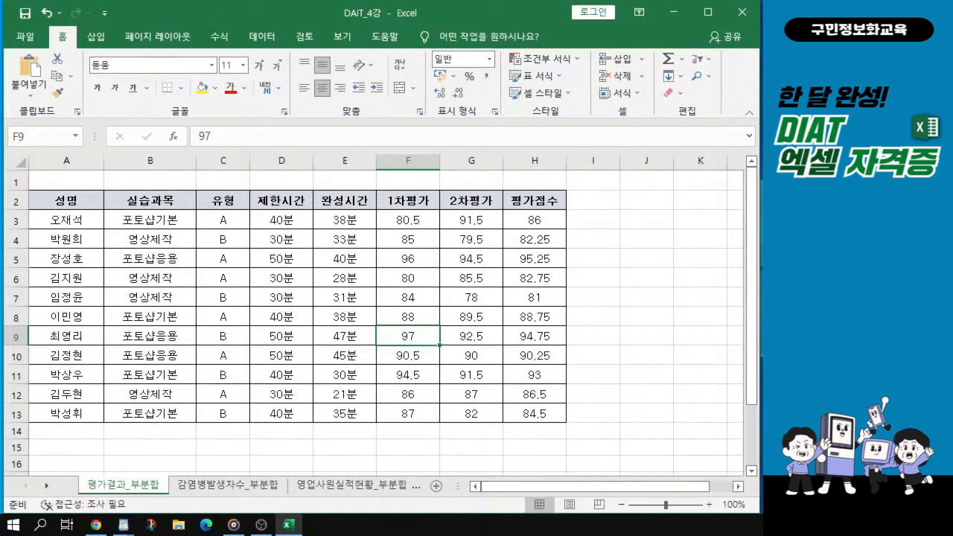
- Bring up the data commands and examine the quick sort and custom sort tools
{"action": "key", "text": "alt+Tab"}
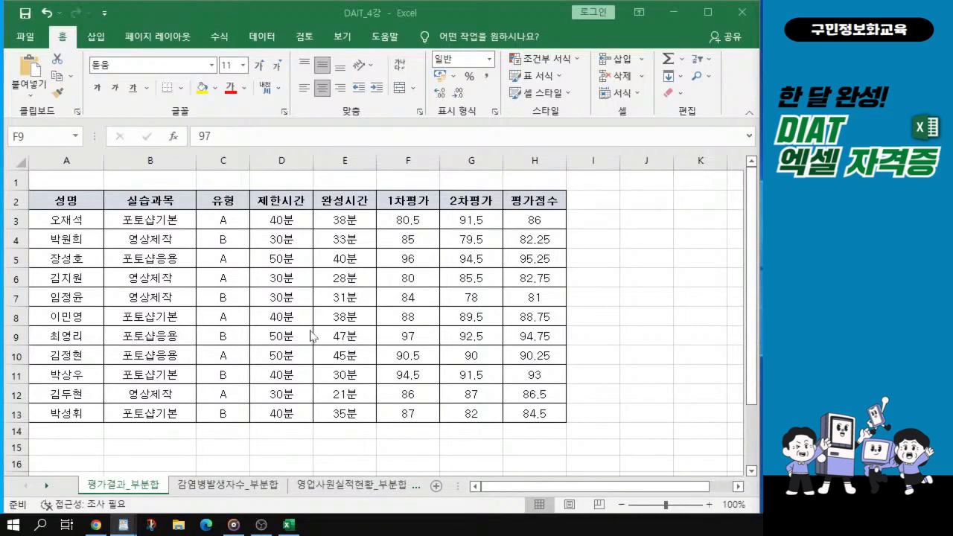
{"action": "left_click", "coordinate": [267, 39]}
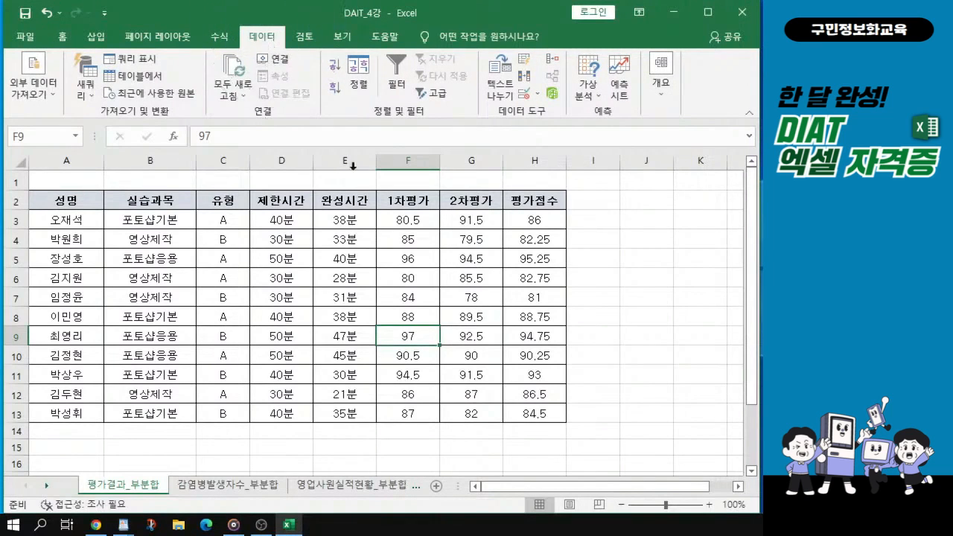
{"action": "key", "text": "alt"}
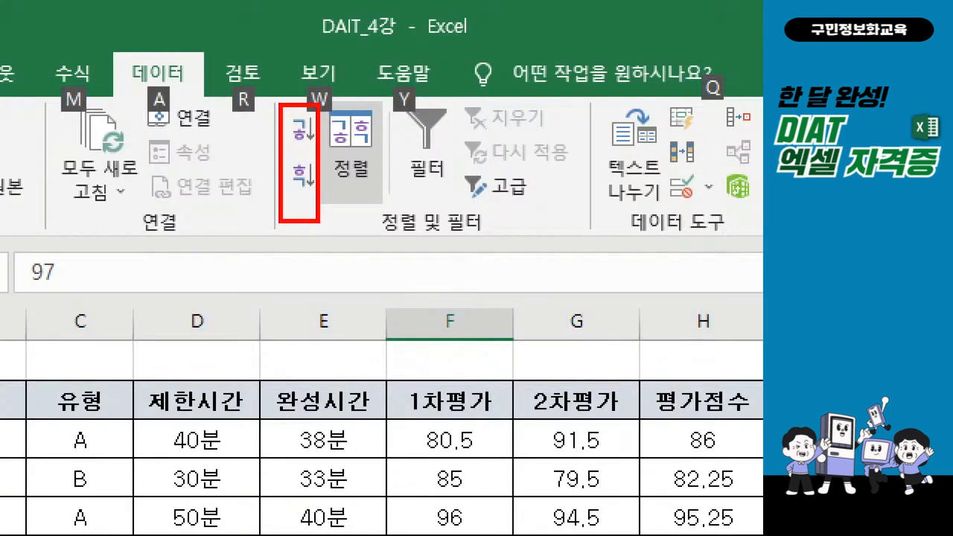
{"action": "mouse_move", "coordinate": [295, 428]}
{"action": "left_mouse_down"}
{"action": "mouse_move", "coordinate": [305, 477]}
{"action": "mouse_move", "coordinate": [348, 421]}
{"action": "left_mouse_up"}
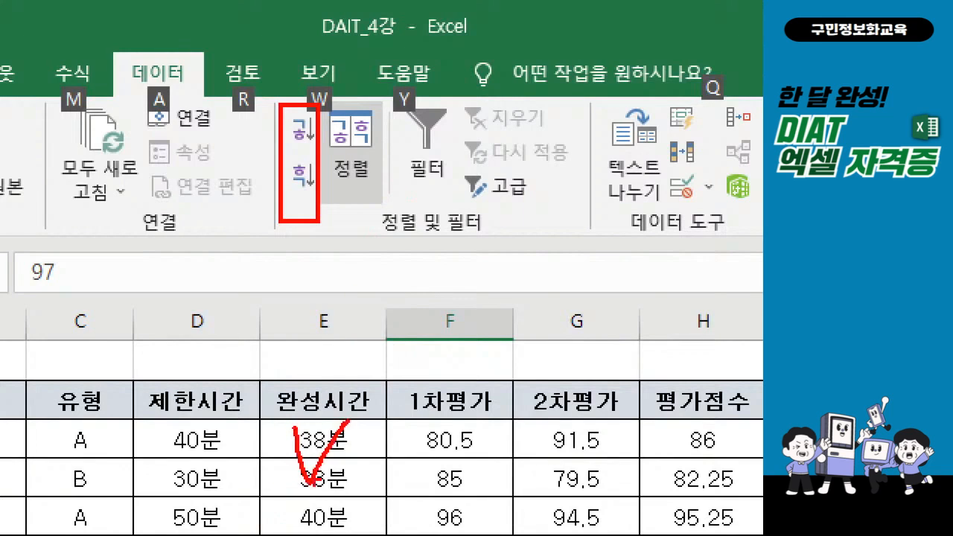
{"action": "left_click_drag", "start_coordinate": [326, 103], "coordinate": [381, 195]}
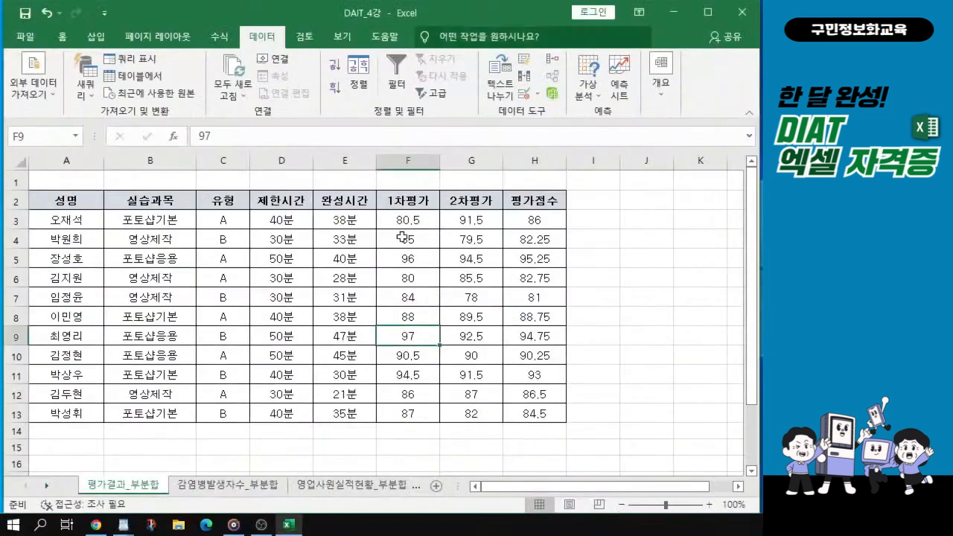
- Select a single cell inside the evaluation table and open the custom Sort settings for the whole table
{"action": "left_click", "coordinate": [278, 302]}
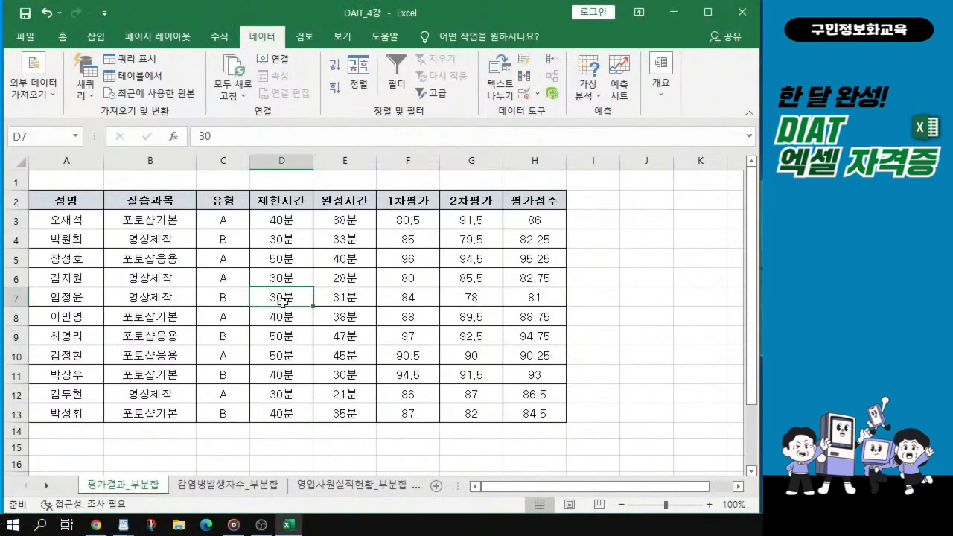
{"action": "left_click", "coordinate": [223, 302]}
{"action": "left_click", "coordinate": [360, 332]}
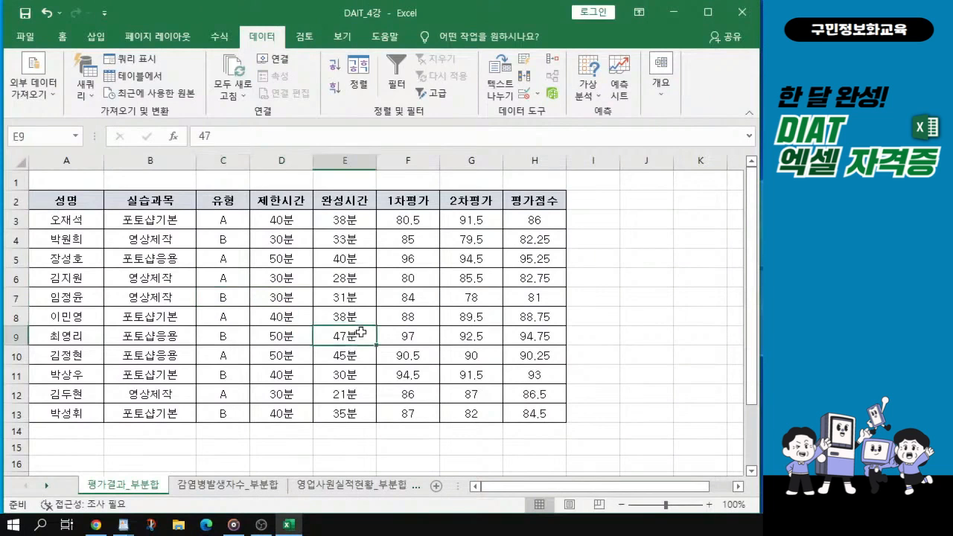
{"action": "left_click", "coordinate": [267, 315]}
{"action": "scroll", "coordinate": [267, 315], "scroll_direction": "up", "scroll_amount": 1, "text": "ctrl"}
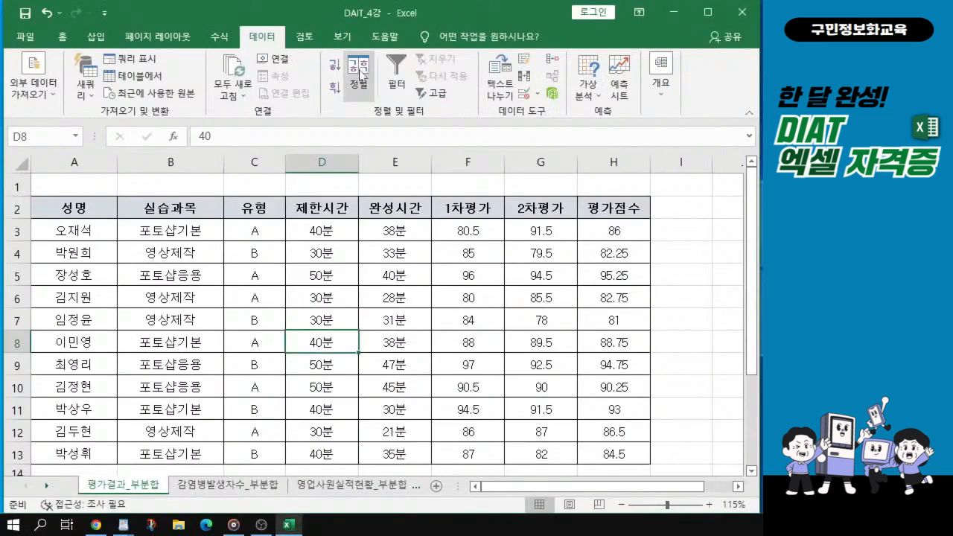
{"action": "left_click", "coordinate": [364, 150]}
{"action": "left_click", "coordinate": [359, 71]}
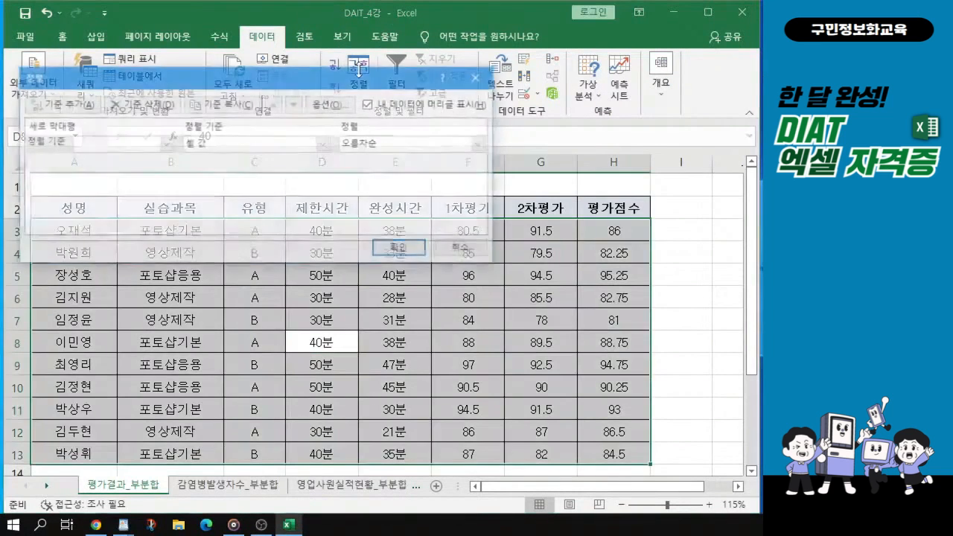
{"action": "left_click_drag", "start_coordinate": [266, 84], "coordinate": [347, 155]}
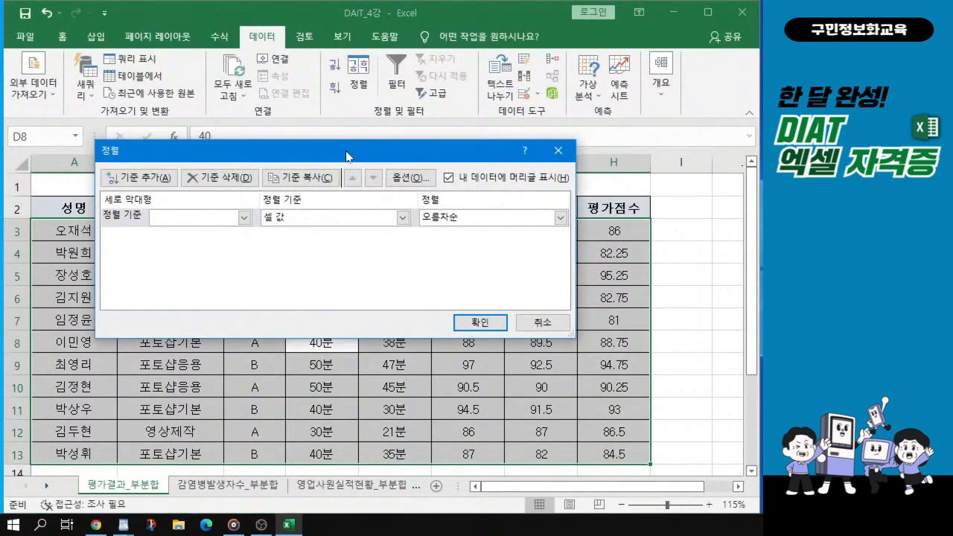
- Choose 실습과목 as the sort column, using cell values in ascending order (오름차순)
{"action": "key", "text": "ctrl"}
{"action": "key", "text": "ctrl"}
{"action": "key", "text": "ctrl"}
{"action": "key", "text": "ctrl"}
{"action": "key", "text": "ctrl"}
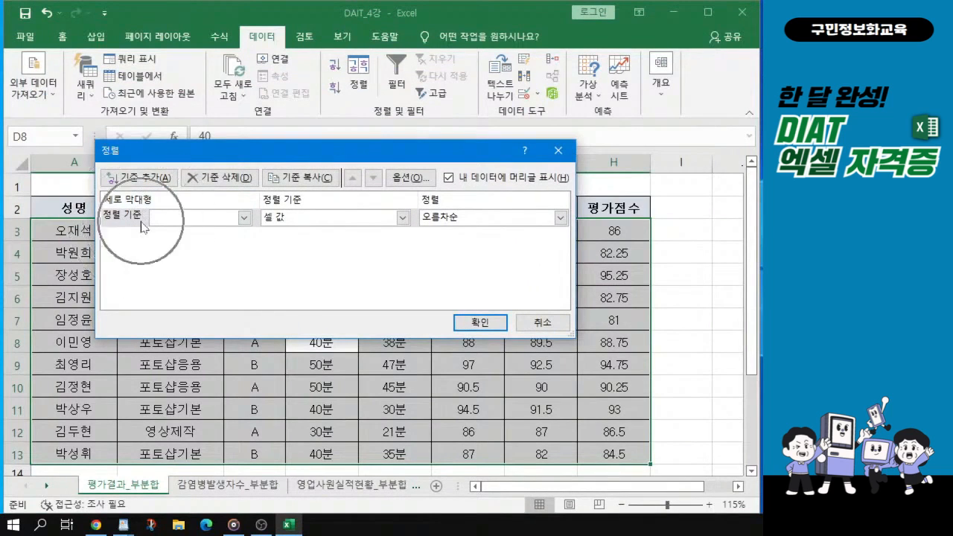
{"action": "left_click", "coordinate": [244, 218]}
{"action": "key", "text": "ctrl"}
{"action": "key", "text": "ctrl"}
{"action": "key", "text": "ctrl"}
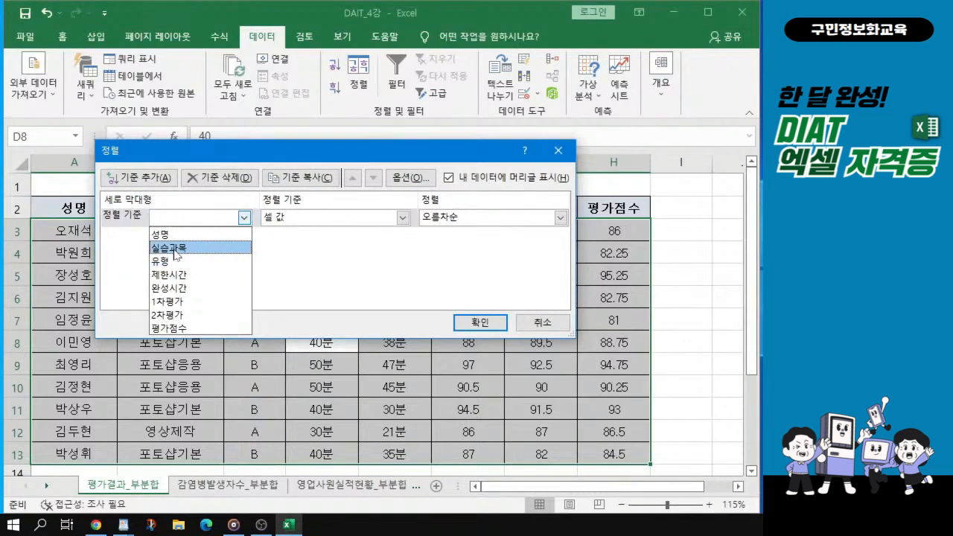
{"action": "key", "text": "ctrl"}
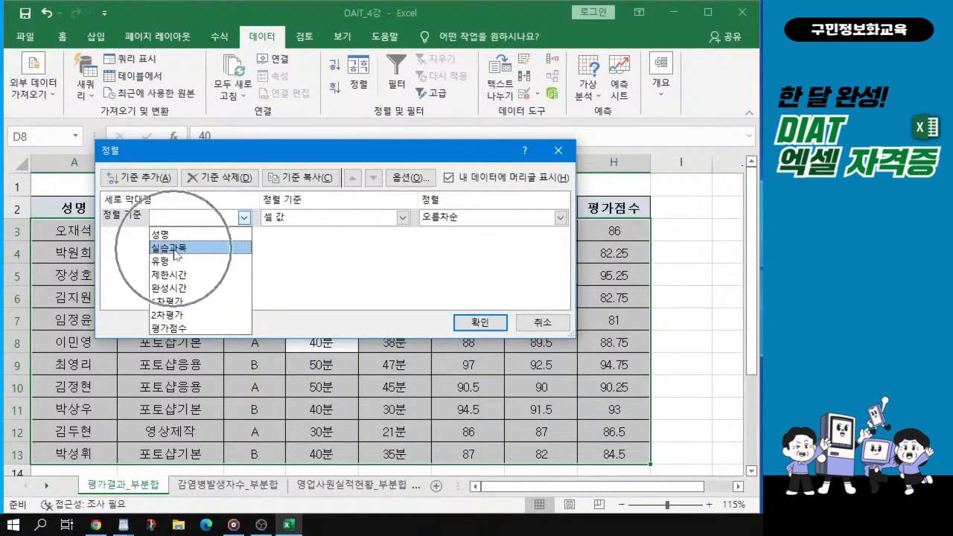
{"action": "left_click", "coordinate": [176, 254]}
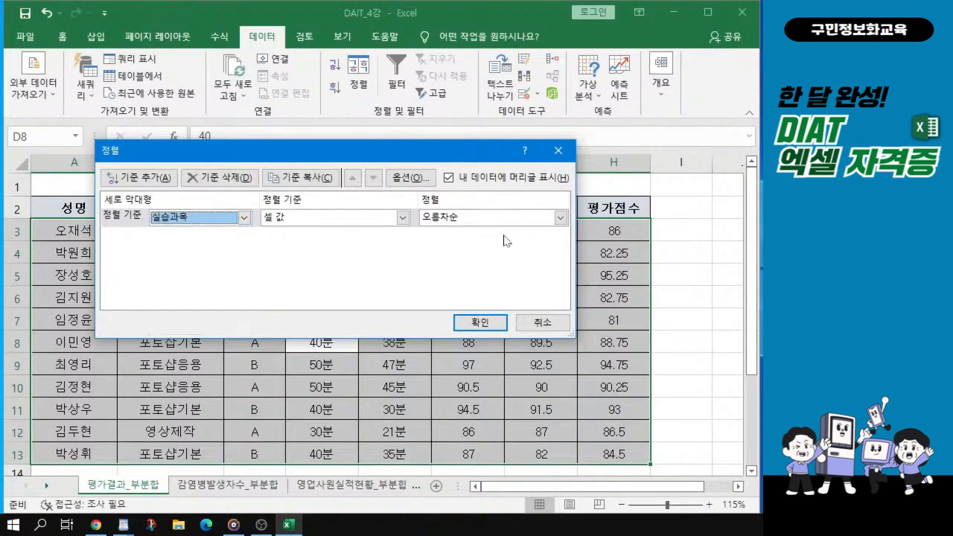
{"action": "key", "text": "ctrl"}
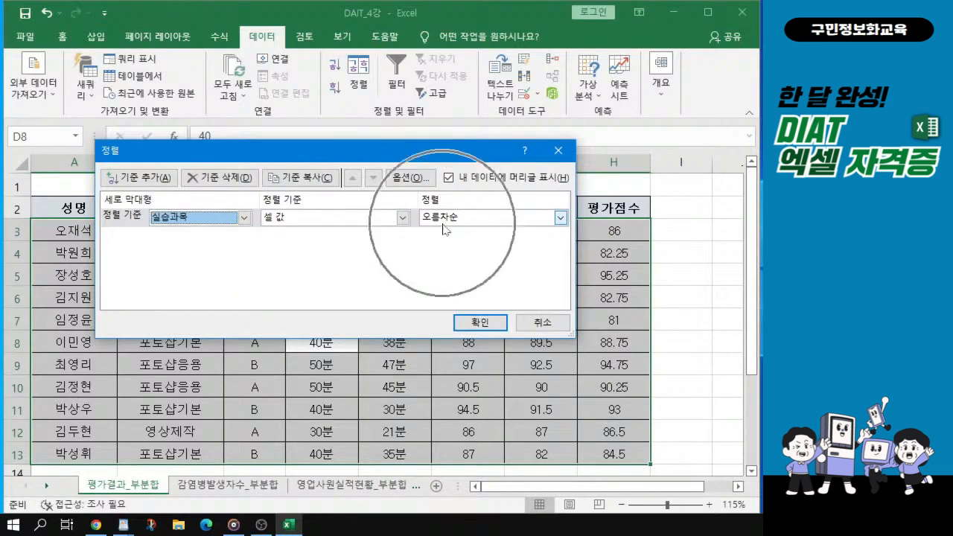
{"action": "key", "text": "ctrl"}
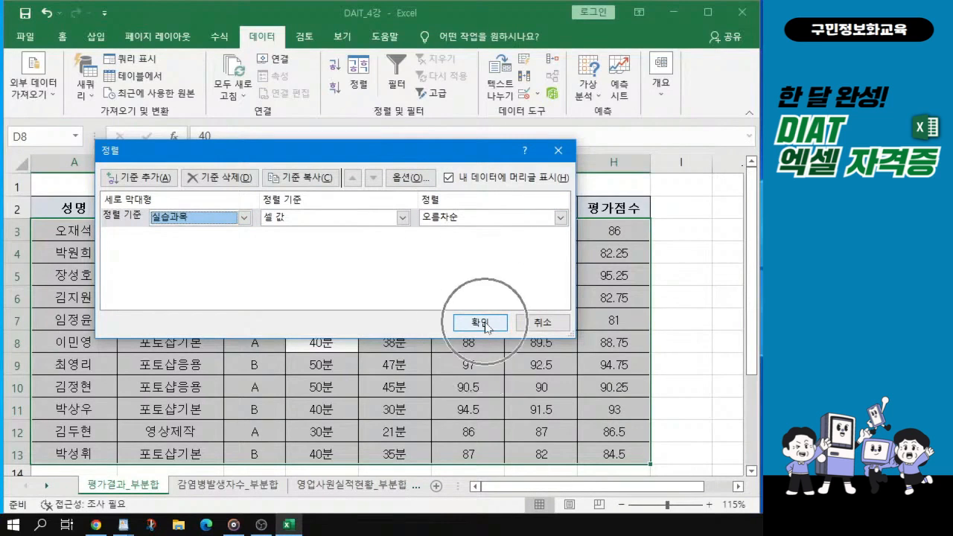
{"action": "key", "text": "ctrl"}
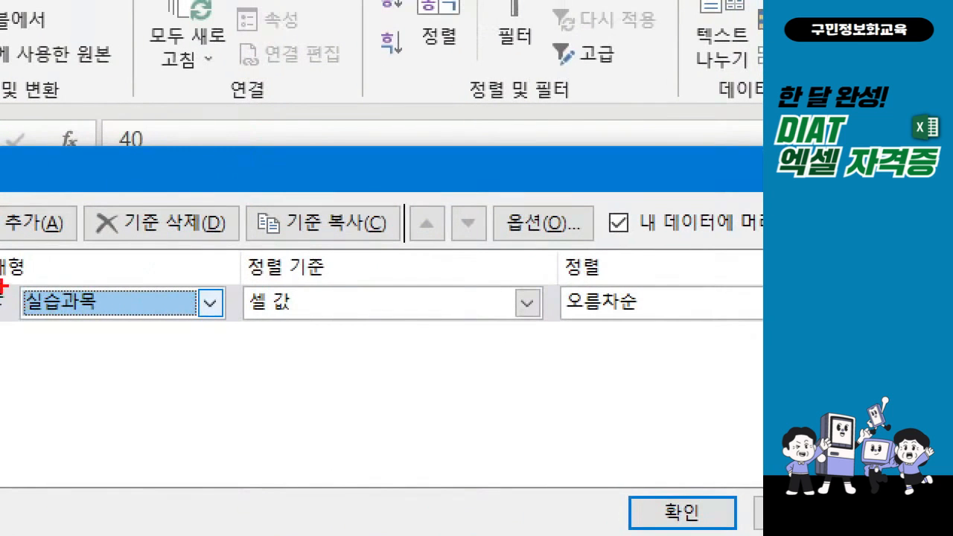
{"action": "mouse_move", "coordinate": [8, 269]}
{"action": "left_mouse_down"}
{"action": "mouse_move", "coordinate": [38, 314]}
{"action": "mouse_move", "coordinate": [225, 354]}
{"action": "left_mouse_up"}
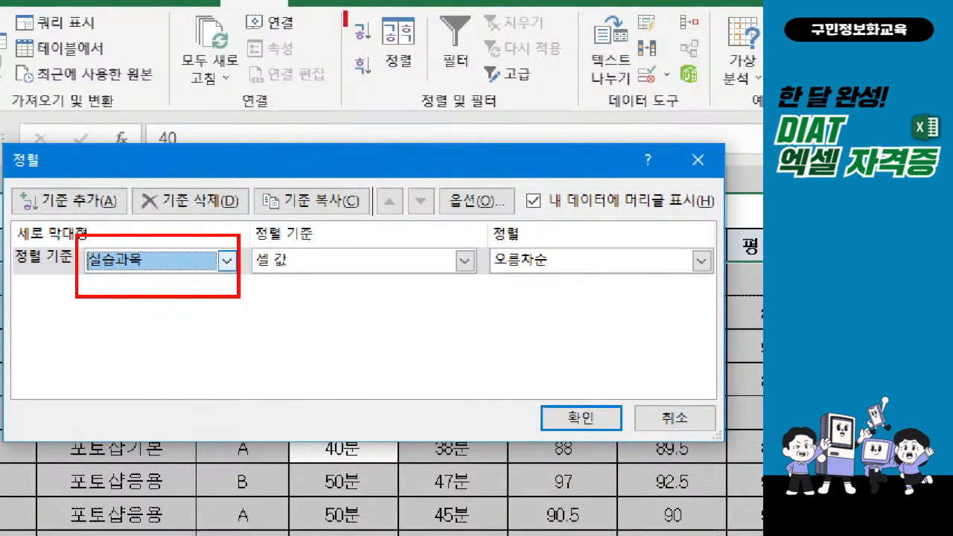
{"action": "left_click_drag", "start_coordinate": [343, 11], "coordinate": [377, 97]}
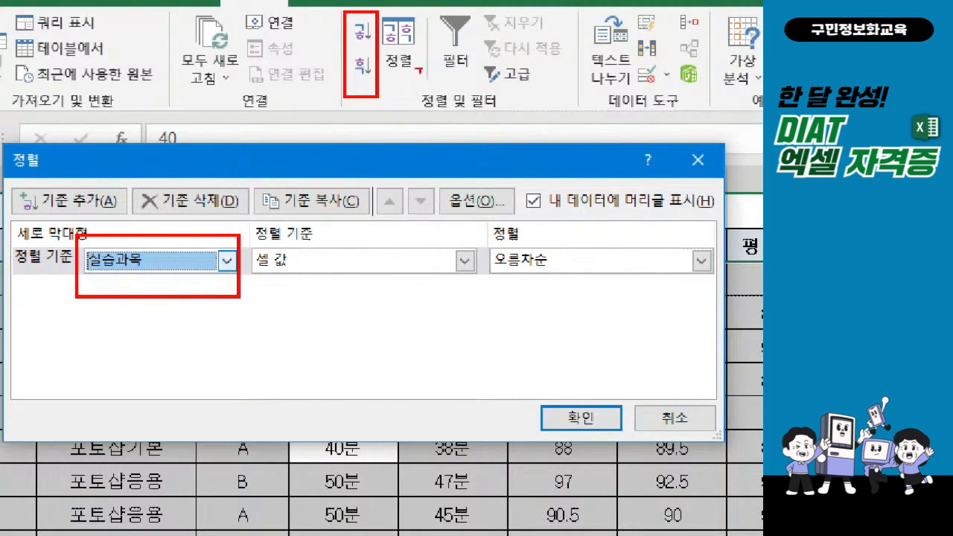
{"action": "left_click_drag", "start_coordinate": [379, 13], "coordinate": [426, 86]}
{"action": "mouse_move", "coordinate": [388, 44]}
{"action": "left_mouse_down"}
{"action": "mouse_move", "coordinate": [400, 57]}
{"action": "mouse_move", "coordinate": [430, 24]}
{"action": "left_mouse_up"}
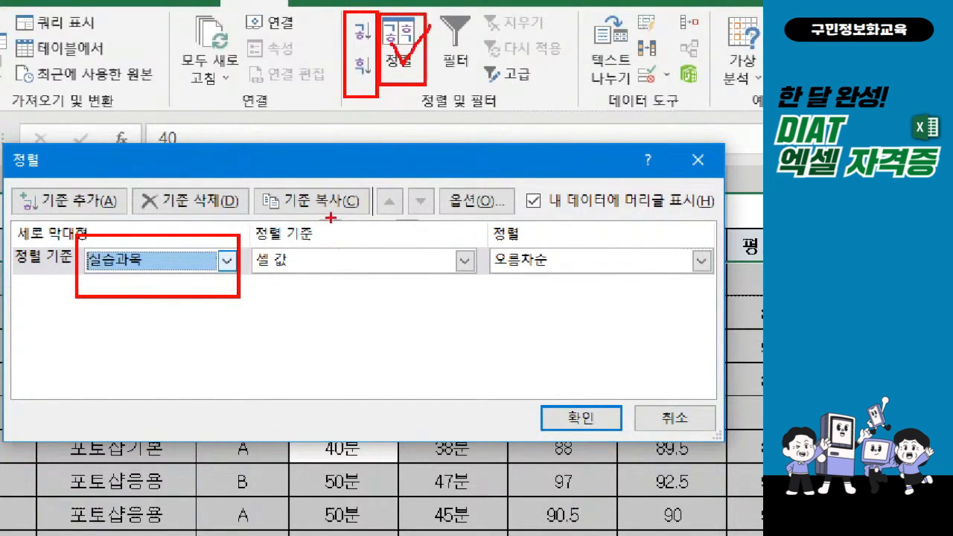
{"action": "mouse_move", "coordinate": [327, 174]}
{"action": "left_mouse_down"}
{"action": "mouse_move", "coordinate": [344, 136]}
{"action": "mouse_move", "coordinate": [318, 159]}
{"action": "left_mouse_up"}
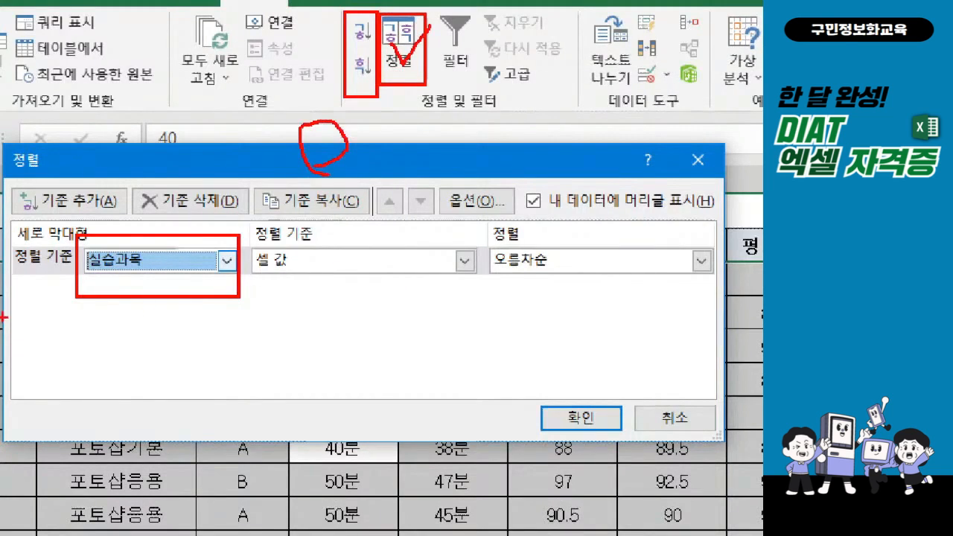
{"action": "mouse_move", "coordinate": [480, 240]}
{"action": "left_mouse_down"}
{"action": "mouse_move", "coordinate": [509, 284]}
{"action": "mouse_move", "coordinate": [725, 295]}
{"action": "left_mouse_up"}
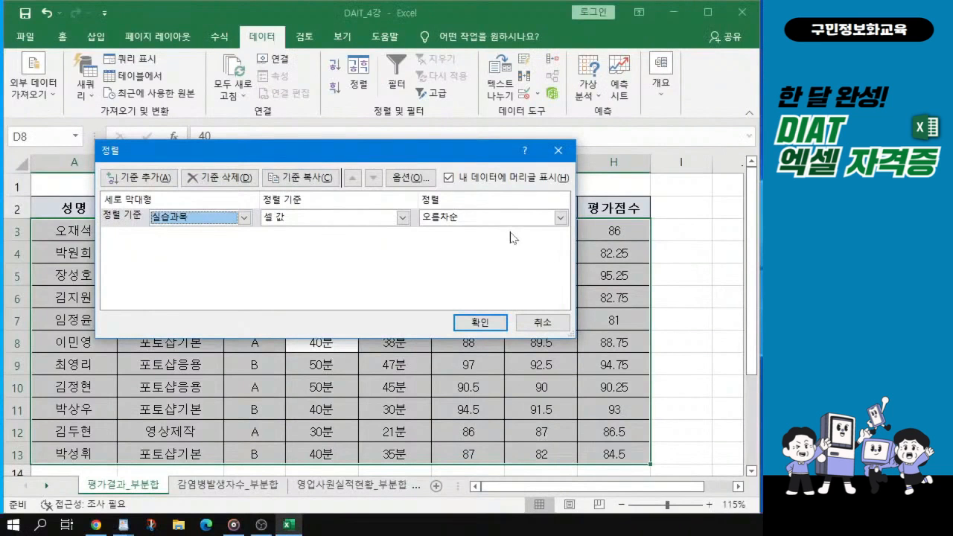
- Apply the ascending sort by 실습과목 and check how the subjects in column B are grouped
{"action": "left_click", "coordinate": [483, 326]}
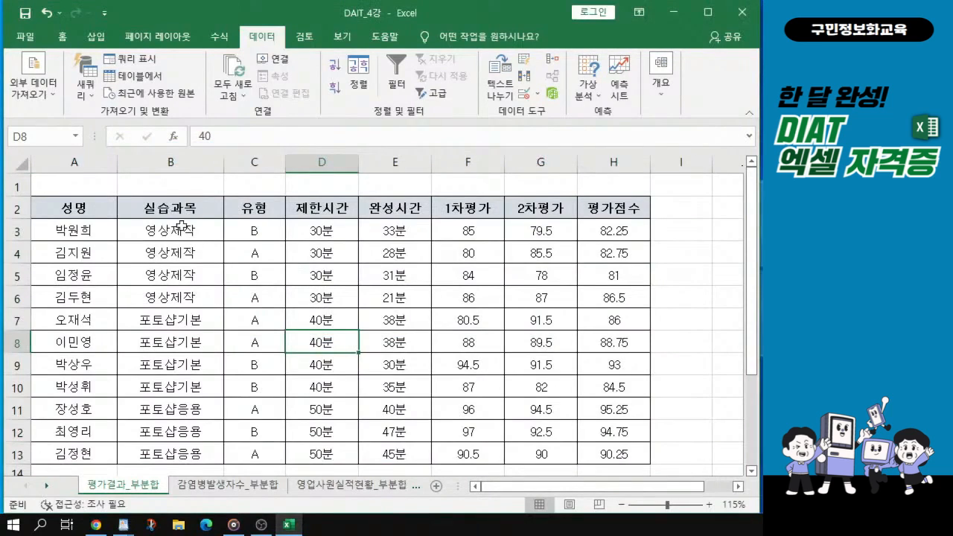
{"action": "left_click_drag", "start_coordinate": [181, 226], "coordinate": [187, 457]}
{"action": "left_click", "coordinate": [186, 410]}
{"action": "left_click", "coordinate": [195, 321]}
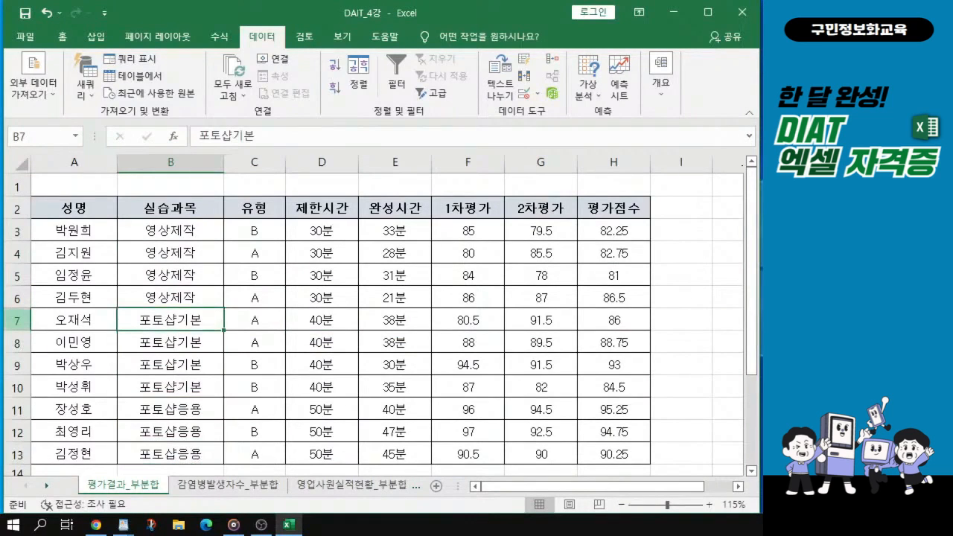
{"action": "key", "text": "alt+Tab"}
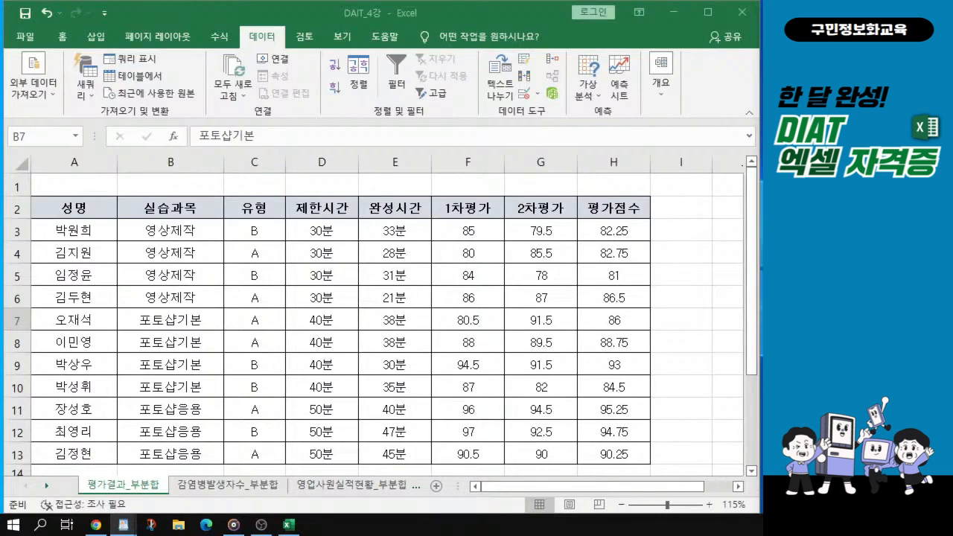
{"action": "left_click", "coordinate": [191, 304]}
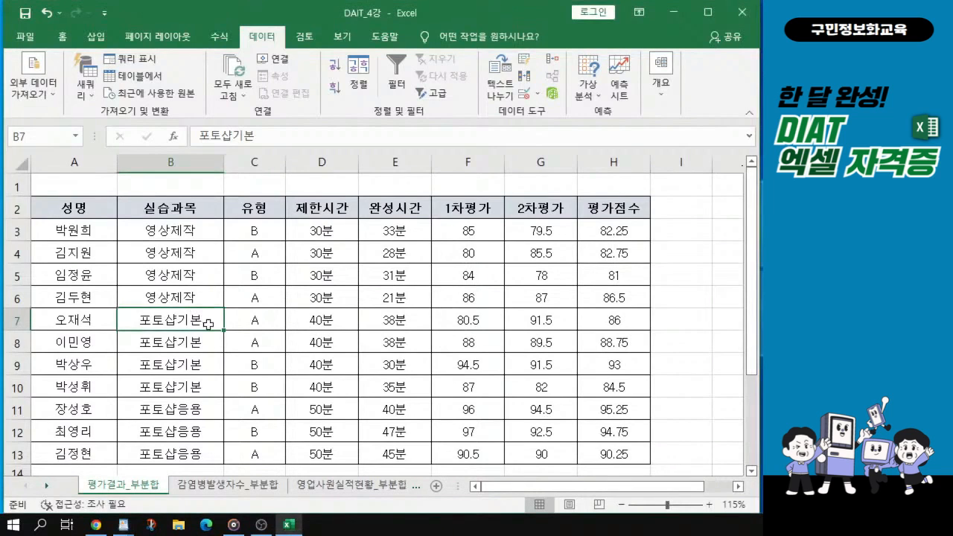
{"action": "left_click", "coordinate": [316, 340]}
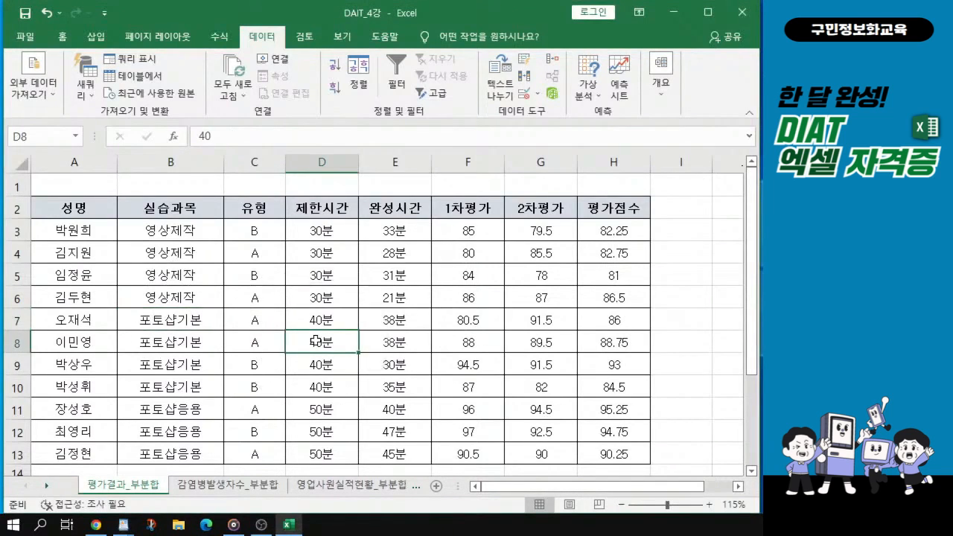
{"action": "key", "text": "ctrl"}
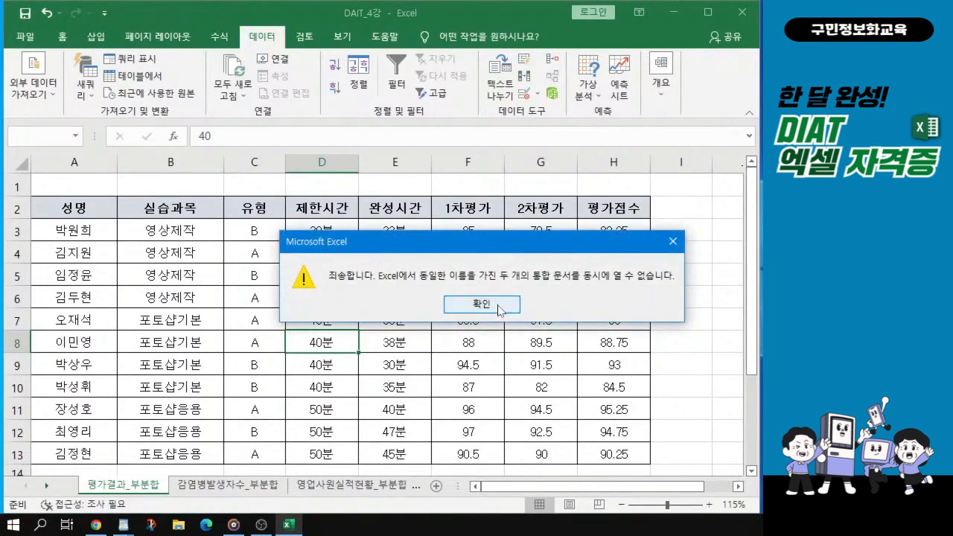
{"action": "left_click", "coordinate": [499, 306]}
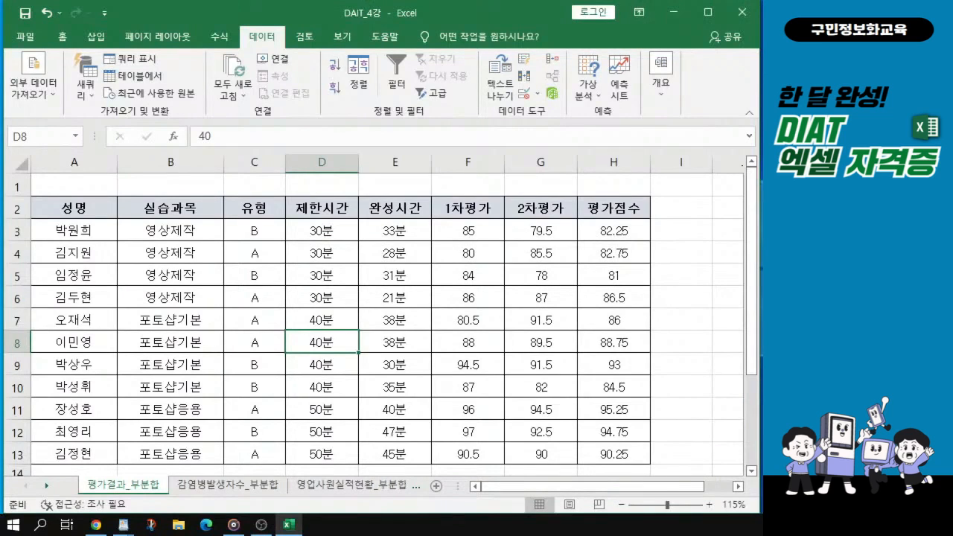
{"action": "key", "text": "alt+Tab"}
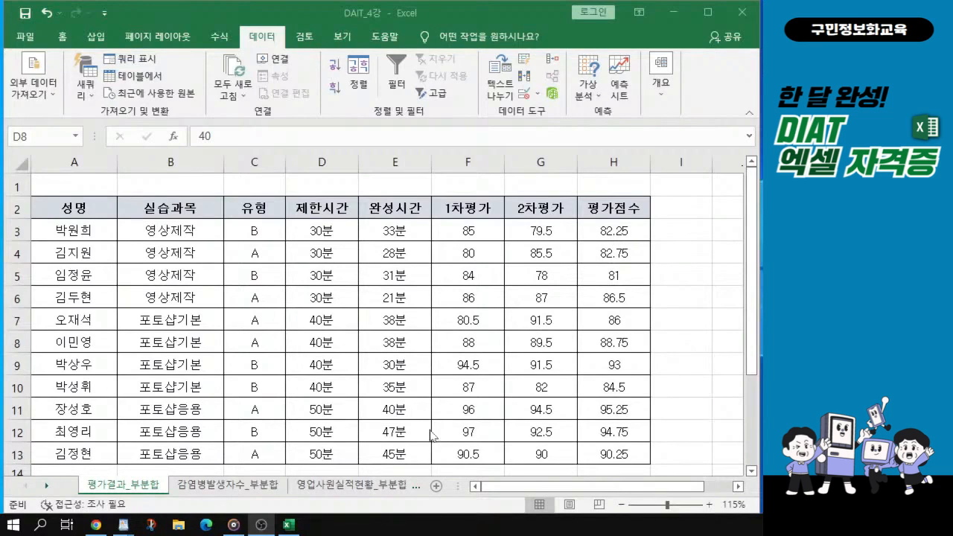
{"action": "left_click", "coordinate": [406, 371]}
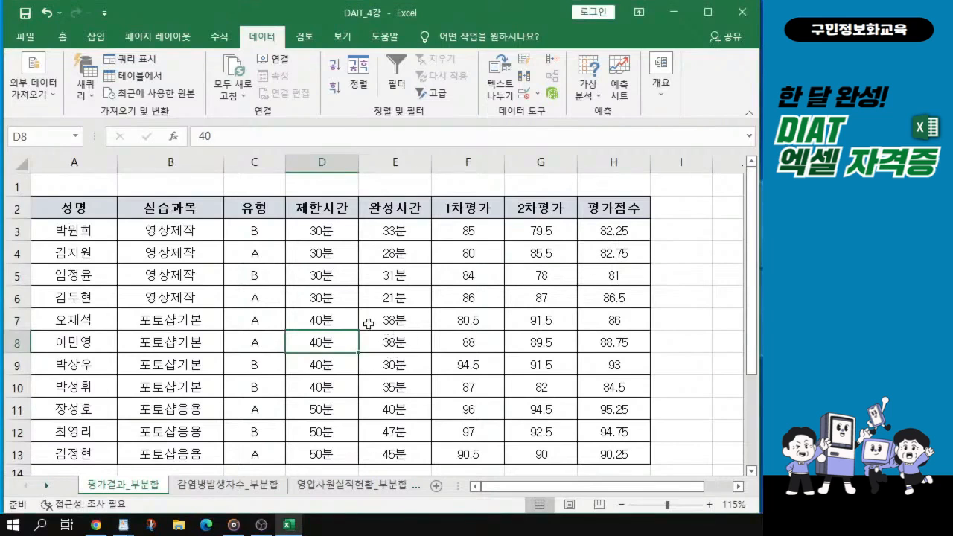
- Select a single cell inside the sorted table and bring the outline (개요) commands, including 부분합, fully into view
{"action": "left_click", "coordinate": [368, 323]}
{"action": "left_click", "coordinate": [368, 323]}
{"action": "left_click", "coordinate": [270, 33]}
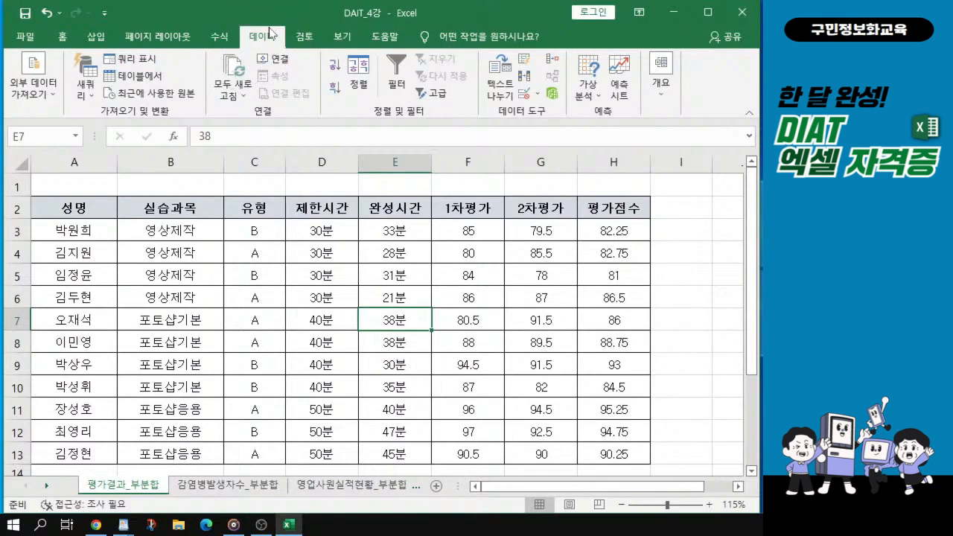
{"action": "left_click", "coordinate": [665, 91]}
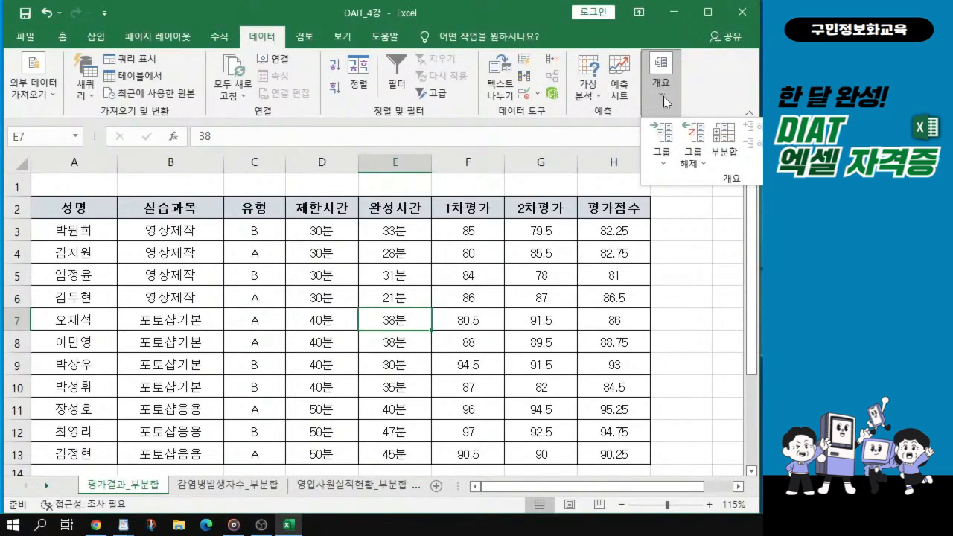
{"action": "left_click_drag", "start_coordinate": [473, 16], "coordinate": [317, 16]}
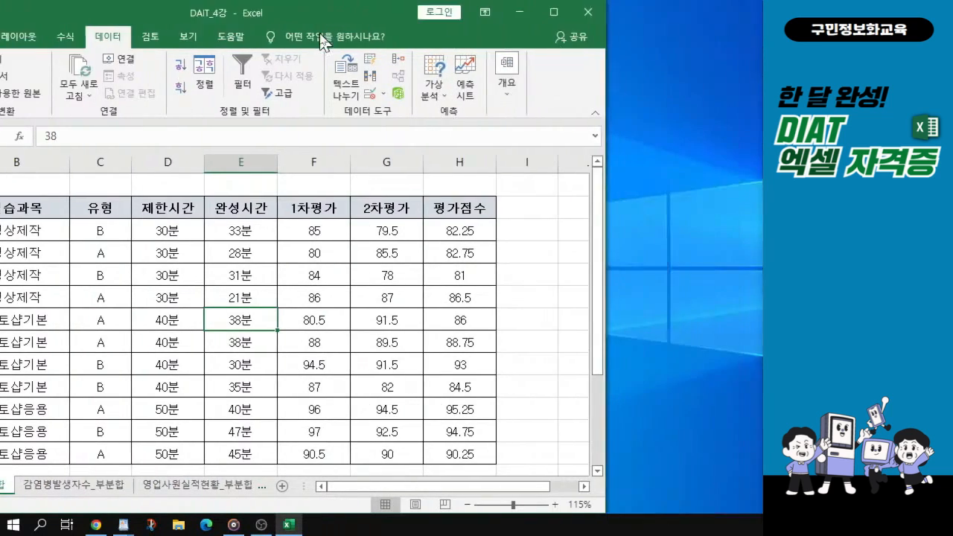
{"action": "left_click", "coordinate": [504, 91]}
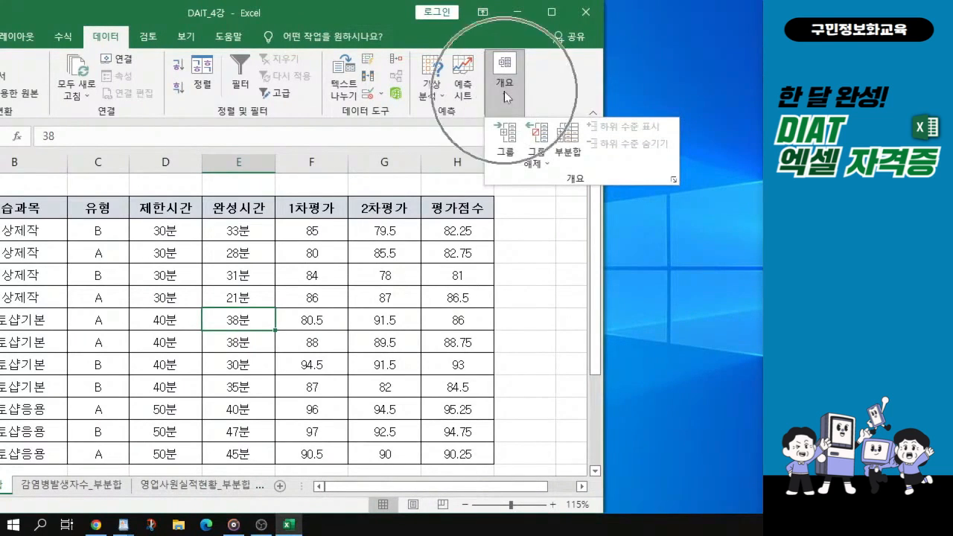
{"action": "left_click", "coordinate": [570, 141]}
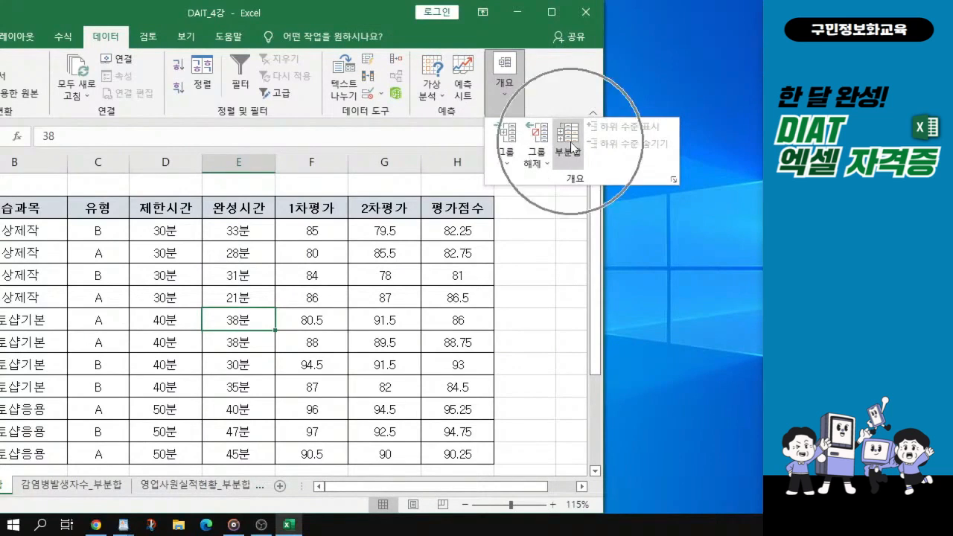
{"action": "left_click", "coordinate": [570, 145]}
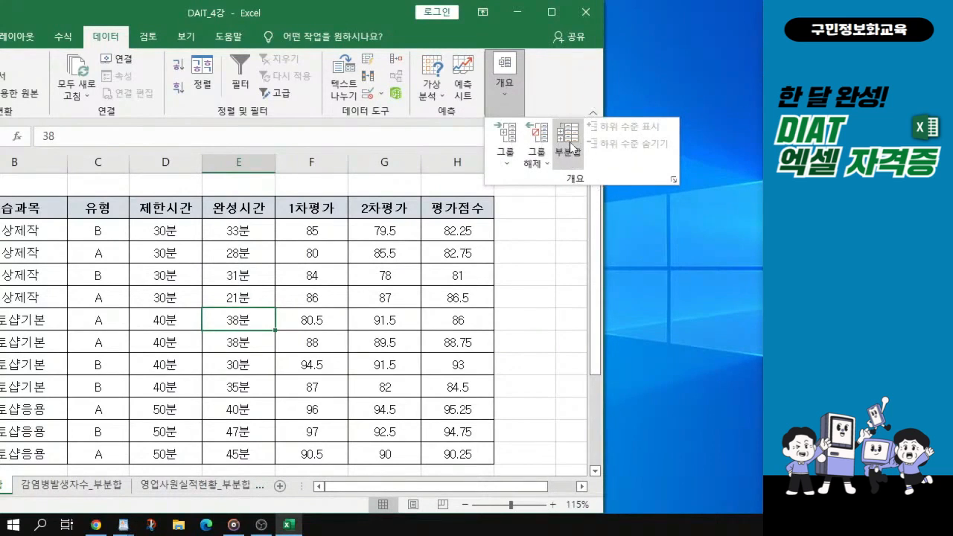
- Widen the Excel window so the outline commands fit and open the Subtotal (부분합) settings for the table
{"action": "left_click_drag", "start_coordinate": [601, 96], "coordinate": [729, 104]}
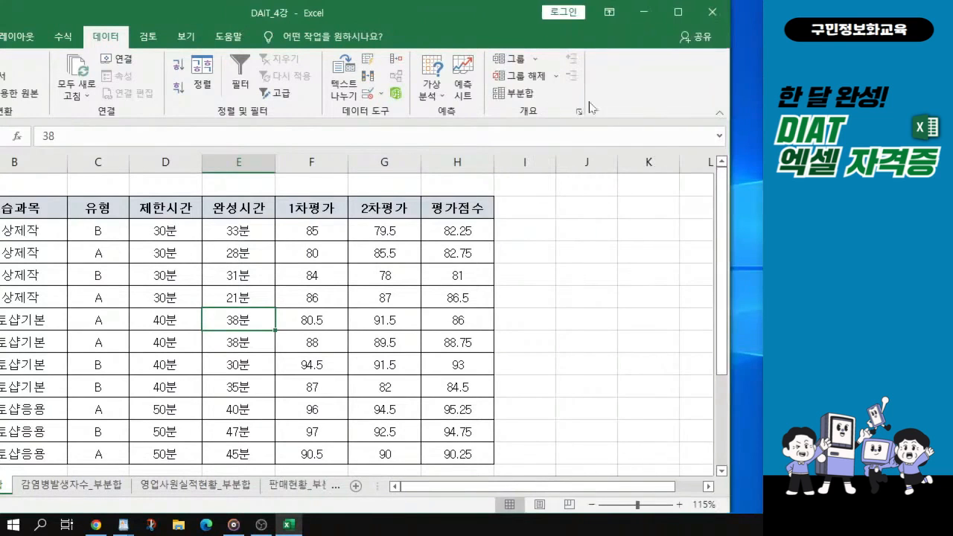
{"action": "left_click", "coordinate": [515, 97]}
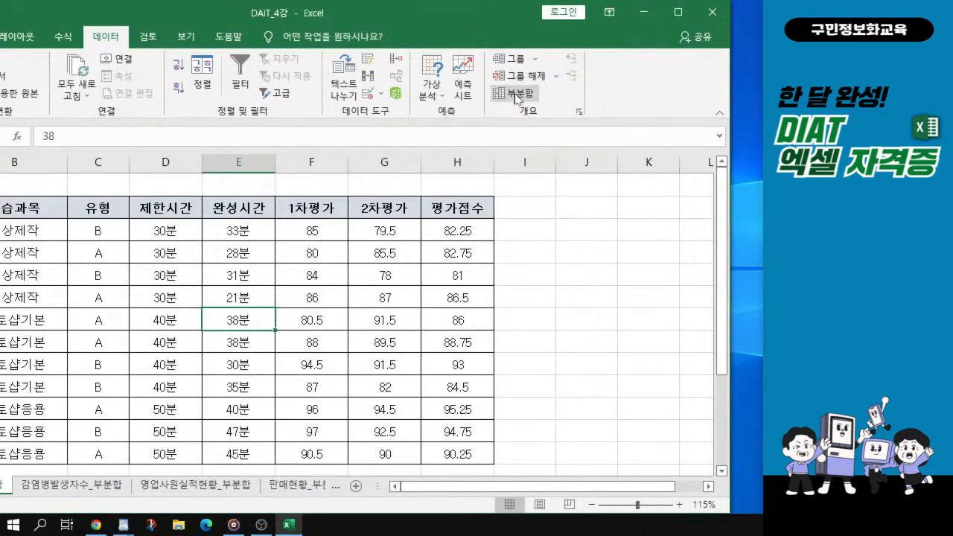
{"action": "left_click", "coordinate": [515, 97]}
{"action": "left_click", "coordinate": [515, 97]}
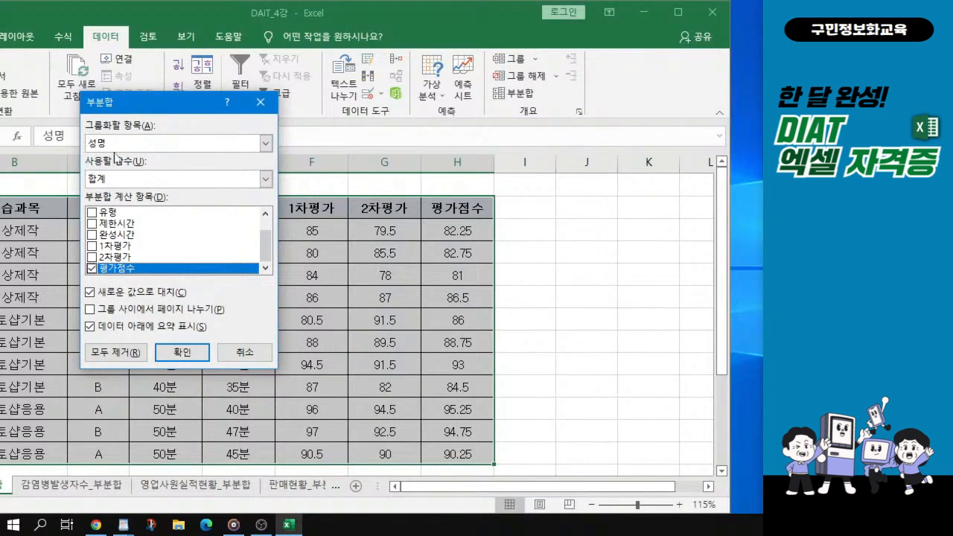
- Group the subtotals by 실습과목 and set their function to 최소
{"action": "left_click", "coordinate": [266, 144]}
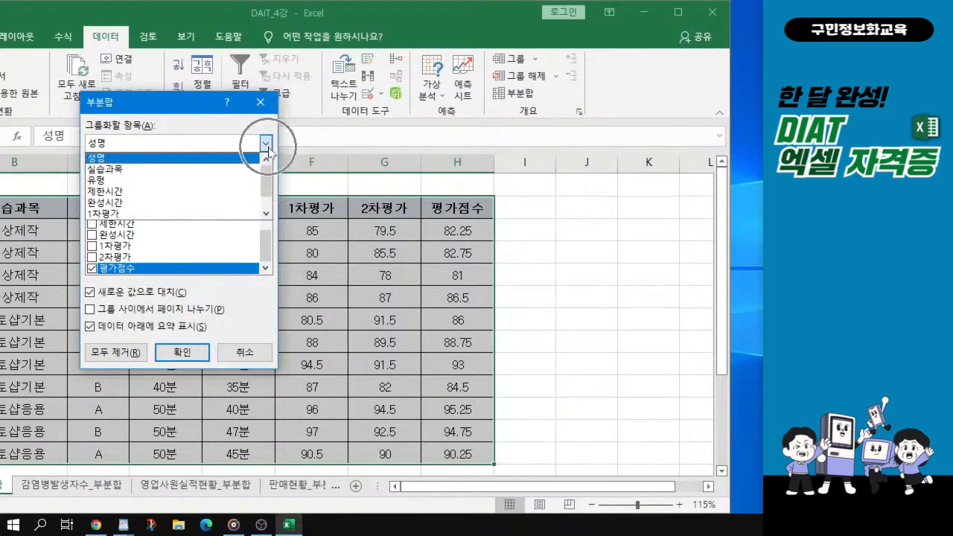
{"action": "left_click", "coordinate": [109, 174]}
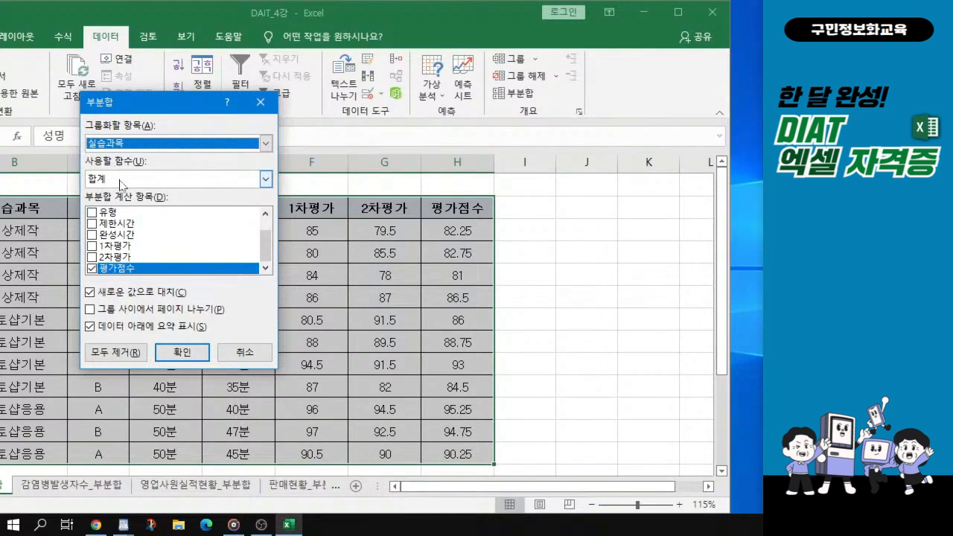
{"action": "left_click", "coordinate": [269, 180]}
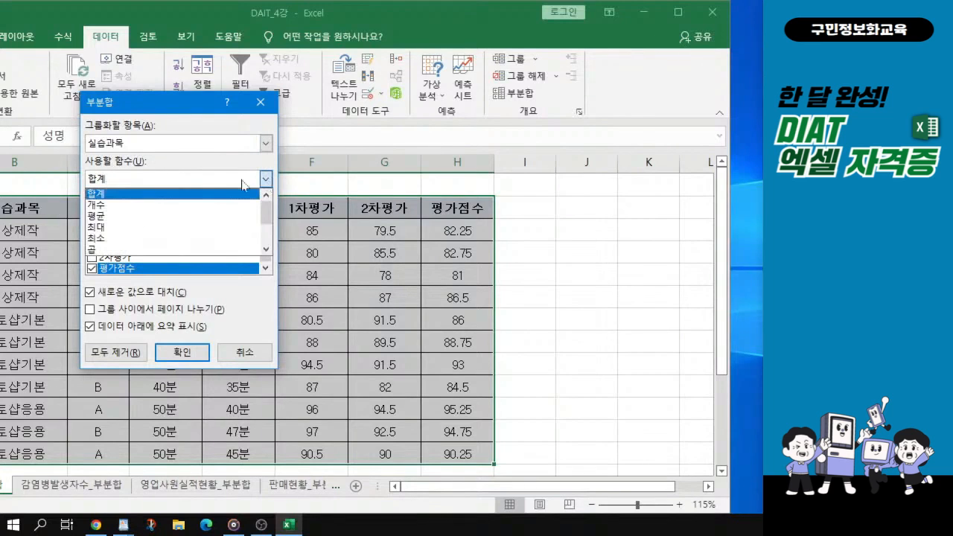
{"action": "left_click", "coordinate": [99, 240]}
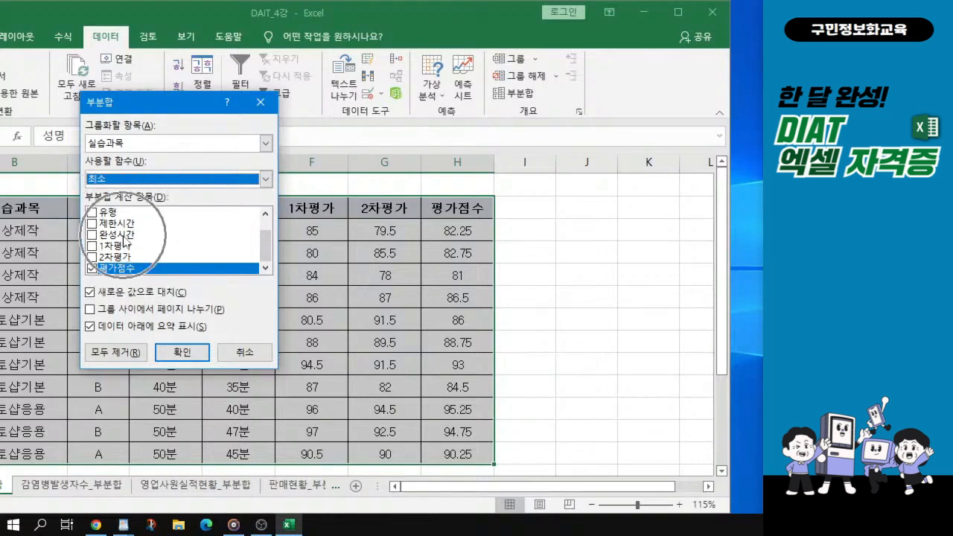
- Include 1차평가 and 2차평가 as the subtotal calculation items and exclude 평가점수
{"action": "left_click", "coordinate": [92, 246]}
{"action": "left_click", "coordinate": [92, 257]}
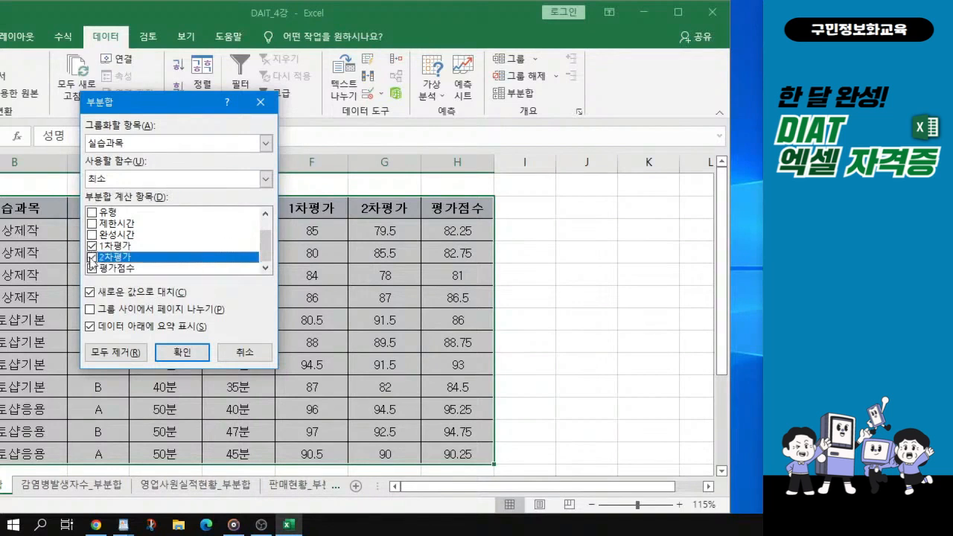
{"action": "left_click", "coordinate": [93, 268]}
{"action": "left_click_drag", "start_coordinate": [268, 254], "coordinate": [277, 209]}
{"action": "scroll", "coordinate": [117, 275], "scroll_direction": "down", "scroll_amount": 2}
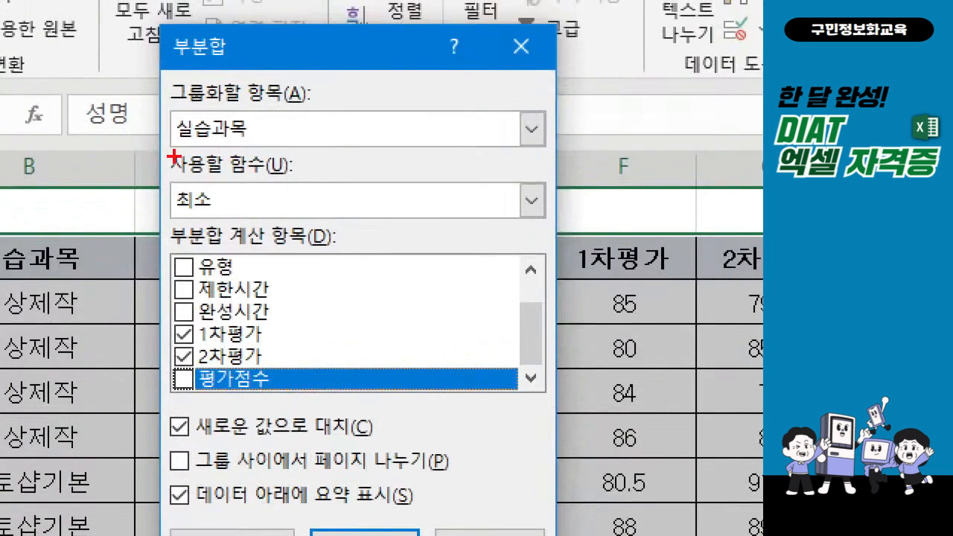
{"action": "mouse_move", "coordinate": [160, 103]}
{"action": "left_mouse_down"}
{"action": "mouse_move", "coordinate": [173, 146]}
{"action": "mouse_move", "coordinate": [300, 152]}
{"action": "left_mouse_up"}
{"action": "mouse_move", "coordinate": [157, 177]}
{"action": "left_mouse_down"}
{"action": "mouse_move", "coordinate": [203, 225]}
{"action": "mouse_move", "coordinate": [305, 225]}
{"action": "left_mouse_up"}
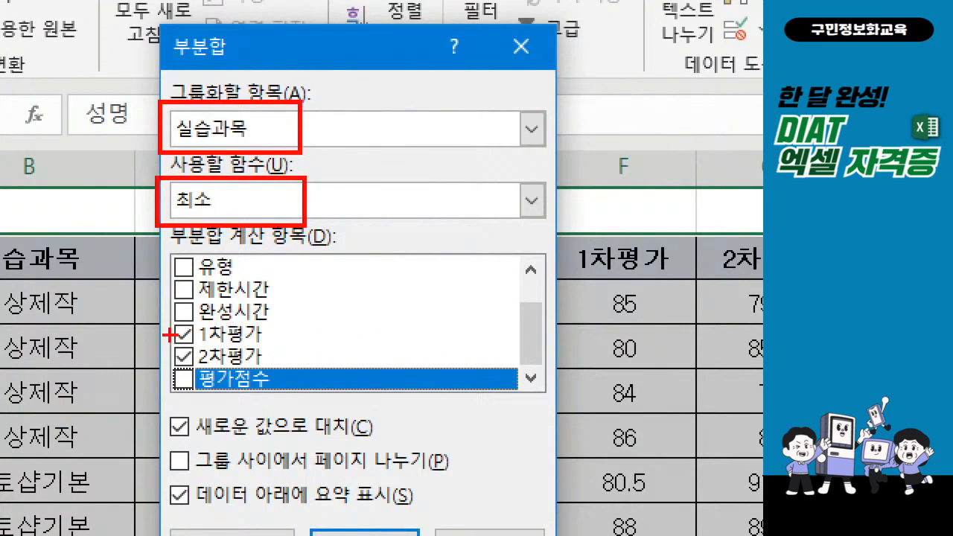
{"action": "mouse_move", "coordinate": [149, 319]}
{"action": "left_mouse_down"}
{"action": "mouse_move", "coordinate": [210, 369]}
{"action": "mouse_move", "coordinate": [314, 370]}
{"action": "left_mouse_up"}
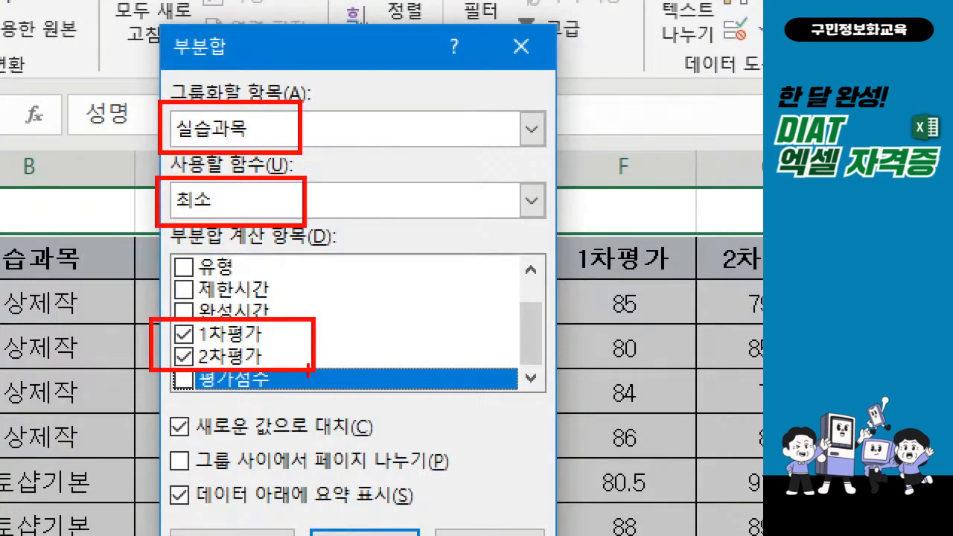
{"action": "left_click_drag", "start_coordinate": [357, 364], "coordinate": [325, 408]}
{"action": "left_click_drag", "start_coordinate": [330, 363], "coordinate": [360, 414]}
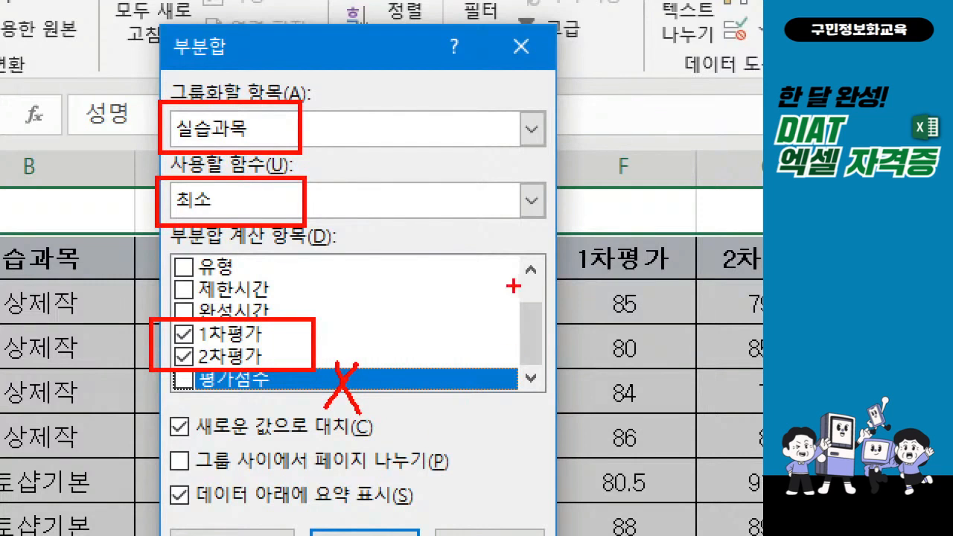
{"action": "mouse_move", "coordinate": [508, 294]}
{"action": "left_mouse_down"}
{"action": "mouse_move", "coordinate": [549, 393]}
{"action": "mouse_move", "coordinate": [552, 378]}
{"action": "left_mouse_up"}
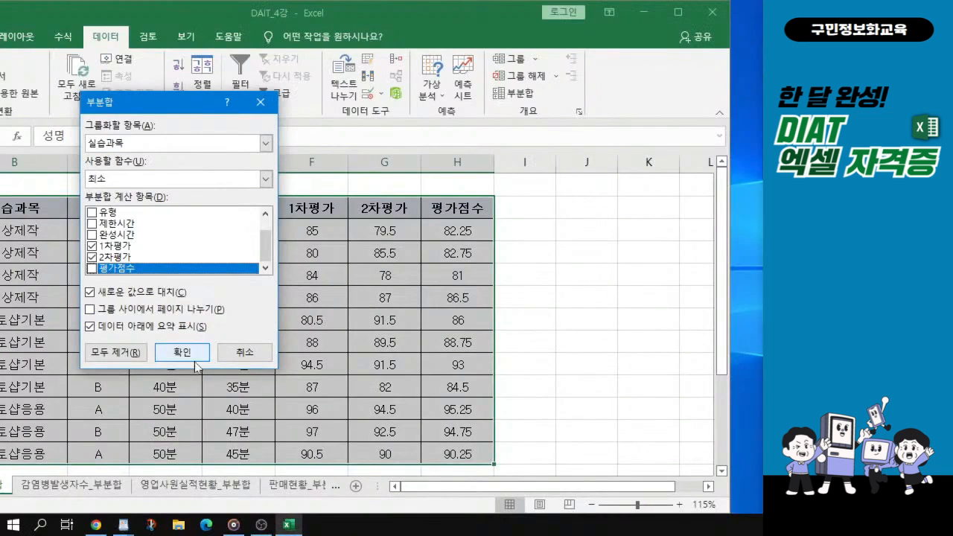
{"action": "key", "text": "ctrl"}
- Apply the 최소 subtotals and reposition the window so the whole table from 성명 to 평가점수 is in view
{"action": "left_click", "coordinate": [190, 358]}
{"action": "left_click", "coordinate": [191, 353]}
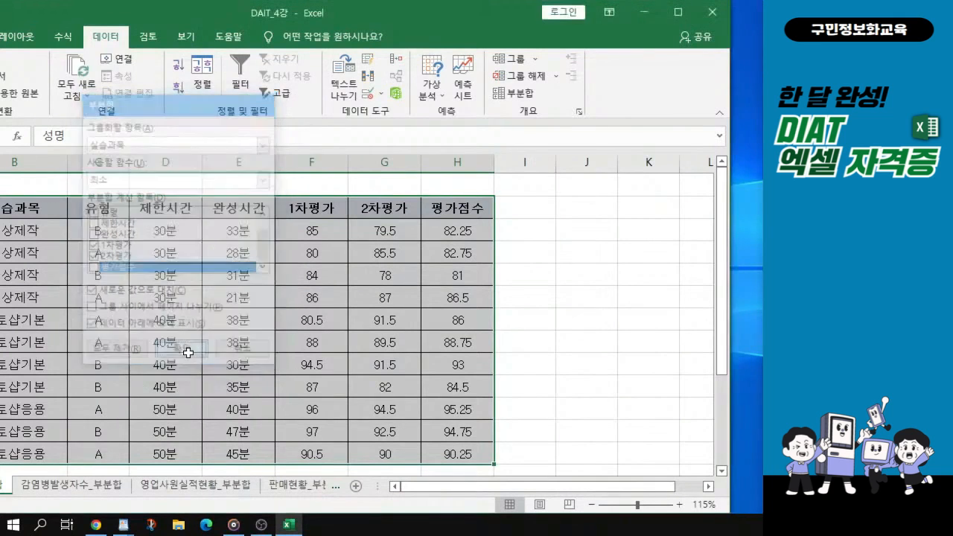
{"action": "left_click_drag", "start_coordinate": [732, 430], "coordinate": [685, 432]}
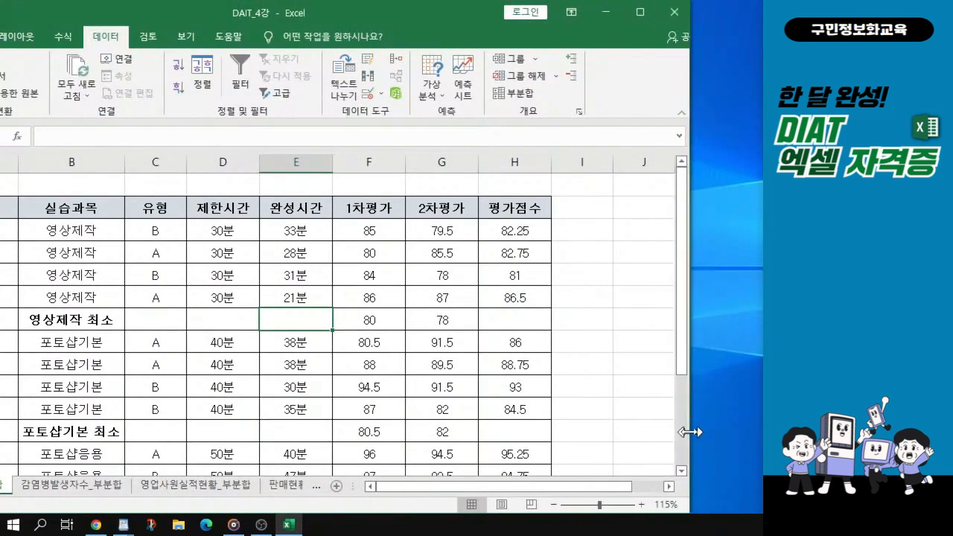
{"action": "left_click_drag", "start_coordinate": [385, 10], "coordinate": [507, 16]}
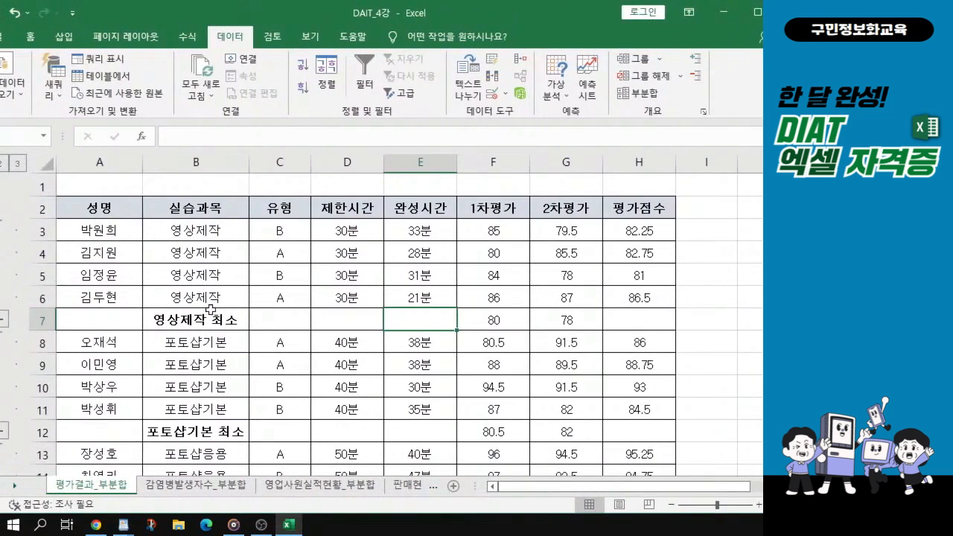
- Examine the 영상제작 최소 and 포토샵기본 최소 subtotal rows, and return to a single cell inside the table
{"action": "key", "text": "ctrl"}
{"action": "left_click_drag", "start_coordinate": [492, 320], "coordinate": [547, 324]}
{"action": "left_click_drag", "start_coordinate": [179, 324], "coordinate": [569, 322]}
{"action": "left_click_drag", "start_coordinate": [187, 432], "coordinate": [568, 433]}
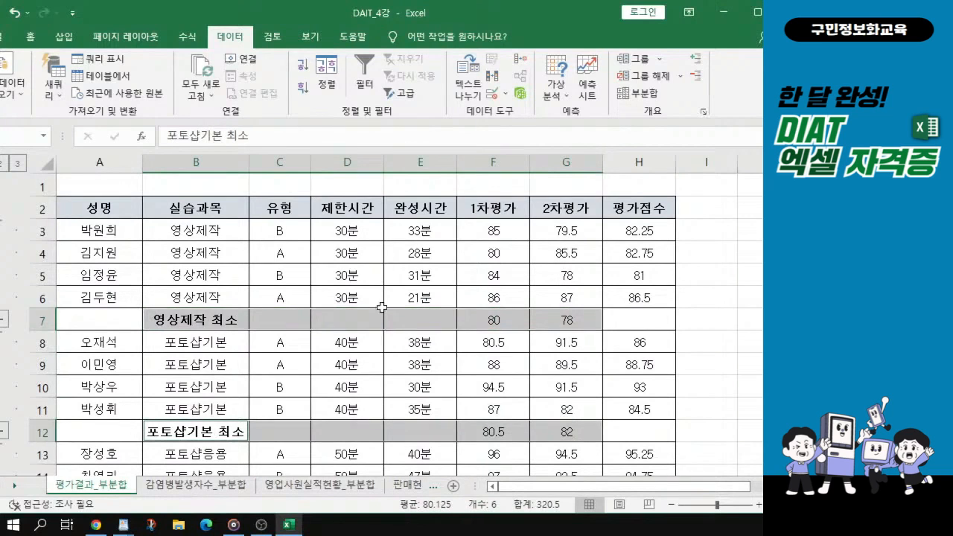
{"action": "left_click", "coordinate": [341, 269]}
{"action": "left_click_drag", "start_coordinate": [809, 344], "coordinate": [762, 345]}
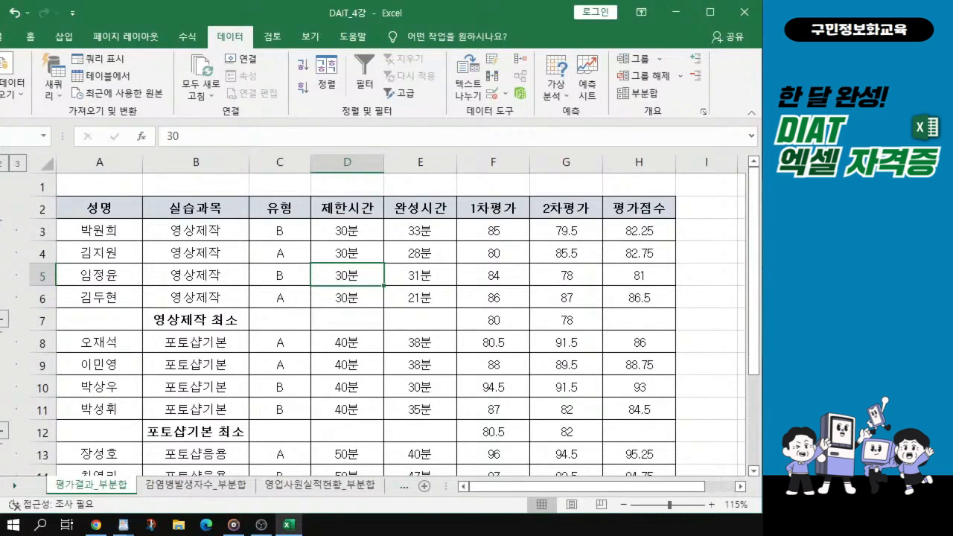
- Reopen the Subtotal settings for the table and set the function to 평균 for a second subtotal
{"action": "key", "text": "alt+Tab"}
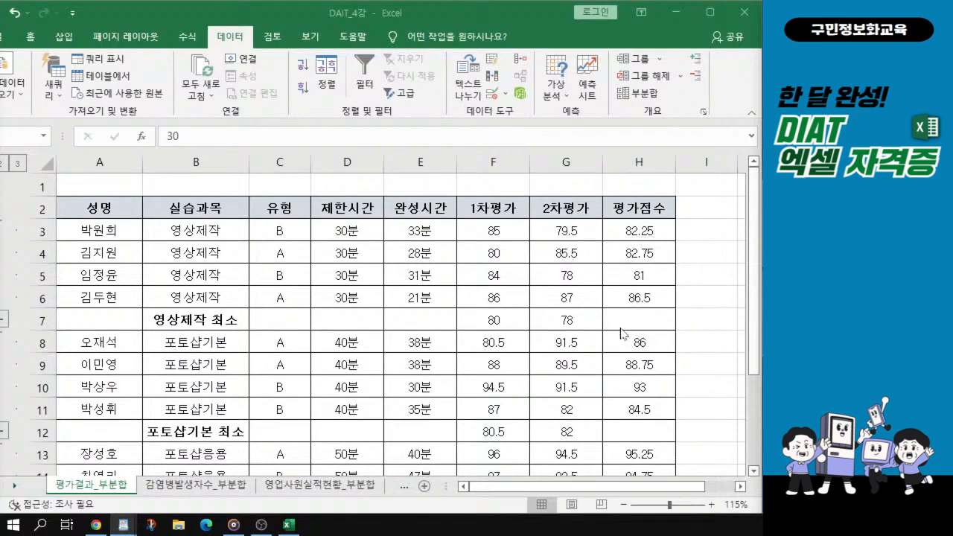
{"action": "left_click", "coordinate": [399, 322]}
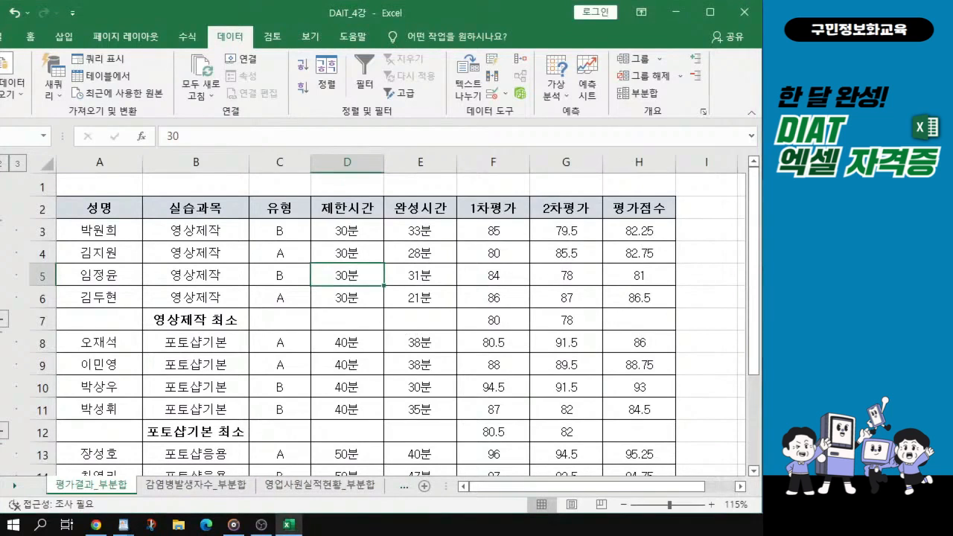
{"action": "left_click", "coordinate": [643, 96]}
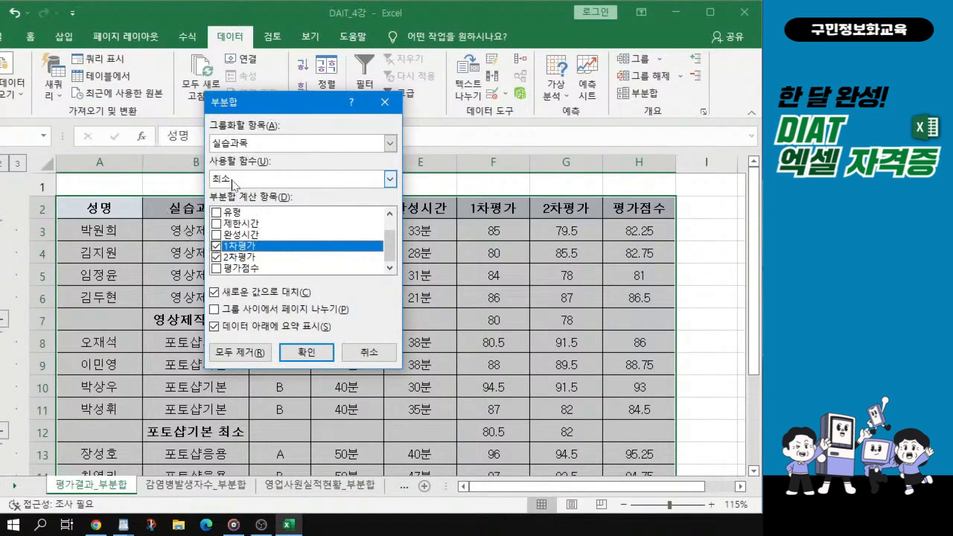
{"action": "left_click", "coordinate": [389, 179]}
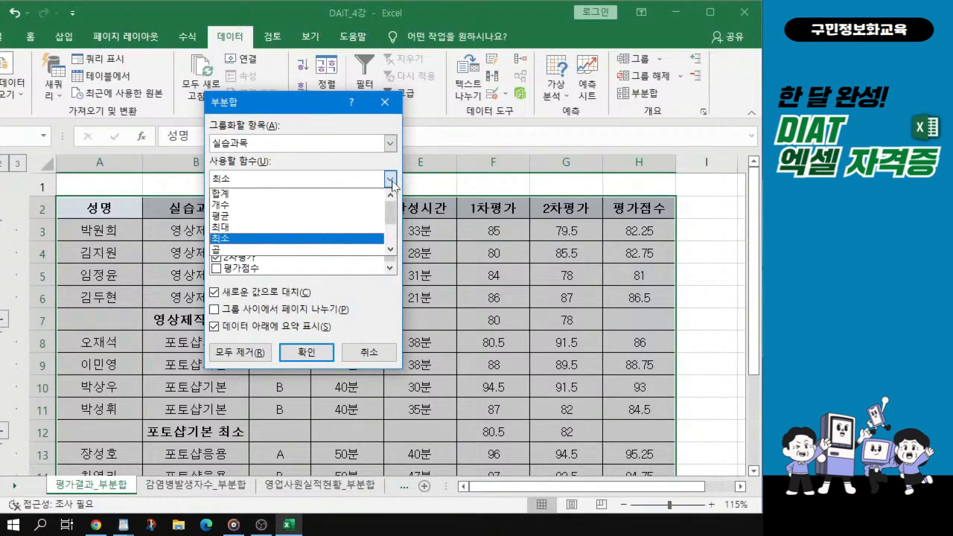
{"action": "left_click", "coordinate": [226, 220]}
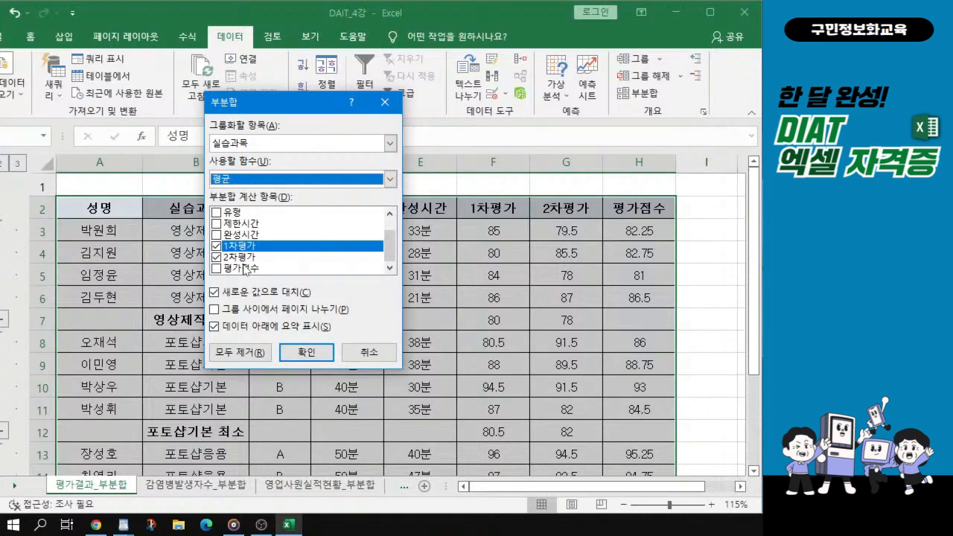
- Make 평가점수 the only calculation item, turn off replacing current subtotals (새로운 값으로 대치), and apply the second subtotal
{"action": "left_click", "coordinate": [217, 268]}
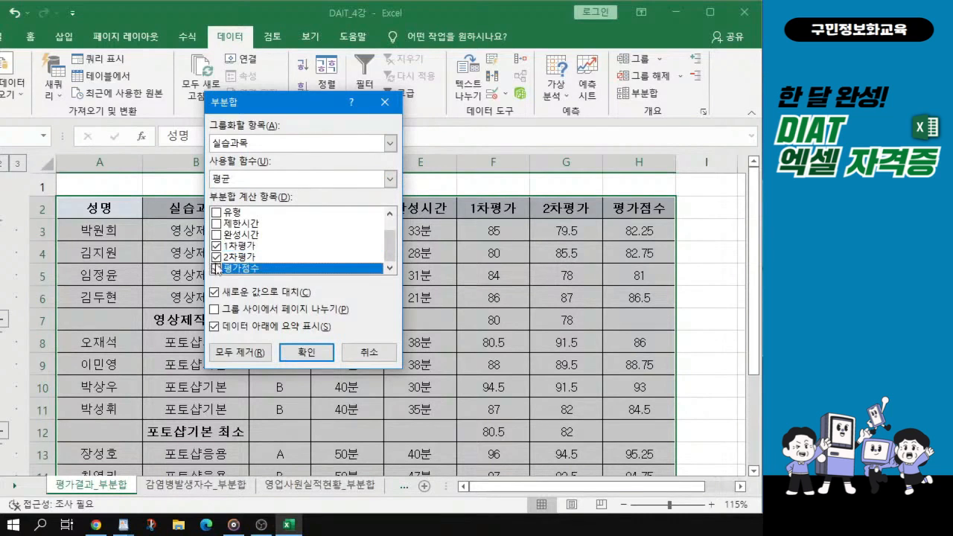
{"action": "left_click", "coordinate": [216, 256]}
{"action": "left_click", "coordinate": [217, 245]}
{"action": "left_click", "coordinate": [214, 292]}
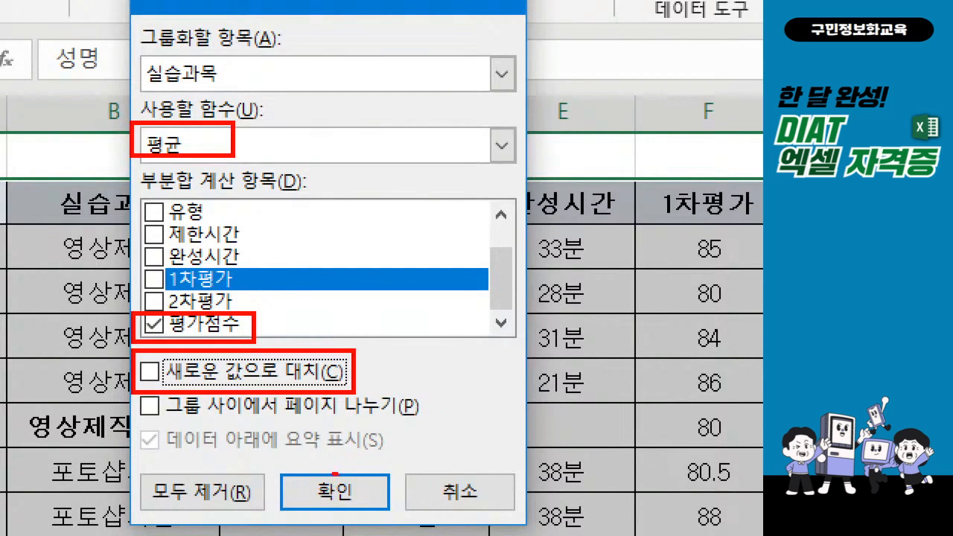
{"action": "left_click_drag", "start_coordinate": [333, 473], "coordinate": [392, 454]}
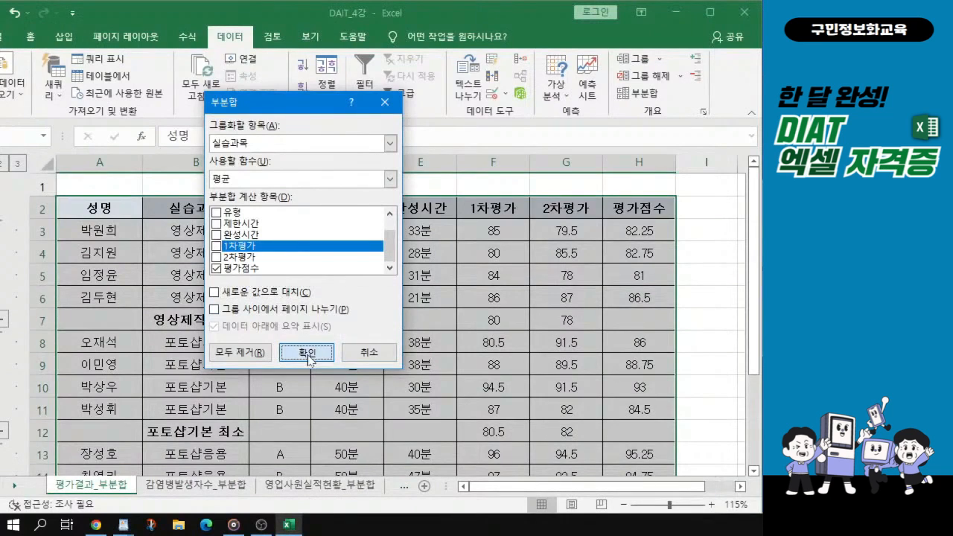
{"action": "left_click", "coordinate": [307, 352]}
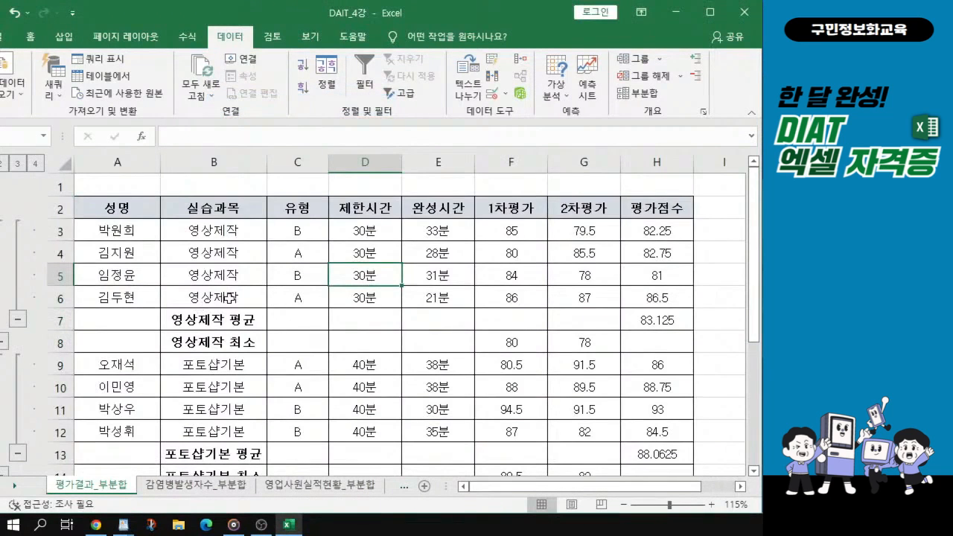
- Select the 영상제작 평균 and 영상제작 최소 rows to check both subtotals of that group
{"action": "left_click_drag", "start_coordinate": [209, 348], "coordinate": [672, 313]}
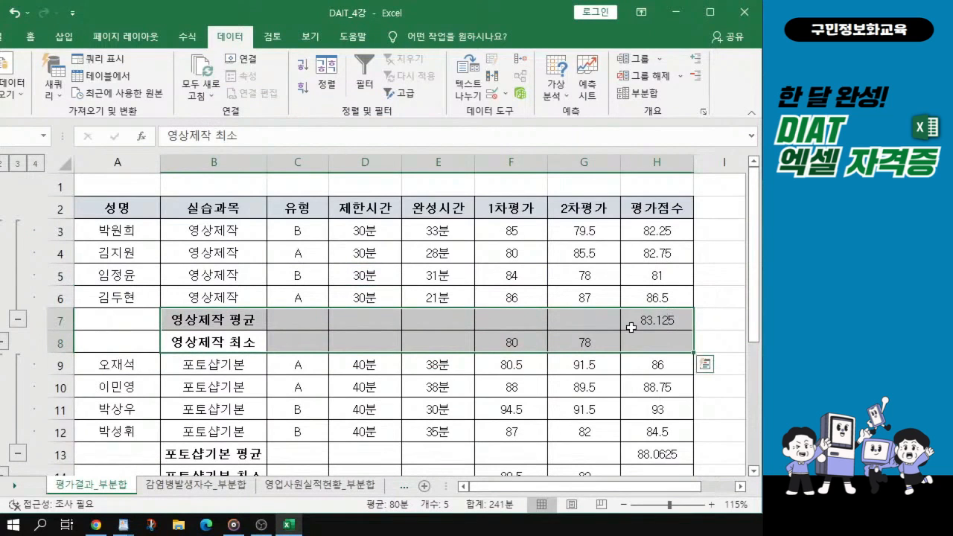
{"action": "key", "text": "ctrl+q"}
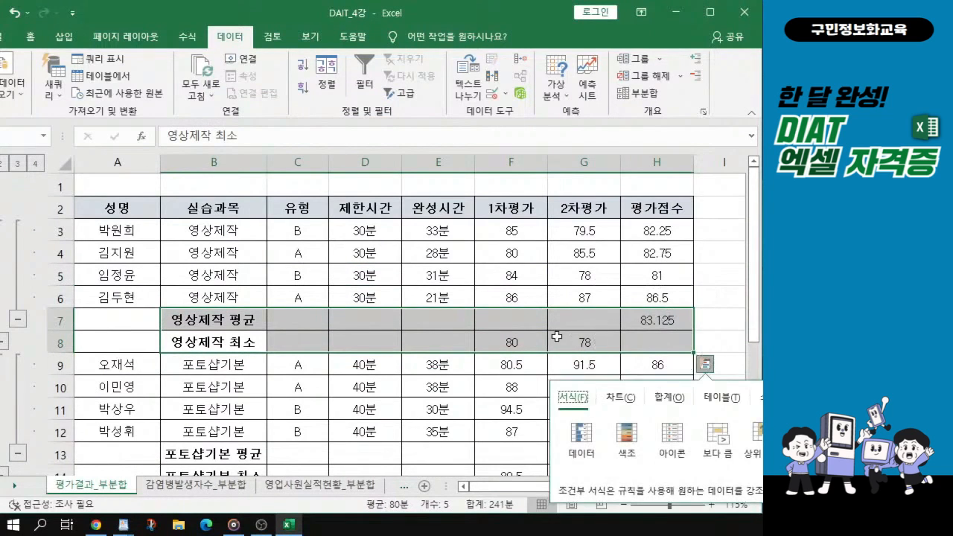
- Deselect the subtotal rows and reposition the workbook window so its outline area is fully visible
{"action": "left_click", "coordinate": [555, 338]}
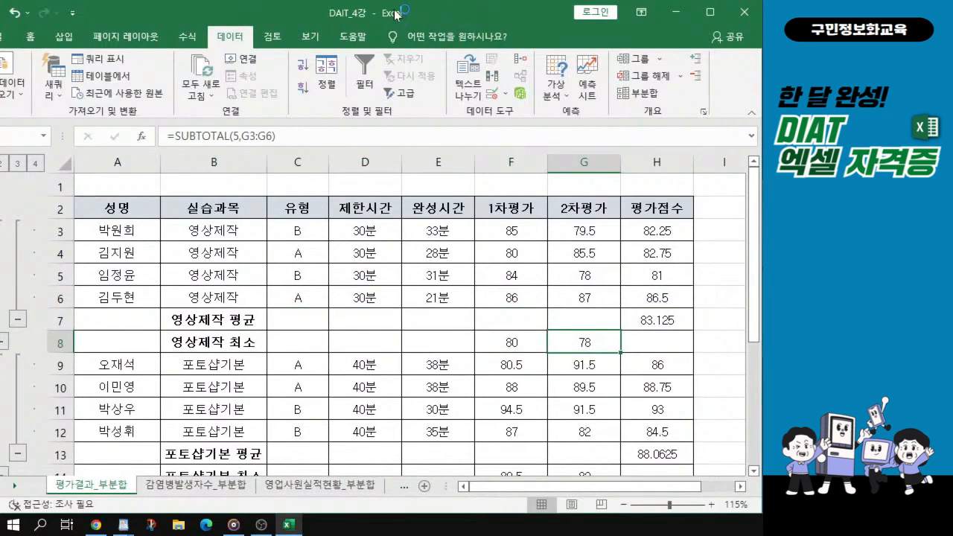
{"action": "left_click_drag", "start_coordinate": [402, 13], "coordinate": [448, 13]}
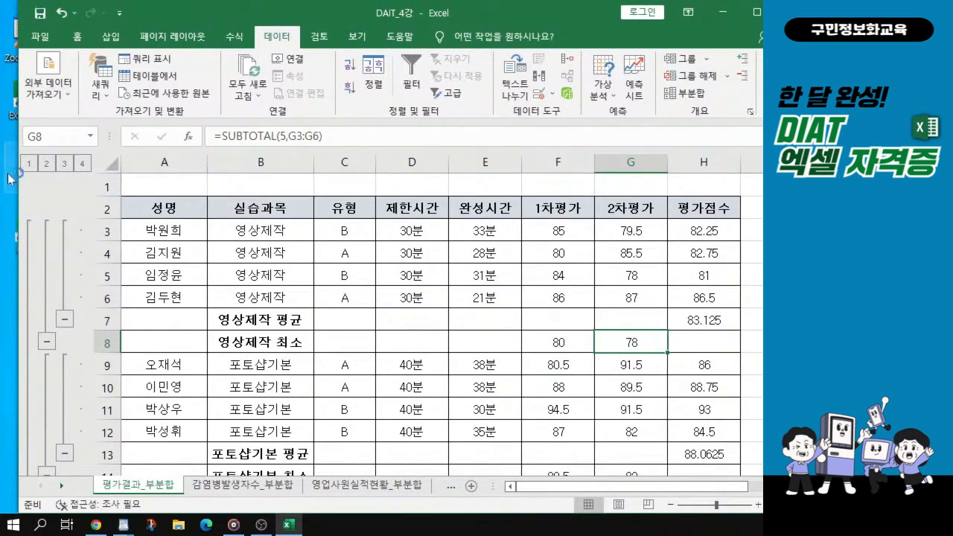
{"action": "left_click_drag", "start_coordinate": [26, 183], "coordinate": [53, 183]}
{"action": "left_click_drag", "start_coordinate": [202, 11], "coordinate": [153, 11]}
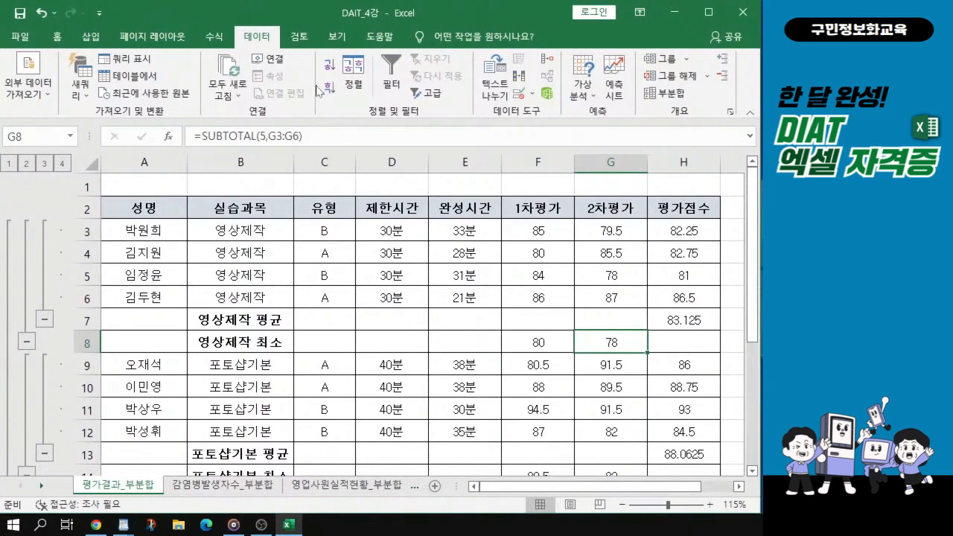
{"action": "key", "text": "alt+Tab"}
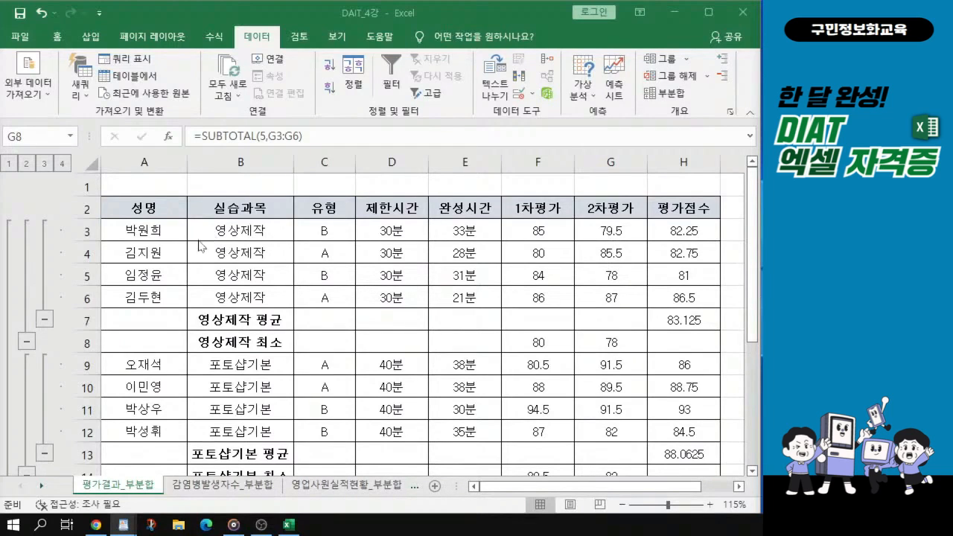
{"action": "left_click", "coordinate": [544, 223]}
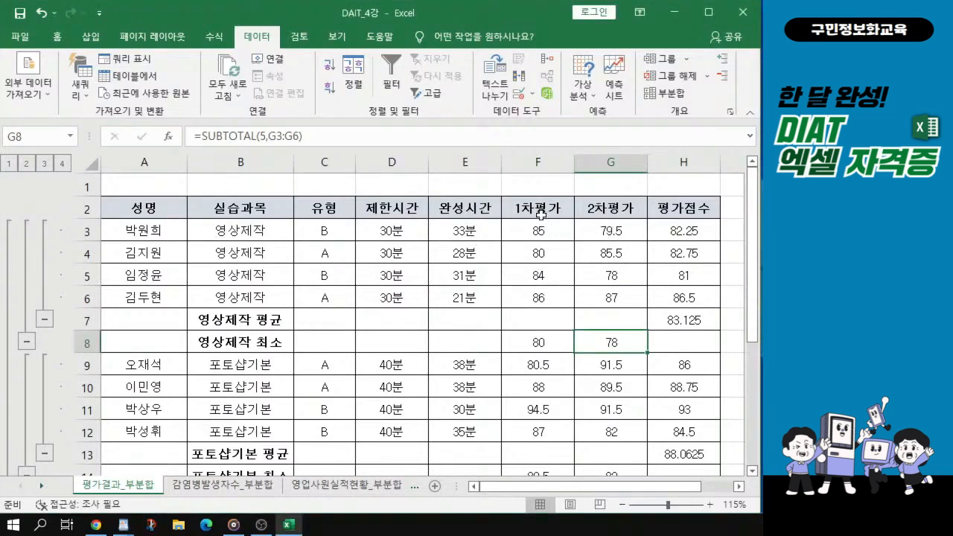
{"action": "left_click", "coordinate": [542, 232]}
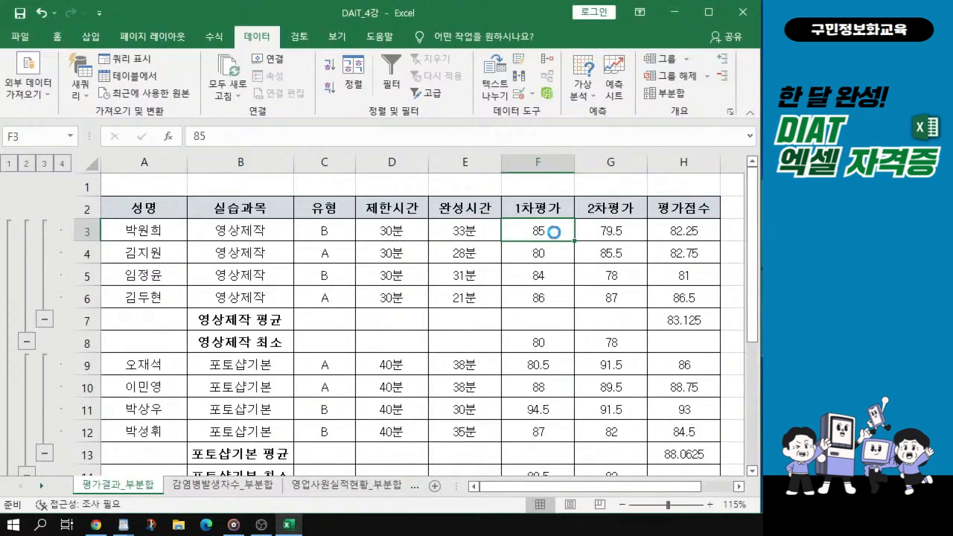
{"action": "scroll", "coordinate": [553, 232], "scroll_direction": "down", "scroll_amount": 1, "text": "ctrl"}
{"action": "left_click_drag", "start_coordinate": [469, 220], "coordinate": [597, 448]}
{"action": "scroll", "coordinate": [556, 418], "scroll_direction": "down", "scroll_amount": 1, "text": "ctrl"}
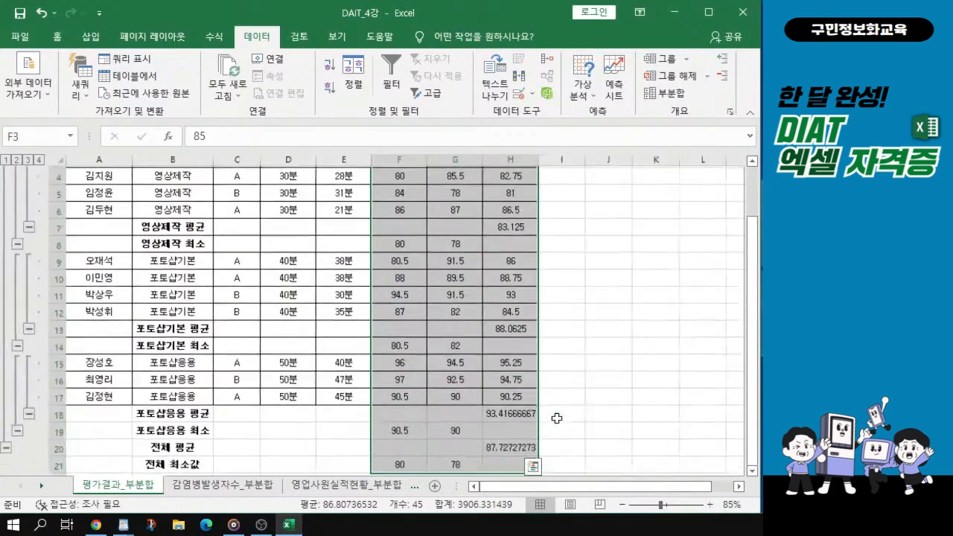
{"action": "scroll", "coordinate": [434, 283], "scroll_direction": "up", "scroll_amount": 1}
{"action": "key", "text": "ctrl+q"}
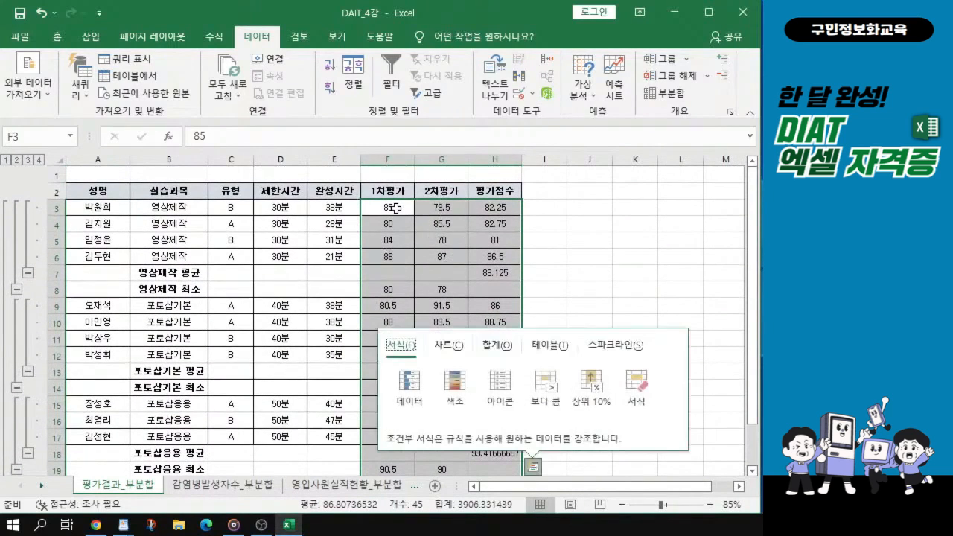
- Format the 1차평가, 2차평가 and 평가점수 values in F3:H21, including the subtotal rows, as 숫자 with 1 decimal place
{"action": "left_click_drag", "start_coordinate": [392, 209], "coordinate": [493, 448]}
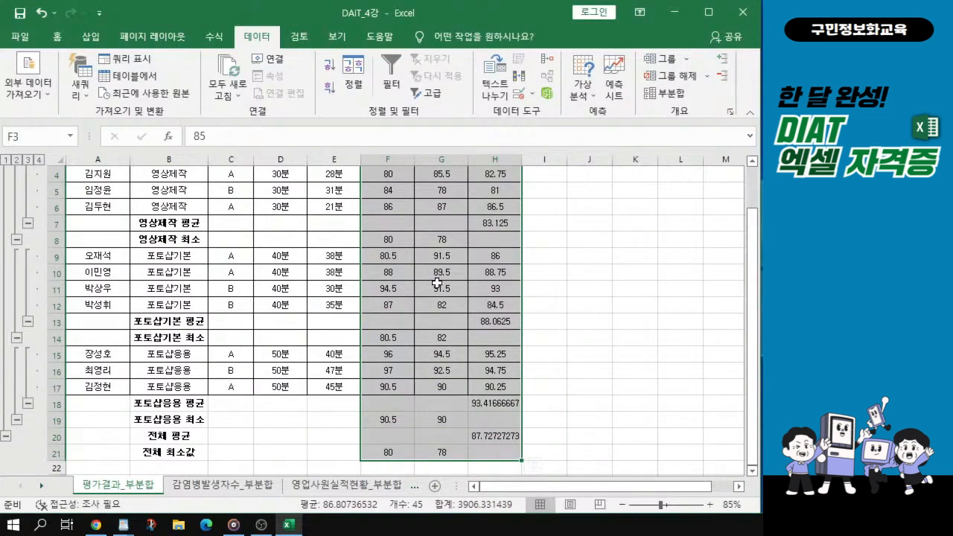
{"action": "scroll", "coordinate": [437, 282], "scroll_direction": "up", "scroll_amount": 1}
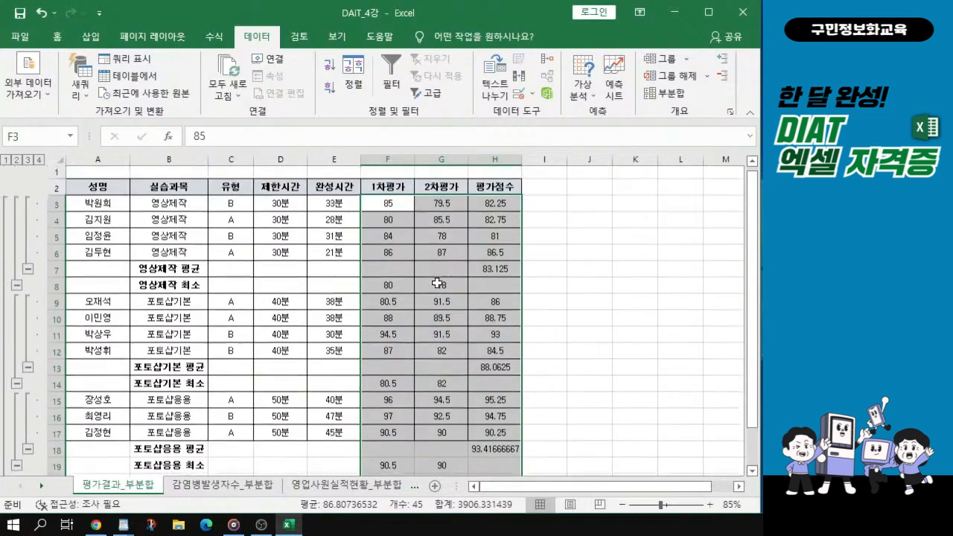
{"action": "key", "text": "ctrl+1"}
{"action": "left_click_drag", "start_coordinate": [265, 42], "coordinate": [318, 56]}
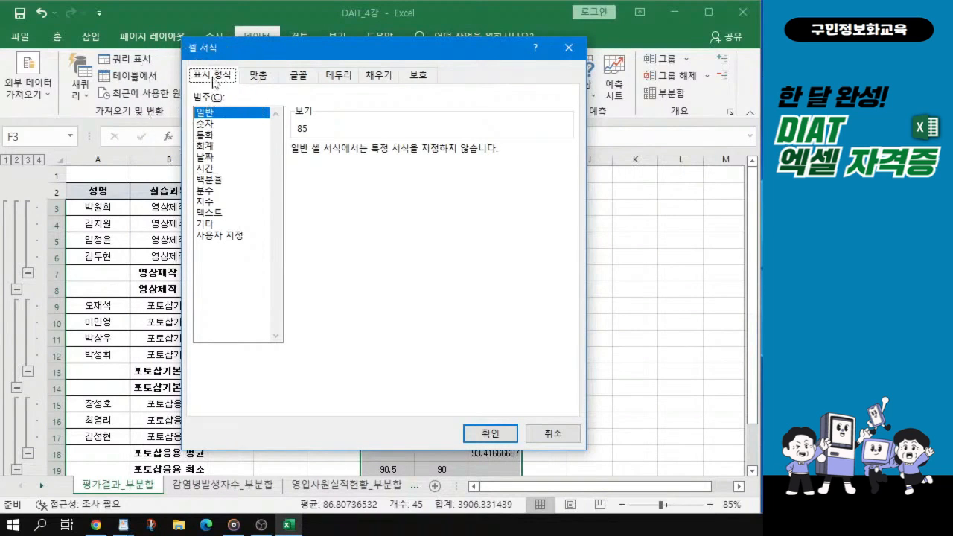
{"action": "left_click", "coordinate": [207, 123]}
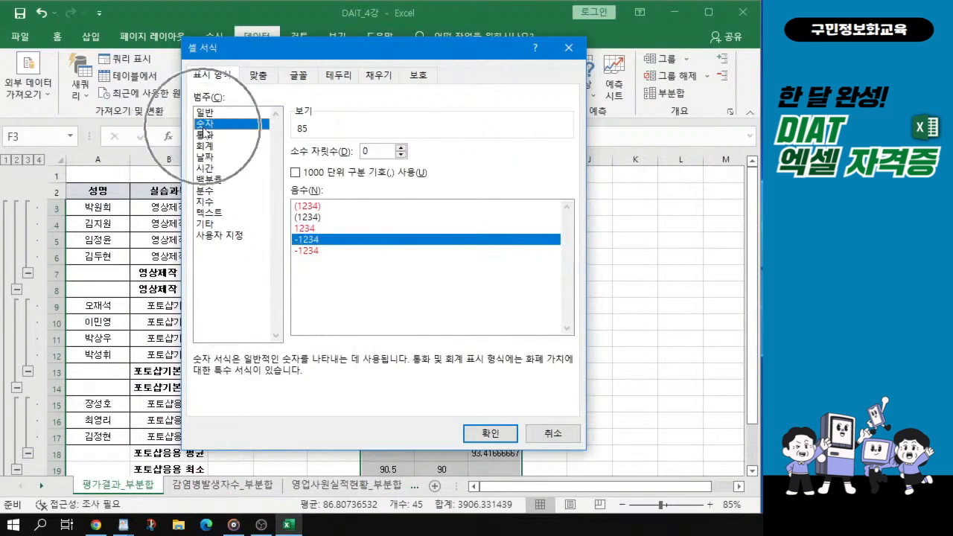
{"action": "left_click", "coordinate": [401, 148]}
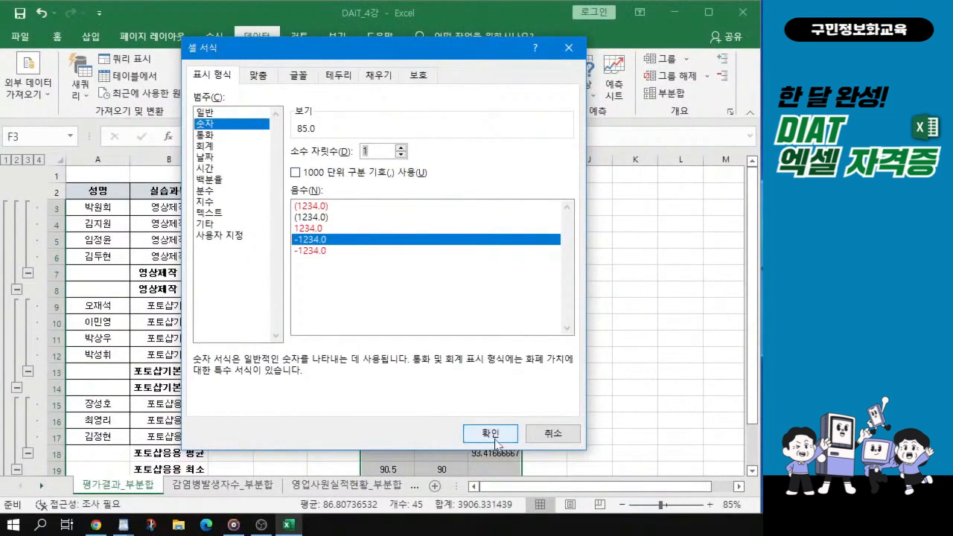
{"action": "left_click", "coordinate": [495, 436]}
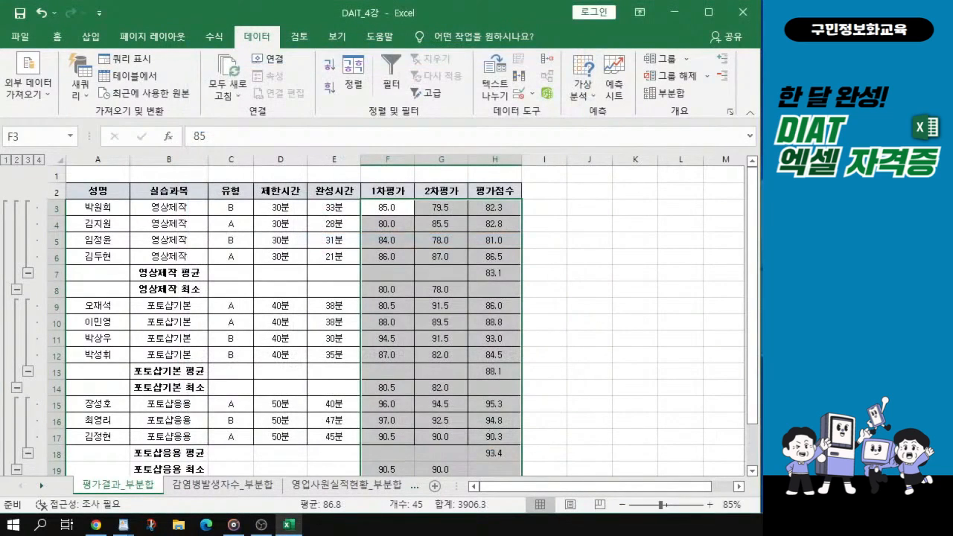
- Try to group columns D through H, 제한시간 to 평가점수, using a multiple-range column selection
{"action": "key", "text": "alt+Tab"}
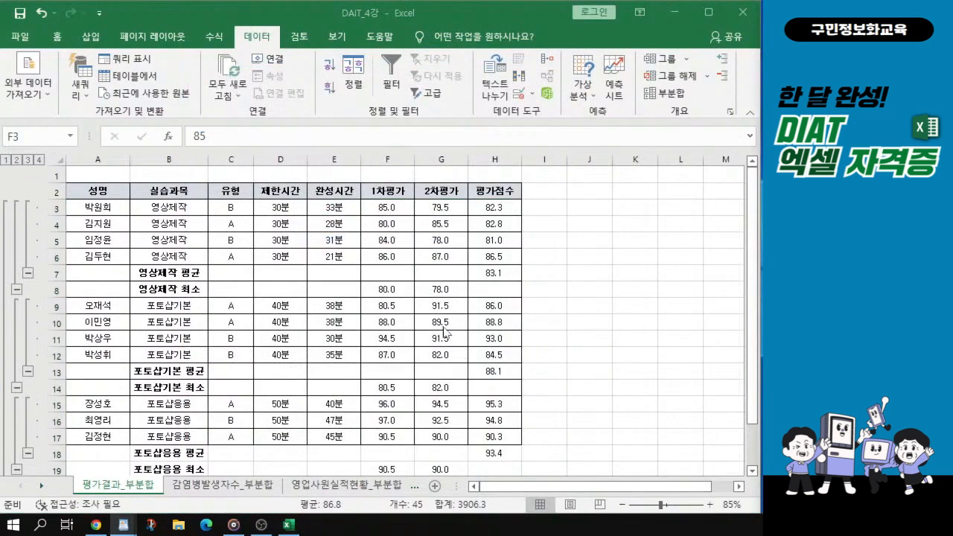
{"action": "scroll", "coordinate": [450, 344], "scroll_direction": "up", "scroll_amount": 2}
{"action": "scroll", "coordinate": [645, 382], "scroll_direction": "down", "scroll_amount": 2}
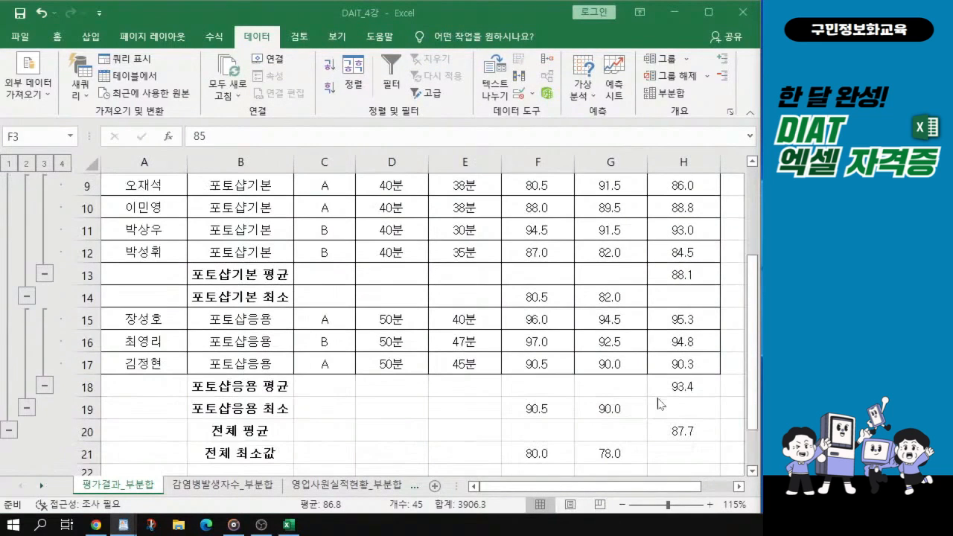
{"action": "scroll", "coordinate": [644, 383], "scroll_direction": "up", "scroll_amount": 3}
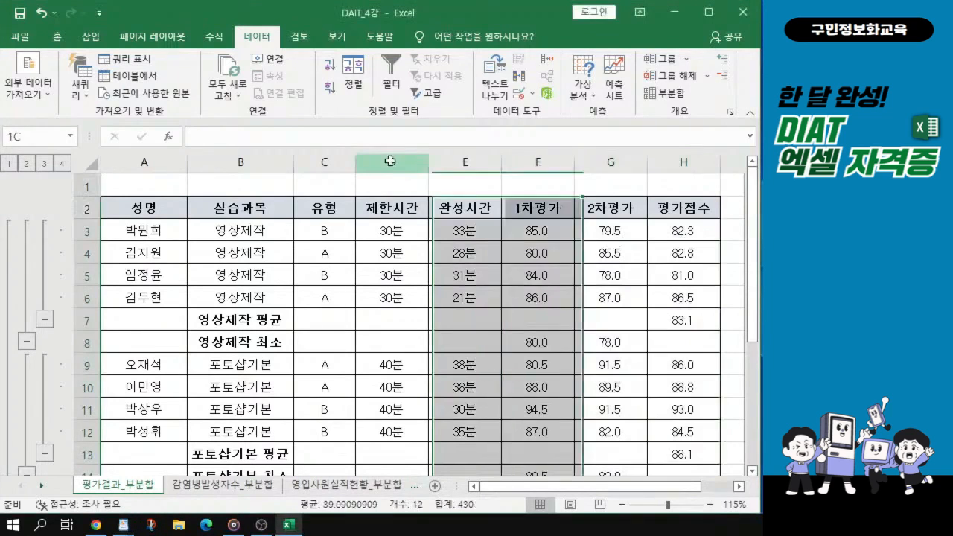
{"action": "left_click", "coordinate": [391, 161]}
{"action": "left_click", "coordinate": [390, 161]}
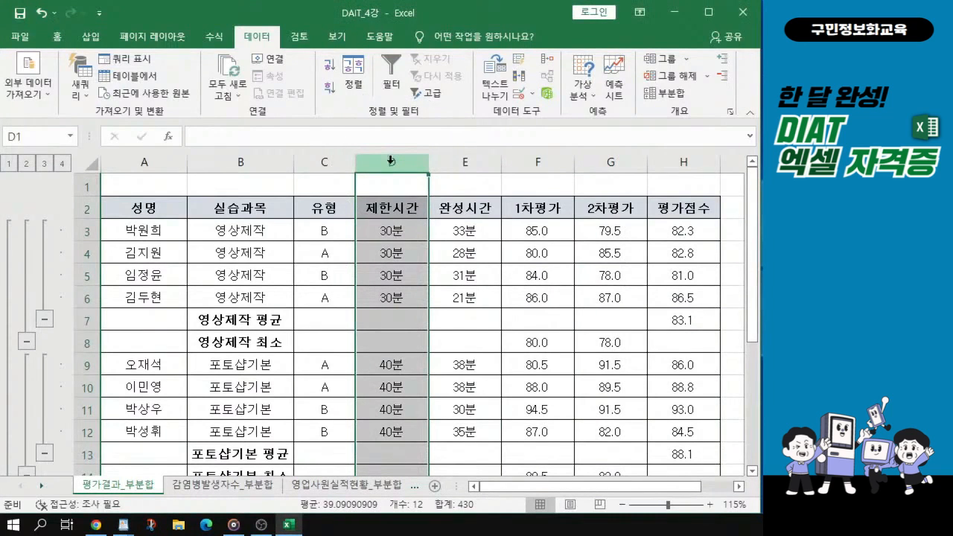
{"action": "left_click", "coordinate": [390, 161], "text": "ctrl"}
{"action": "left_click_drag", "start_coordinate": [390, 162], "coordinate": [677, 161]}
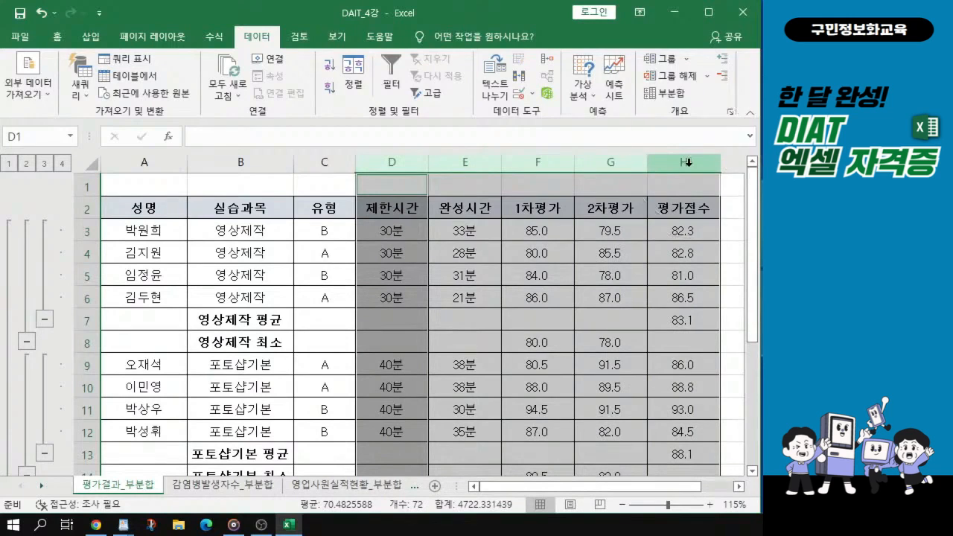
{"action": "left_click", "coordinate": [687, 62]}
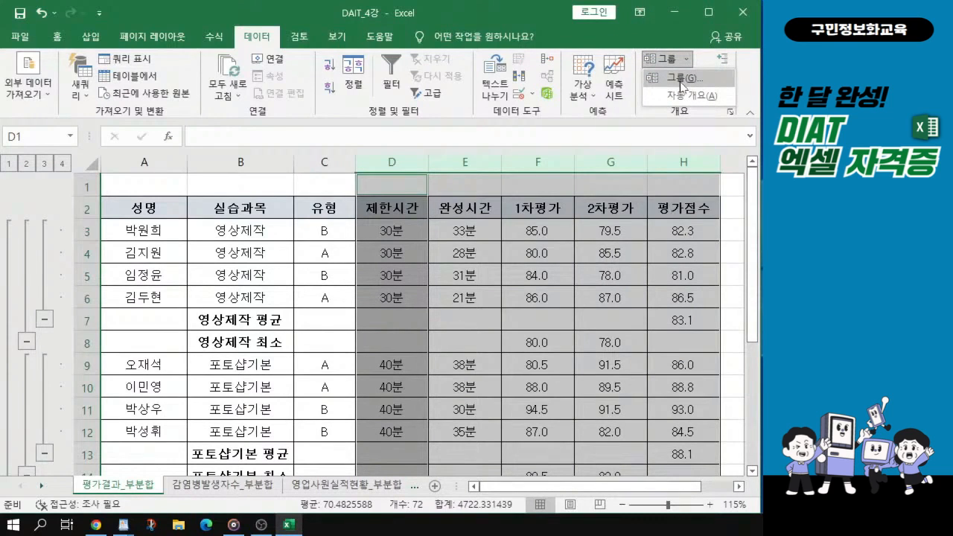
{"action": "left_click", "coordinate": [680, 78]}
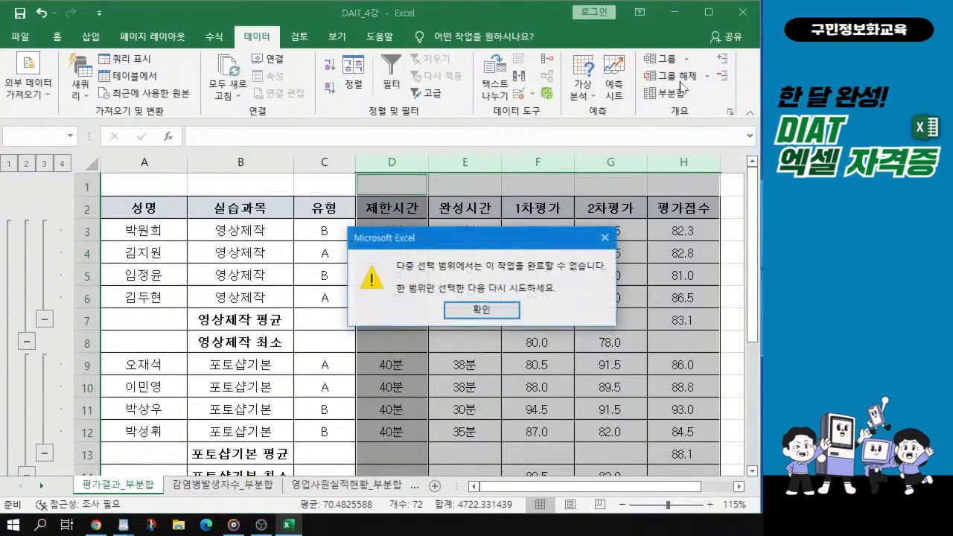
{"action": "left_click", "coordinate": [499, 316]}
- Group columns D through H as one continuous range, and return to the 제한시간 header cell
{"action": "left_click_drag", "start_coordinate": [392, 163], "coordinate": [694, 165]}
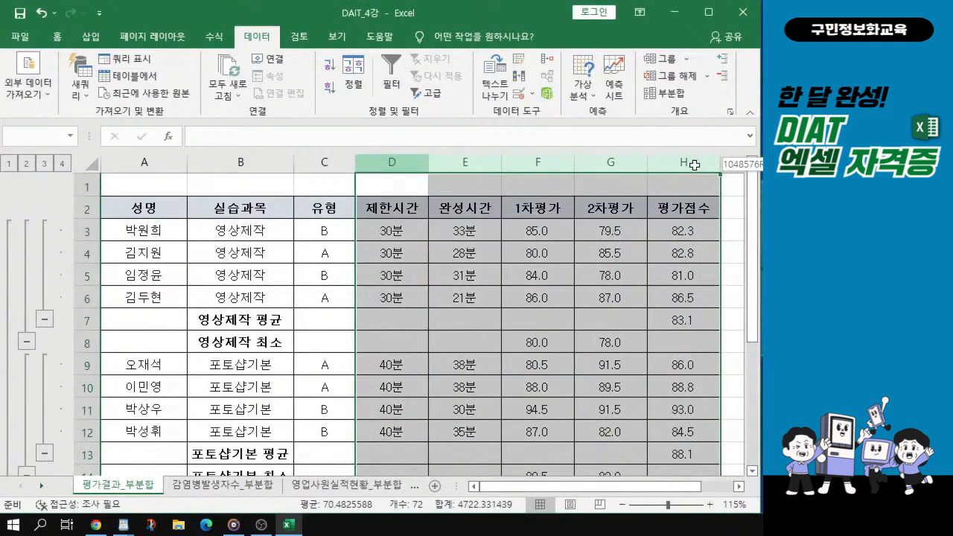
{"action": "left_click", "coordinate": [663, 59]}
{"action": "left_click", "coordinate": [680, 78]}
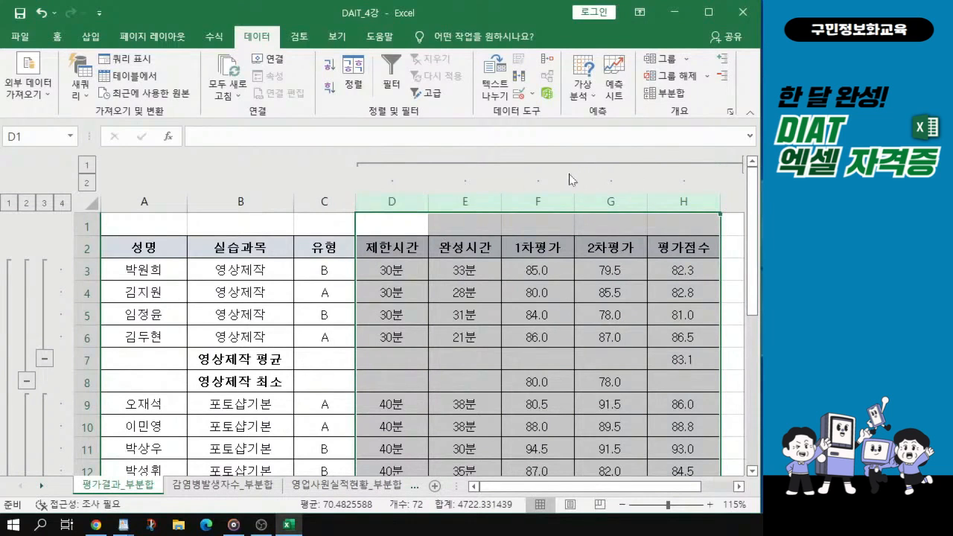
{"action": "key", "text": "ctrl"}
{"action": "key", "text": "ctrl"}
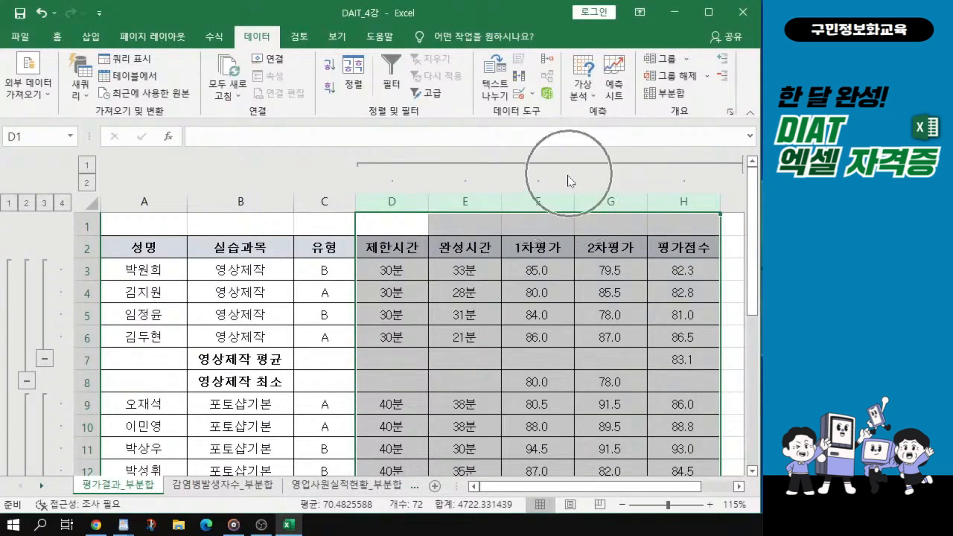
{"action": "key", "text": "ctrl"}
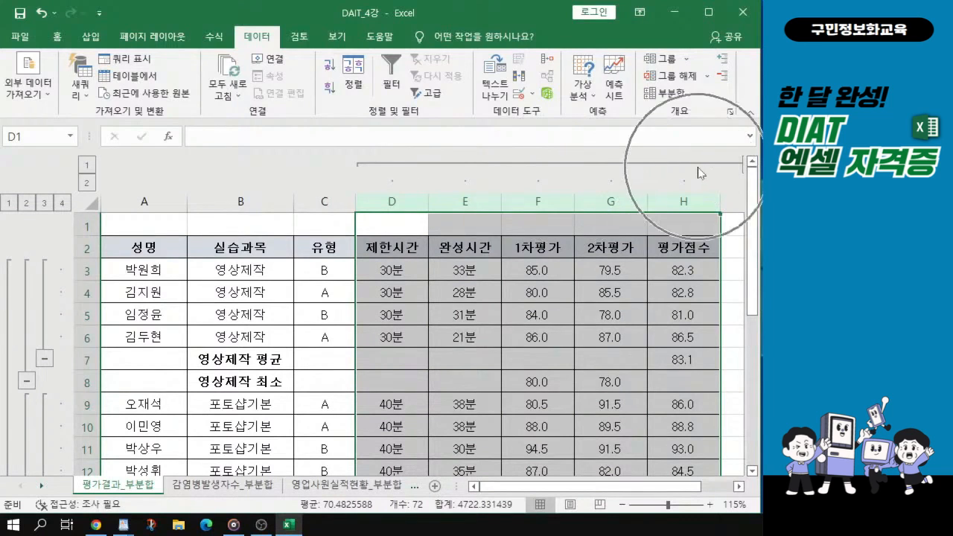
{"action": "left_click", "coordinate": [391, 246]}
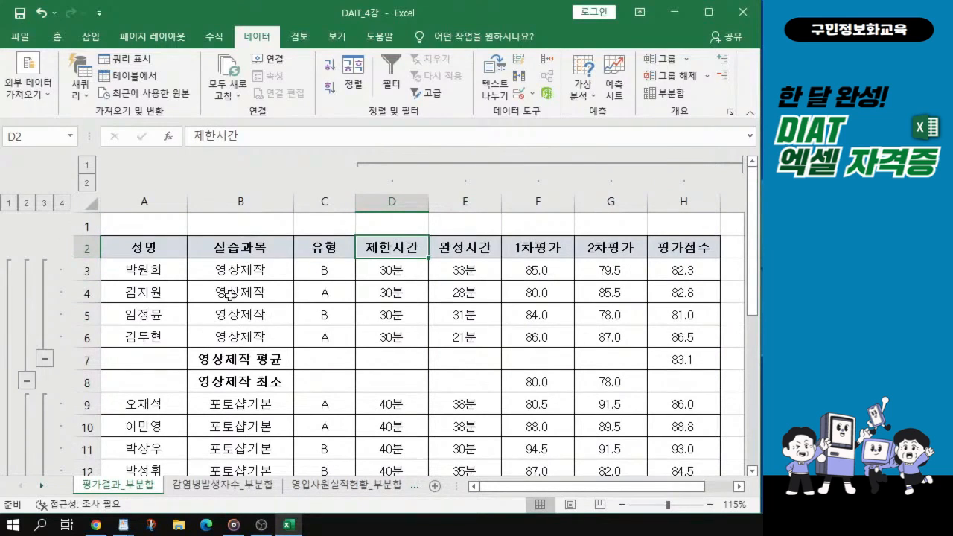
- Collapse the grouped columns D through H and expand them again, twice, to check the column outline
{"action": "left_click", "coordinate": [89, 167]}
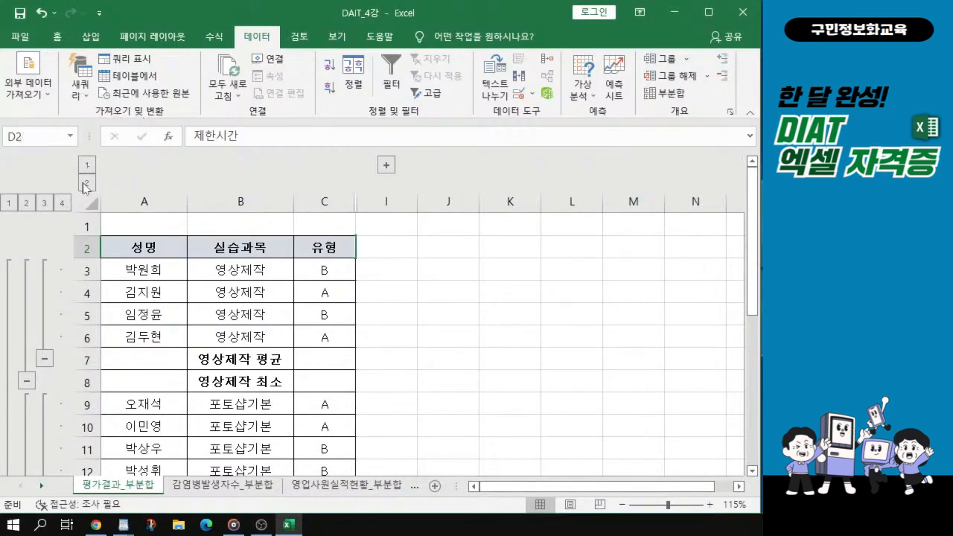
{"action": "left_click", "coordinate": [86, 185]}
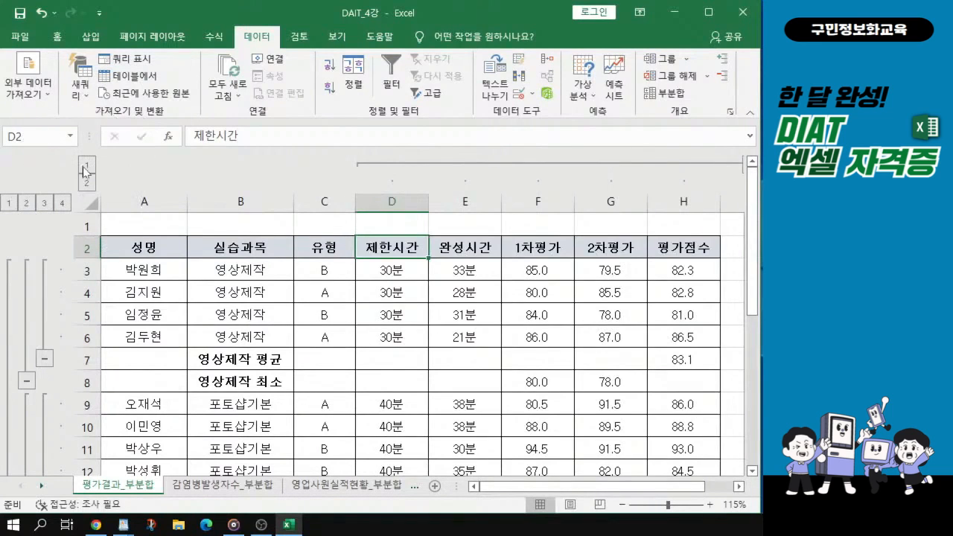
{"action": "left_click", "coordinate": [87, 165]}
{"action": "left_click", "coordinate": [87, 184]}
- Check the subtotal rows at outline levels 2 and 3, and restore all detail rows at level 4
{"action": "left_click", "coordinate": [30, 205]}
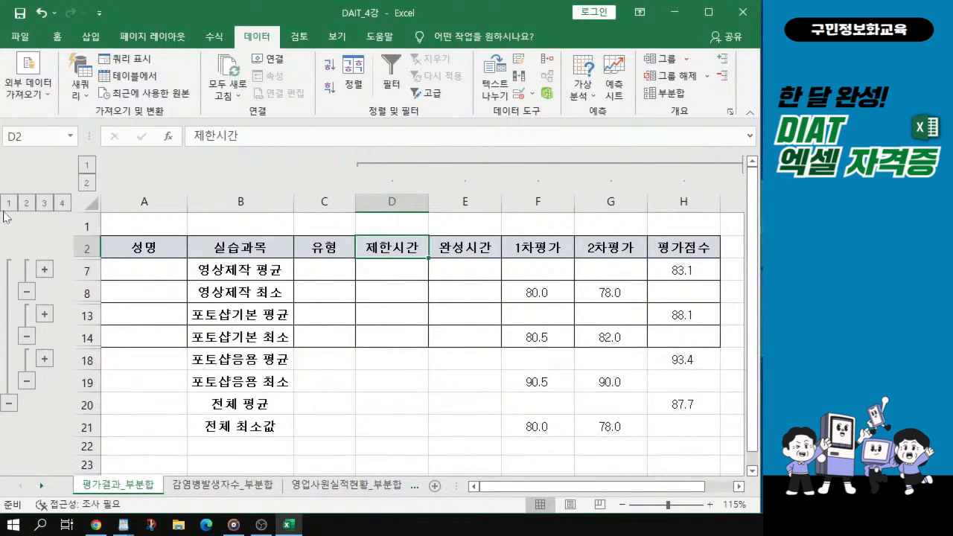
{"action": "left_click", "coordinate": [27, 204]}
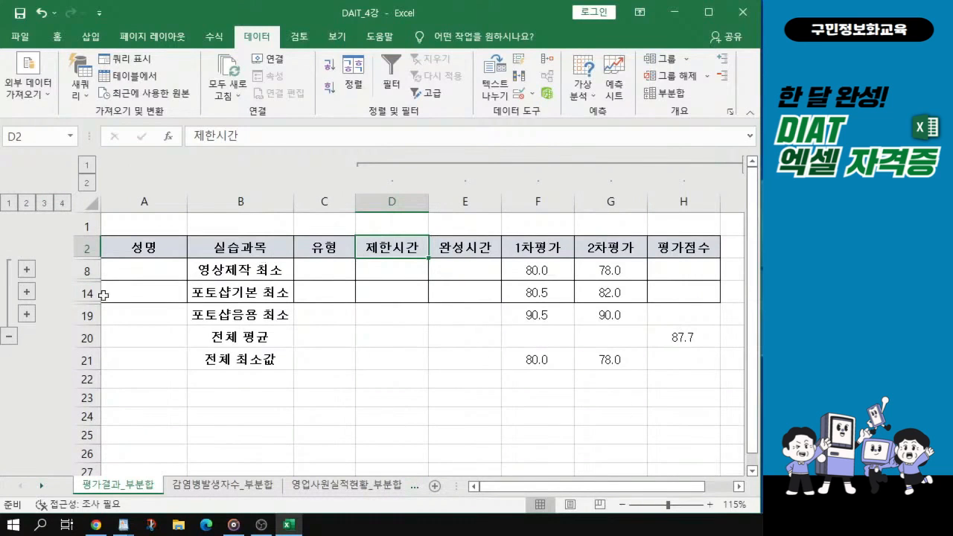
{"action": "left_click", "coordinate": [45, 204]}
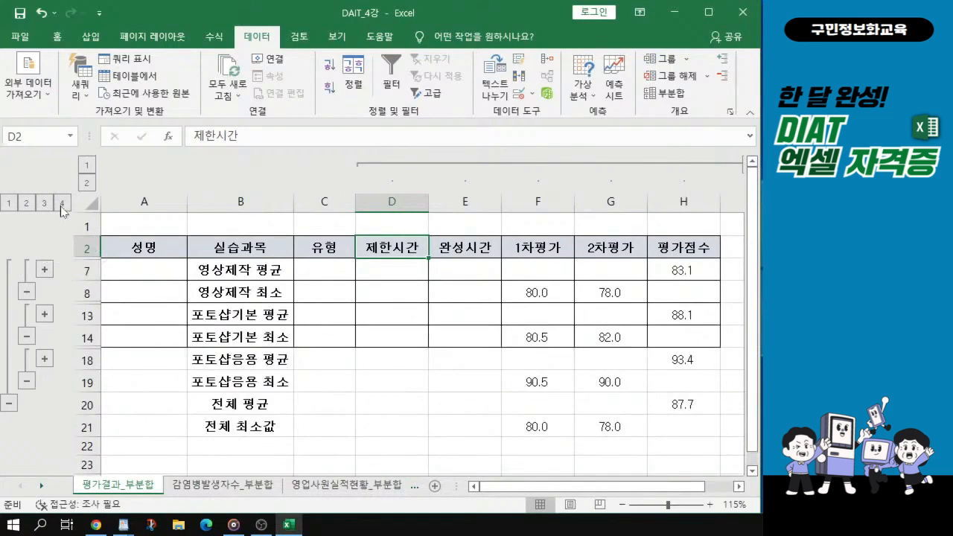
{"action": "key", "text": "ctrl+1"}
{"action": "left_click", "coordinate": [56, 195]}
{"action": "left_click_drag", "start_coordinate": [1, 187], "coordinate": [142, 243]}
{"action": "left_click_drag", "start_coordinate": [135, 98], "coordinate": [212, 197]}
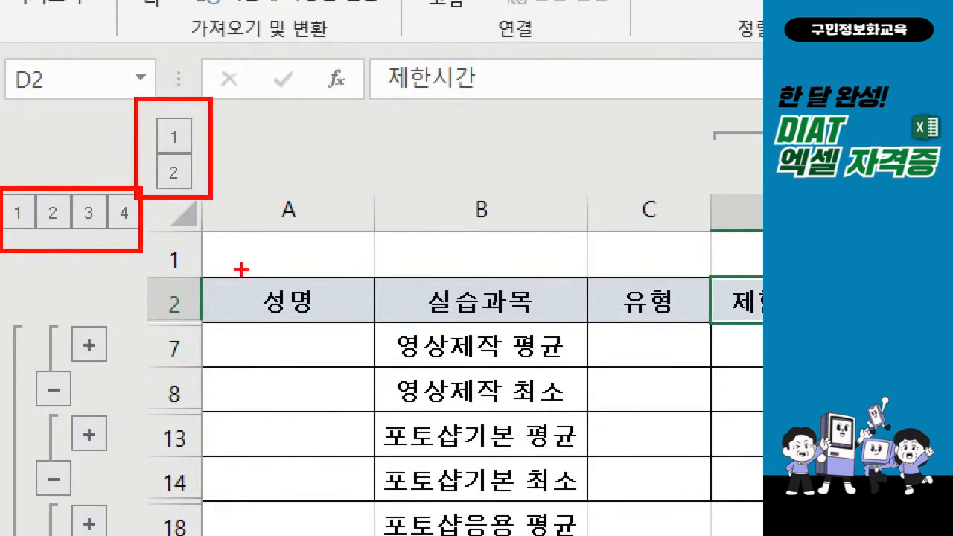
{"action": "key", "text": "Escape"}
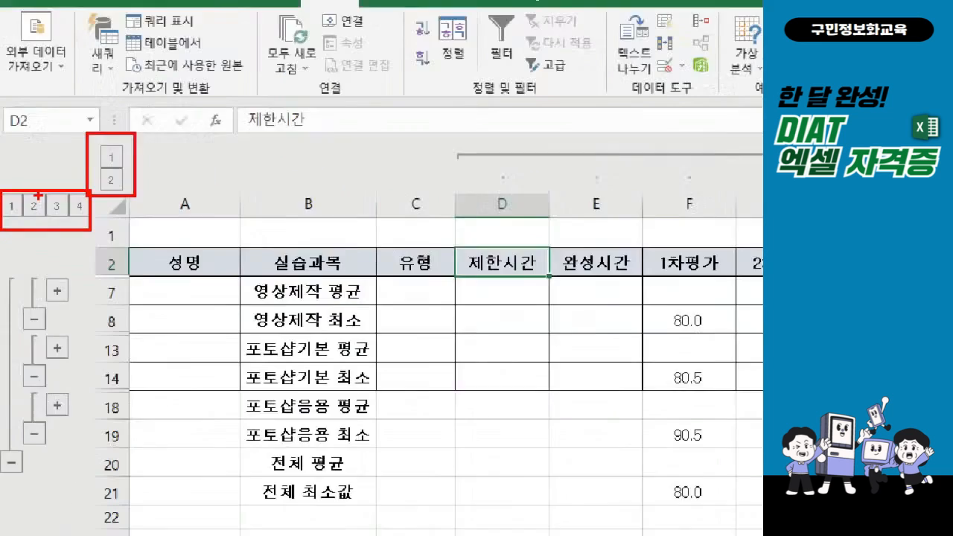
{"action": "left_click", "coordinate": [63, 203]}
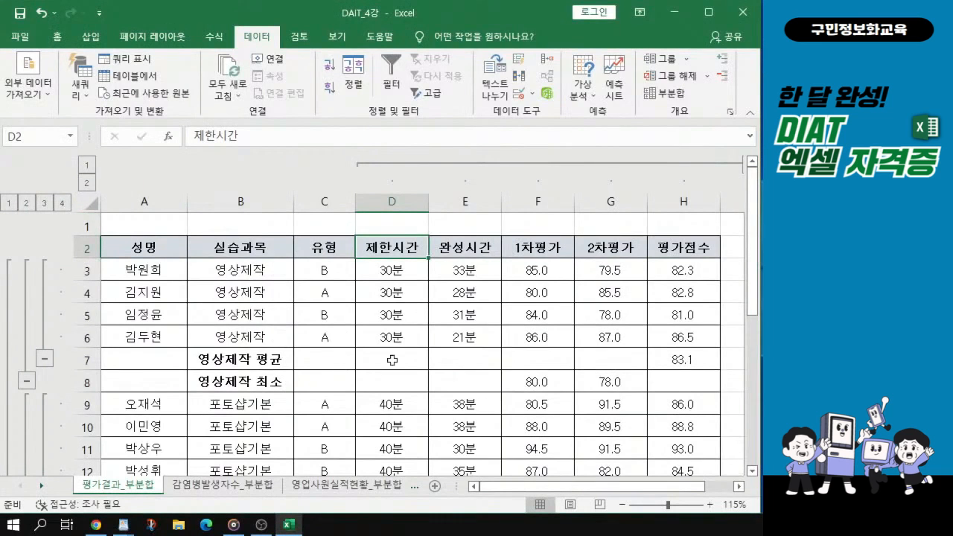
- Switch to the 감염병발생자수_부분합 sheet
{"action": "left_click", "coordinate": [242, 485]}
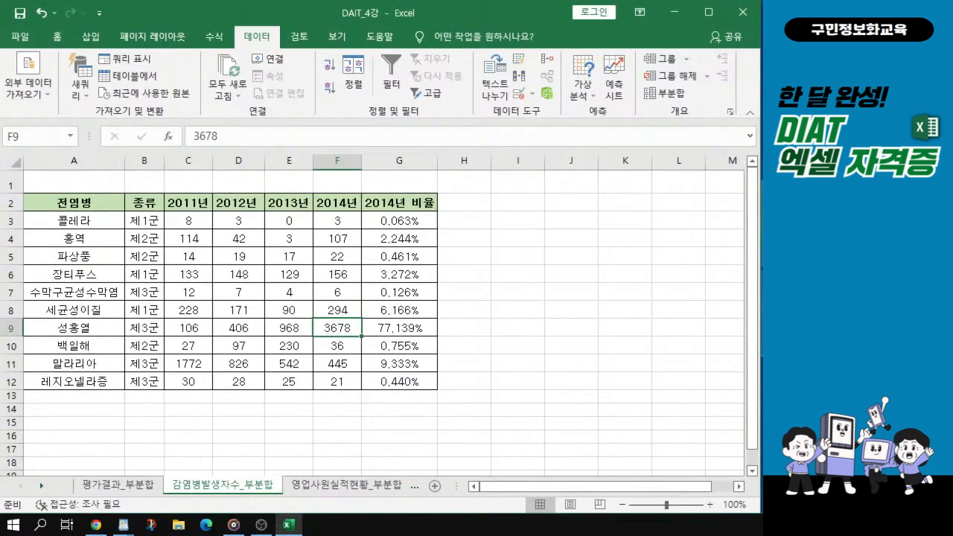
- Select a cell in the 종류 column of the infectious disease table as the sort key
{"action": "key", "text": "alt+Tab"}
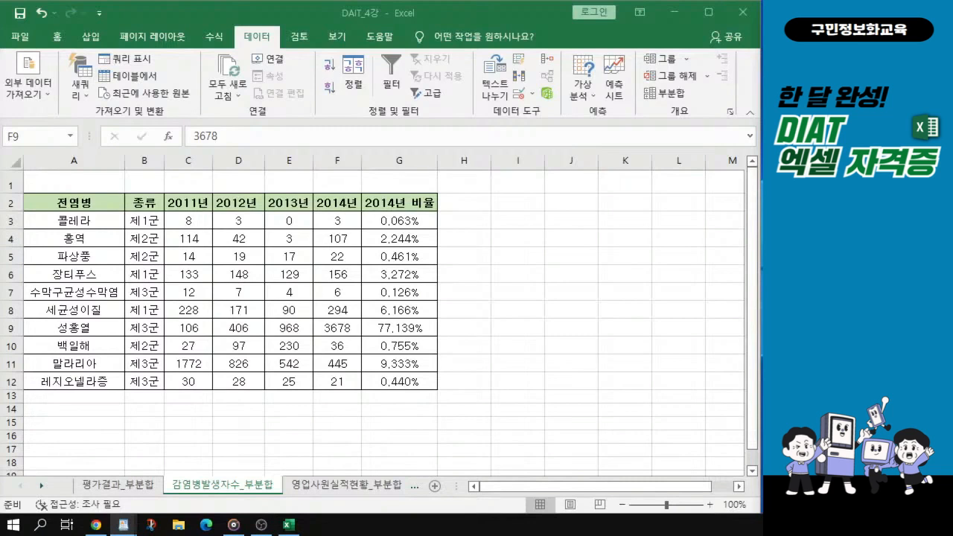
{"action": "scroll", "coordinate": [227, 293], "scroll_direction": "up", "scroll_amount": 2, "text": "ctrl"}
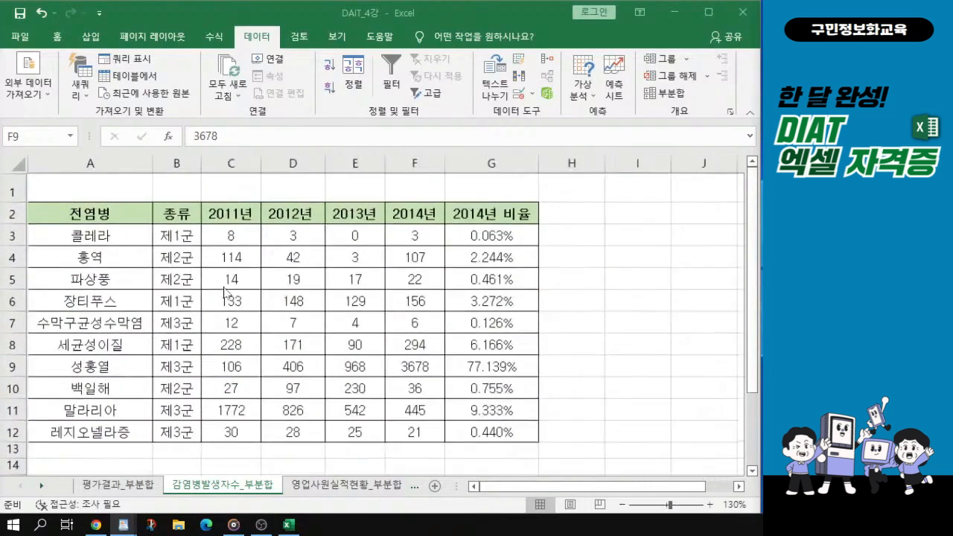
{"action": "left_click", "coordinate": [180, 261]}
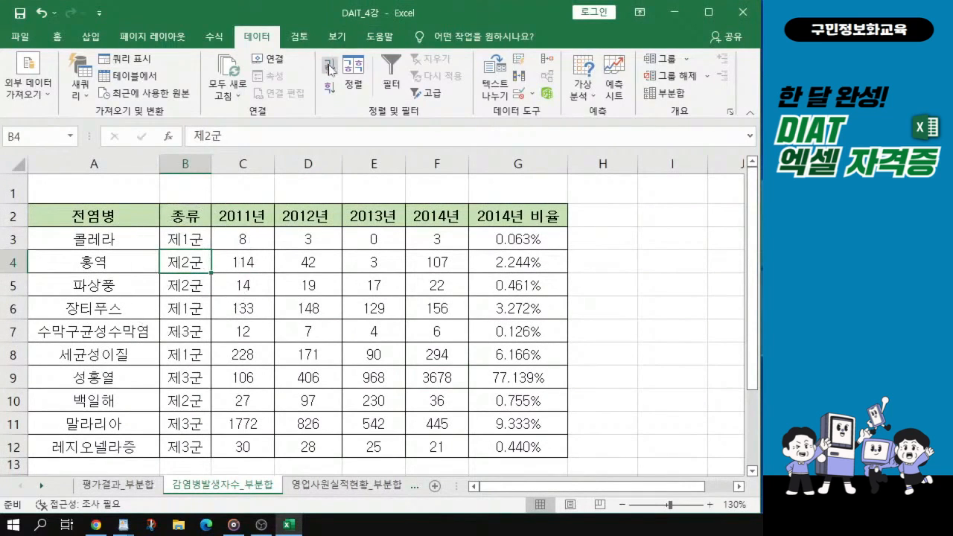
{"action": "key", "text": "ctrl"}
{"action": "key", "text": "ctrl"}
{"action": "key", "text": "ctrl"}
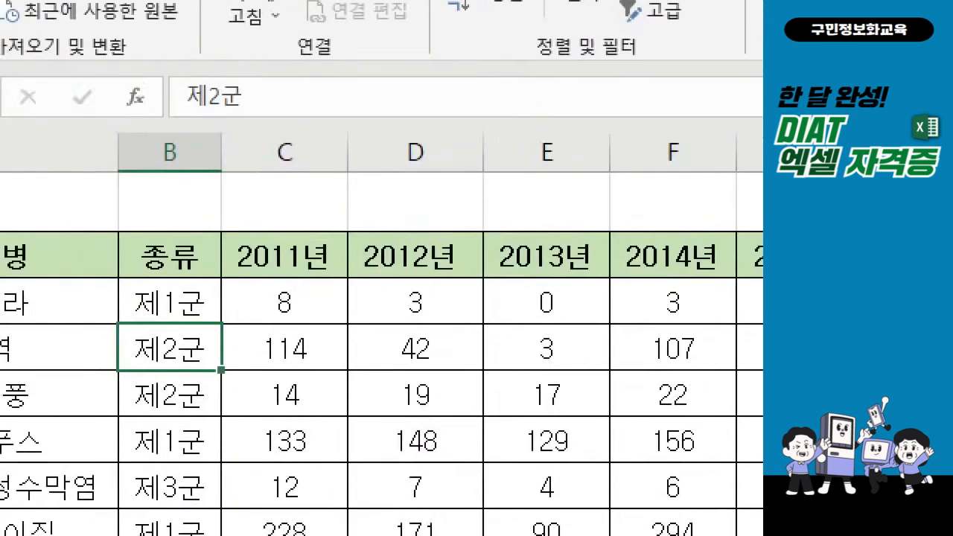
{"action": "left_click", "coordinate": [201, 172]}
{"action": "left_click_drag", "start_coordinate": [165, 279], "coordinate": [208, 256]}
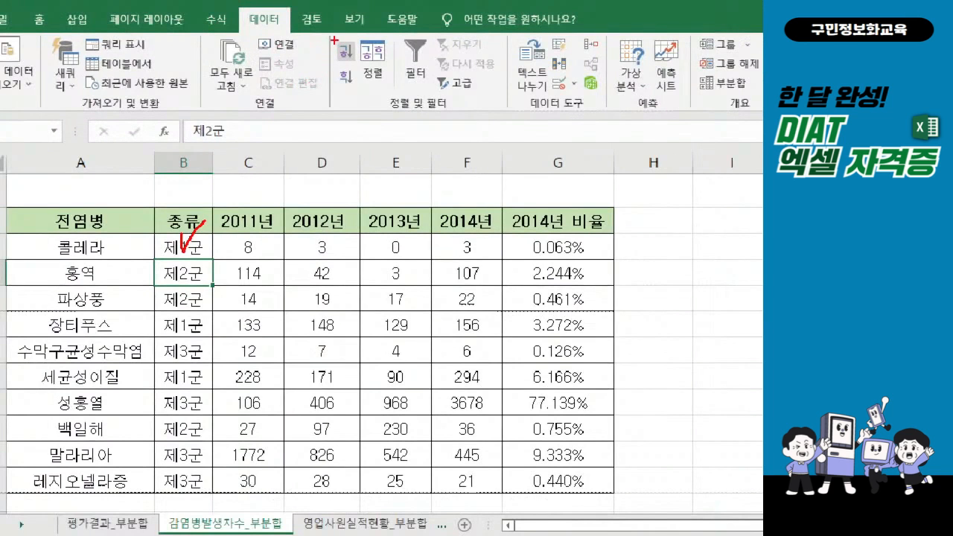
{"action": "key", "text": "alt"}
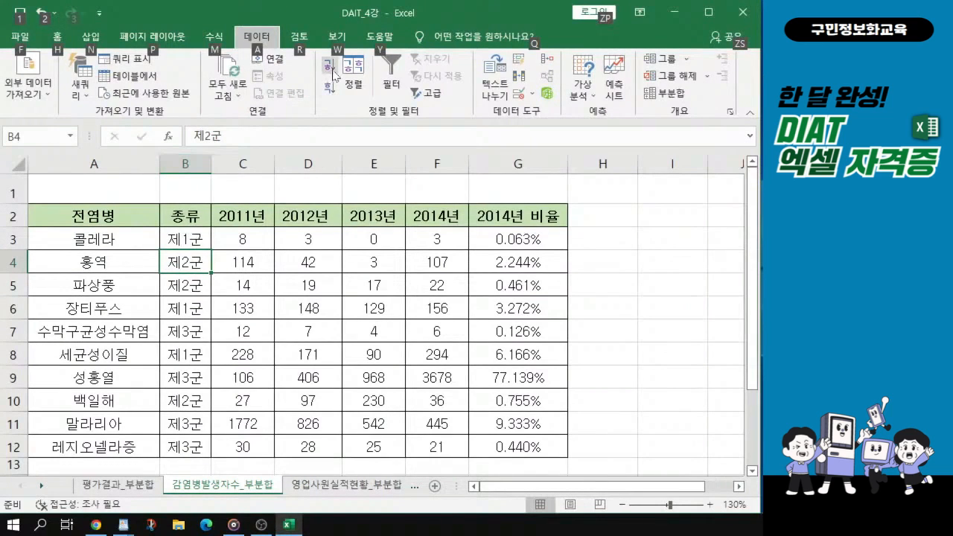
{"action": "key", "text": "alt"}
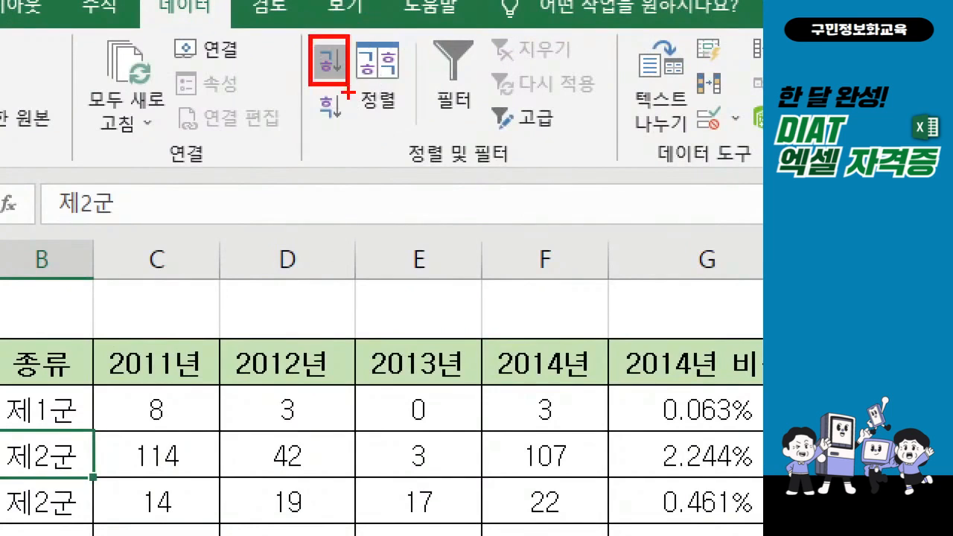
{"action": "mouse_move", "coordinate": [27, 401]}
{"action": "left_mouse_down"}
{"action": "mouse_move", "coordinate": [31, 435]}
{"action": "mouse_move", "coordinate": [68, 381]}
{"action": "left_mouse_up"}
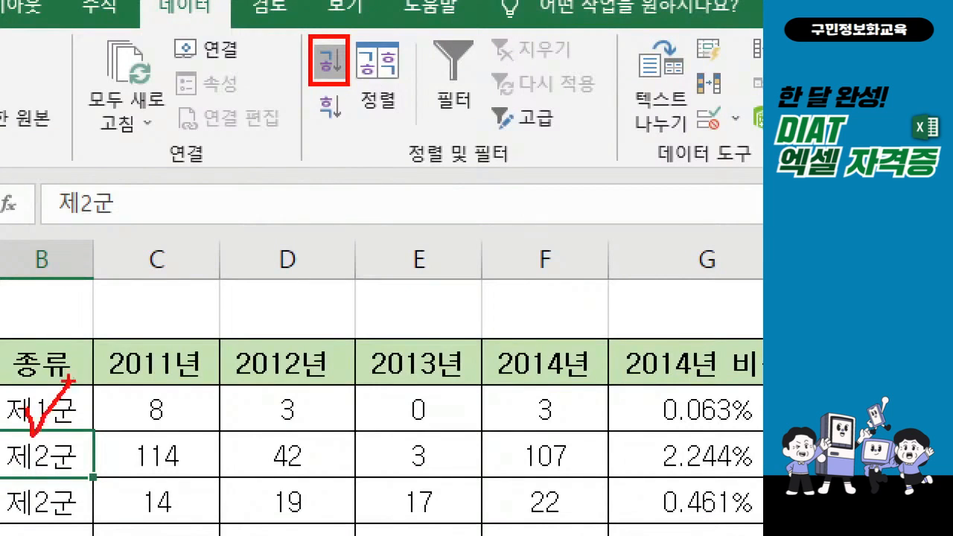
{"action": "left_click_drag", "start_coordinate": [321, 30], "coordinate": [359, 3]}
- Sort the infectious disease table in ascending order by 종류 and select a 제3군 cell
{"action": "key", "text": "Escape"}
{"action": "left_click", "coordinate": [330, 71]}
{"action": "left_click_drag", "start_coordinate": [192, 232], "coordinate": [190, 317]}
{"action": "left_click", "coordinate": [187, 372]}
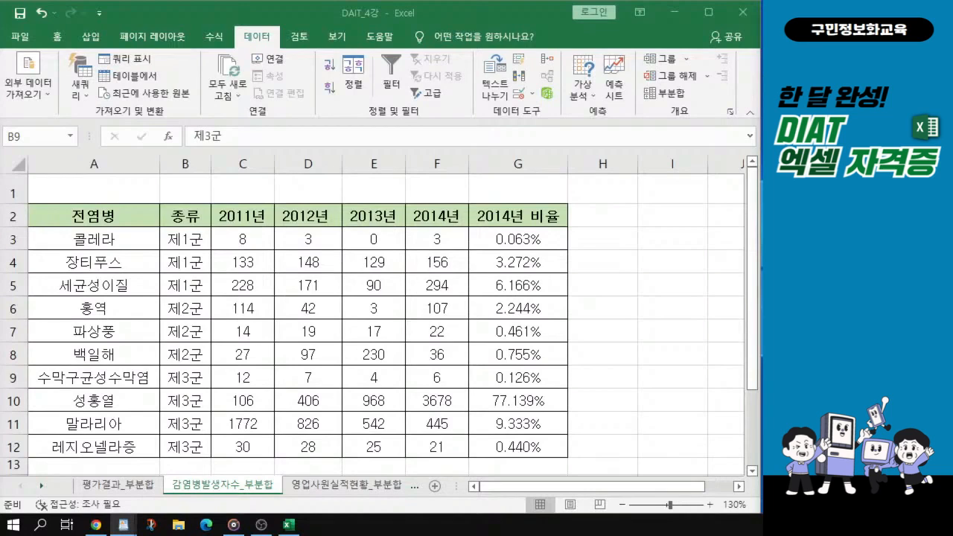
- Set up a subtotal for the table grouped by 종류, using 평균 on 2014년 비율 only
{"action": "left_click", "coordinate": [280, 287]}
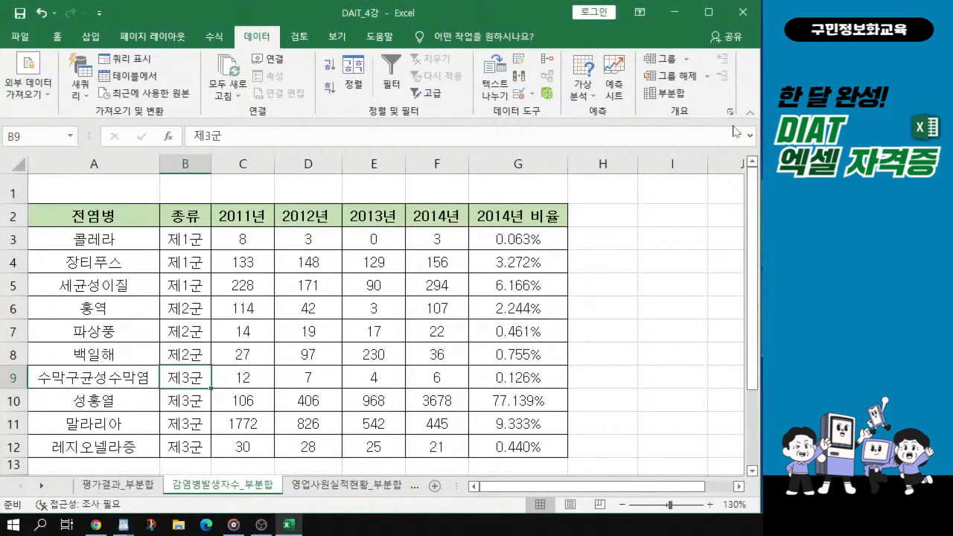
{"action": "left_click", "coordinate": [265, 41]}
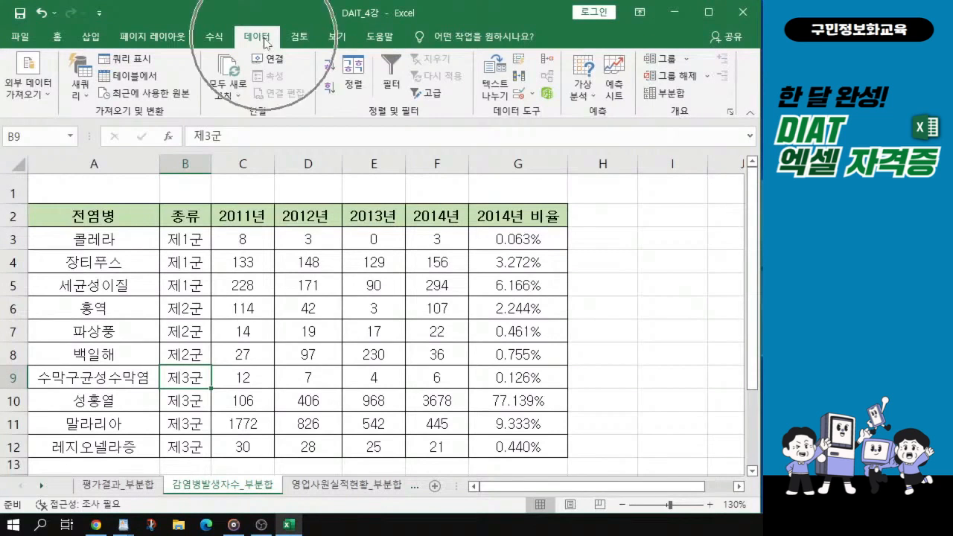
{"action": "left_click", "coordinate": [678, 95]}
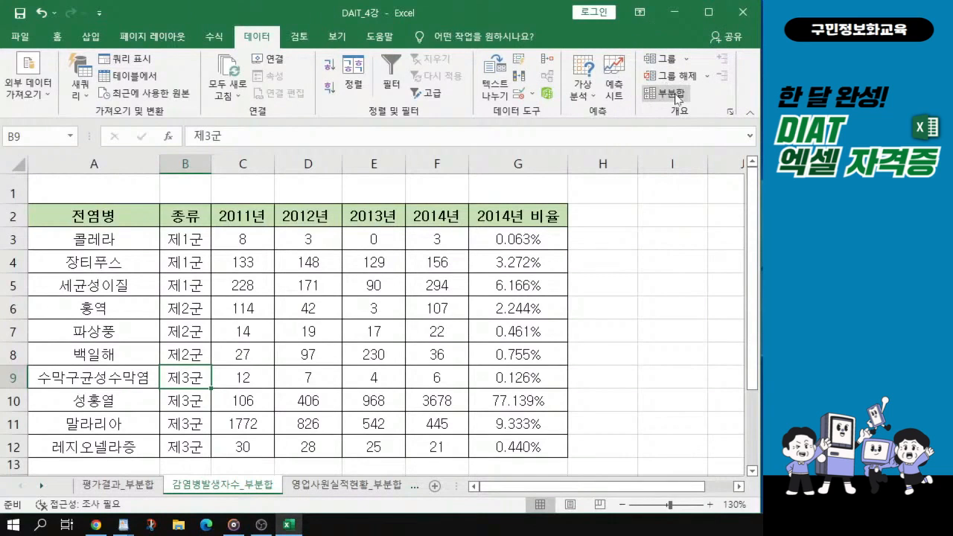
{"action": "left_click", "coordinate": [678, 95]}
{"action": "left_click", "coordinate": [678, 95]}
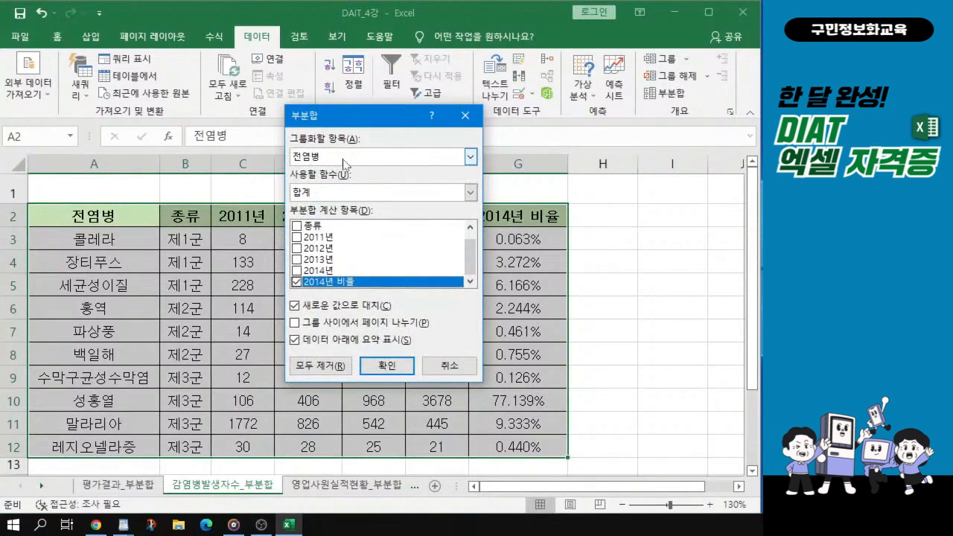
{"action": "left_click", "coordinate": [469, 158]}
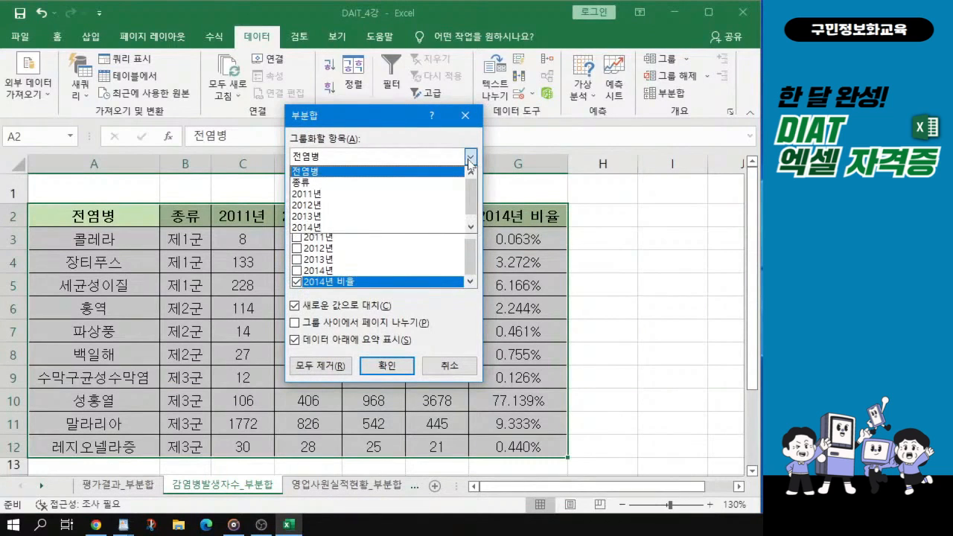
{"action": "left_click", "coordinate": [312, 182]}
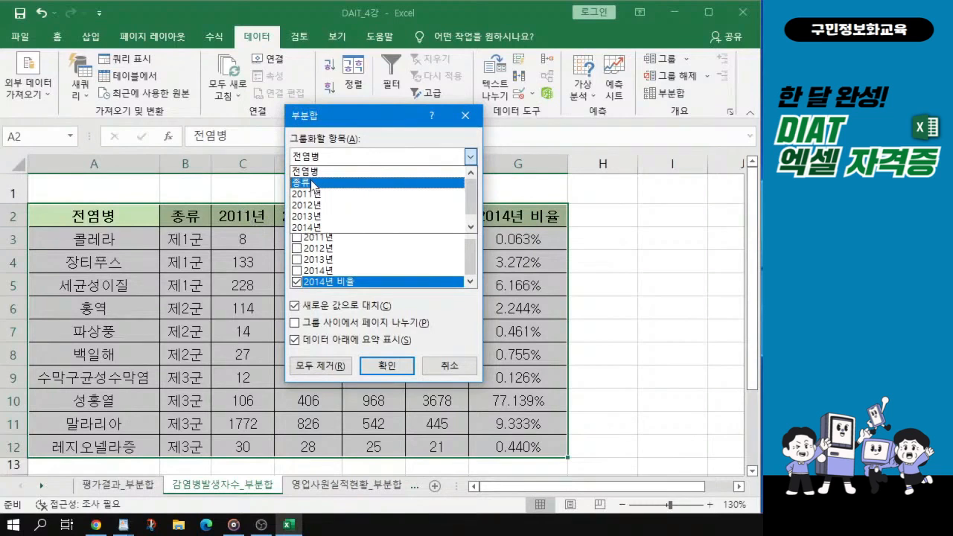
{"action": "left_click", "coordinate": [312, 183]}
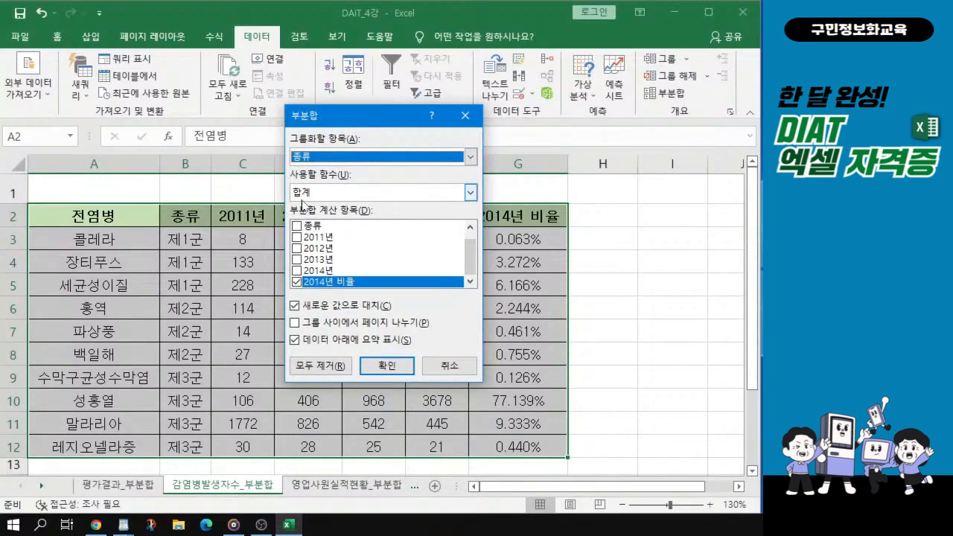
{"action": "left_click", "coordinate": [469, 194]}
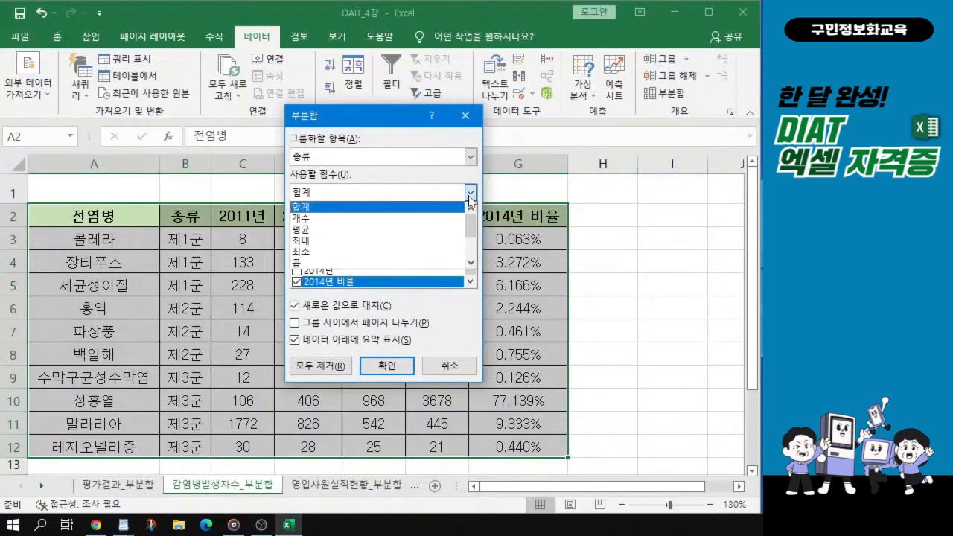
{"action": "left_click", "coordinate": [304, 236]}
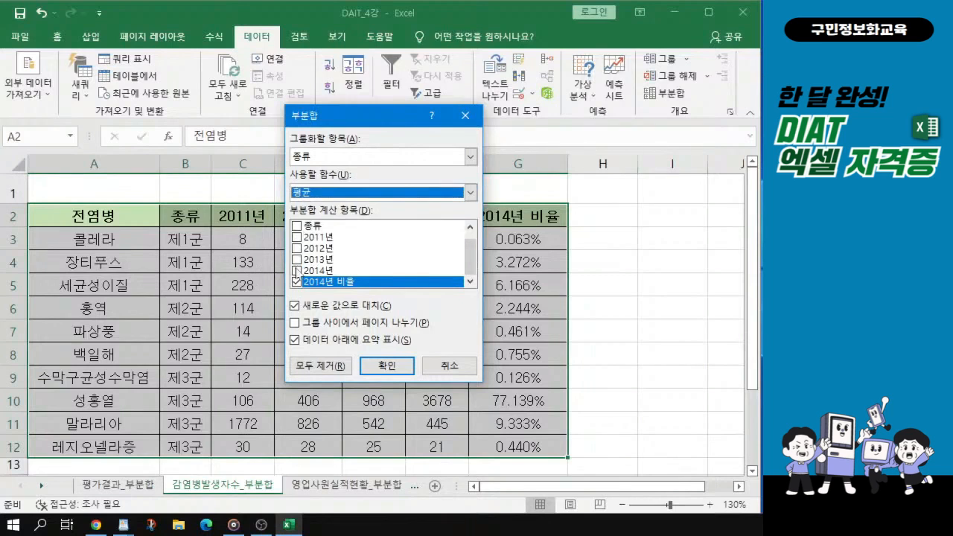
{"action": "left_click", "coordinate": [296, 271]}
{"action": "left_click", "coordinate": [296, 272]}
{"action": "left_click_drag", "start_coordinate": [471, 258], "coordinate": [406, 297]}
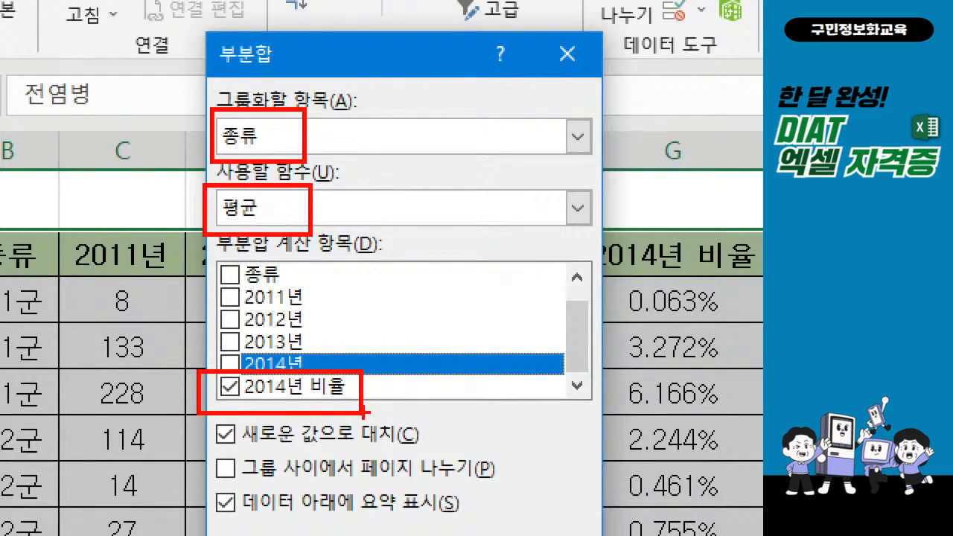
{"action": "mouse_move", "coordinate": [555, 335]}
{"action": "left_mouse_down"}
{"action": "mouse_move", "coordinate": [566, 357]}
{"action": "mouse_move", "coordinate": [597, 317]}
{"action": "left_mouse_up"}
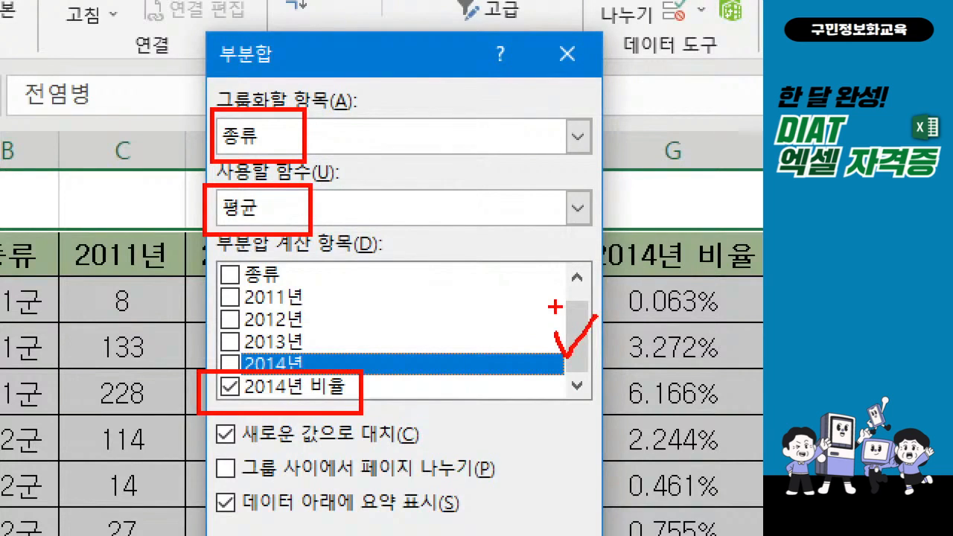
{"action": "left_click_drag", "start_coordinate": [330, 127], "coordinate": [370, 112]}
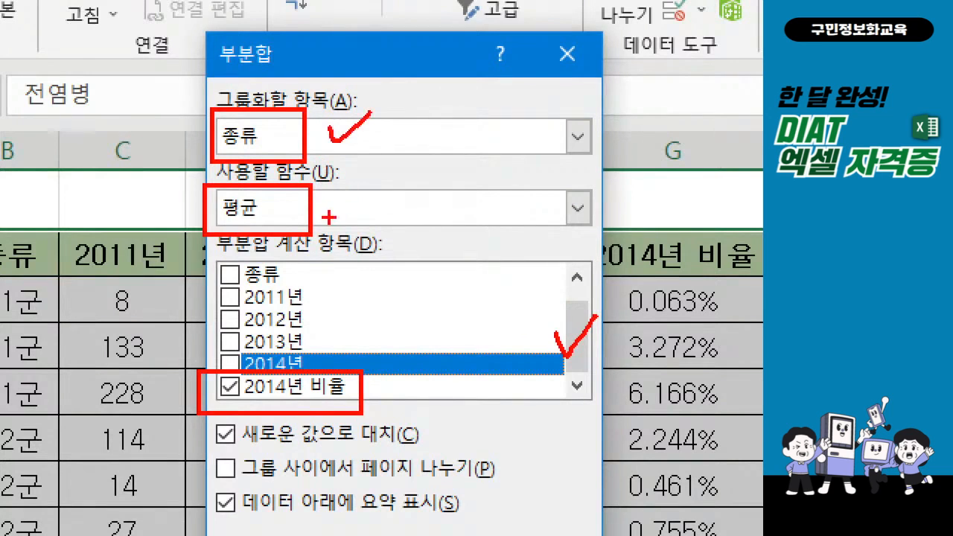
{"action": "left_click_drag", "start_coordinate": [313, 198], "coordinate": [362, 192]}
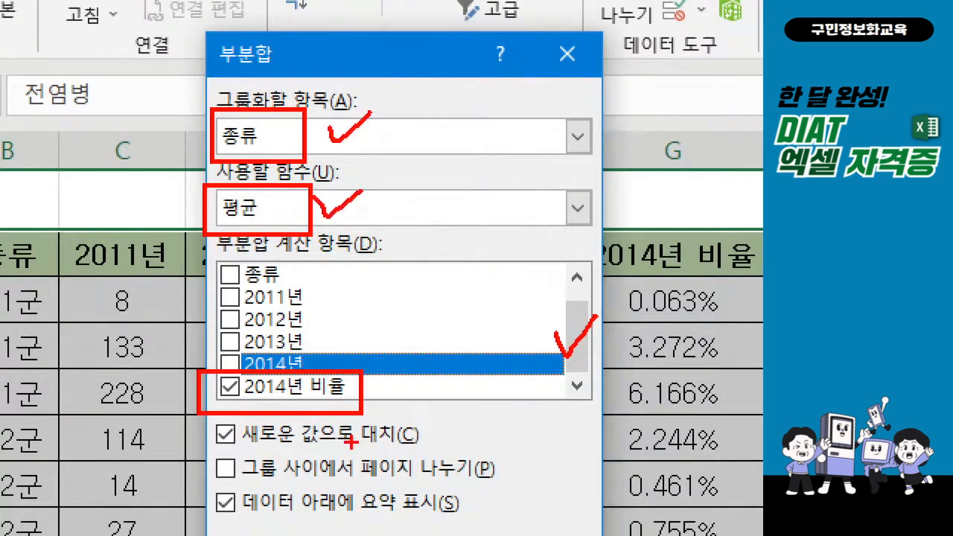
{"action": "left_click_drag", "start_coordinate": [372, 387], "coordinate": [402, 374]}
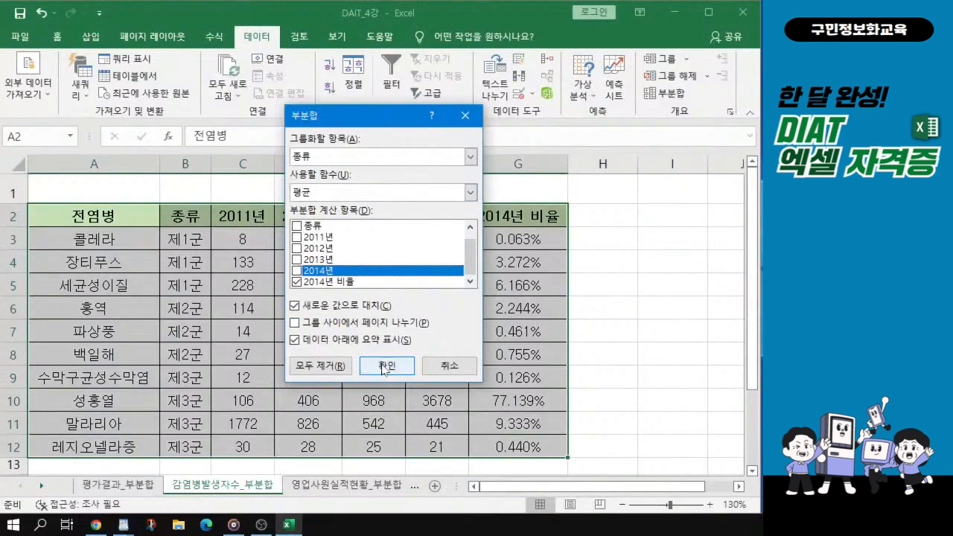
- Apply the average subtotal to the table and select the 2011년 cell in the 제1군 평균 row
{"action": "left_click", "coordinate": [386, 367]}
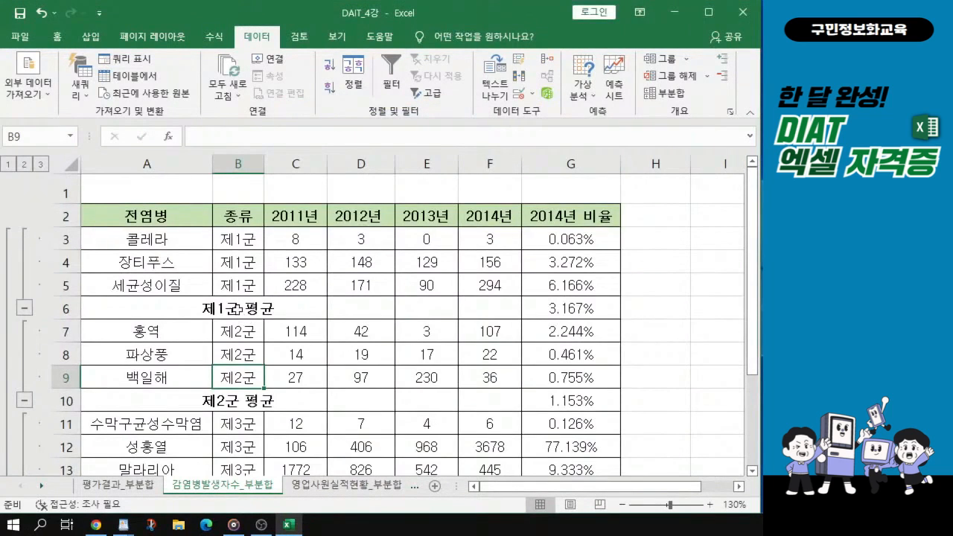
{"action": "left_click", "coordinate": [233, 394]}
{"action": "key", "text": "alt+Tab"}
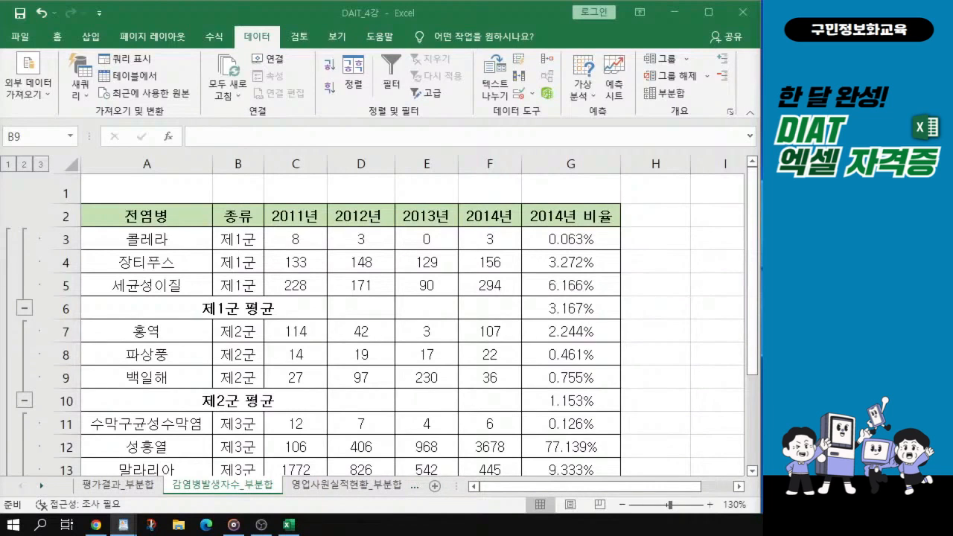
{"action": "left_click", "coordinate": [274, 297]}
{"action": "left_click", "coordinate": [274, 296]}
{"action": "left_click", "coordinate": [278, 304]}
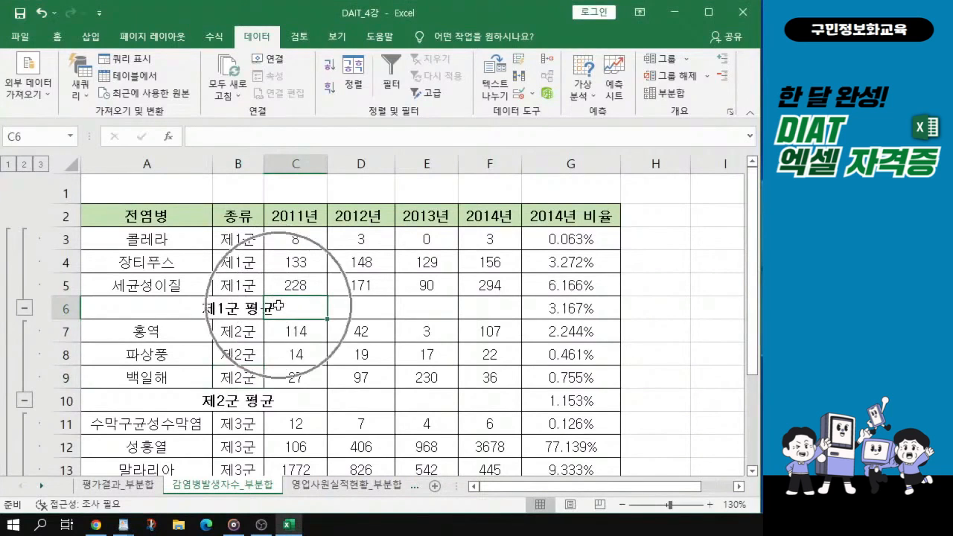
{"action": "left_click", "coordinate": [662, 94]}
{"action": "key", "text": "ctrl"}
{"action": "key", "text": "ctrl"}
{"action": "key", "text": "ctrl"}
{"action": "key", "text": "ctrl"}
{"action": "key", "text": "ctrl"}
{"action": "key", "text": "ctrl"}
{"action": "key", "text": "ctrl"}
{"action": "key", "text": "ctrl"}
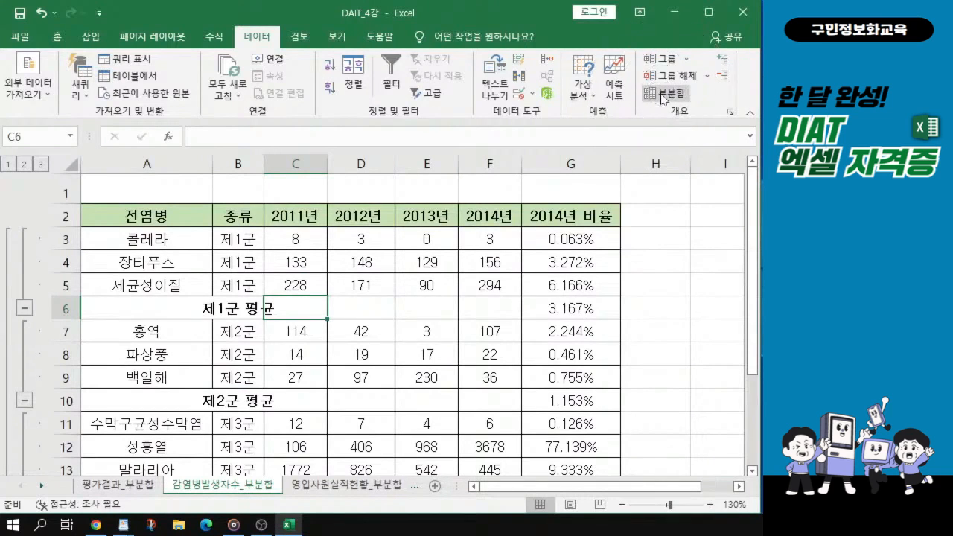
- Set up a second subtotal by 종류 using 최대 on 2011년 through 2014년, excluding 2014년 비율 and with 새로운 값으로 대치 off
{"action": "left_click", "coordinate": [663, 95]}
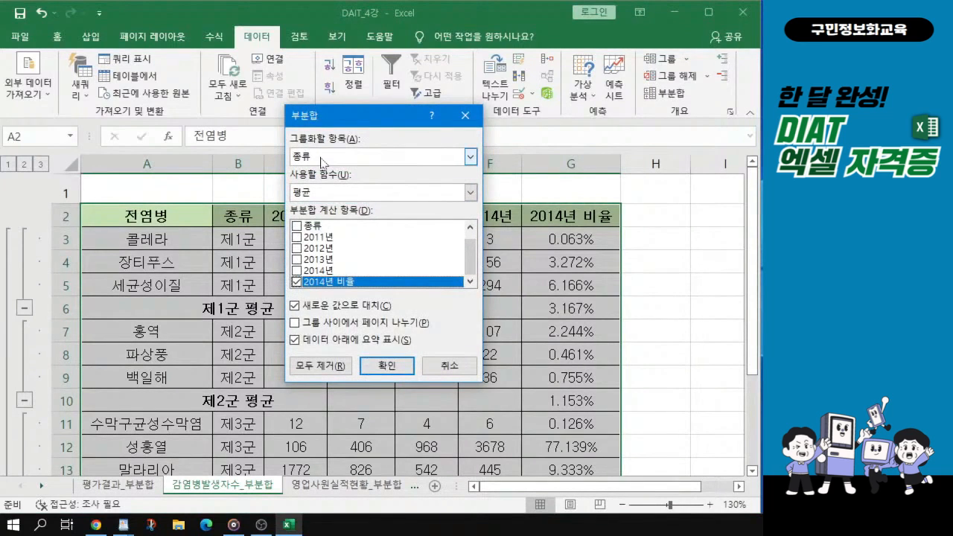
{"action": "left_click", "coordinate": [322, 197]}
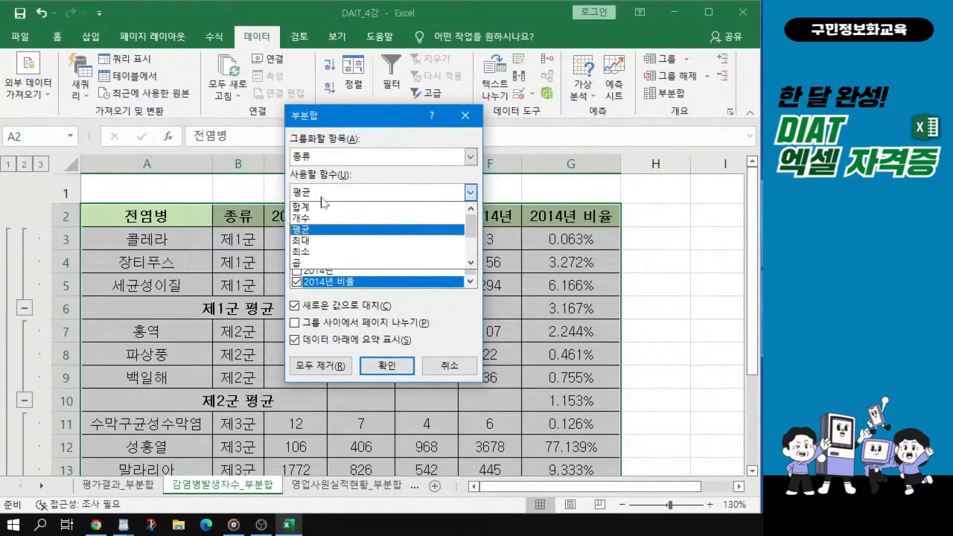
{"action": "left_click", "coordinate": [311, 242]}
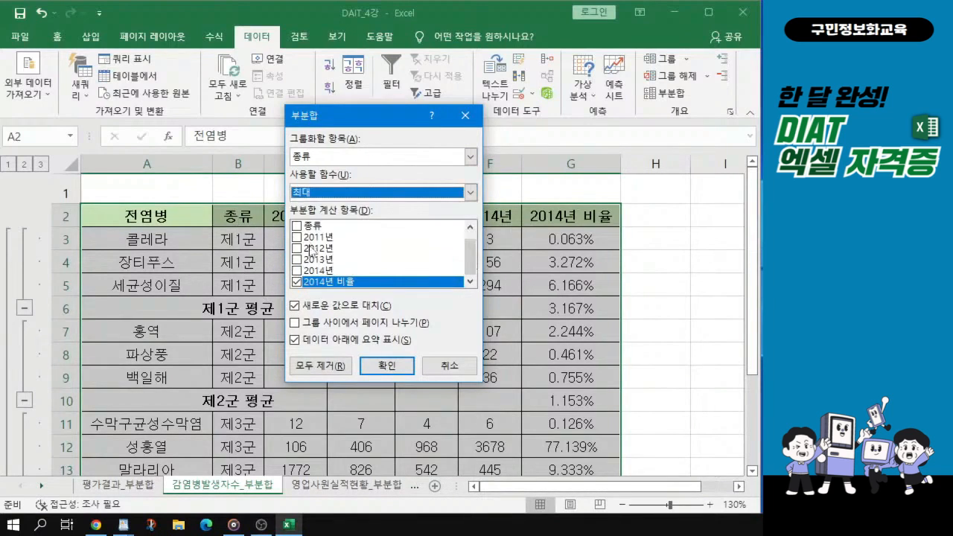
{"action": "left_click", "coordinate": [297, 238]}
{"action": "left_click", "coordinate": [297, 248]}
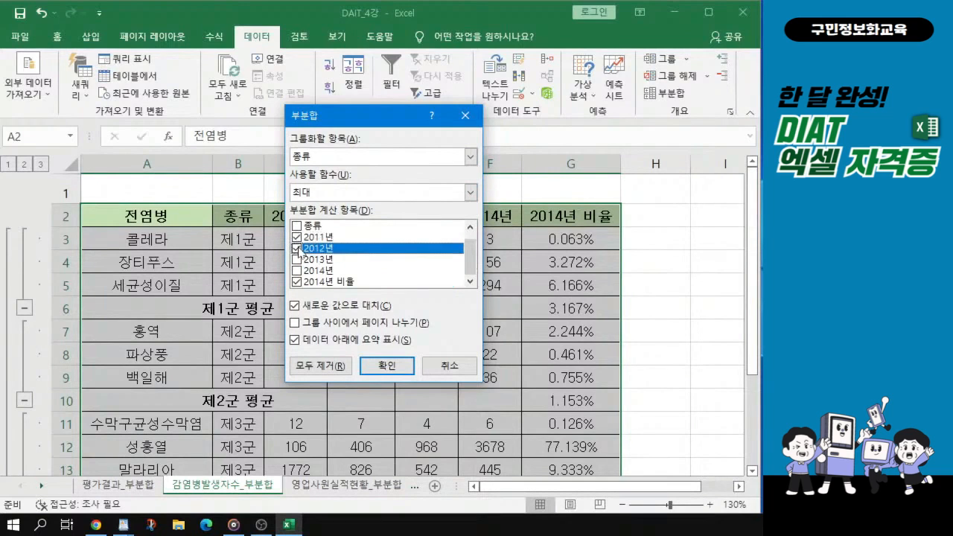
{"action": "left_click", "coordinate": [296, 259]}
{"action": "left_click", "coordinate": [297, 271]}
{"action": "left_click", "coordinate": [296, 281]}
{"action": "left_click", "coordinate": [294, 305]}
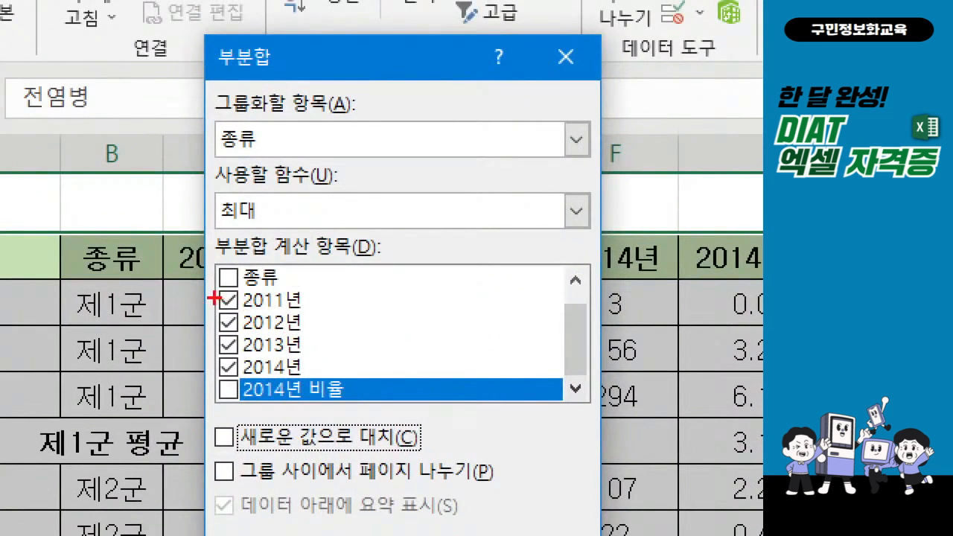
{"action": "mouse_move", "coordinate": [206, 286]}
{"action": "left_mouse_down"}
{"action": "mouse_move", "coordinate": [269, 372]}
{"action": "mouse_move", "coordinate": [312, 377]}
{"action": "left_mouse_up"}
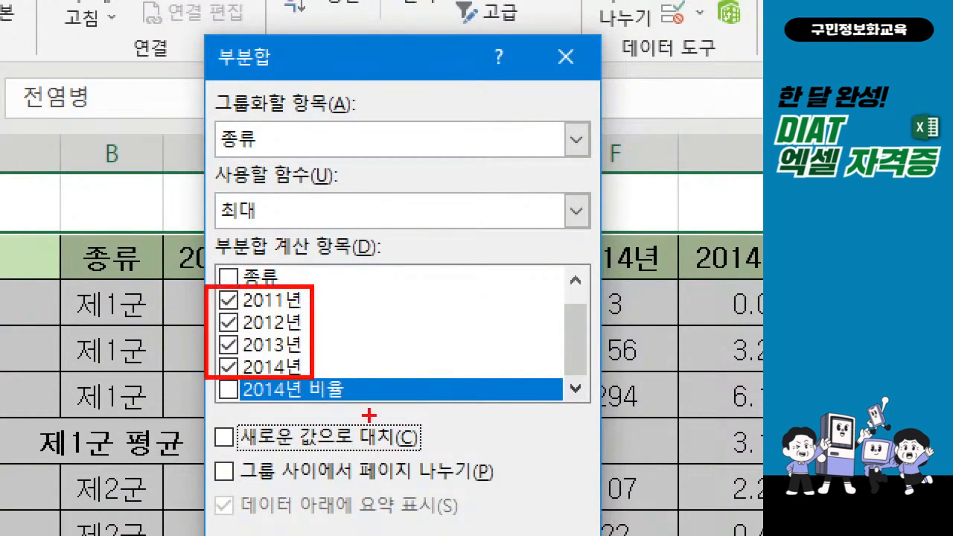
{"action": "left_click_drag", "start_coordinate": [397, 369], "coordinate": [369, 410]}
{"action": "left_click_drag", "start_coordinate": [363, 366], "coordinate": [408, 420]}
{"action": "mouse_move", "coordinate": [207, 415]}
{"action": "left_mouse_down"}
{"action": "mouse_move", "coordinate": [253, 461]}
{"action": "mouse_move", "coordinate": [431, 463]}
{"action": "left_mouse_up"}
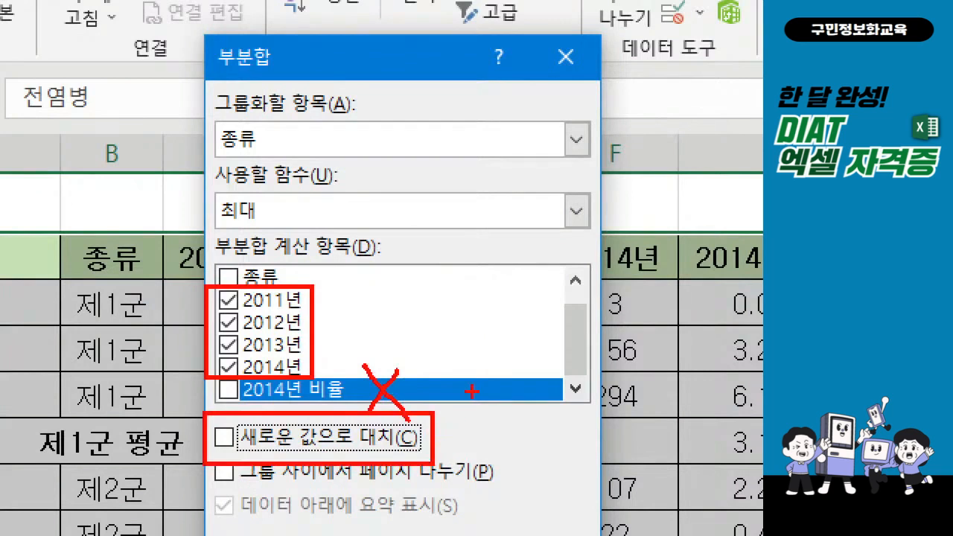
{"action": "mouse_move", "coordinate": [198, 186]}
{"action": "left_mouse_down"}
{"action": "mouse_move", "coordinate": [235, 230]}
{"action": "mouse_move", "coordinate": [326, 237]}
{"action": "left_mouse_up"}
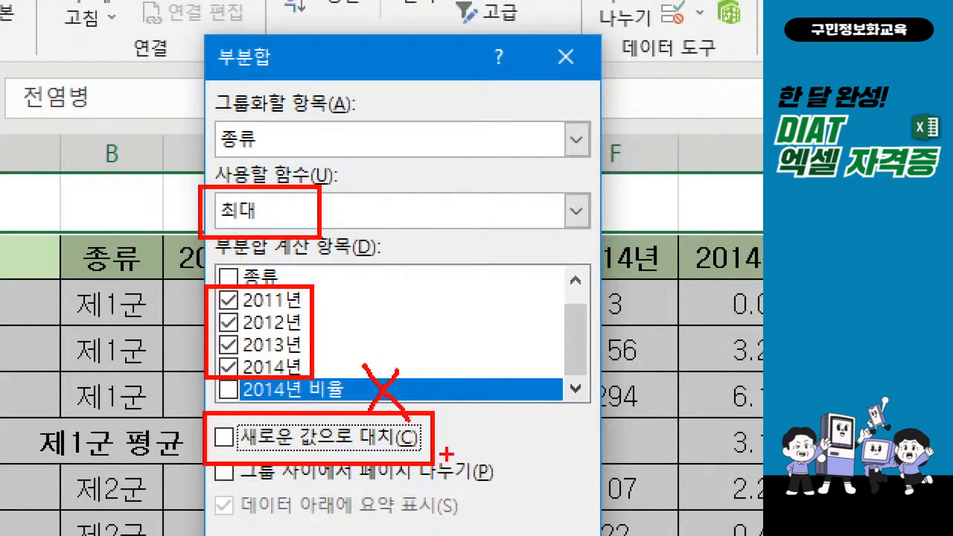
- Apply the 최대 subtotal by 종류 for 2011년 through 2014년, keeping the existing 평균 subtotal
{"action": "left_click_drag", "start_coordinate": [216, 453], "coordinate": [230, 455]}
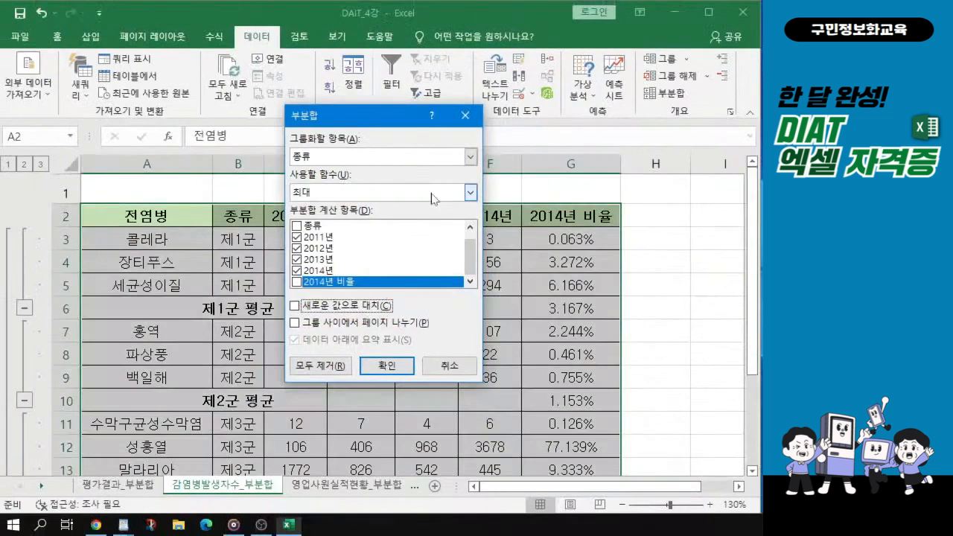
{"action": "left_click", "coordinate": [394, 370]}
{"action": "key", "text": "ctrl"}
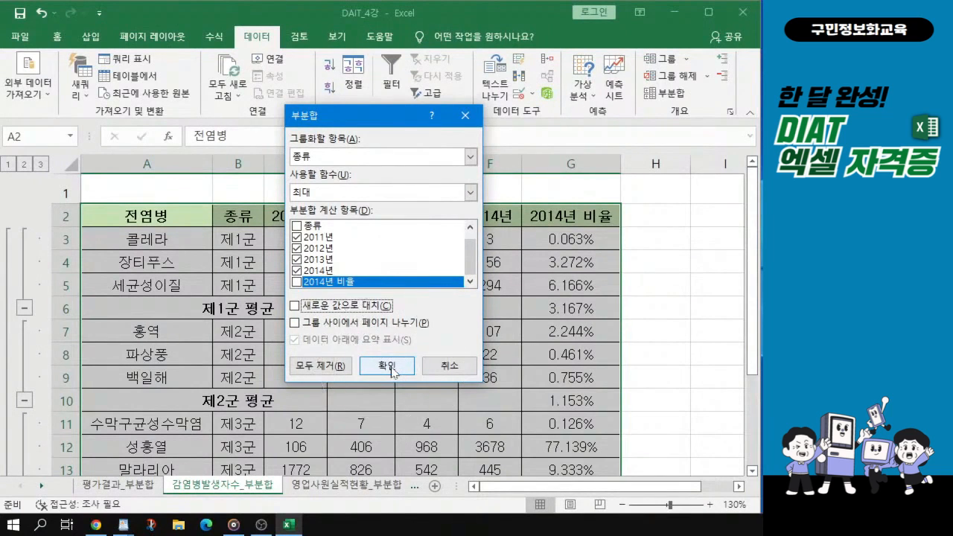
{"action": "left_click", "coordinate": [392, 369]}
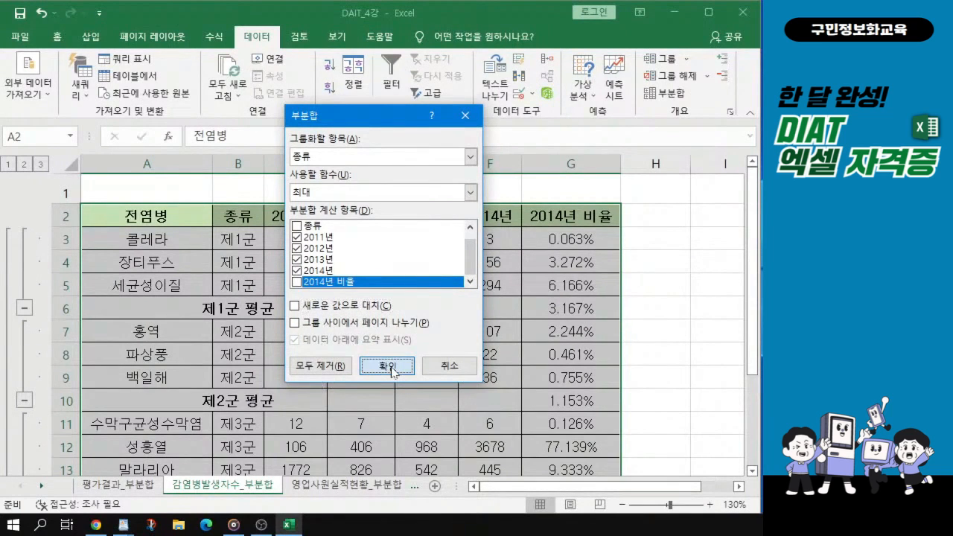
{"action": "left_click", "coordinate": [392, 369]}
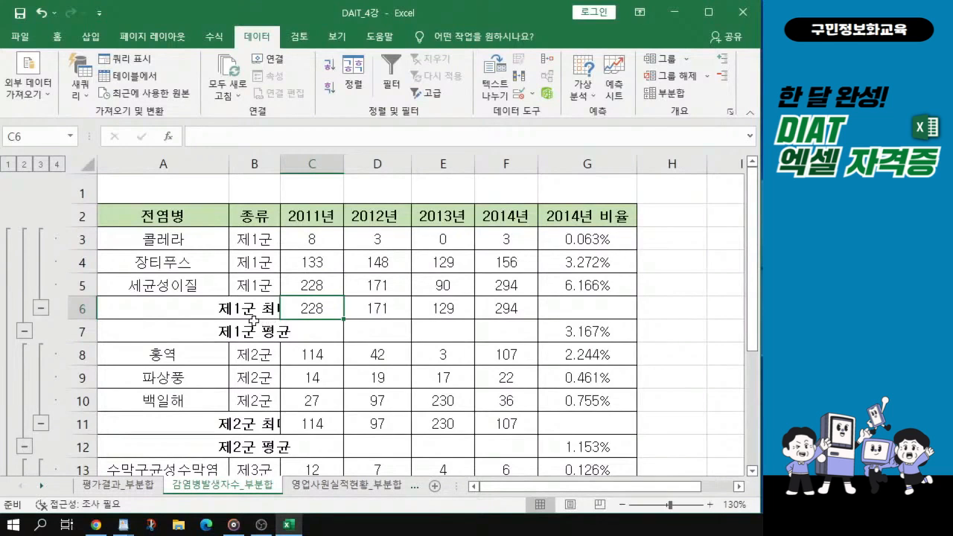
- Auto-fit the width of column B so the 최대 and 평균 subtotal labels show in full
{"action": "scroll", "coordinate": [248, 318], "scroll_direction": "up", "scroll_amount": 1}
{"action": "left_click_drag", "start_coordinate": [555, 489], "coordinate": [525, 488]}
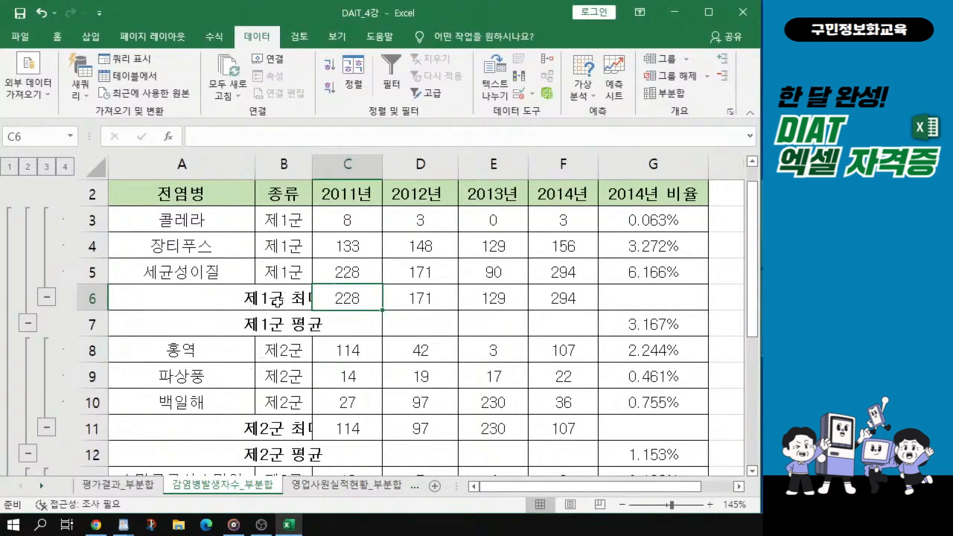
{"action": "left_click", "coordinate": [277, 299]}
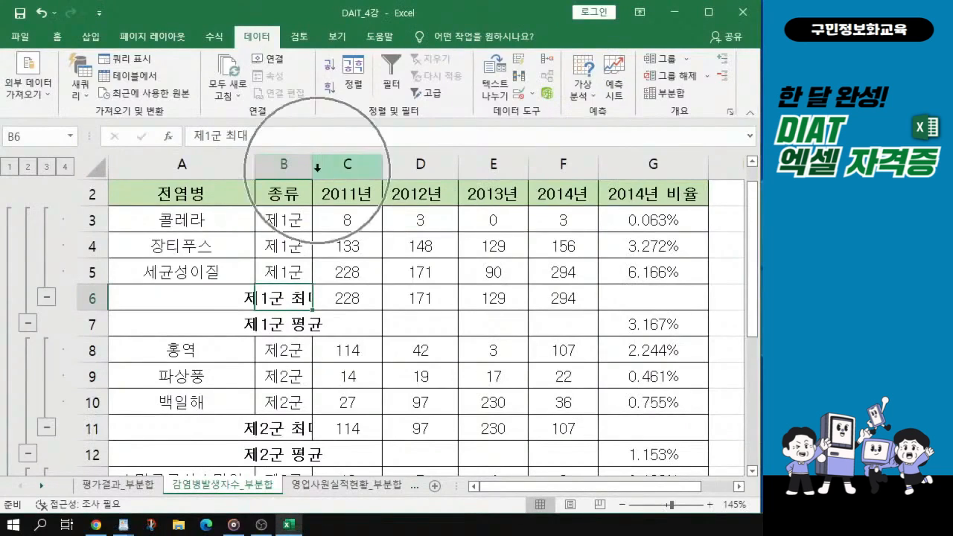
{"action": "double_click", "coordinate": [311, 166]}
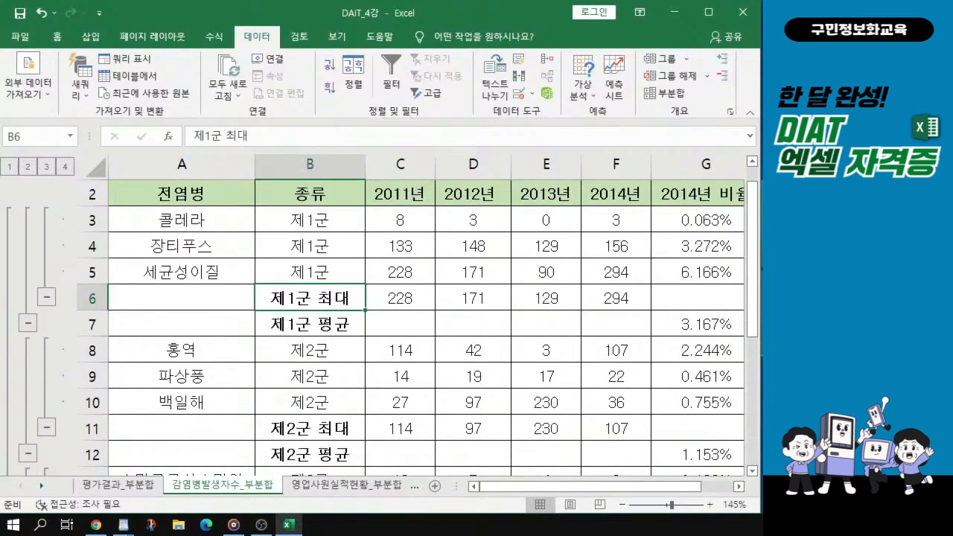
{"action": "key", "text": "alt+Tab"}
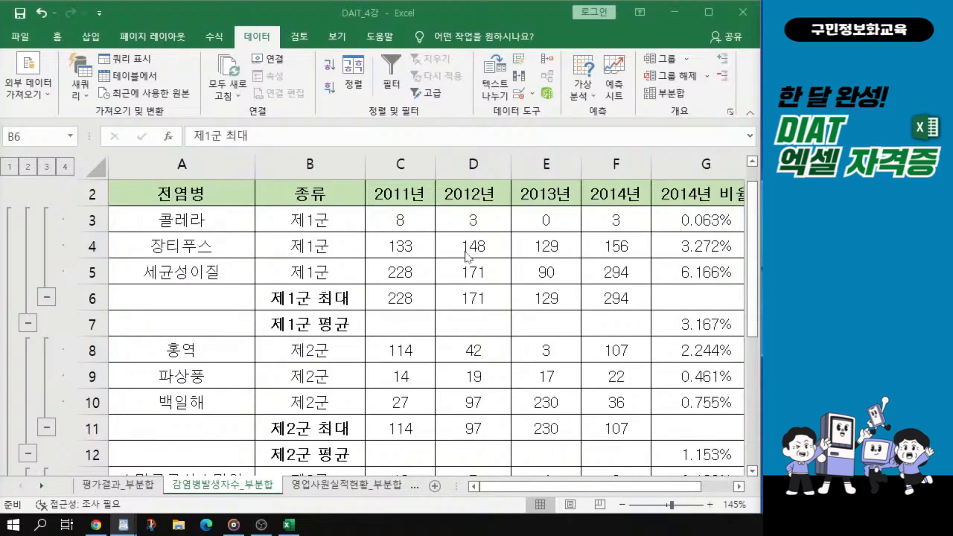
- Format C3:F20 as 숫자 with 0 decimal places and the 1000 단위 구분 기호(,) option enabled
{"action": "scroll", "coordinate": [466, 255], "scroll_direction": "down", "scroll_amount": 1, "text": "ctrl"}
{"action": "left_click", "coordinate": [360, 239]}
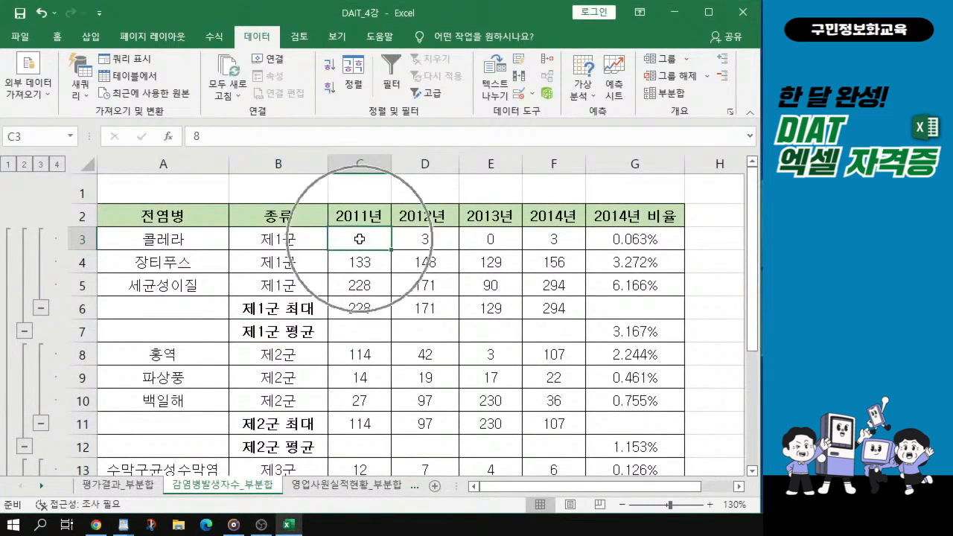
{"action": "left_click_drag", "start_coordinate": [360, 239], "coordinate": [555, 419]}
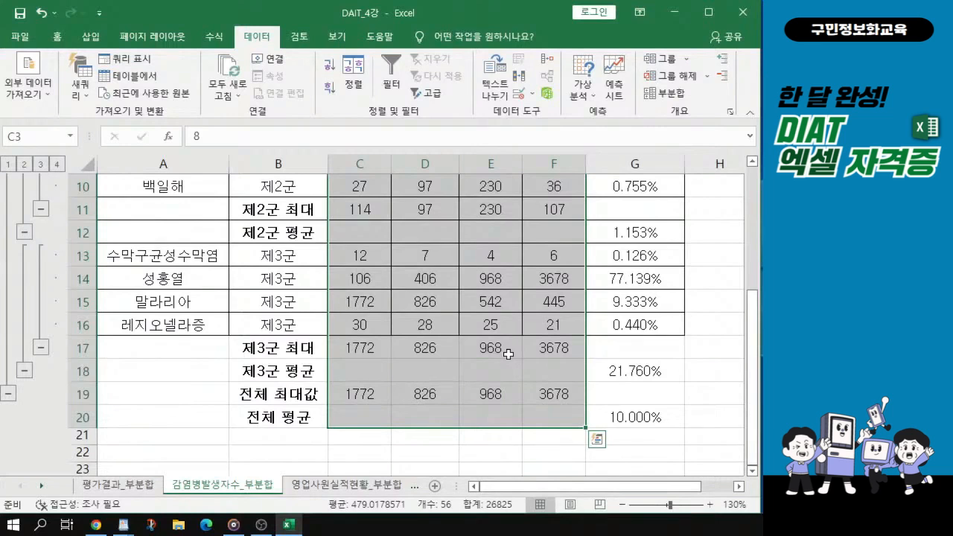
{"action": "scroll", "coordinate": [507, 354], "scroll_direction": "up", "scroll_amount": 3}
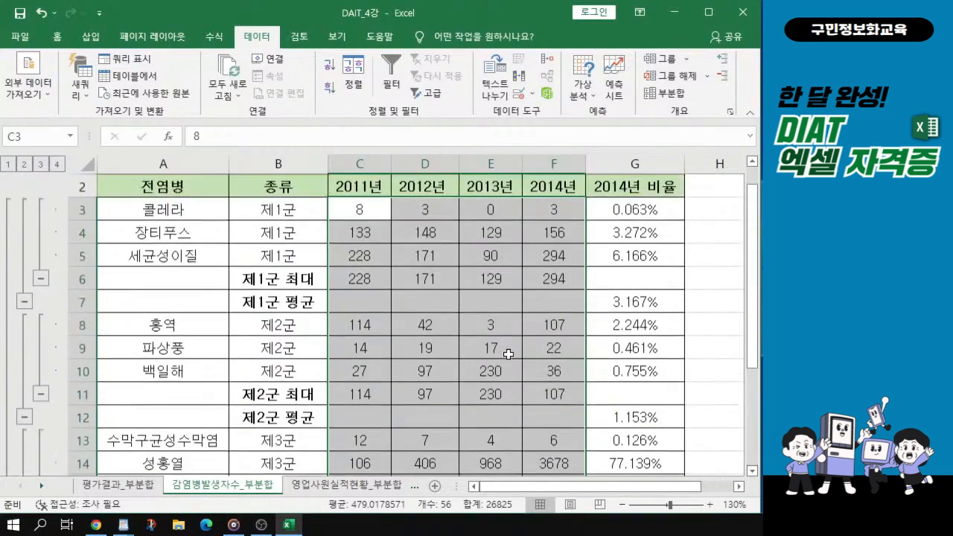
{"action": "key", "text": "ctrl+1"}
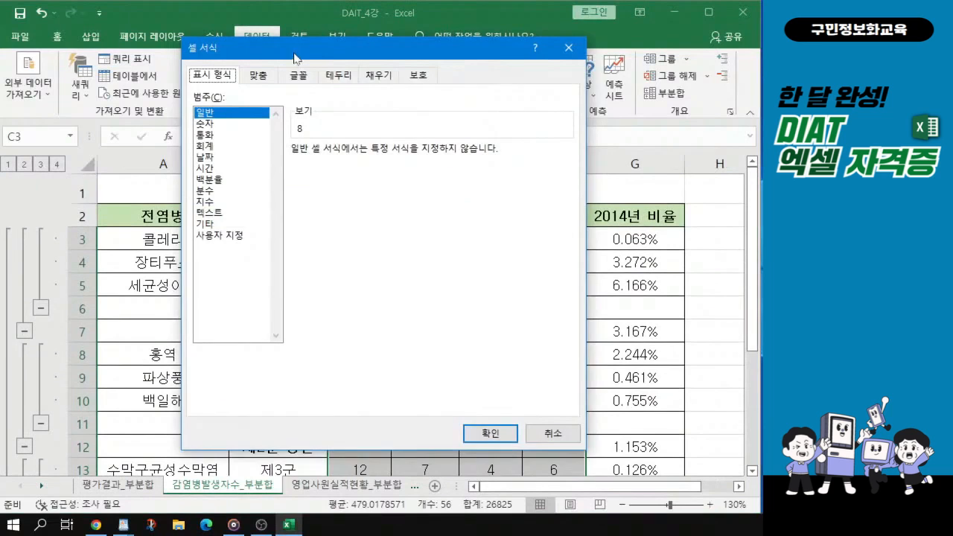
{"action": "left_click_drag", "start_coordinate": [295, 59], "coordinate": [314, 69]}
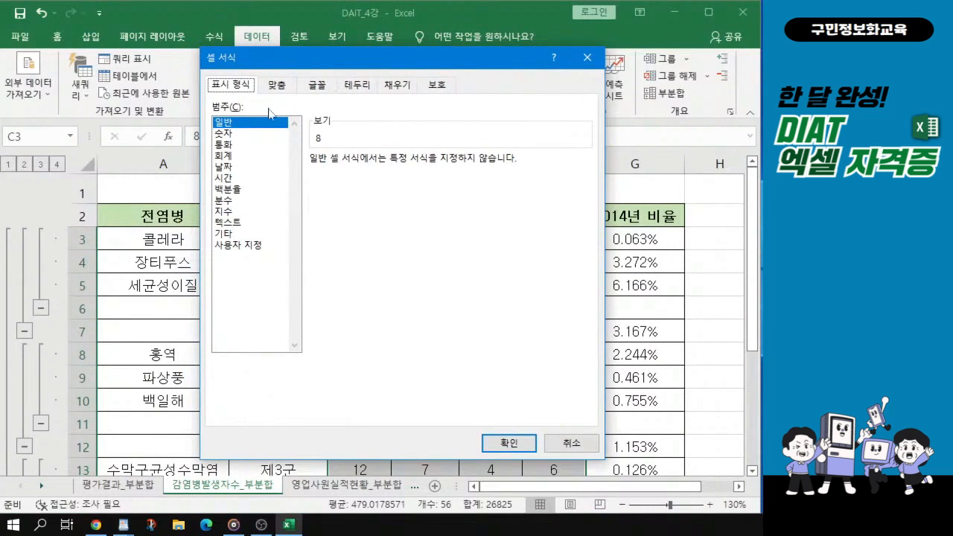
{"action": "left_click", "coordinate": [226, 134]}
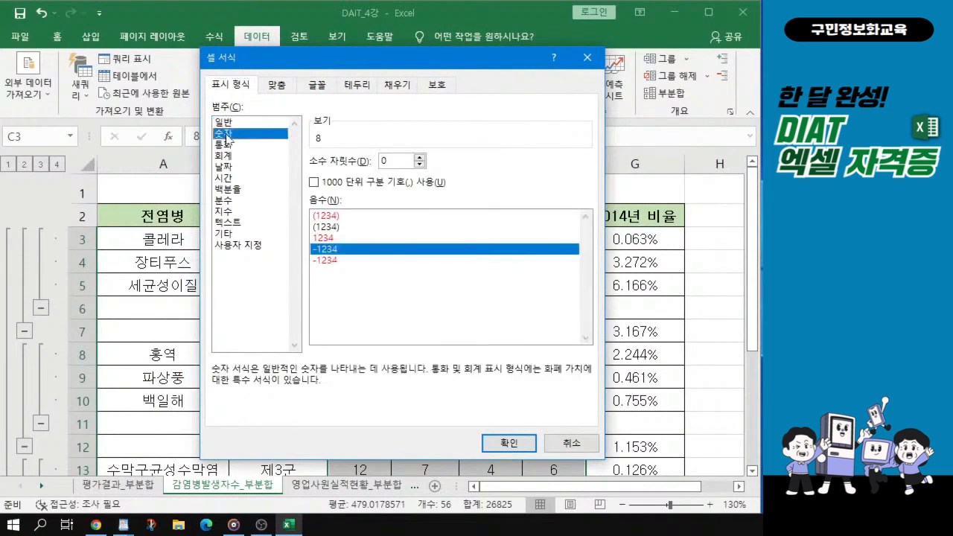
{"action": "left_click", "coordinate": [313, 182]}
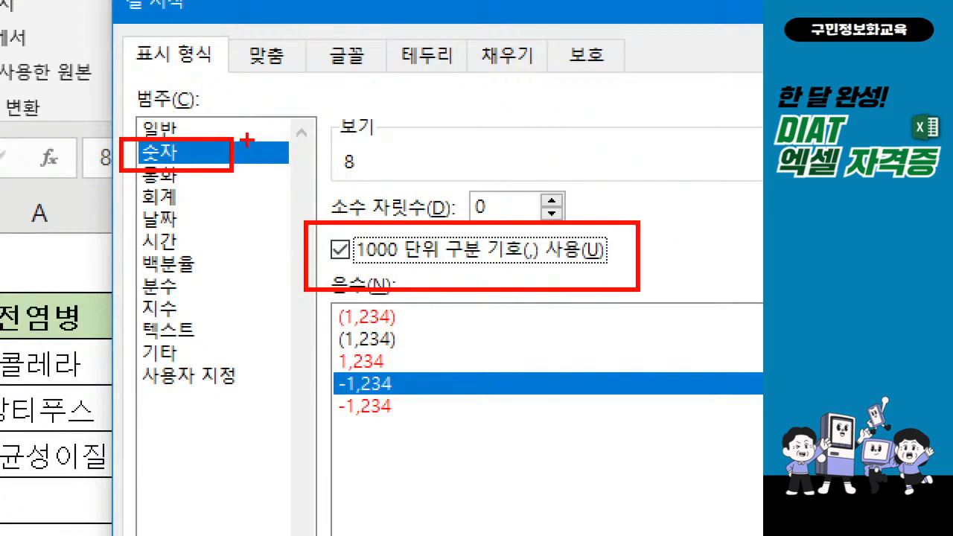
{"action": "left_click_drag", "start_coordinate": [245, 138], "coordinate": [282, 131]}
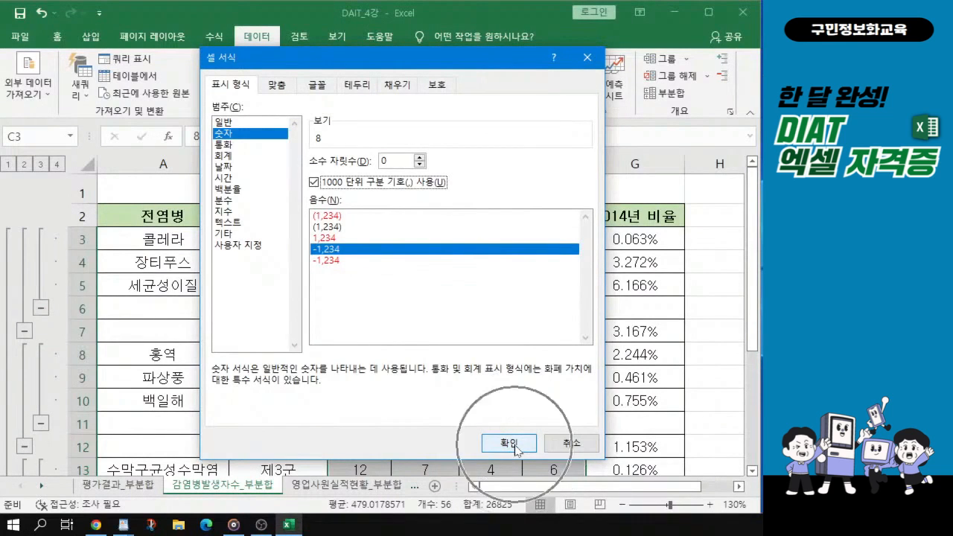
{"action": "left_click", "coordinate": [516, 446]}
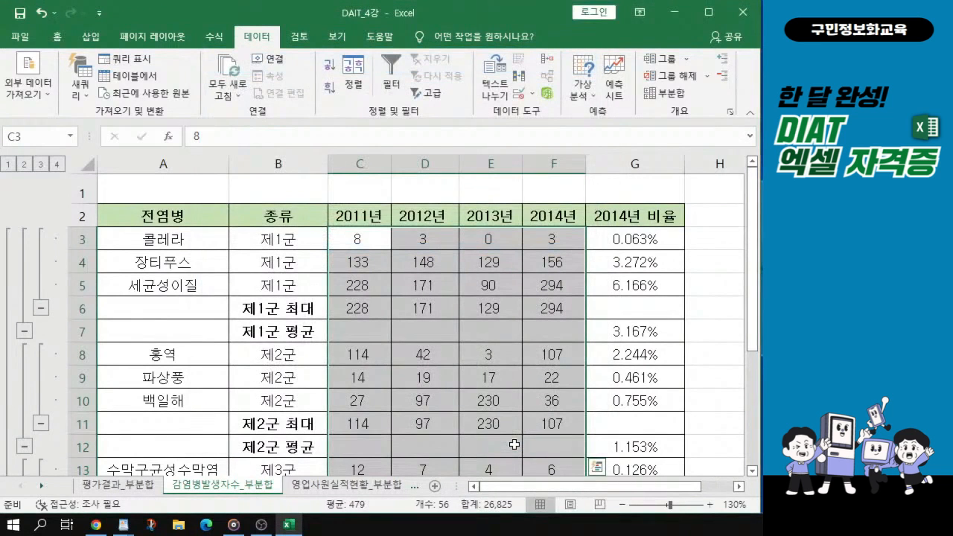
{"action": "scroll", "coordinate": [437, 354], "scroll_direction": "down", "scroll_amount": 2}
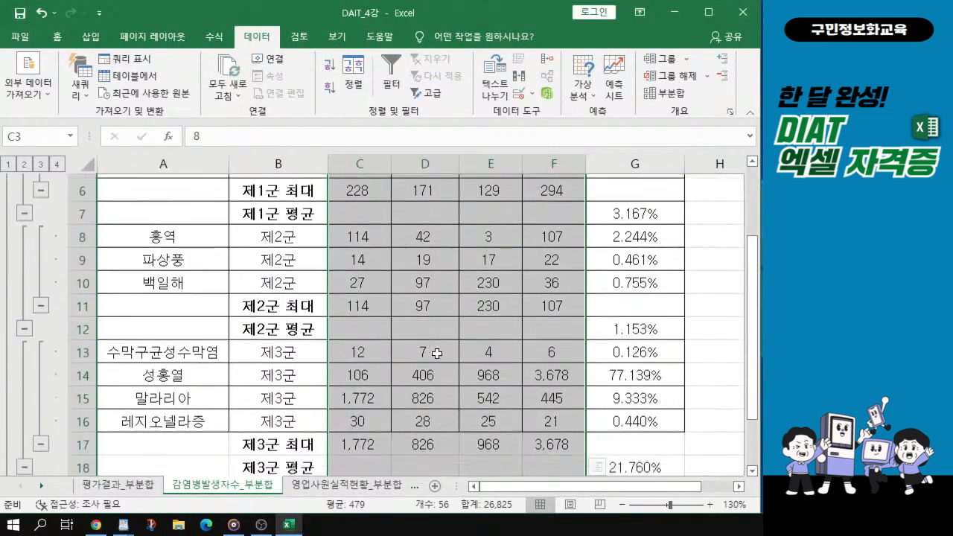
{"action": "scroll", "coordinate": [437, 354], "scroll_direction": "down", "scroll_amount": 2}
{"action": "key", "text": "ctrl+q"}
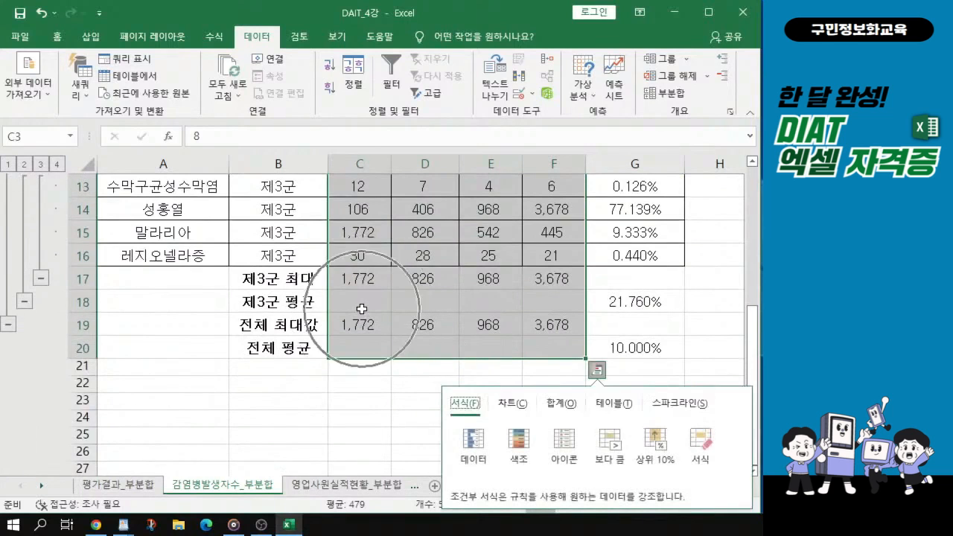
{"action": "scroll", "coordinate": [514, 286], "scroll_direction": "up", "scroll_amount": 1}
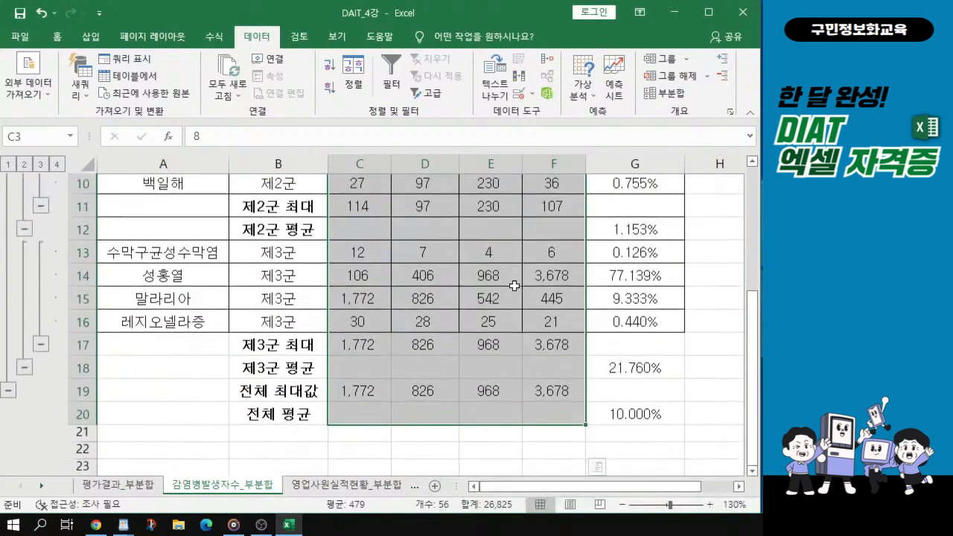
{"action": "scroll", "coordinate": [514, 286], "scroll_direction": "up", "scroll_amount": 3}
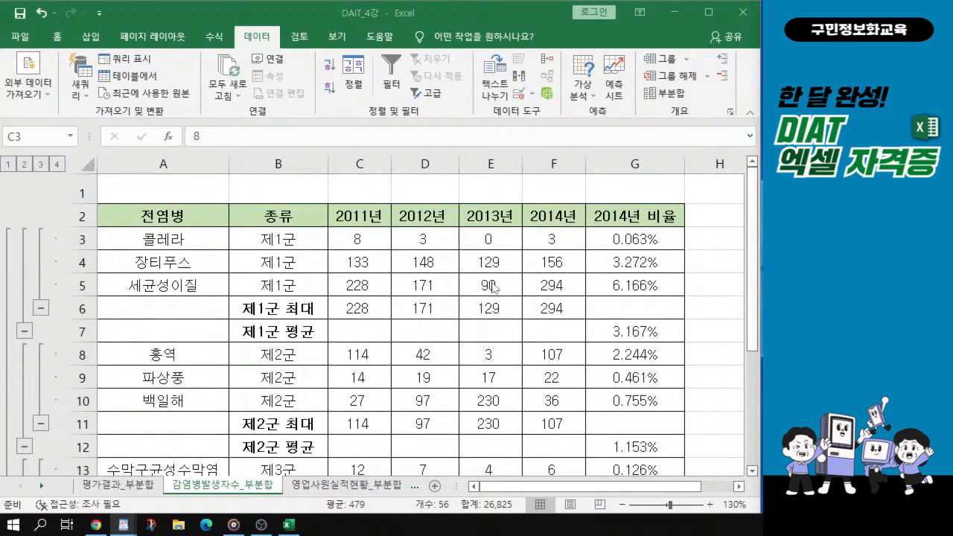
- Group the 2011년 and 2012년 columns (C:D) and select the 2013년 cell in the 제1군 최대 row
{"action": "left_click", "coordinate": [361, 162]}
{"action": "left_click", "coordinate": [363, 162]}
{"action": "key", "text": "ctrl"}
{"action": "left_click_drag", "start_coordinate": [364, 163], "coordinate": [429, 158]}
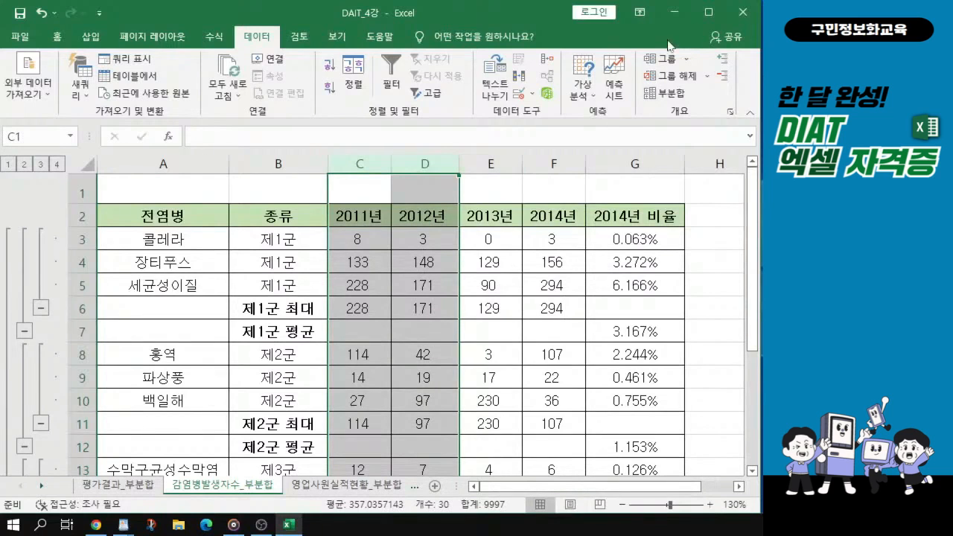
{"action": "left_click", "coordinate": [689, 62]}
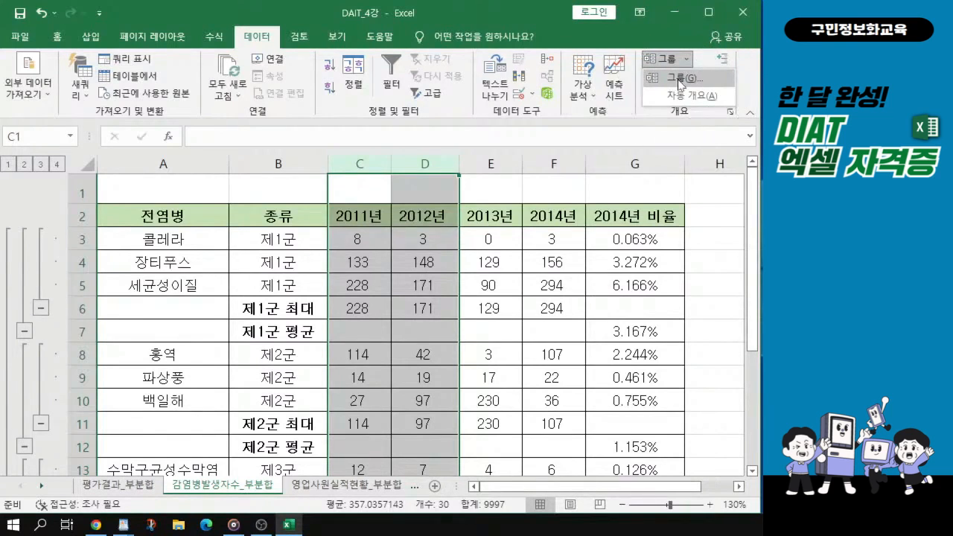
{"action": "left_click", "coordinate": [678, 79]}
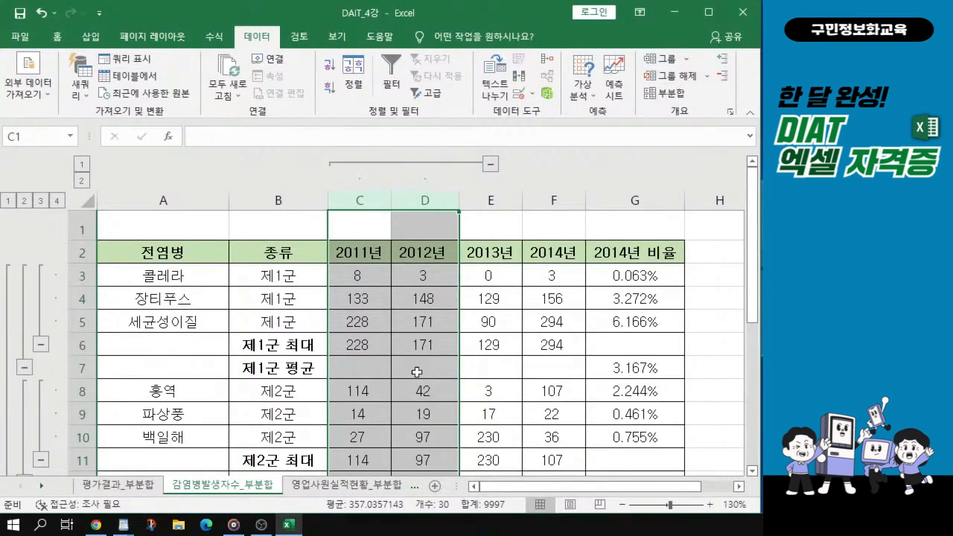
{"action": "left_click", "coordinate": [508, 340]}
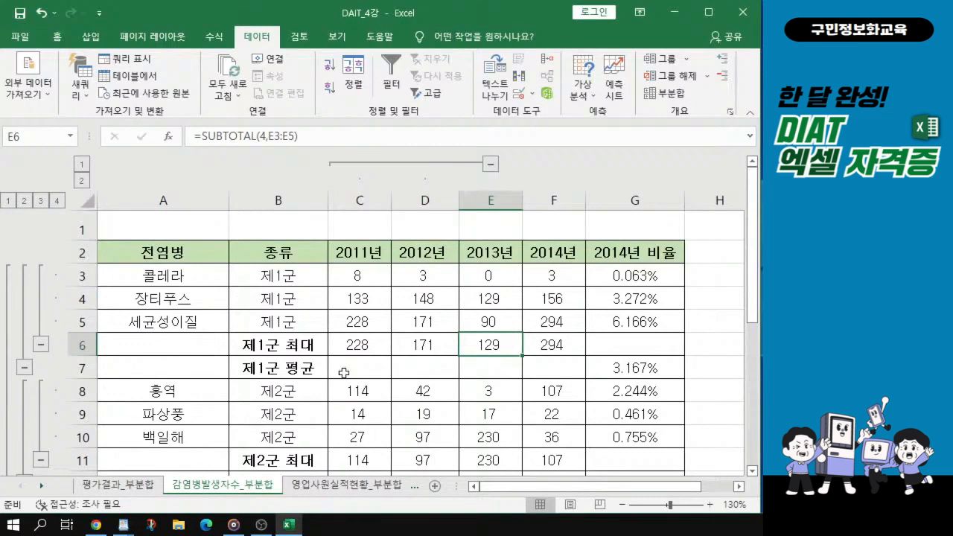
{"action": "scroll", "coordinate": [417, 328], "scroll_direction": "down", "scroll_amount": 1}
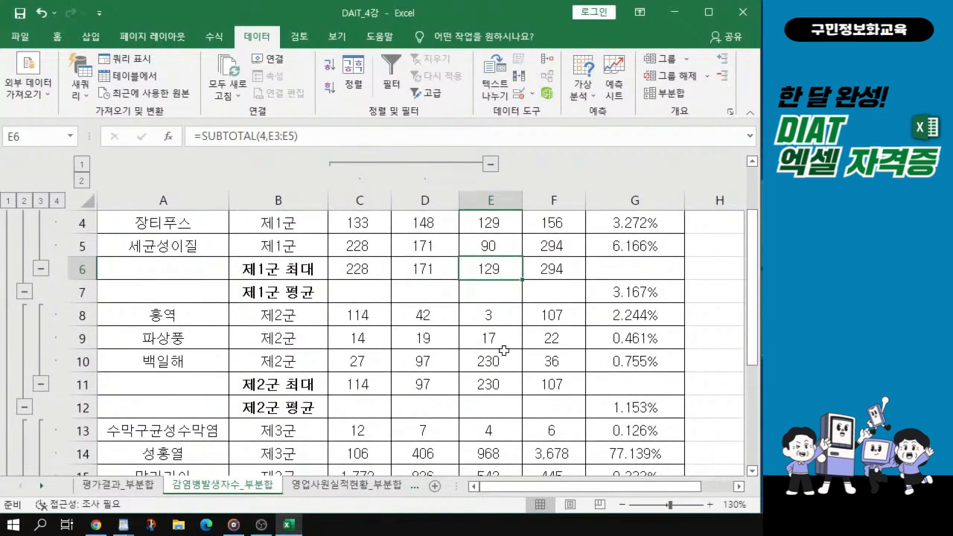
{"action": "scroll", "coordinate": [503, 350], "scroll_direction": "down", "scroll_amount": 2}
{"action": "scroll", "coordinate": [504, 350], "scroll_direction": "up", "scroll_amount": 1}
{"action": "scroll", "coordinate": [504, 350], "scroll_direction": "up", "scroll_amount": 2}
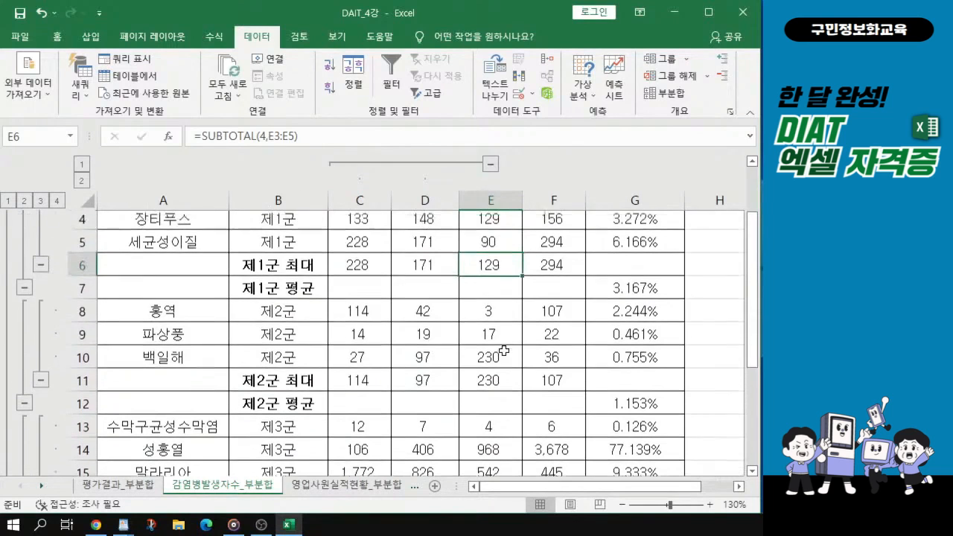
{"action": "key", "text": "alt+Tab"}
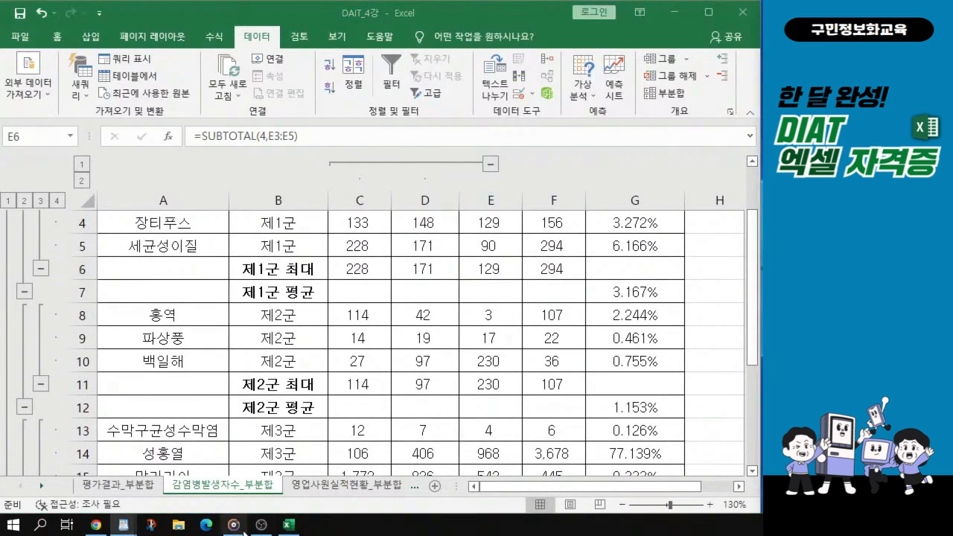
{"action": "key", "text": "ctrl"}
{"action": "key", "text": "ctrl"}
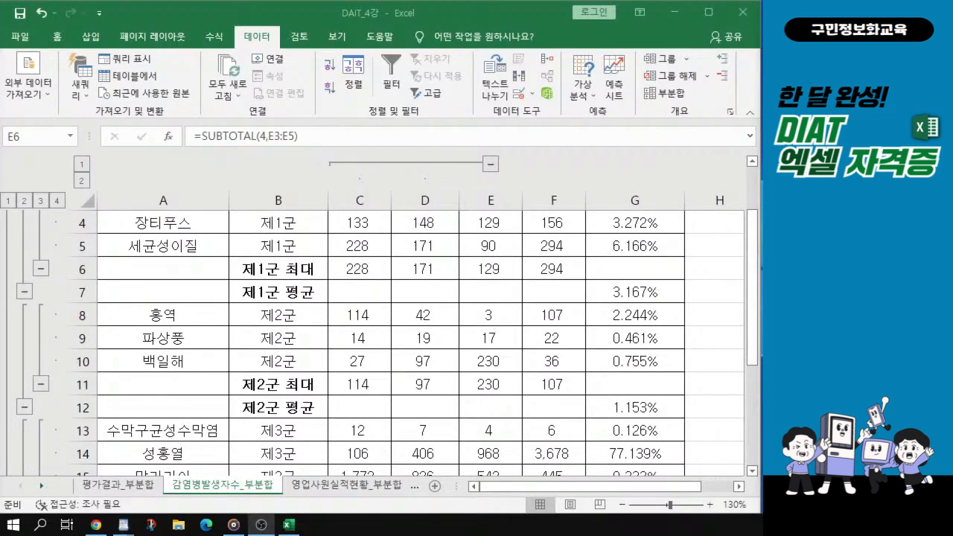
- Open the 영업사원실적현황_부분합 sheet, enlarge its view to 115%, and select the first 미주 cell under 담당지역
{"action": "left_click", "coordinate": [354, 485]}
{"action": "left_click", "coordinate": [356, 486]}
{"action": "left_click", "coordinate": [277, 486]}
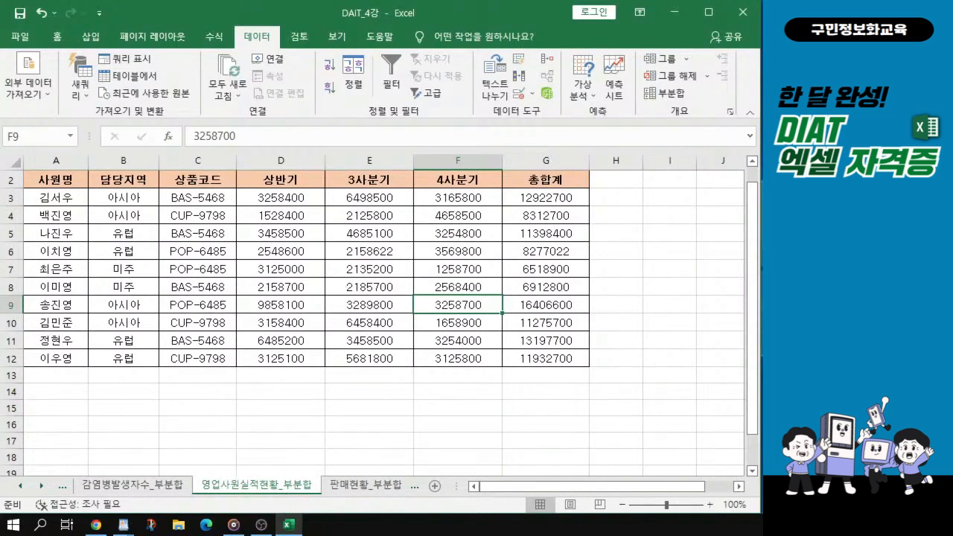
{"action": "key", "text": "alt+Tab"}
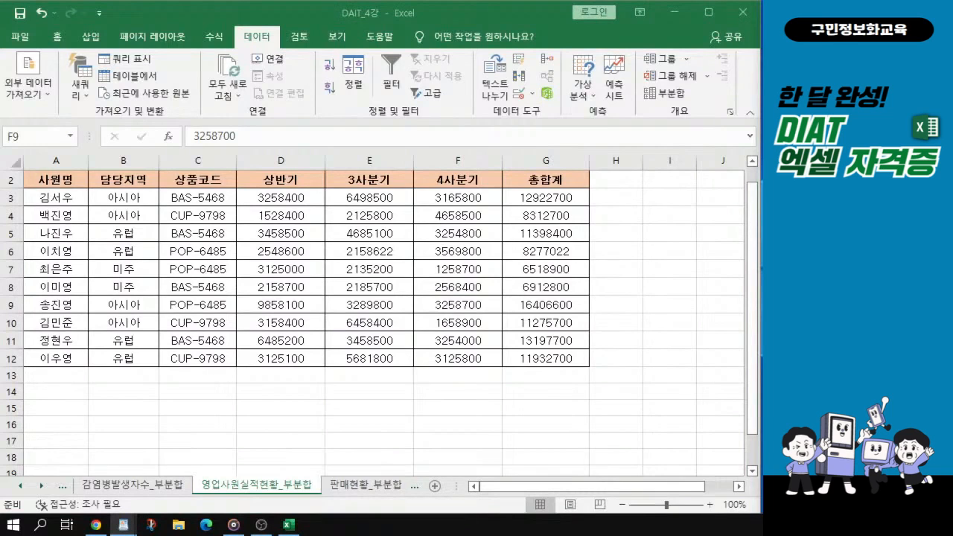
{"action": "key", "text": "ctrl"}
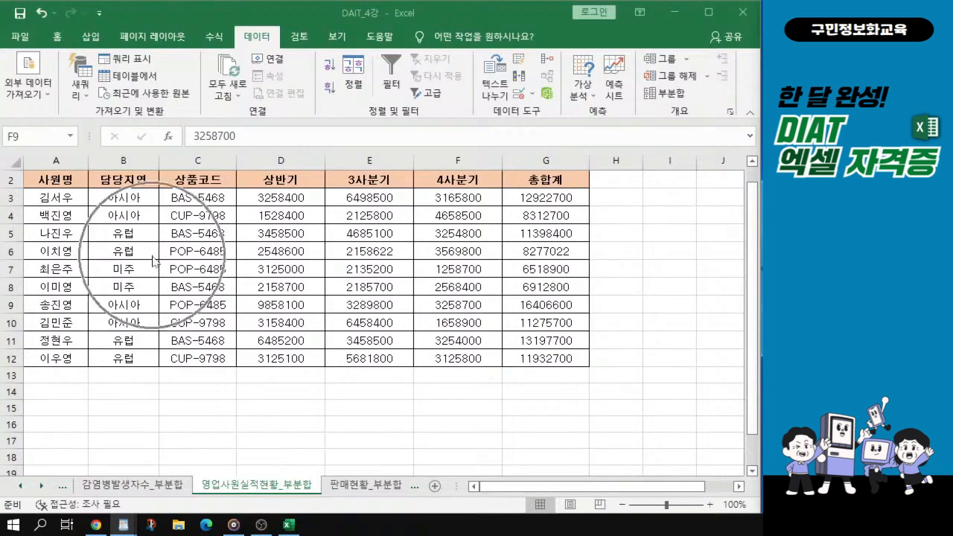
{"action": "scroll", "coordinate": [128, 253], "scroll_direction": "up", "scroll_amount": 1}
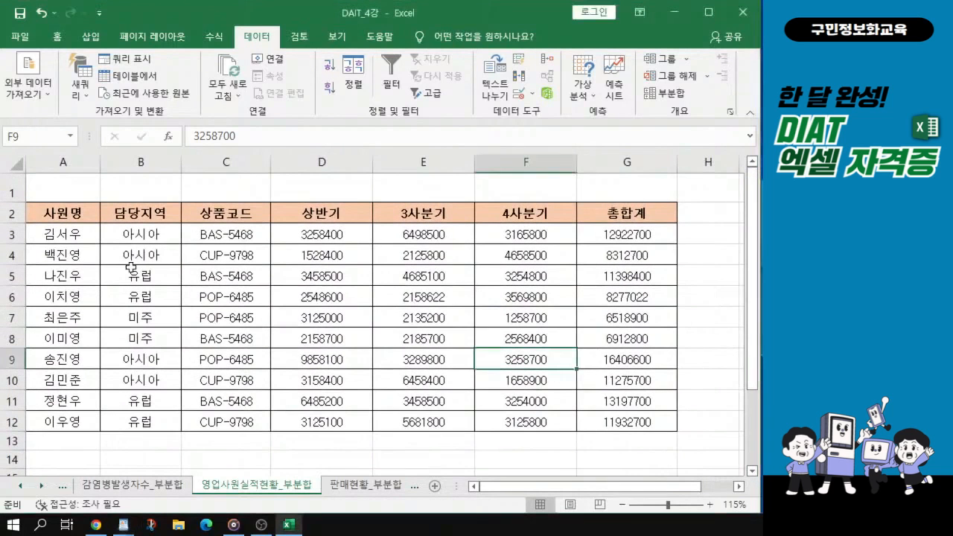
{"action": "key", "text": "ctrl"}
{"action": "left_click", "coordinate": [135, 275]}
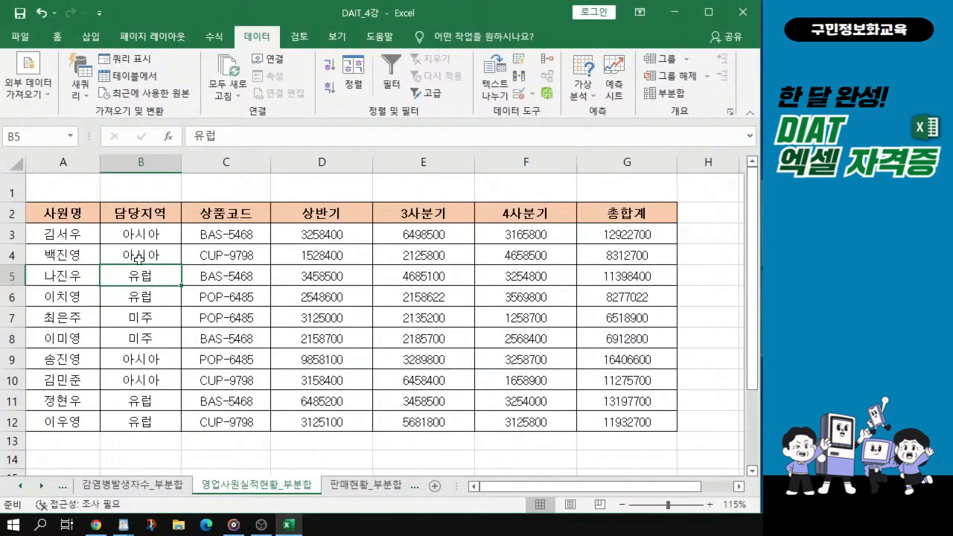
{"action": "left_click", "coordinate": [134, 318]}
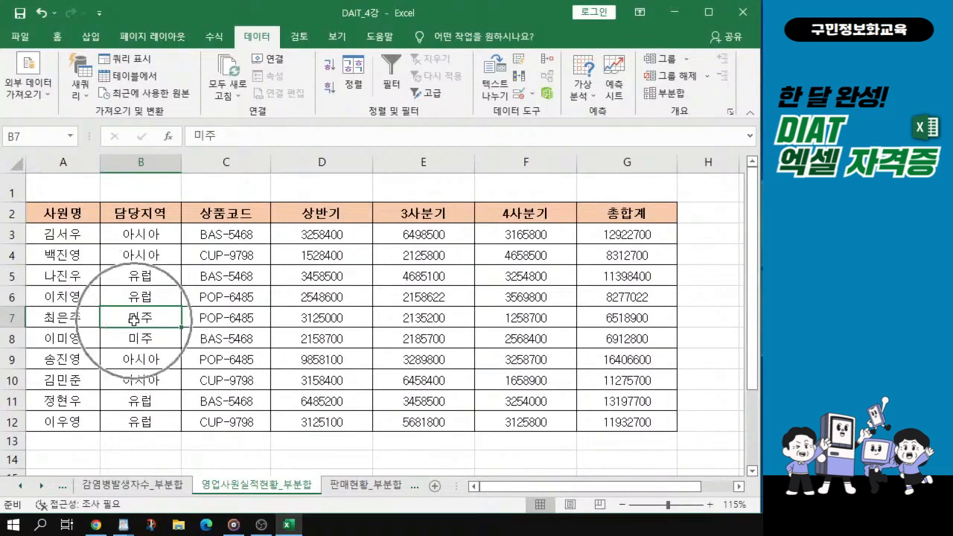
{"action": "key", "text": "ctrl+1"}
{"action": "left_click", "coordinate": [326, 67]}
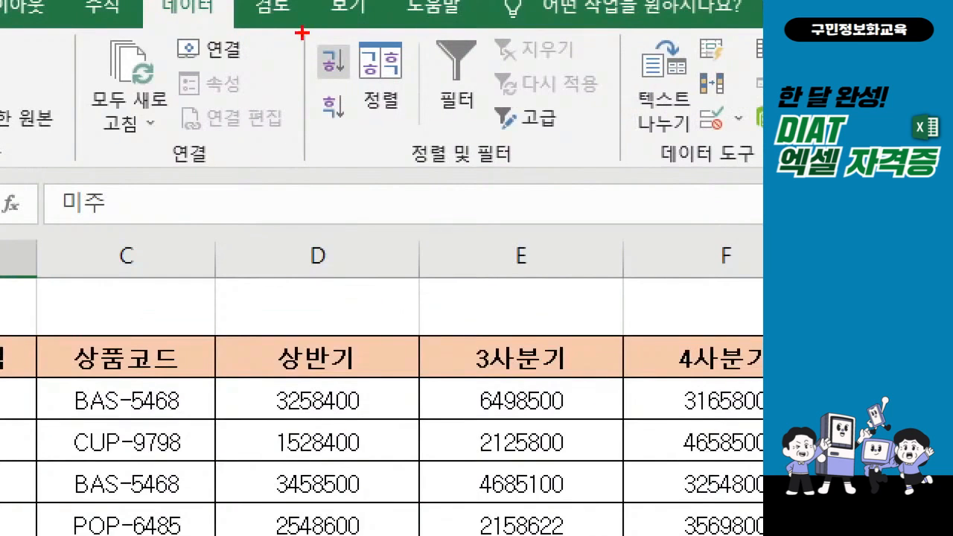
{"action": "left_click_drag", "start_coordinate": [303, 34], "coordinate": [352, 86], "text": "ctrl"}
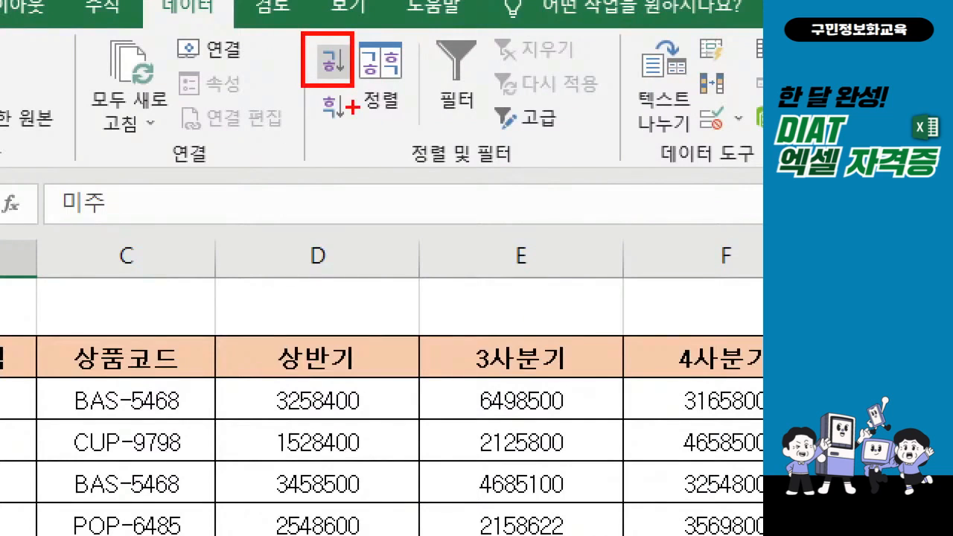
{"action": "mouse_move", "coordinate": [365, 50]}
{"action": "left_mouse_down"}
{"action": "mouse_move", "coordinate": [379, 76]}
{"action": "mouse_move", "coordinate": [418, 29]}
{"action": "left_mouse_up"}
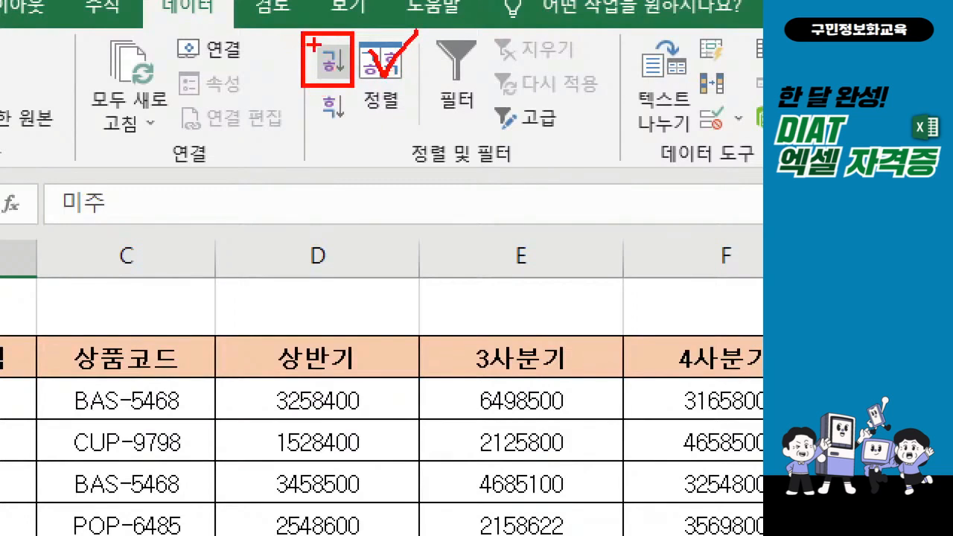
{"action": "key", "text": "e"}
{"action": "mouse_move", "coordinate": [309, 53]}
{"action": "left_mouse_down"}
{"action": "mouse_move", "coordinate": [341, 60]}
{"action": "mouse_move", "coordinate": [365, 15]}
{"action": "left_mouse_up"}
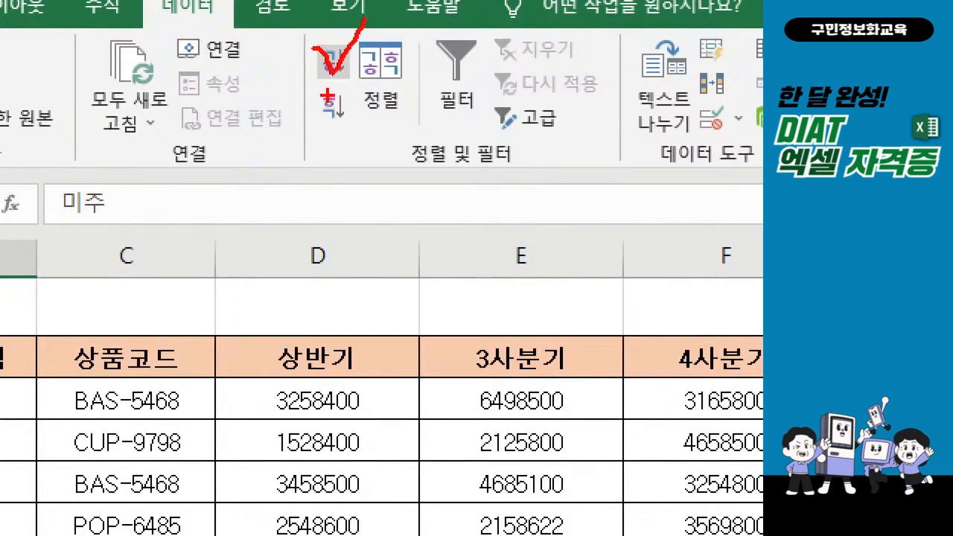
{"action": "key", "text": "Escape"}
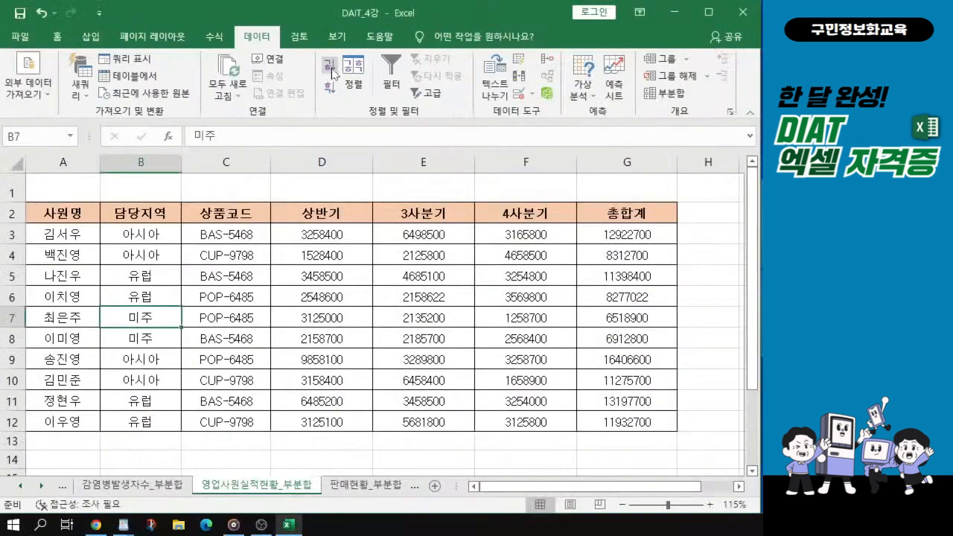
- Sort the sales table in ascending order by 담당지역 and enlarge the sheet view to 130%
{"action": "left_click", "coordinate": [331, 70]}
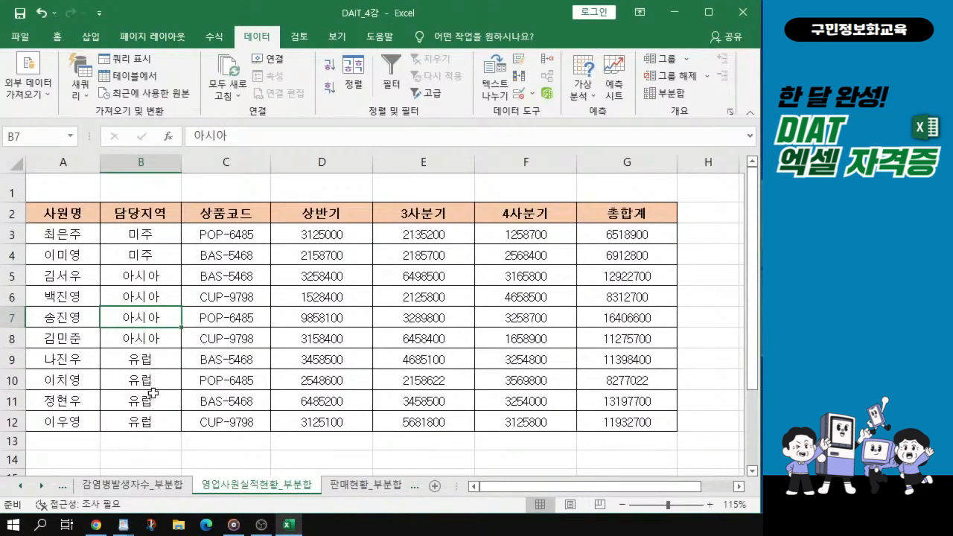
{"action": "scroll", "coordinate": [153, 394], "scroll_direction": "up", "scroll_amount": 1, "text": "ctrl"}
{"action": "left_click_drag", "start_coordinate": [527, 493], "coordinate": [483, 495]}
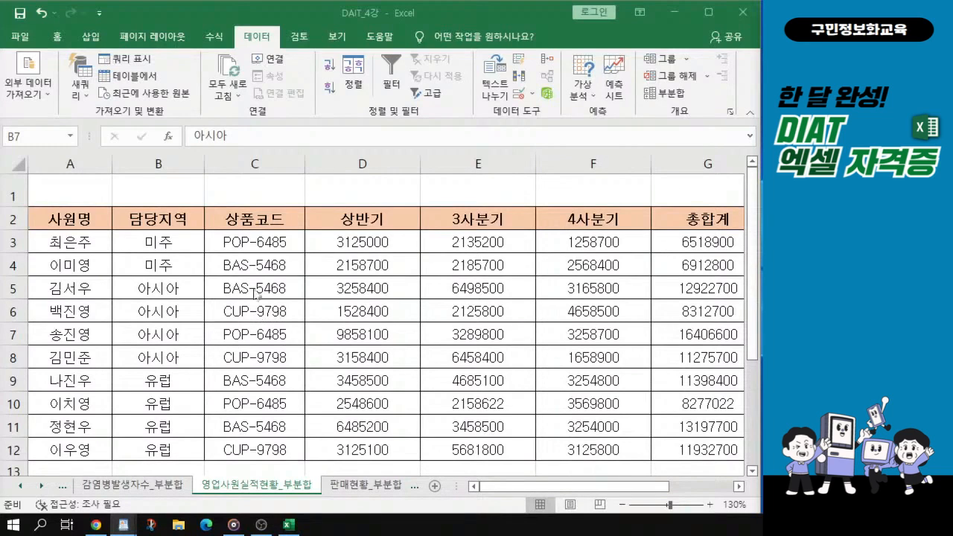
{"action": "left_click", "coordinate": [189, 332]}
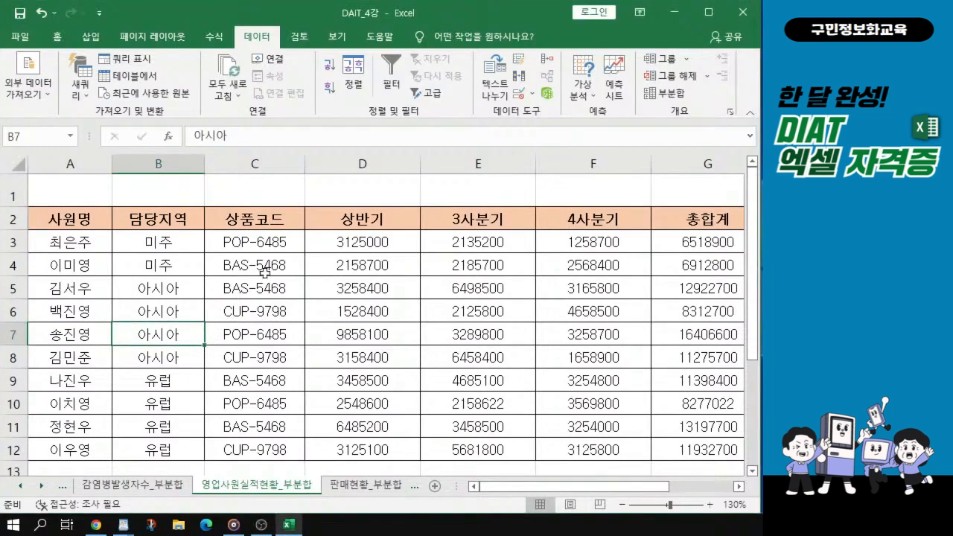
{"action": "key", "text": "ctrl"}
{"action": "key", "text": "ctrl"}
{"action": "key", "text": "ctrl"}
{"action": "key", "text": "ctrl"}
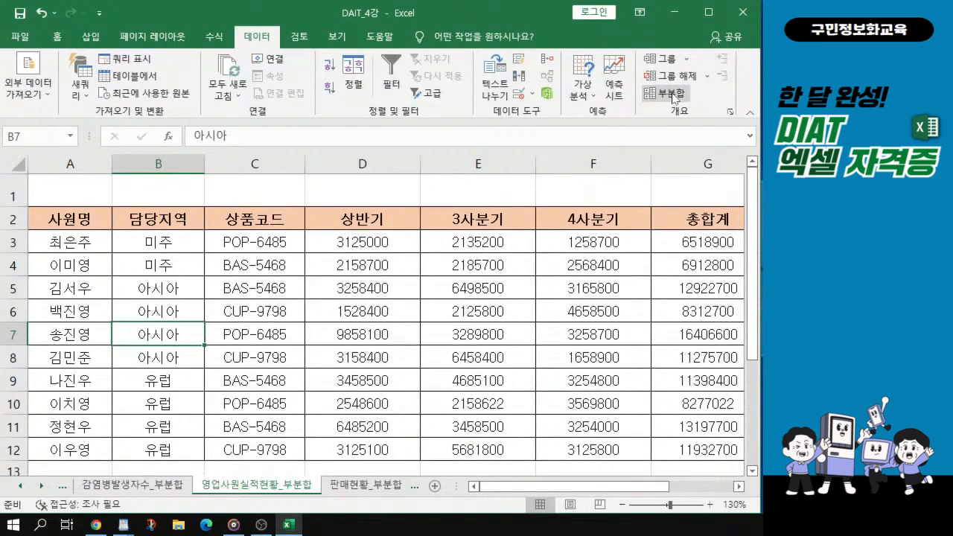
{"action": "key", "text": "ctrl"}
{"action": "key", "text": "ctrl"}
{"action": "key", "text": "ctrl"}
{"action": "key", "text": "ctrl"}
{"action": "key", "text": "ctrl"}
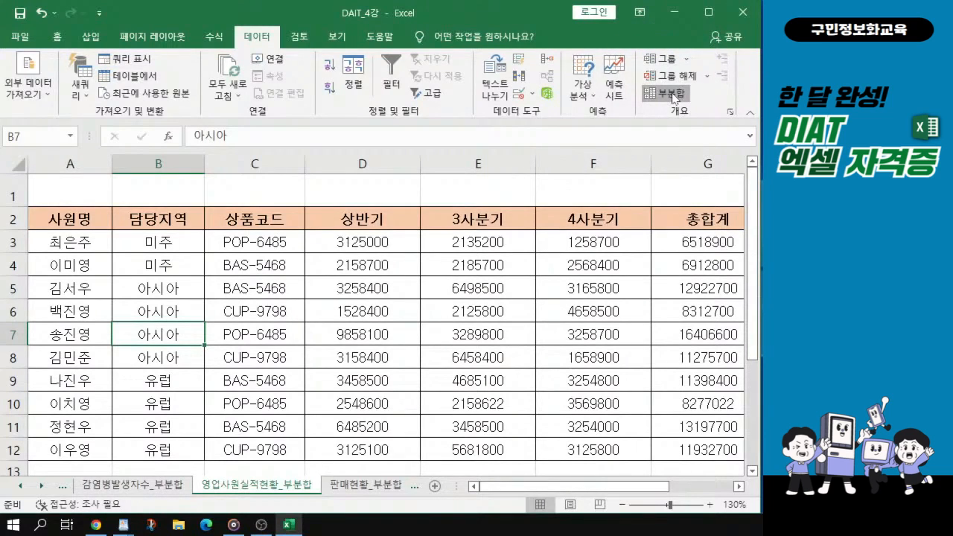
- Start a subtotal (부분합) for the sorted sales table, grouped by 담당지역
{"action": "left_click", "coordinate": [675, 95]}
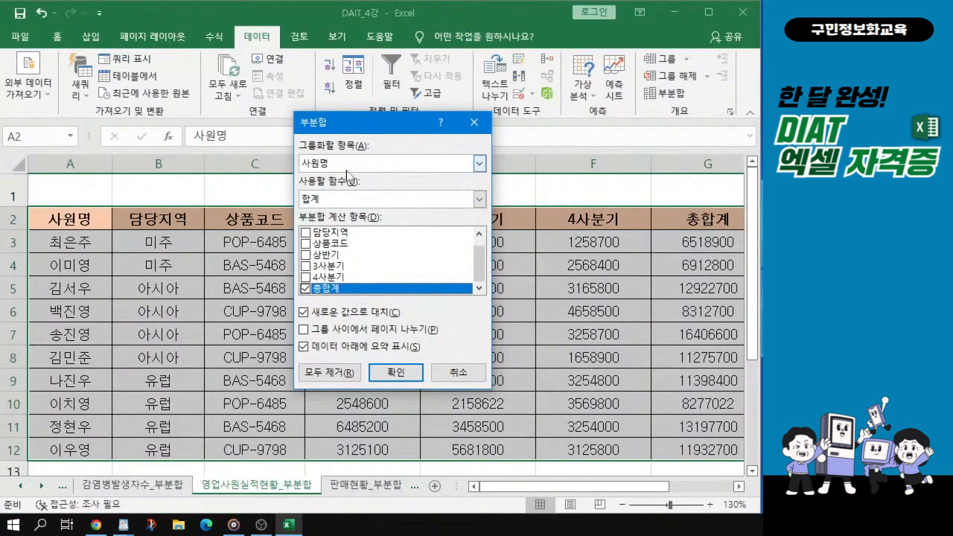
{"action": "left_click", "coordinate": [325, 169]}
{"action": "key", "text": "ctrl"}
{"action": "key", "text": "ctrl"}
{"action": "key", "text": "ctrl"}
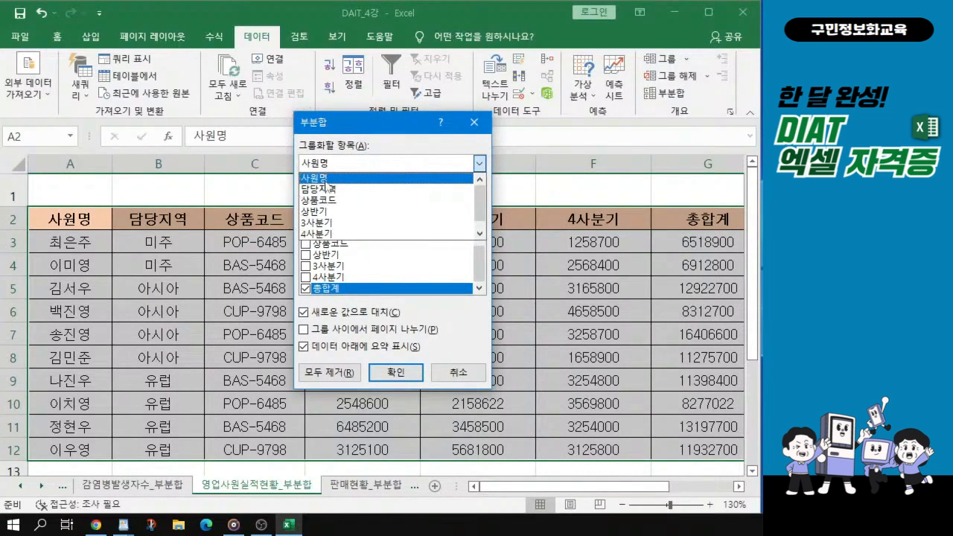
{"action": "key", "text": "ctrl"}
{"action": "key", "text": "ctrl"}
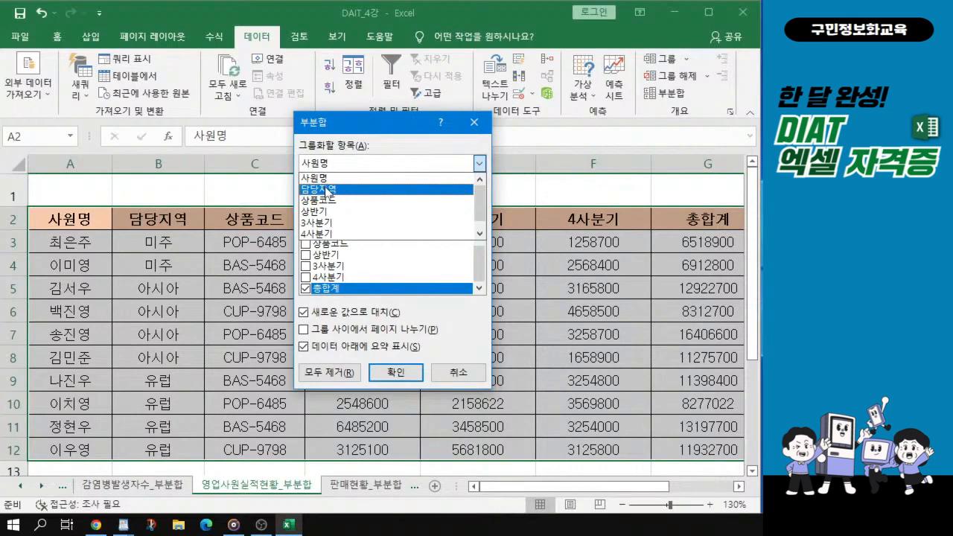
{"action": "left_click", "coordinate": [327, 191]}
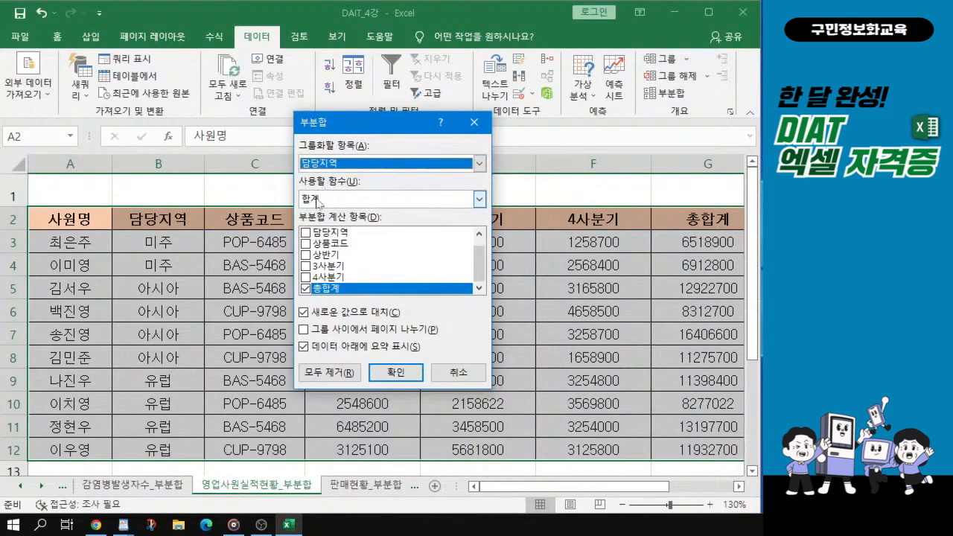
- Apply the subtotal with the 합계 function to 3사분기 and 4사분기 only, excluding 총합계, and check the summary rows
{"action": "key", "text": "ctrl"}
{"action": "key", "text": "ctrl"}
{"action": "key", "text": "ctrl"}
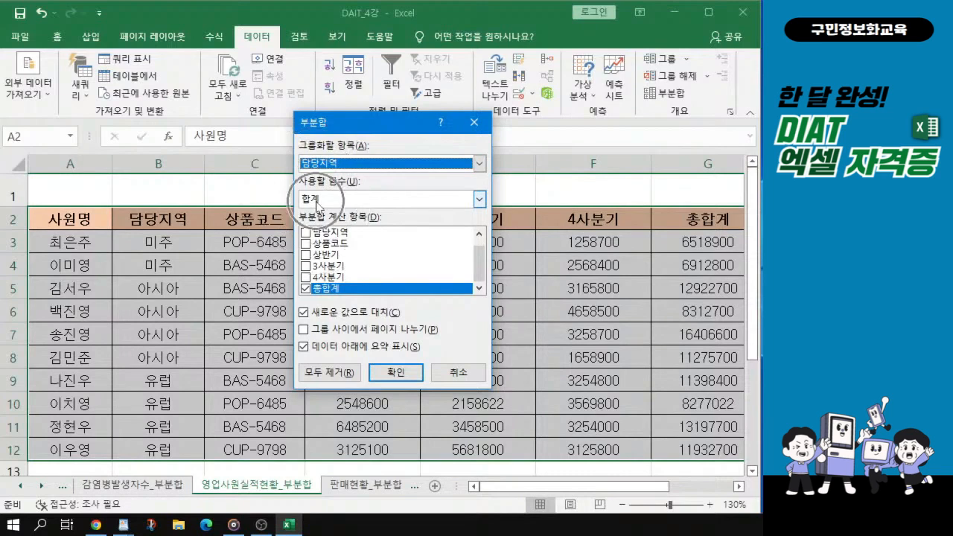
{"action": "key", "text": "ctrl"}
{"action": "key", "text": "ctrl"}
{"action": "key", "text": "ctrl"}
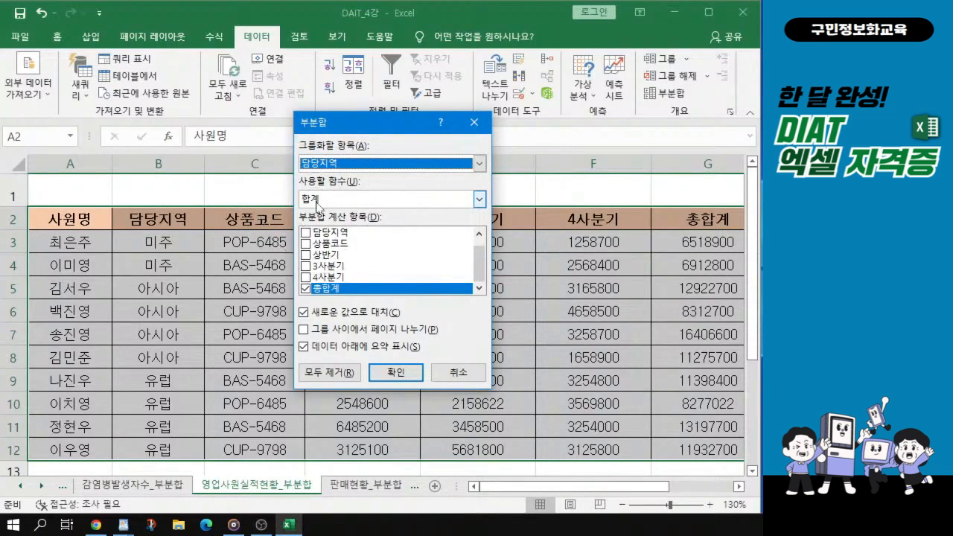
{"action": "key", "text": "ctrl"}
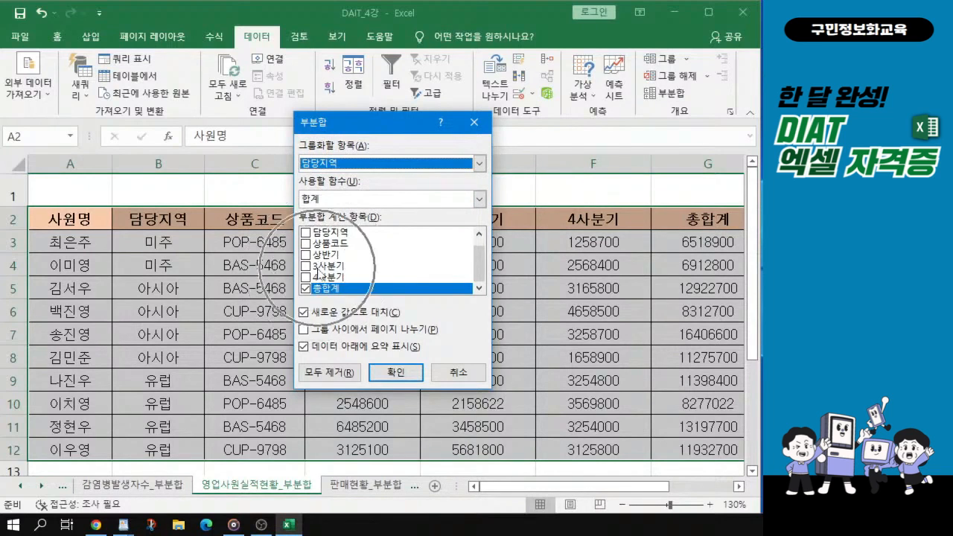
{"action": "left_click", "coordinate": [316, 266]}
{"action": "left_click", "coordinate": [305, 266]}
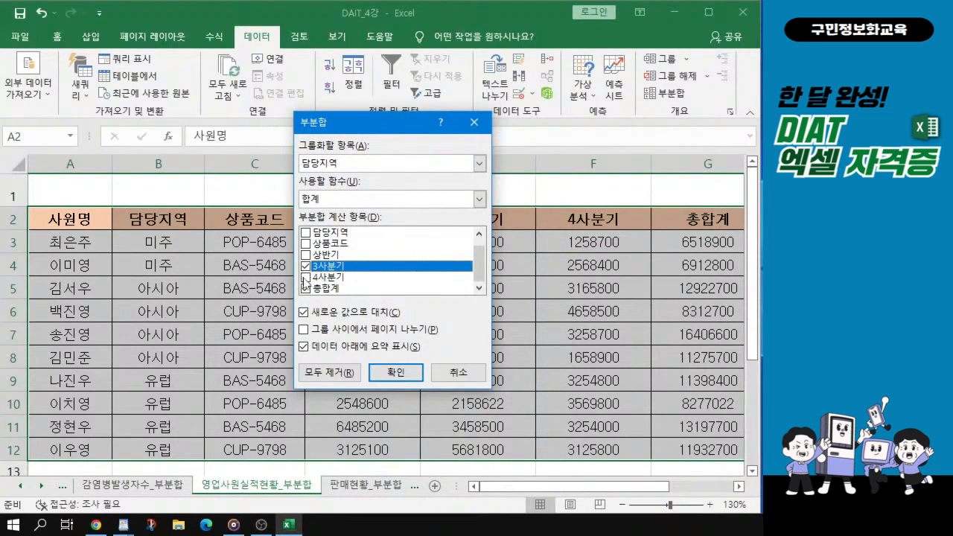
{"action": "left_click", "coordinate": [305, 277]}
{"action": "left_click", "coordinate": [305, 288]}
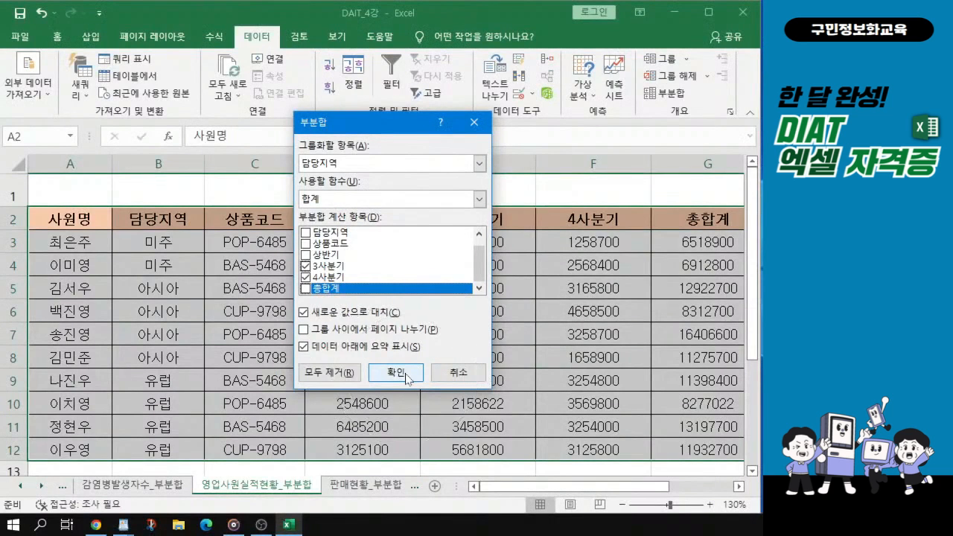
{"action": "left_click", "coordinate": [405, 378]}
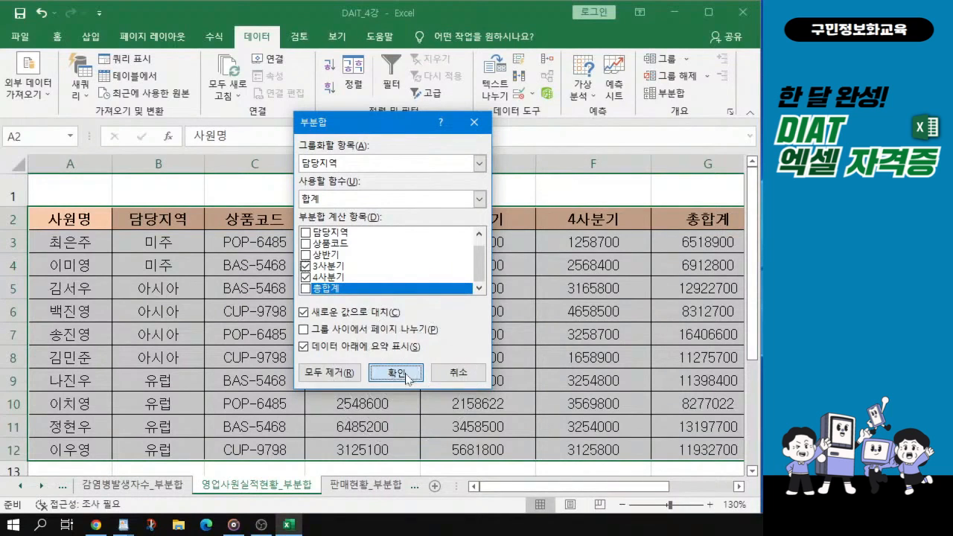
{"action": "left_click", "coordinate": [397, 372]}
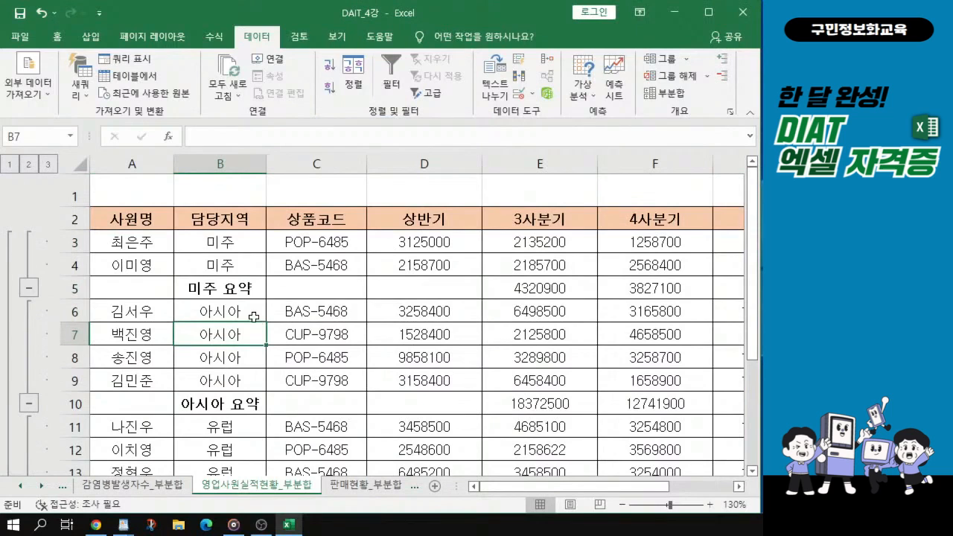
{"action": "key", "text": "ctrl"}
{"action": "scroll", "coordinate": [228, 405], "scroll_direction": "down", "scroll_amount": 1}
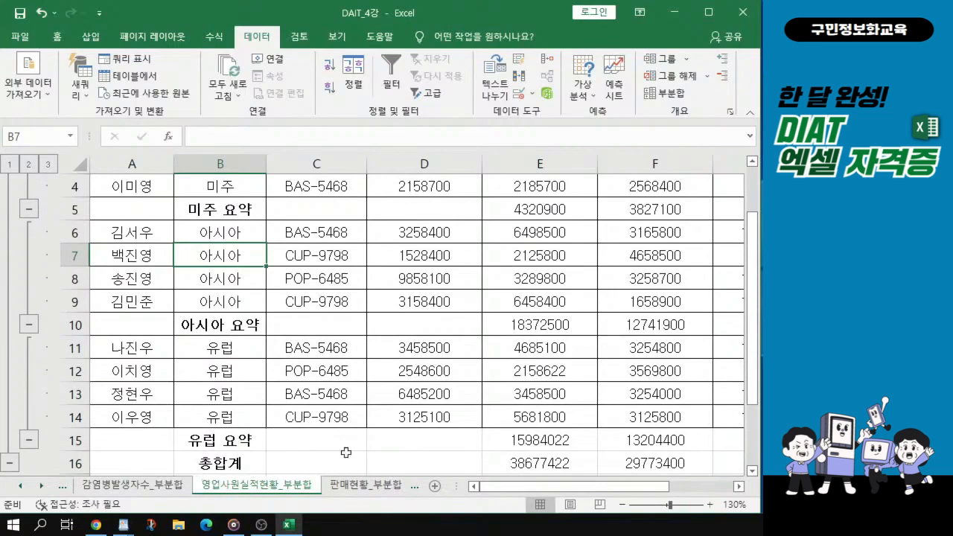
{"action": "scroll", "coordinate": [523, 444], "scroll_direction": "up", "scroll_amount": 1}
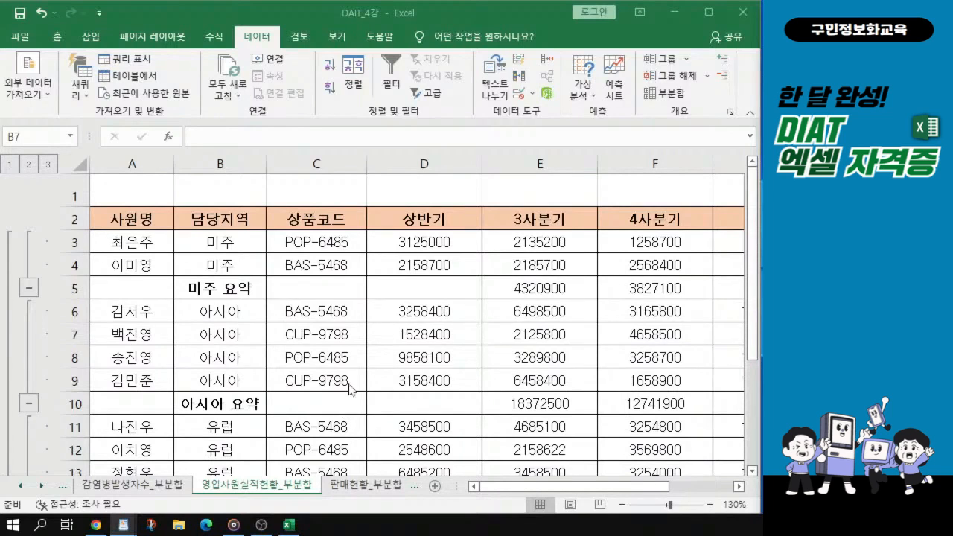
- Start a second subtotal on the same table, grouped by 담당지역, with the function set to 평균
{"action": "left_click", "coordinate": [446, 358]}
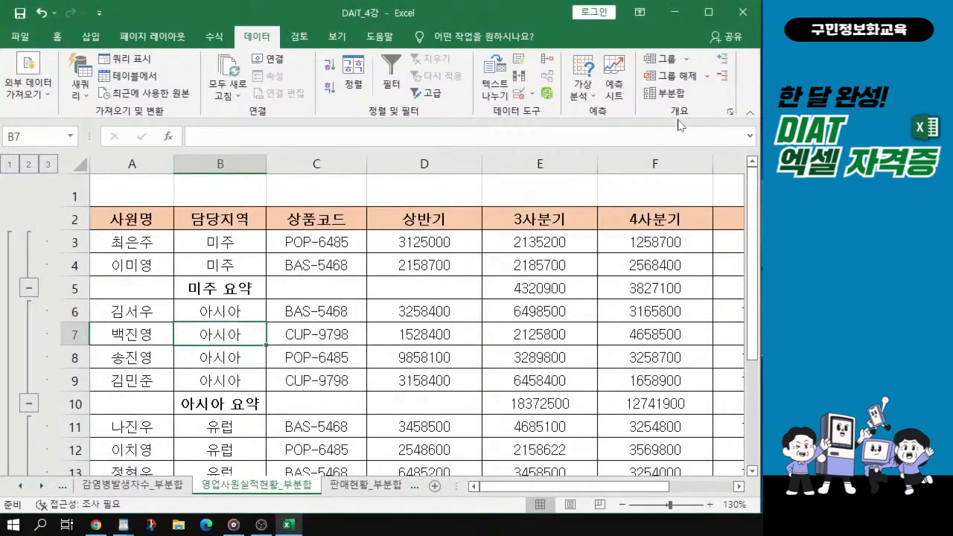
{"action": "left_click", "coordinate": [664, 94]}
{"action": "key", "text": "ctrl"}
{"action": "key", "text": "ctrl"}
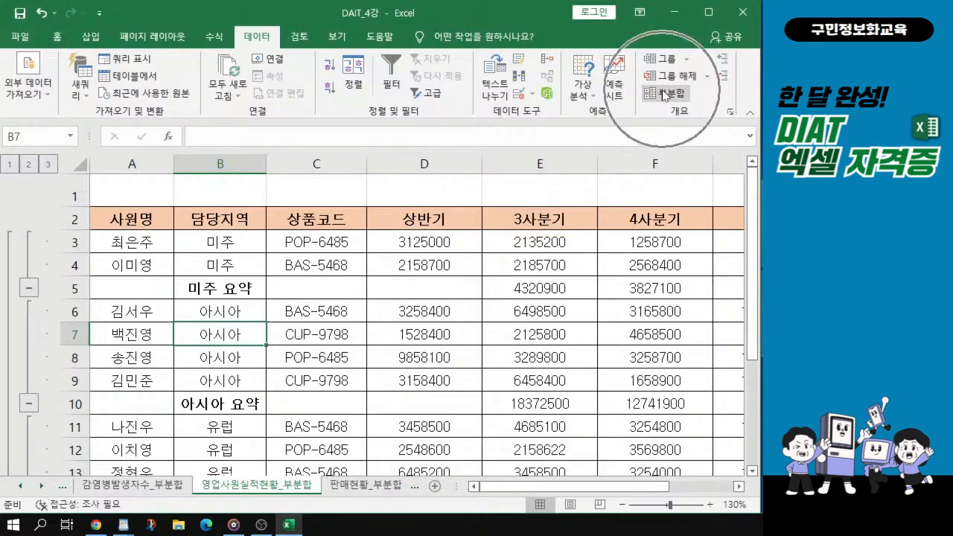
{"action": "key", "text": "ctrl"}
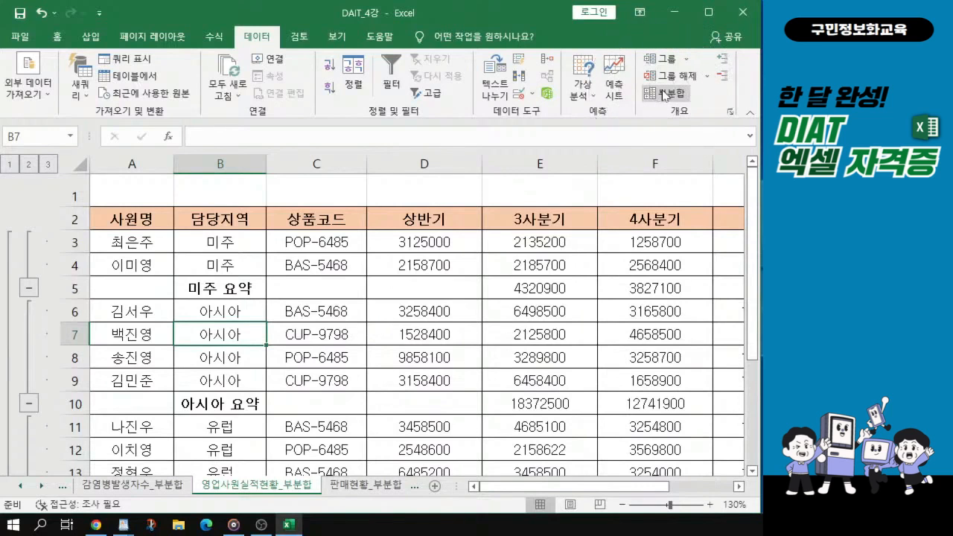
{"action": "left_click", "coordinate": [663, 95]}
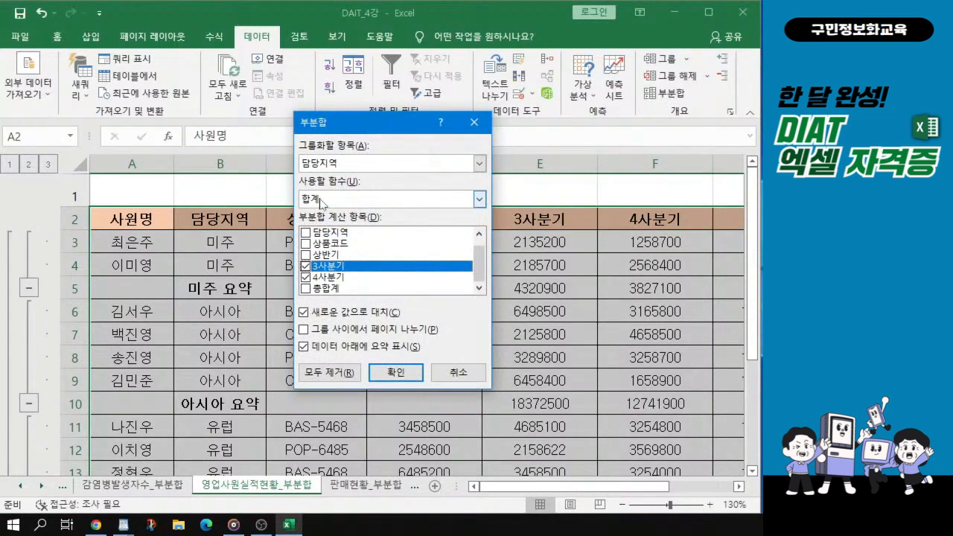
{"action": "key", "text": "ctrl"}
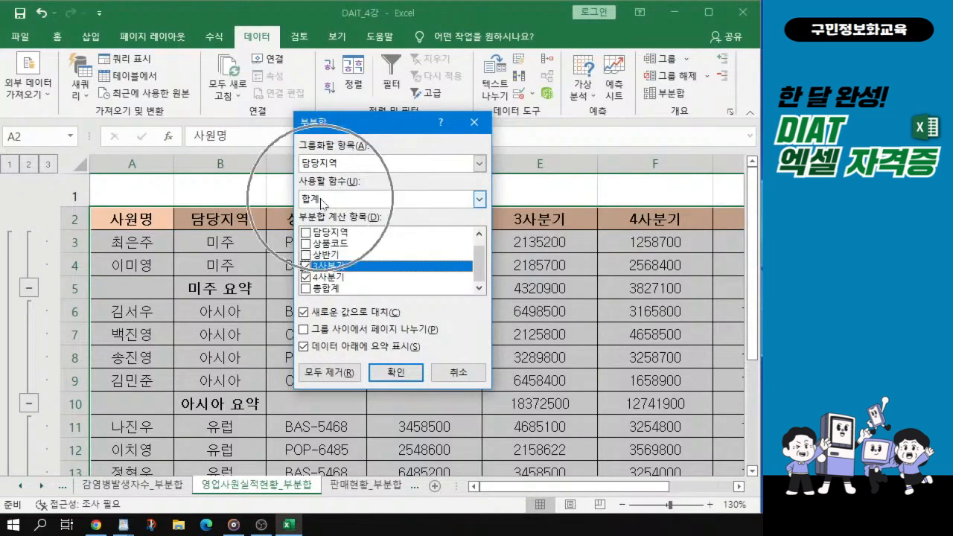
{"action": "left_click", "coordinate": [322, 202]}
{"action": "key", "text": "ctrl"}
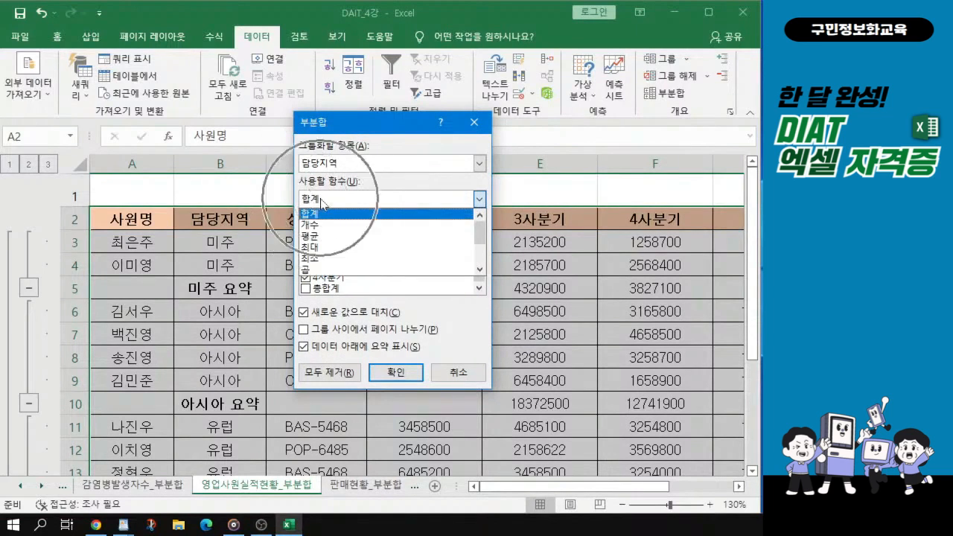
{"action": "key", "text": "ctrl"}
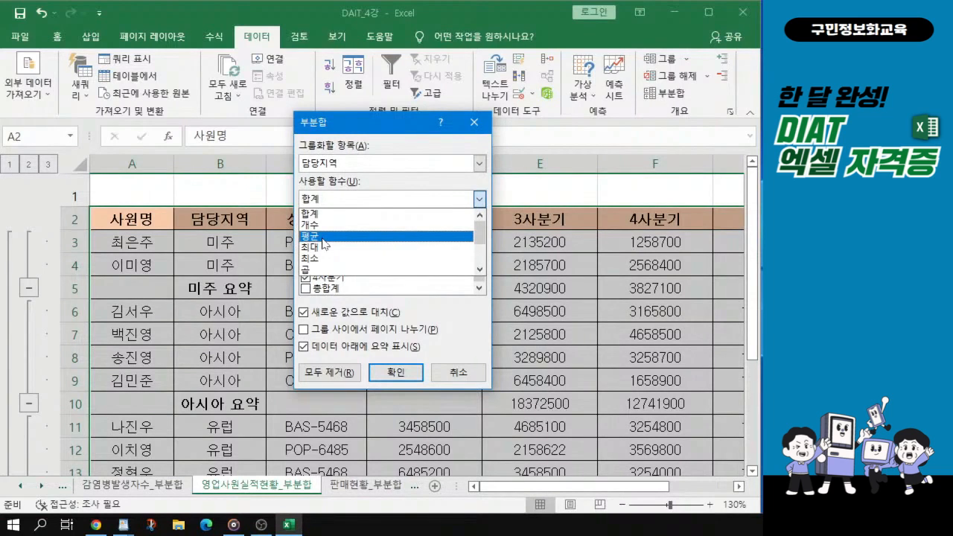
{"action": "key", "text": "ctrl"}
{"action": "key", "text": "ctrl"}
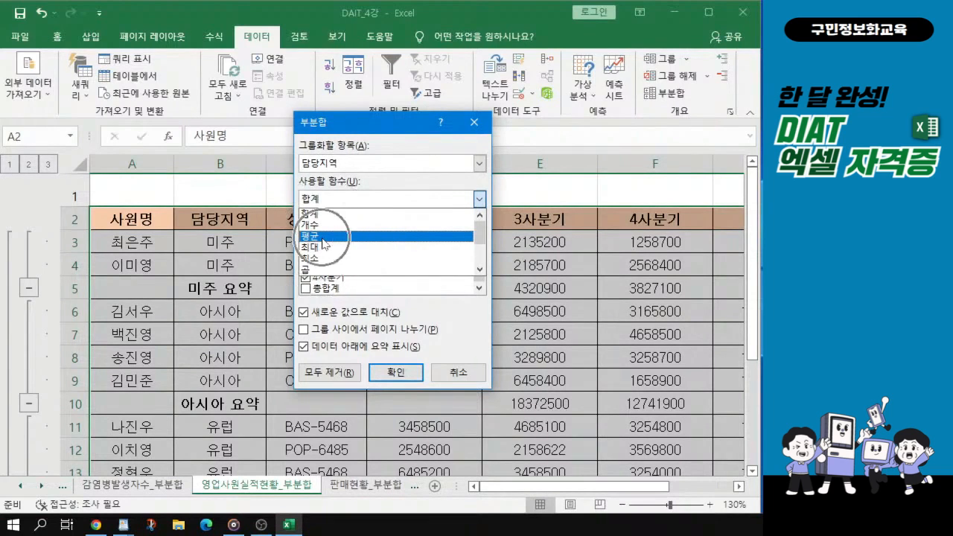
{"action": "left_click", "coordinate": [325, 237]}
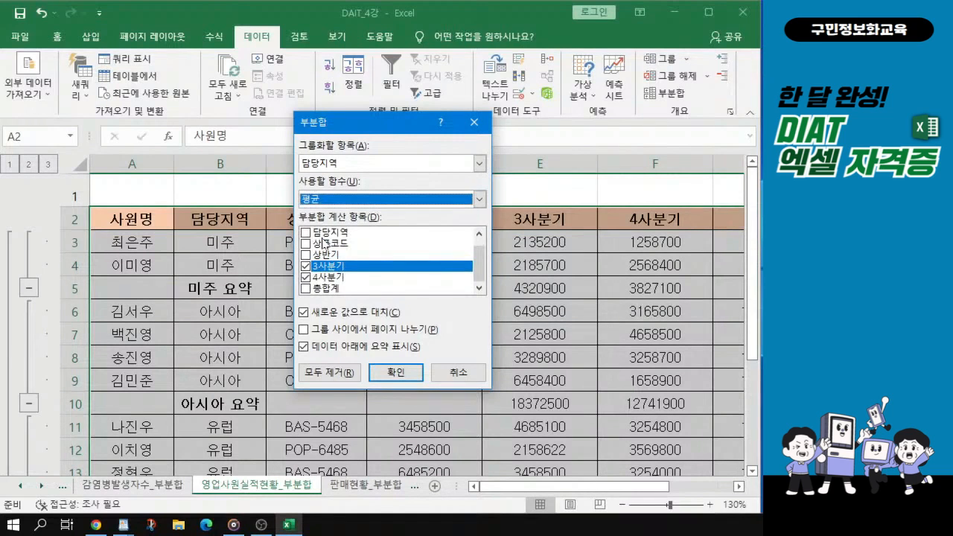
- Apply the 평균 subtotal to 상반기 only, leaving out 3사분기 and 4사분기, without replacing the existing subtotals
{"action": "left_click", "coordinate": [306, 254]}
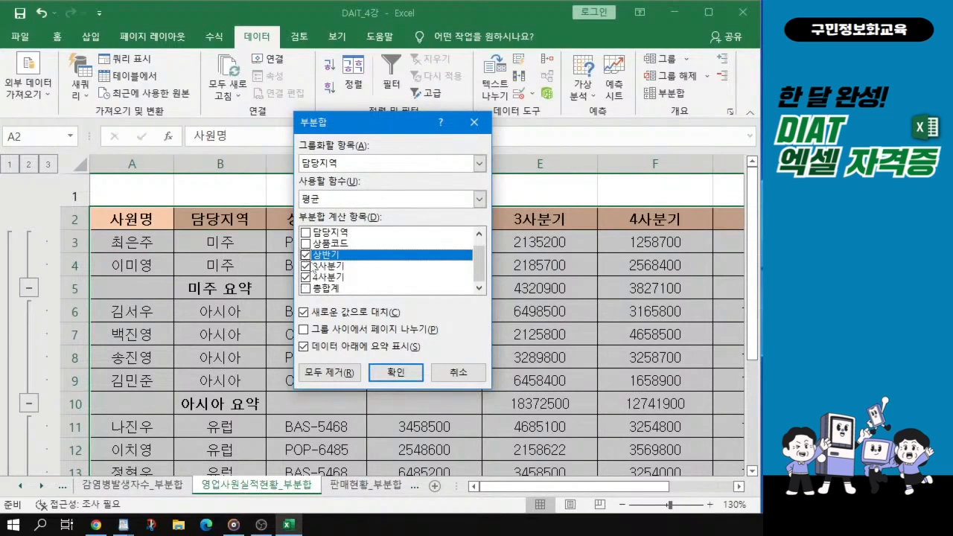
{"action": "left_click", "coordinate": [305, 266]}
{"action": "left_click", "coordinate": [305, 277]}
{"action": "left_click", "coordinate": [304, 311]}
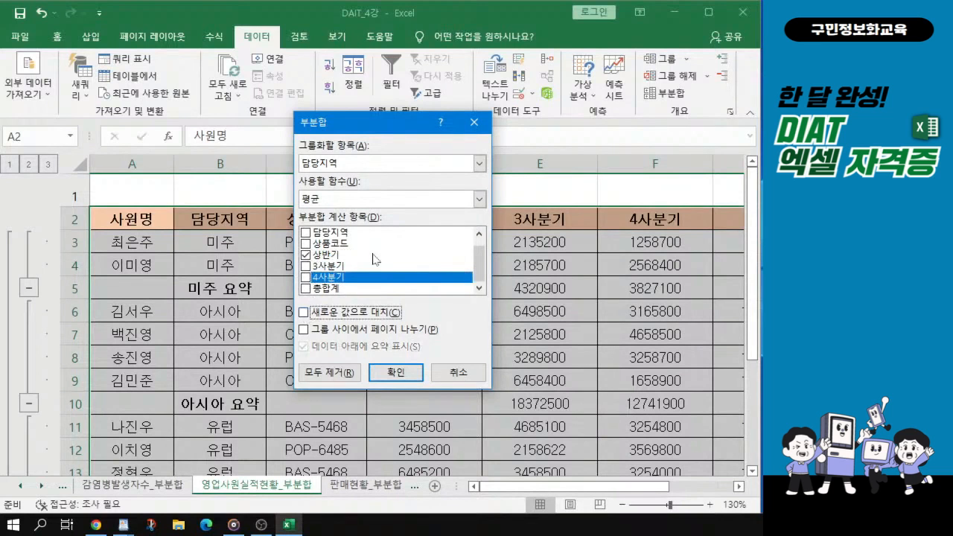
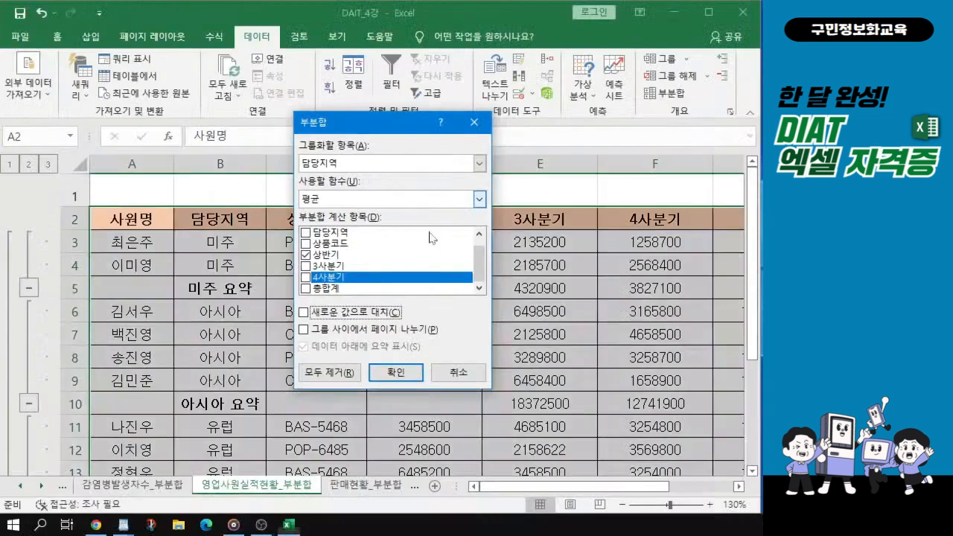
{"action": "left_click", "coordinate": [438, 531]}
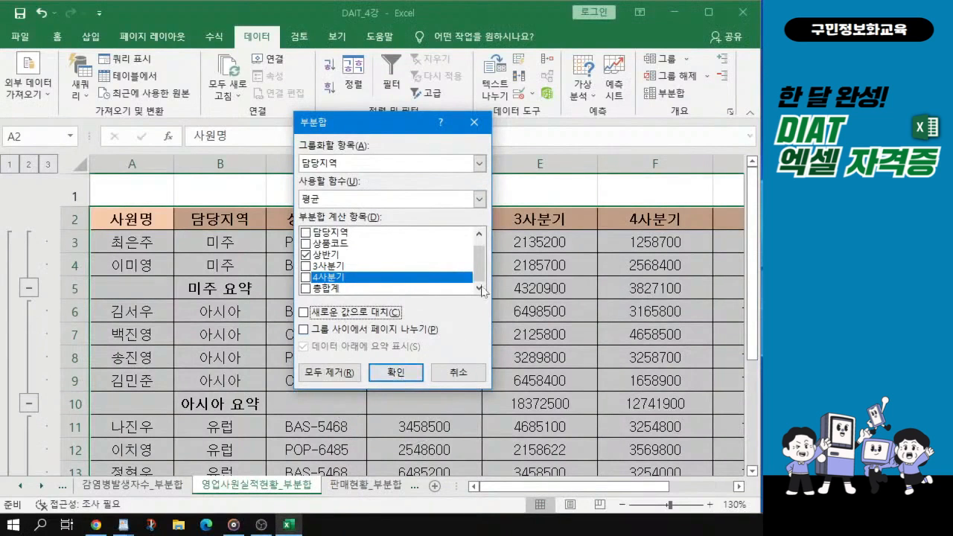
{"action": "mouse_move", "coordinate": [479, 262]}
{"action": "left_mouse_down"}
{"action": "mouse_move", "coordinate": [480, 244]}
{"action": "mouse_move", "coordinate": [480, 288]}
{"action": "mouse_move", "coordinate": [478, 256]}
{"action": "left_mouse_up"}
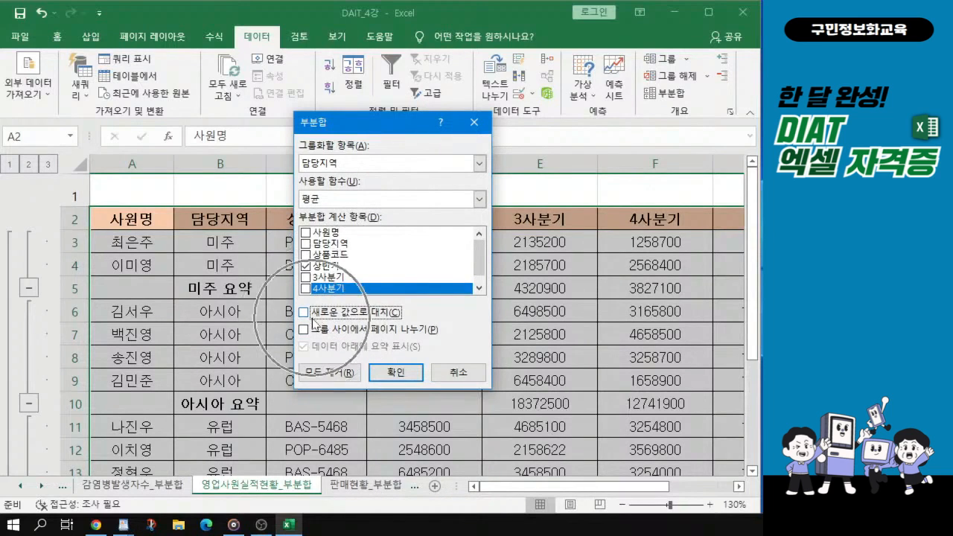
{"action": "left_click", "coordinate": [406, 375]}
{"action": "key", "text": "ctrl"}
{"action": "key", "text": "ctrl"}
{"action": "key", "text": "ctrl"}
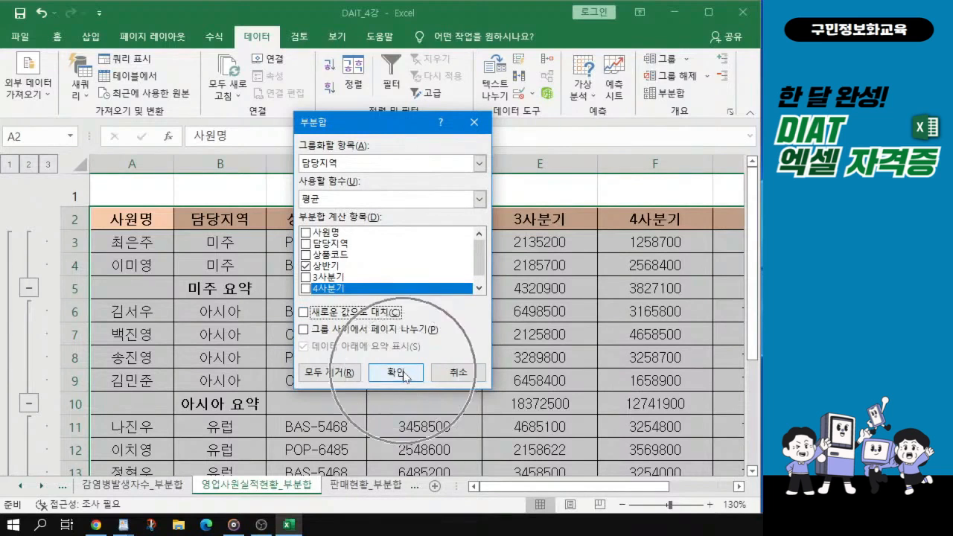
{"action": "left_click", "coordinate": [403, 373]}
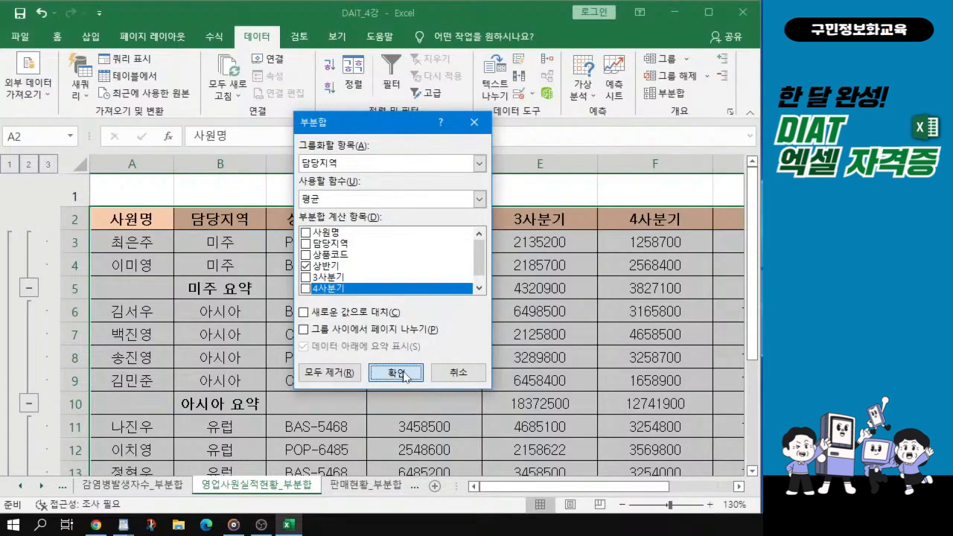
{"action": "left_click", "coordinate": [397, 372]}
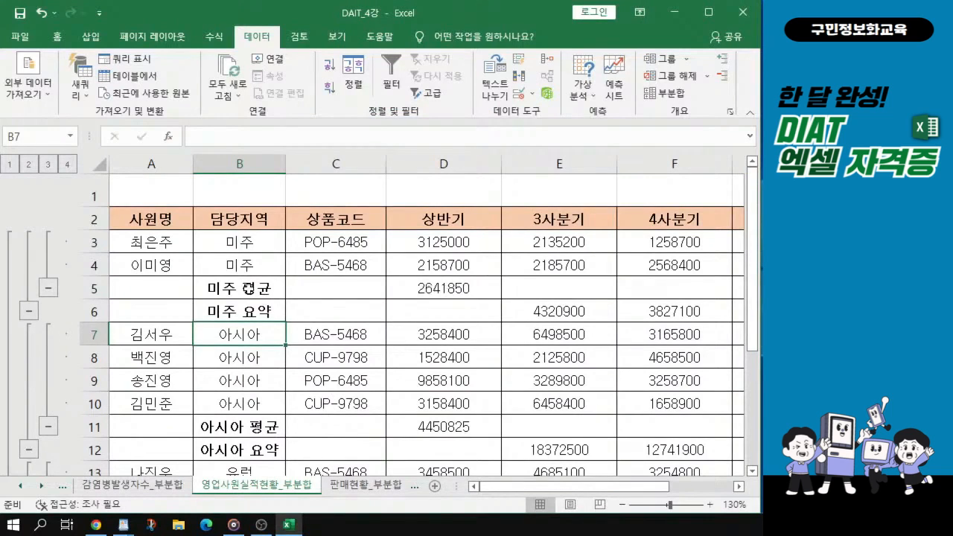
- Review the 상반기 average rows for 미주, 아시아 and 유럽, with the sheet view reduced to 100%
{"action": "left_click_drag", "start_coordinate": [249, 289], "coordinate": [439, 289]}
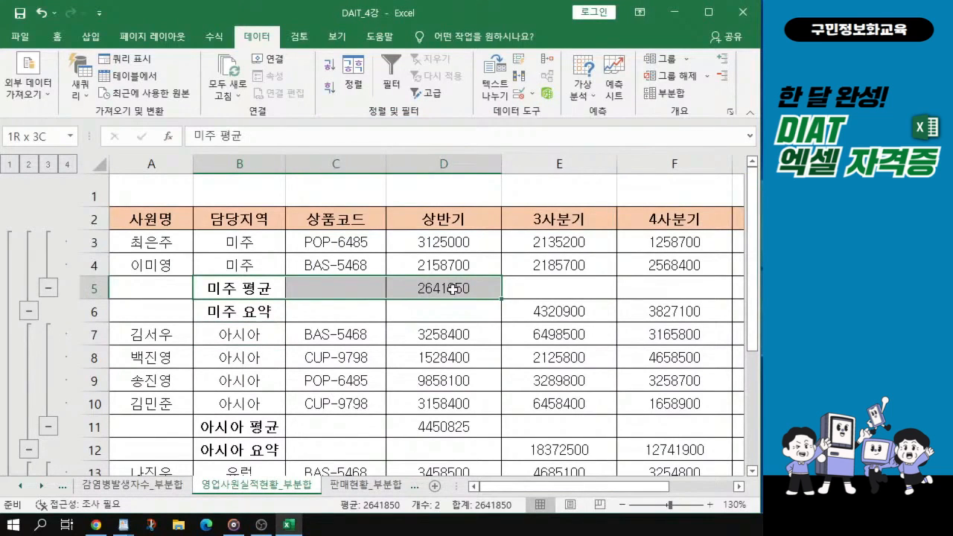
{"action": "left_click_drag", "start_coordinate": [262, 426], "coordinate": [452, 426], "text": "ctrl"}
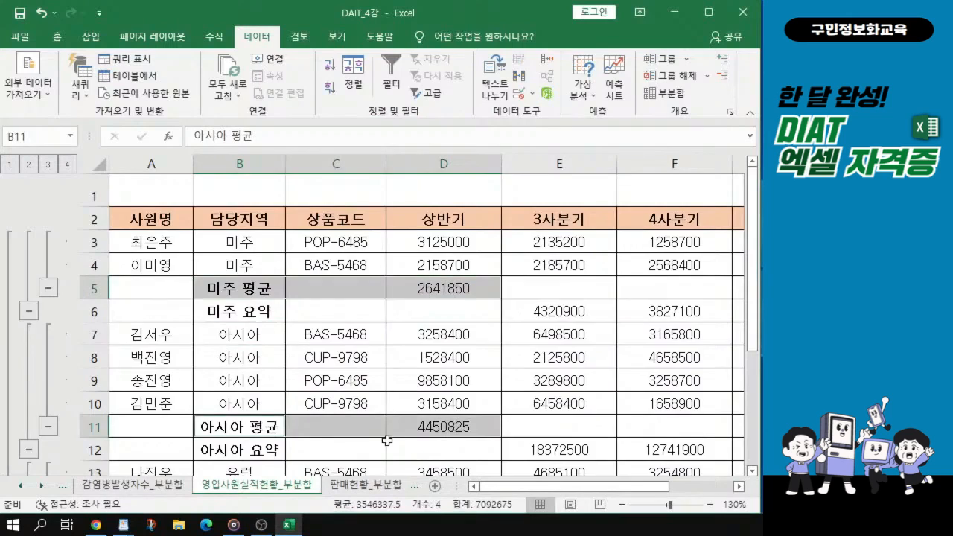
{"action": "scroll", "coordinate": [342, 430], "scroll_direction": "down", "scroll_amount": 1}
{"action": "scroll", "coordinate": [242, 436], "scroll_direction": "down", "scroll_amount": 2, "text": "ctrl"}
{"action": "left_click_drag", "start_coordinate": [181, 456], "coordinate": [365, 450], "text": "ctrl"}
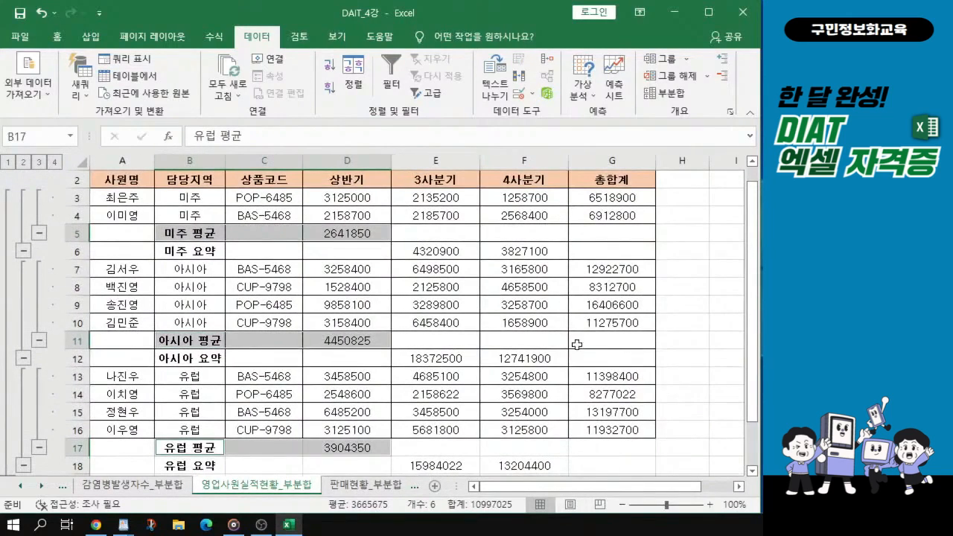
{"action": "left_click", "coordinate": [358, 285]}
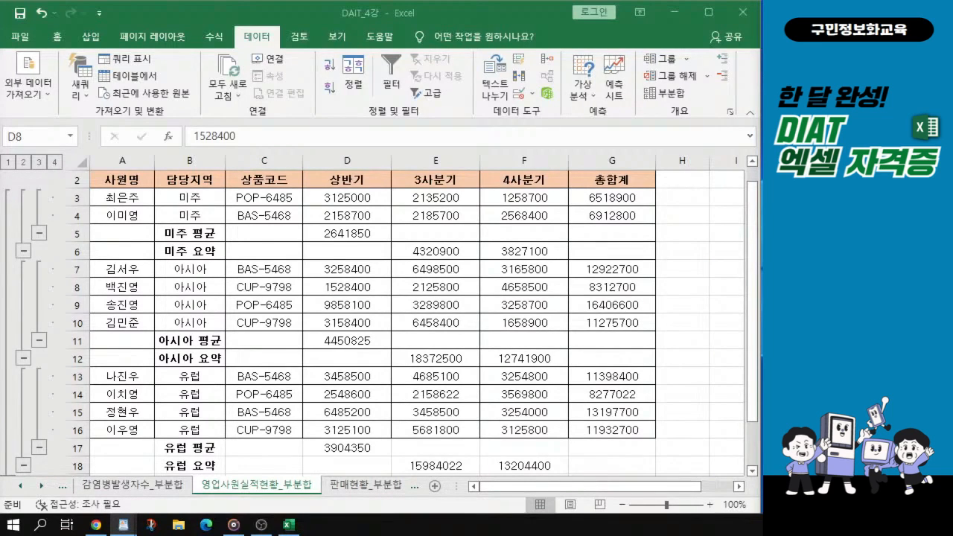
- Select all figures from 상반기 to 총합계, including the summary rows, in the range D3:G20
{"action": "left_click", "coordinate": [341, 237]}
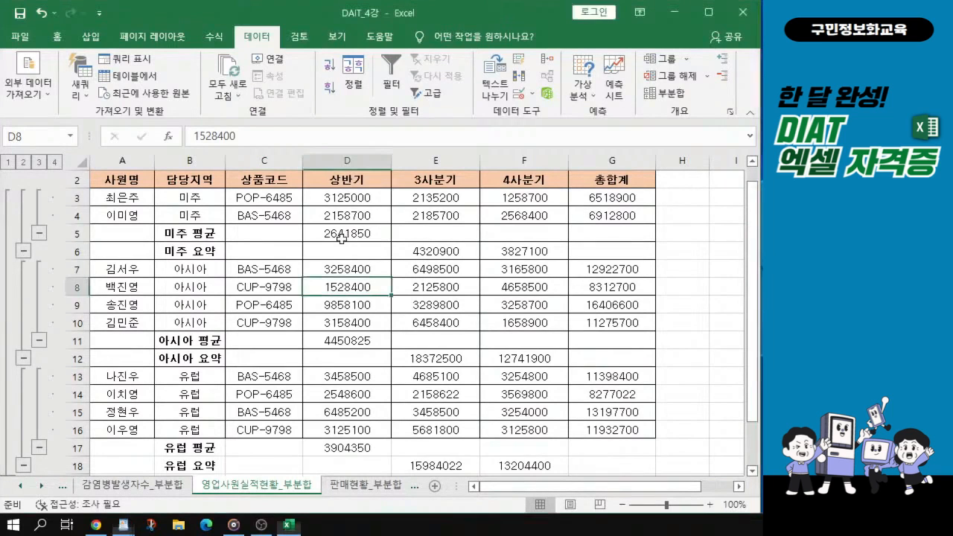
{"action": "left_click", "coordinate": [353, 199]}
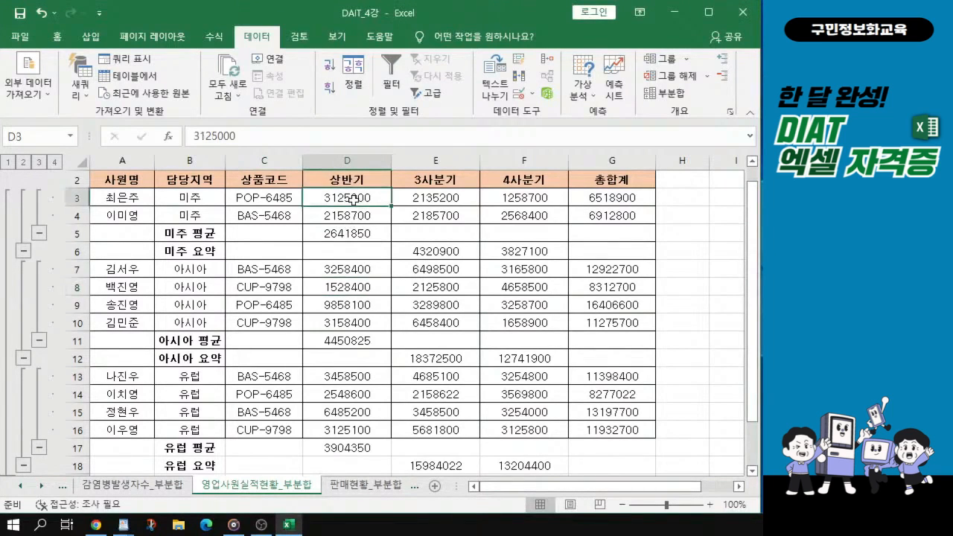
{"action": "left_click", "coordinate": [352, 198]}
{"action": "key", "text": "ctrl"}
{"action": "key", "text": "ctrl"}
{"action": "key", "text": "ctrl"}
{"action": "key", "text": "ctrl"}
{"action": "key", "text": "ctrl"}
{"action": "key", "text": "ctrl"}
{"action": "key", "text": "ctrl"}
{"action": "key", "text": "ctrl"}
{"action": "key", "text": "ctrl"}
{"action": "key", "text": "ctrl"}
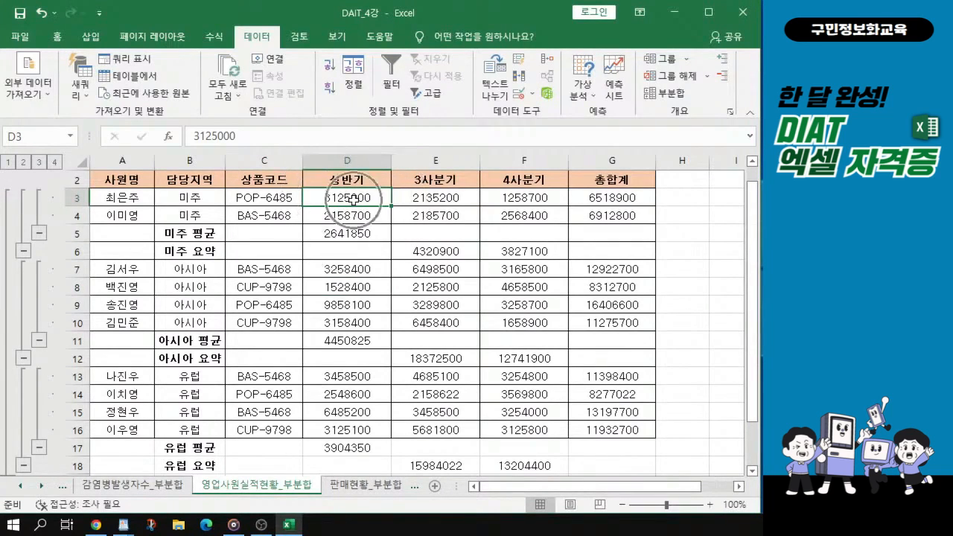
{"action": "left_click_drag", "start_coordinate": [353, 199], "coordinate": [602, 449]}
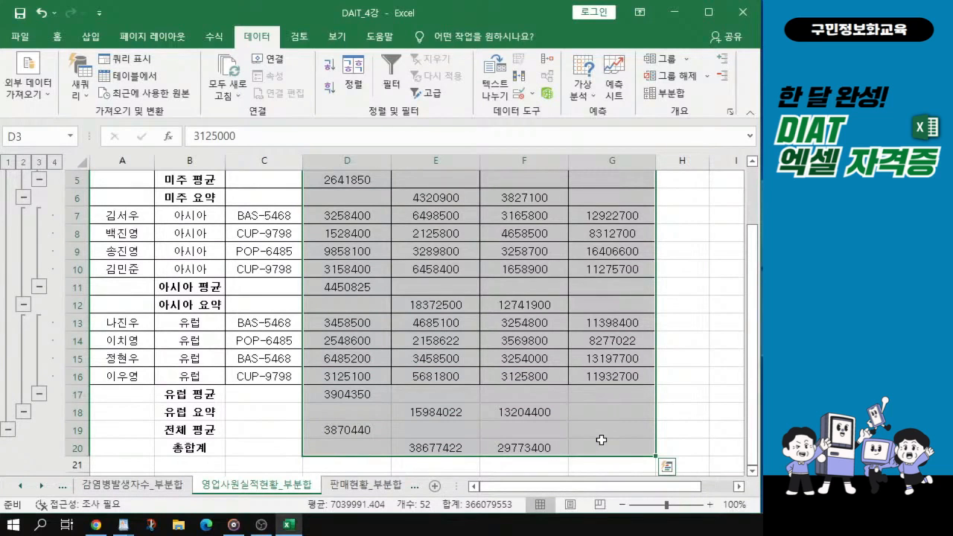
{"action": "scroll", "coordinate": [602, 440], "scroll_direction": "up", "scroll_amount": 2}
{"action": "key", "text": "ctrl+1"}
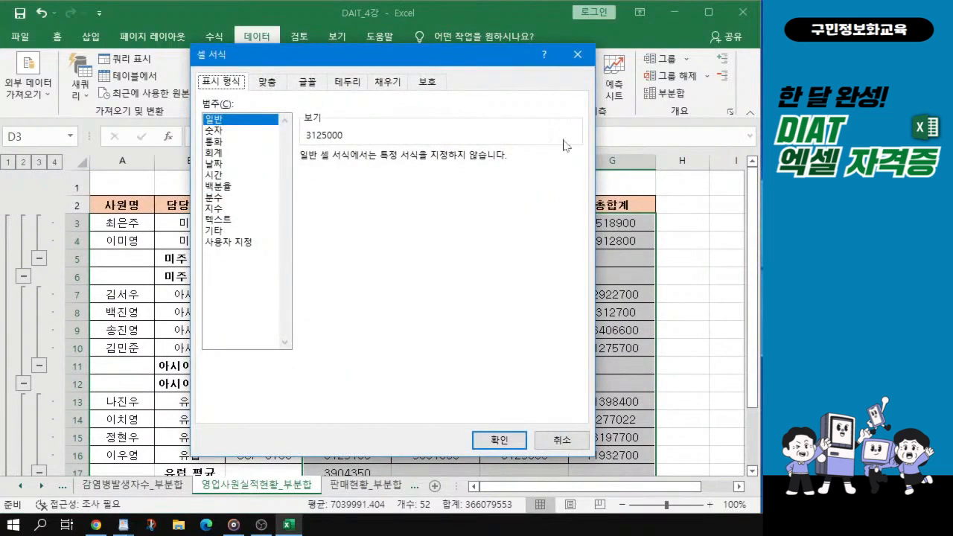
{"action": "left_click", "coordinate": [214, 131]}
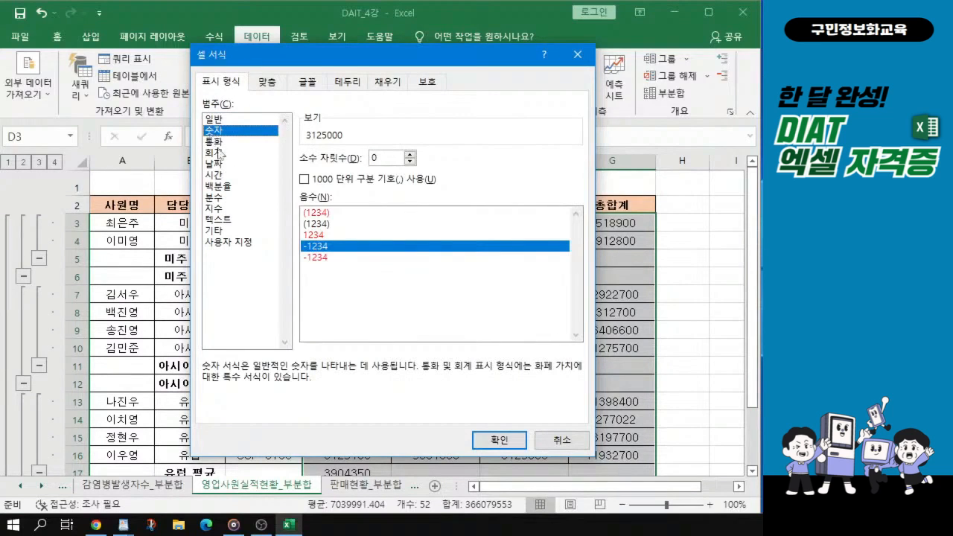
{"action": "left_click", "coordinate": [304, 180]}
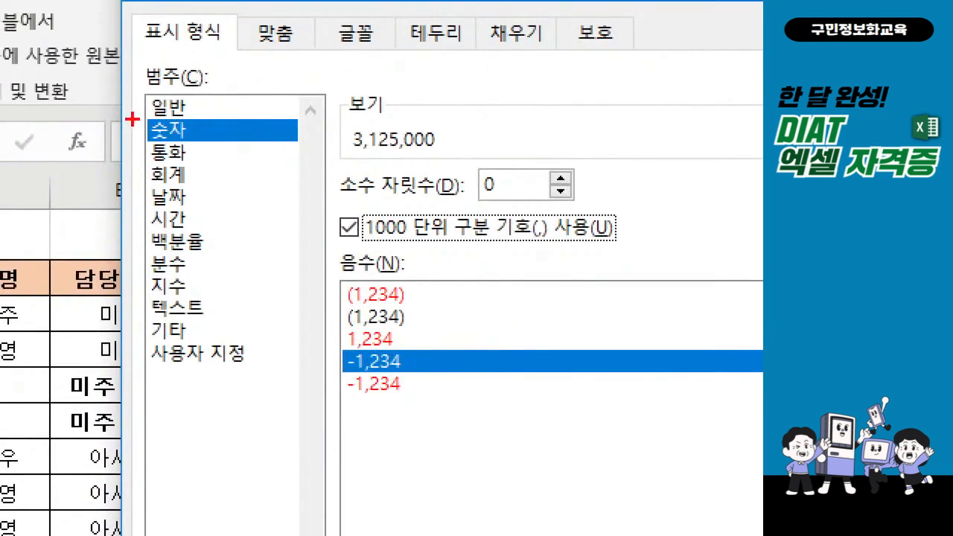
{"action": "mouse_move", "coordinate": [129, 116]}
{"action": "left_mouse_down"}
{"action": "mouse_move", "coordinate": [155, 152]}
{"action": "mouse_move", "coordinate": [271, 147]}
{"action": "left_mouse_up"}
{"action": "left_click_drag", "start_coordinate": [320, 201], "coordinate": [640, 246]}
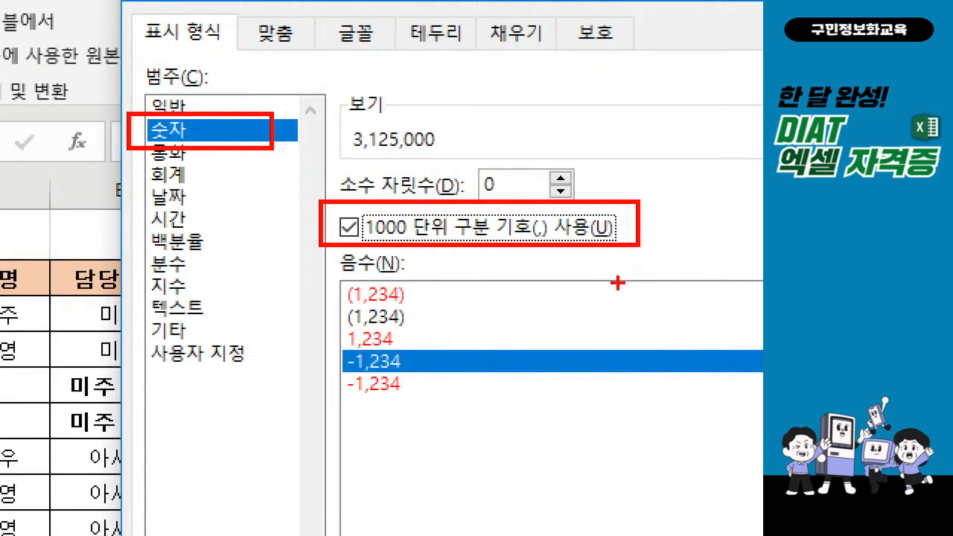
{"action": "key", "text": "Escape"}
{"action": "key", "text": "Escape"}
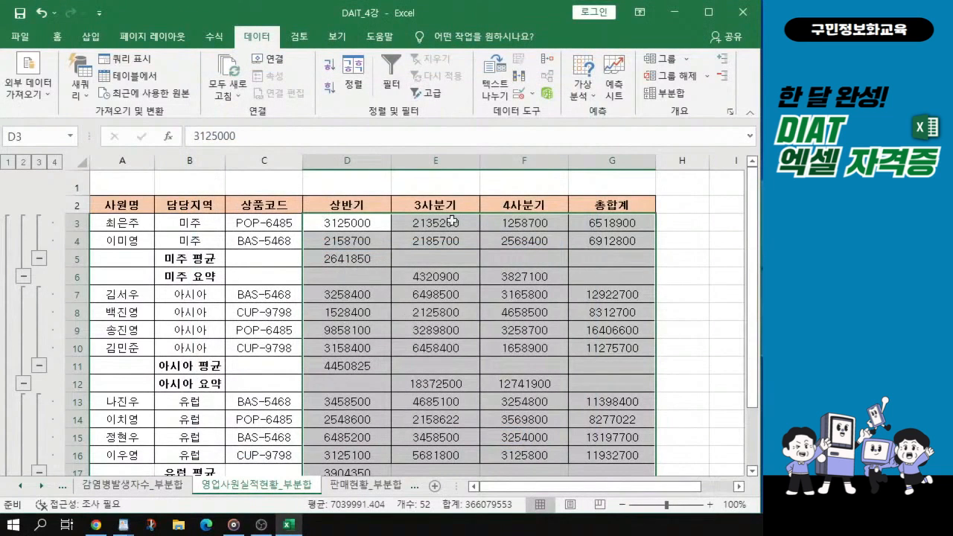
{"action": "left_click", "coordinate": [670, 95]}
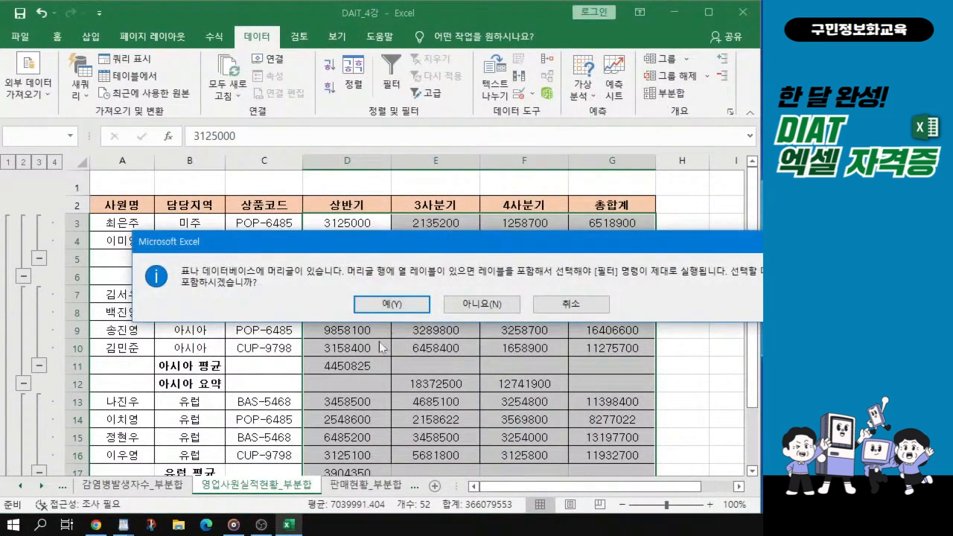
{"action": "left_click", "coordinate": [571, 304]}
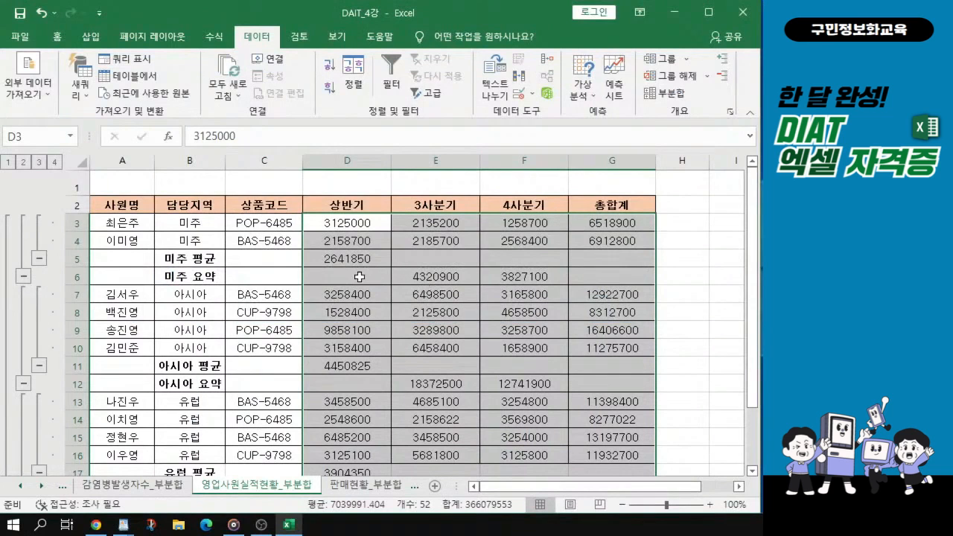
- Format the selected figures as 숫자 with the 1000 단위 구분 기호(,) and 0 decimal places
{"action": "key", "text": "ctrl+1"}
{"action": "left_click", "coordinate": [214, 130]}
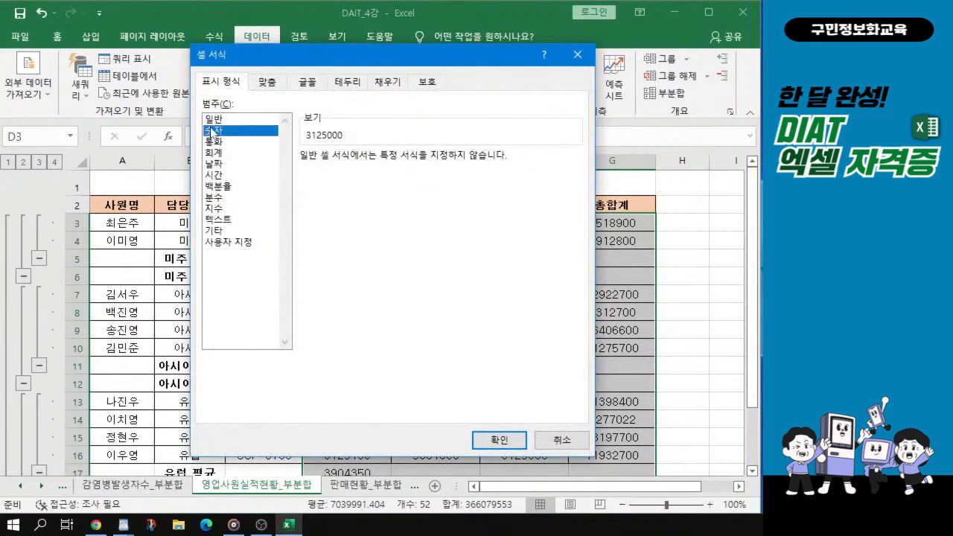
{"action": "left_click", "coordinate": [319, 178]}
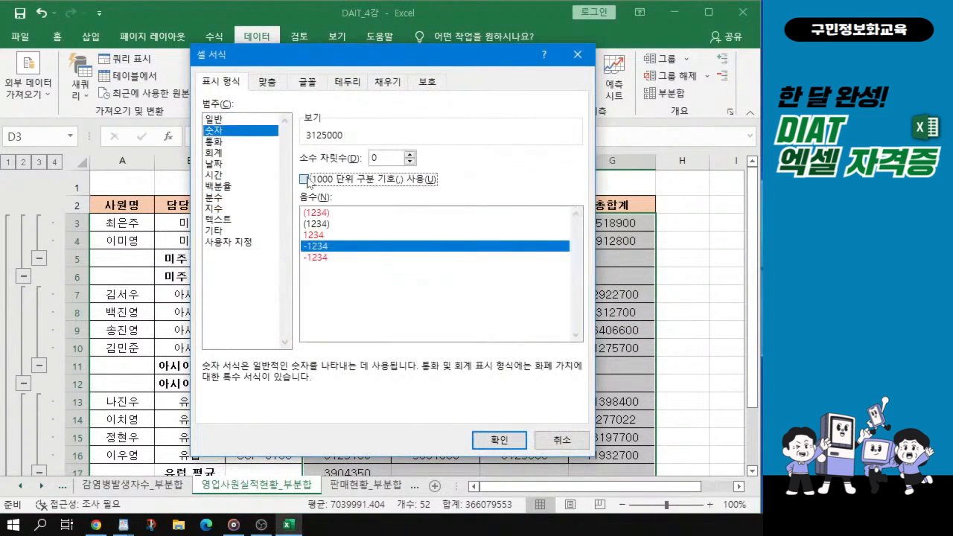
{"action": "left_click", "coordinate": [500, 440]}
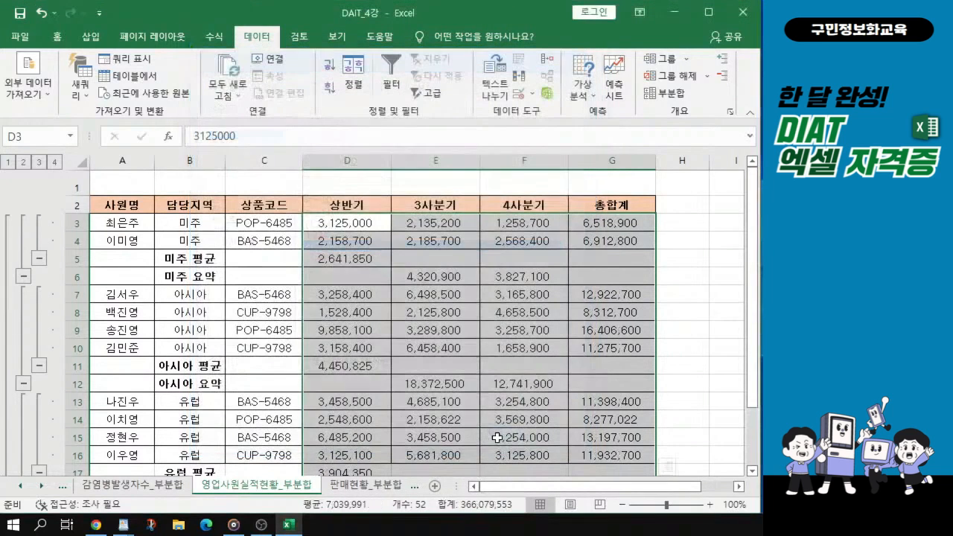
{"action": "left_click", "coordinate": [455, 309]}
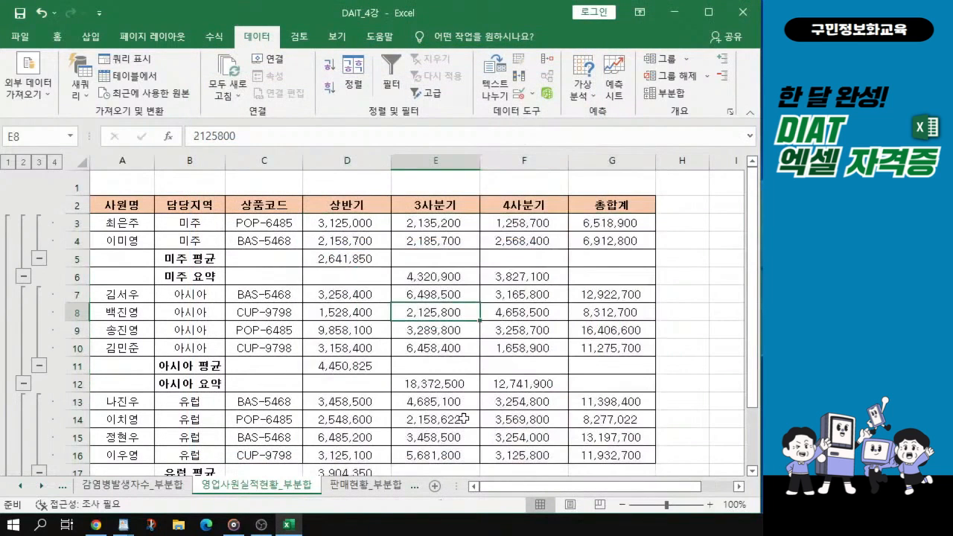
{"action": "left_click", "coordinate": [382, 327]}
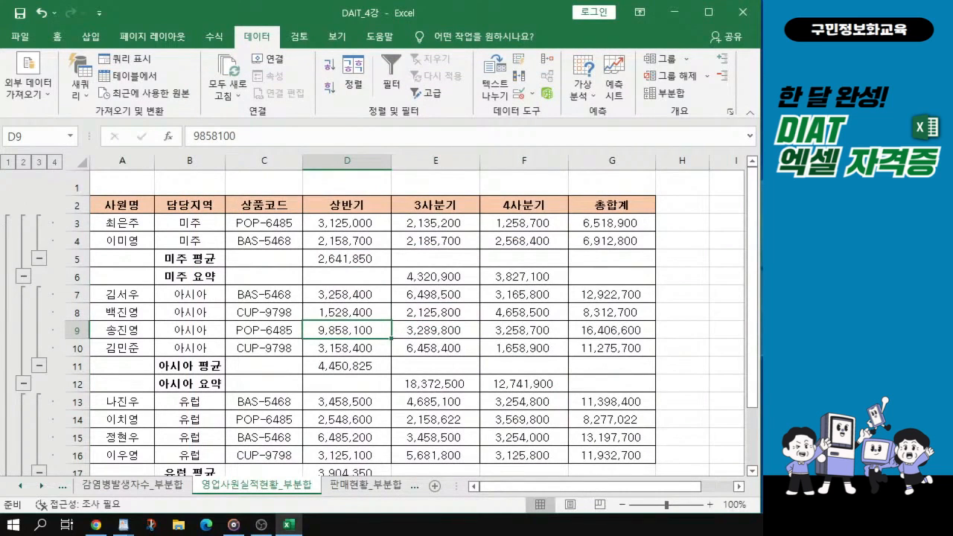
- Group columns D to F (상반기, 3사분기, 4사분기) into a column outline
{"action": "key", "text": "alt+Tab"}
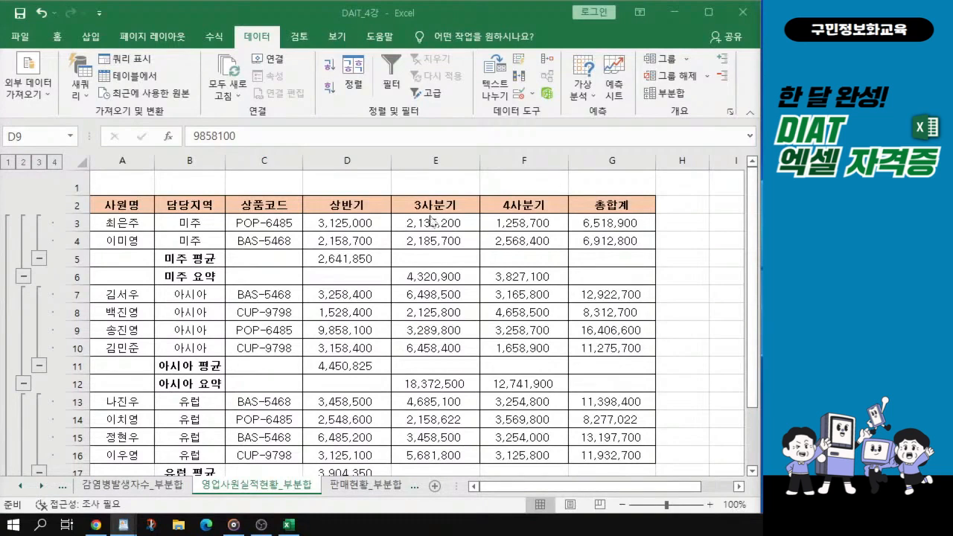
{"action": "left_click", "coordinate": [344, 161]}
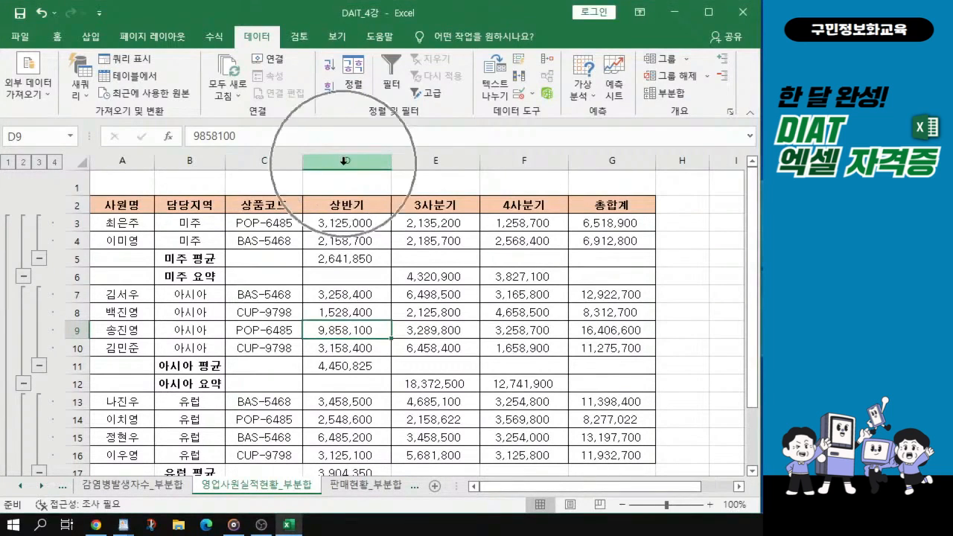
{"action": "left_click", "coordinate": [344, 161]}
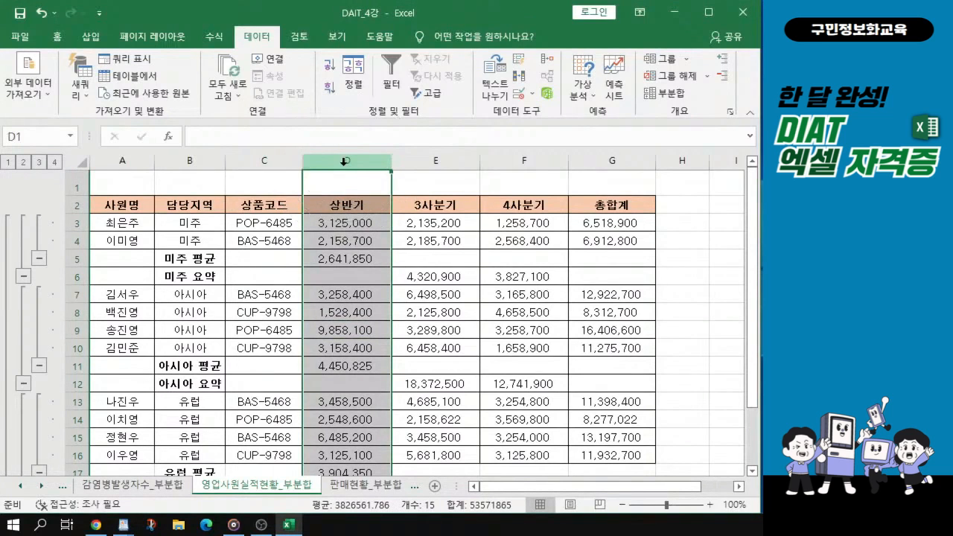
{"action": "scroll", "coordinate": [343, 164], "scroll_direction": "up", "scroll_amount": 1}
{"action": "left_click", "coordinate": [343, 162]}
{"action": "left_click_drag", "start_coordinate": [343, 164], "coordinate": [541, 159]}
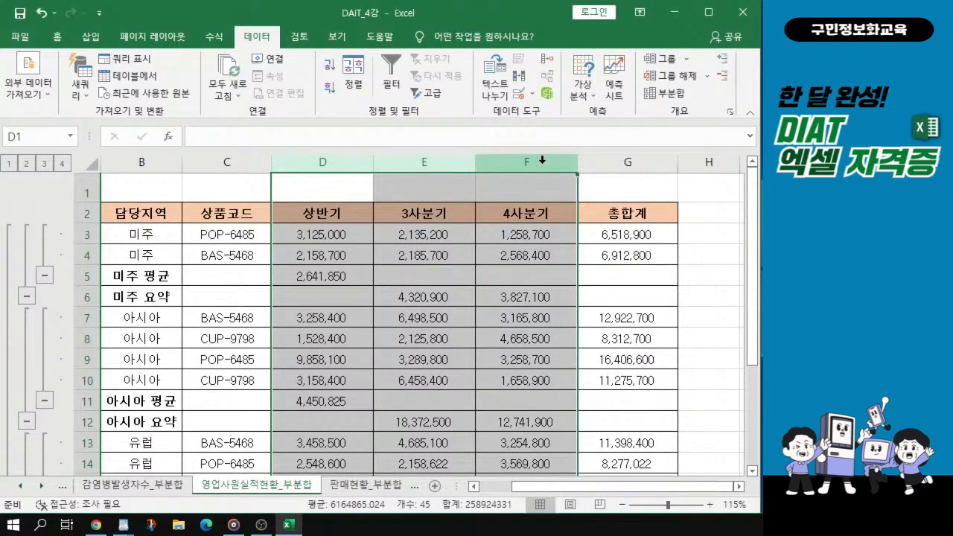
{"action": "left_click", "coordinate": [687, 60]}
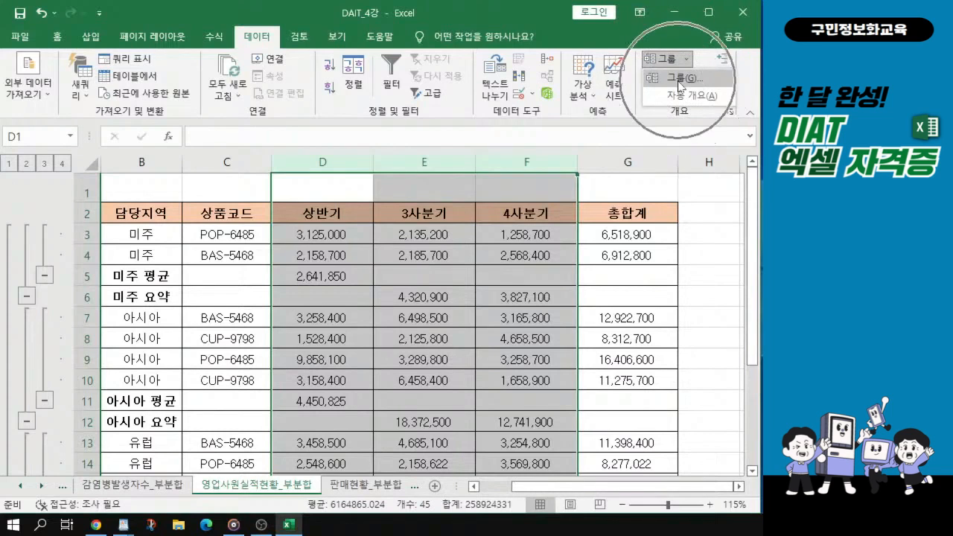
{"action": "left_click", "coordinate": [679, 78]}
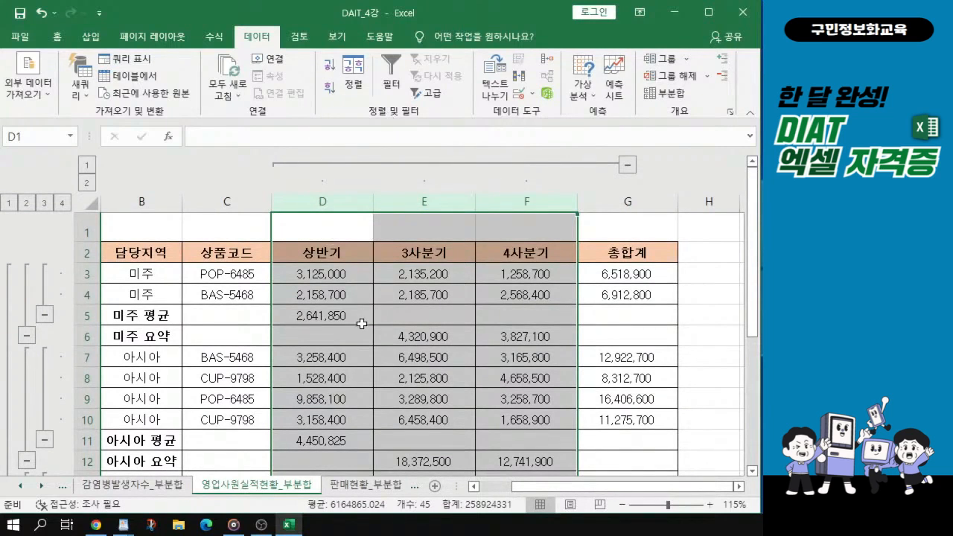
{"action": "left_click", "coordinate": [363, 274]}
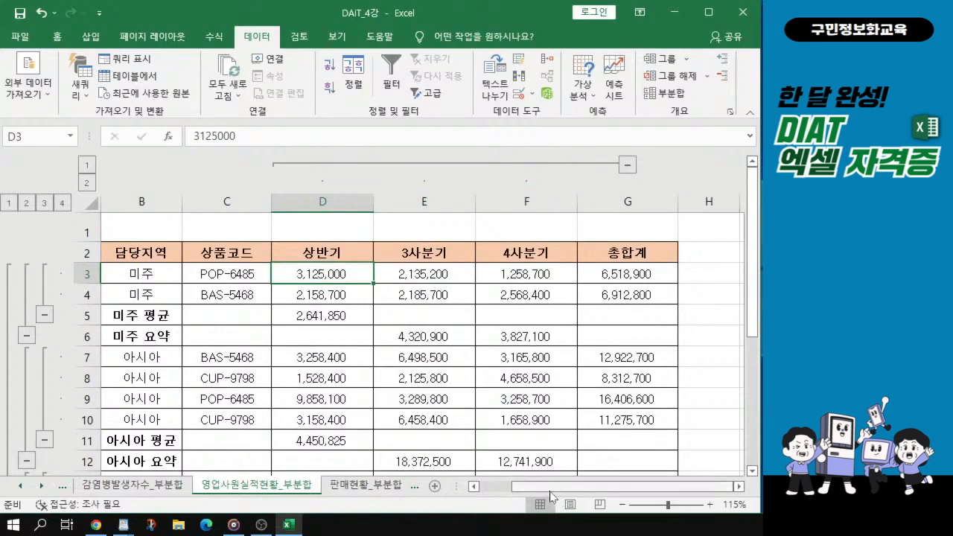
- Open the 판매현황_부분합 sheet and enlarge its view to 130%
{"action": "left_click_drag", "start_coordinate": [551, 488], "coordinate": [519, 488]}
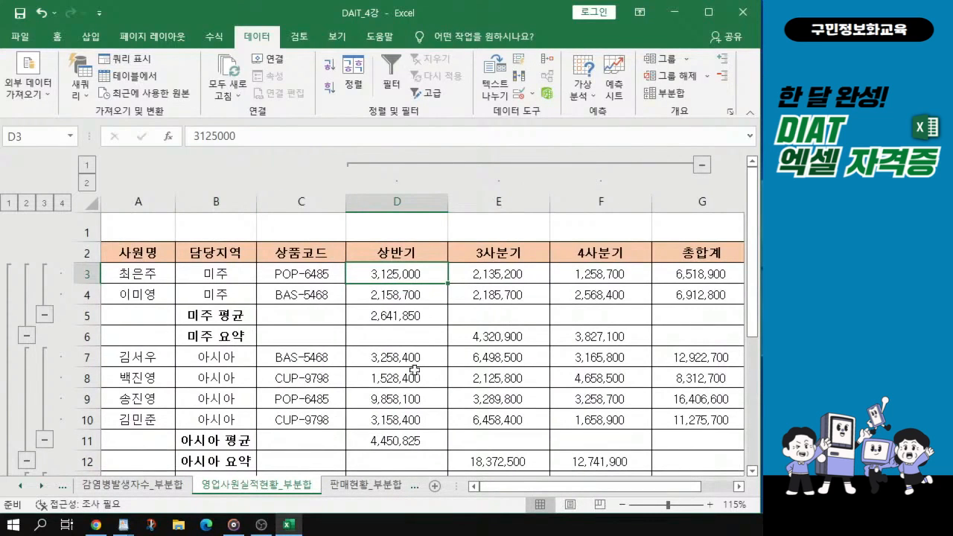
{"action": "key", "text": "alt+Tab"}
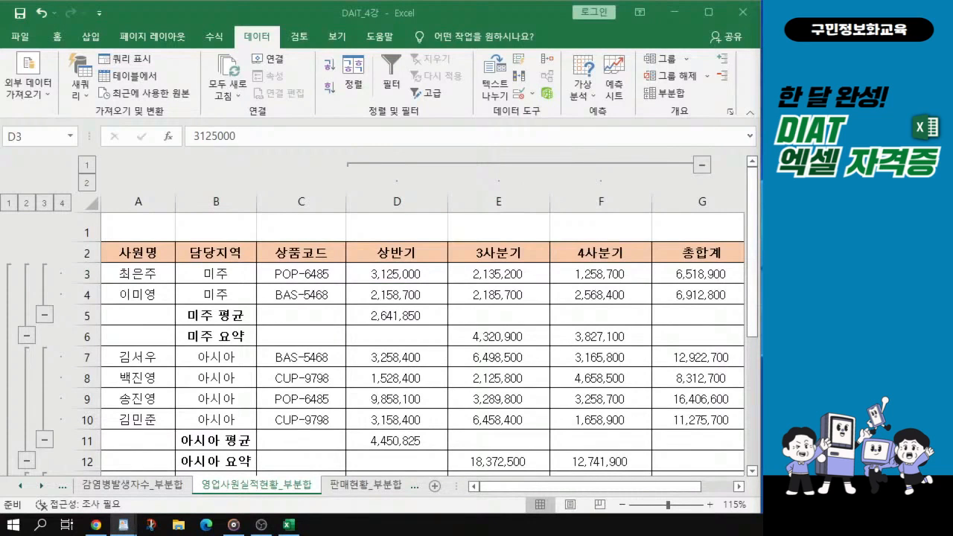
{"action": "left_click", "coordinate": [367, 486]}
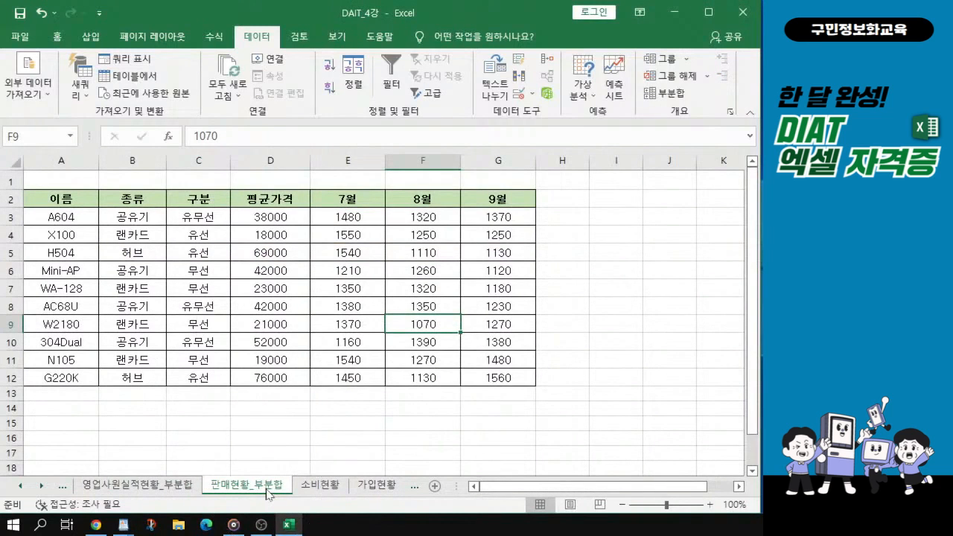
{"action": "key", "text": "alt+Tab"}
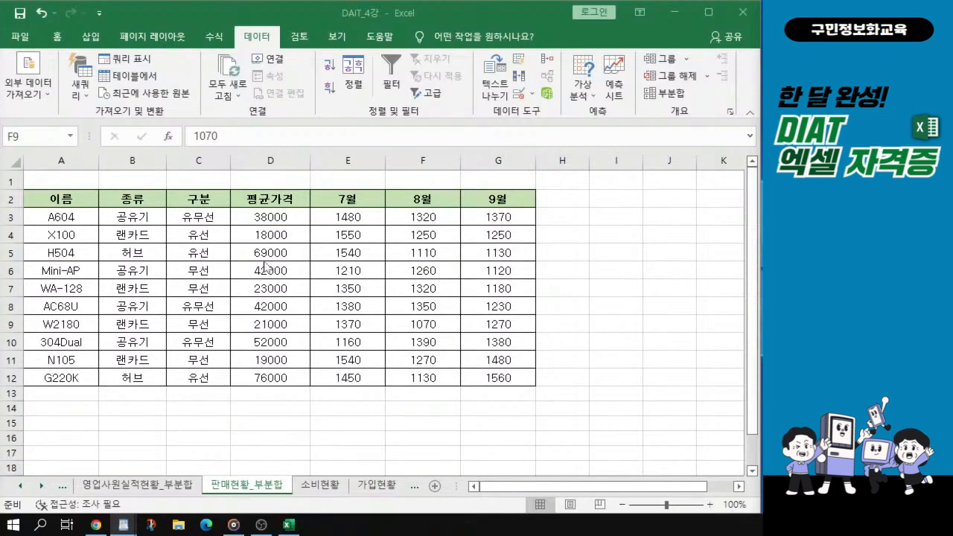
{"action": "scroll", "coordinate": [149, 272], "scroll_direction": "up", "scroll_amount": 1, "text": "ctrl"}
{"action": "scroll", "coordinate": [149, 272], "scroll_direction": "up", "scroll_amount": 1, "text": "ctrl"}
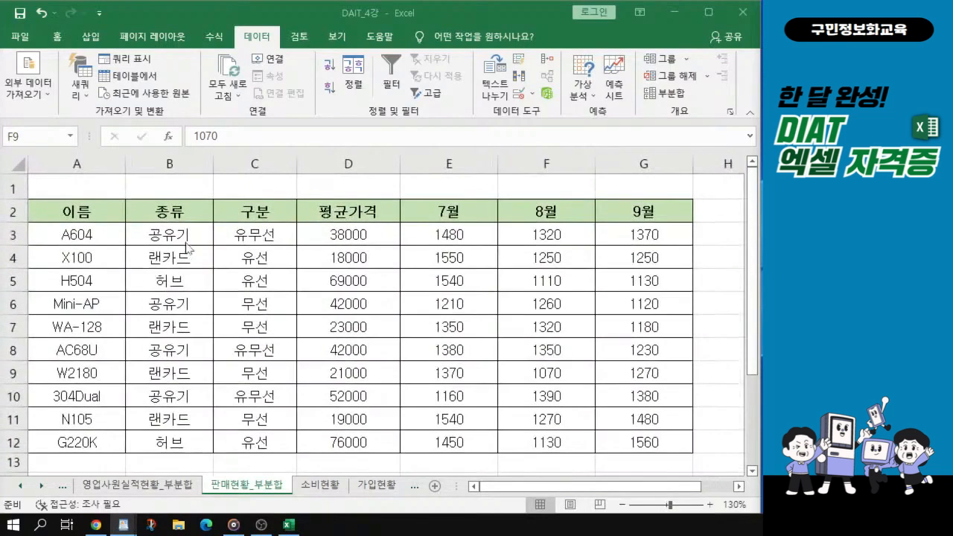
- Sort the sales table by 종류 in ascending order, so that equal product types sit together
{"action": "left_click", "coordinate": [170, 253]}
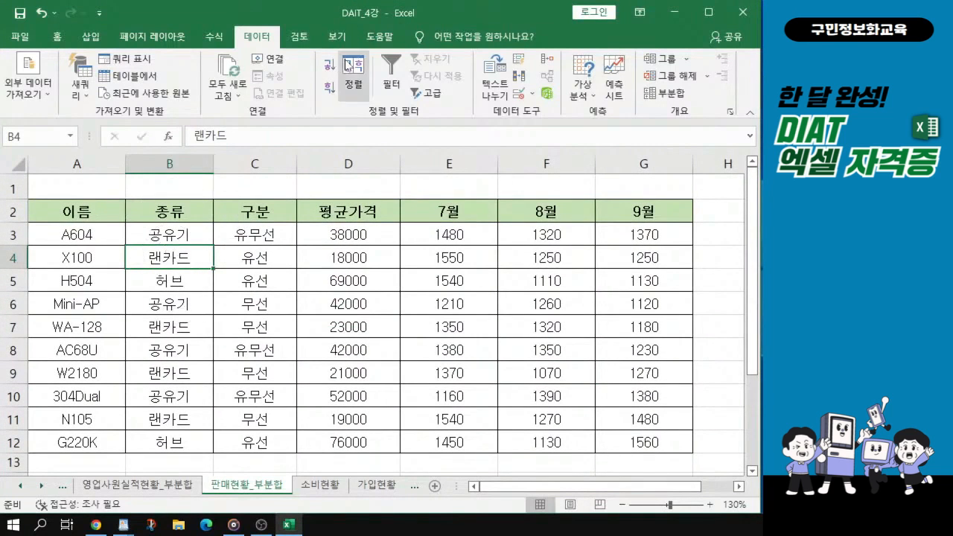
{"action": "key", "text": "ctrl+1"}
{"action": "left_click", "coordinate": [331, 131]}
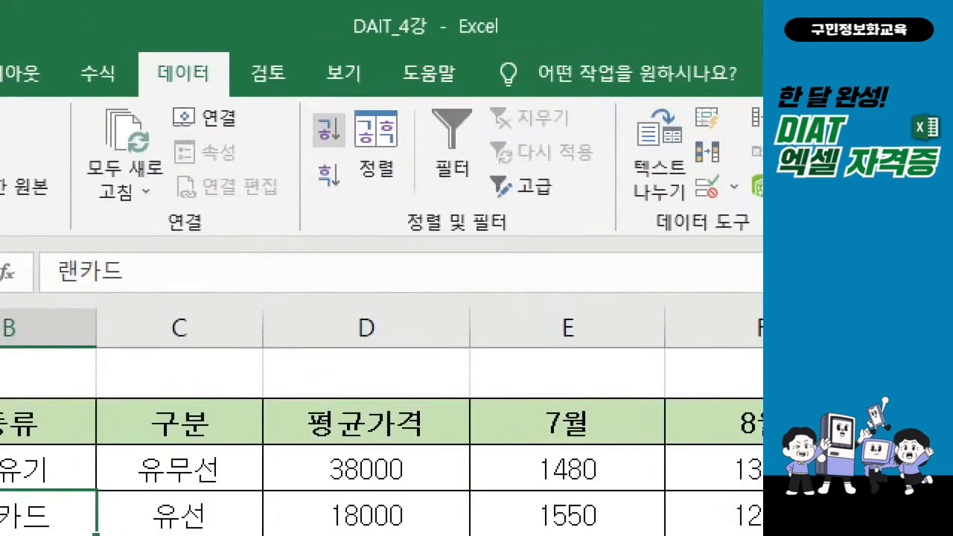
{"action": "mouse_move", "coordinate": [52, 448]}
{"action": "left_mouse_down"}
{"action": "mouse_move", "coordinate": [56, 480]}
{"action": "mouse_move", "coordinate": [101, 406]}
{"action": "left_mouse_up"}
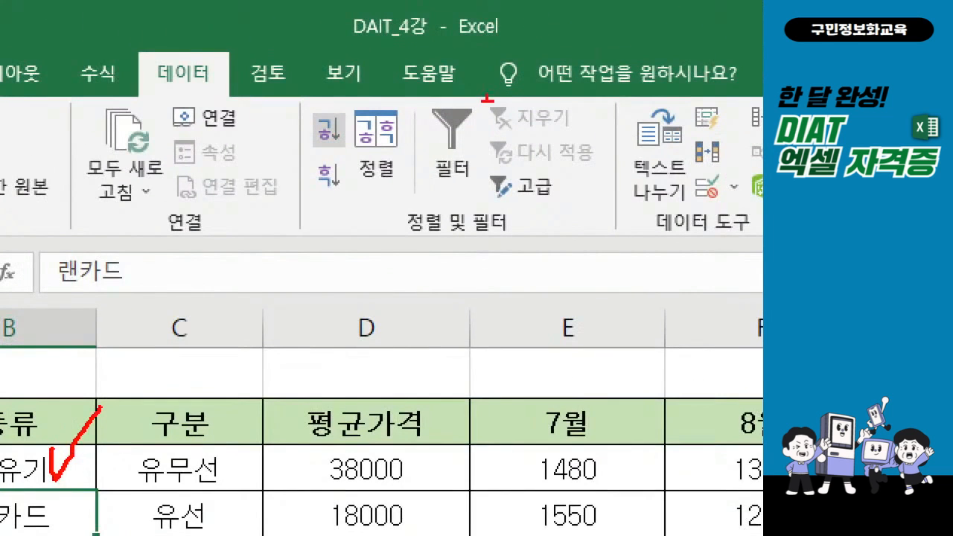
{"action": "left_click_drag", "start_coordinate": [302, 98], "coordinate": [323, 151]}
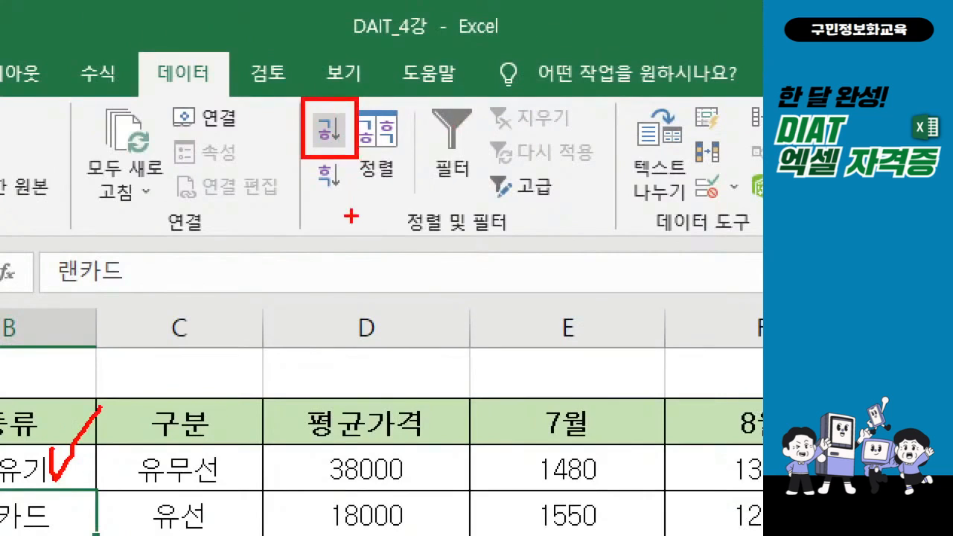
{"action": "left_click_drag", "start_coordinate": [166, 47], "coordinate": [202, 28]}
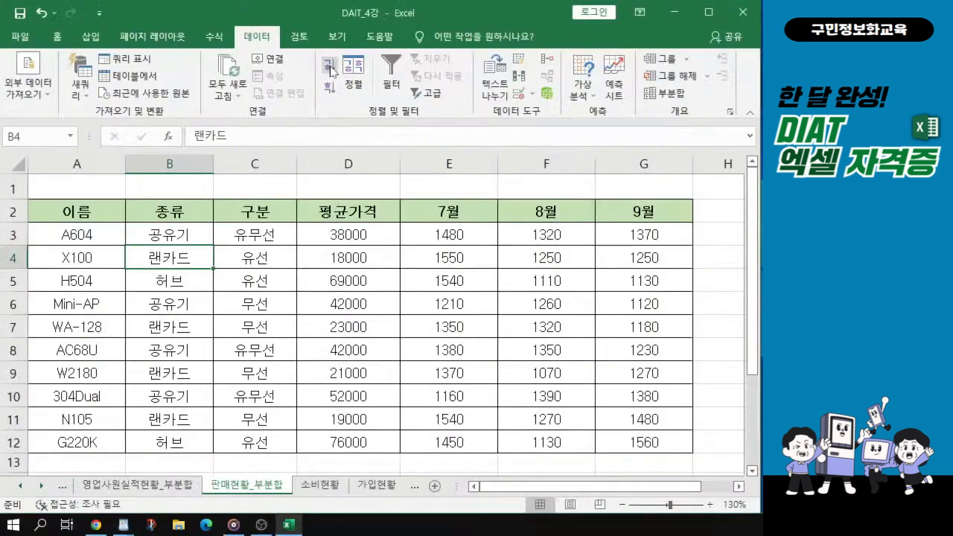
{"action": "left_click", "coordinate": [329, 131]}
{"action": "left_click_drag", "start_coordinate": [190, 237], "coordinate": [203, 344]}
{"action": "left_click", "coordinate": [168, 386]}
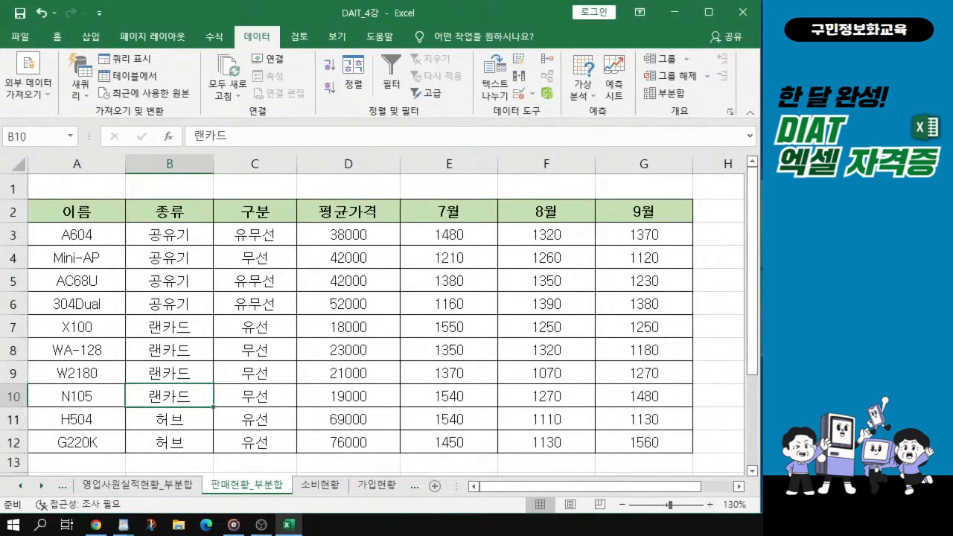
- Start a subtotal on the sorted sales table, with 종류 as the grouping item
{"action": "key", "text": "alt+Tab"}
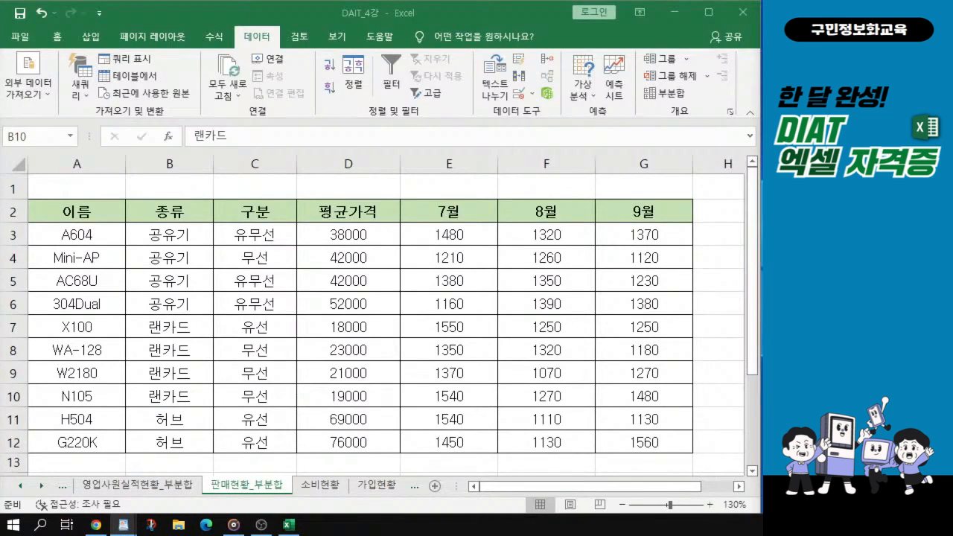
{"action": "left_click", "coordinate": [430, 289]}
{"action": "key", "text": "ctrl"}
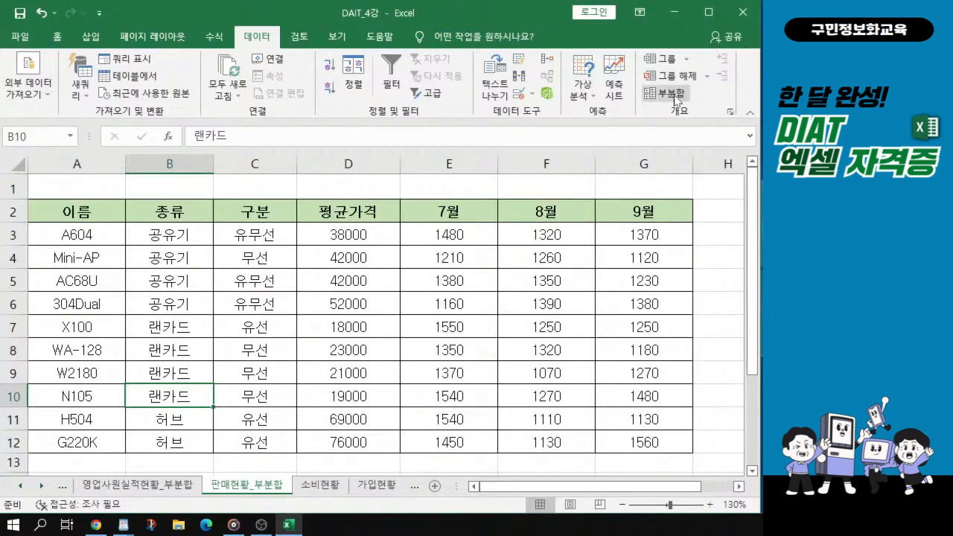
{"action": "key", "text": "ctrl"}
{"action": "key", "text": "ctrl"}
{"action": "key", "text": "ctrl"}
{"action": "key", "text": "ctrl"}
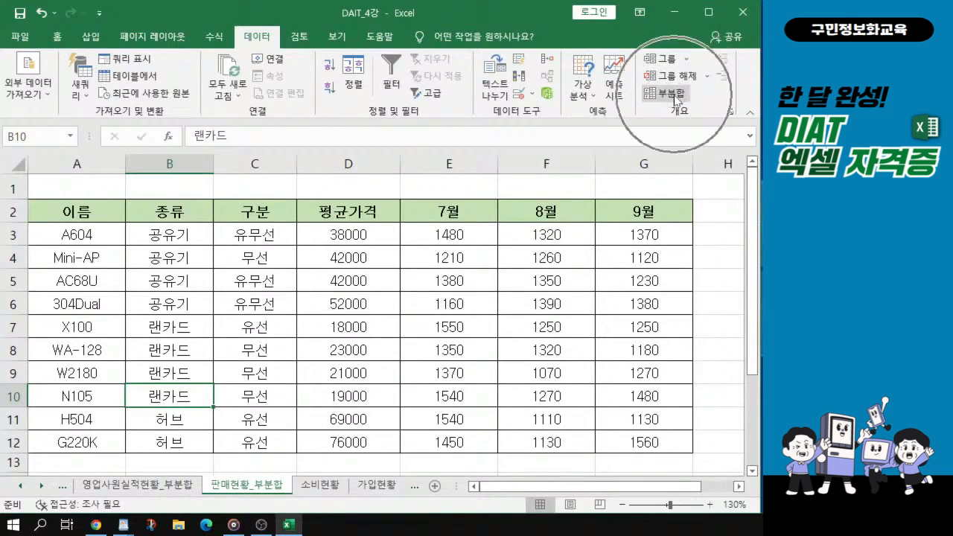
{"action": "left_click", "coordinate": [674, 96]}
{"action": "key", "text": "ctrl"}
{"action": "key", "text": "ctrl"}
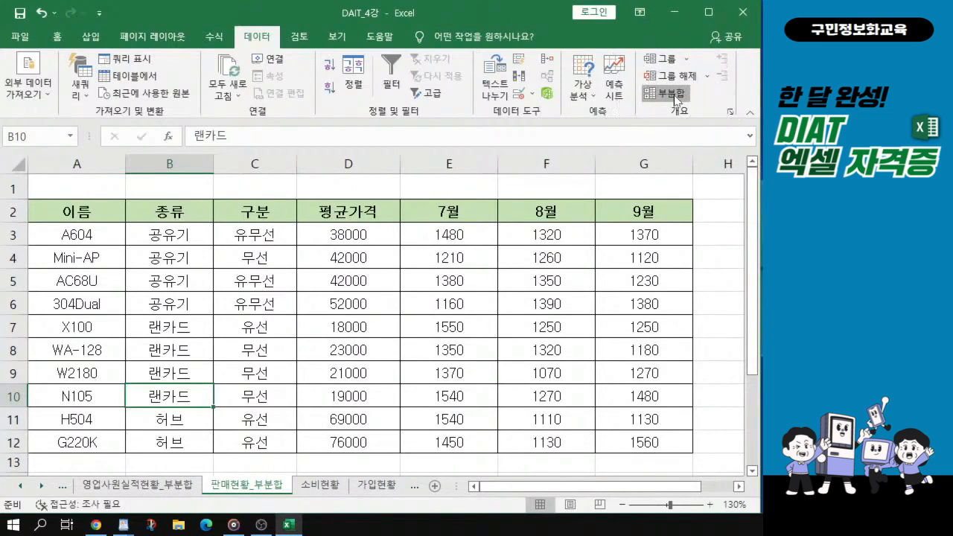
{"action": "left_click", "coordinate": [674, 96]}
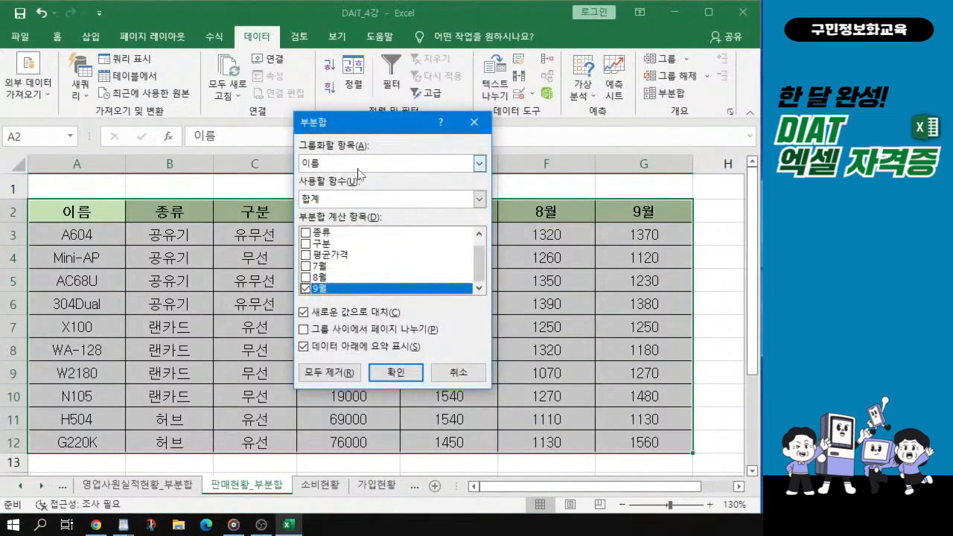
{"action": "left_click", "coordinate": [408, 163]}
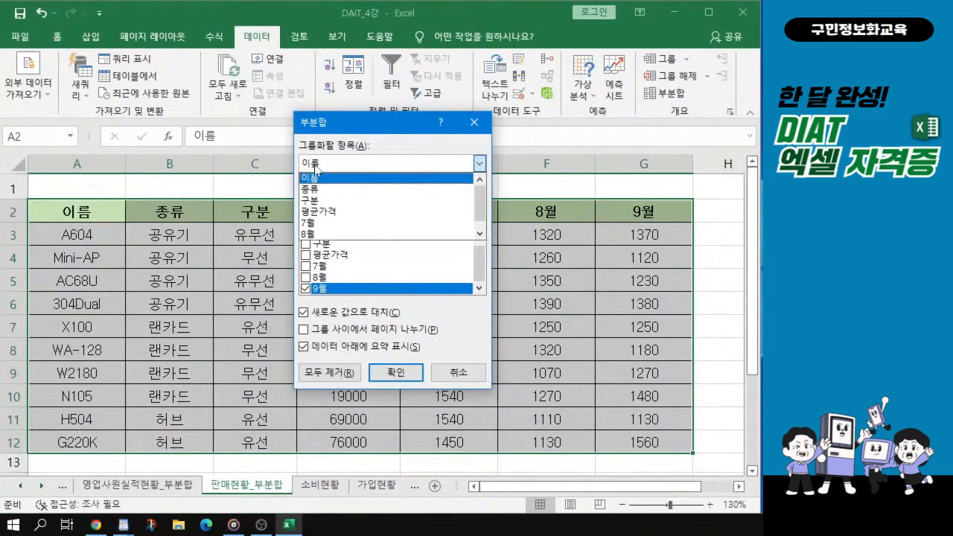
{"action": "key", "text": "ctrl"}
{"action": "key", "text": "ctrl"}
{"action": "key", "text": "ctrl"}
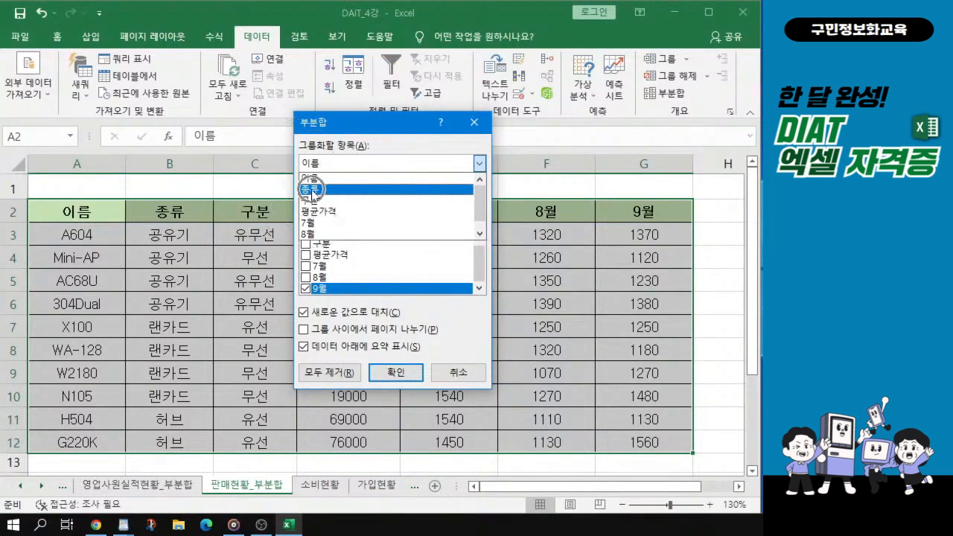
{"action": "left_click", "coordinate": [313, 192]}
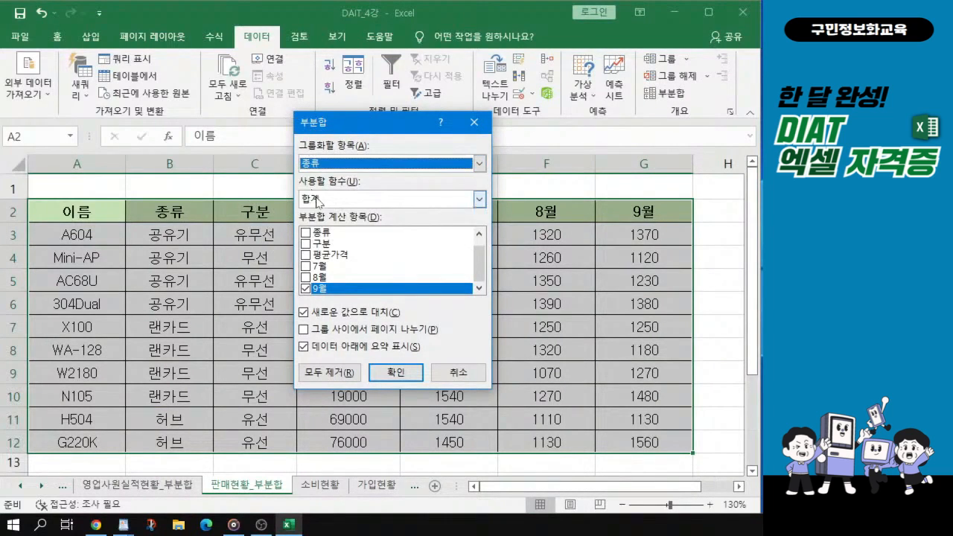
- Set the subtotal's function to 평균
{"action": "key", "text": "ctrl"}
{"action": "left_click", "coordinate": [320, 199]}
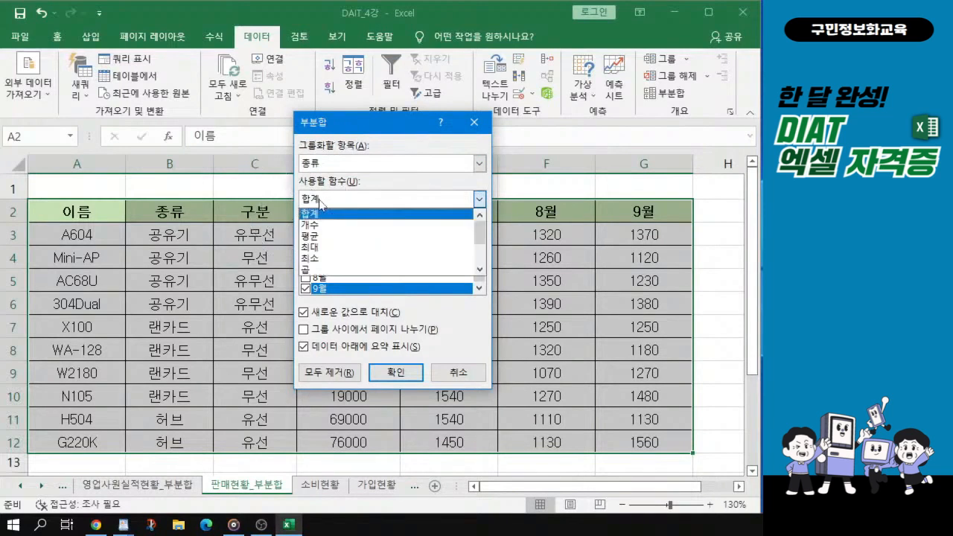
{"action": "key", "text": "ctrl"}
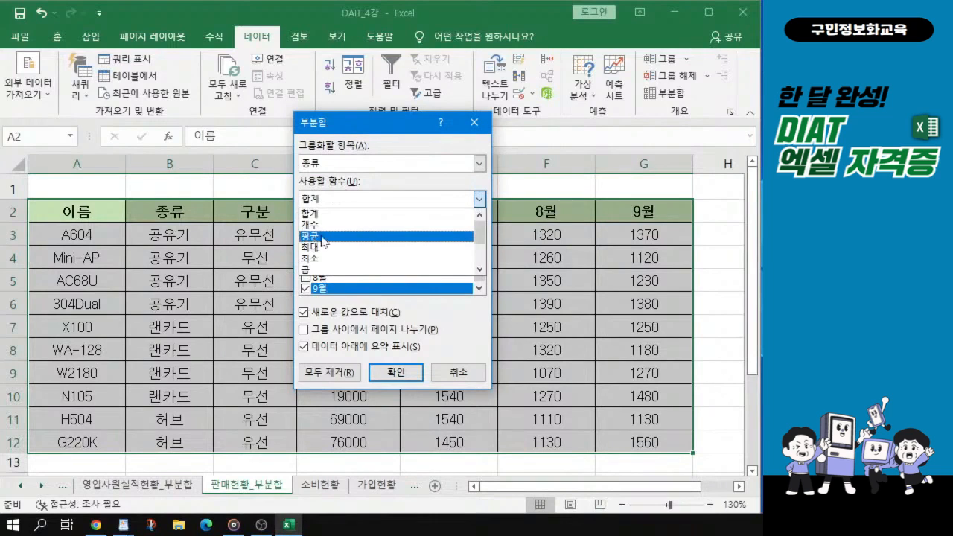
{"action": "key", "text": "ctrl"}
{"action": "left_click", "coordinate": [322, 237]}
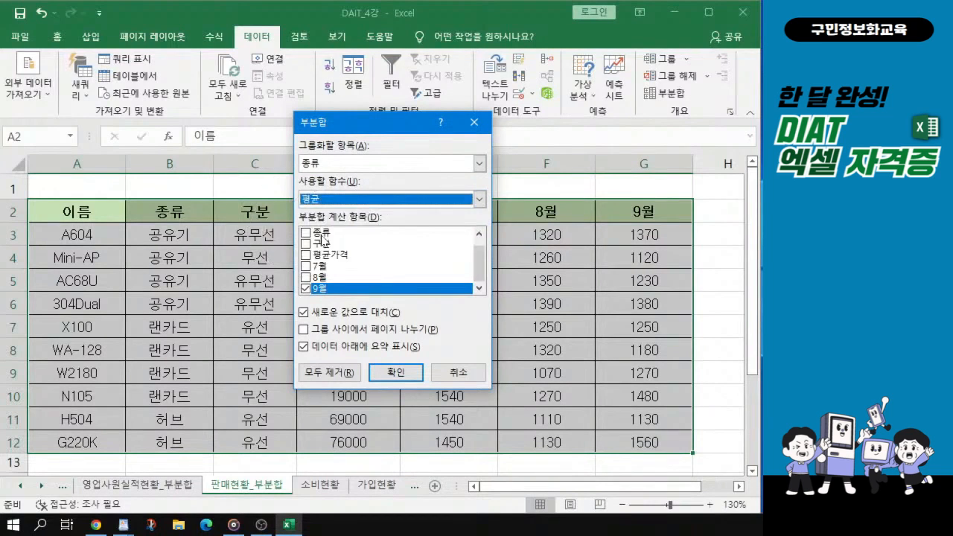
- Choose 7월 and 8월 as the subtotal's calculated items, exclude 9월, and apply the subtotal
{"action": "left_click", "coordinate": [305, 266]}
{"action": "left_click", "coordinate": [305, 277]}
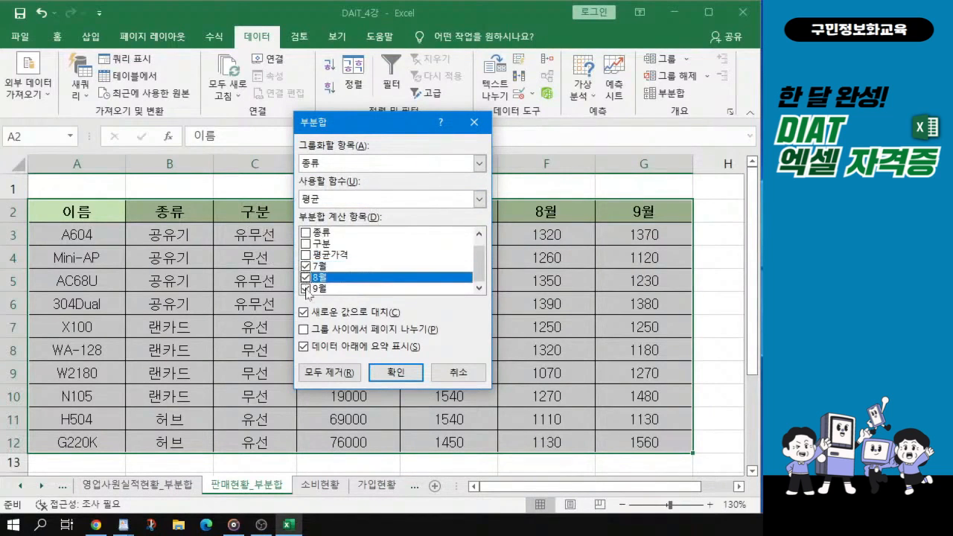
{"action": "left_click", "coordinate": [305, 288]}
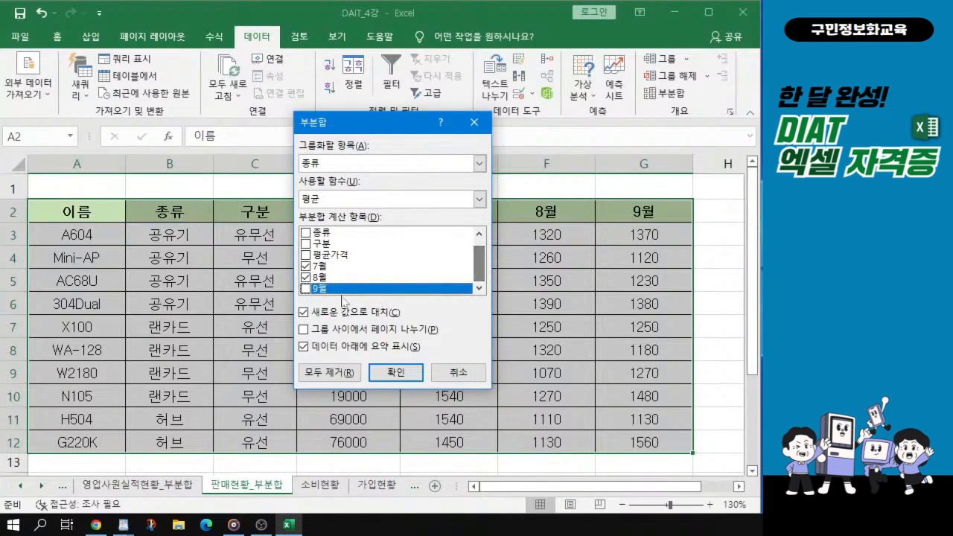
{"action": "key", "text": "ctrl"}
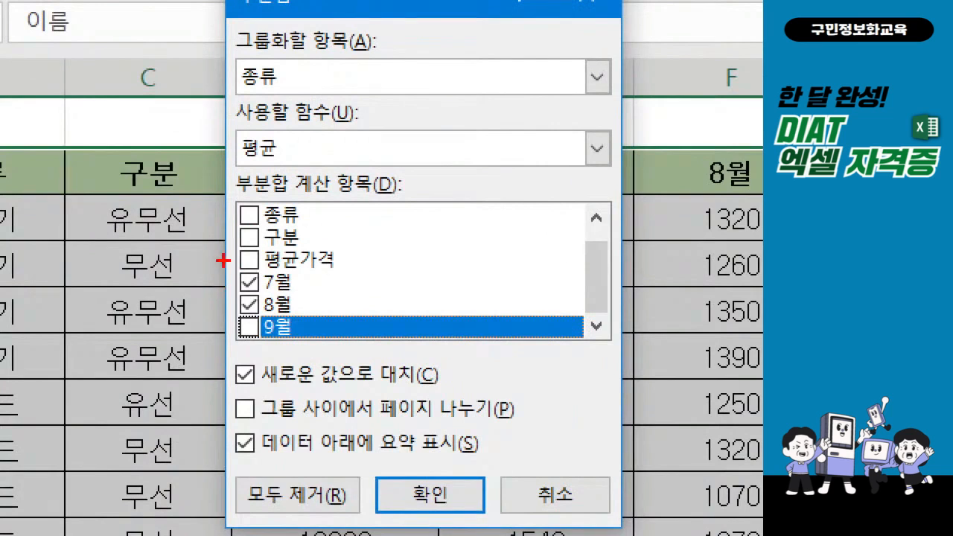
{"action": "mouse_move", "coordinate": [296, 255]}
{"action": "left_mouse_down"}
{"action": "mouse_move", "coordinate": [331, 284]}
{"action": "mouse_move", "coordinate": [328, 353]}
{"action": "left_mouse_up"}
{"action": "left_click_drag", "start_coordinate": [327, 307], "coordinate": [362, 353]}
{"action": "mouse_move", "coordinate": [217, 124]}
{"action": "left_mouse_down"}
{"action": "mouse_move", "coordinate": [241, 153]}
{"action": "mouse_move", "coordinate": [305, 175]}
{"action": "left_mouse_up"}
{"action": "left_click_drag", "start_coordinate": [208, 54], "coordinate": [316, 99]}
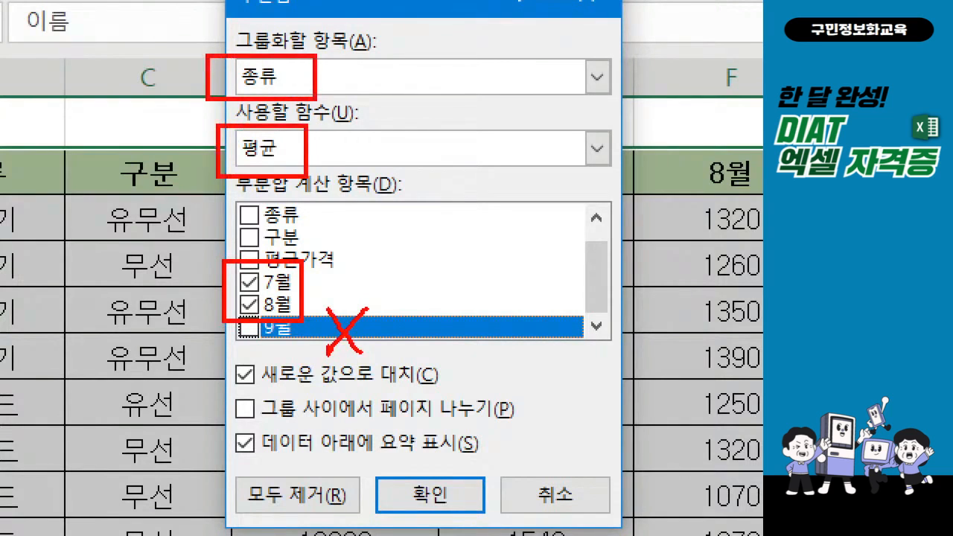
{"action": "mouse_move", "coordinate": [333, 59]}
{"action": "left_mouse_down"}
{"action": "mouse_move", "coordinate": [341, 79]}
{"action": "mouse_move", "coordinate": [381, 36]}
{"action": "left_mouse_up"}
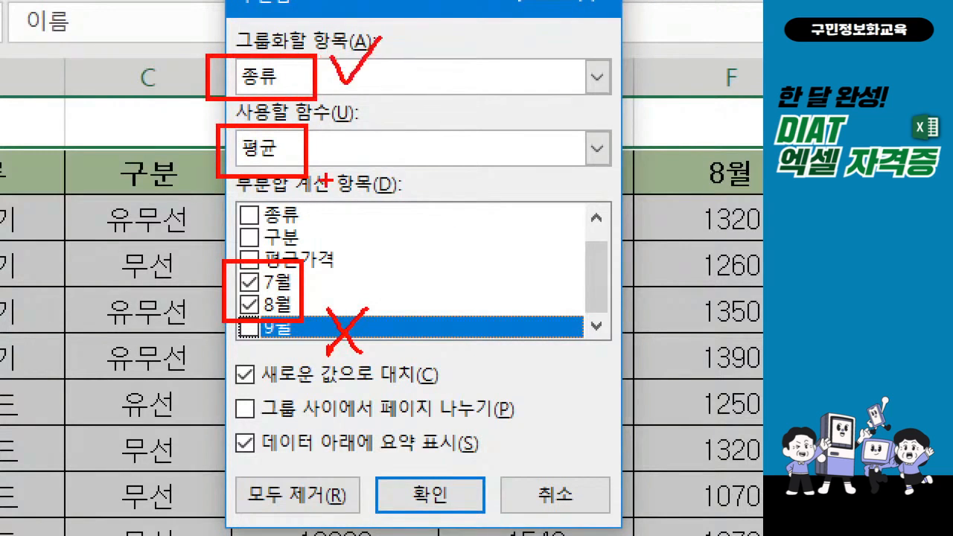
{"action": "left_click_drag", "start_coordinate": [327, 136], "coordinate": [385, 111]}
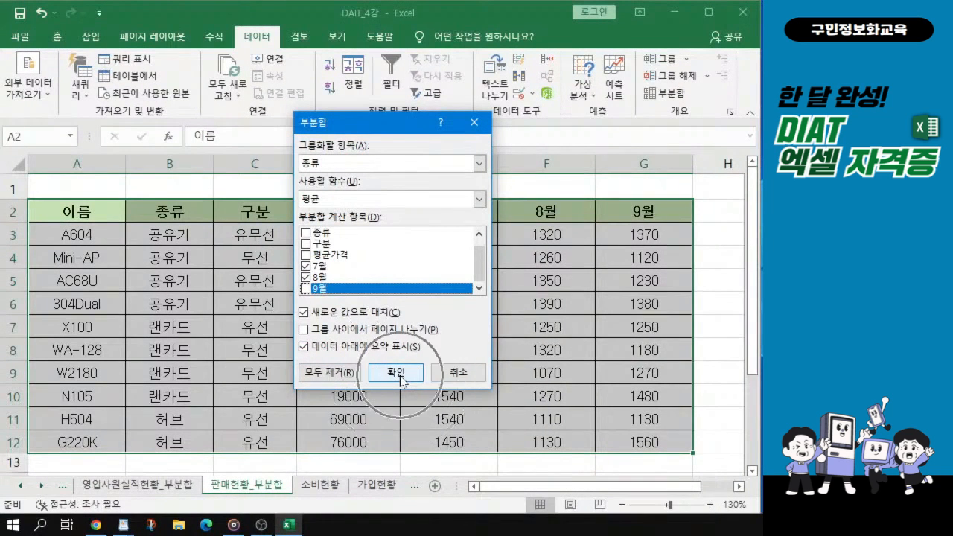
{"action": "left_click", "coordinate": [399, 376]}
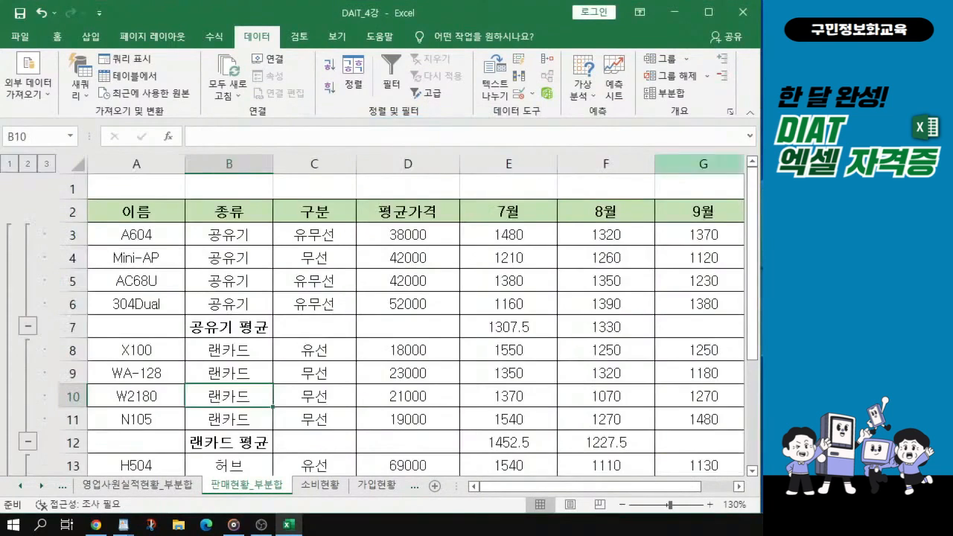
- Start a second subtotal on the sales table, grouped by 종류, and set its function to 최대
{"action": "key", "text": "alt+Tab"}
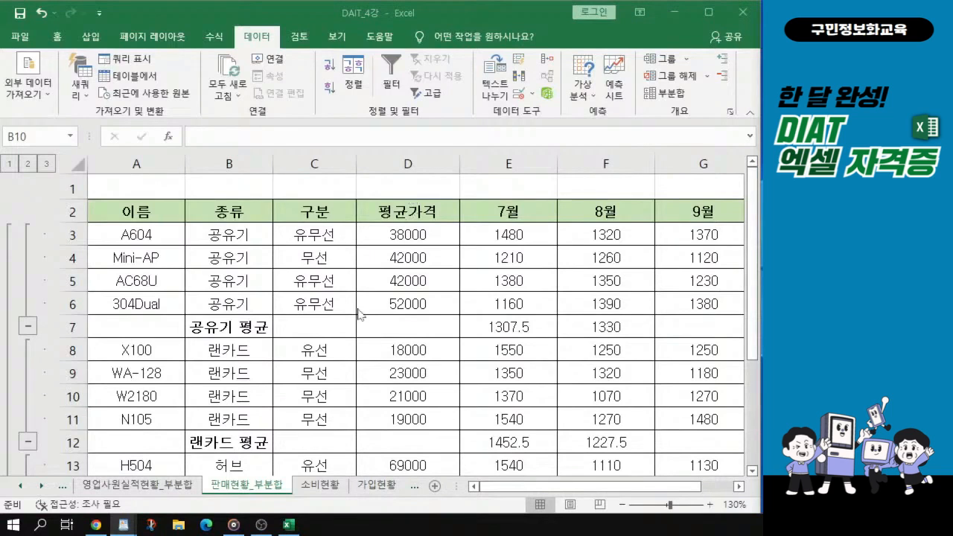
{"action": "key", "text": "alt+Tab"}
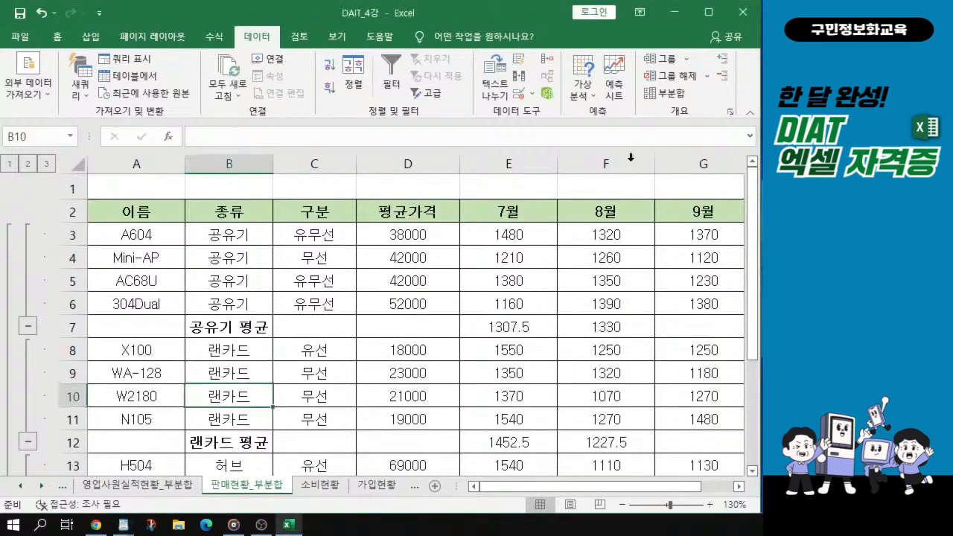
{"action": "left_click", "coordinate": [671, 95]}
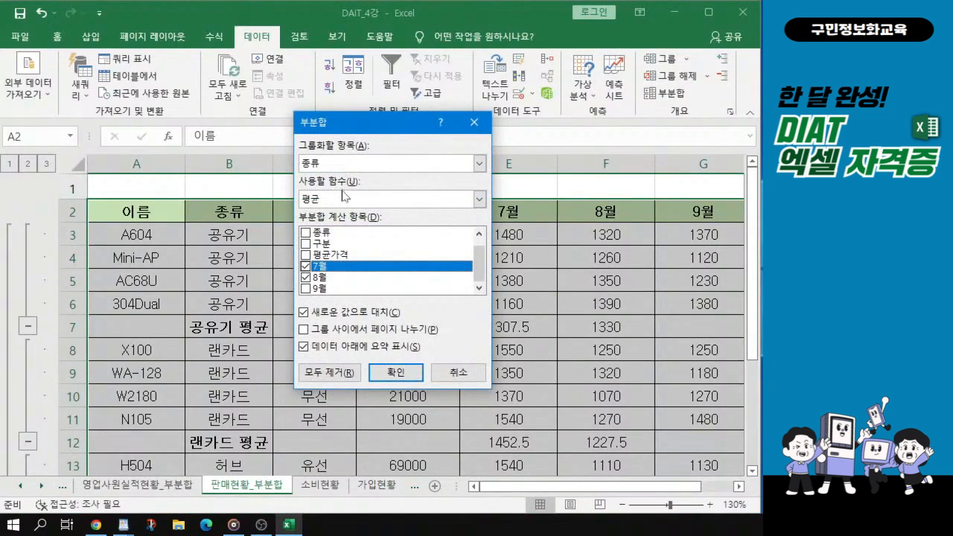
{"action": "left_click", "coordinate": [315, 199]}
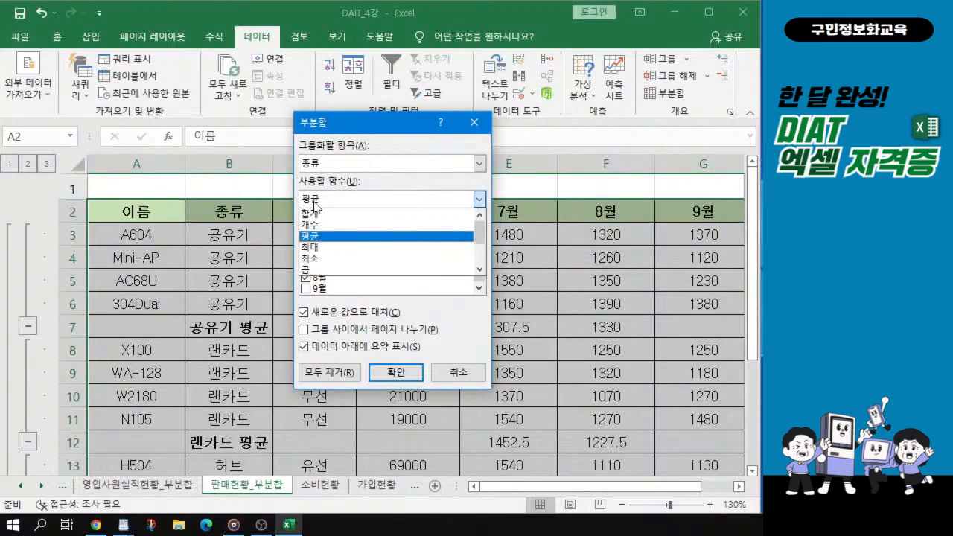
{"action": "left_click", "coordinate": [311, 250]}
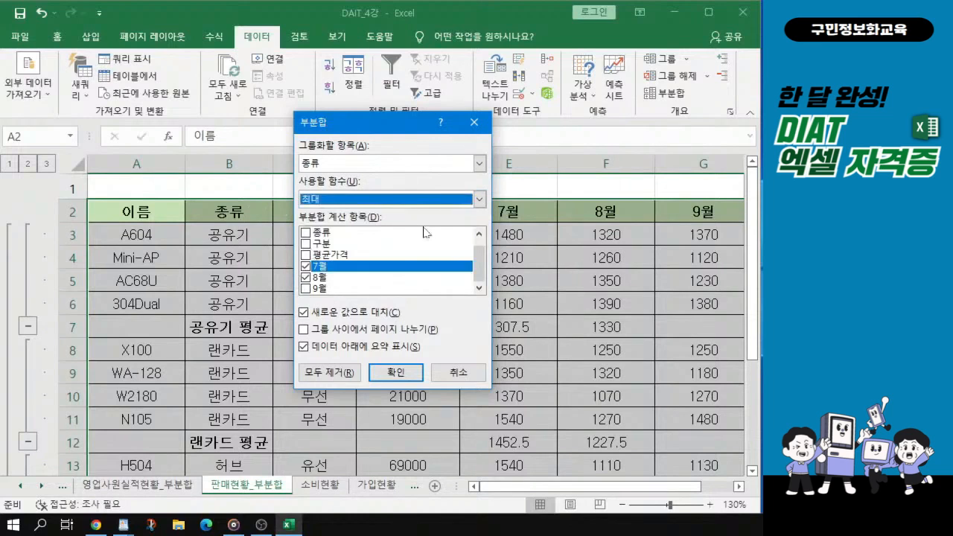
- Make 9월 the only calculated item, turn off 새로운 값으로 대치, and apply the subtotal
{"action": "left_click", "coordinate": [305, 289]}
{"action": "left_click", "coordinate": [304, 278]}
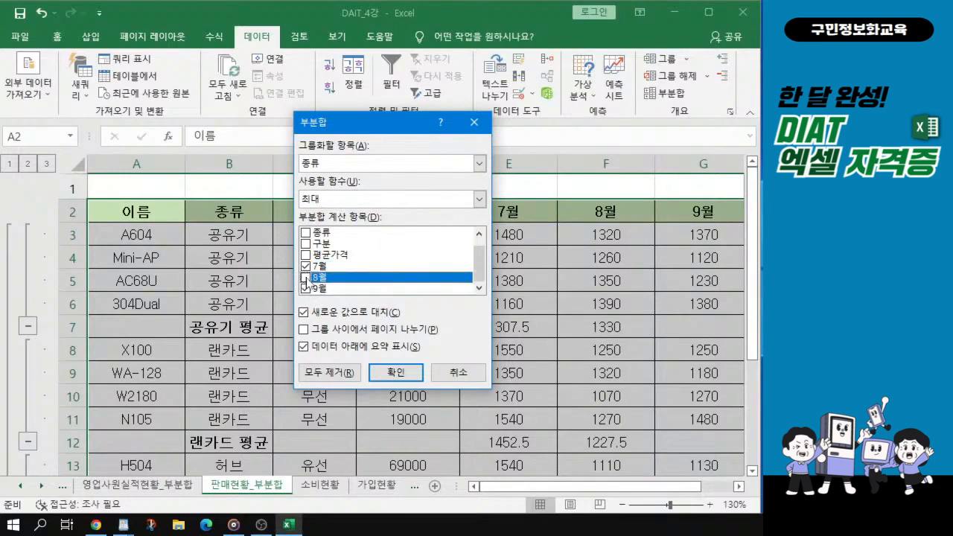
{"action": "left_click", "coordinate": [305, 266]}
{"action": "left_click", "coordinate": [303, 313]}
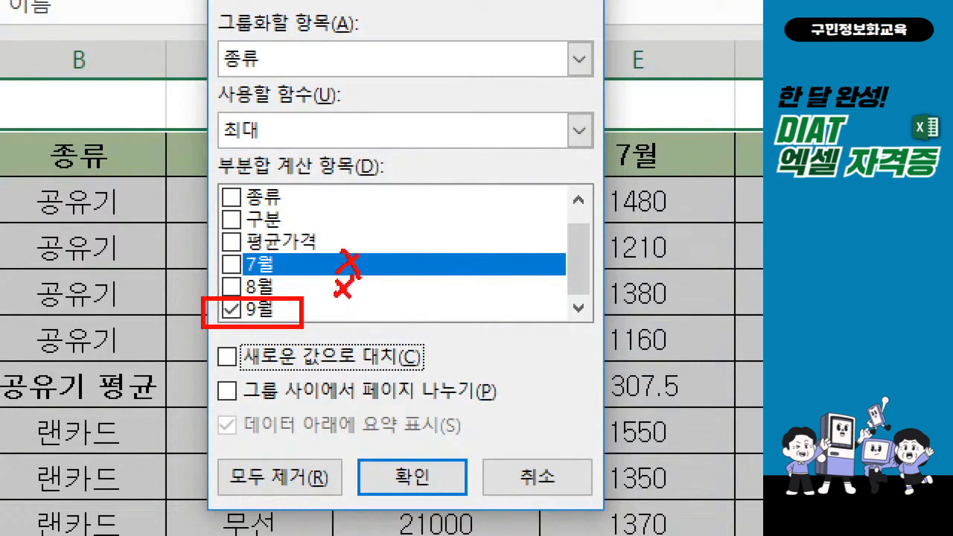
{"action": "mouse_move", "coordinate": [198, 333]}
{"action": "left_mouse_down"}
{"action": "mouse_move", "coordinate": [286, 381]}
{"action": "mouse_move", "coordinate": [439, 378]}
{"action": "left_mouse_up"}
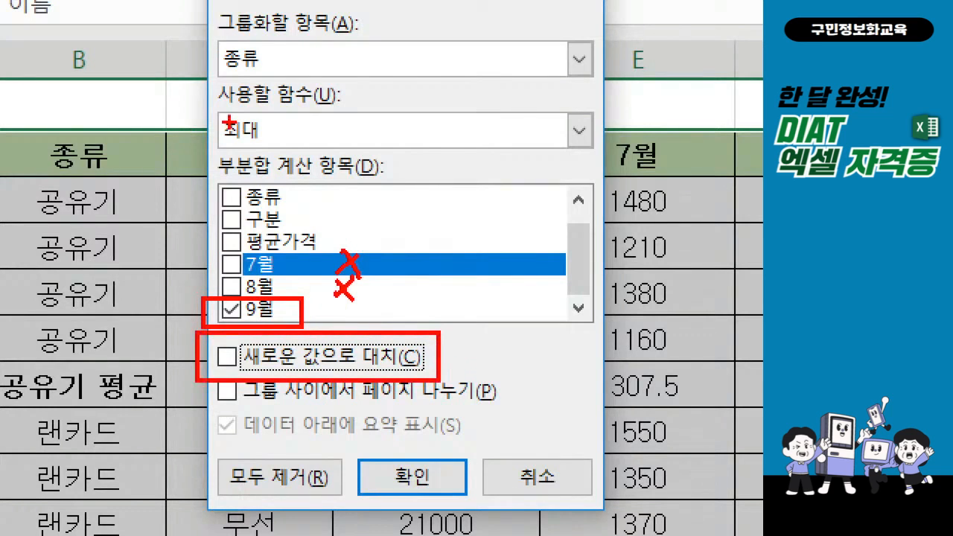
{"action": "left_click_drag", "start_coordinate": [206, 106], "coordinate": [277, 155]}
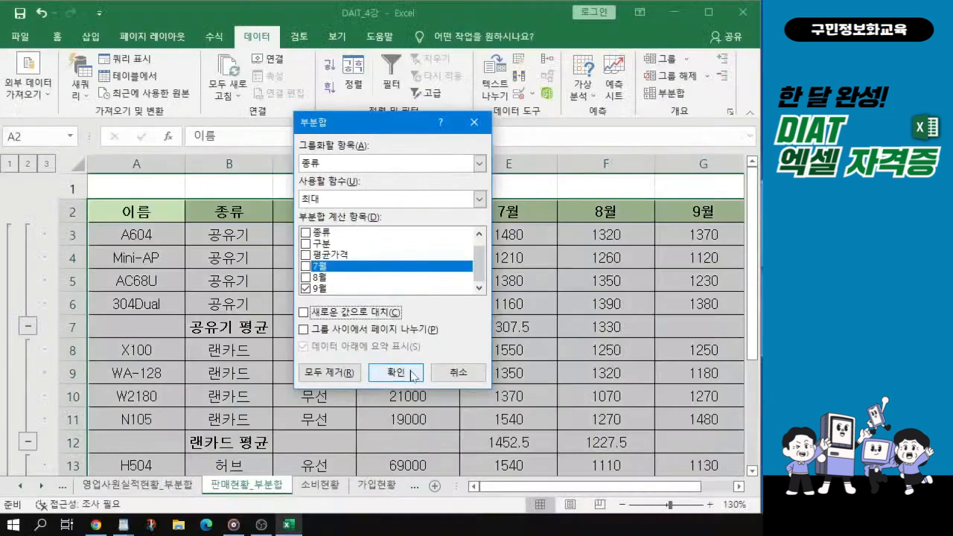
{"action": "left_click", "coordinate": [424, 477]}
{"action": "left_click", "coordinate": [403, 372]}
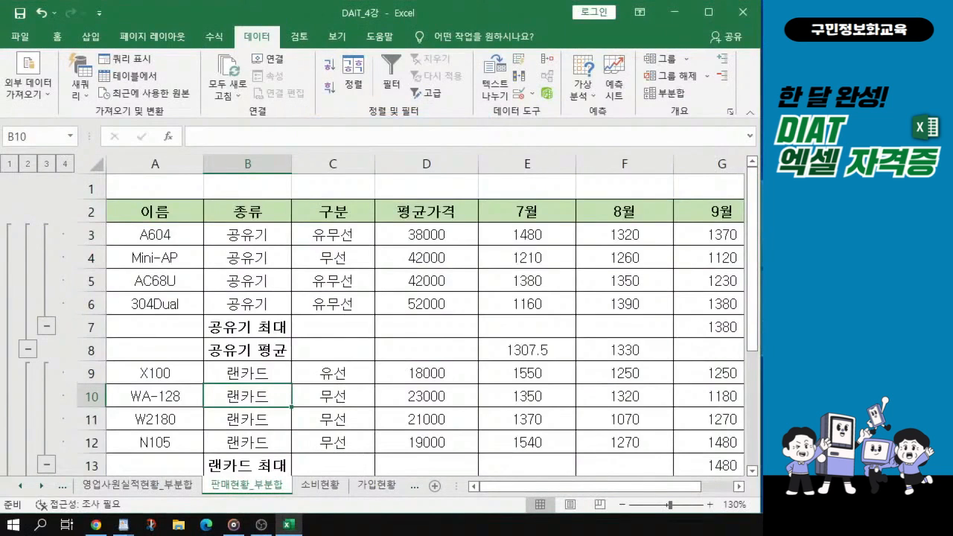
{"action": "key", "text": "alt+Tab"}
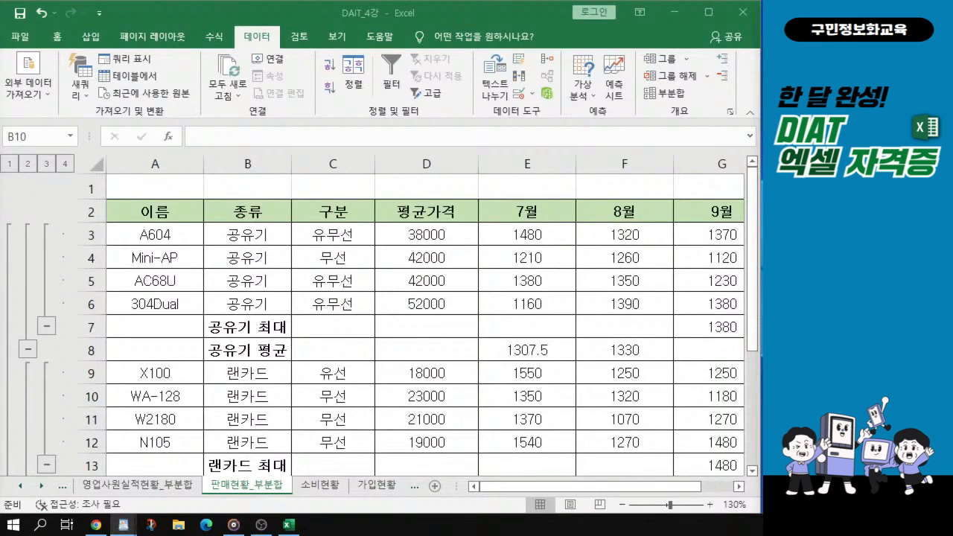
{"action": "left_click", "coordinate": [430, 234]}
{"action": "left_click", "coordinate": [432, 235]}
{"action": "left_click", "coordinate": [432, 234]}
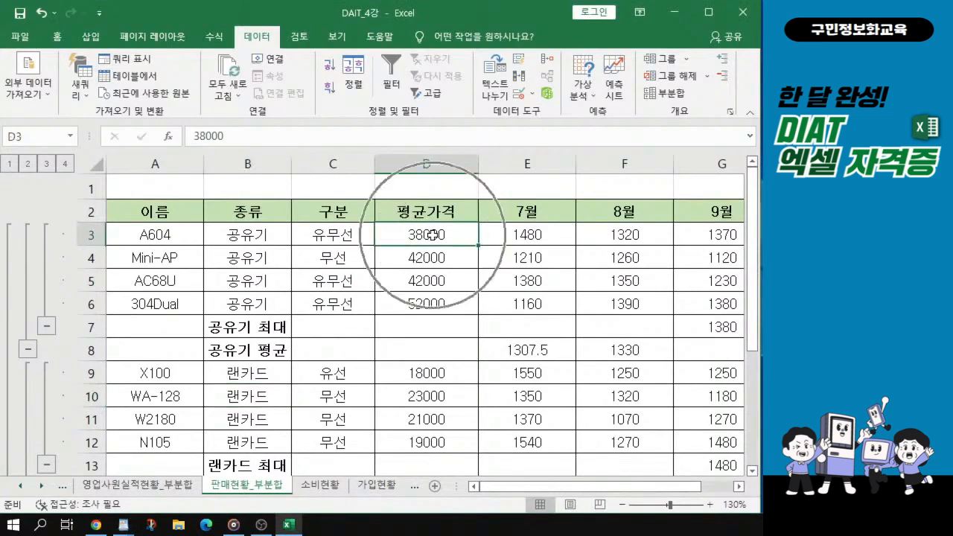
{"action": "left_click_drag", "start_coordinate": [431, 234], "coordinate": [716, 417]}
{"action": "scroll", "coordinate": [617, 265], "scroll_direction": "down", "scroll_amount": 1}
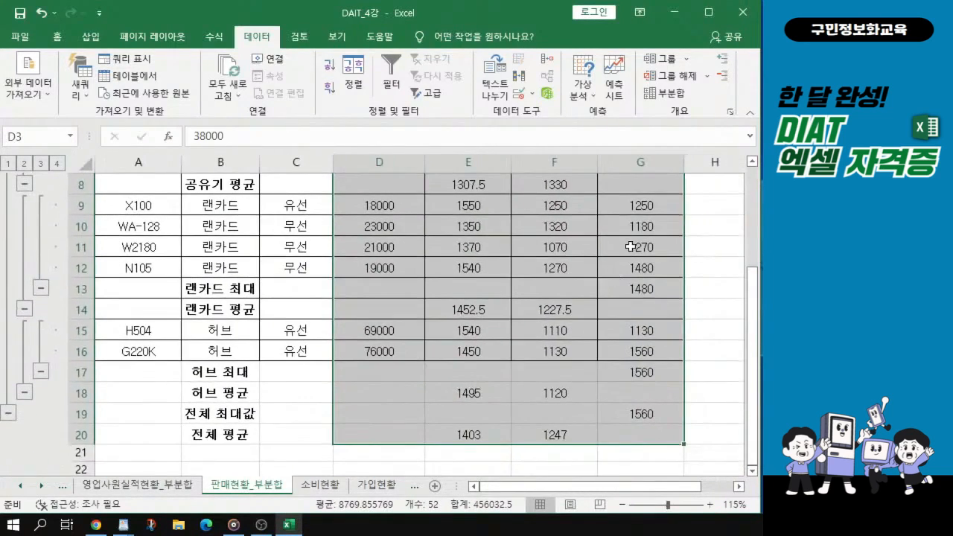
{"action": "scroll", "coordinate": [627, 246], "scroll_direction": "up", "scroll_amount": 2}
{"action": "scroll", "coordinate": [627, 246], "scroll_direction": "up", "scroll_amount": 1}
{"action": "key", "text": "ctrl+q"}
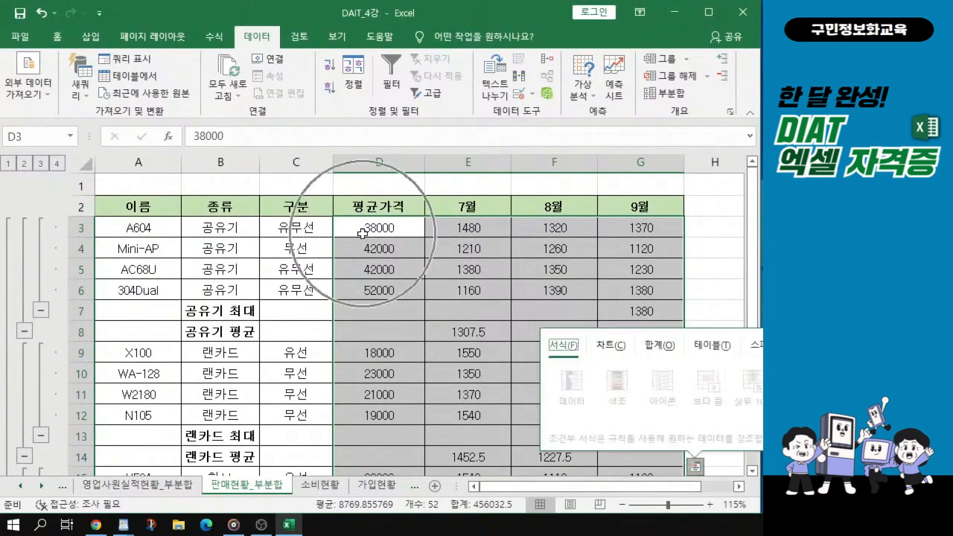
- Format D3:G20, from 평균가격 to 9월, in the 숫자 category with the 1000 단위 구분 기호 enabled
{"action": "left_click_drag", "start_coordinate": [383, 229], "coordinate": [638, 436]}
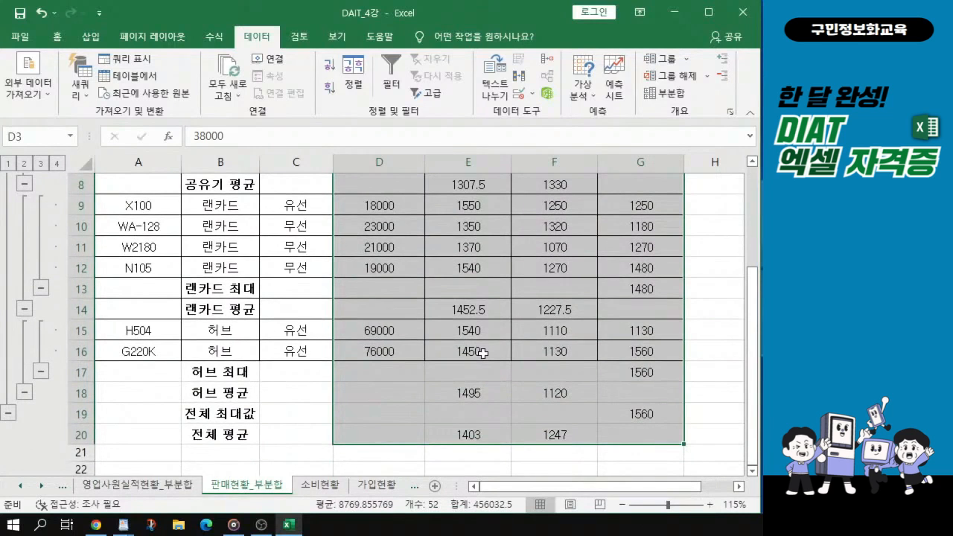
{"action": "key", "text": "ctrl+1"}
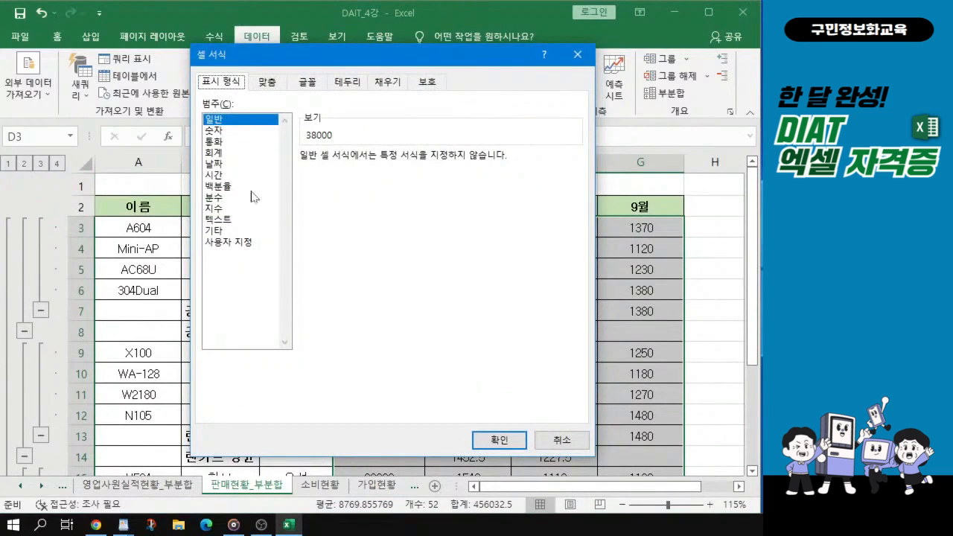
{"action": "left_click", "coordinate": [213, 131]}
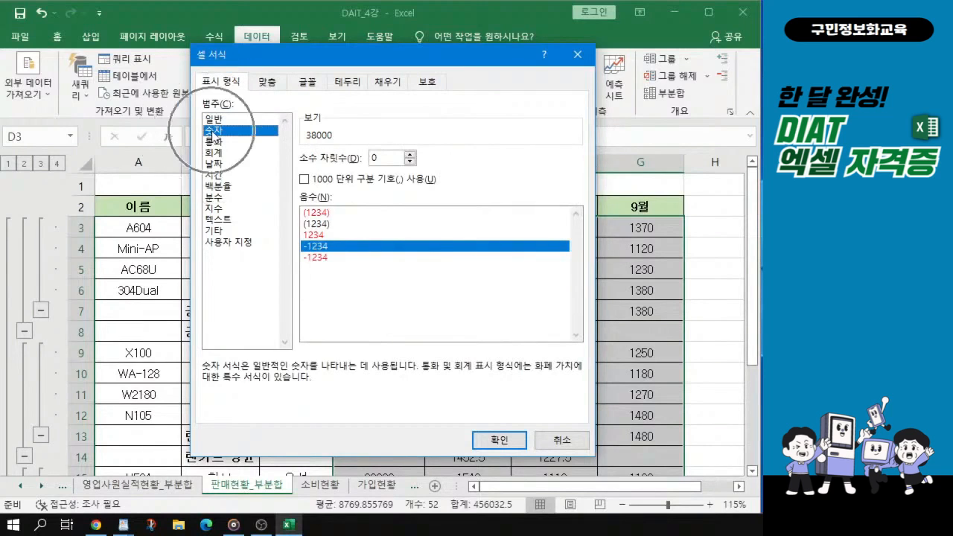
{"action": "left_click", "coordinate": [304, 179]}
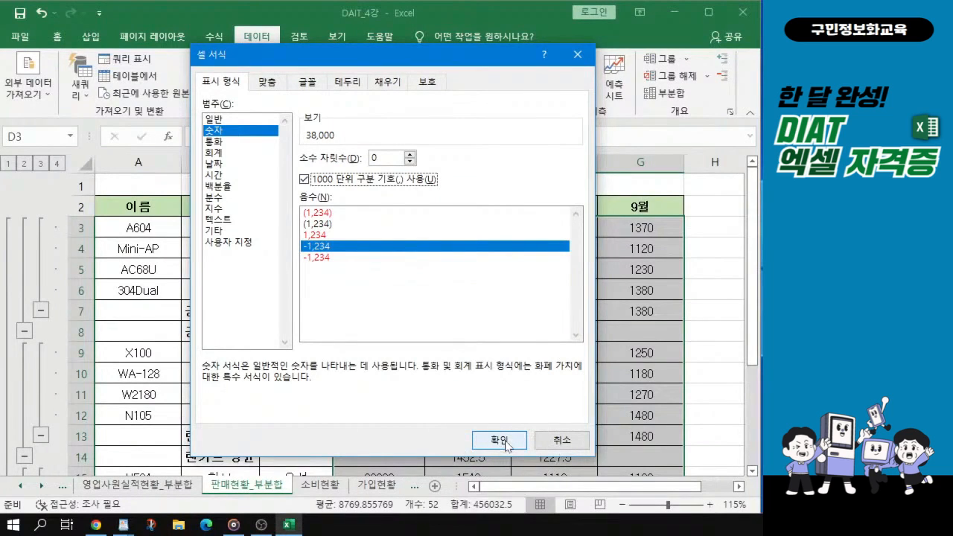
{"action": "left_click", "coordinate": [498, 440]}
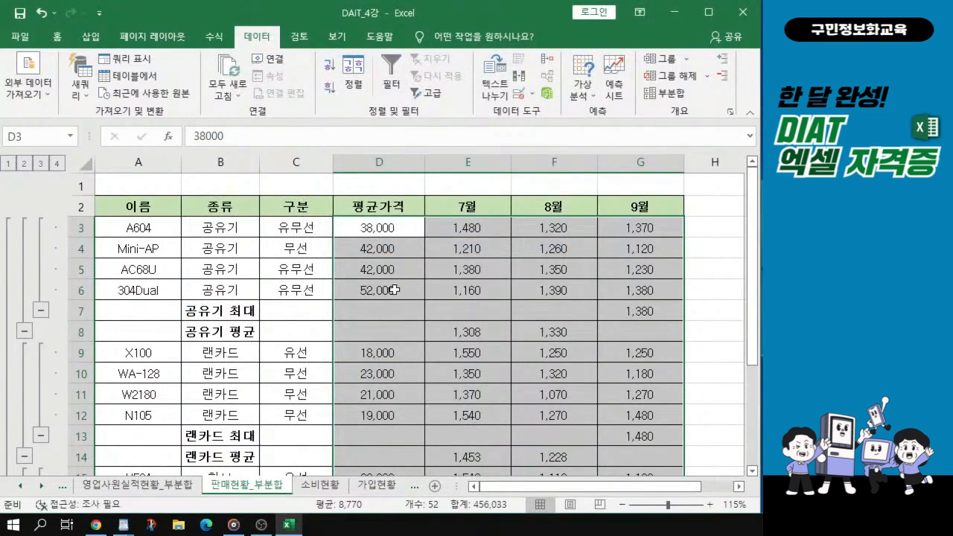
{"action": "left_click", "coordinate": [387, 262]}
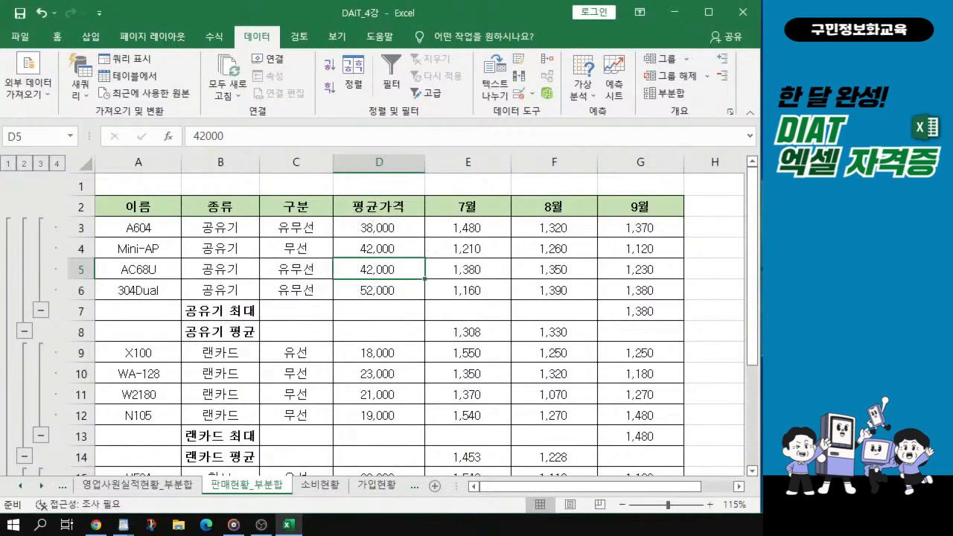
- Group columns E to G, which hold 7월, 8월 and 9월, into an outline
{"action": "key", "text": "alt+Tab"}
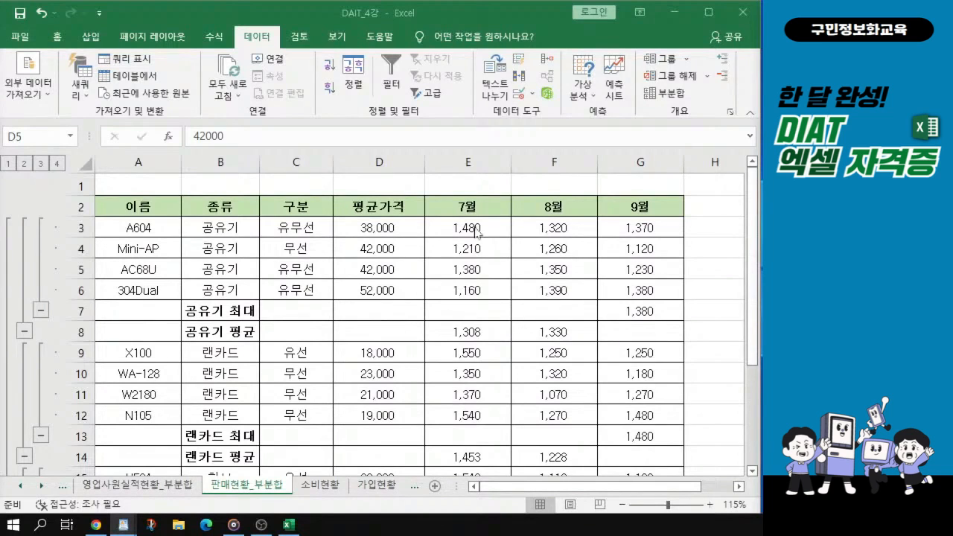
{"action": "left_click", "coordinate": [469, 161]}
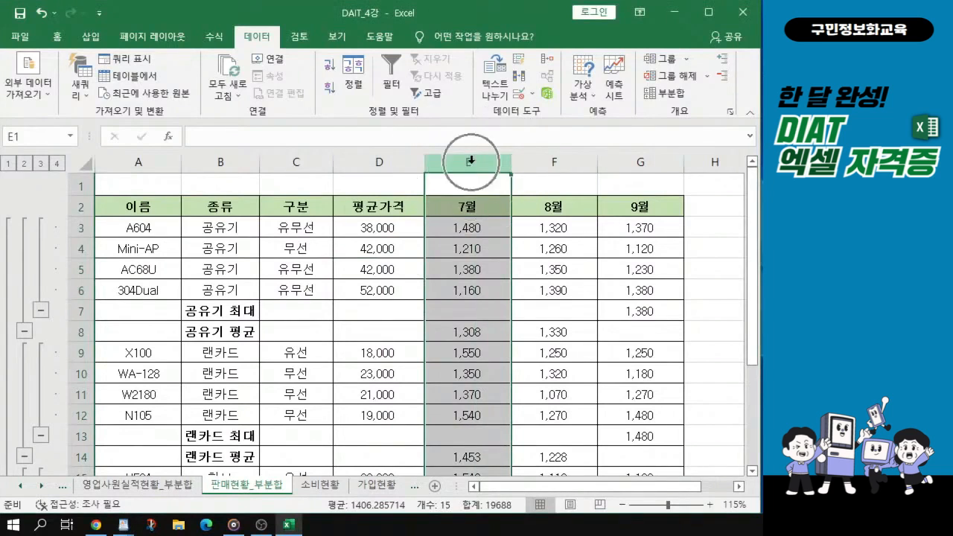
{"action": "scroll", "coordinate": [470, 160], "scroll_direction": "up", "scroll_amount": 1}
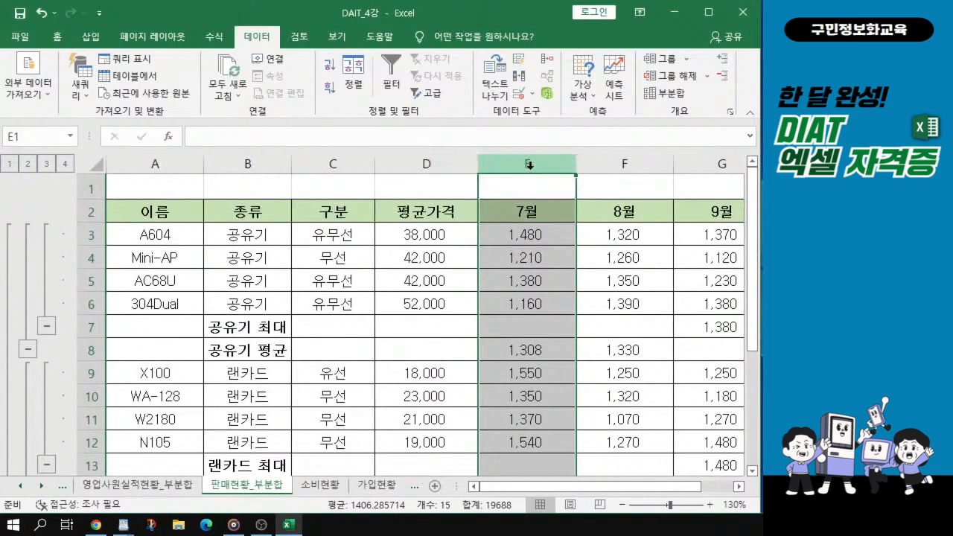
{"action": "left_click_drag", "start_coordinate": [619, 488], "coordinate": [652, 487]}
{"action": "left_click", "coordinate": [458, 164]}
{"action": "left_click_drag", "start_coordinate": [458, 164], "coordinate": [609, 159]}
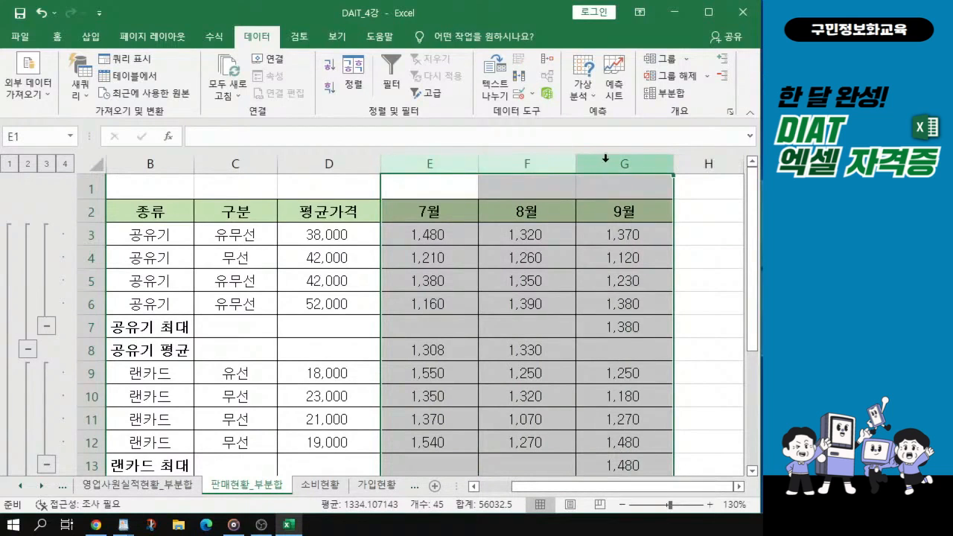
{"action": "key", "text": "ctrl"}
{"action": "key", "text": "ctrl"}
{"action": "key", "text": "ctrl"}
{"action": "key", "text": "ctrl"}
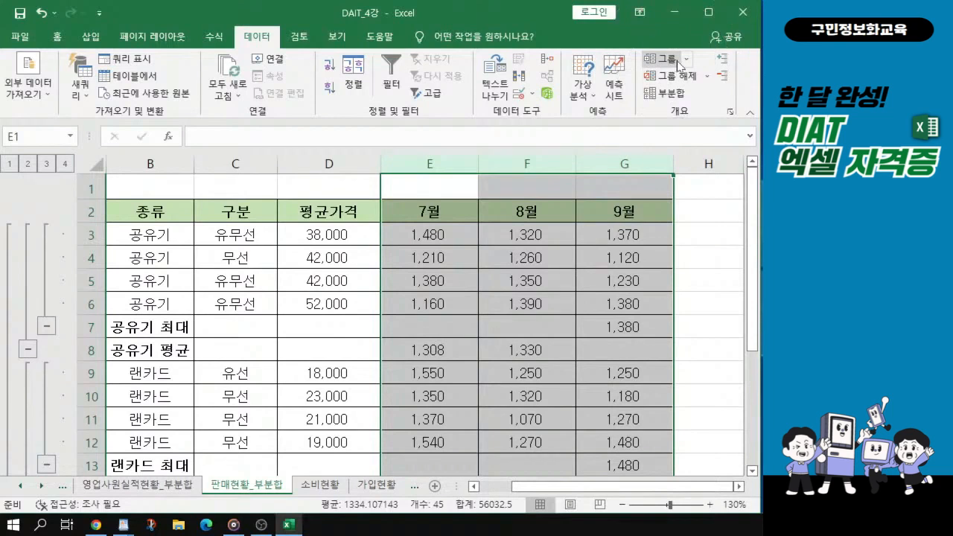
{"action": "left_click", "coordinate": [677, 65]}
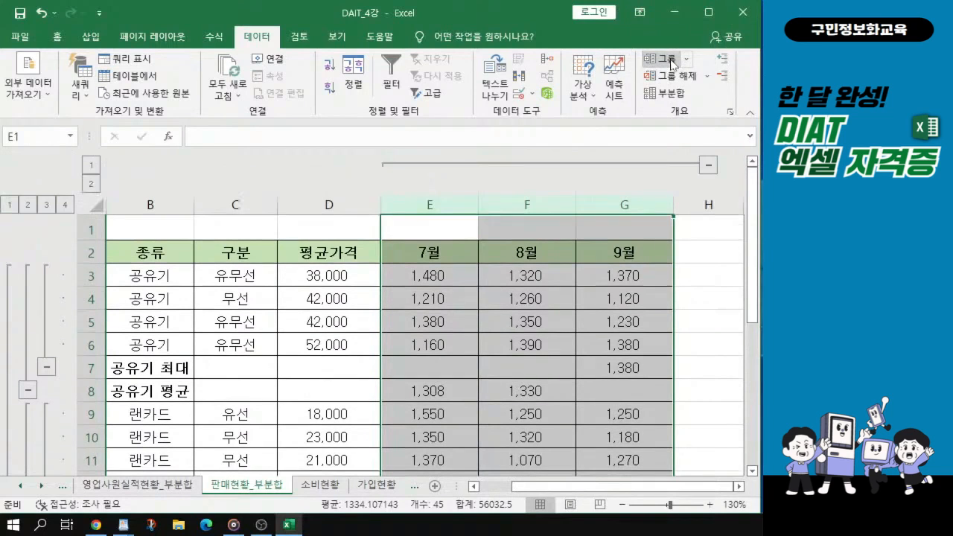
{"action": "key", "text": "ctrl"}
{"action": "left_click", "coordinate": [471, 338]}
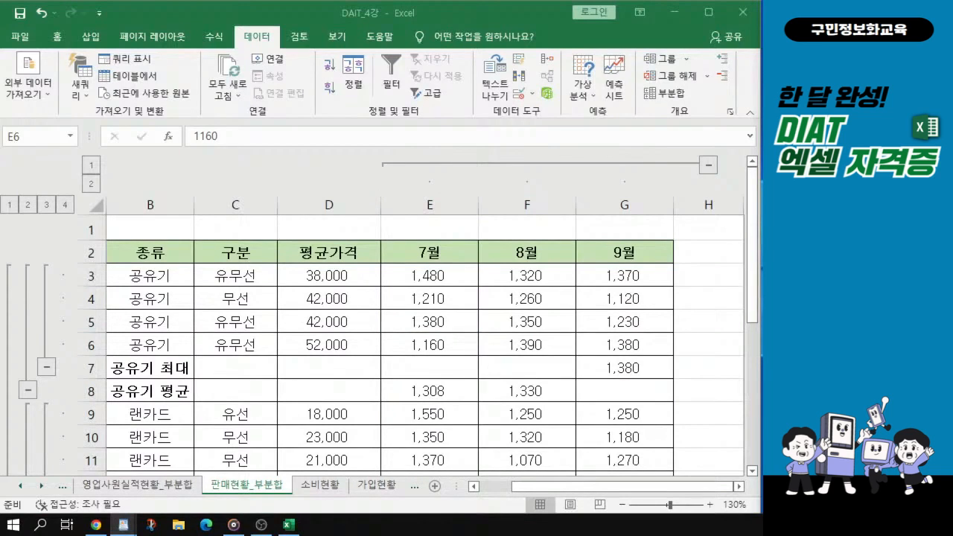
- Narrow the 종류 column and auto-fit its width to the subtotal labels
{"action": "left_click", "coordinate": [329, 357]}
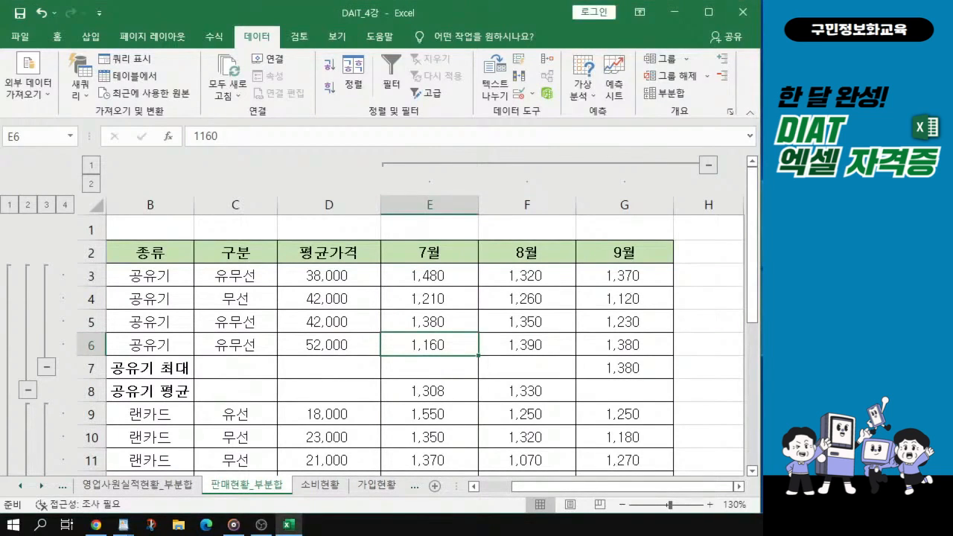
{"action": "left_click_drag", "start_coordinate": [550, 487], "coordinate": [508, 505]}
{"action": "scroll", "coordinate": [460, 383], "scroll_direction": "down", "scroll_amount": 1}
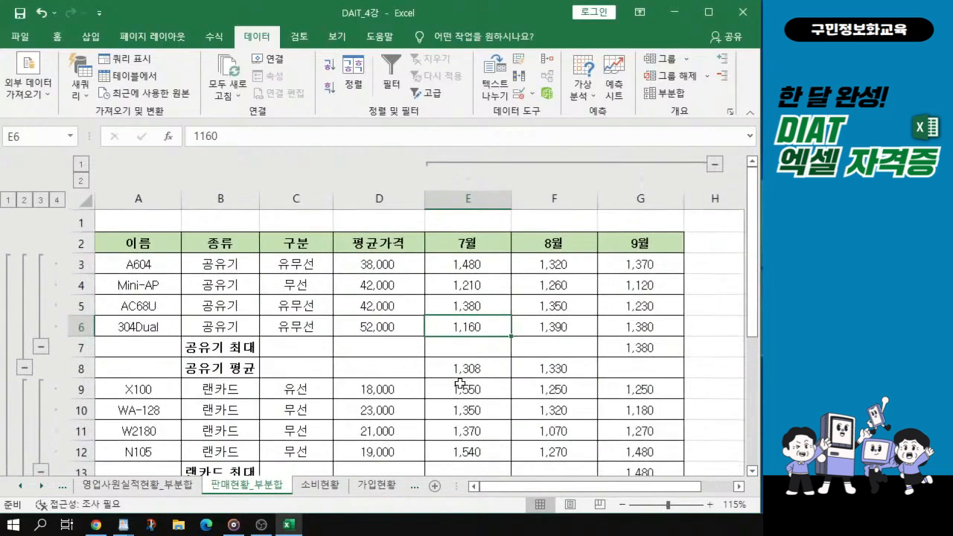
{"action": "left_click_drag", "start_coordinate": [258, 199], "coordinate": [241, 209]}
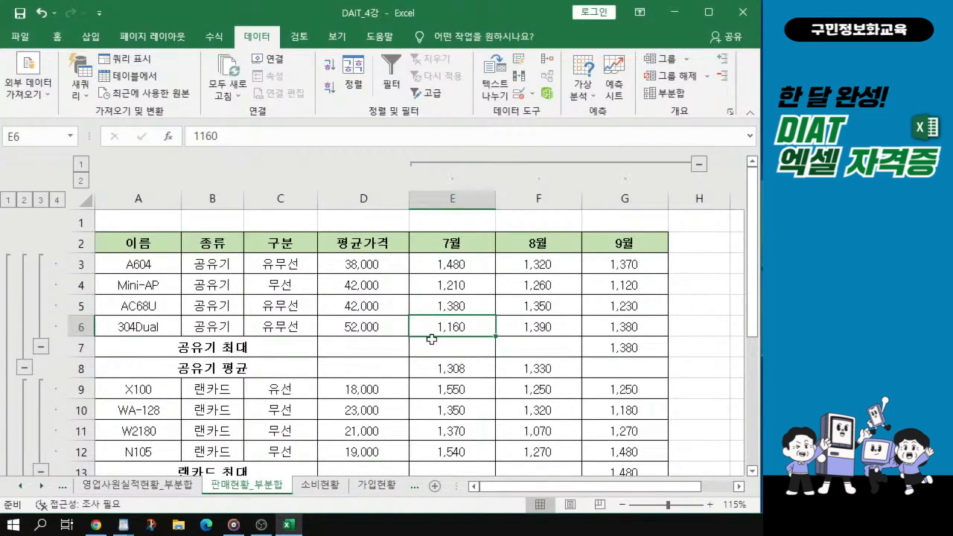
{"action": "key", "text": "ctrl"}
{"action": "key", "text": "ctrl"}
{"action": "key", "text": "ctrl"}
{"action": "double_click", "coordinate": [243, 200]}
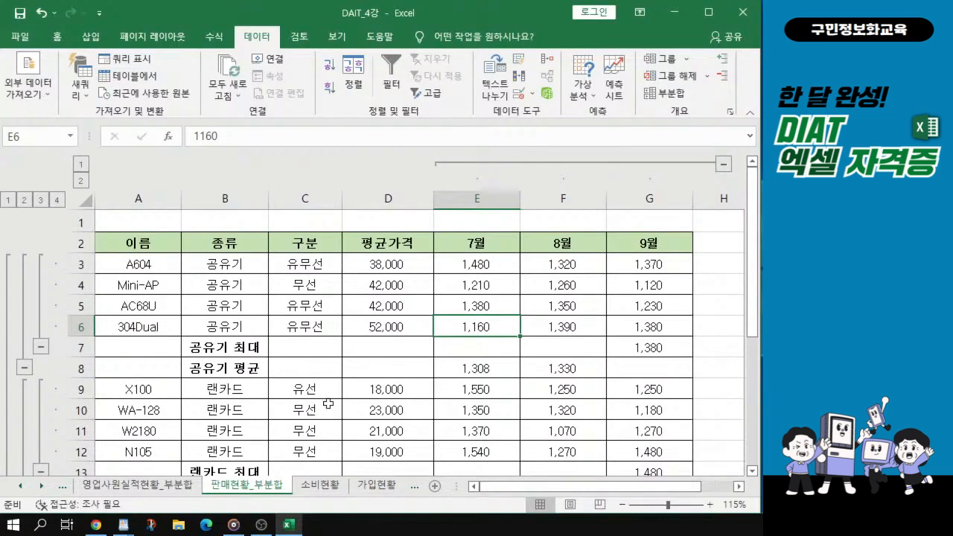
{"action": "scroll", "coordinate": [335, 402], "scroll_direction": "down", "scroll_amount": 2}
{"action": "scroll", "coordinate": [354, 370], "scroll_direction": "down", "scroll_amount": 2}
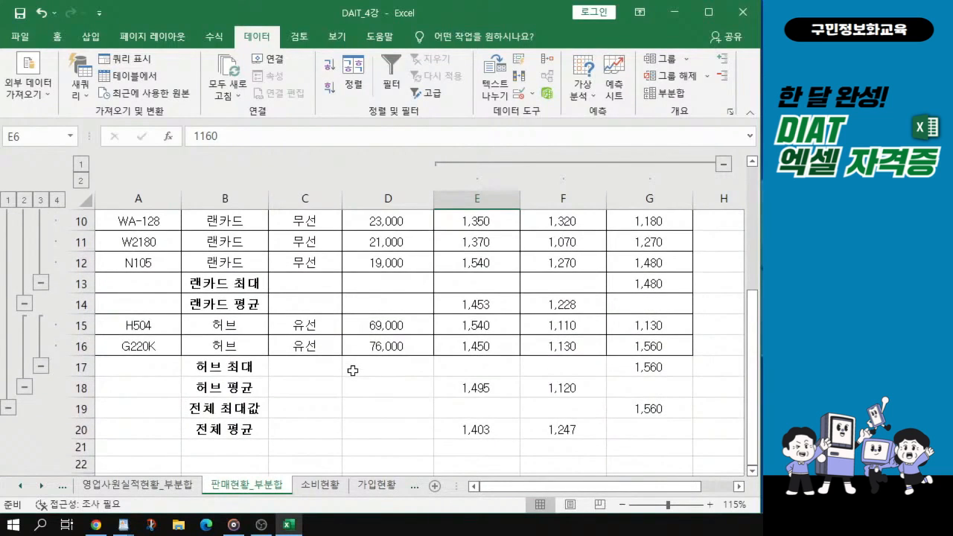
{"action": "scroll", "coordinate": [353, 370], "scroll_direction": "up", "scroll_amount": 2}
{"action": "scroll", "coordinate": [336, 311], "scroll_direction": "up", "scroll_amount": 1}
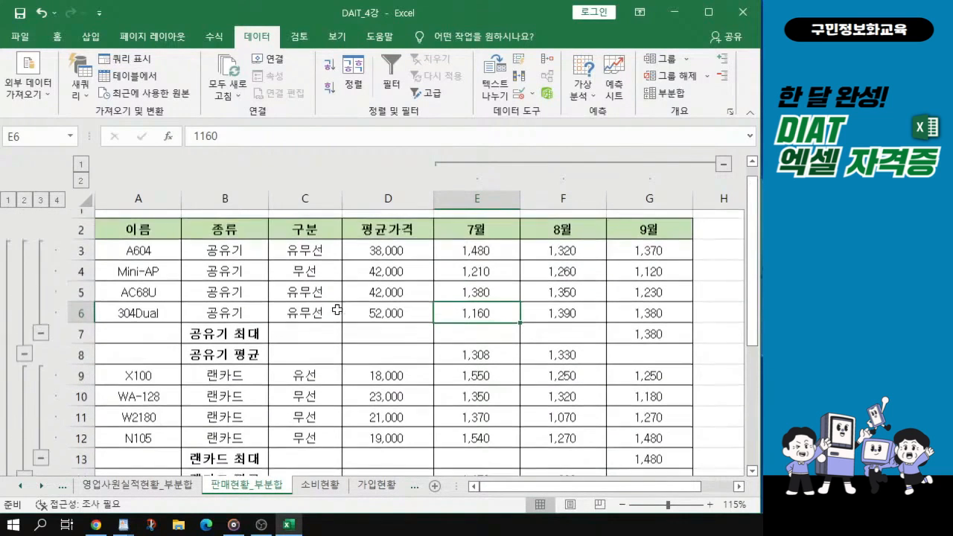
{"action": "scroll", "coordinate": [337, 310], "scroll_direction": "up", "scroll_amount": 1}
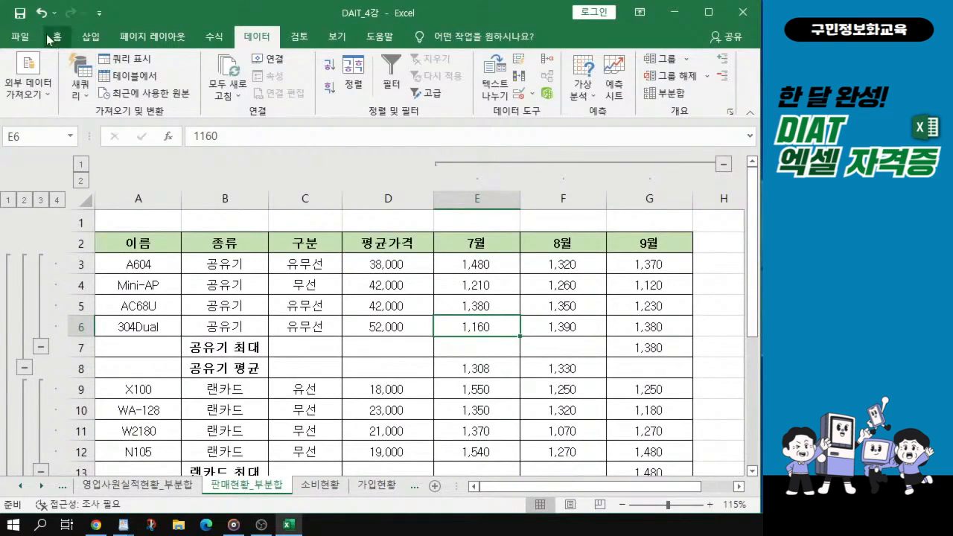
{"action": "mouse_move", "coordinate": [181, 20]}
{"action": "left_mouse_down"}
{"action": "mouse_move", "coordinate": [204, 19]}
{"action": "mouse_move", "coordinate": [200, 32]}
{"action": "mouse_move", "coordinate": [197, 12]}
{"action": "left_mouse_up"}
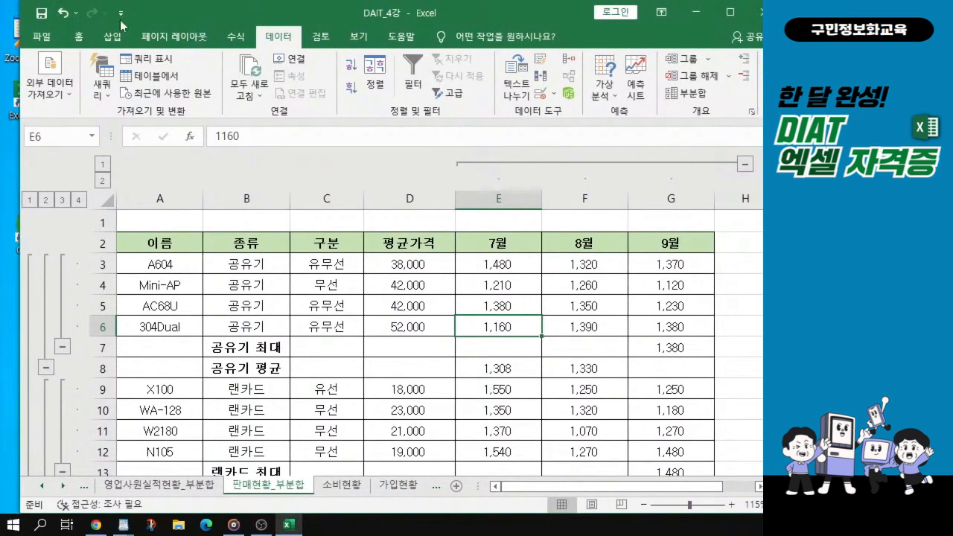
- Save the DAIT_4강 workbook with its finished 판매현황_부분합 sheet under the current name
{"action": "left_click", "coordinate": [42, 15]}
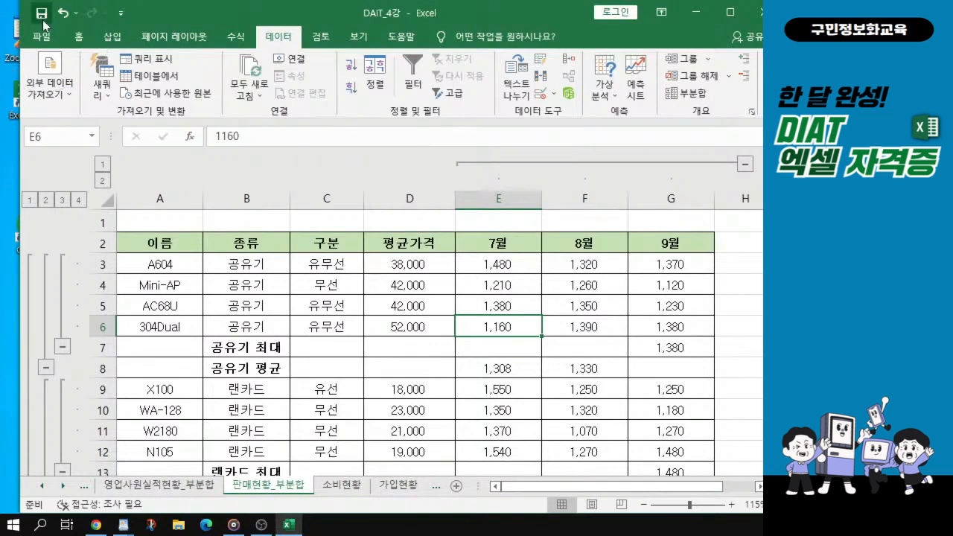
{"action": "key", "text": "ctrl"}
{"action": "key", "text": "ctrl"}
{"action": "left_click", "coordinate": [43, 35]}
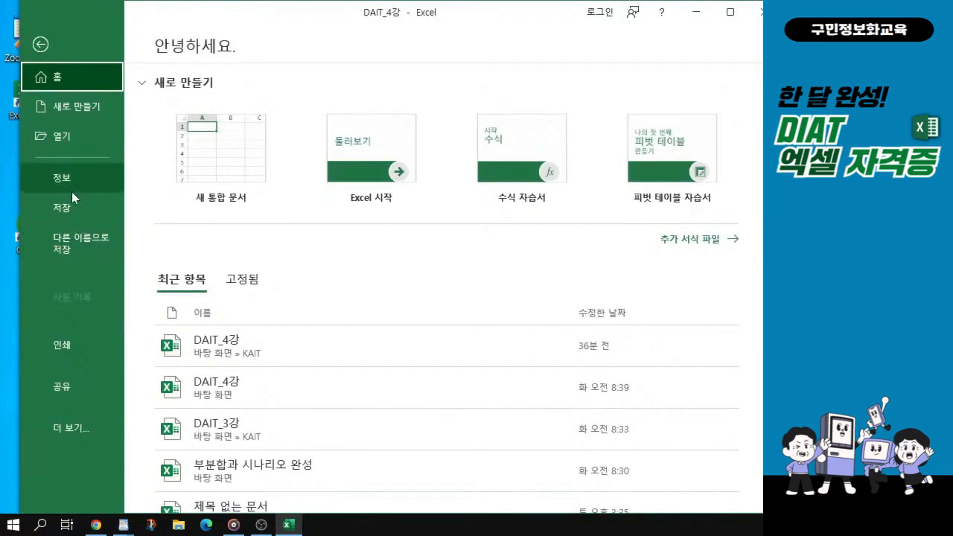
{"action": "left_click", "coordinate": [68, 210]}
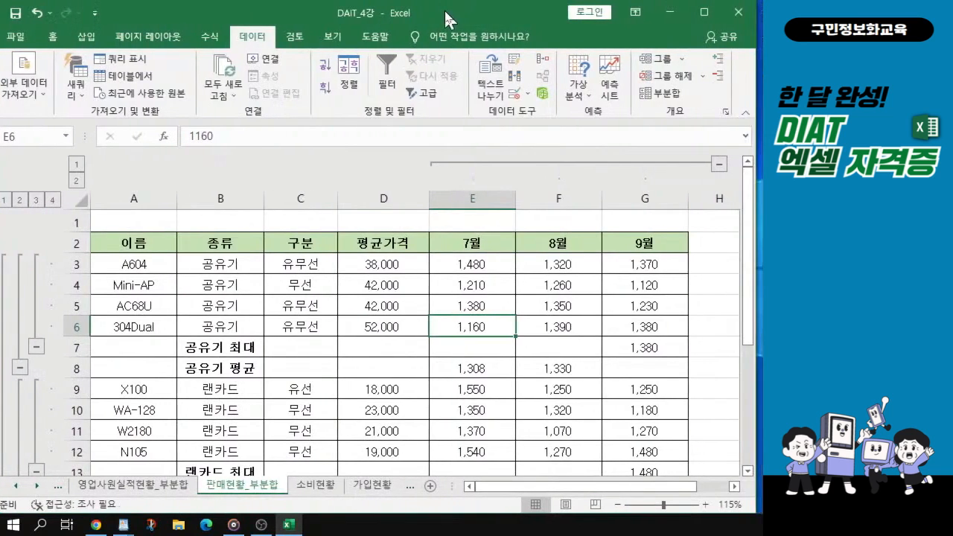
{"action": "double_click", "coordinate": [445, 13]}
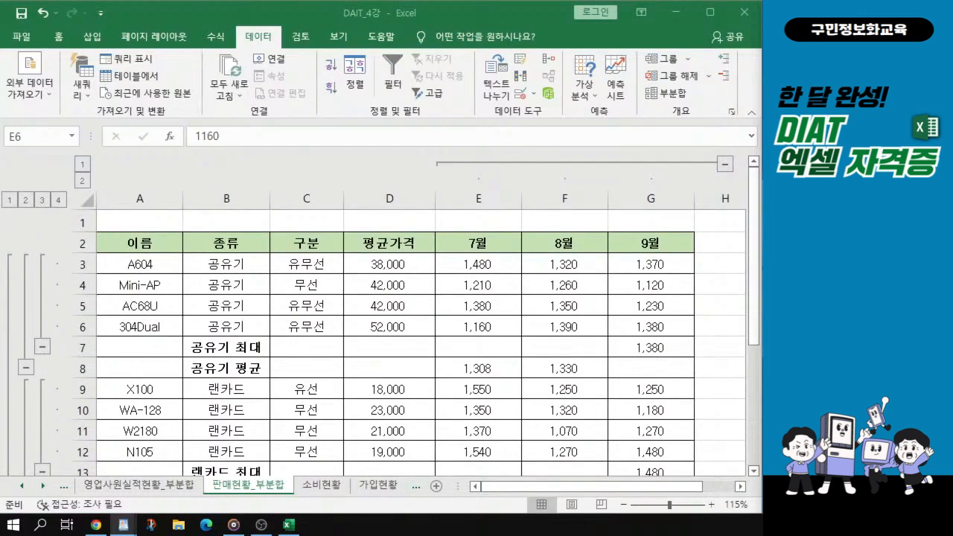
- Switch to the 소비현황 sheet and enter the label 조건 in cell A15 below the table
{"action": "left_click", "coordinate": [321, 484]}
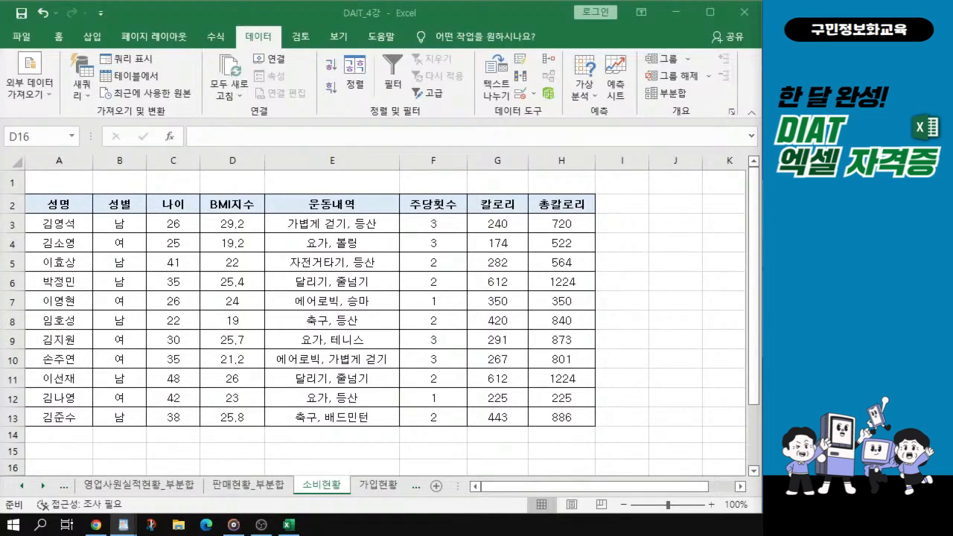
{"action": "left_click", "coordinate": [39, 465]}
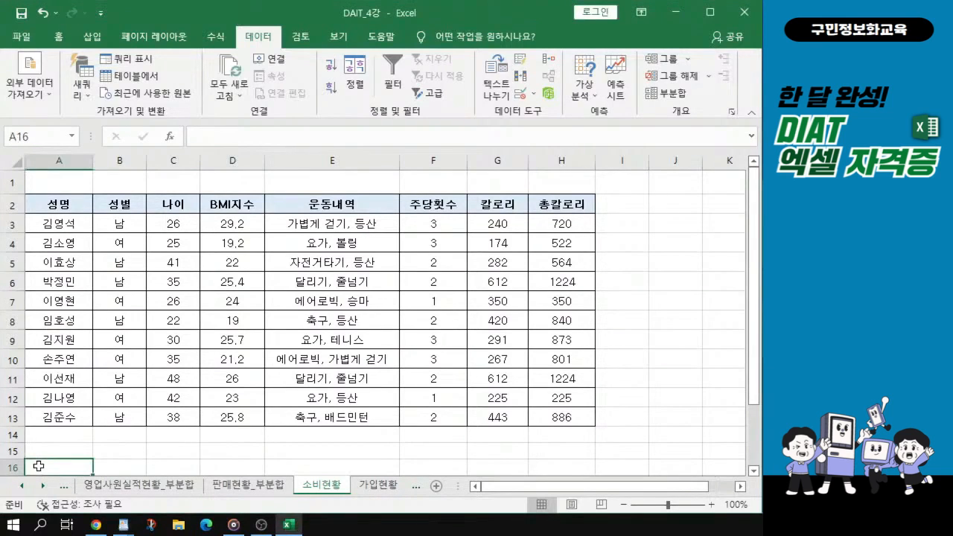
{"action": "left_click", "coordinate": [41, 449]}
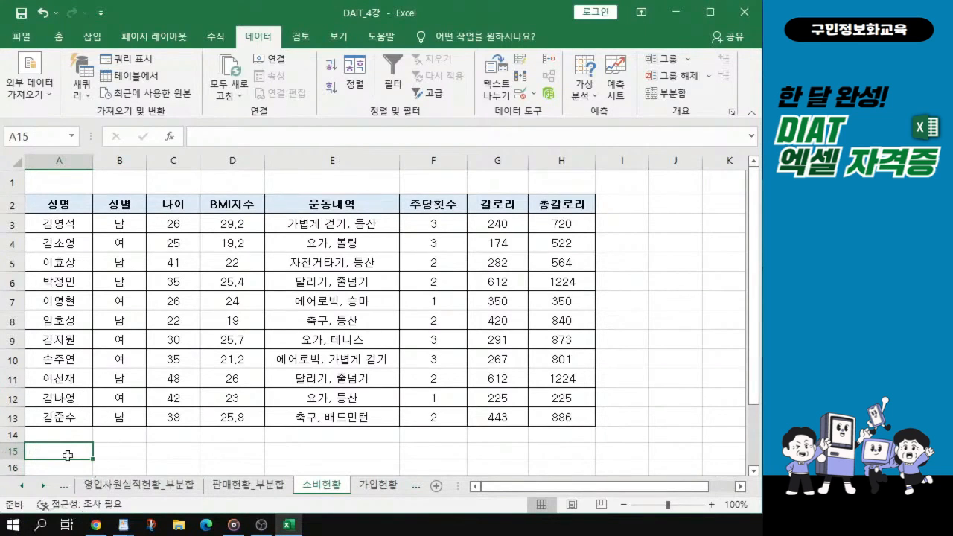
{"action": "scroll", "coordinate": [68, 455], "scroll_direction": "up", "scroll_amount": 1}
{"action": "scroll", "coordinate": [68, 462], "scroll_direction": "up", "scroll_amount": 1}
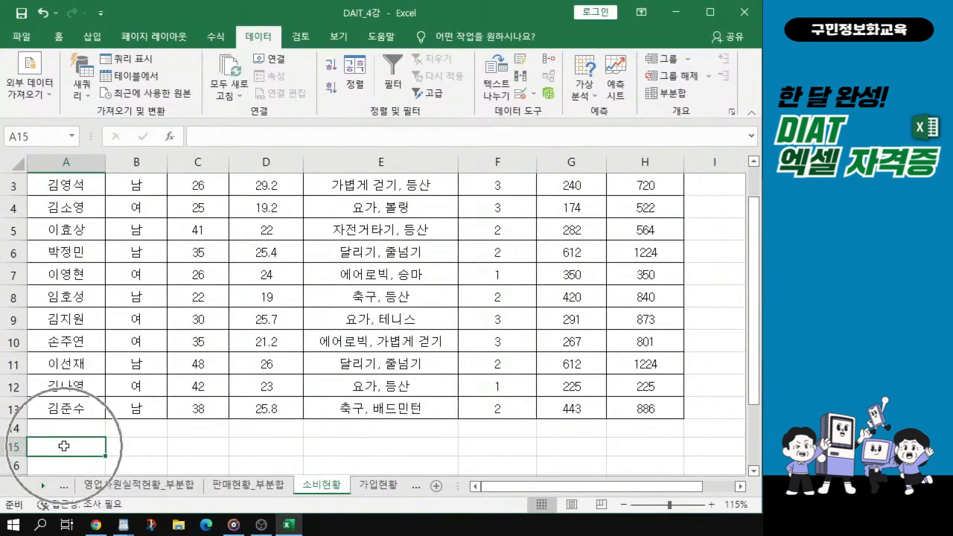
{"action": "scroll", "coordinate": [66, 446], "scroll_direction": "up", "scroll_amount": 1}
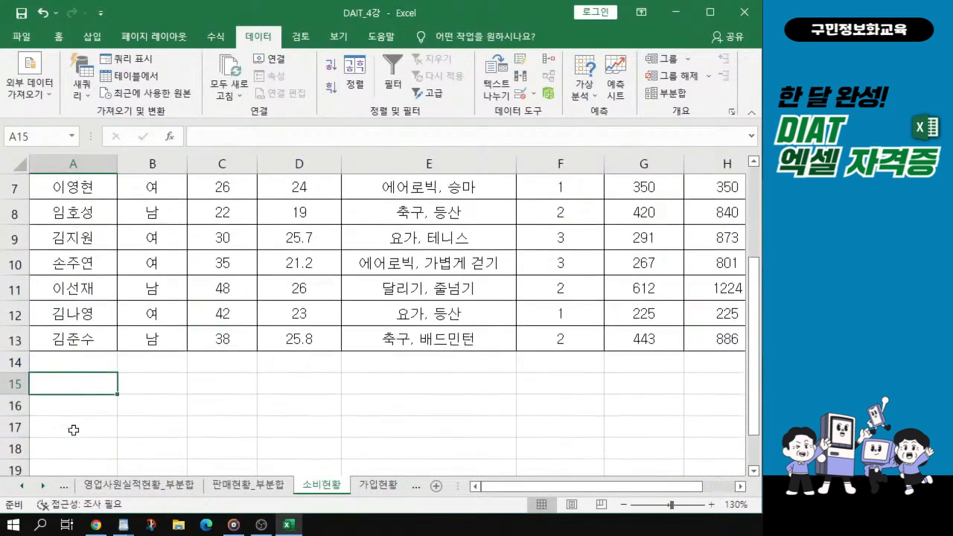
{"action": "left_click", "coordinate": [73, 387]}
{"action": "type", "text": "조건"}
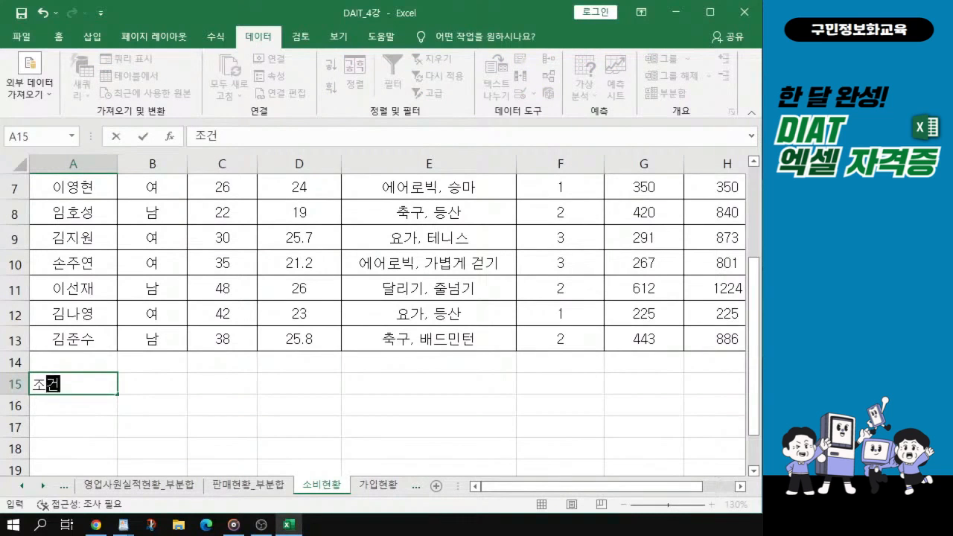
{"action": "left_click", "coordinate": [64, 405]}
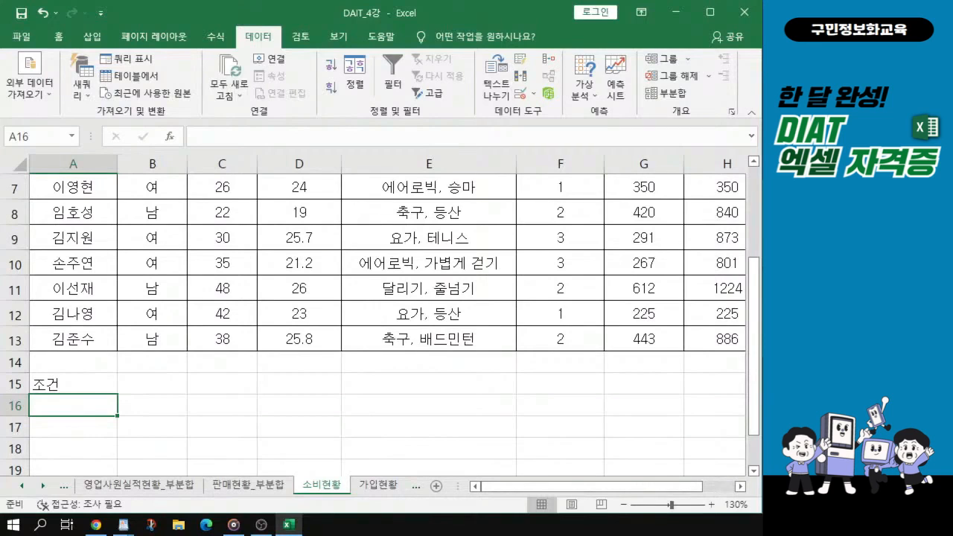
- Begin an AND formula in A16 whose first condition is that 성별 in B3 equals "남"
{"action": "key", "text": "alt+Tab"}
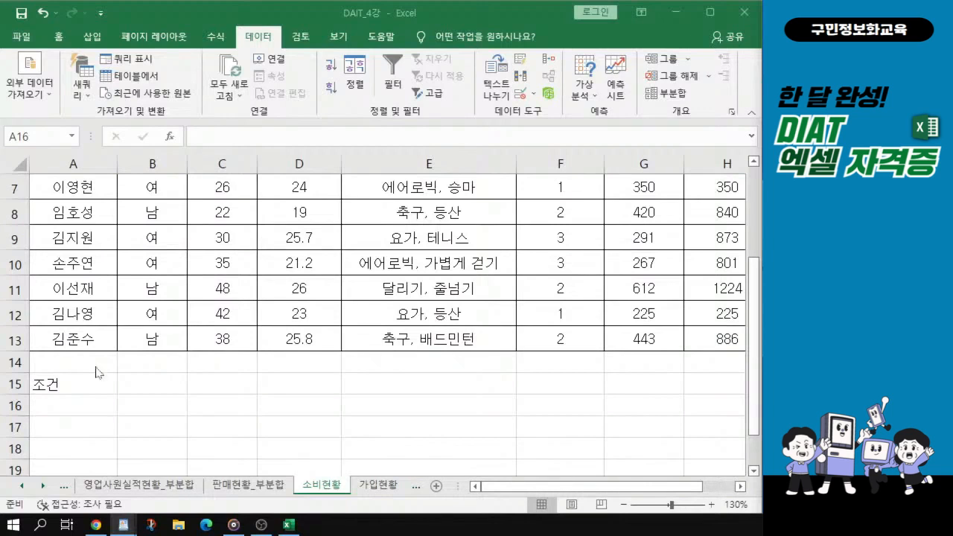
{"action": "left_click", "coordinate": [58, 403]}
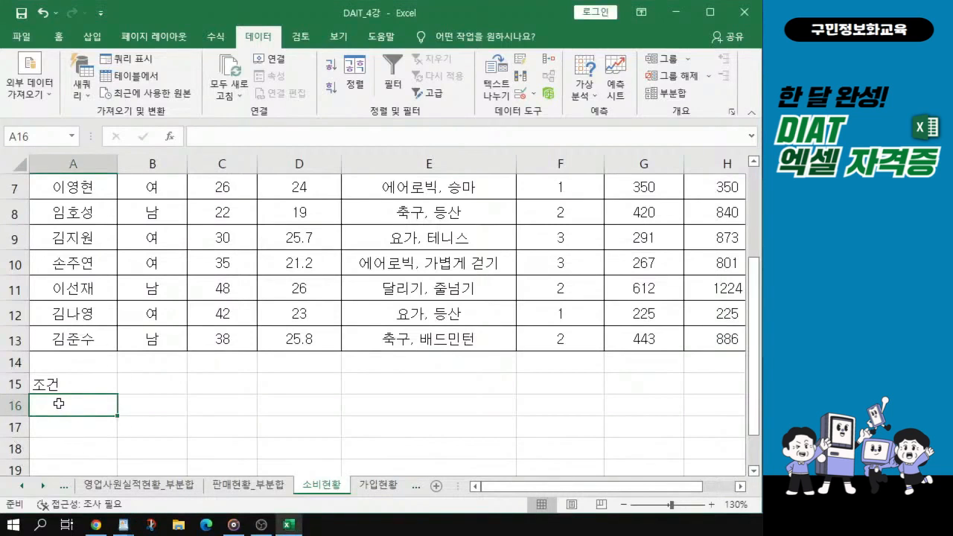
{"action": "type", "text": "="}
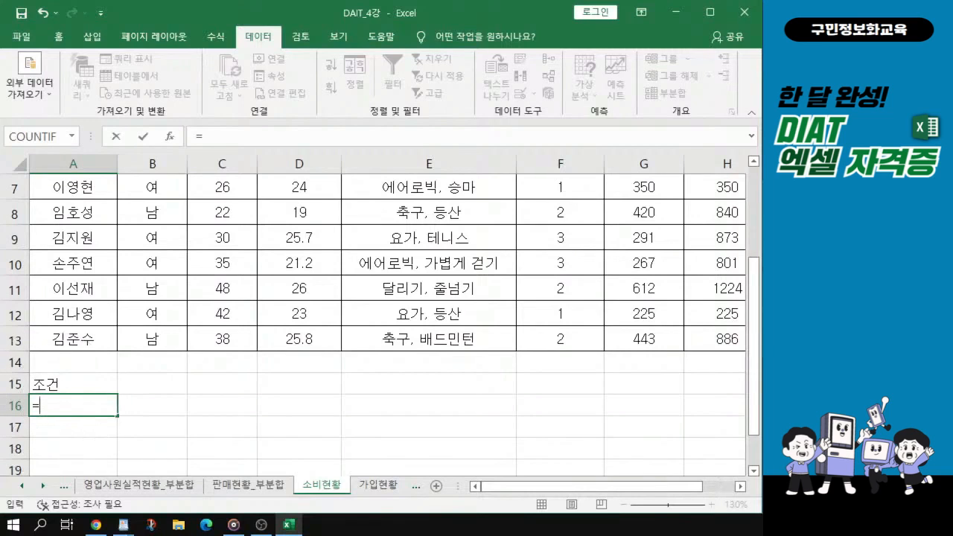
{"action": "type", "text": "an"}
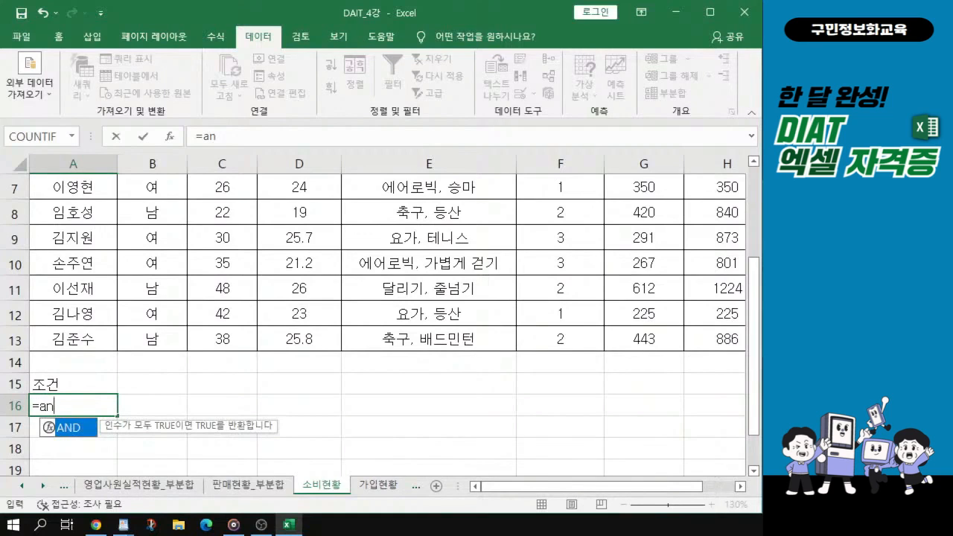
{"action": "double_click", "coordinate": [76, 429]}
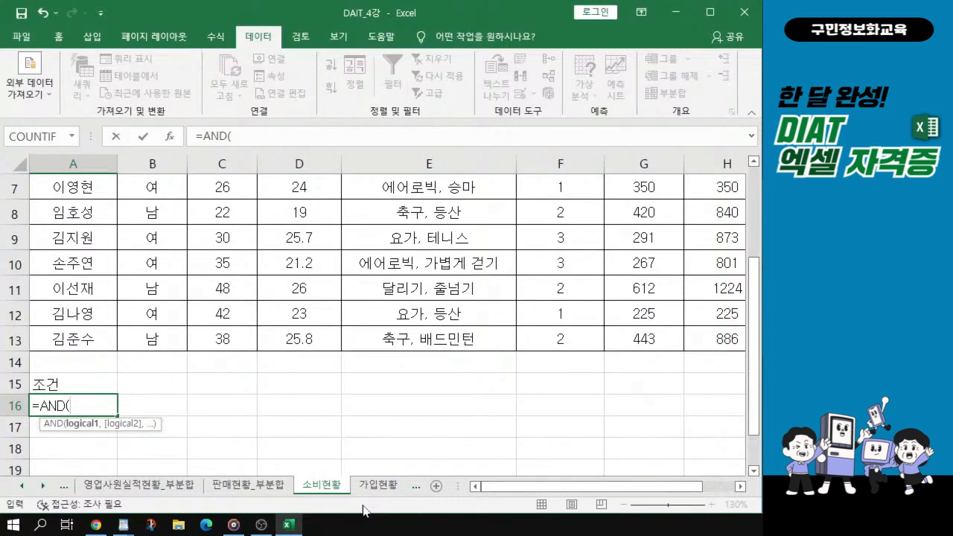
{"action": "scroll", "coordinate": [264, 310], "scroll_direction": "up", "scroll_amount": 1}
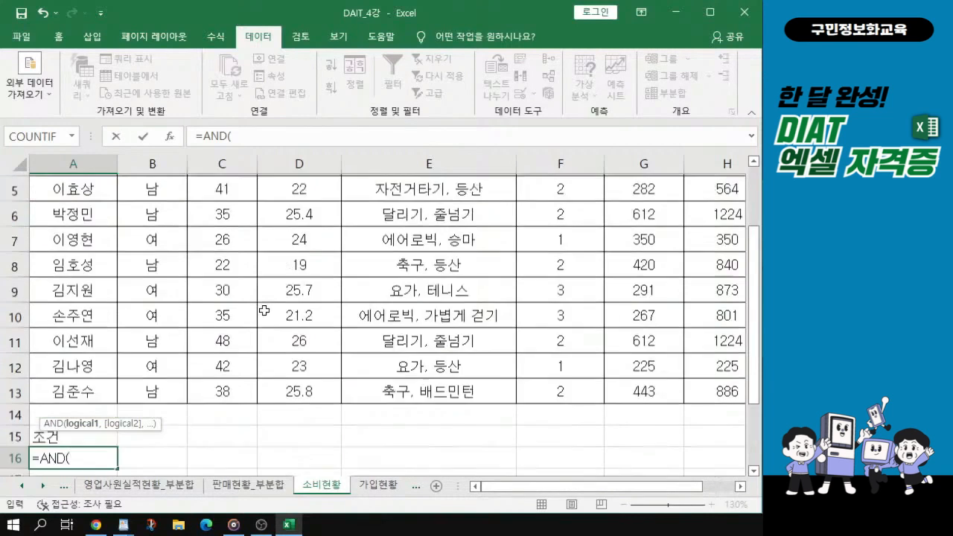
{"action": "scroll", "coordinate": [263, 310], "scroll_direction": "up", "scroll_amount": 2}
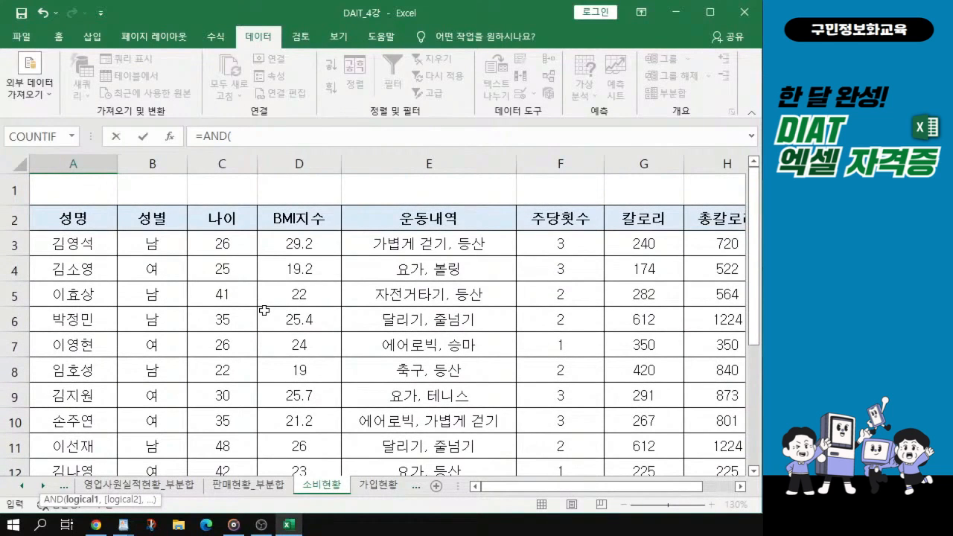
{"action": "left_click", "coordinate": [153, 244]}
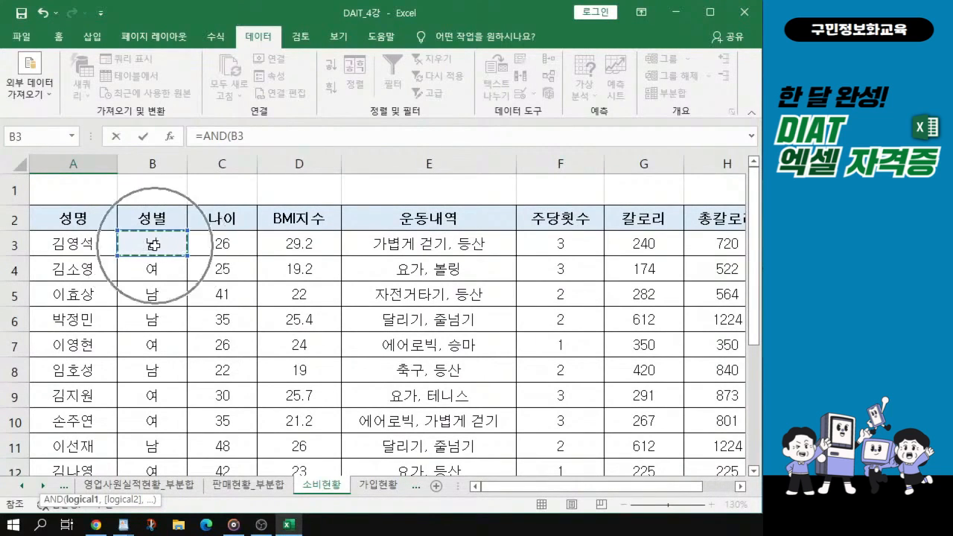
{"action": "scroll", "coordinate": [177, 376], "scroll_direction": "down", "scroll_amount": 3}
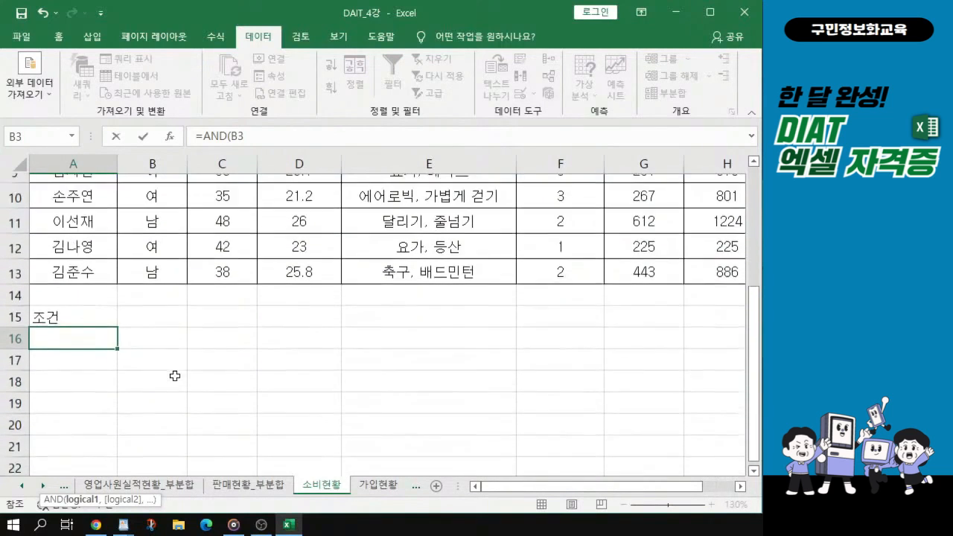
{"action": "type", "text": "=\""}
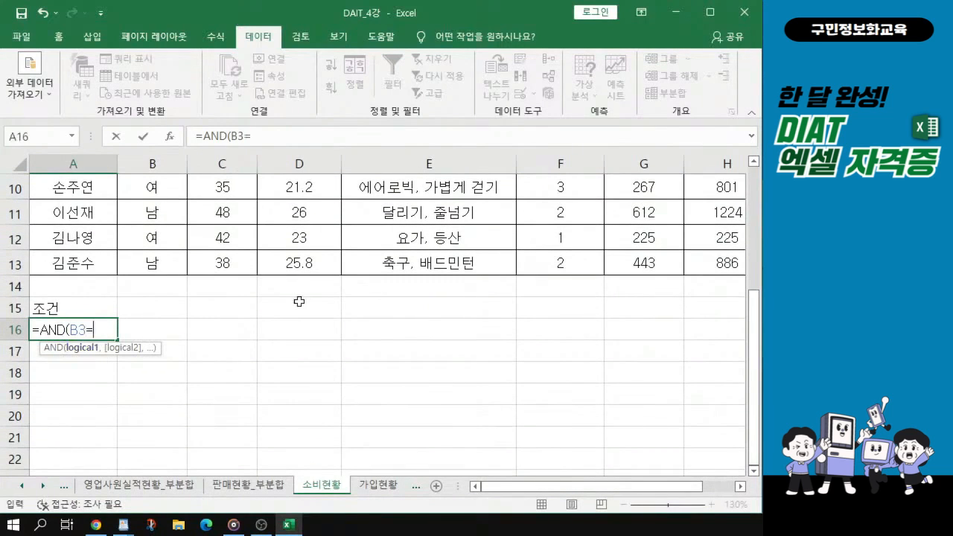
{"action": "type", "text": "sk"}
{"action": "key", "text": "BackSpace"}
{"action": "key", "text": "BackSpace"}
{"action": "type", "text": "남\","}
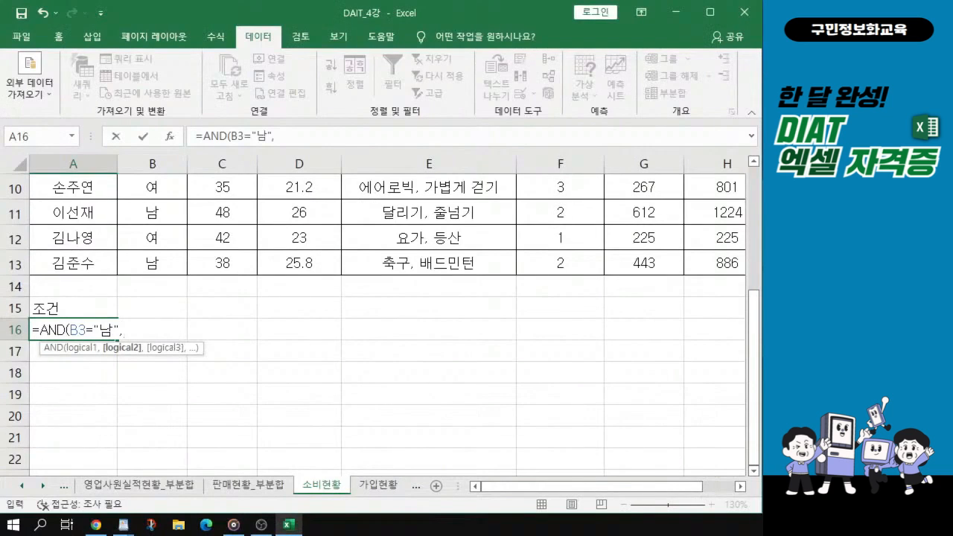
- Add the second condition D3<=25 for BMI지수 and complete the formula as =AND(B3="남",D3<=25)
{"action": "scroll", "coordinate": [247, 197], "scroll_direction": "up", "scroll_amount": 1}
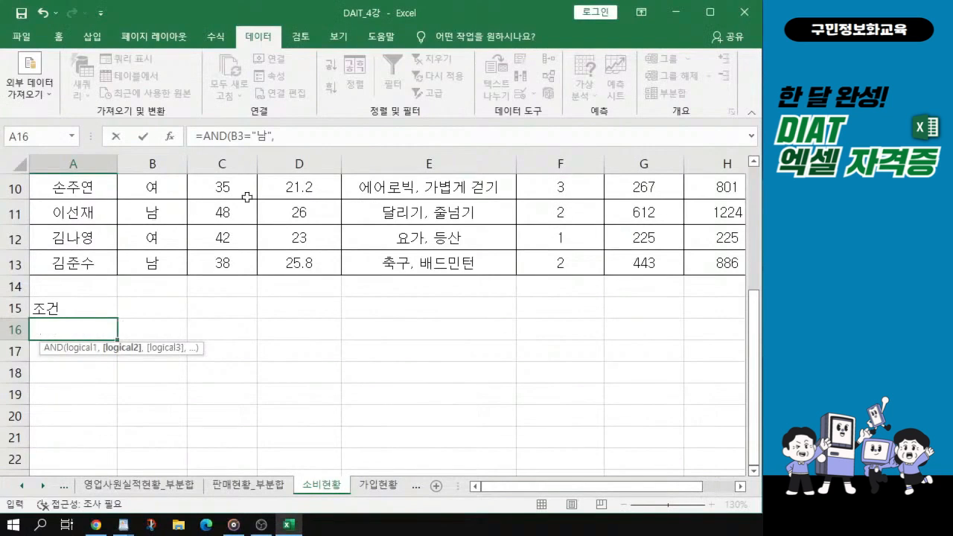
{"action": "scroll", "coordinate": [247, 197], "scroll_direction": "up", "scroll_amount": 3}
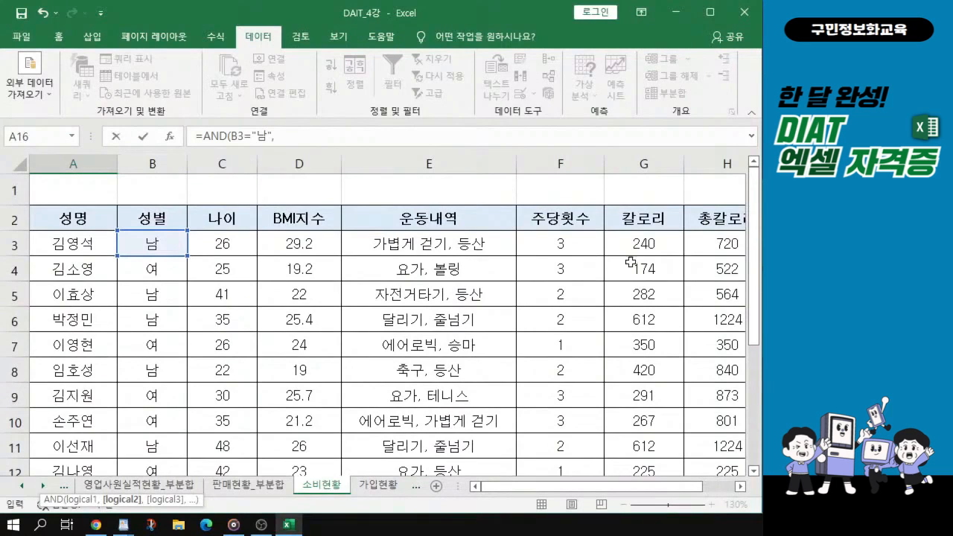
{"action": "left_click", "coordinate": [299, 247]}
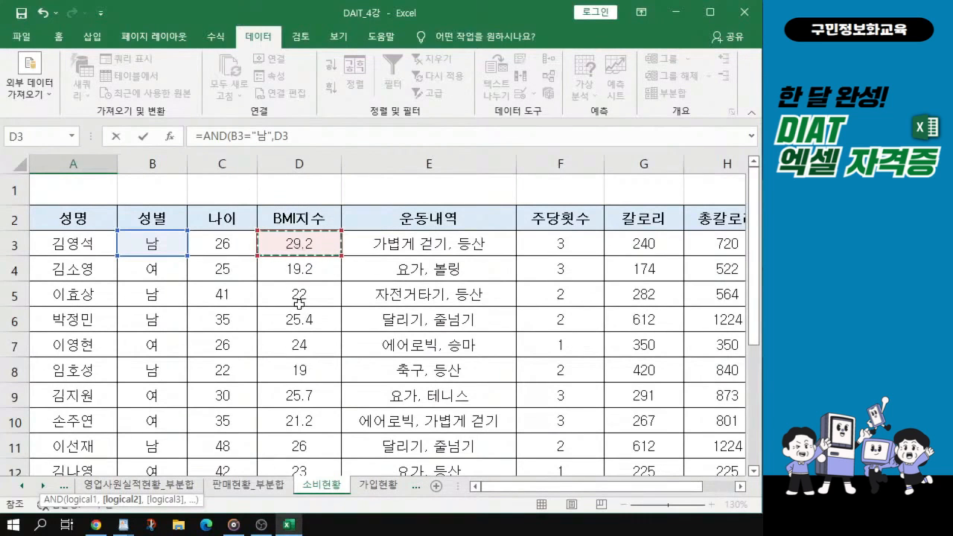
{"action": "scroll", "coordinate": [298, 303], "scroll_direction": "down", "scroll_amount": 3}
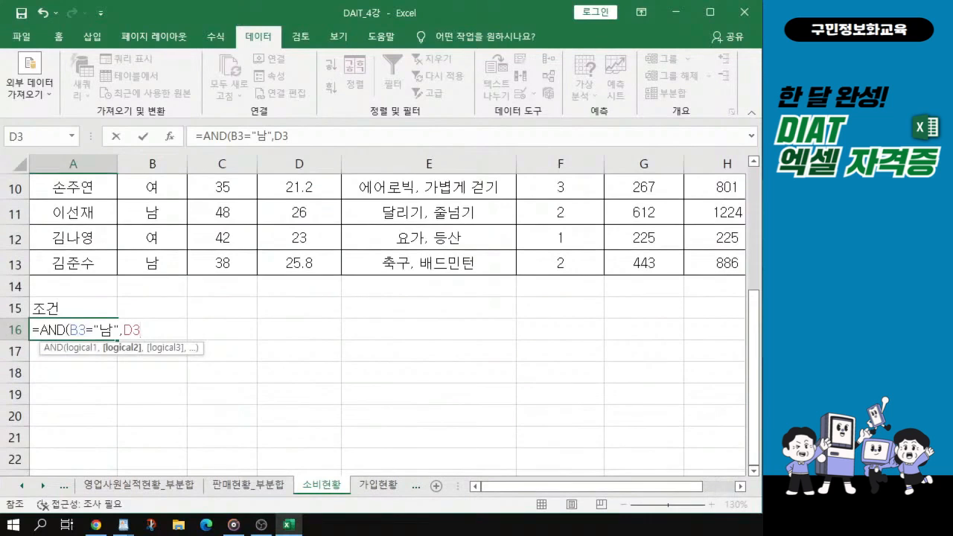
{"action": "type", "text": "<=25)"}
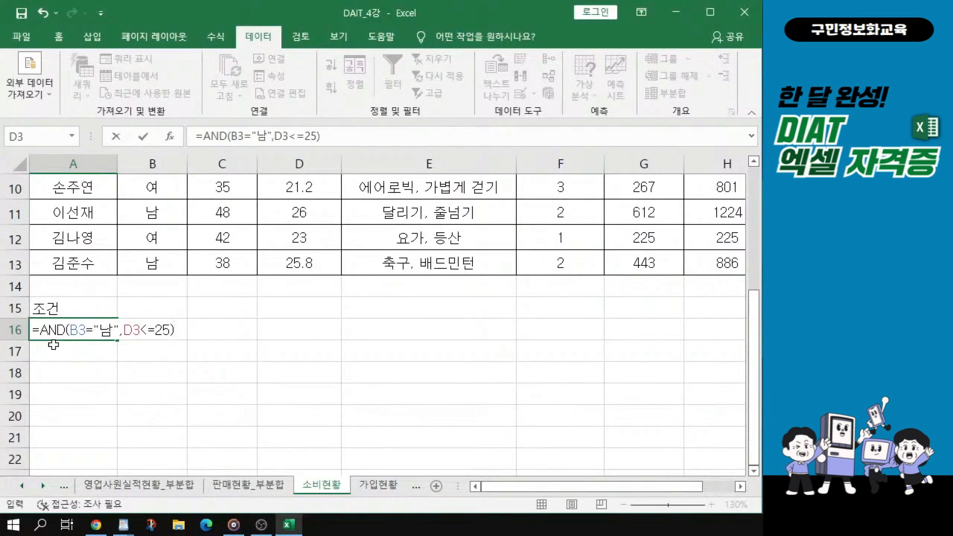
{"action": "key", "text": "Return"}
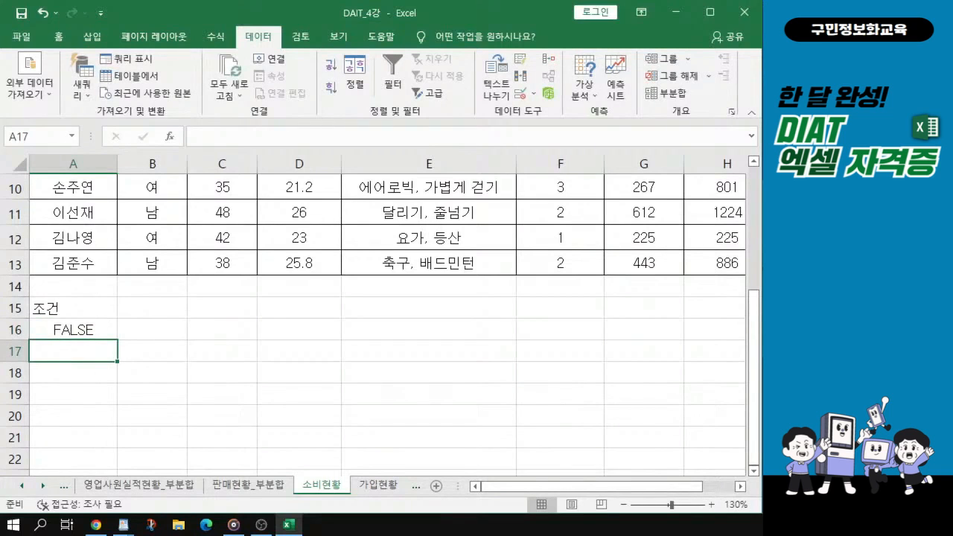
- Copy the header cells 성명, 나이, 운동내역 and 주당횟수 from row 2 of the table
{"action": "left_click", "coordinate": [59, 373]}
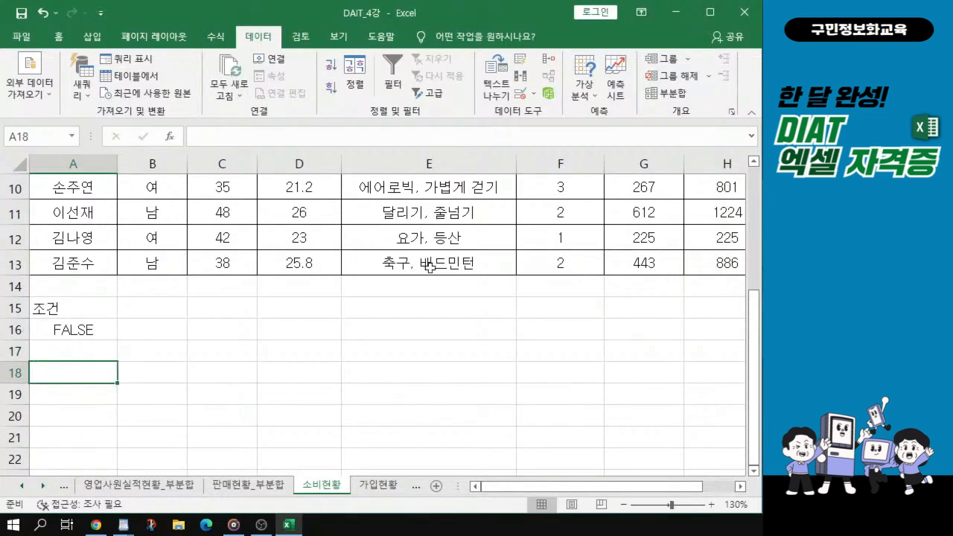
{"action": "scroll", "coordinate": [248, 185], "scroll_direction": "up", "scroll_amount": 3}
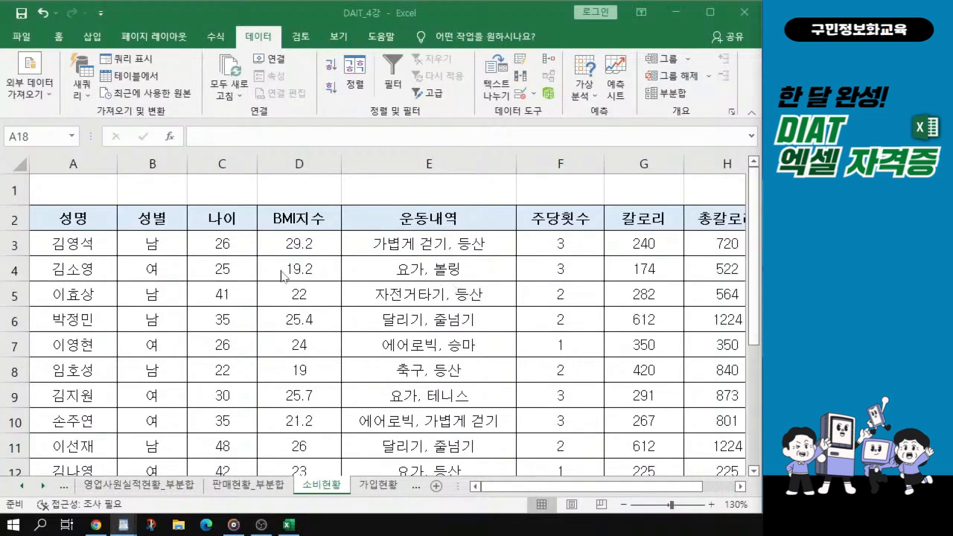
{"action": "left_click", "coordinate": [86, 218]}
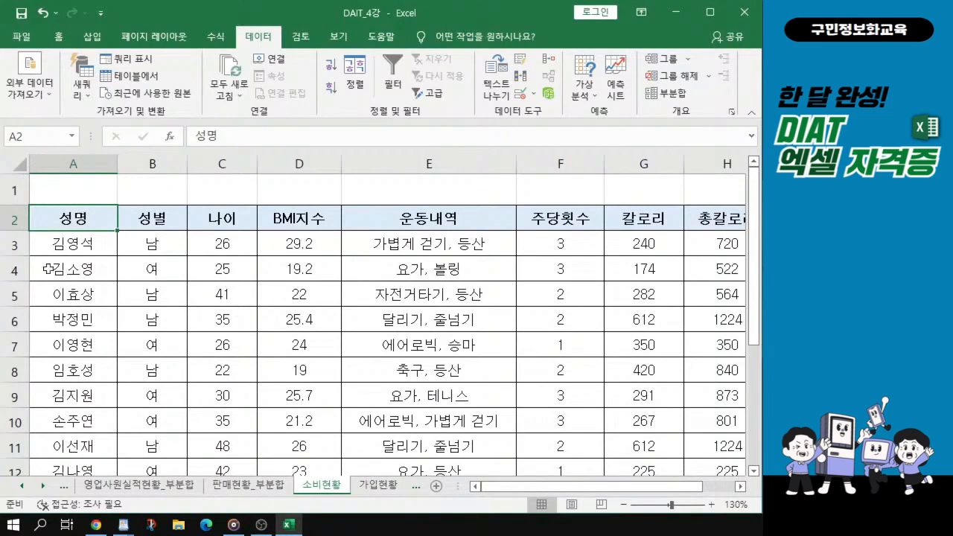
{"action": "left_click", "coordinate": [224, 218], "text": "ctrl"}
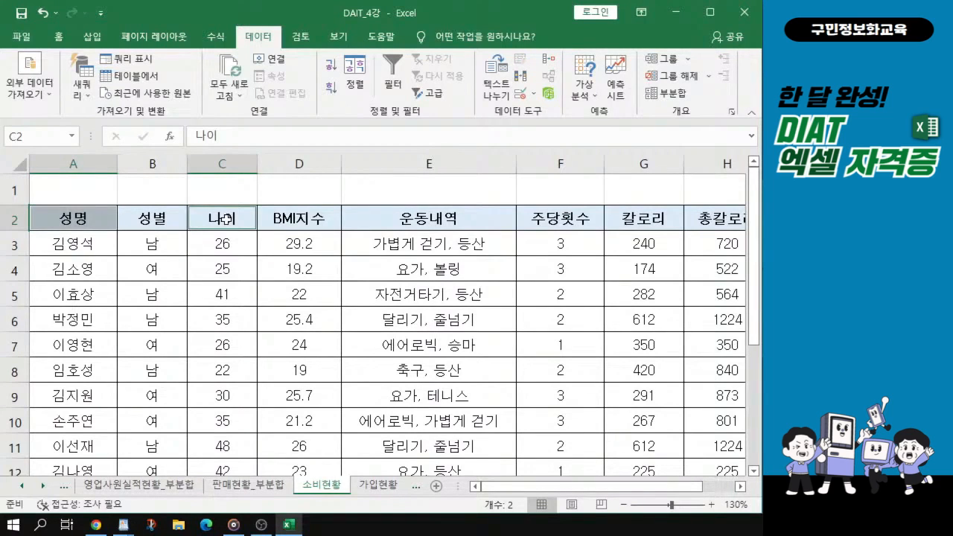
{"action": "left_click", "coordinate": [419, 218], "text": "ctrl"}
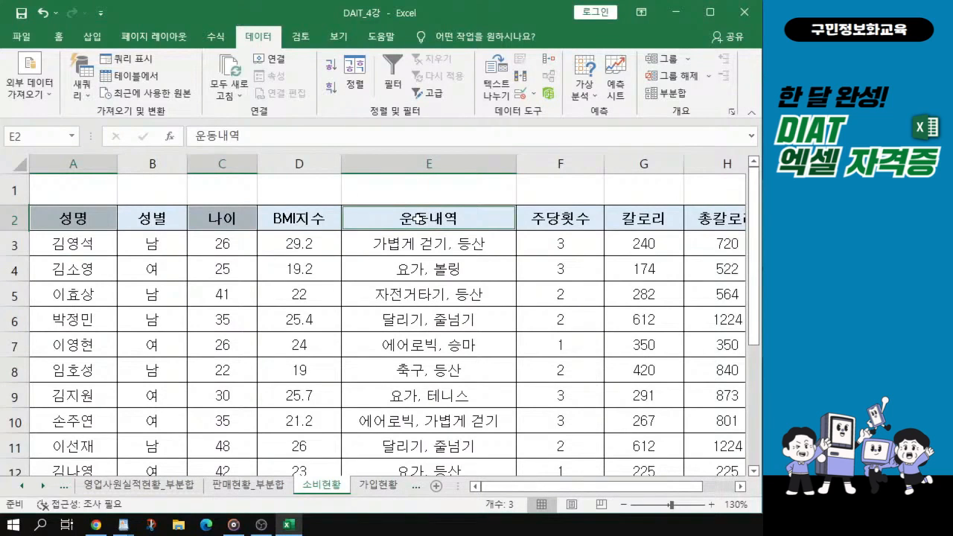
{"action": "left_click", "coordinate": [561, 218], "text": "ctrl"}
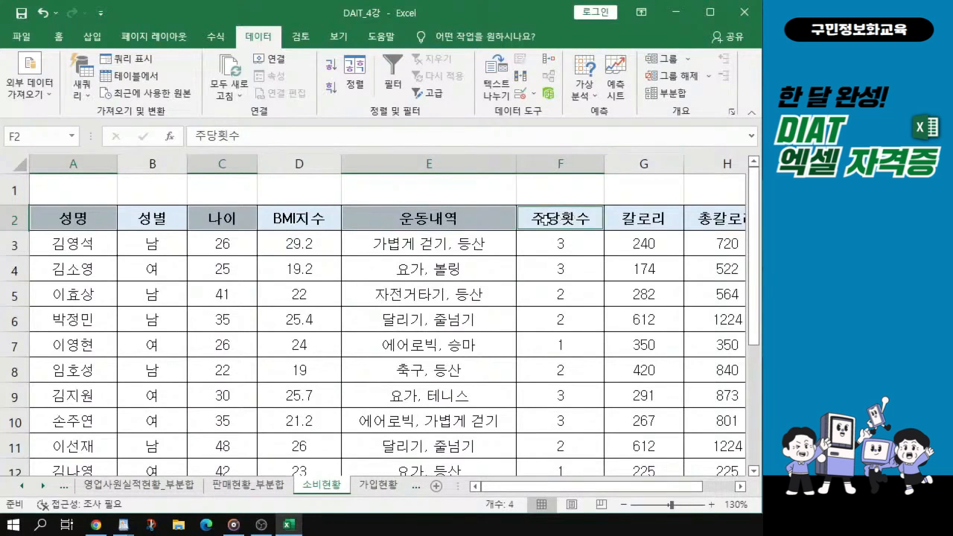
{"action": "key", "text": "ctrl"}
{"action": "key", "text": "ctrl"}
{"action": "key", "text": "ctrl"}
{"action": "key", "text": "ctrl"}
{"action": "key", "text": "ctrl"}
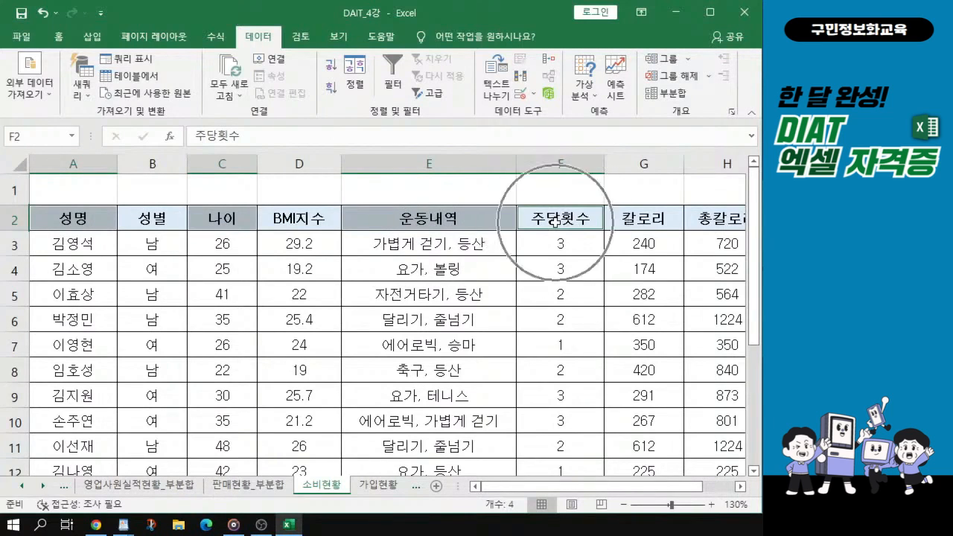
{"action": "key", "text": "ctrl"}
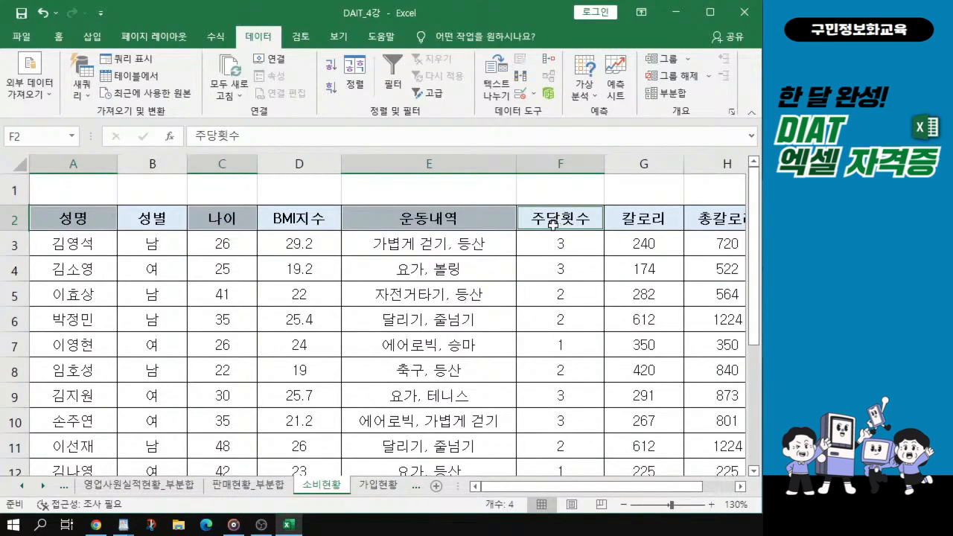
{"action": "key", "text": "ctrl+c"}
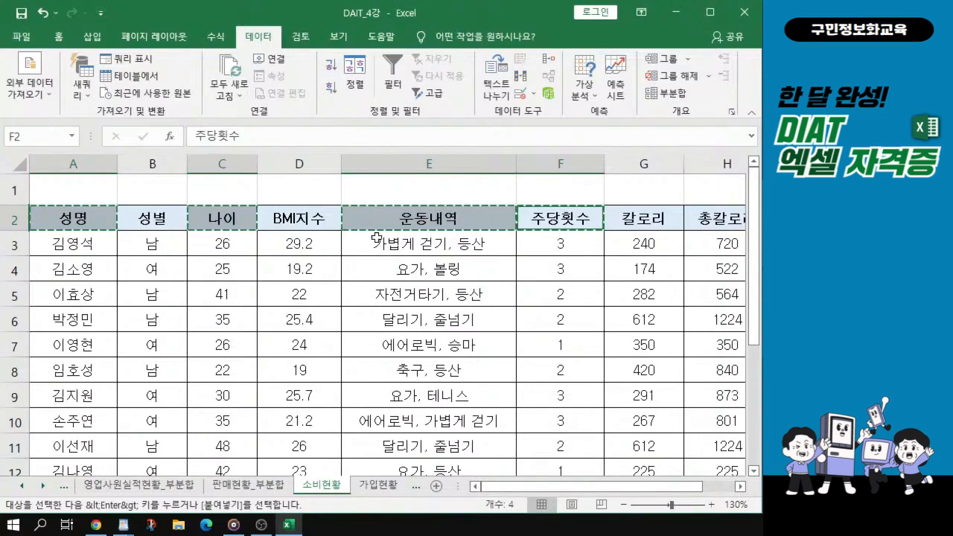
- Paste the copied headers below the criteria area, starting at cell A18
{"action": "scroll", "coordinate": [375, 238], "scroll_direction": "down", "scroll_amount": 3}
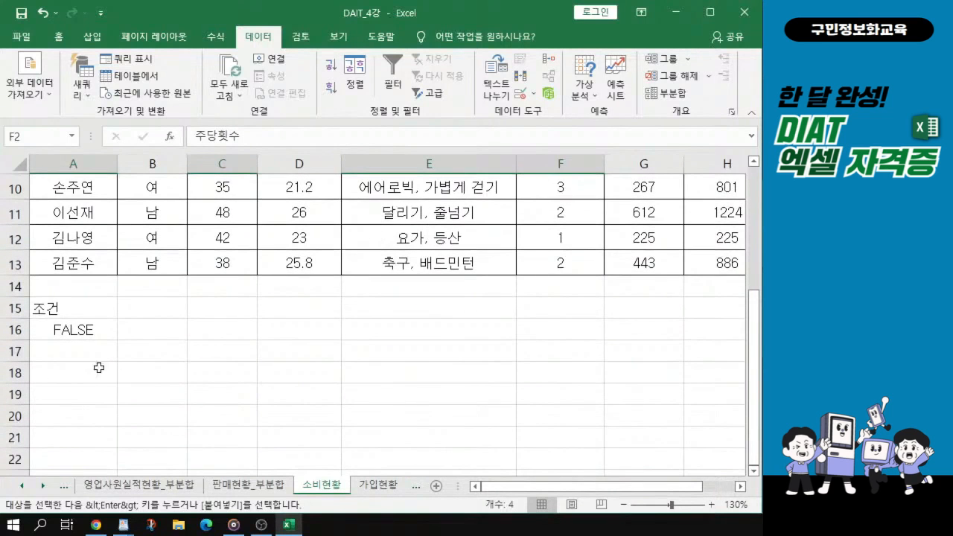
{"action": "left_click", "coordinate": [76, 378]}
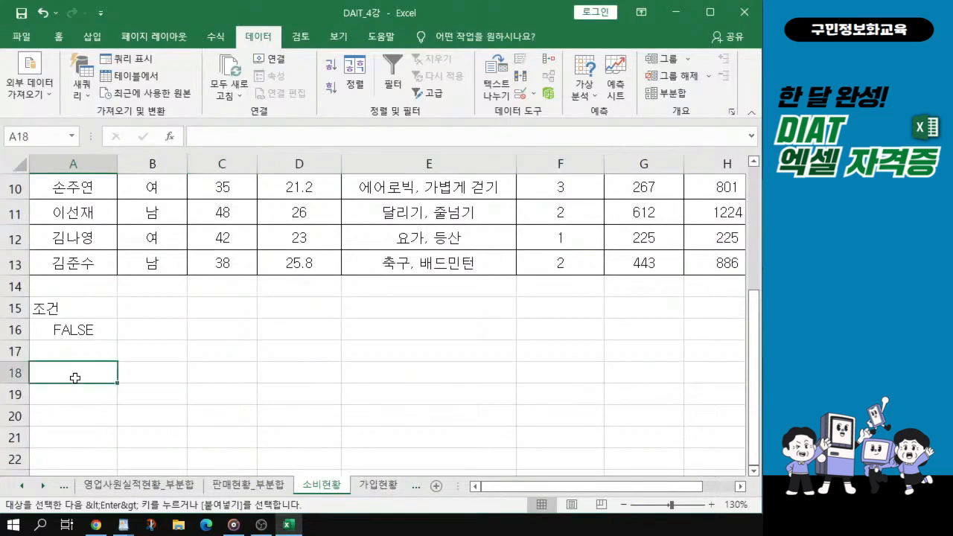
{"action": "key", "text": "alt+Tab"}
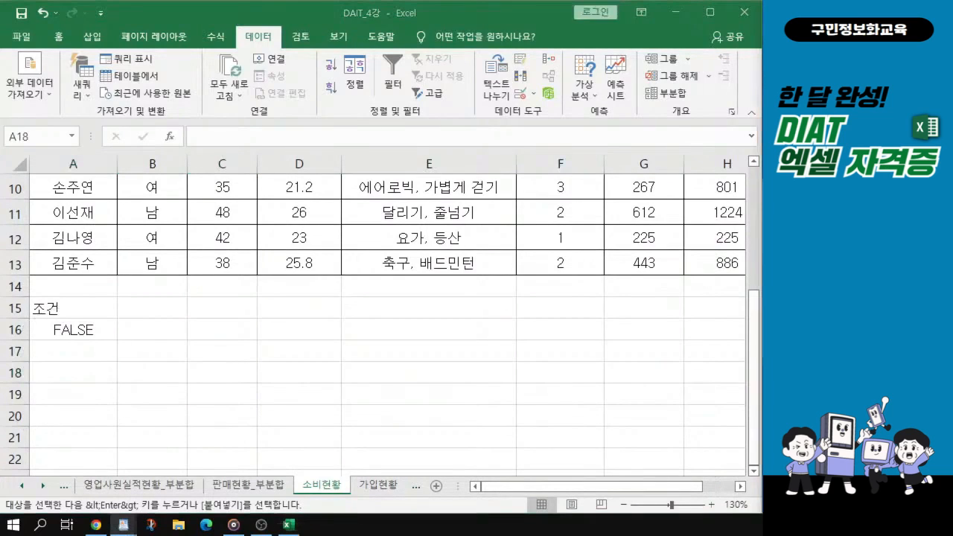
{"action": "left_click", "coordinate": [74, 372]}
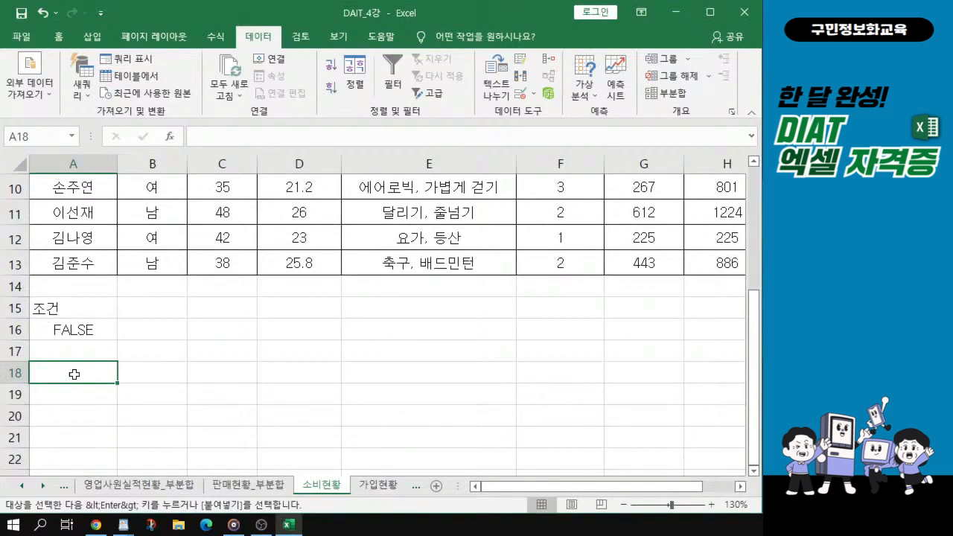
{"action": "key", "text": "ctrl+v"}
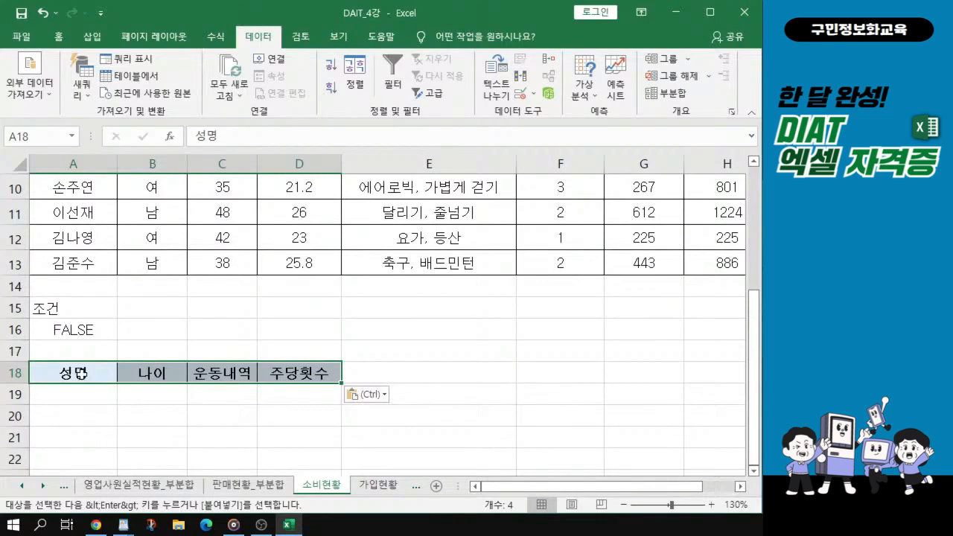
{"action": "key", "text": "ctrl"}
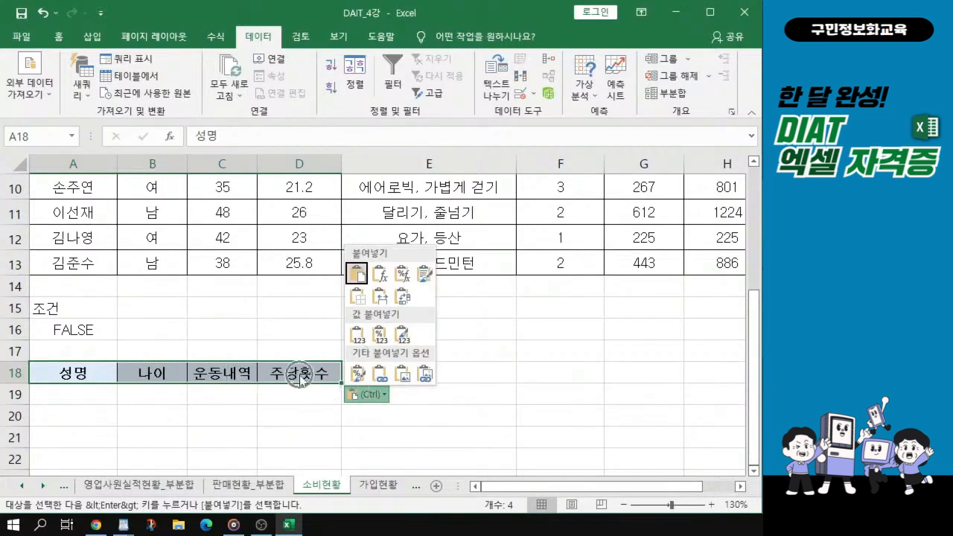
{"action": "key", "text": "ctrl"}
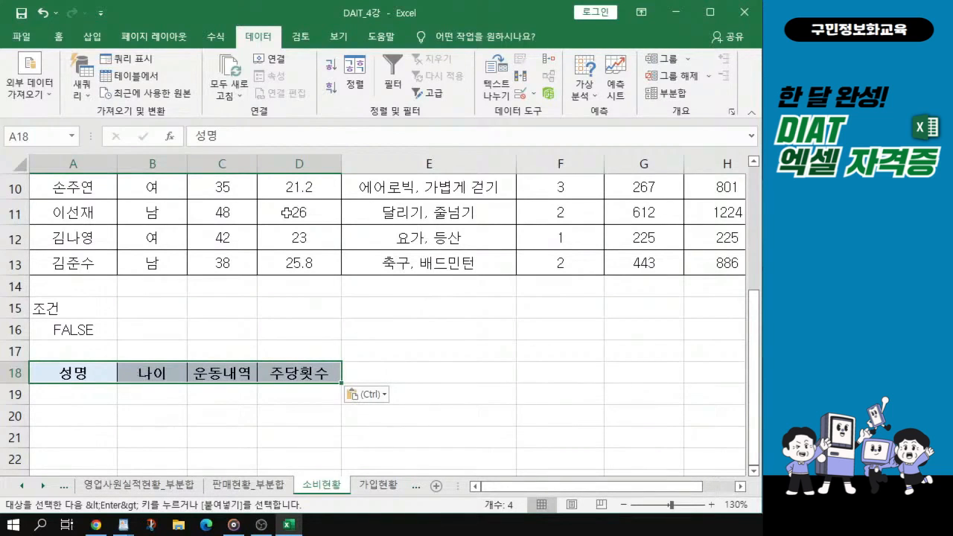
- Start an Advanced Filter on the 소비현황 table and set its results to be copied to another location (다른 장소에 복사)
{"action": "scroll", "coordinate": [286, 213], "scroll_direction": "up", "scroll_amount": 2}
{"action": "left_click", "coordinate": [266, 259]}
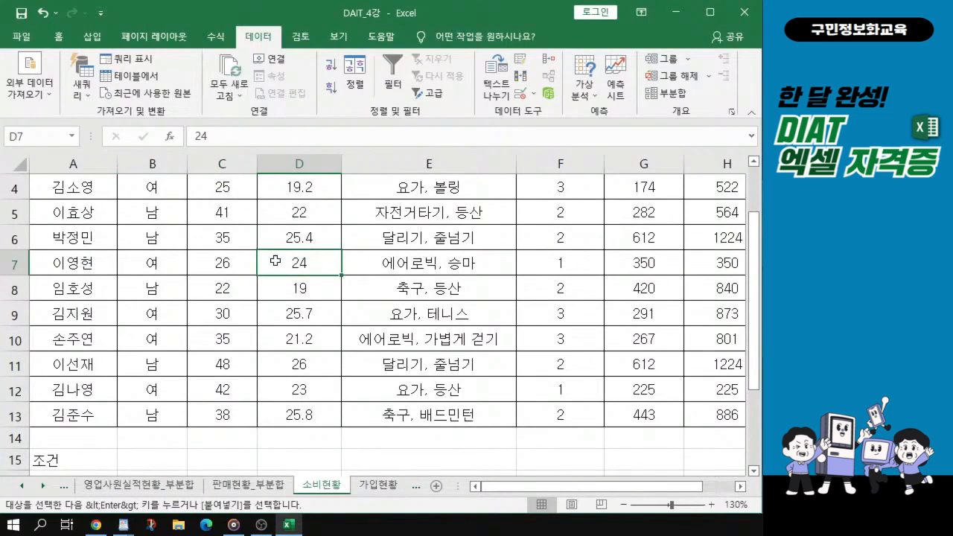
{"action": "key", "text": "ctrl"}
{"action": "key", "text": "ctrl"}
{"action": "key", "text": "ctrl"}
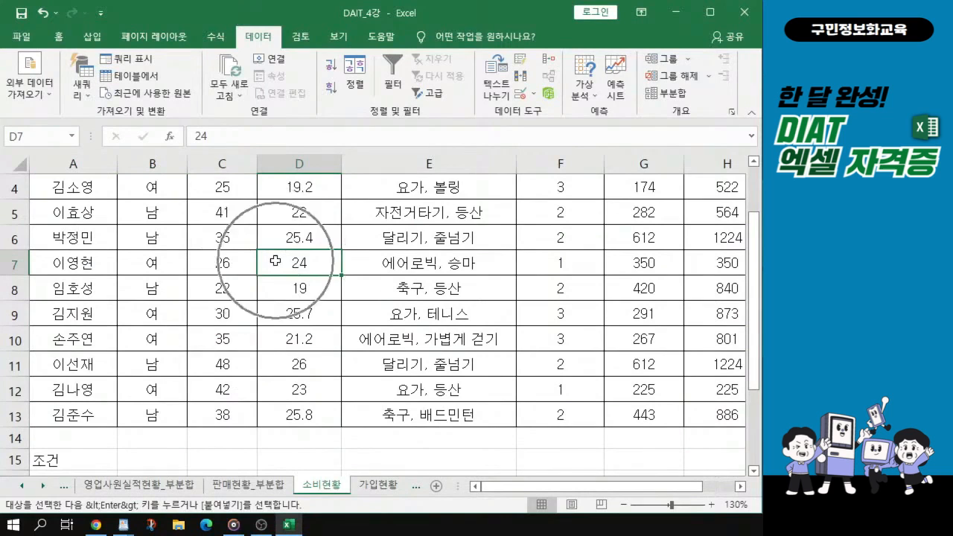
{"action": "key", "text": "ctrl"}
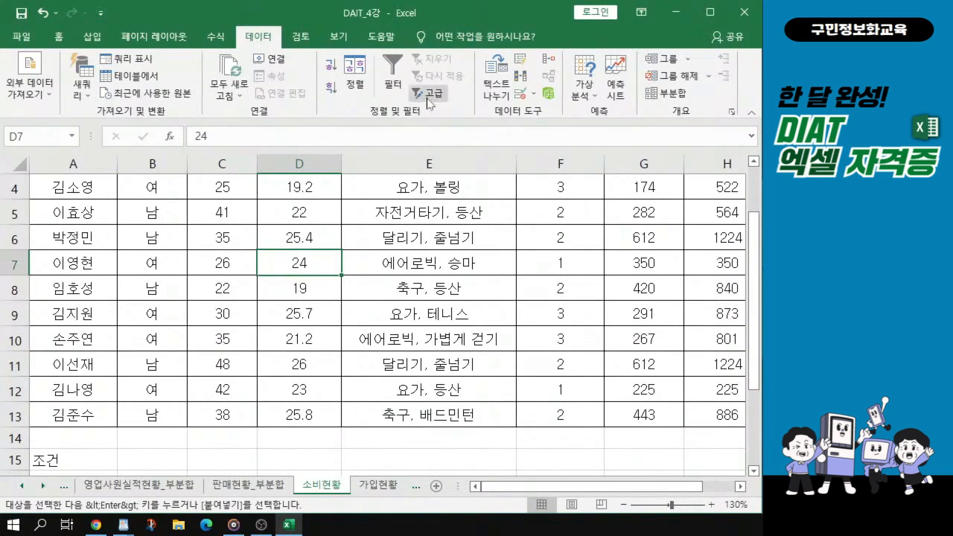
{"action": "key", "text": "ctrl"}
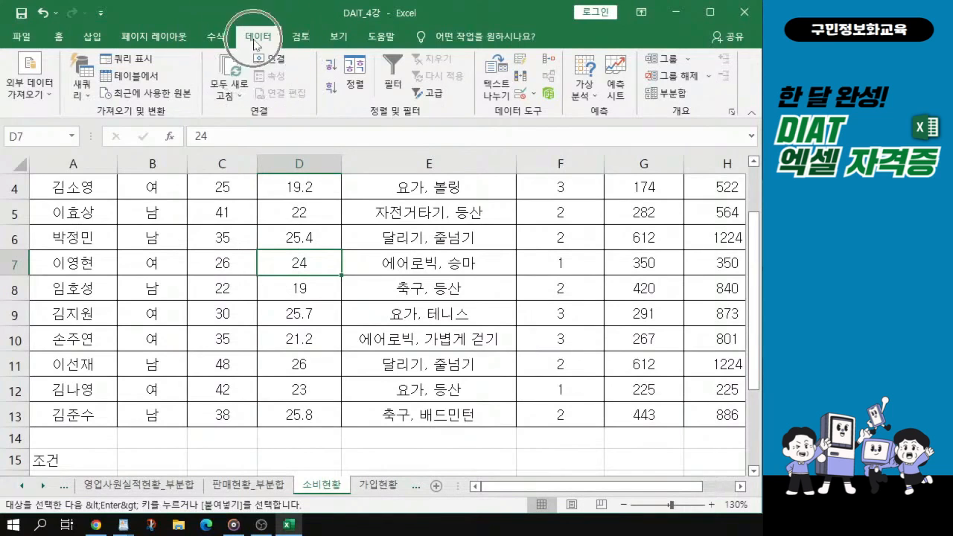
{"action": "mouse_move", "coordinate": [754, 373]}
{"action": "left_mouse_down"}
{"action": "mouse_move", "coordinate": [755, 396]}
{"action": "mouse_move", "coordinate": [754, 374]}
{"action": "left_mouse_up"}
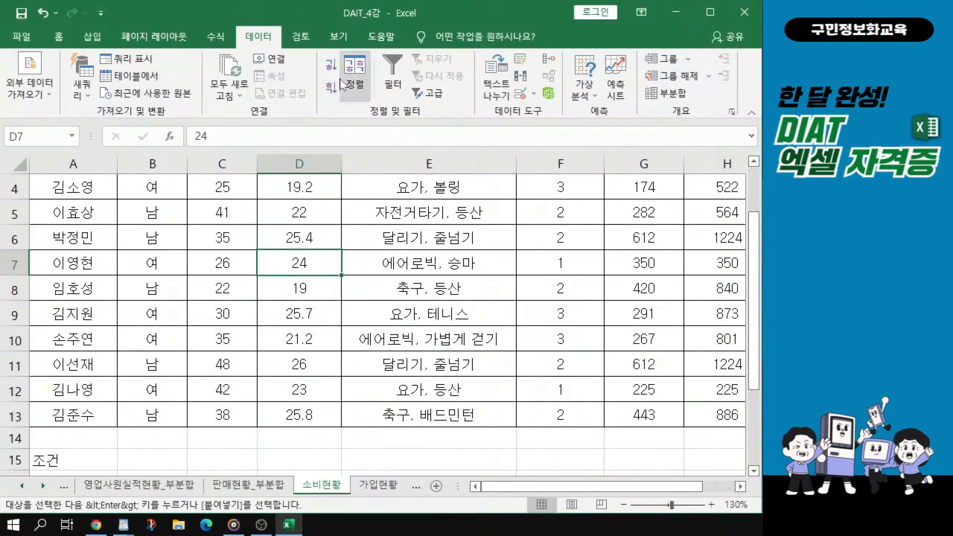
{"action": "key", "text": "ctrl"}
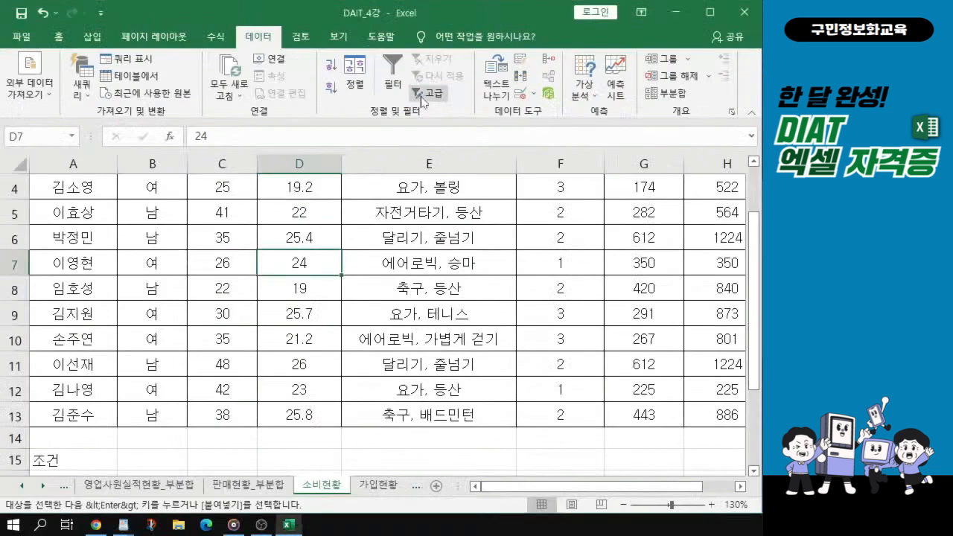
{"action": "left_click", "coordinate": [431, 93]}
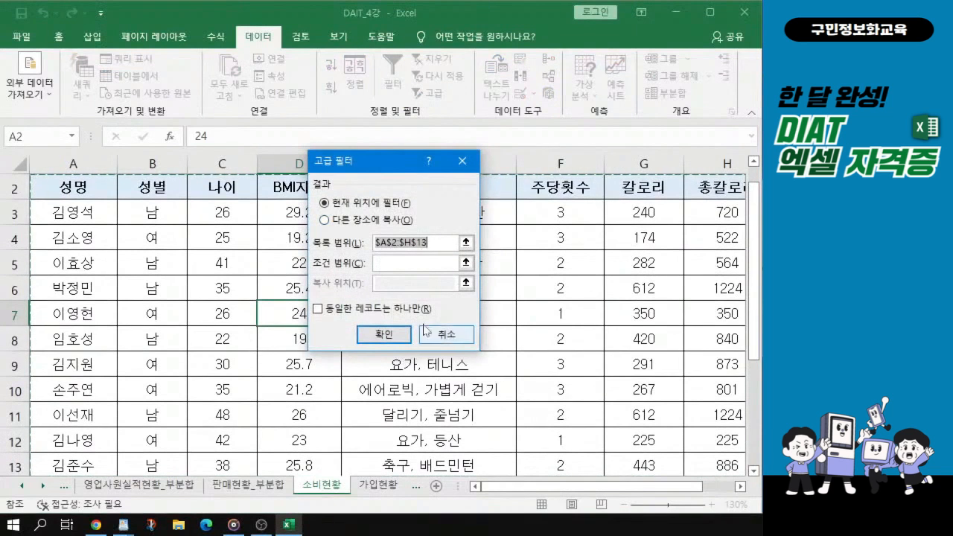
{"action": "left_click_drag", "start_coordinate": [375, 163], "coordinate": [363, 156]}
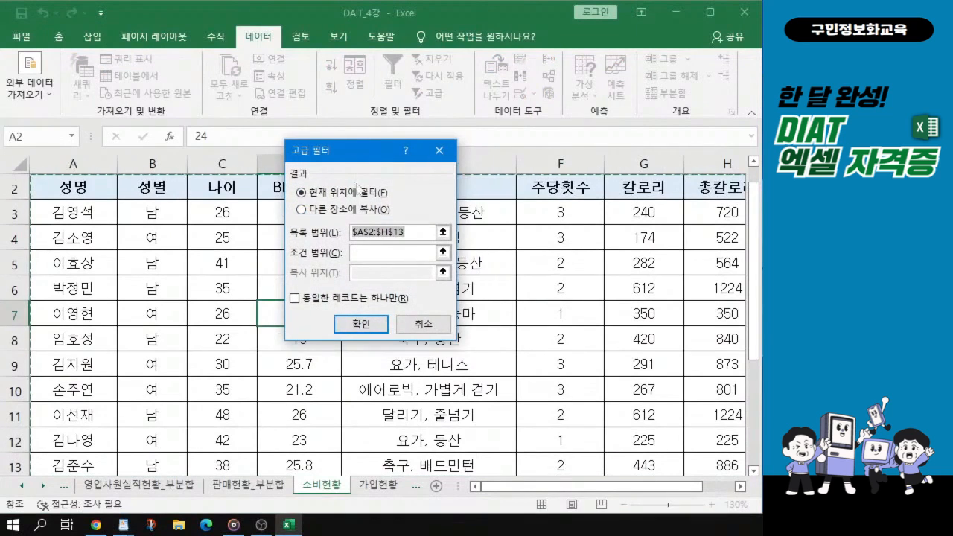
{"action": "left_click", "coordinate": [300, 210]}
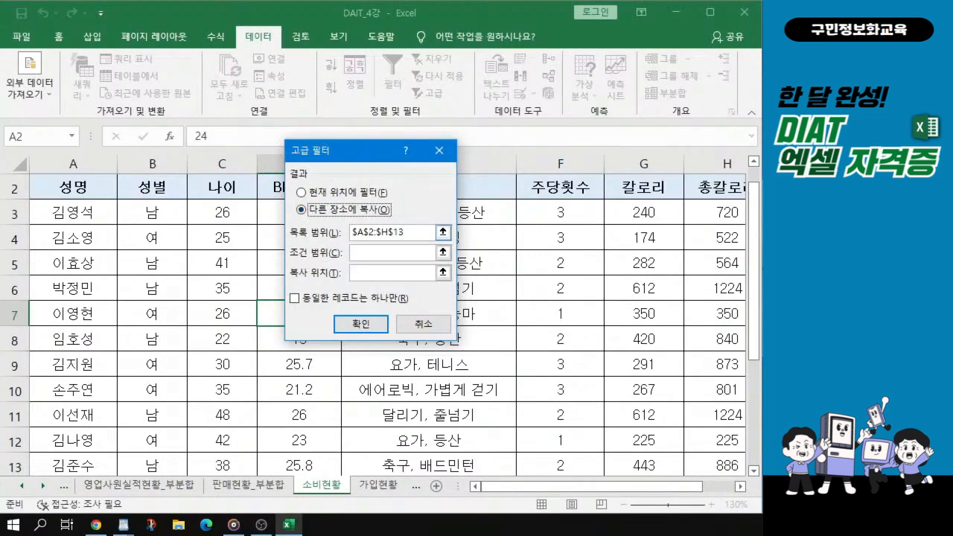
- Keep $A$2:$H$13 as the list range and set the criteria range to $A$15:$A$16
{"action": "left_click", "coordinate": [408, 231]}
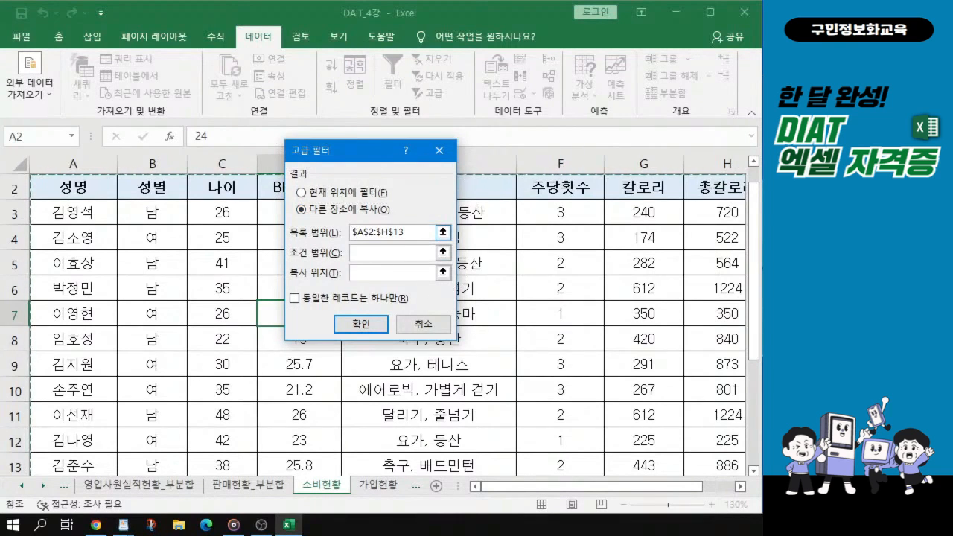
{"action": "key", "text": "ctrl"}
{"action": "left_click_drag", "start_coordinate": [755, 360], "coordinate": [759, 389]}
{"action": "key", "text": "ctrl"}
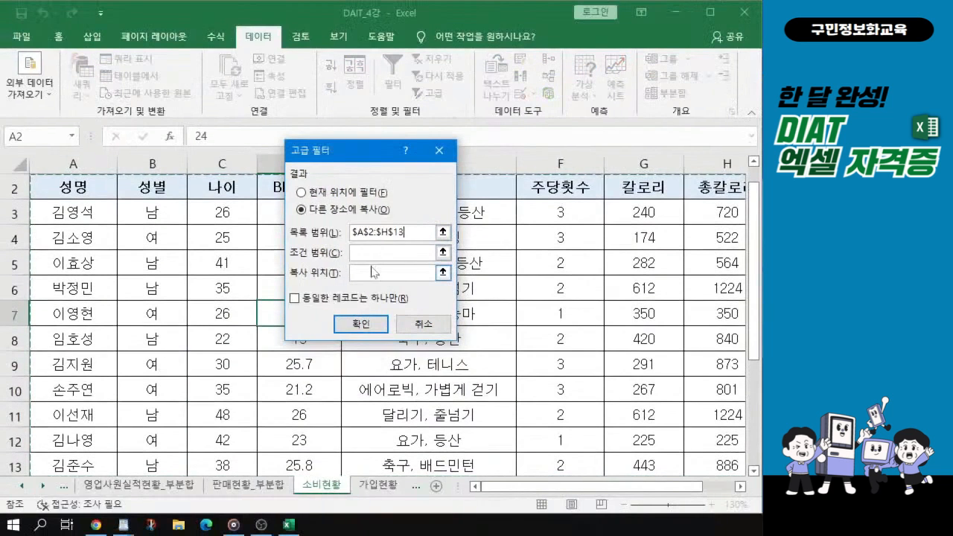
{"action": "left_click", "coordinate": [358, 253]}
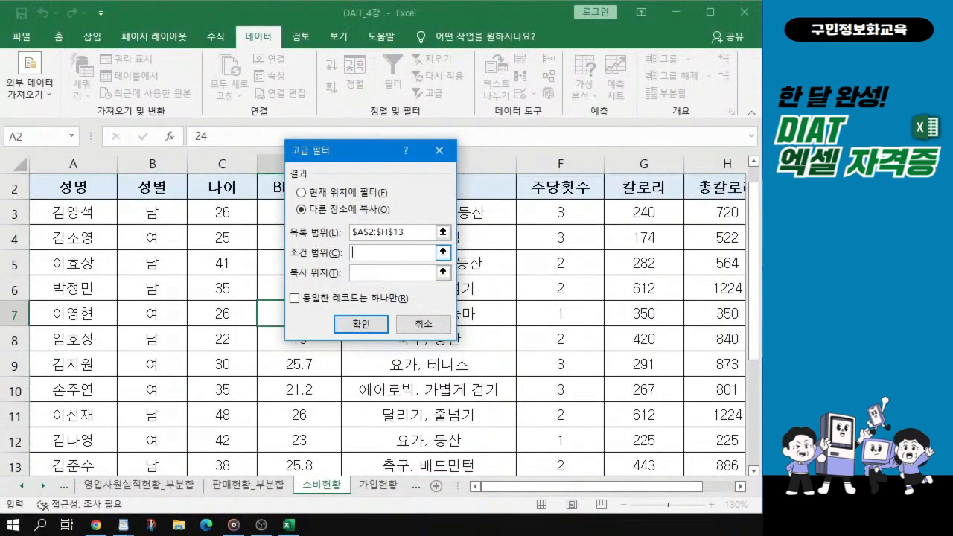
{"action": "scroll", "coordinate": [186, 334], "scroll_direction": "down", "scroll_amount": 1}
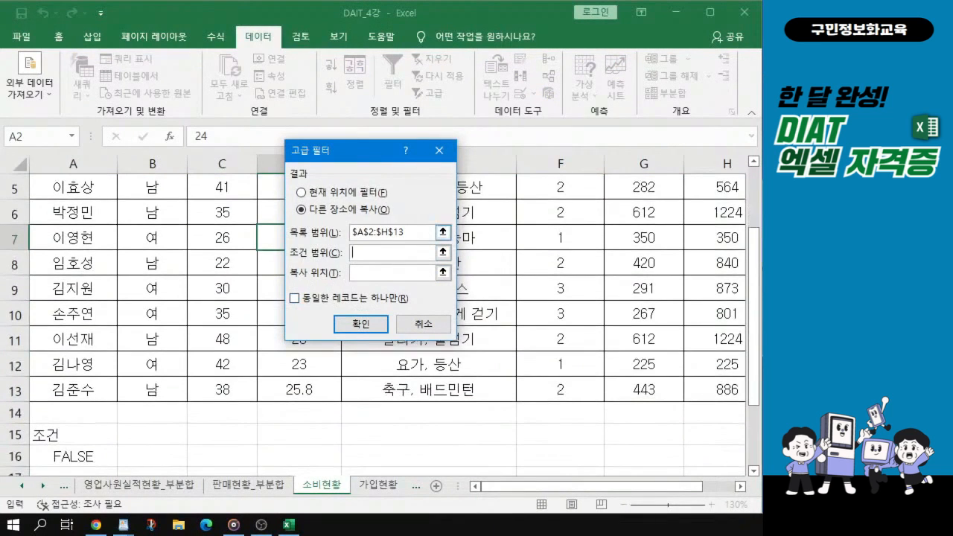
{"action": "scroll", "coordinate": [74, 434], "scroll_direction": "down", "scroll_amount": 1}
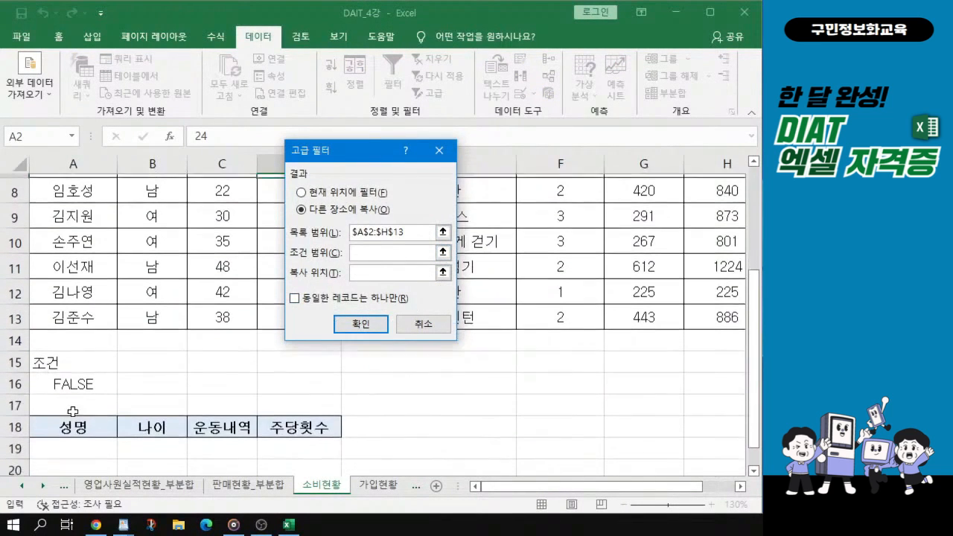
{"action": "left_click", "coordinate": [71, 361]}
{"action": "left_click_drag", "start_coordinate": [72, 360], "coordinate": [103, 380]}
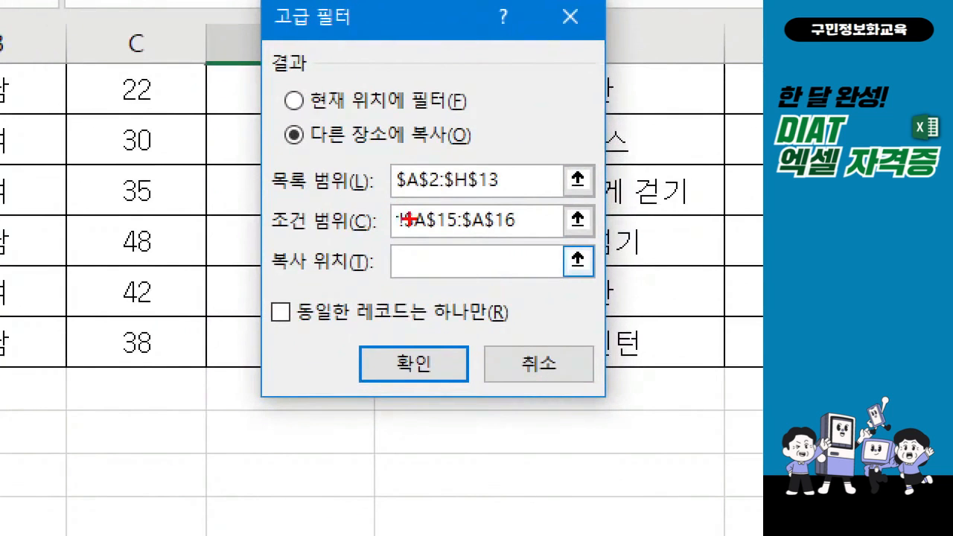
{"action": "left_click_drag", "start_coordinate": [405, 203], "coordinate": [540, 236]}
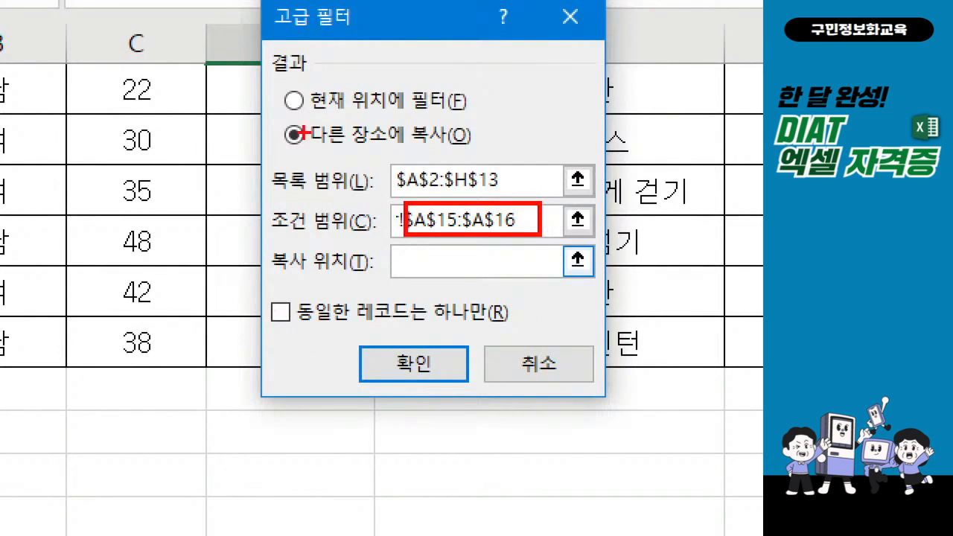
{"action": "mouse_move", "coordinate": [266, 118]}
{"action": "left_mouse_down"}
{"action": "mouse_move", "coordinate": [421, 156]}
{"action": "mouse_move", "coordinate": [486, 158]}
{"action": "left_mouse_up"}
{"action": "left_click_drag", "start_coordinate": [241, 119], "coordinate": [278, 110]}
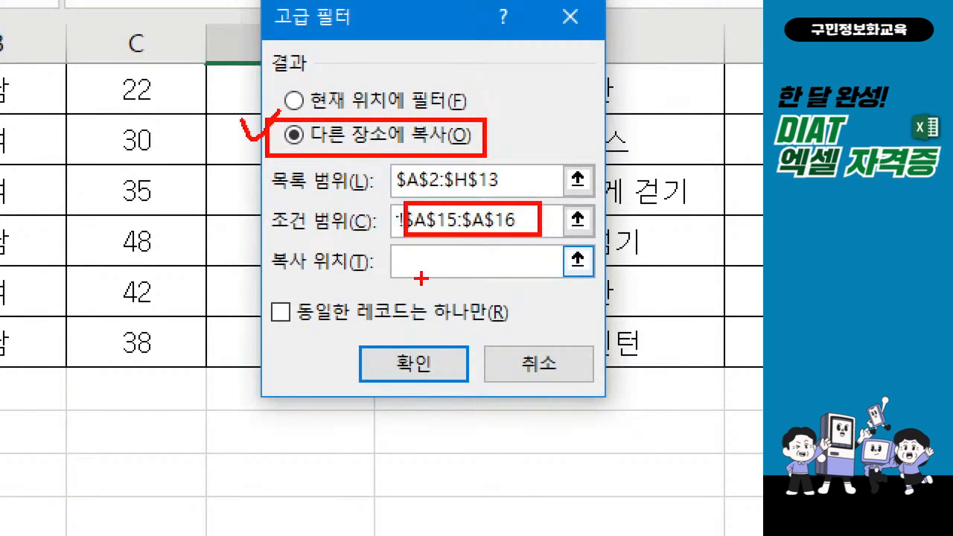
{"action": "left_click_drag", "start_coordinate": [408, 252], "coordinate": [450, 254]}
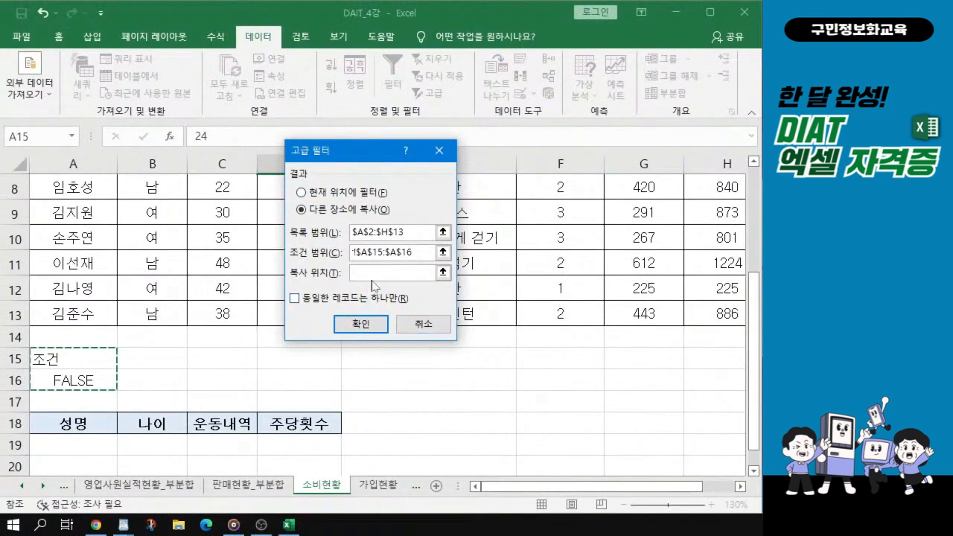
- Set the Advanced Filter's copy-to range to $A$18:$D$18 and run the filter
{"action": "left_click", "coordinate": [374, 274]}
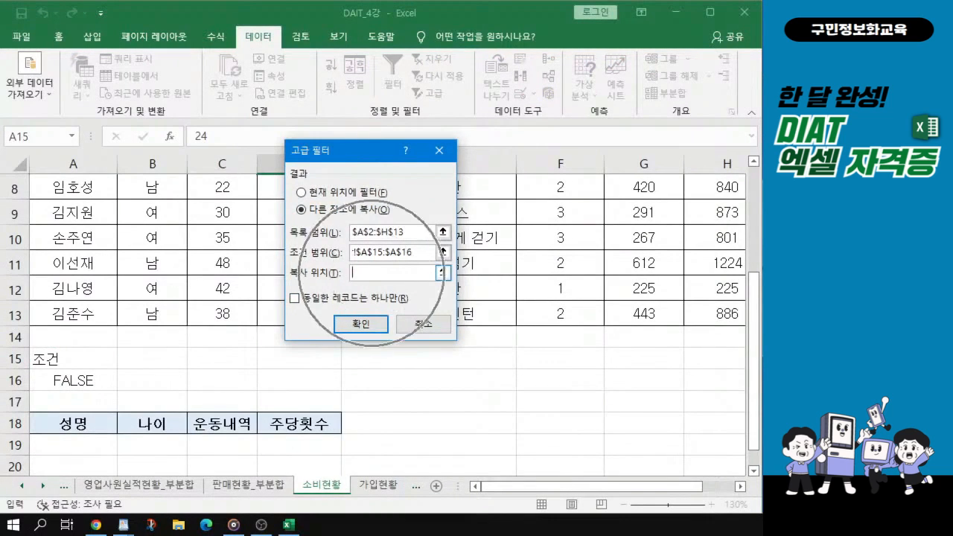
{"action": "left_click_drag", "start_coordinate": [84, 426], "coordinate": [300, 425]}
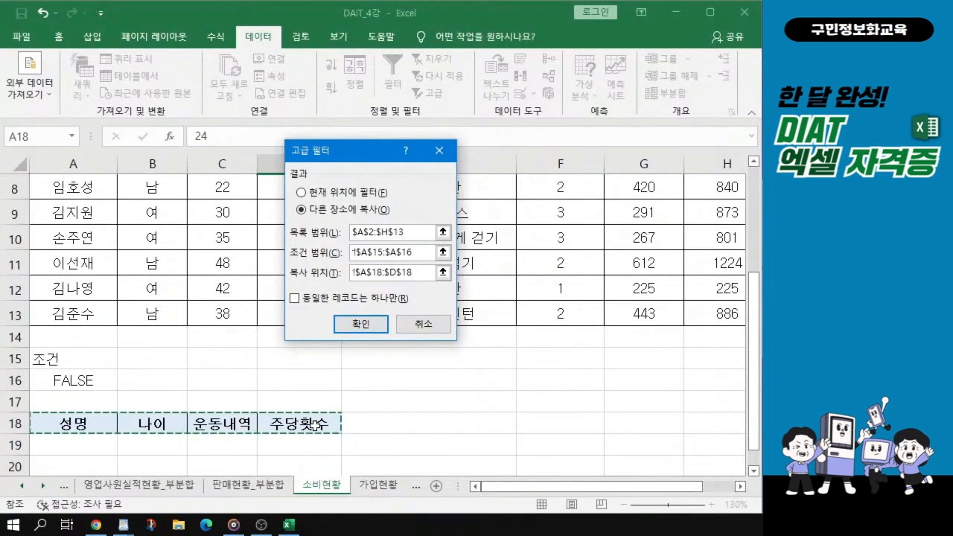
{"action": "left_click", "coordinate": [374, 325]}
- Auto-fit column C to its contents so the extracted 운동내역 entries show in full
{"action": "scroll", "coordinate": [372, 313], "scroll_direction": "up", "scroll_amount": 1}
{"action": "scroll", "coordinate": [287, 313], "scroll_direction": "down", "scroll_amount": 2}
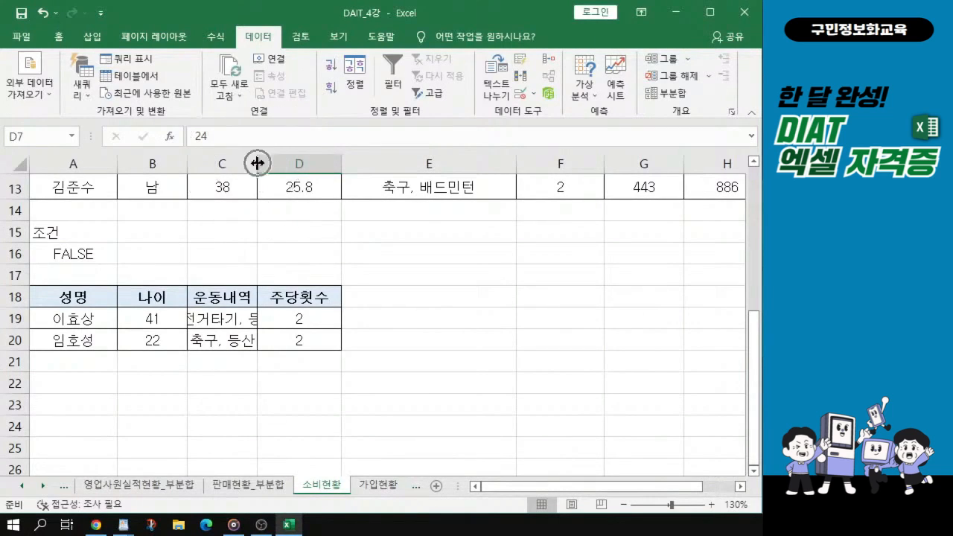
{"action": "double_click", "coordinate": [256, 163]}
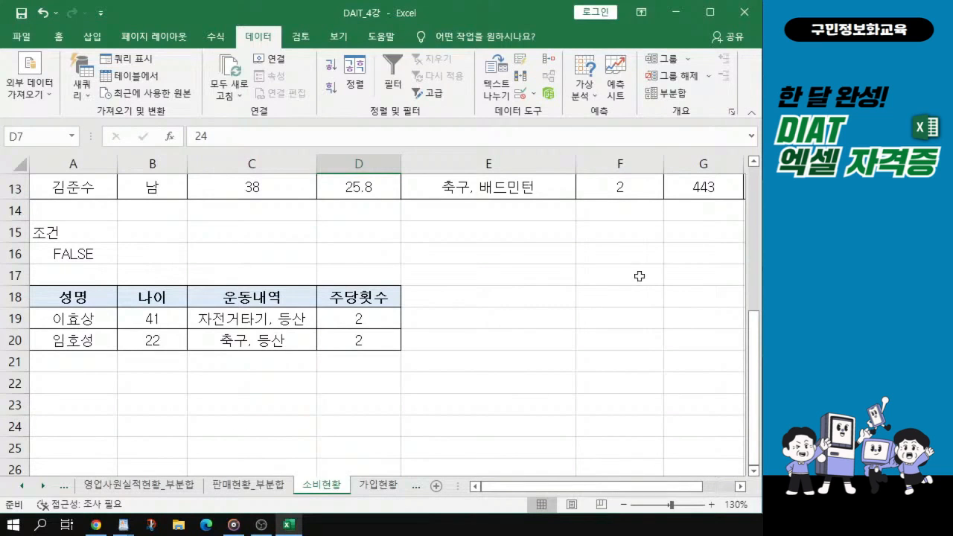
{"action": "key", "text": "alt+Tab"}
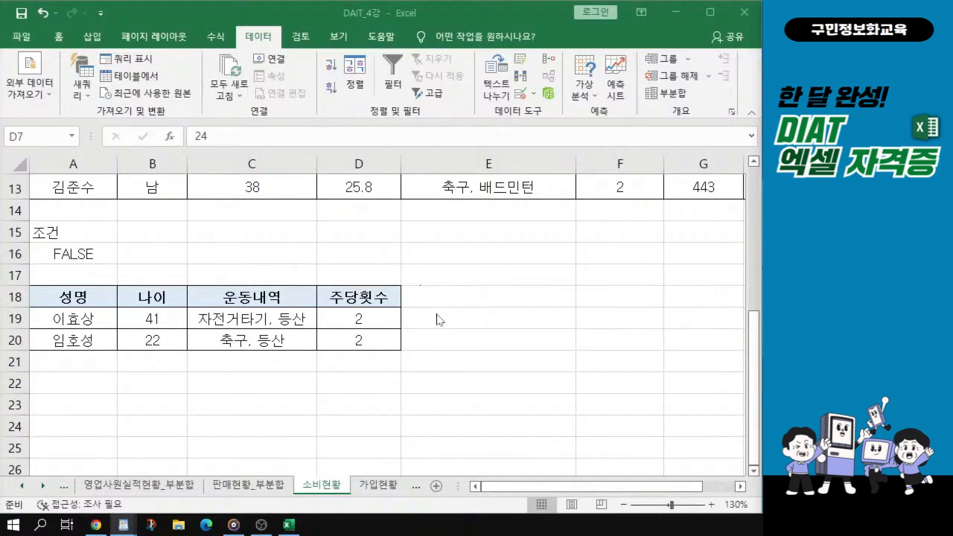
{"action": "scroll", "coordinate": [405, 278], "scroll_direction": "up", "scroll_amount": 2}
{"action": "scroll", "coordinate": [406, 277], "scroll_direction": "up", "scroll_amount": 3}
{"action": "scroll", "coordinate": [368, 293], "scroll_direction": "down", "scroll_amount": 1}
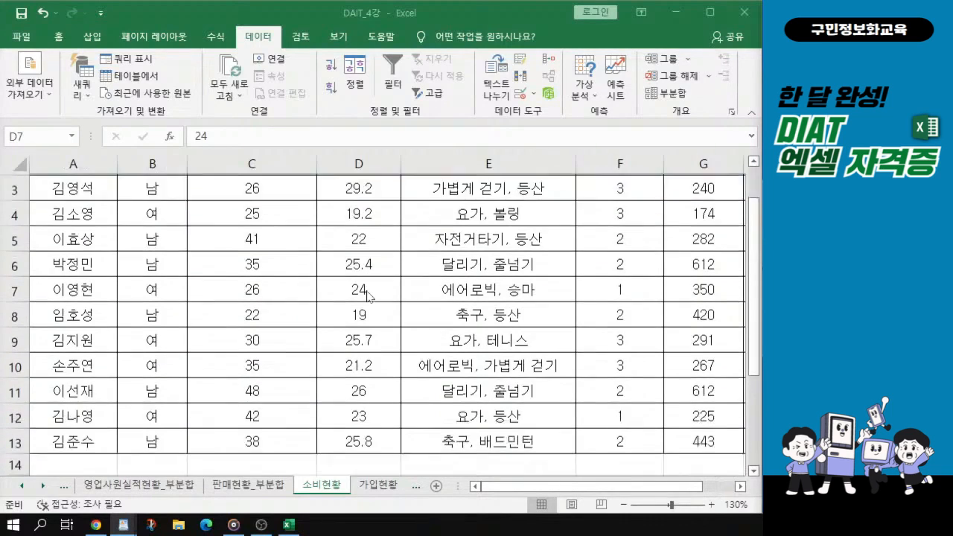
{"action": "scroll", "coordinate": [302, 235], "scroll_direction": "up", "scroll_amount": 1}
{"action": "scroll", "coordinate": [301, 235], "scroll_direction": "down", "scroll_amount": 2, "text": "ctrl"}
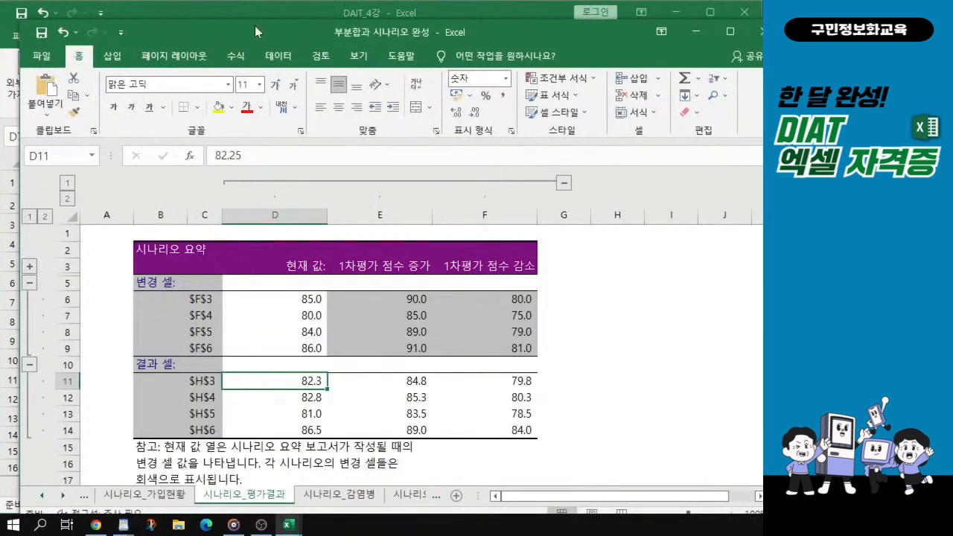
- In the 부분합과 시나리오 완성 workbook, examine the 시나리오_소비현황 summary's 주당횟수 1 증가 and 주당횟수 1 감소 scenarios, changing cells and result cells
{"action": "left_click_drag", "start_coordinate": [254, 30], "coordinate": [230, 19]}
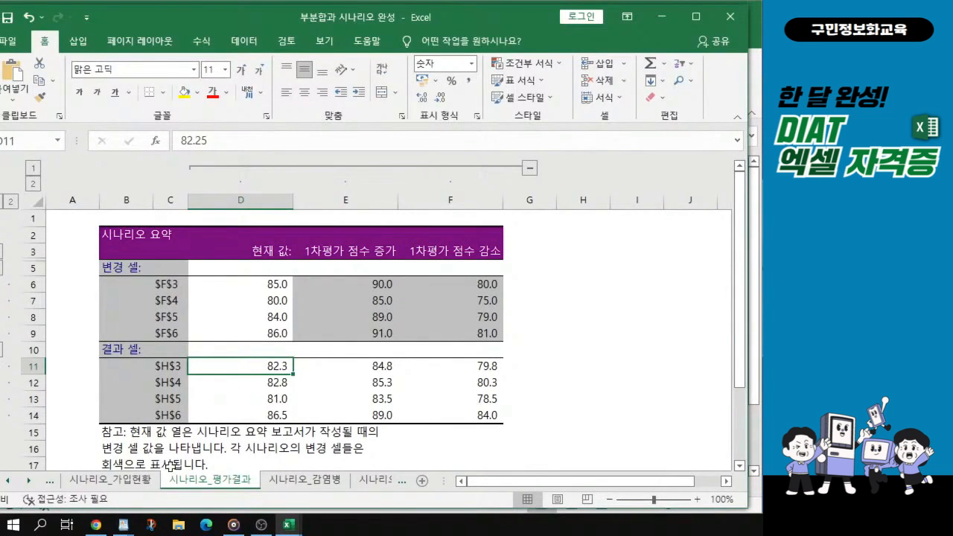
{"action": "left_click", "coordinate": [115, 479]}
{"action": "left_click", "coordinate": [8, 481]}
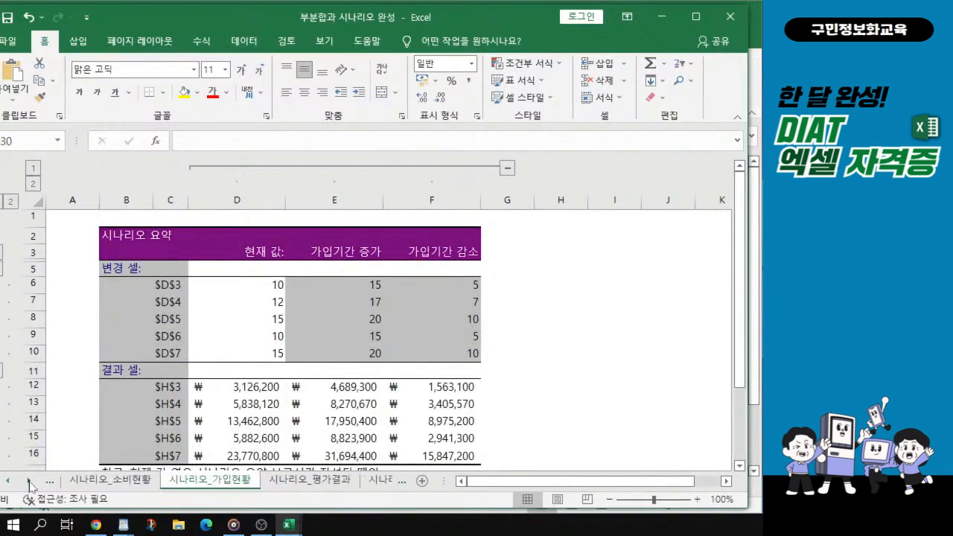
{"action": "left_click", "coordinate": [118, 482]}
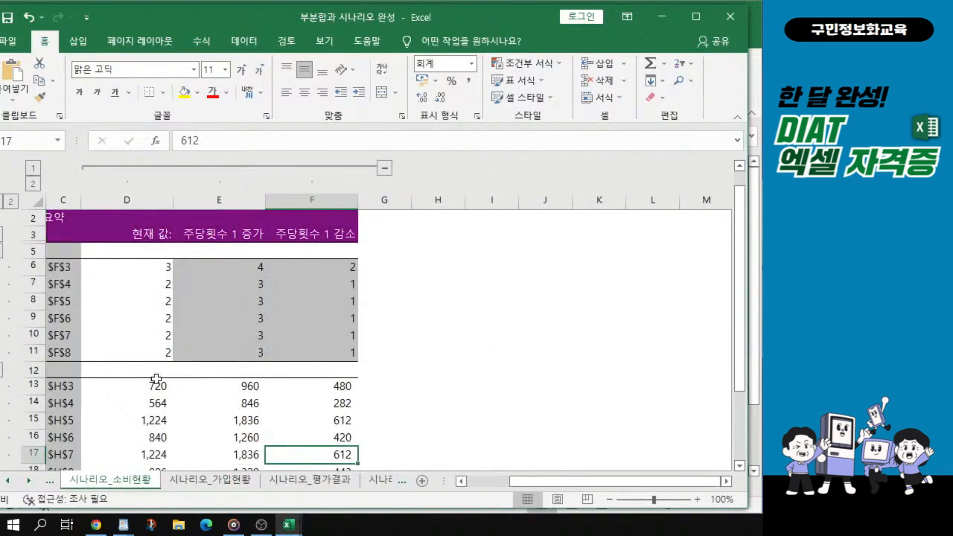
{"action": "scroll", "coordinate": [202, 347], "scroll_direction": "down", "scroll_amount": 1}
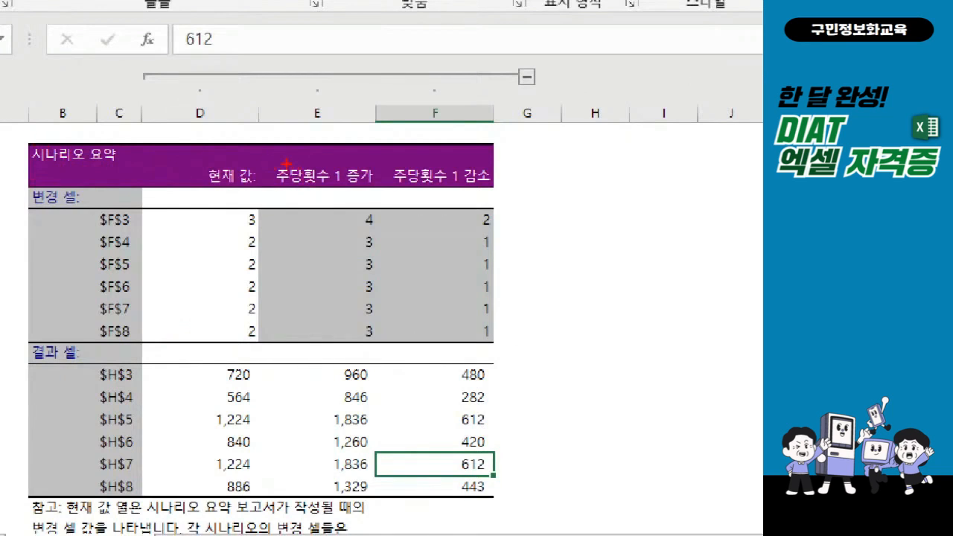
{"action": "mouse_move", "coordinate": [274, 157]}
{"action": "left_mouse_down"}
{"action": "mouse_move", "coordinate": [308, 186]}
{"action": "mouse_move", "coordinate": [370, 188]}
{"action": "left_mouse_up"}
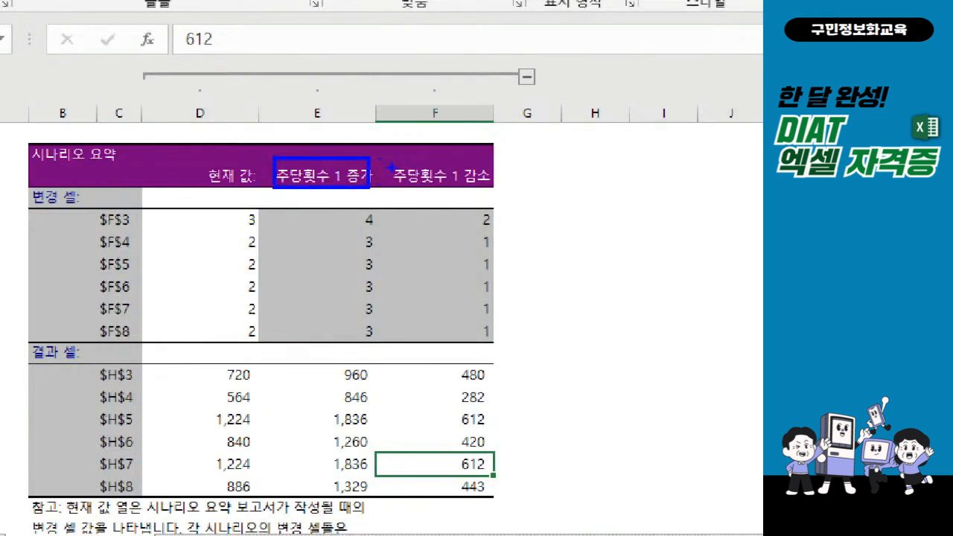
{"action": "mouse_move", "coordinate": [383, 157]}
{"action": "left_mouse_down"}
{"action": "mouse_move", "coordinate": [432, 190]}
{"action": "mouse_move", "coordinate": [496, 188]}
{"action": "left_mouse_up"}
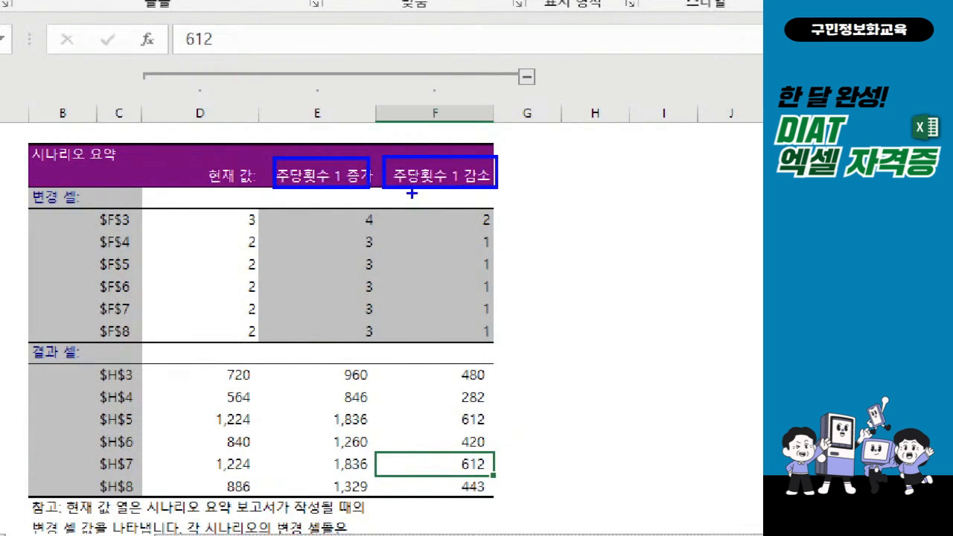
{"action": "mouse_move", "coordinate": [338, 133]}
{"action": "left_mouse_down"}
{"action": "mouse_move", "coordinate": [366, 116]}
{"action": "mouse_move", "coordinate": [456, 104]}
{"action": "left_mouse_up"}
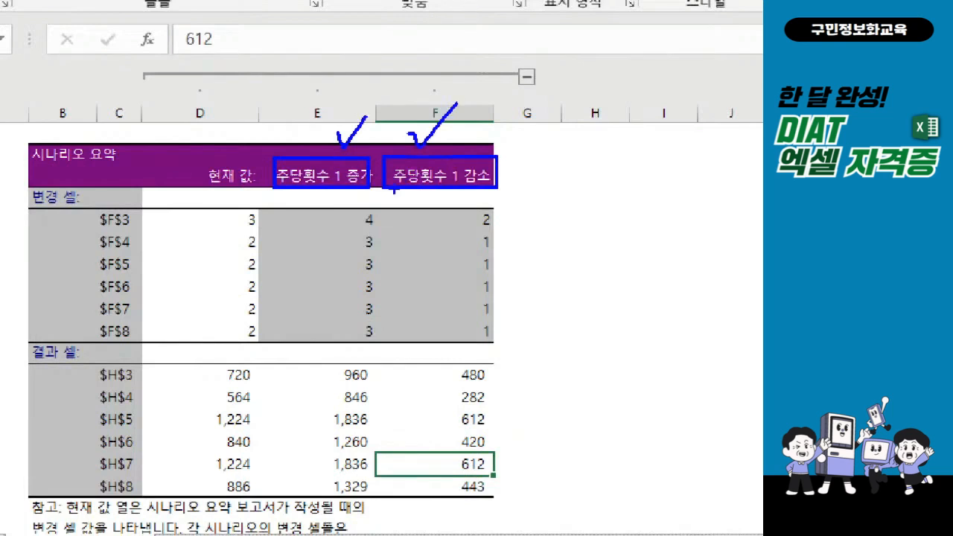
{"action": "left_click_drag", "start_coordinate": [93, 166], "coordinate": [145, 158]}
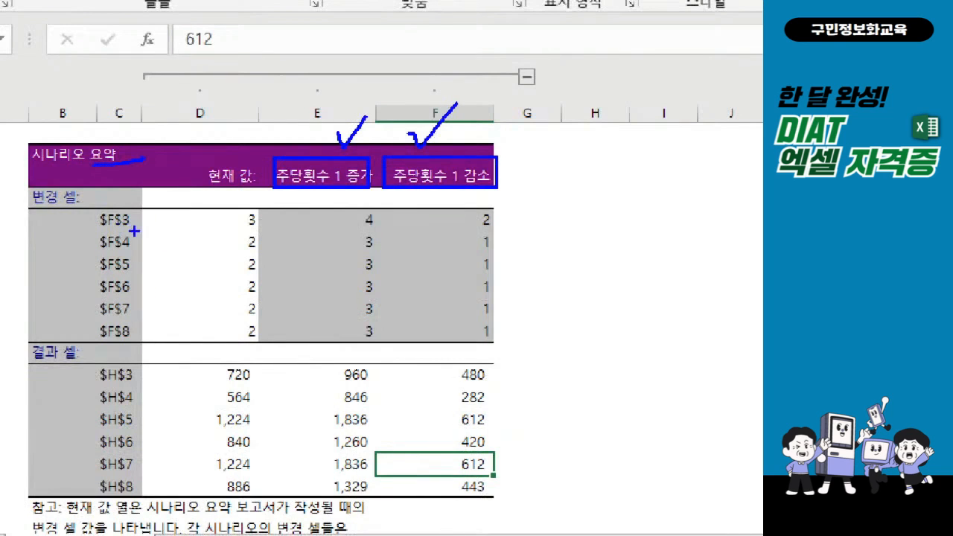
{"action": "mouse_move", "coordinate": [128, 217]}
{"action": "left_mouse_down"}
{"action": "mouse_move", "coordinate": [141, 277]}
{"action": "mouse_move", "coordinate": [128, 340]}
{"action": "mouse_move", "coordinate": [143, 380]}
{"action": "mouse_move", "coordinate": [98, 361]}
{"action": "mouse_move", "coordinate": [145, 368]}
{"action": "mouse_move", "coordinate": [145, 381]}
{"action": "left_mouse_up"}
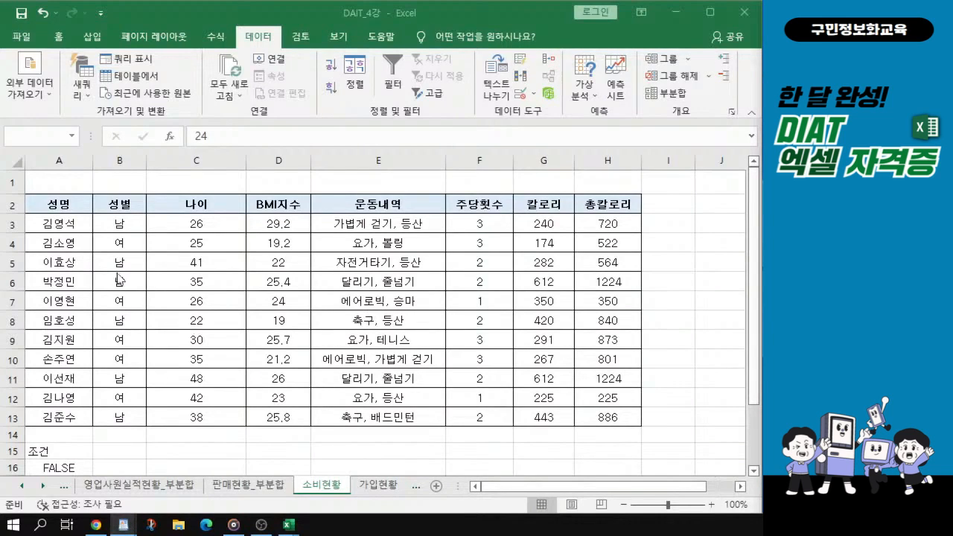
- Return to the DAIT_4강 workbook and sort the 소비현황 table by 성별 in ascending order
{"action": "key", "text": "ctrl"}
{"action": "left_click", "coordinate": [121, 316]}
{"action": "left_click", "coordinate": [124, 295]}
{"action": "key", "text": "ctrl"}
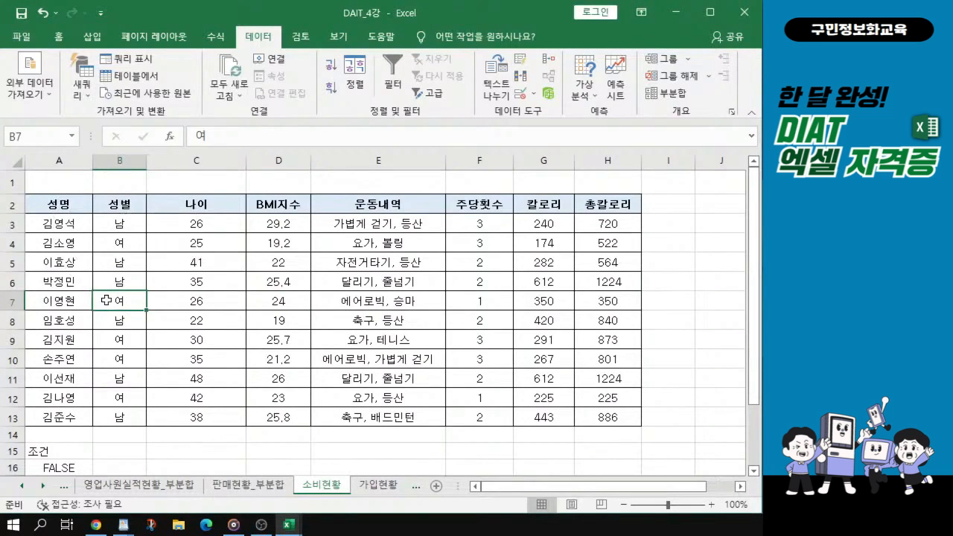
{"action": "scroll", "coordinate": [104, 301], "scroll_direction": "up", "scroll_amount": 2}
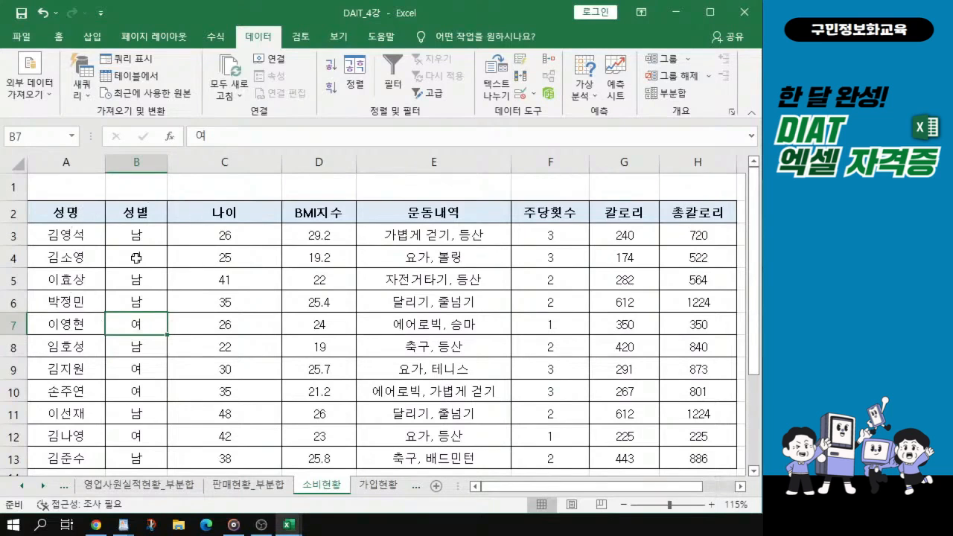
{"action": "left_click", "coordinate": [137, 257]}
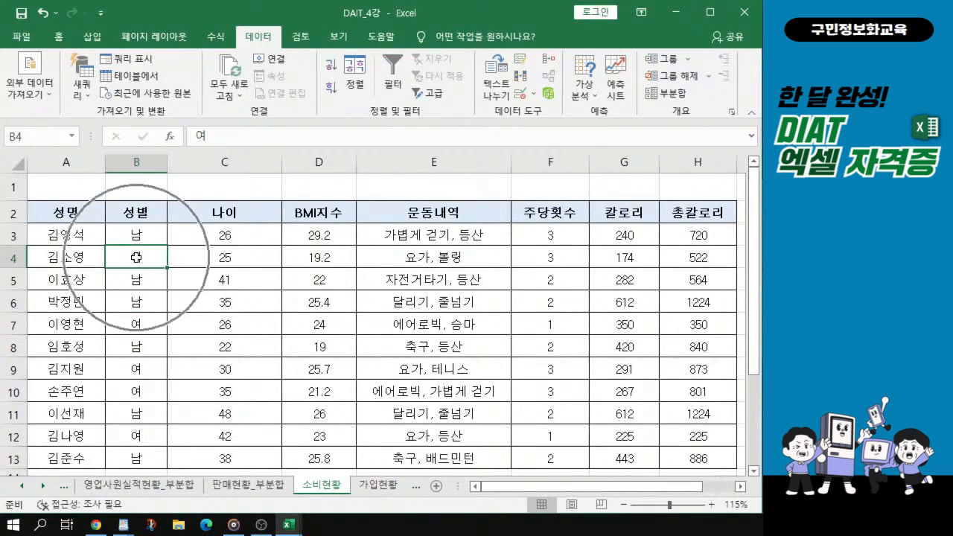
{"action": "key", "text": "alt+Tab"}
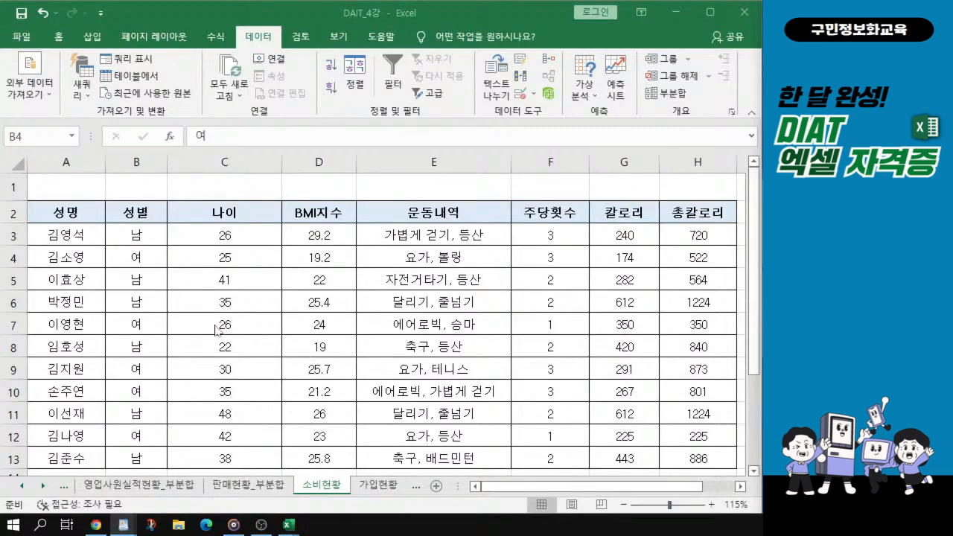
{"action": "key", "text": "alt+Tab"}
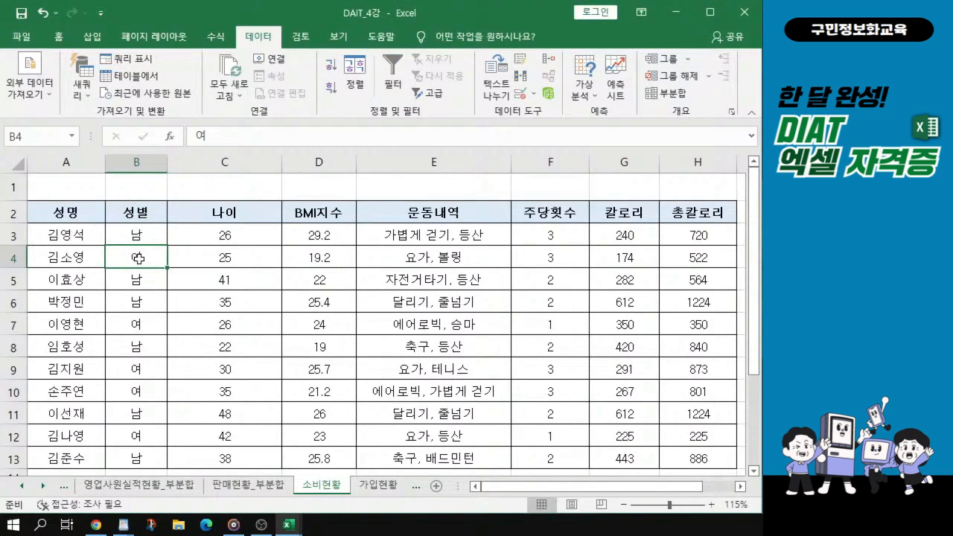
{"action": "left_click", "coordinate": [332, 68]}
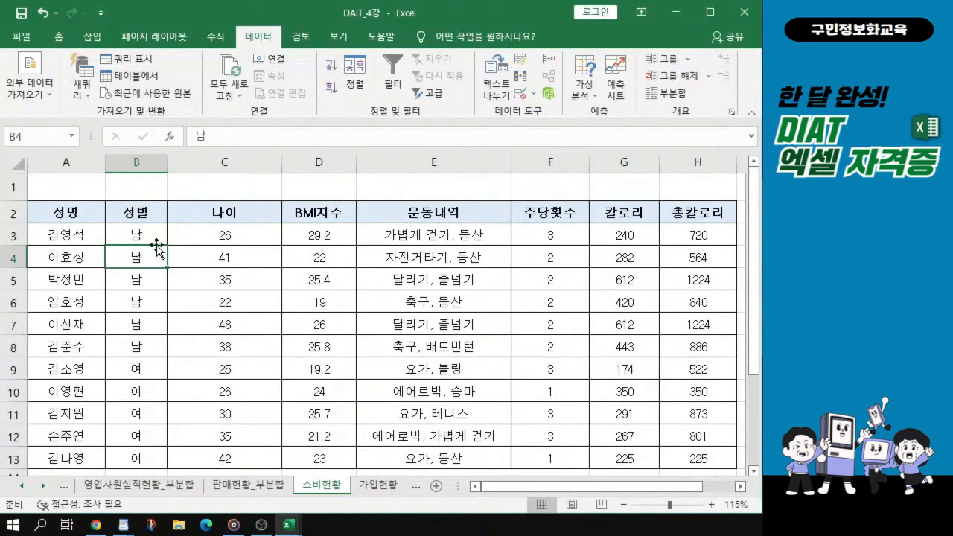
{"action": "left_click_drag", "start_coordinate": [573, 243], "coordinate": [556, 323]}
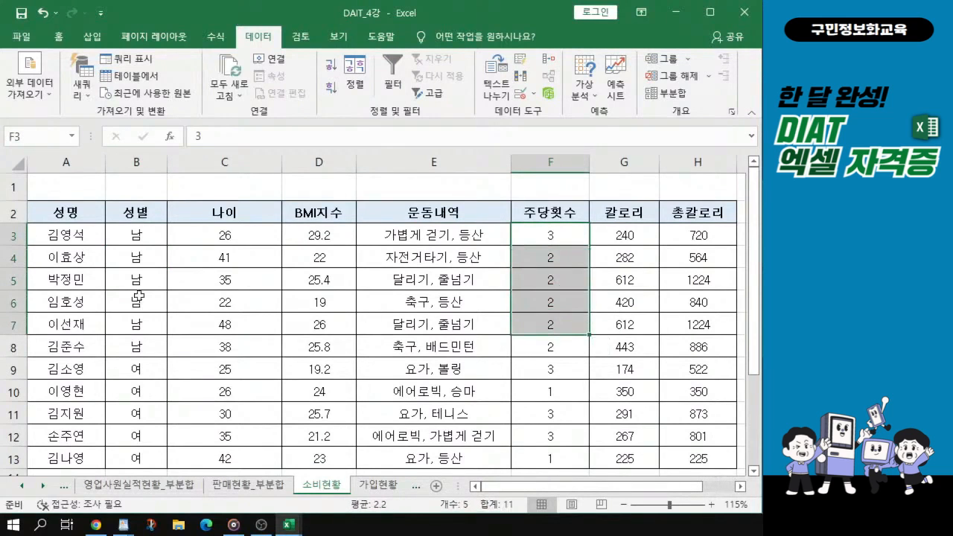
{"action": "left_click", "coordinate": [151, 235]}
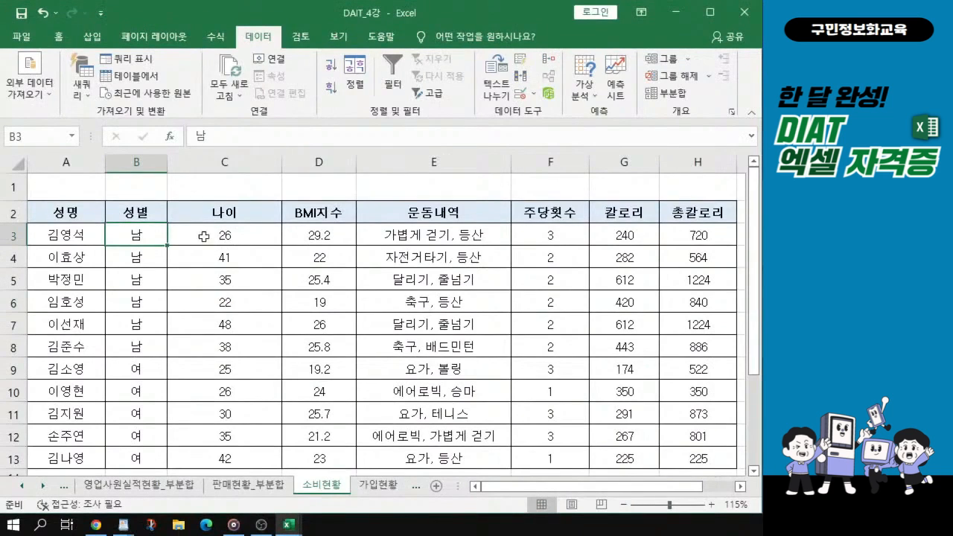
{"action": "mouse_move", "coordinate": [141, 235]}
{"action": "left_mouse_down"}
{"action": "mouse_move", "coordinate": [152, 473]}
{"action": "mouse_move", "coordinate": [149, 250]}
{"action": "left_mouse_up"}
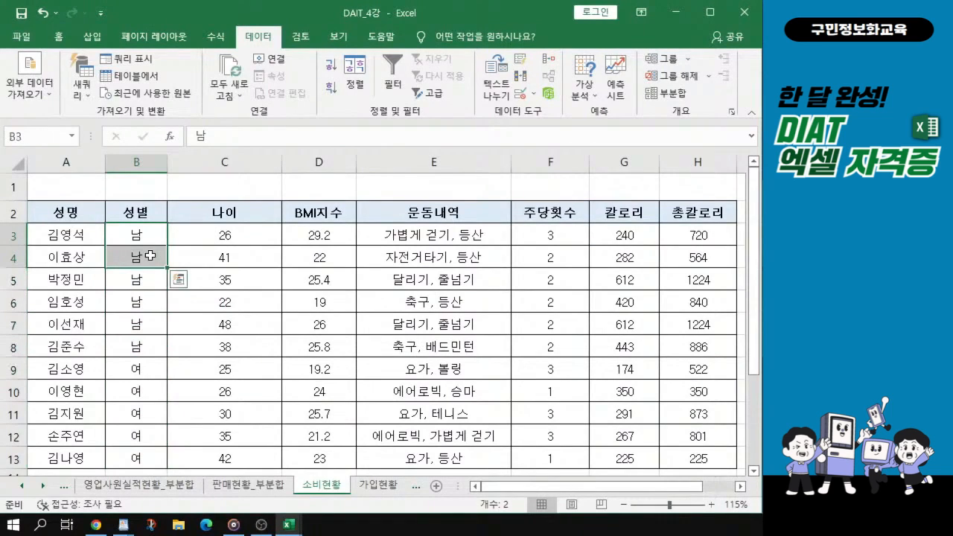
{"action": "left_click", "coordinate": [162, 260]}
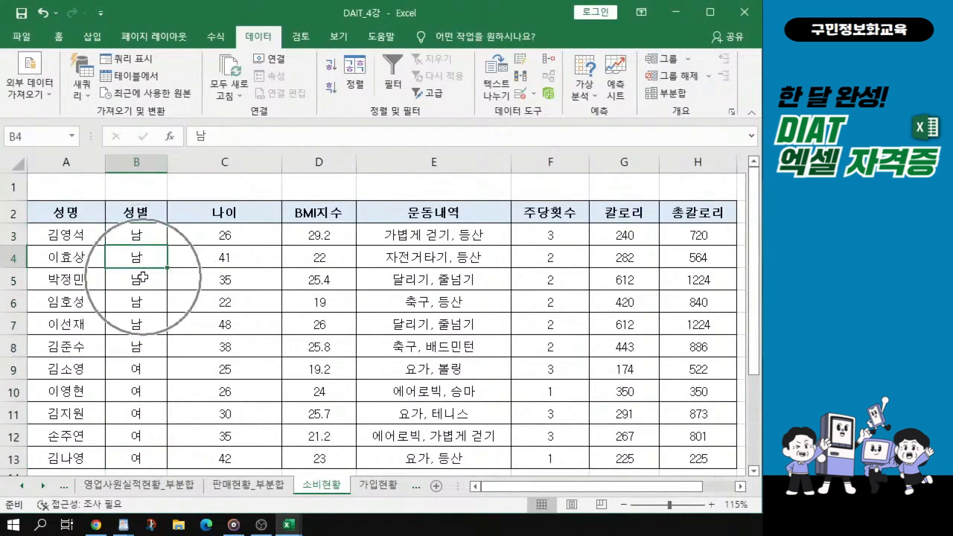
{"action": "left_click", "coordinate": [270, 288]}
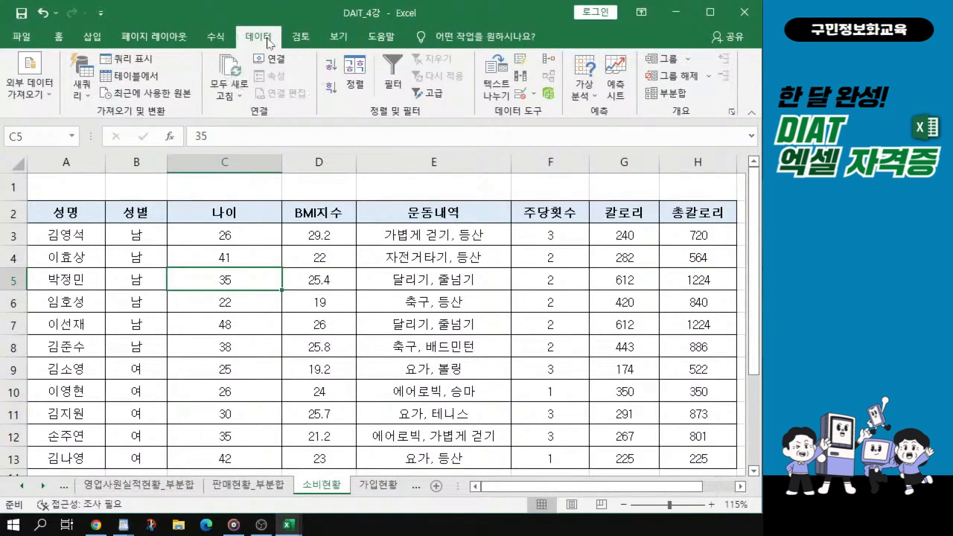
- Open the What-If Analysis (가상 분석) commands to reach the Scenario Manager (시나리오 관리자)
{"action": "left_click", "coordinate": [588, 95]}
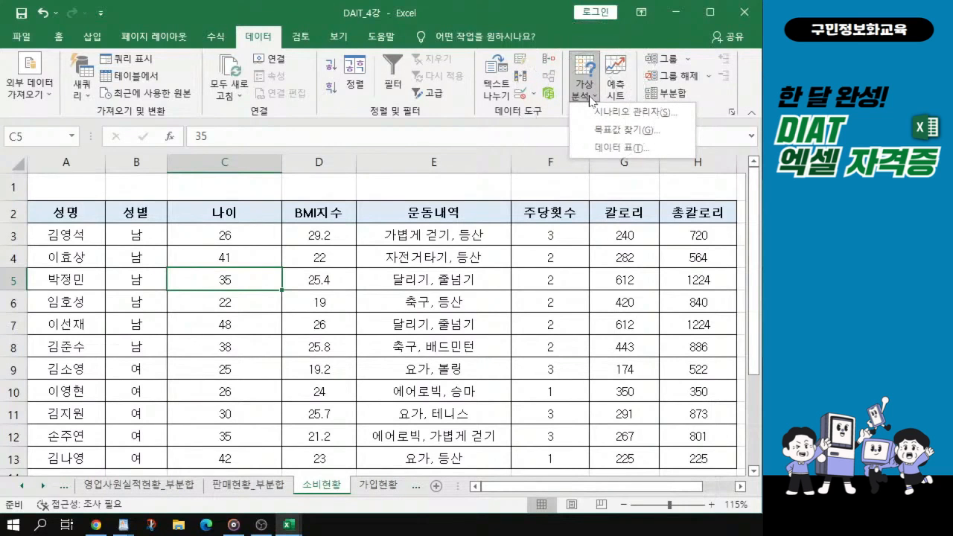
{"action": "left_click", "coordinate": [591, 99]}
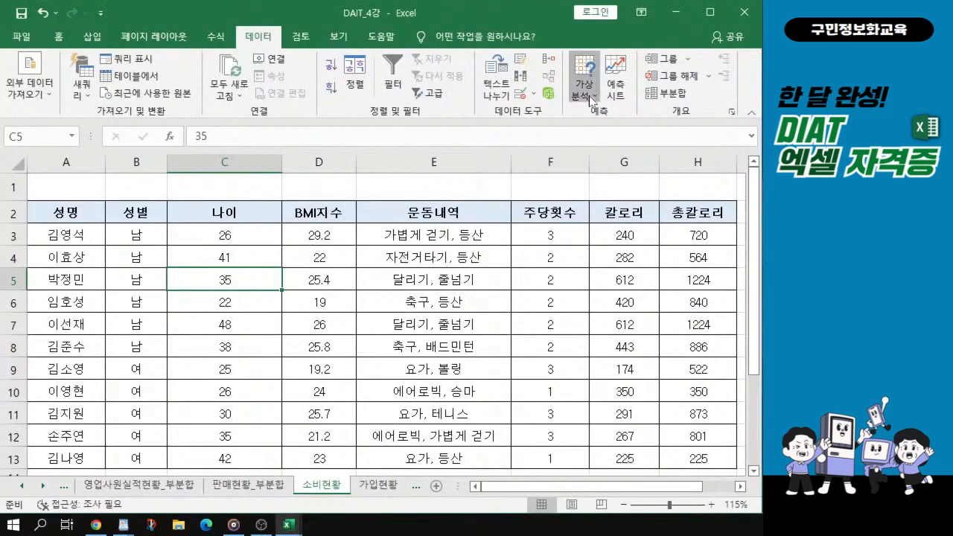
{"action": "left_click", "coordinate": [592, 97]}
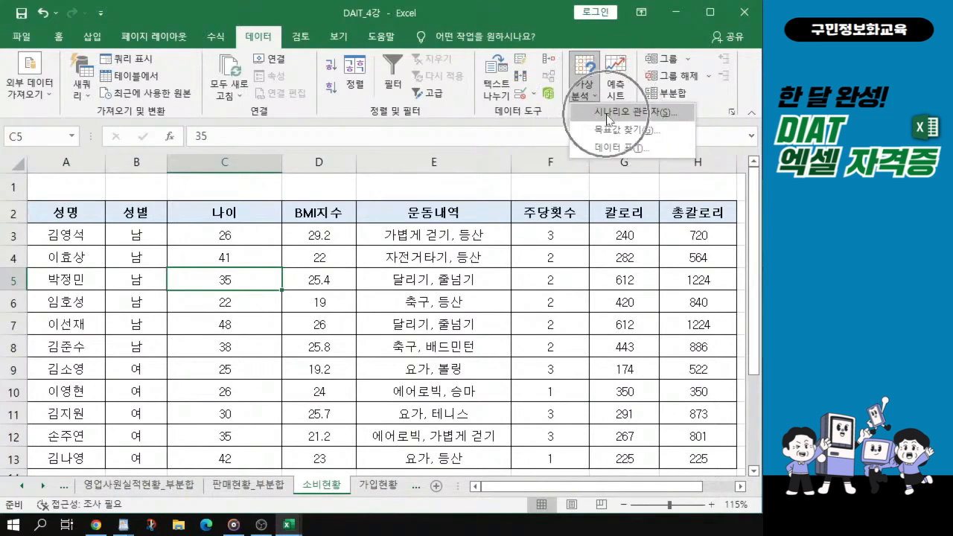
- Open the Scenario Manager and add a new scenario named "주당횟수 1증가"
{"action": "left_click", "coordinate": [606, 113]}
{"action": "left_click_drag", "start_coordinate": [326, 101], "coordinate": [274, 124]}
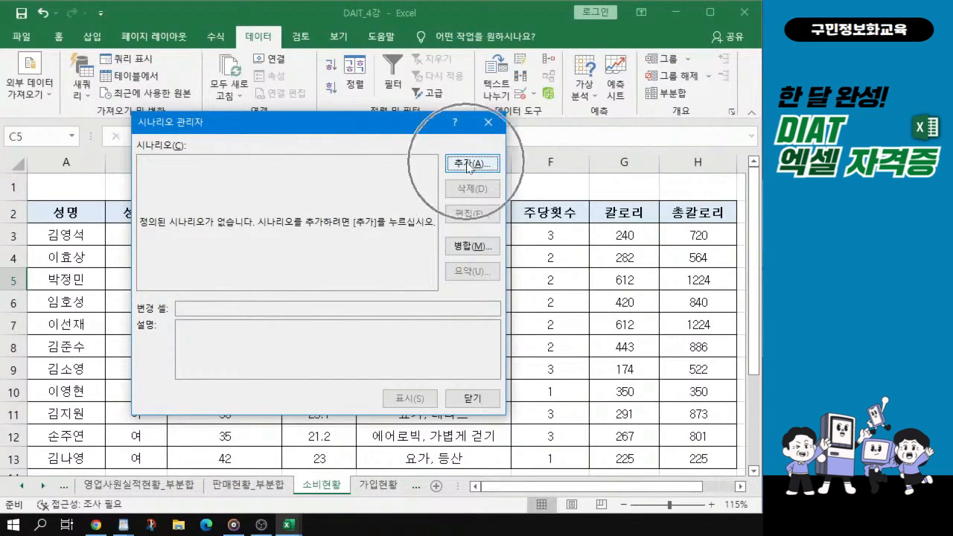
{"action": "left_click", "coordinate": [469, 165]}
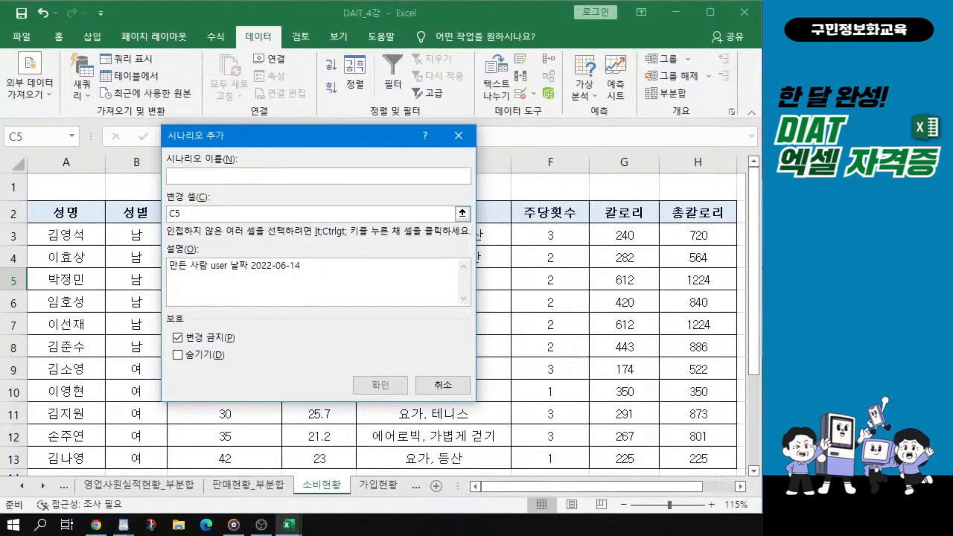
{"action": "type", "text": "주"}
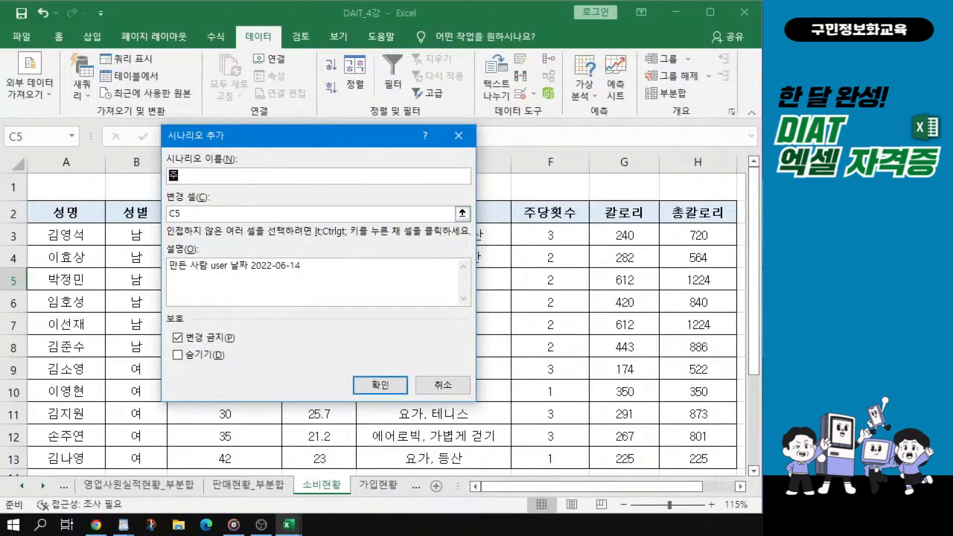
{"action": "type", "text": "다회ㅅㅅ"}
{"action": "type", "text": "수 1증가"}
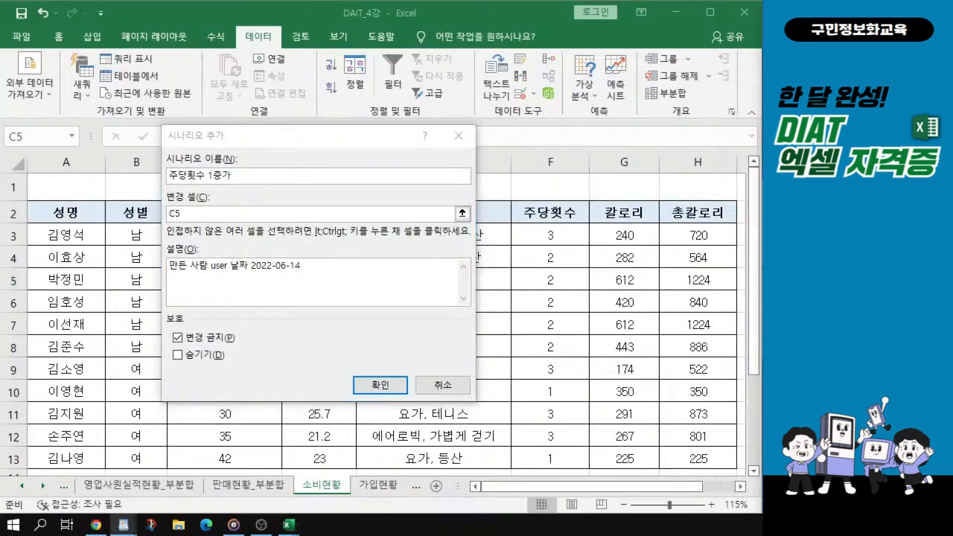
{"action": "left_click", "coordinate": [238, 176]}
{"action": "left_click", "coordinate": [231, 175]}
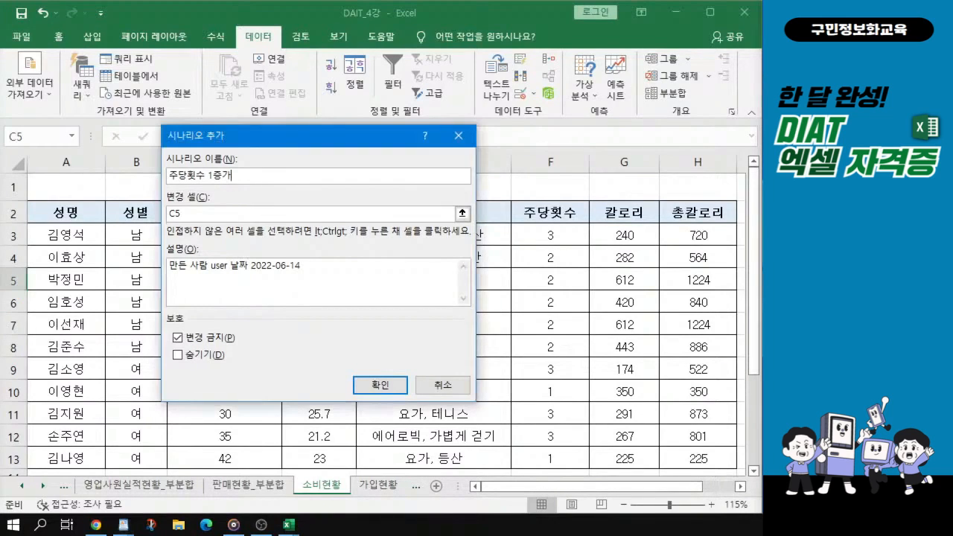
- Replace the scenario's changing cells with the range F3:F8 and accept the scenario definition
{"action": "left_click", "coordinate": [192, 214]}
{"action": "left_click_drag", "start_coordinate": [192, 213], "coordinate": [168, 214]}
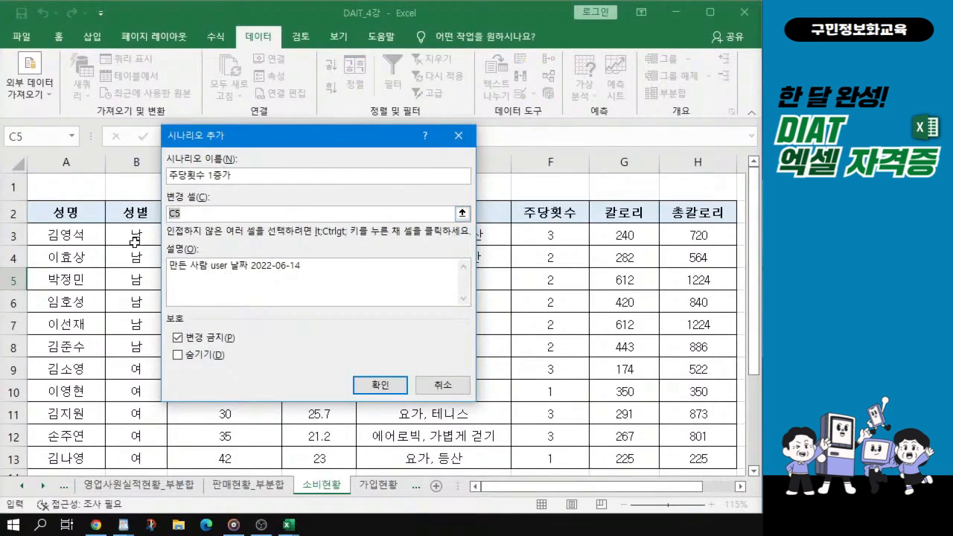
{"action": "key", "text": "BackSpace"}
{"action": "key", "text": "BackSpace"}
{"action": "left_click_drag", "start_coordinate": [375, 144], "coordinate": [395, 151]}
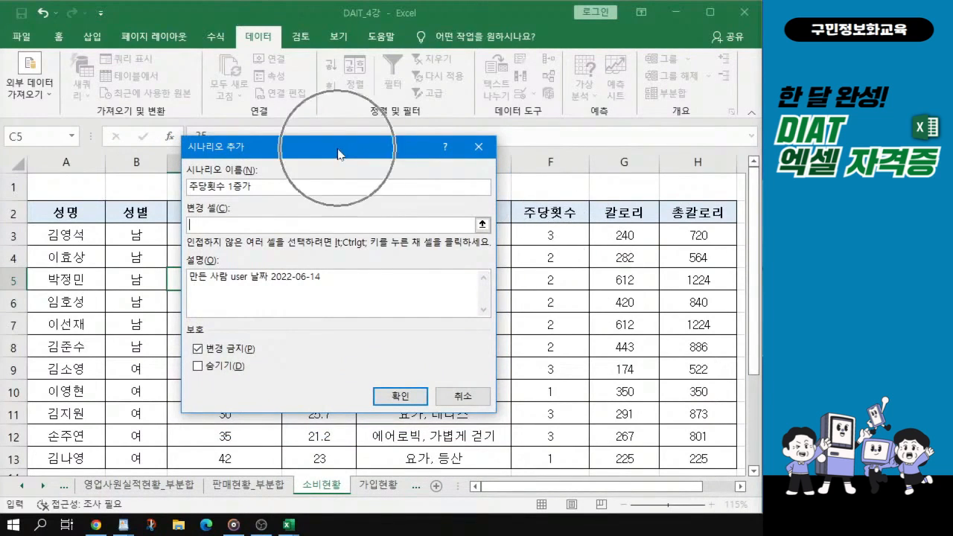
{"action": "left_click_drag", "start_coordinate": [337, 154], "coordinate": [335, 231]}
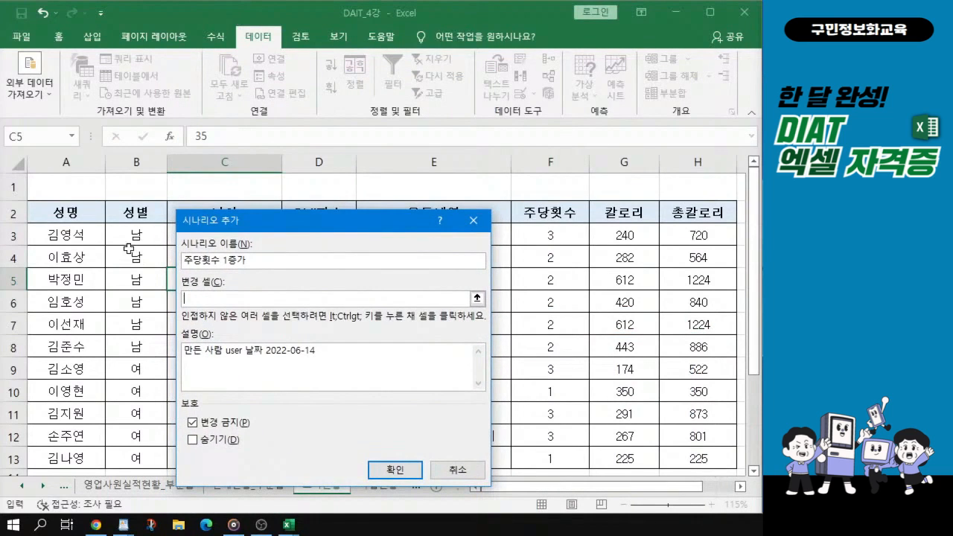
{"action": "key", "text": "ctrl"}
{"action": "key", "text": "ctrl"}
{"action": "key", "text": "ctrl"}
{"action": "key", "text": "ctrl"}
{"action": "left_click", "coordinate": [556, 236]}
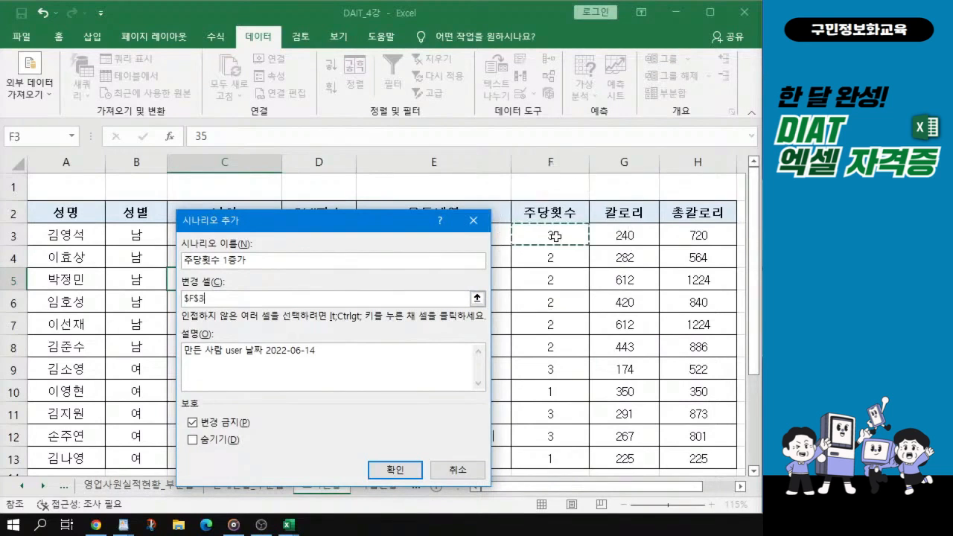
{"action": "key", "text": "ctrl"}
{"action": "key", "text": "ctrl"}
{"action": "left_click_drag", "start_coordinate": [555, 236], "coordinate": [555, 350]}
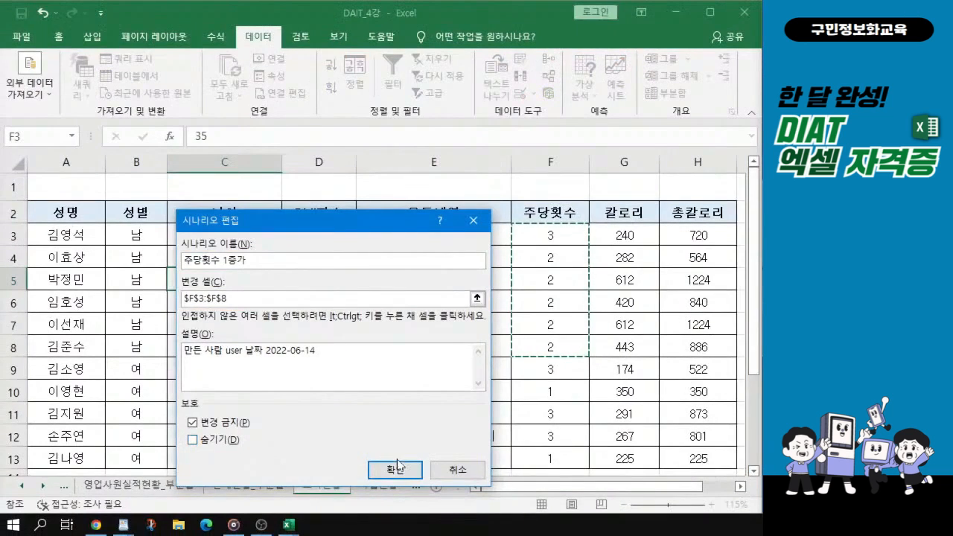
{"action": "left_click", "coordinate": [398, 469]}
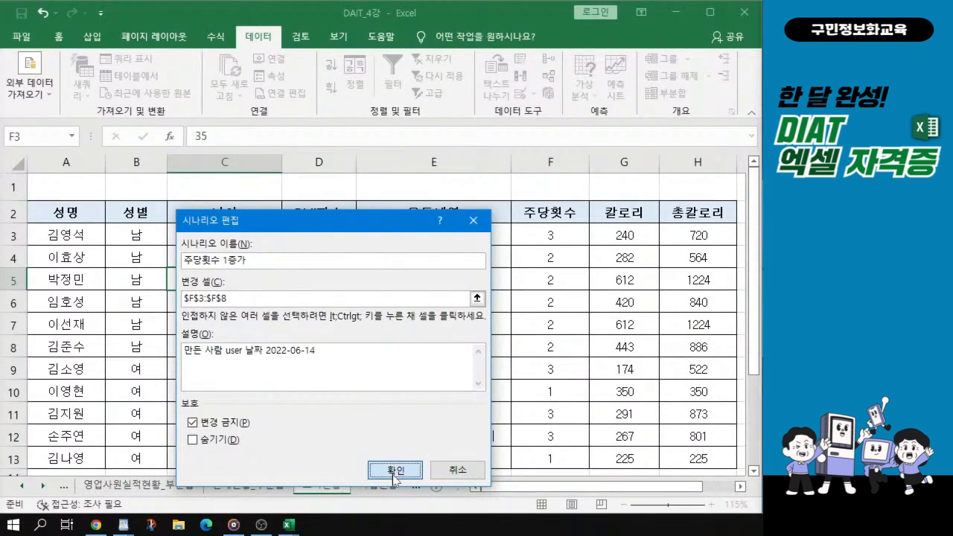
{"action": "left_click", "coordinate": [396, 470]}
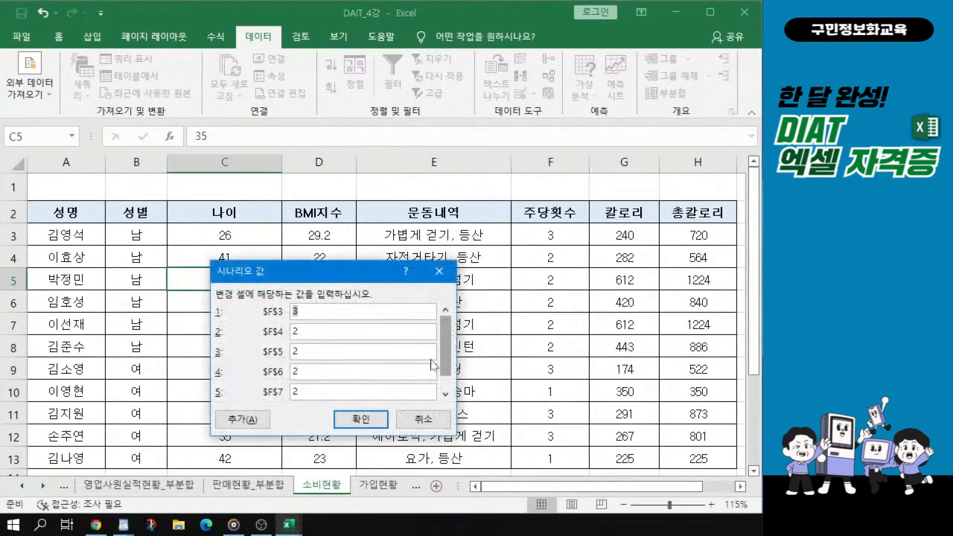
- Set the scenario values to 4 for F3 and 3 for each of F4 through F8
{"action": "left_click_drag", "start_coordinate": [344, 280], "coordinate": [370, 180]}
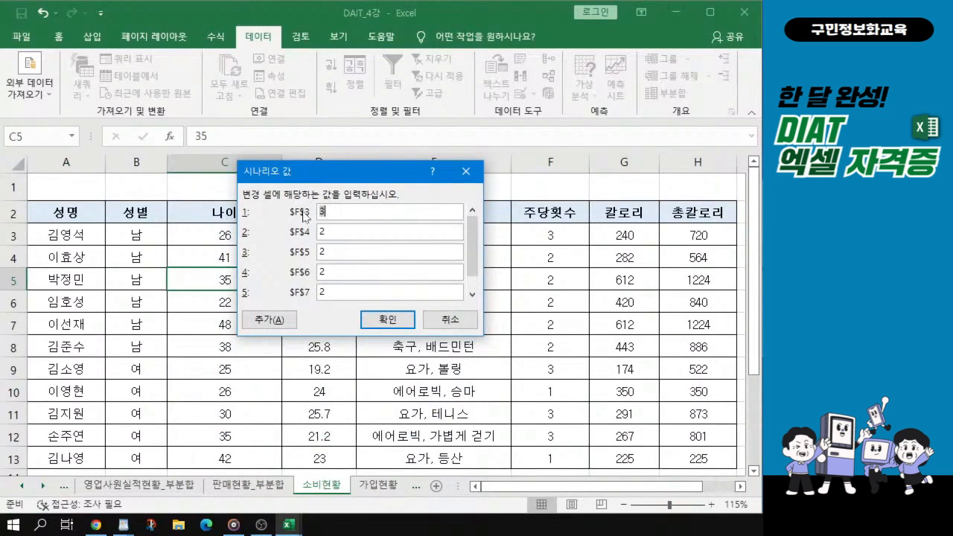
{"action": "key", "text": "alt+Tab"}
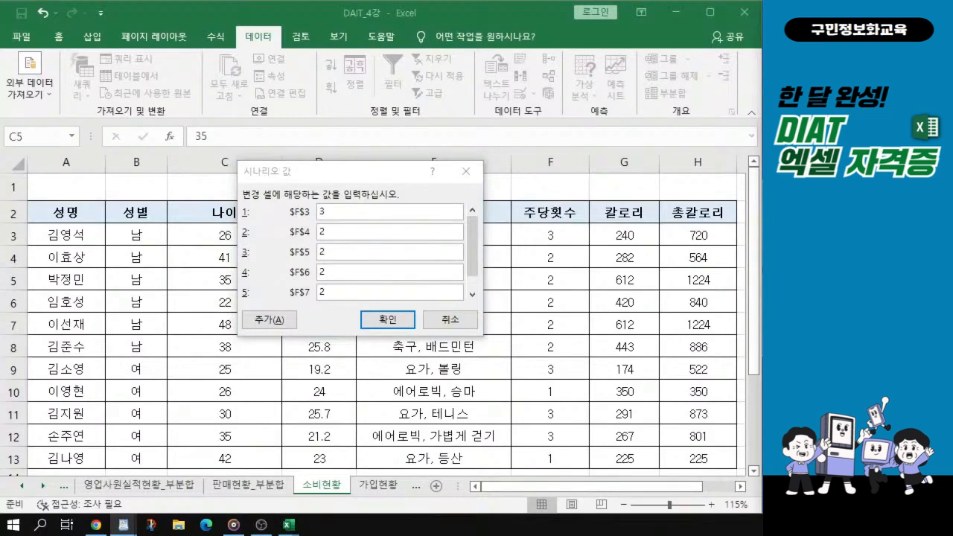
{"action": "key", "text": "alt+Tab"}
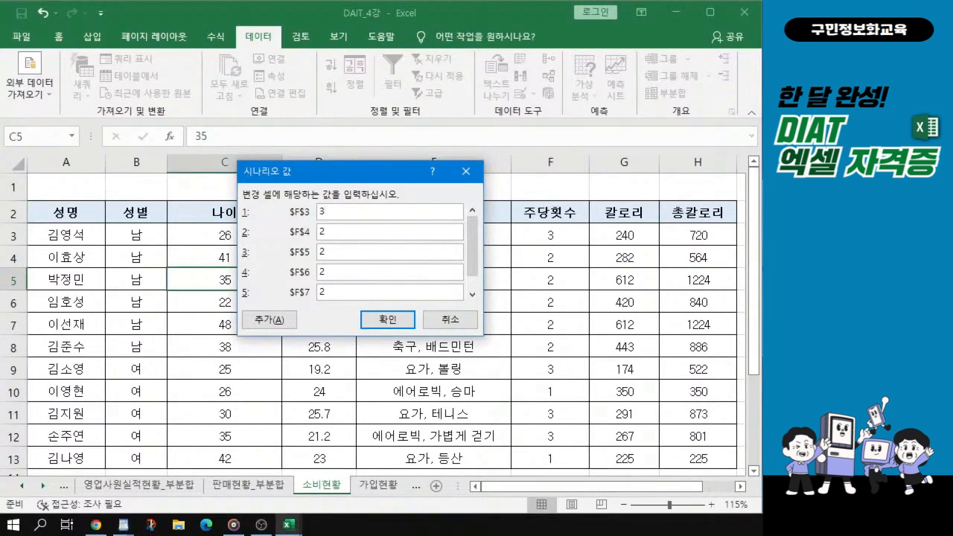
{"action": "type", "text": "4"}
{"action": "key", "text": "Tab"}
{"action": "type", "text": "3"}
{"action": "key", "text": "Tab"}
{"action": "type", "text": "3"}
{"action": "key", "text": "Tab"}
{"action": "type", "text": "3"}
{"action": "key", "text": "Tab"}
{"action": "type", "text": "3"}
{"action": "key", "text": "Tab"}
{"action": "type", "text": "3"}
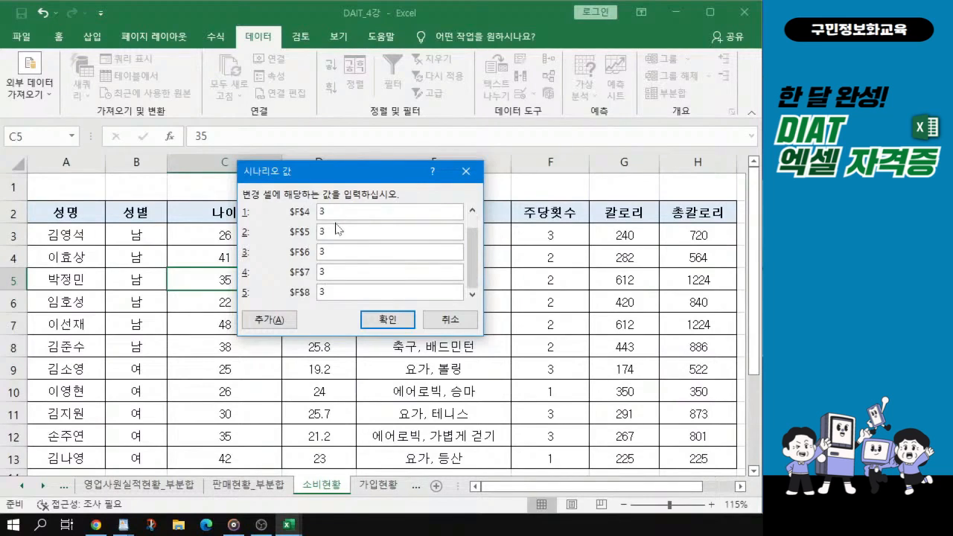
{"action": "left_click_drag", "start_coordinate": [475, 277], "coordinate": [474, 265]}
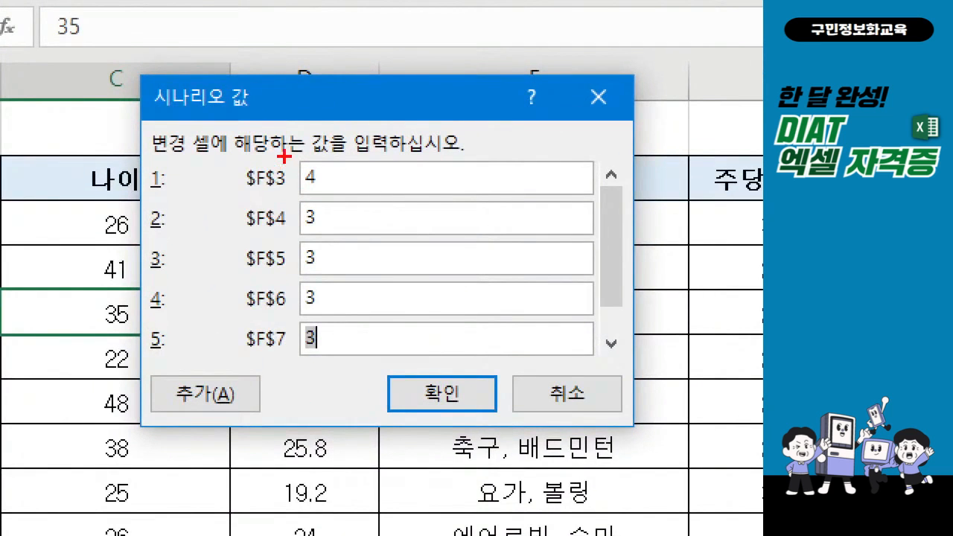
{"action": "left_click_drag", "start_coordinate": [283, 152], "coordinate": [341, 378]}
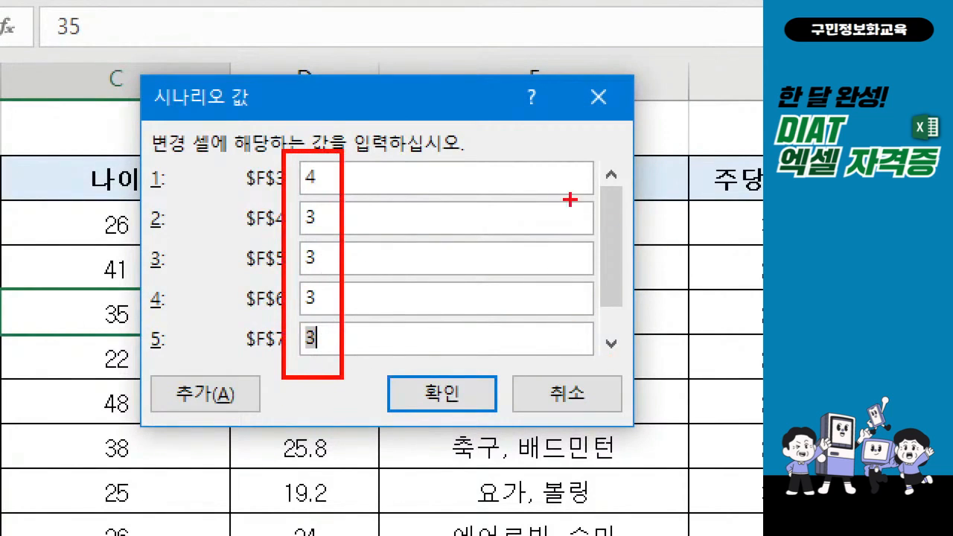
{"action": "mouse_move", "coordinate": [588, 183]}
{"action": "left_mouse_down"}
{"action": "mouse_move", "coordinate": [617, 303]}
{"action": "mouse_move", "coordinate": [639, 305]}
{"action": "left_mouse_up"}
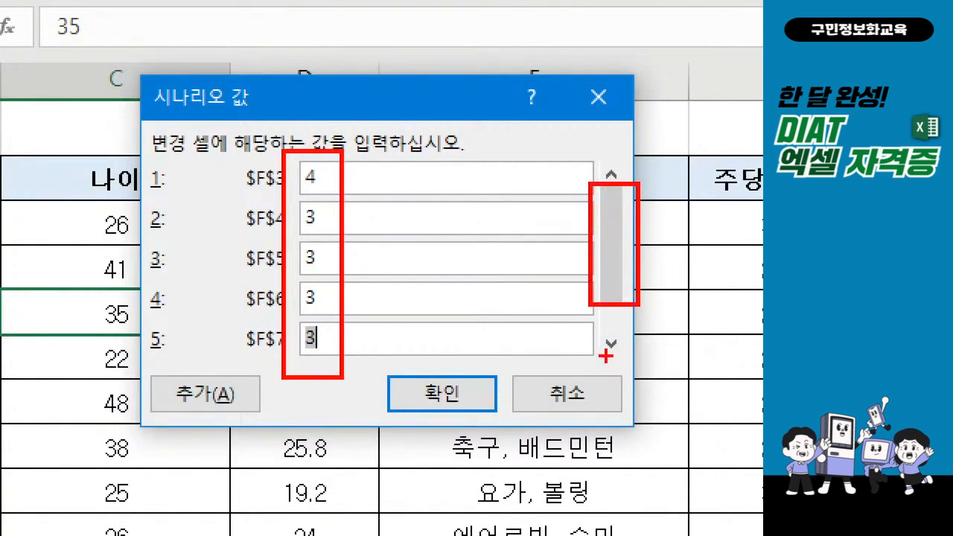
{"action": "mouse_move", "coordinate": [611, 261]}
{"action": "left_mouse_down"}
{"action": "mouse_move", "coordinate": [612, 332]}
{"action": "mouse_move", "coordinate": [622, 336]}
{"action": "mouse_move", "coordinate": [658, 304]}
{"action": "left_mouse_up"}
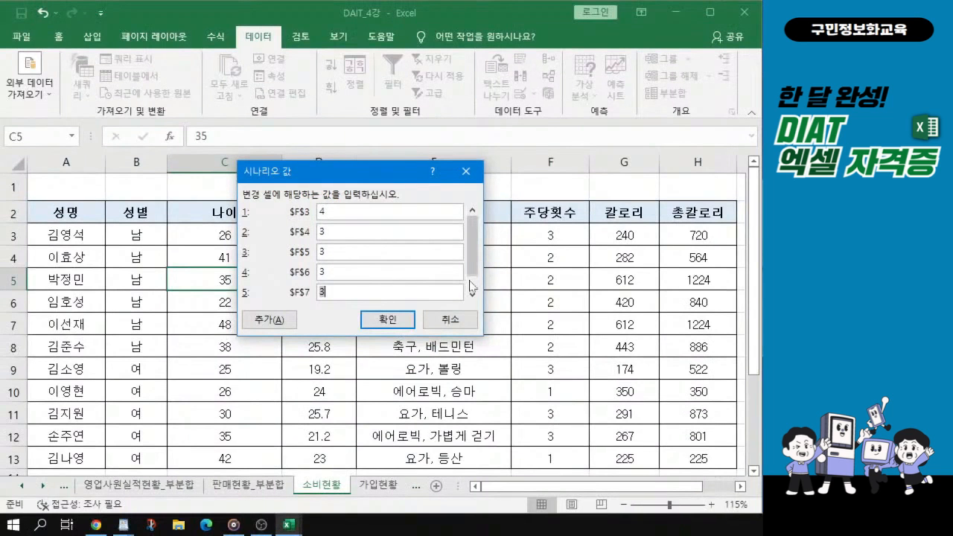
{"action": "key", "text": "Tab"}
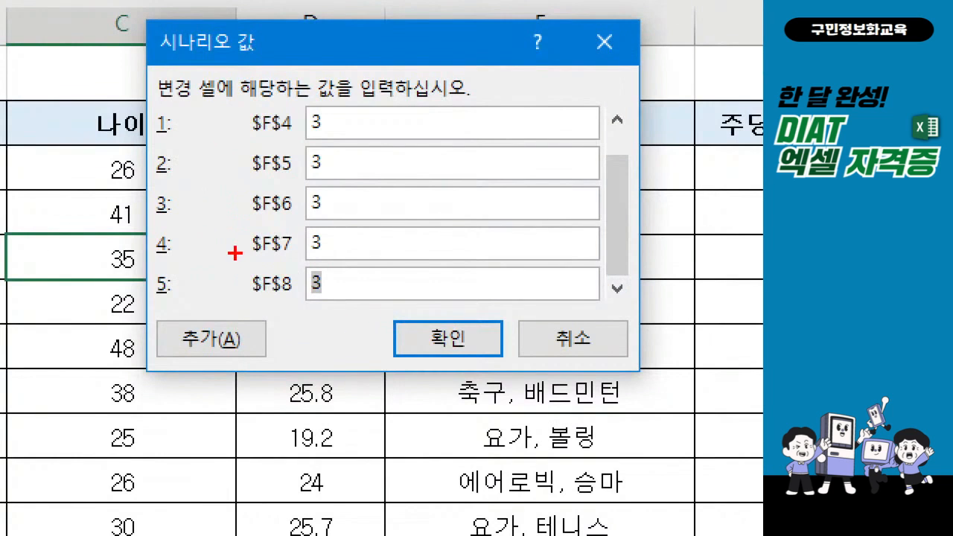
{"action": "left_click_drag", "start_coordinate": [233, 253], "coordinate": [383, 311]}
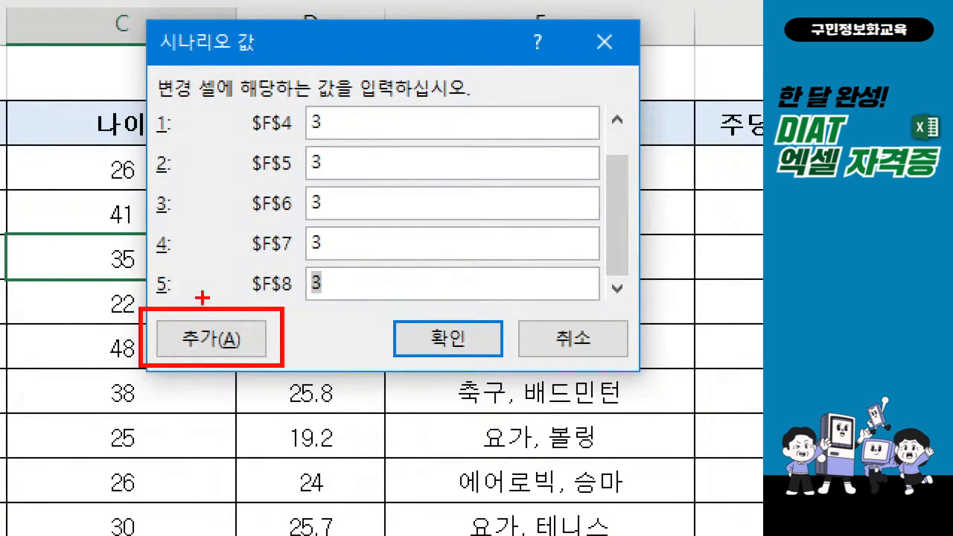
{"action": "mouse_move", "coordinate": [200, 302]}
{"action": "left_mouse_down"}
{"action": "mouse_move", "coordinate": [212, 329]}
{"action": "mouse_move", "coordinate": [250, 281]}
{"action": "left_mouse_up"}
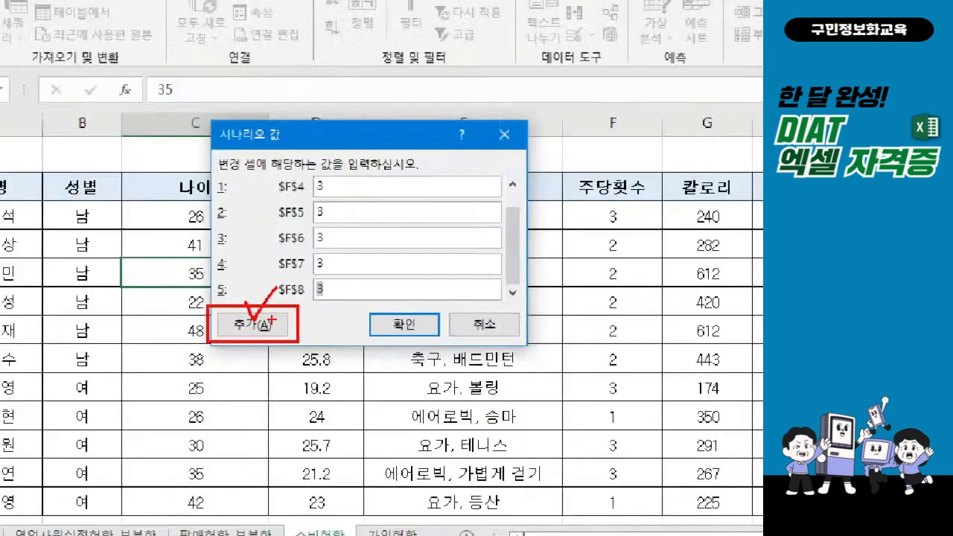
{"action": "key", "text": "alt+Tab"}
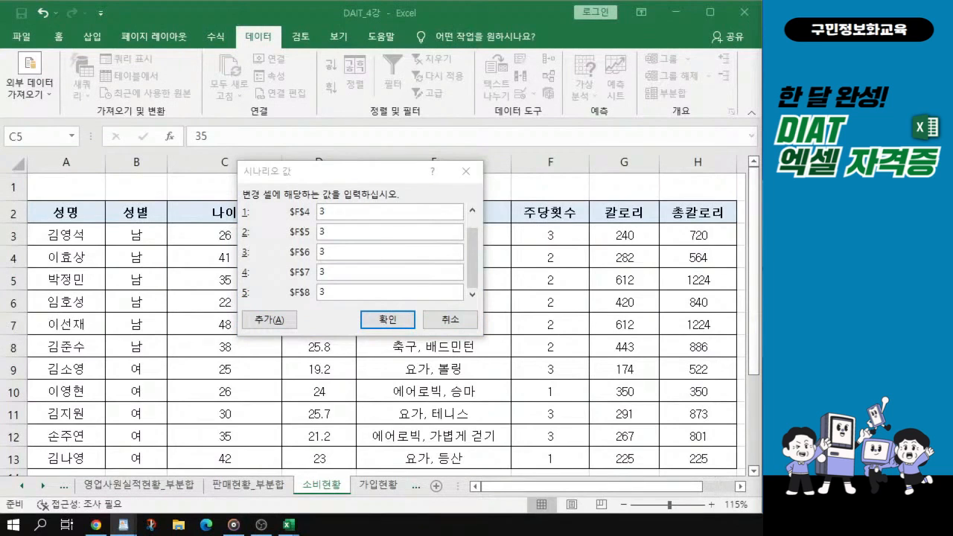
- Store the entered values and add another scenario named "주당횟수 1감소" for the same changing cells
{"action": "left_click", "coordinate": [266, 321]}
{"action": "left_click", "coordinate": [266, 321]}
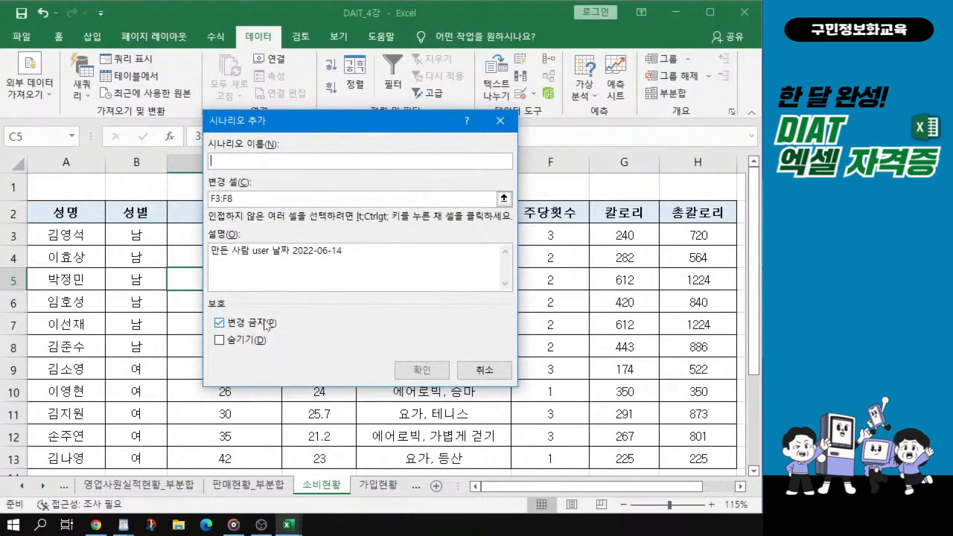
{"action": "type", "text": "주당횟"}
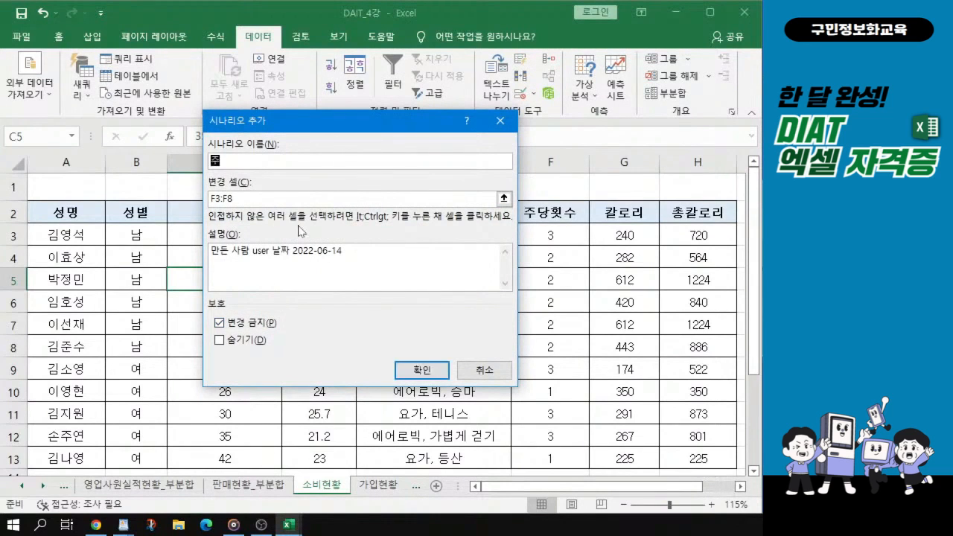
{"action": "type", "text": "수 1가ㅁ소"}
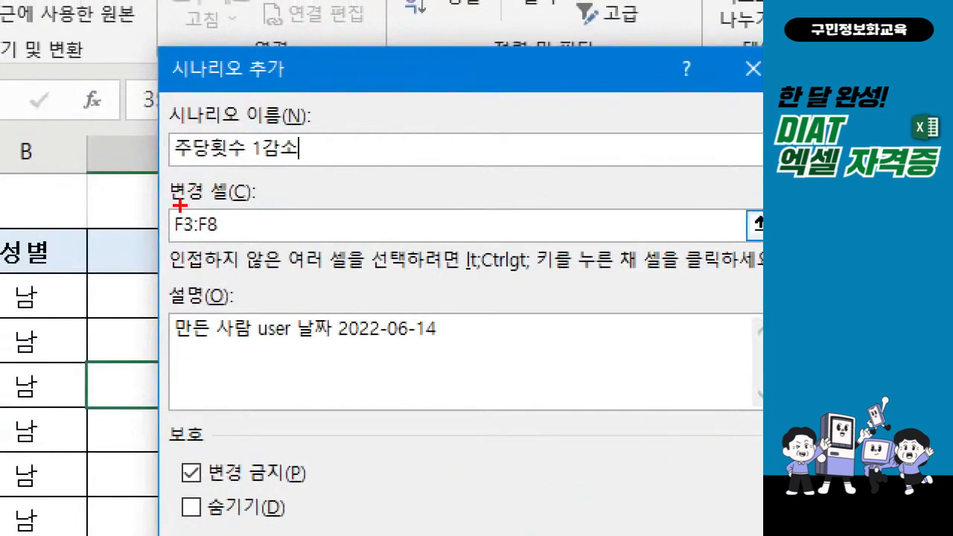
{"action": "left_click_drag", "start_coordinate": [162, 210], "coordinate": [238, 245]}
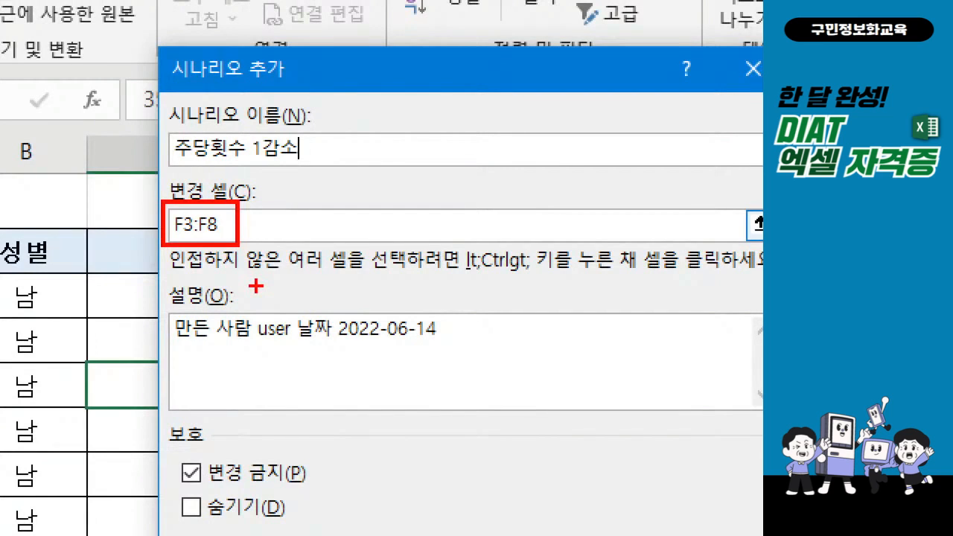
{"action": "left_click_drag", "start_coordinate": [185, 169], "coordinate": [250, 167]}
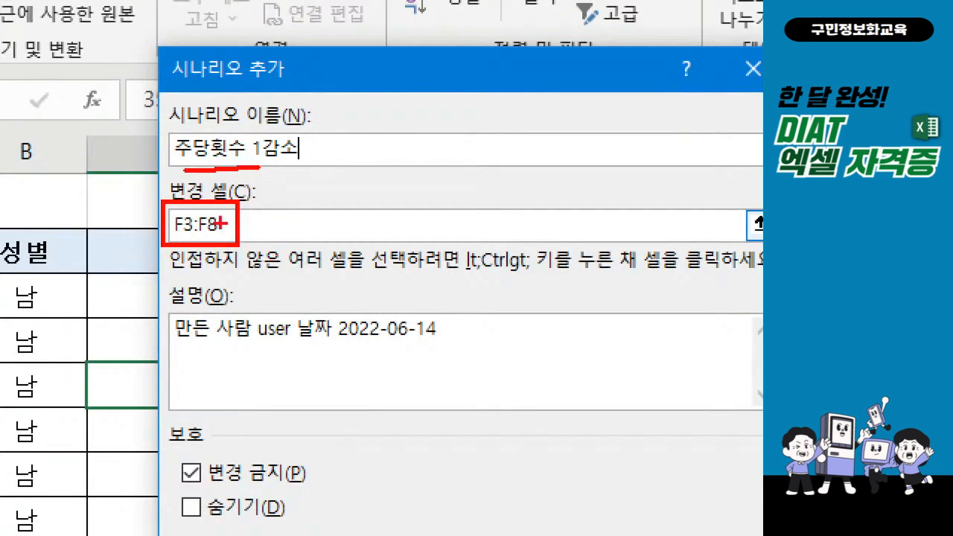
{"action": "mouse_move", "coordinate": [249, 205]}
{"action": "left_mouse_down"}
{"action": "mouse_move", "coordinate": [262, 215]}
{"action": "mouse_move", "coordinate": [297, 197]}
{"action": "left_mouse_up"}
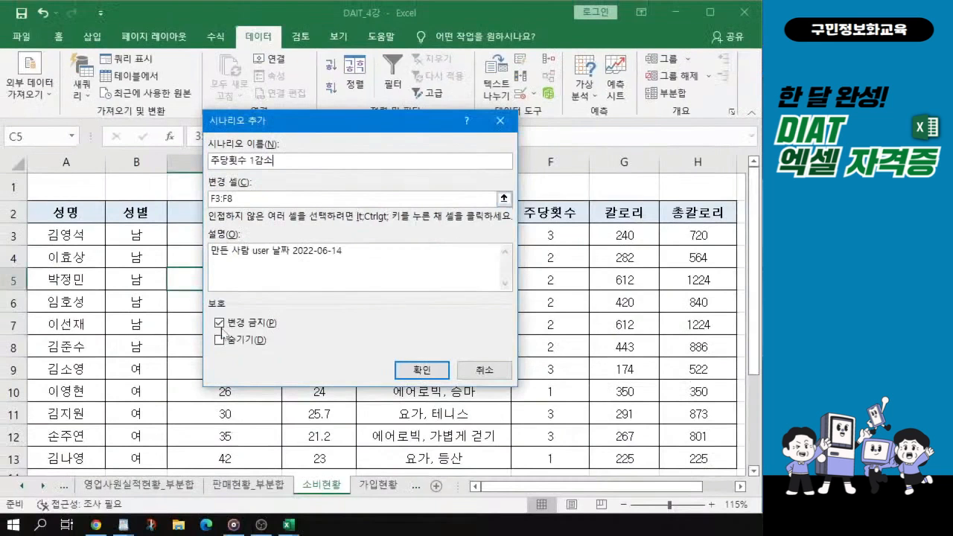
{"action": "key", "text": "ctrl"}
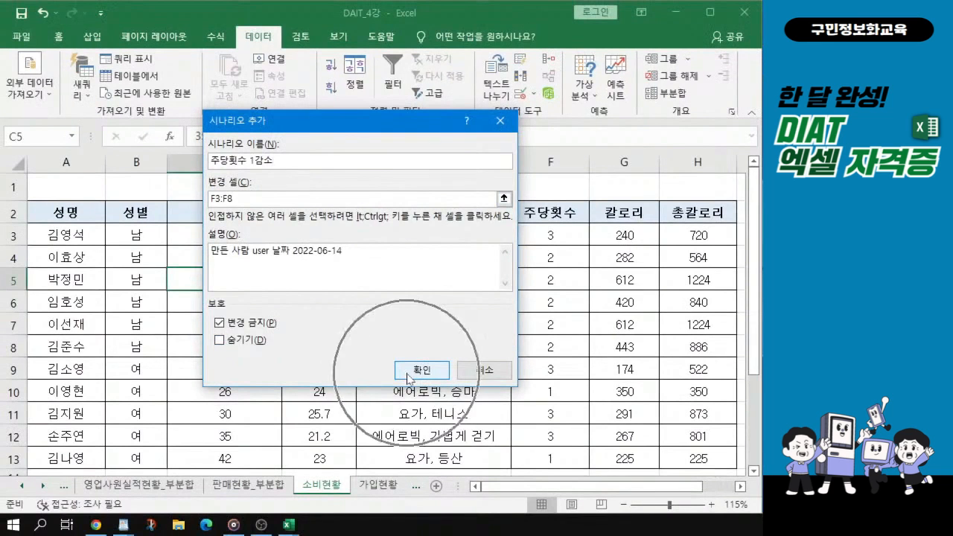
- Set the "주당횟수 1감소" scenario values to 2 for F3 and 1 for F4 through F8, and save the scenario
{"action": "left_click", "coordinate": [408, 376]}
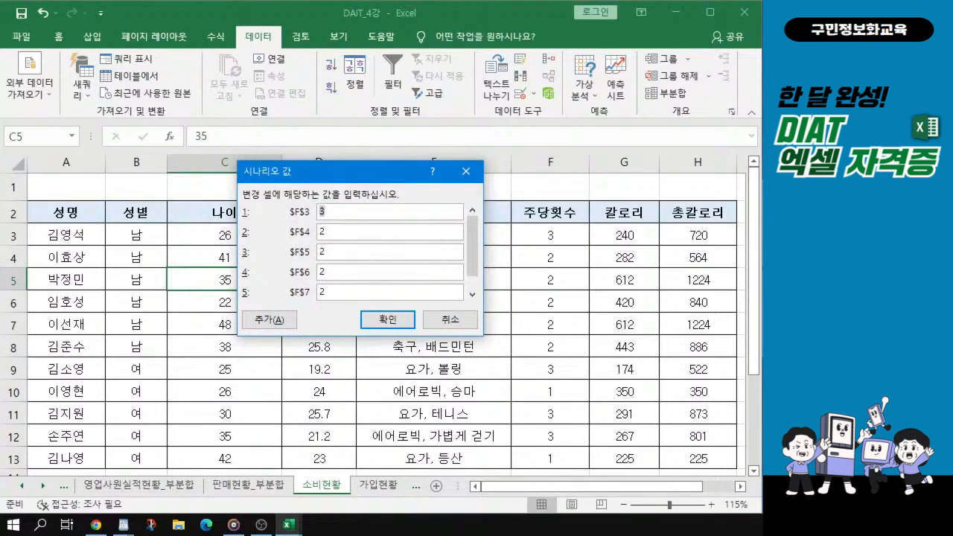
{"action": "type", "text": "2"}
{"action": "type", "text": "1"}
{"action": "key", "text": "Tab"}
{"action": "type", "text": "1"}
{"action": "key", "text": "Tab"}
{"action": "type", "text": "1"}
{"action": "key", "text": "Tab"}
{"action": "type", "text": "1"}
{"action": "key", "text": "Tab"}
{"action": "type", "text": "1"}
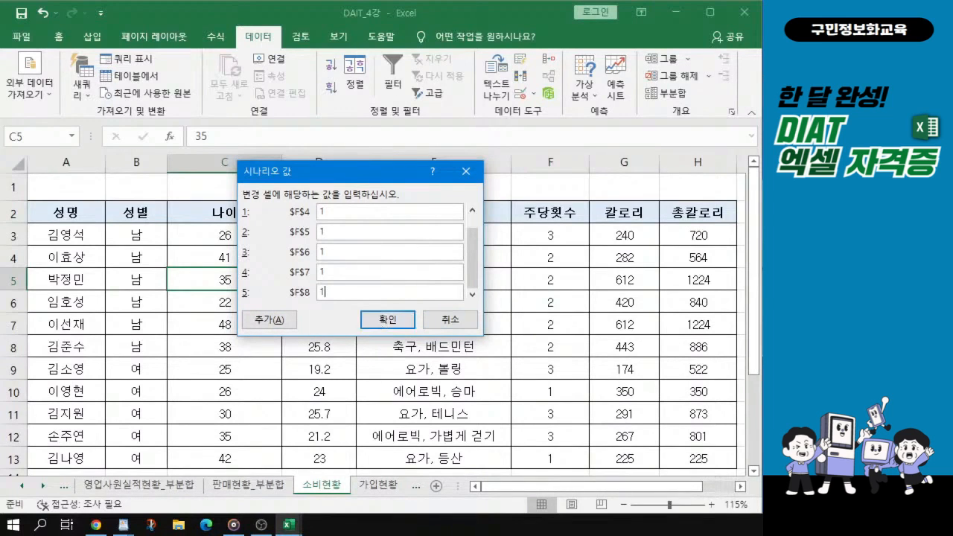
{"action": "key", "text": "alt+Tab"}
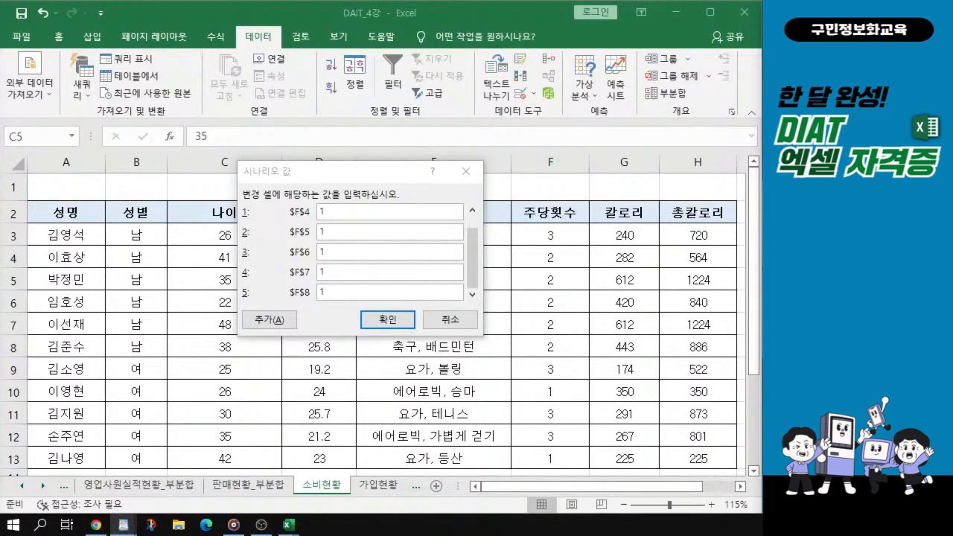
{"action": "left_click", "coordinate": [387, 318]}
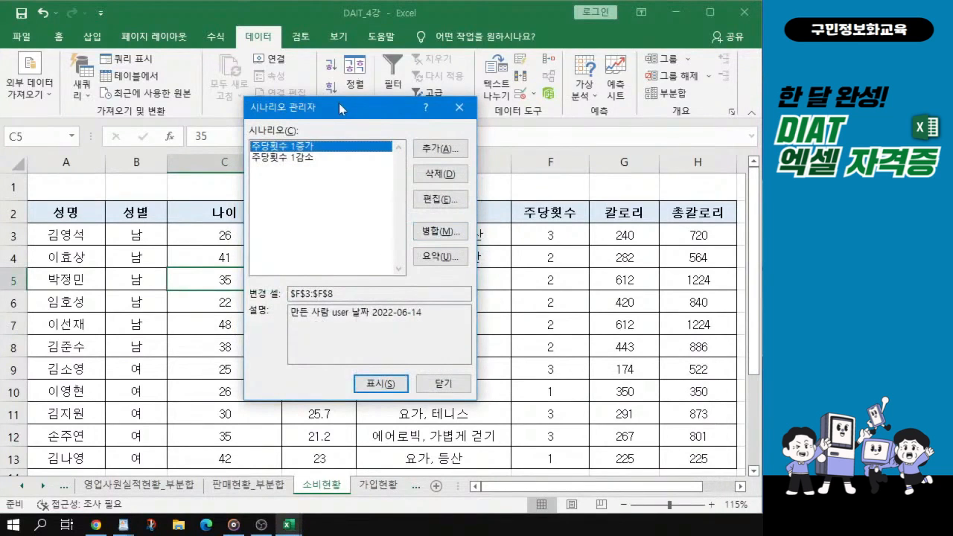
- Start a summary report of the two weekly-count scenarios, using the 시나리오 요약 report type
{"action": "left_click_drag", "start_coordinate": [339, 104], "coordinate": [320, 105]}
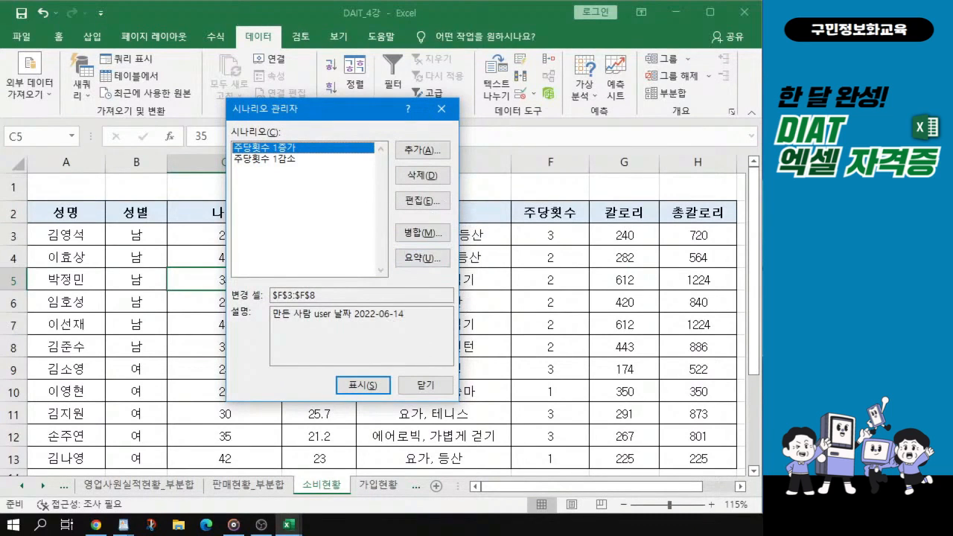
{"action": "left_click", "coordinate": [818, 234]}
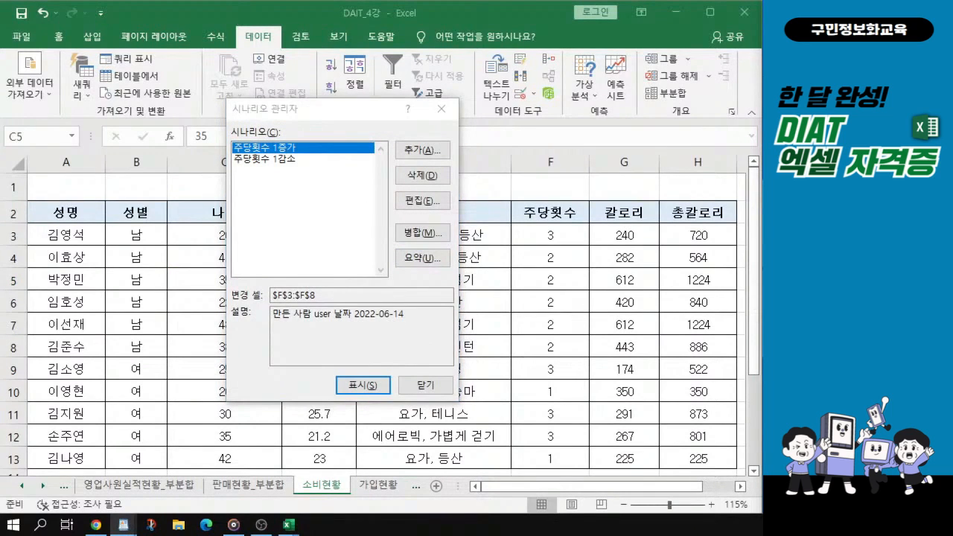
{"action": "left_click", "coordinate": [428, 262]}
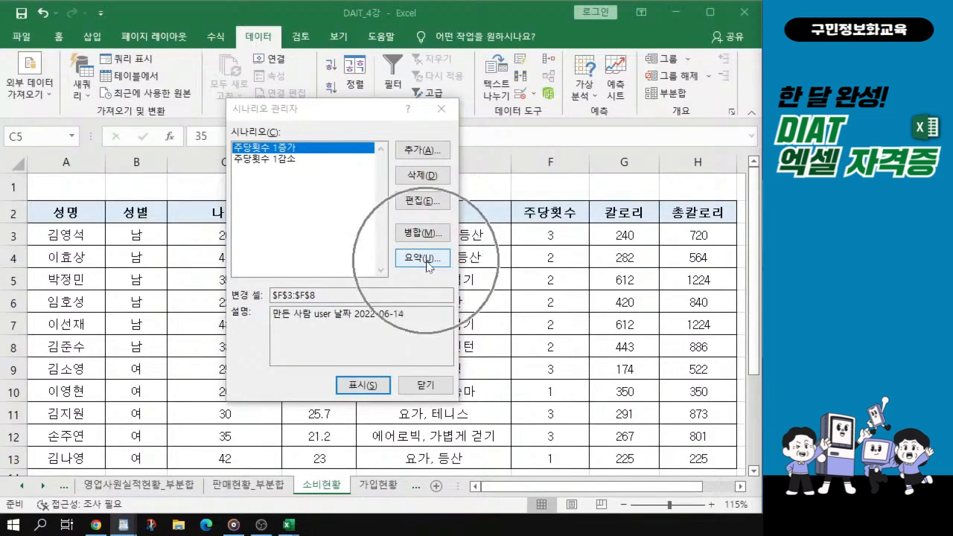
{"action": "left_click", "coordinate": [428, 262]}
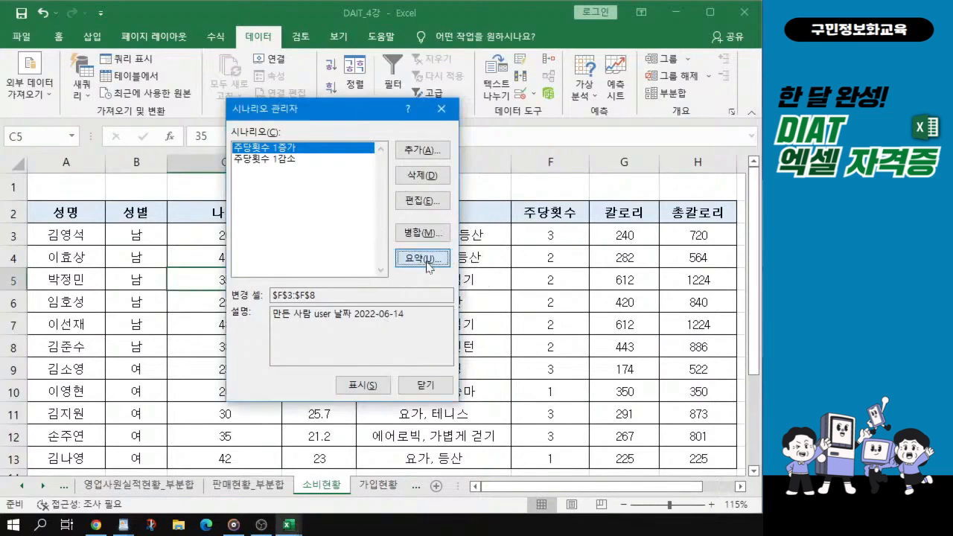
{"action": "left_click", "coordinate": [429, 262]}
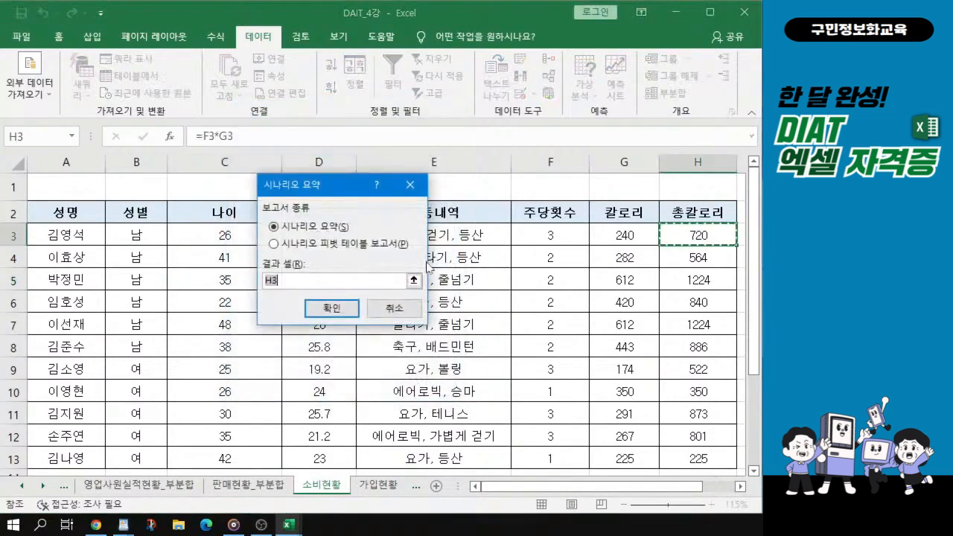
{"action": "left_click", "coordinate": [304, 235]}
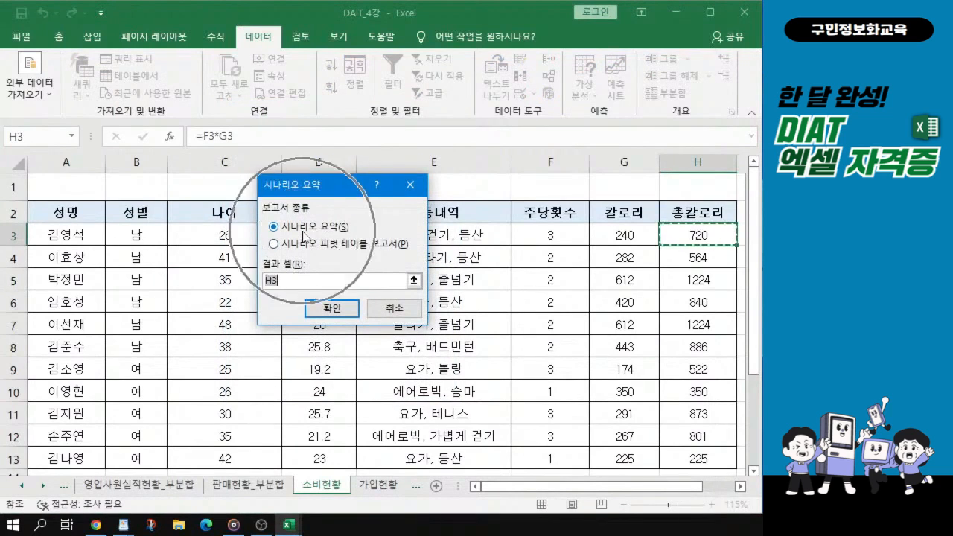
{"action": "left_click", "coordinate": [303, 235]}
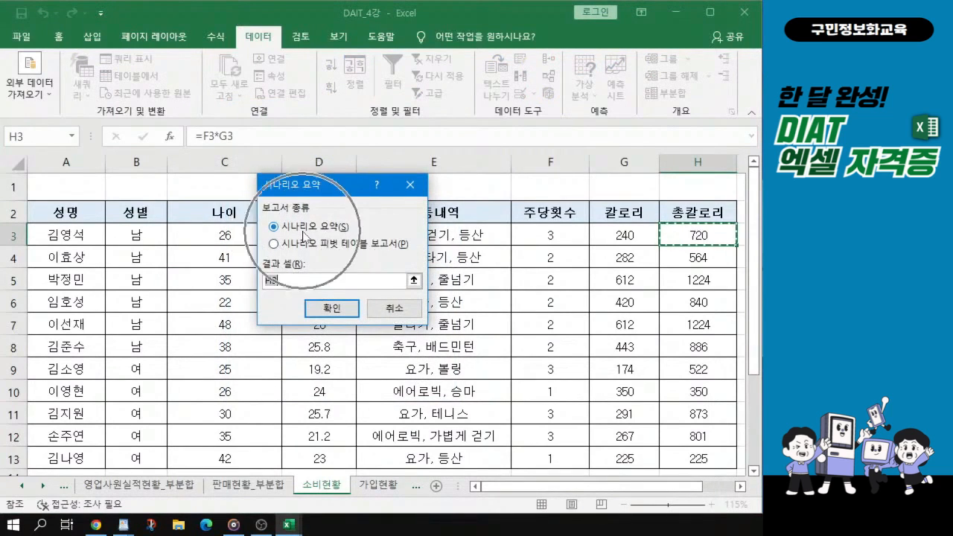
{"action": "left_click", "coordinate": [303, 231]}
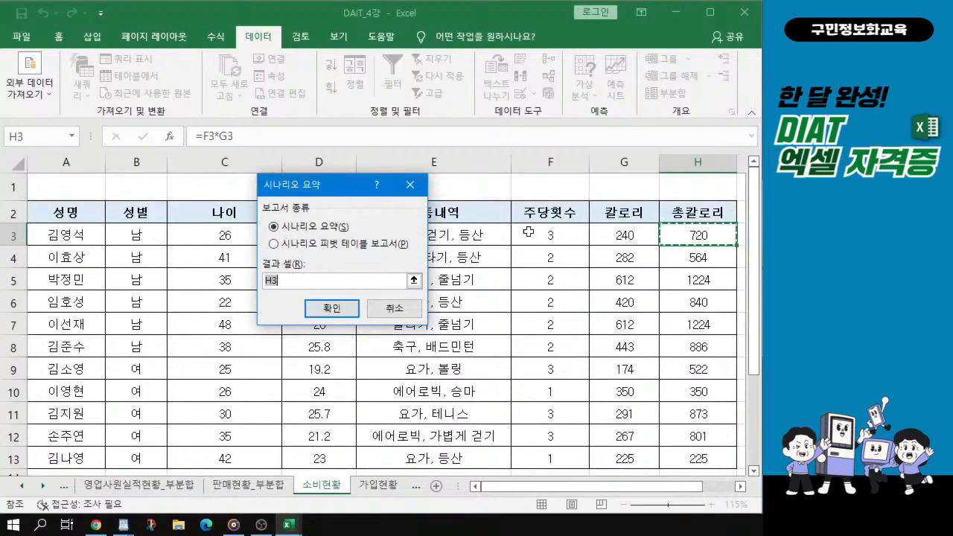
- Set the report's result cells to H3:H8 and generate the scenario summary
{"action": "left_click", "coordinate": [692, 234]}
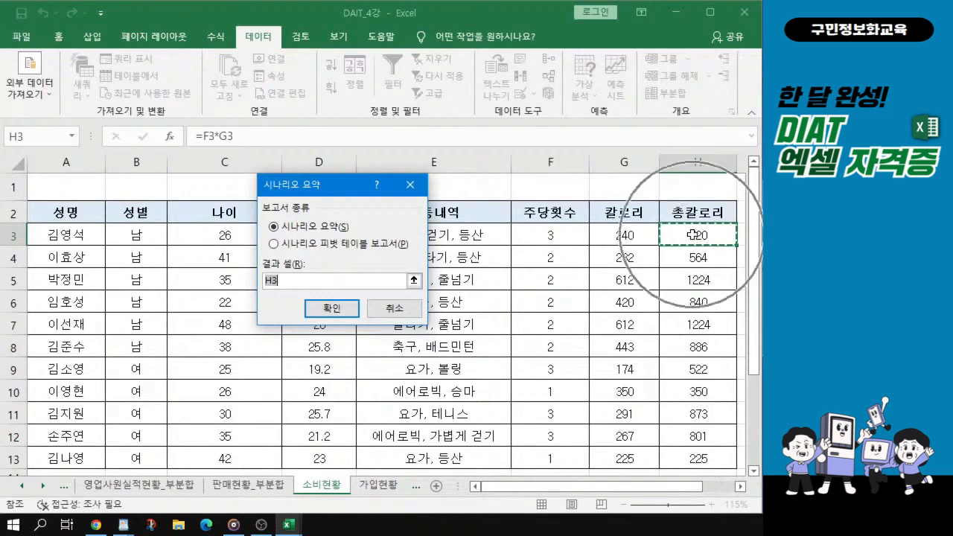
{"action": "left_click", "coordinate": [692, 235]}
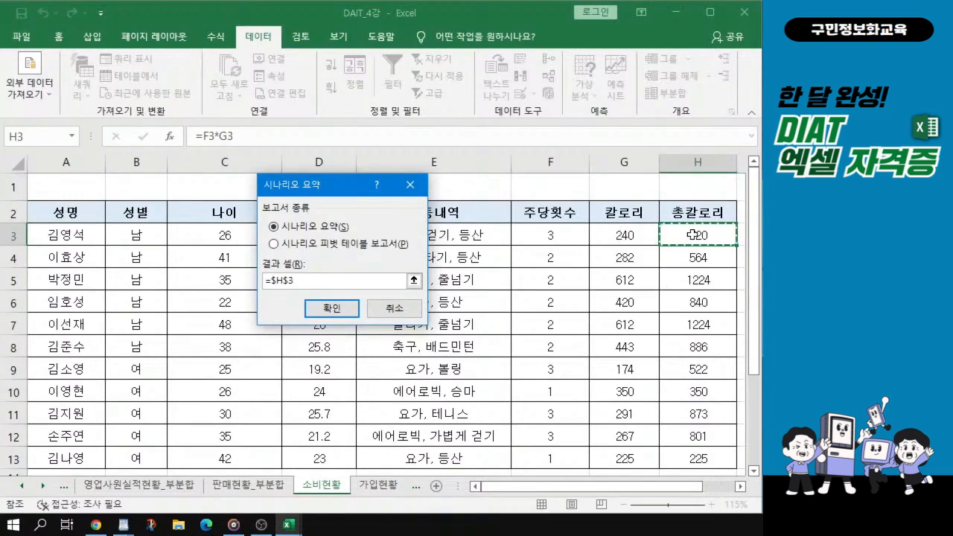
{"action": "left_click_drag", "start_coordinate": [692, 234], "coordinate": [696, 347]}
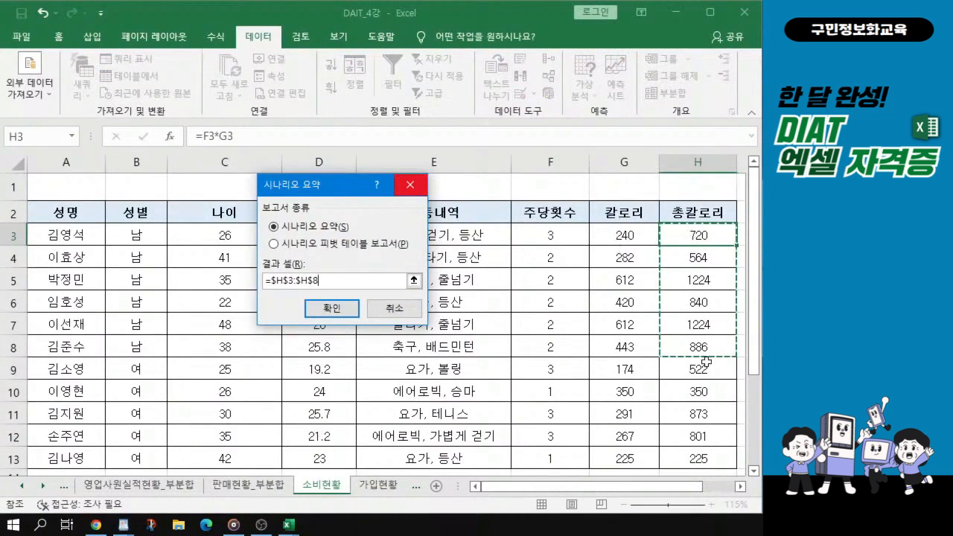
{"action": "left_click", "coordinate": [325, 309]}
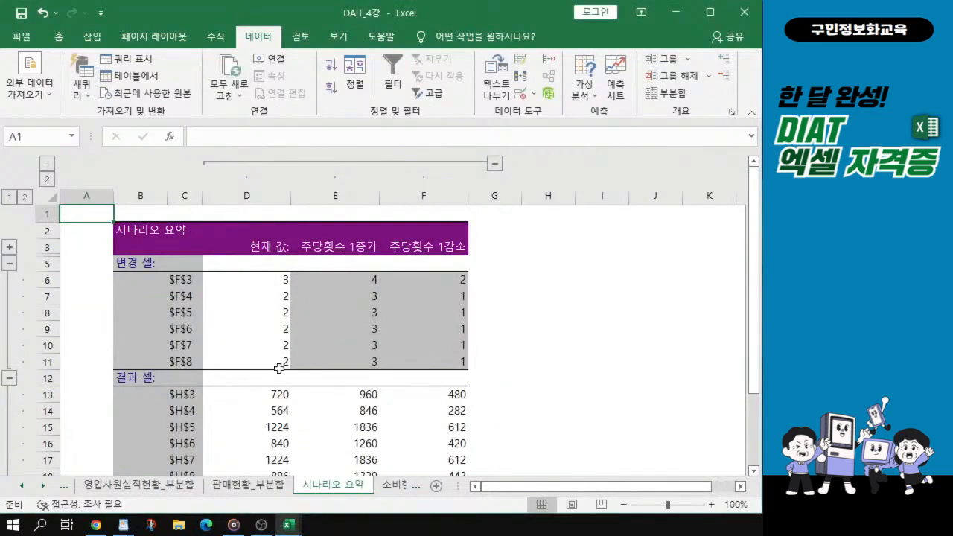
- Review the new 시나리오 요약 sheet, checking the increase and decrease scenario headings in E3 and F3
{"action": "left_click", "coordinate": [325, 494]}
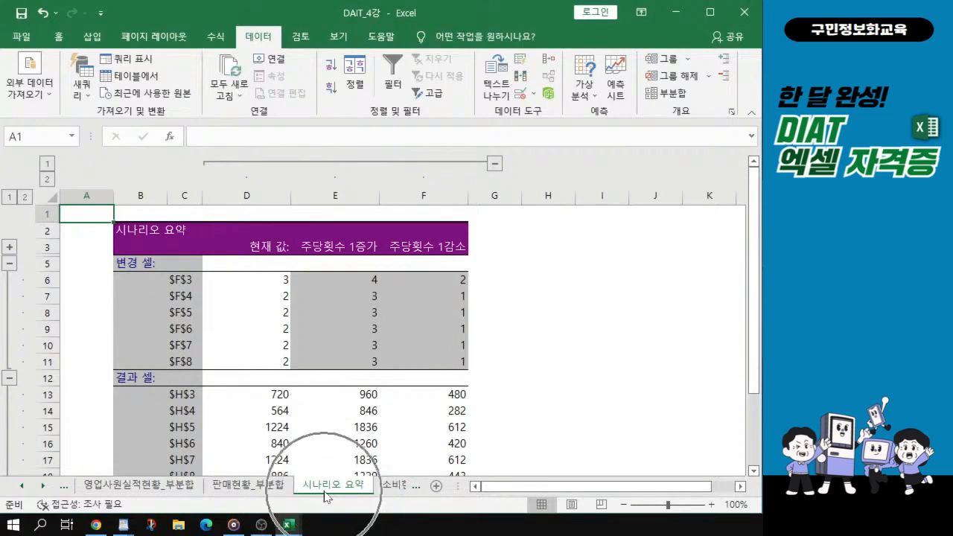
{"action": "left_click", "coordinate": [325, 491]}
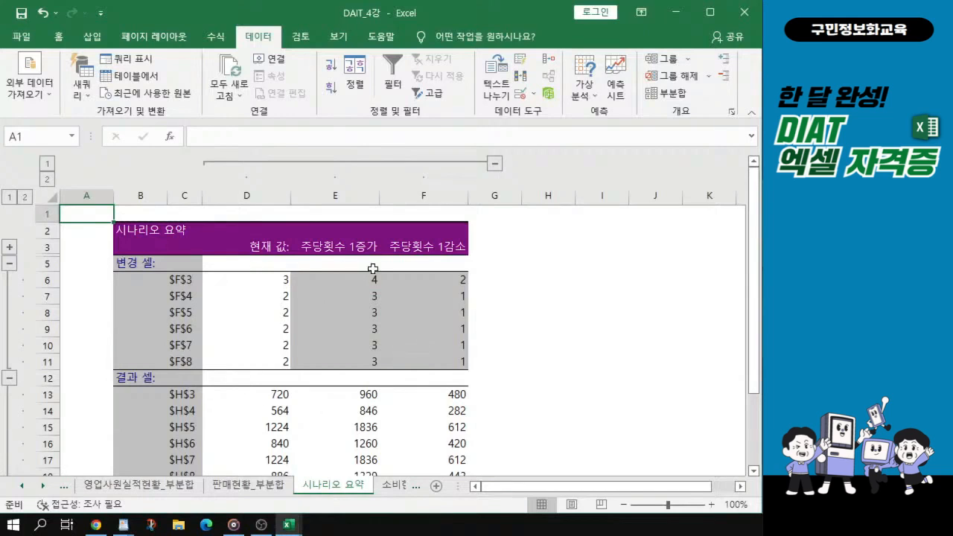
{"action": "left_click", "coordinate": [357, 247]}
{"action": "left_click", "coordinate": [437, 246]}
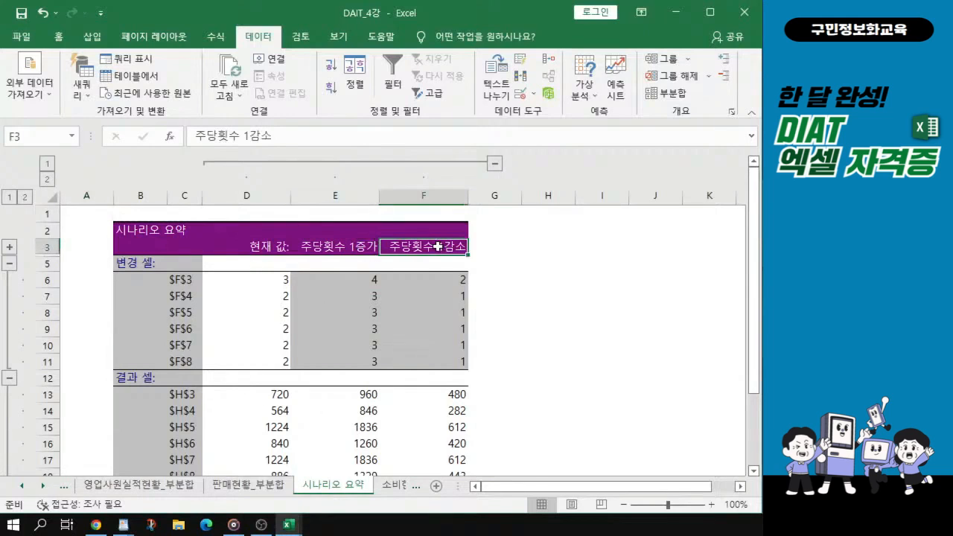
{"action": "scroll", "coordinate": [397, 293], "scroll_direction": "up", "scroll_amount": 1, "text": "ctrl"}
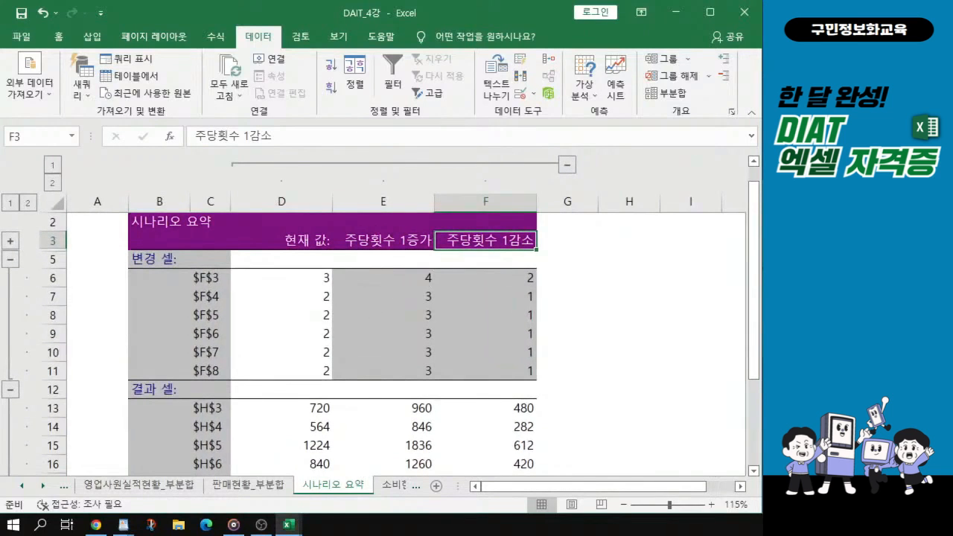
- Bring up the 부분합과 시나리오 완성 workbook and examine its summary's changing cells, result cells and scenario values for comparison
{"action": "left_click_drag", "start_coordinate": [0, 402], "coordinate": [482, 19]}
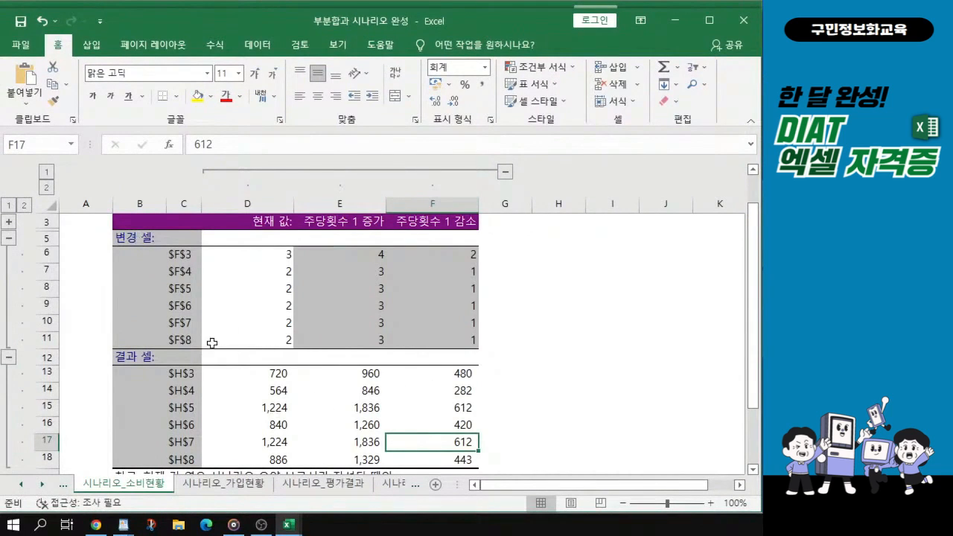
{"action": "scroll", "coordinate": [325, 355], "scroll_direction": "up", "scroll_amount": 1}
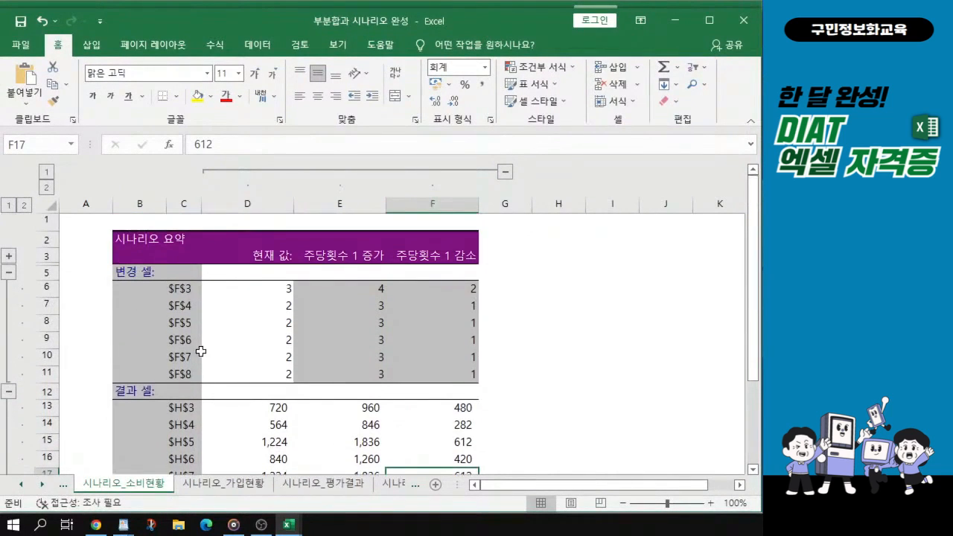
{"action": "left_click", "coordinate": [181, 287]}
{"action": "left_click_drag", "start_coordinate": [182, 287], "coordinate": [179, 376]}
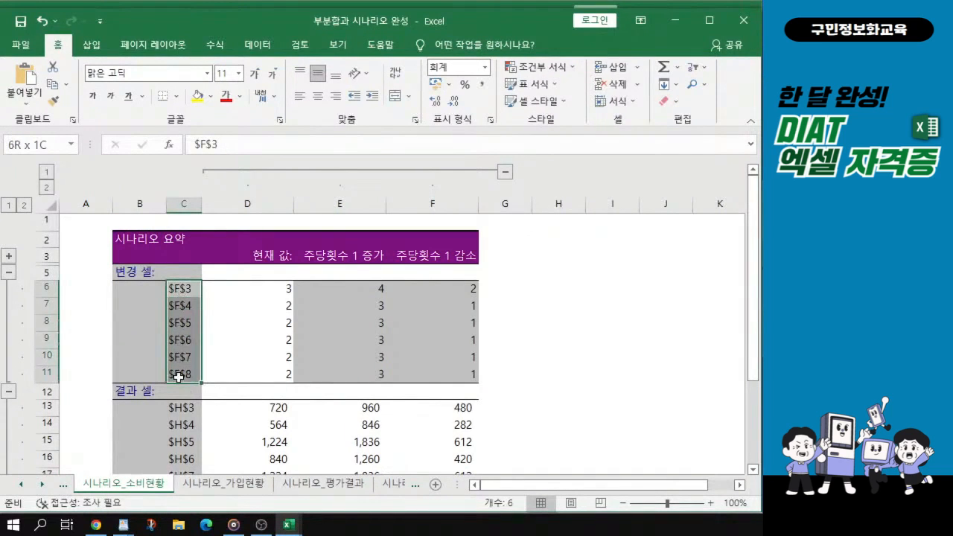
{"action": "scroll", "coordinate": [185, 416], "scroll_direction": "down", "scroll_amount": 1}
{"action": "left_click", "coordinate": [180, 358]}
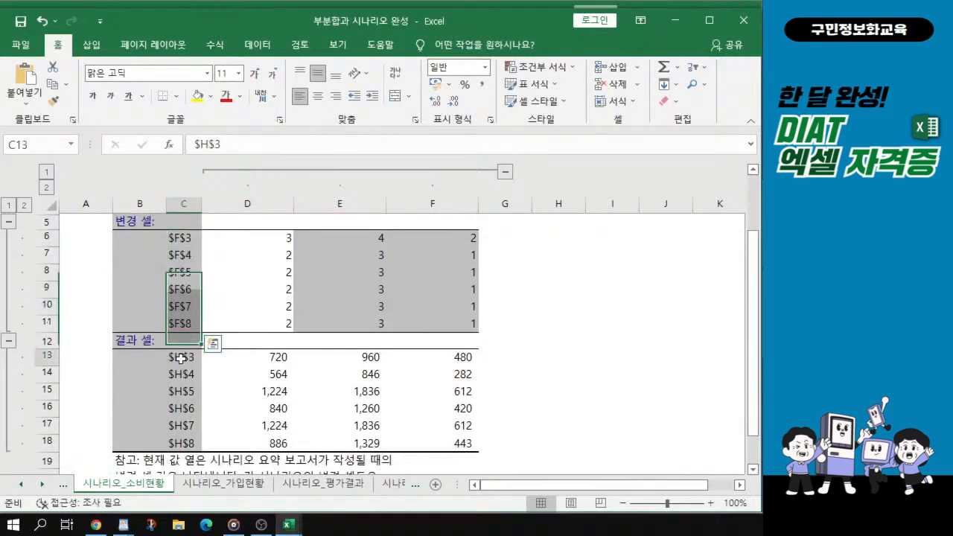
{"action": "left_click_drag", "start_coordinate": [181, 357], "coordinate": [182, 442]}
{"action": "scroll", "coordinate": [298, 365], "scroll_direction": "up", "scroll_amount": 1}
{"action": "left_click_drag", "start_coordinate": [365, 277], "coordinate": [365, 357]}
{"action": "left_click_drag", "start_coordinate": [443, 265], "coordinate": [452, 363]}
{"action": "left_click", "coordinate": [349, 273]}
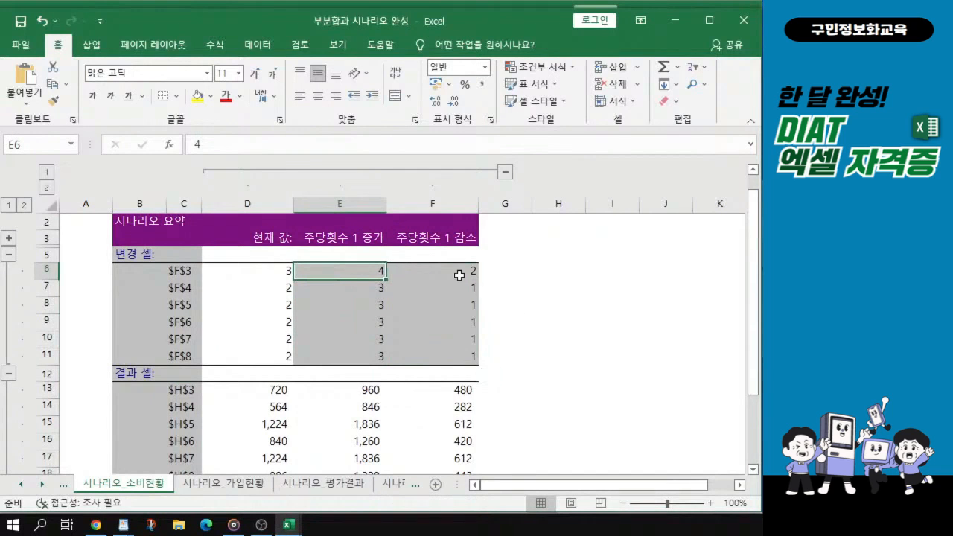
{"action": "key", "text": "ctrl"}
{"action": "key", "text": "ctrl"}
{"action": "key", "text": "ctrl"}
{"action": "left_click_drag", "start_coordinate": [353, 269], "coordinate": [359, 366]}
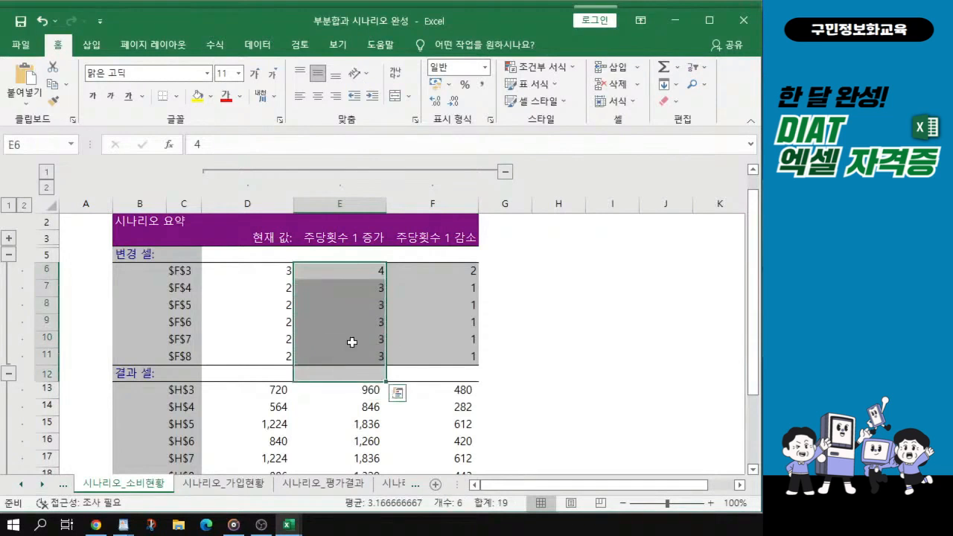
- Return to the DAIT_4강 workbook and open the 가입현황 sheet
{"action": "left_click_drag", "start_coordinate": [413, 18], "coordinate": [0, 245]}
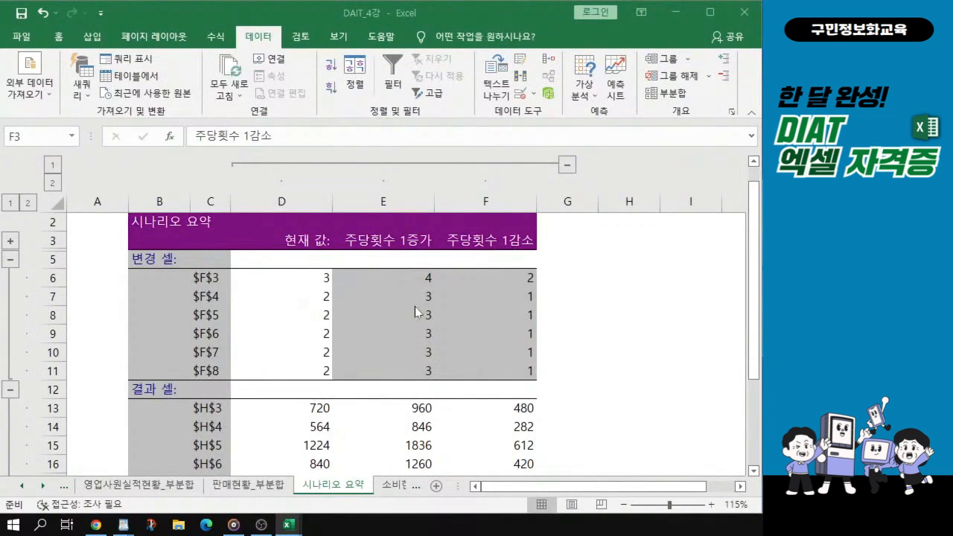
{"action": "left_click", "coordinate": [394, 489]}
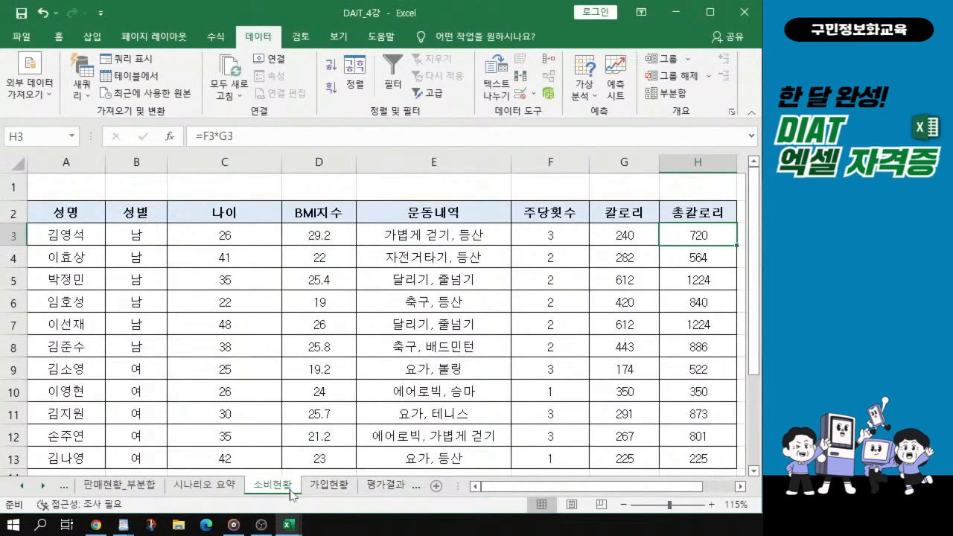
{"action": "left_click", "coordinate": [331, 490]}
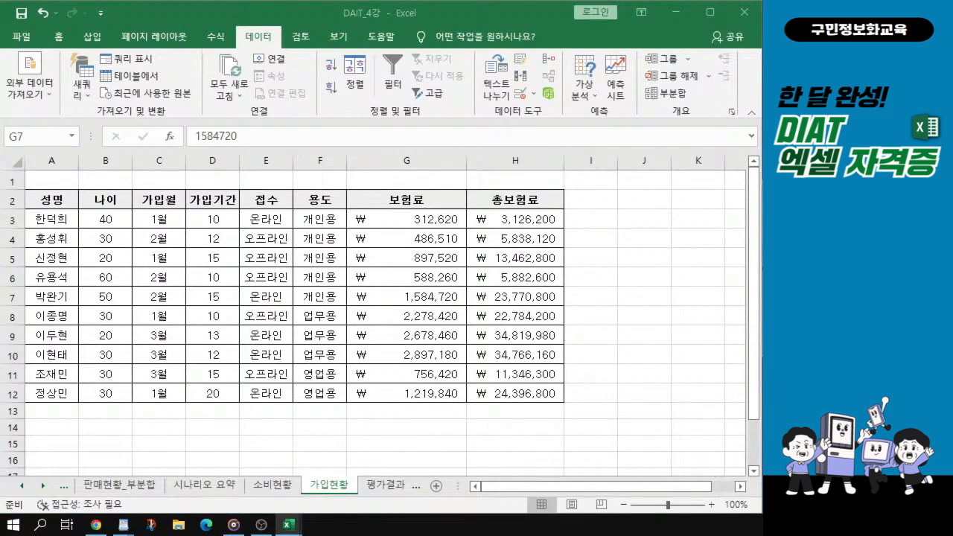
{"action": "left_click", "coordinate": [333, 492]}
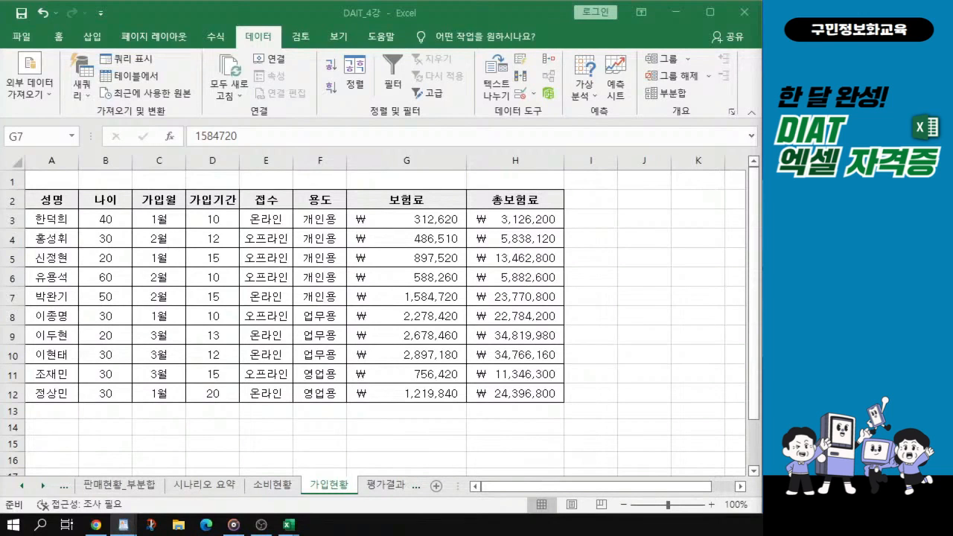
{"action": "key", "text": "alt+Tab"}
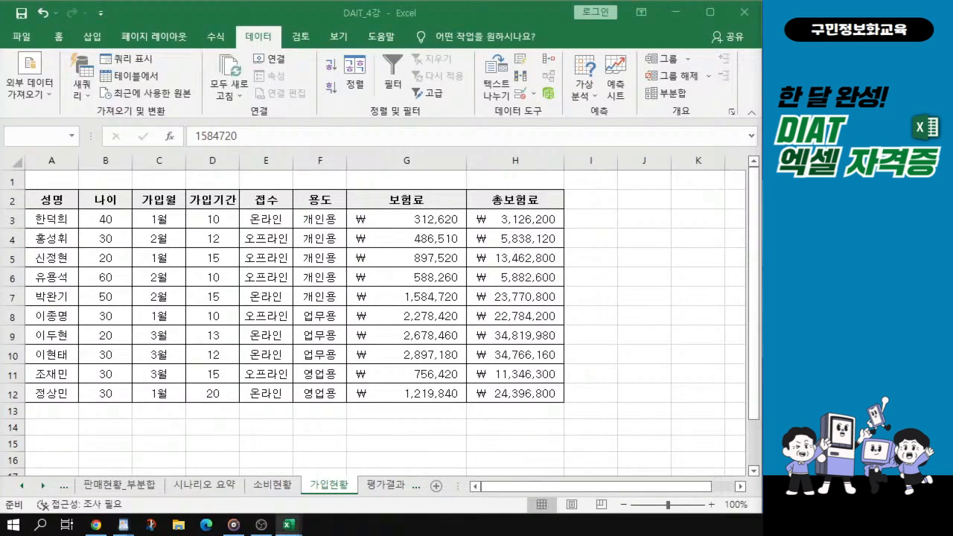
{"action": "key", "text": "alt+Tab"}
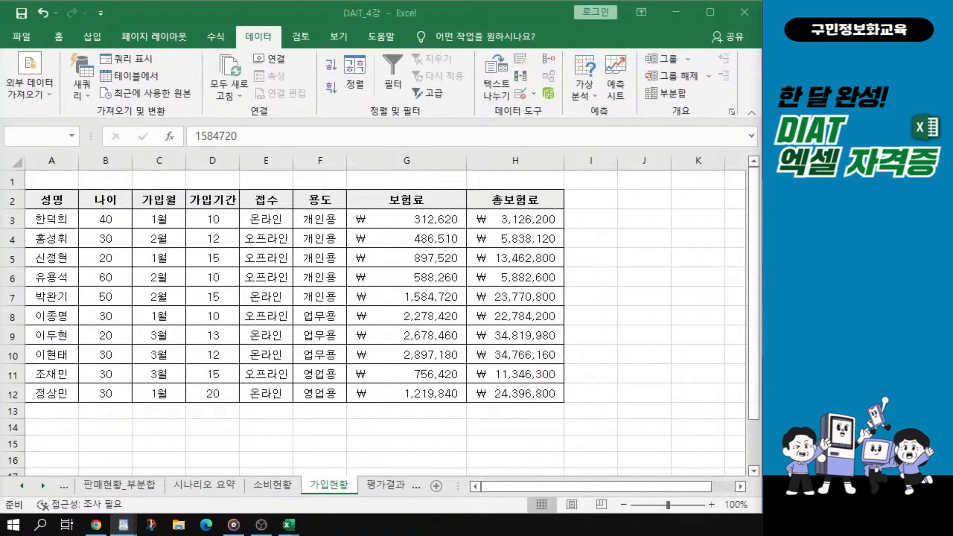
- Enter the label "조건" in cell A14 below the 가입현황 table
{"action": "left_click", "coordinate": [39, 444]}
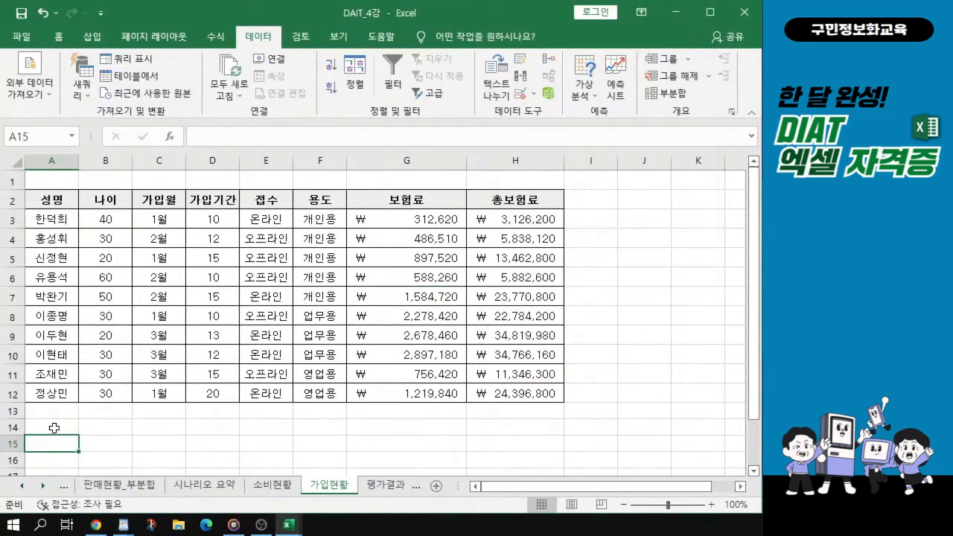
{"action": "left_click", "coordinate": [54, 428]}
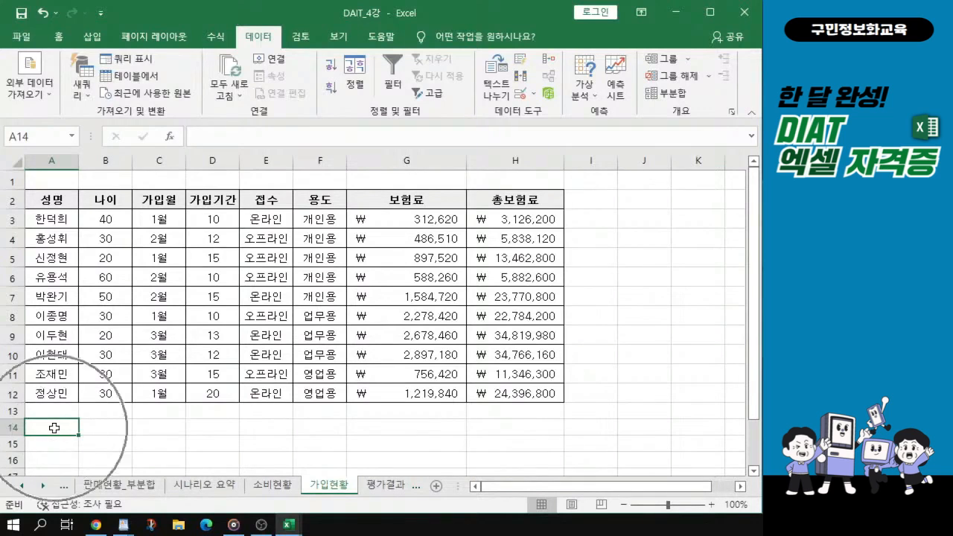
{"action": "type", "text": "족"}
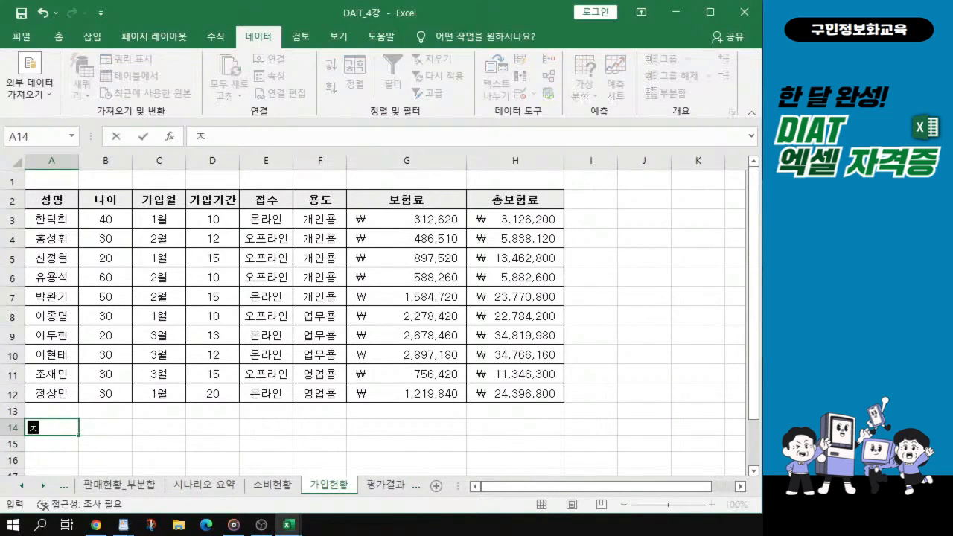
{"action": "type", "text": "건"}
{"action": "left_click", "coordinate": [57, 442]}
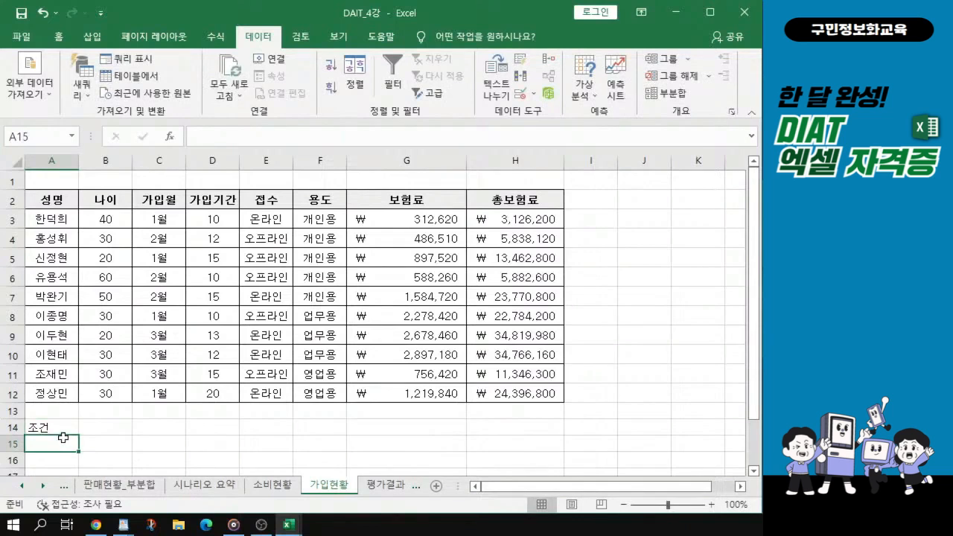
{"action": "scroll", "coordinate": [63, 438], "scroll_direction": "up", "scroll_amount": 1}
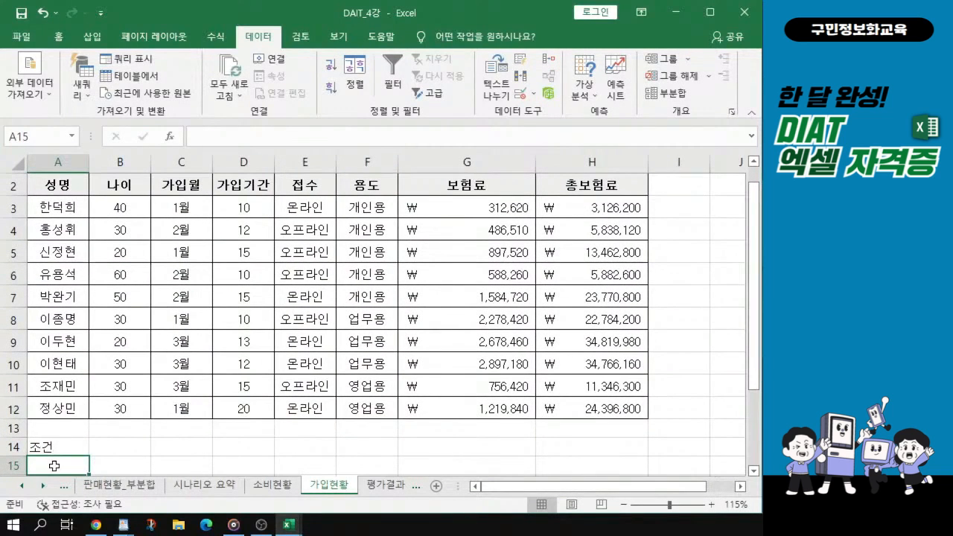
{"action": "key", "text": "ctrl"}
{"action": "key", "text": "ctrl"}
{"action": "key", "text": "ctrl"}
{"action": "key", "text": "ctrl"}
{"action": "key", "text": "ctrl"}
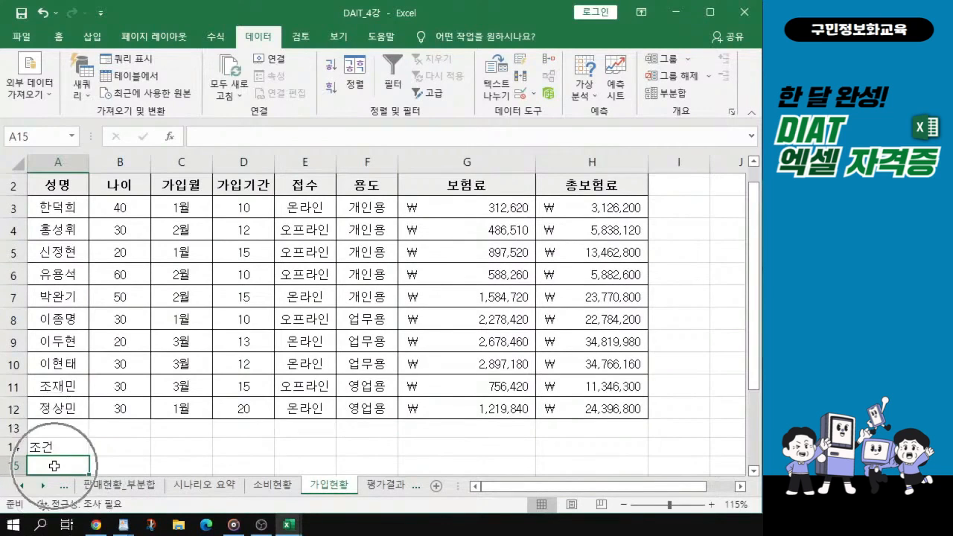
{"action": "key", "text": "ctrl"}
{"action": "key", "text": "ctrl"}
{"action": "key", "text": "ctrl"}
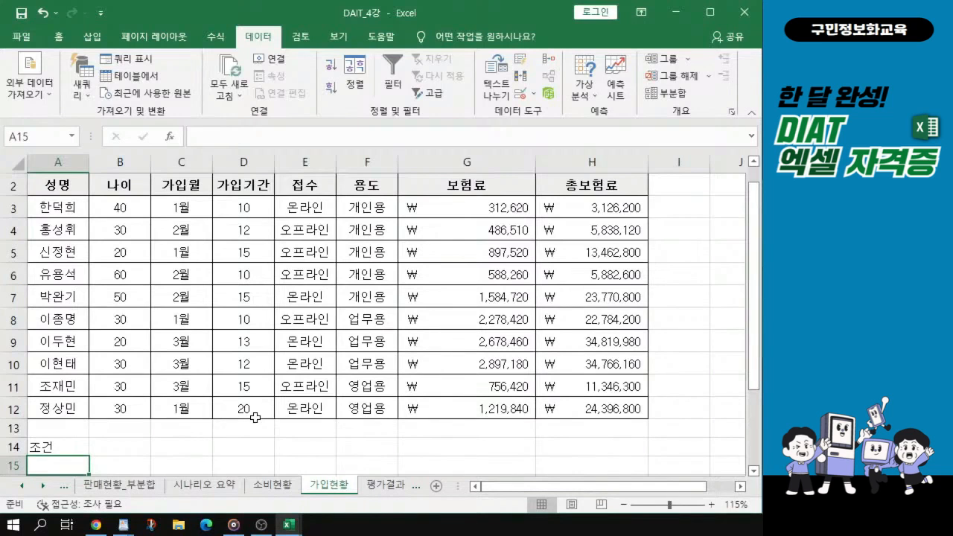
- Begin an AND function in cell A15 under the 조건 label
{"action": "type", "text": "=an"}
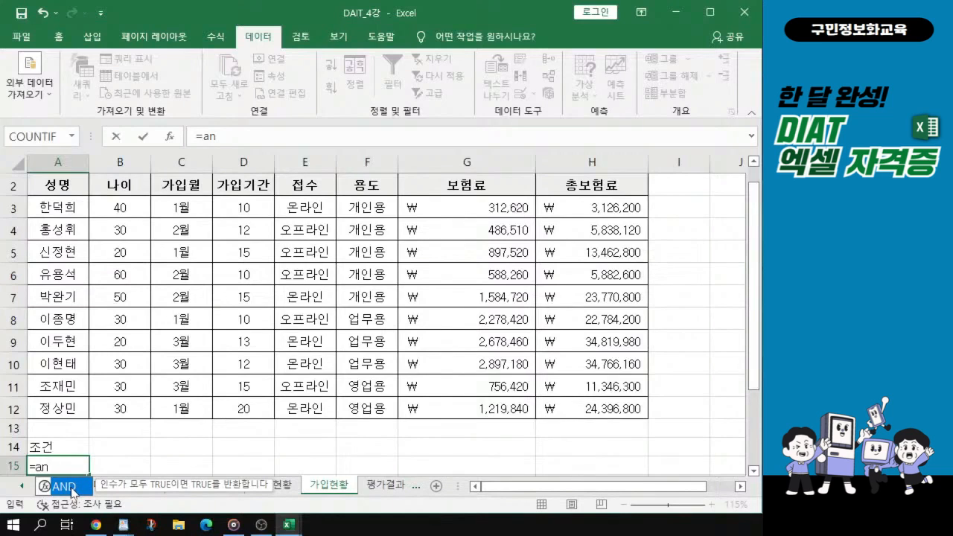
{"action": "key", "text": "ctrl"}
{"action": "key", "text": "ctrl"}
{"action": "key", "text": "ctrl"}
{"action": "key", "text": "ctrl"}
{"action": "key", "text": "ctrl"}
{"action": "key", "text": "ctrl"}
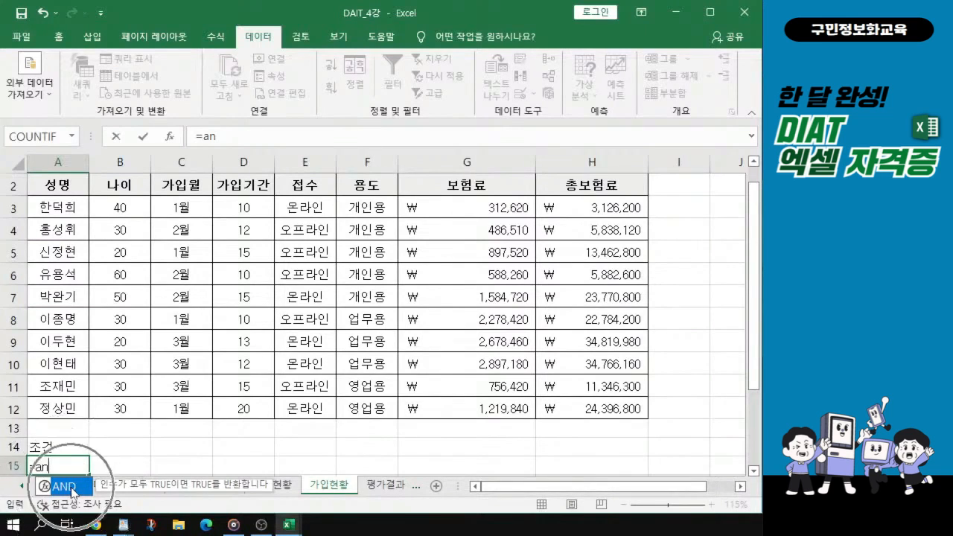
{"action": "key", "text": "ctrl"}
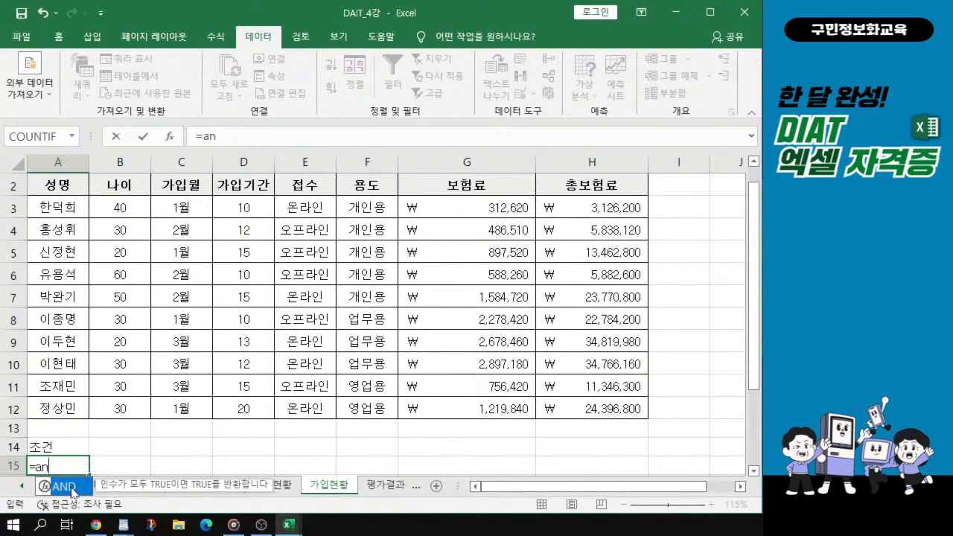
{"action": "double_click", "coordinate": [73, 488]}
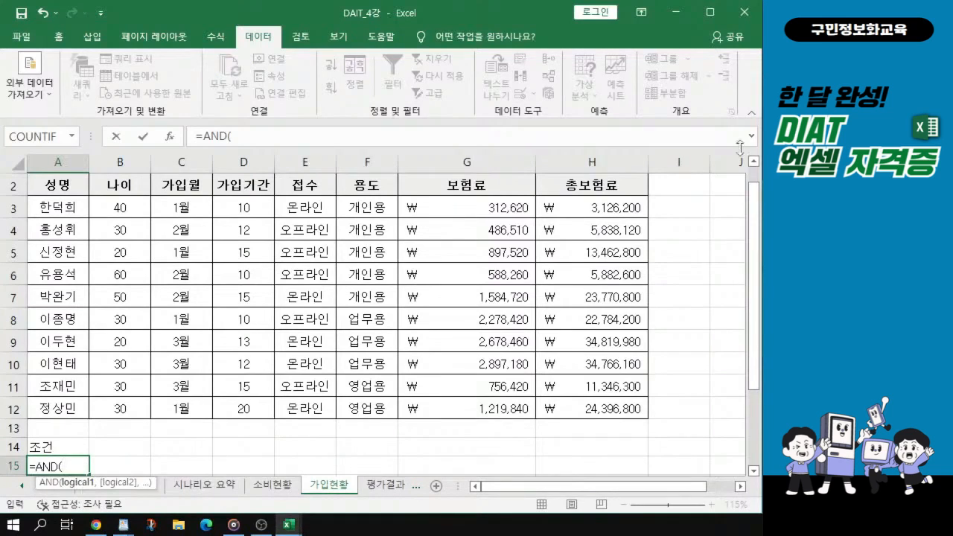
{"action": "key", "text": "alt+Tab"}
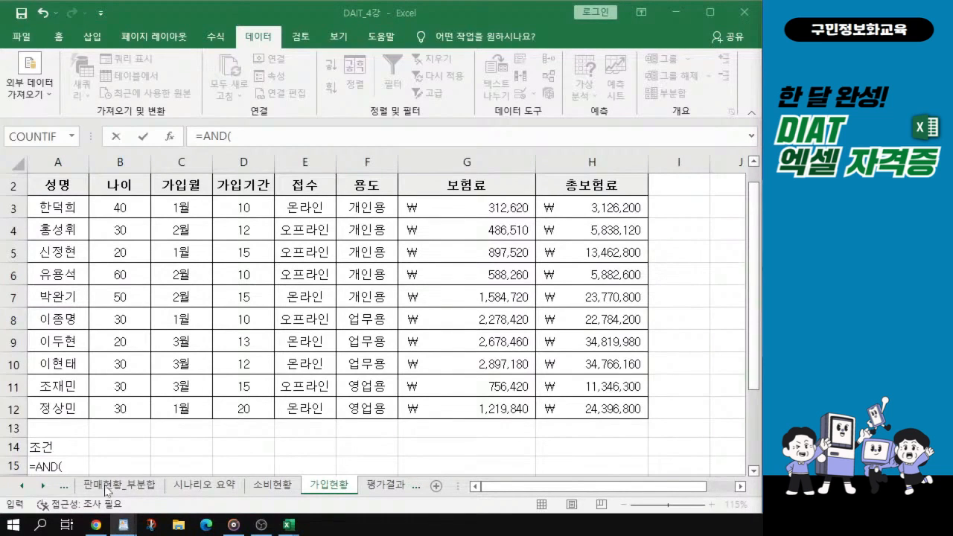
{"action": "left_click", "coordinate": [72, 468]}
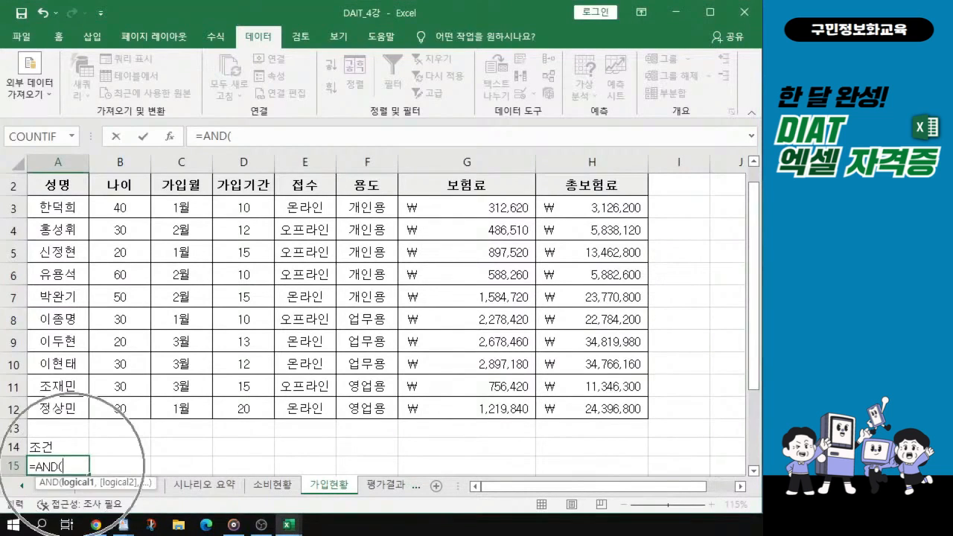
- Enter B3>=40 as the AND formula's first condition, referring to the first age value under 나이
{"action": "left_click", "coordinate": [121, 209]}
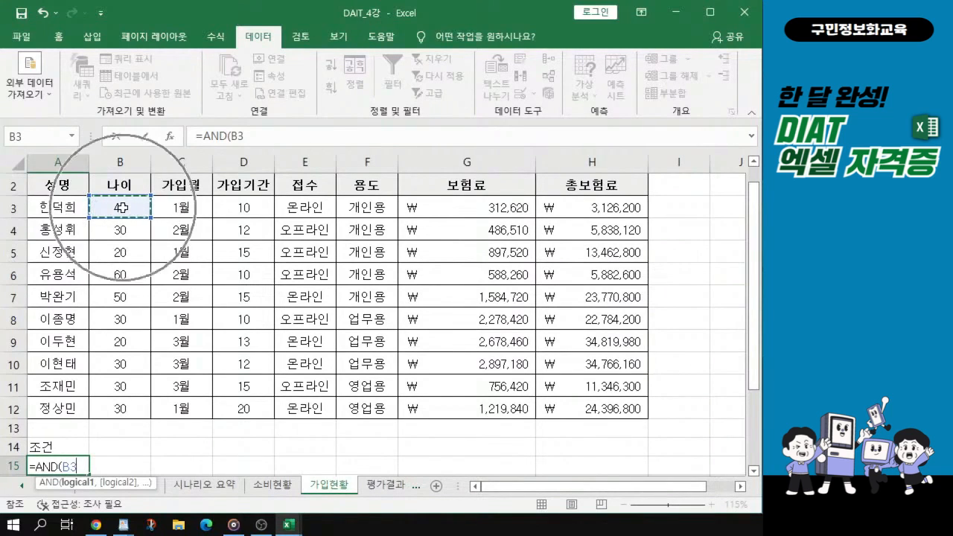
{"action": "type", "text": ">=40"}
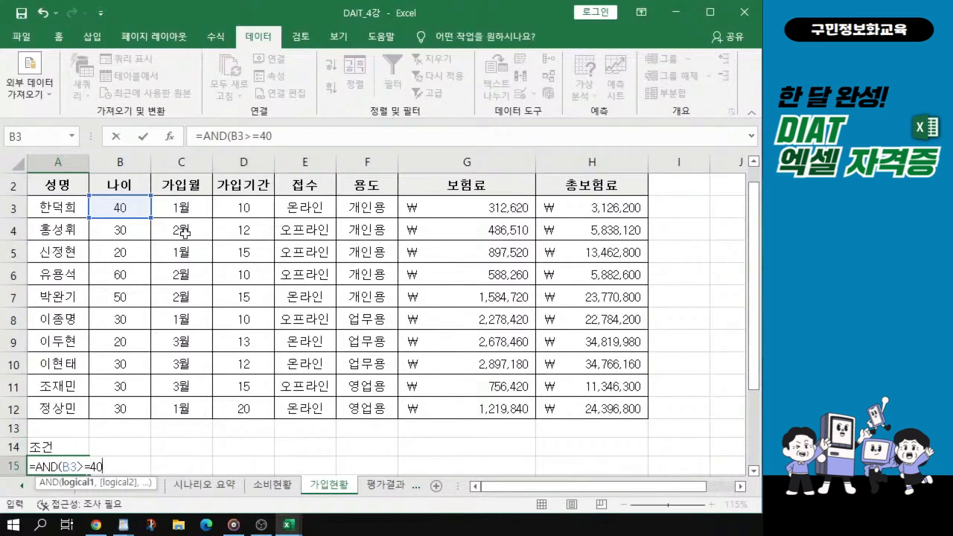
{"action": "key", "text": "alt"}
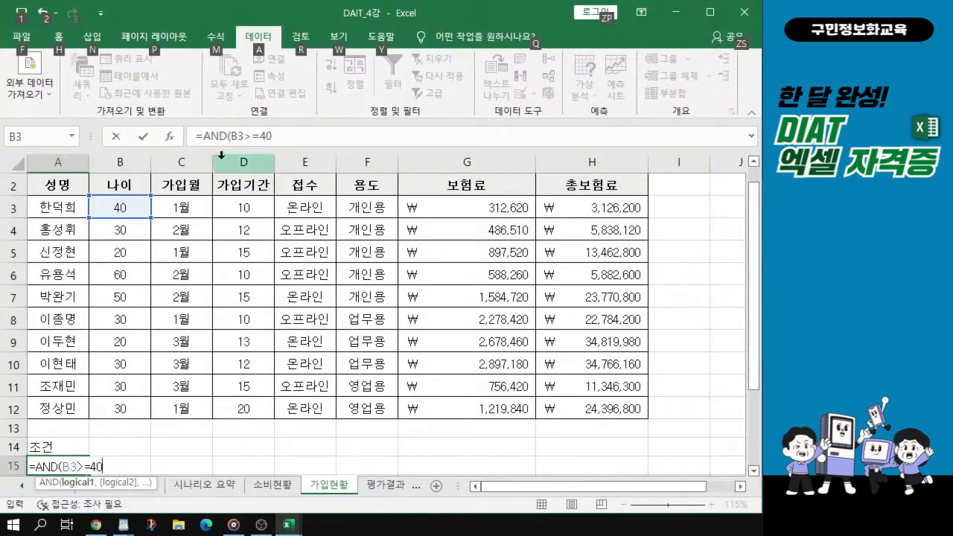
{"action": "key", "text": "alt"}
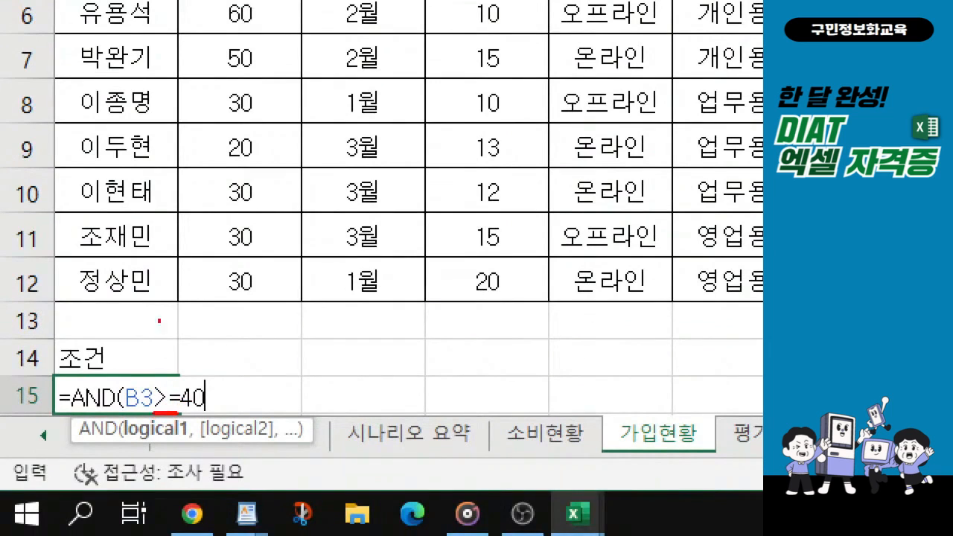
{"action": "left_click_drag", "start_coordinate": [150, 218], "coordinate": [134, 281]}
{"action": "mouse_move", "coordinate": [207, 227]}
{"action": "left_mouse_down"}
{"action": "mouse_move", "coordinate": [238, 227]}
{"action": "mouse_move", "coordinate": [238, 253]}
{"action": "left_mouse_up"}
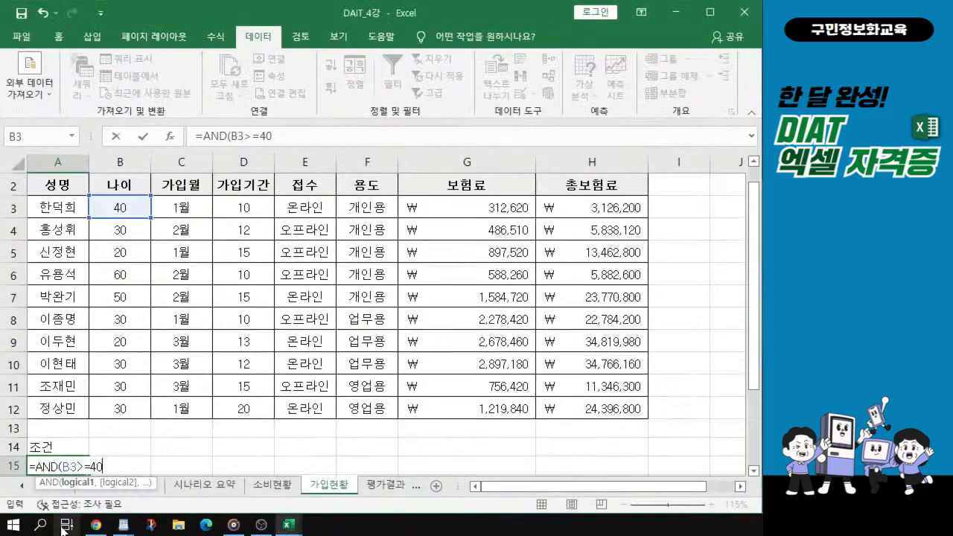
- Add E3="온라인" as the second condition and complete the formula as =AND(B3>=40,E3="온라인")
{"action": "type", "text": ","}
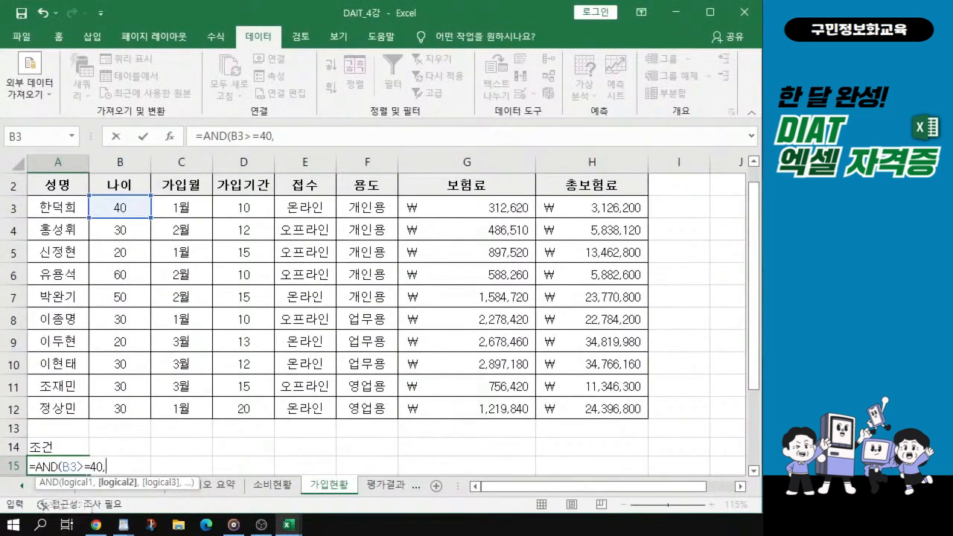
{"action": "left_click", "coordinate": [306, 209]}
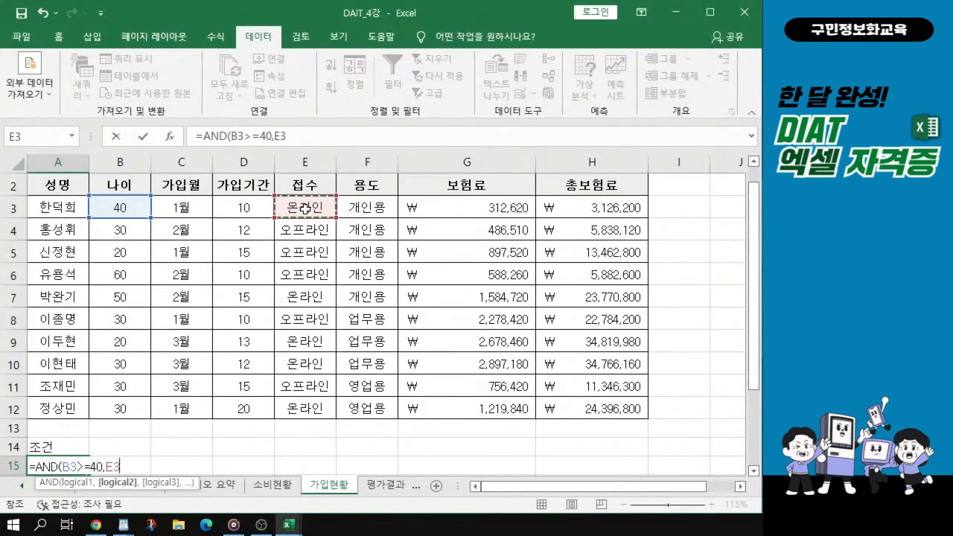
{"action": "type", "text": "="}
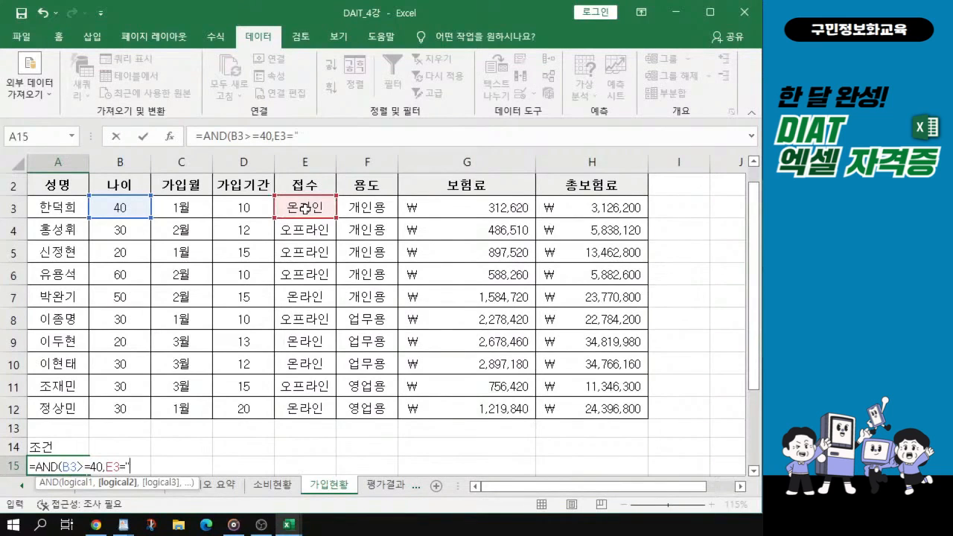
{"action": "type", "text": "\"온"}
{"action": "type", "text": "라이ㄴ\""}
{"action": "type", "text": ")"}
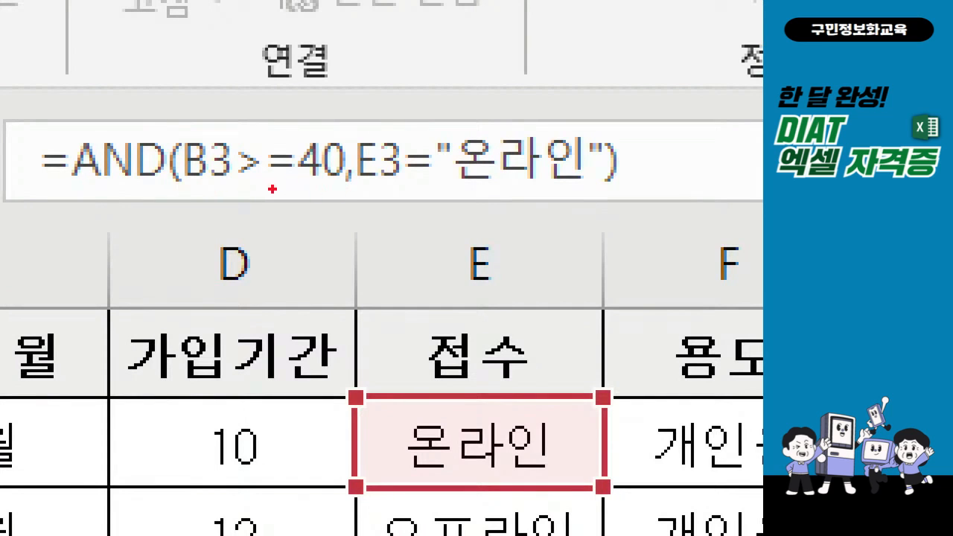
{"action": "left_click_drag", "start_coordinate": [185, 183], "coordinate": [602, 194]}
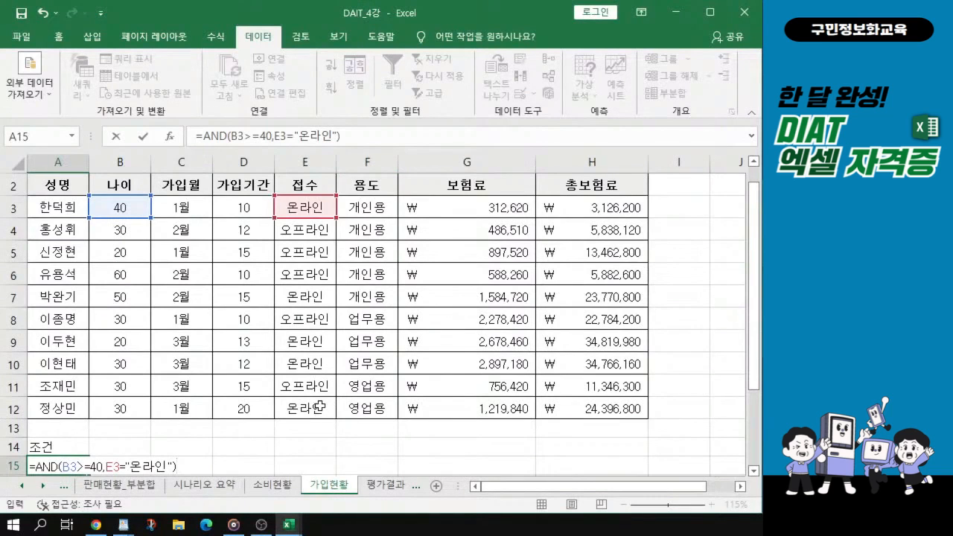
{"action": "key", "text": "Return"}
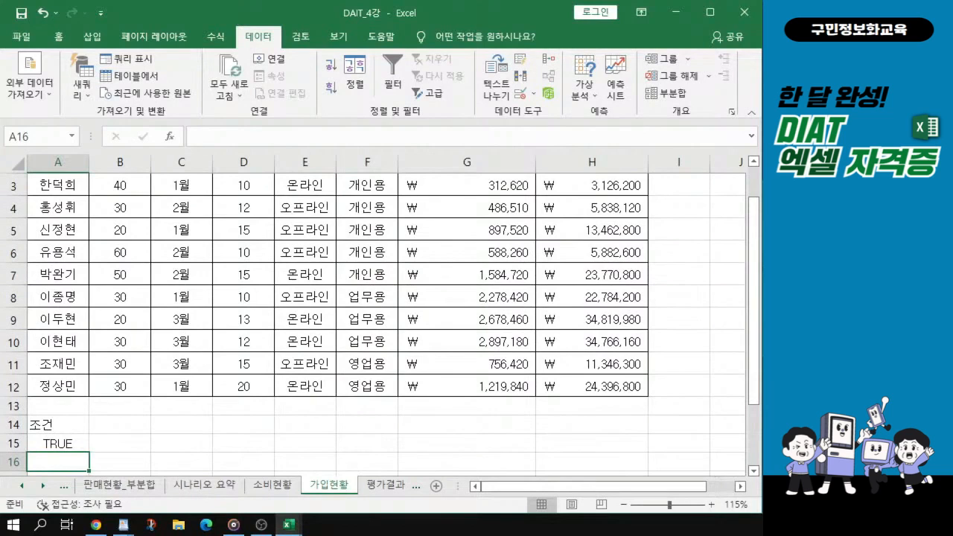
- Copy only the 성명, 가입월, 용도 and 보험료 headings from row 2 of the table
{"action": "key", "text": "alt+Tab"}
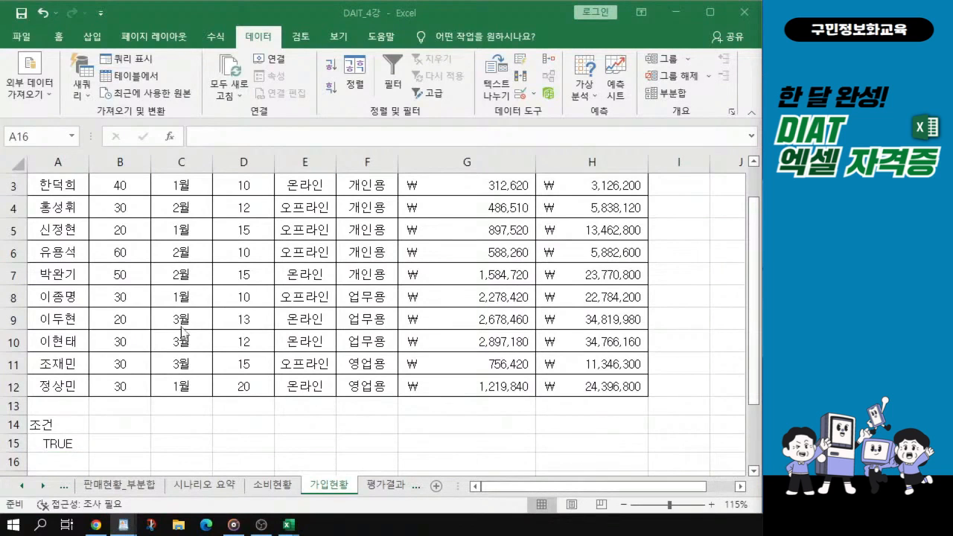
{"action": "scroll", "coordinate": [183, 331], "scroll_direction": "up", "scroll_amount": 1}
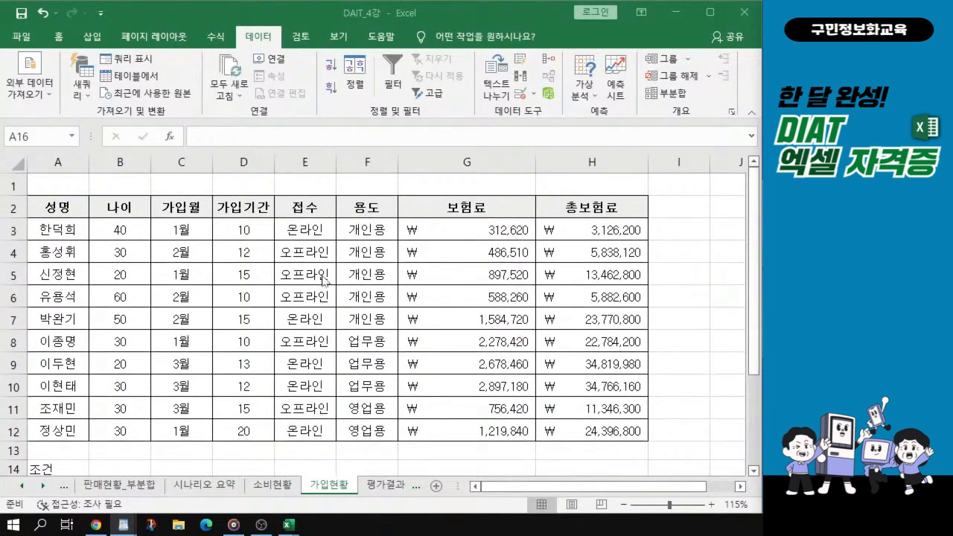
{"action": "key", "text": "alt+Tab"}
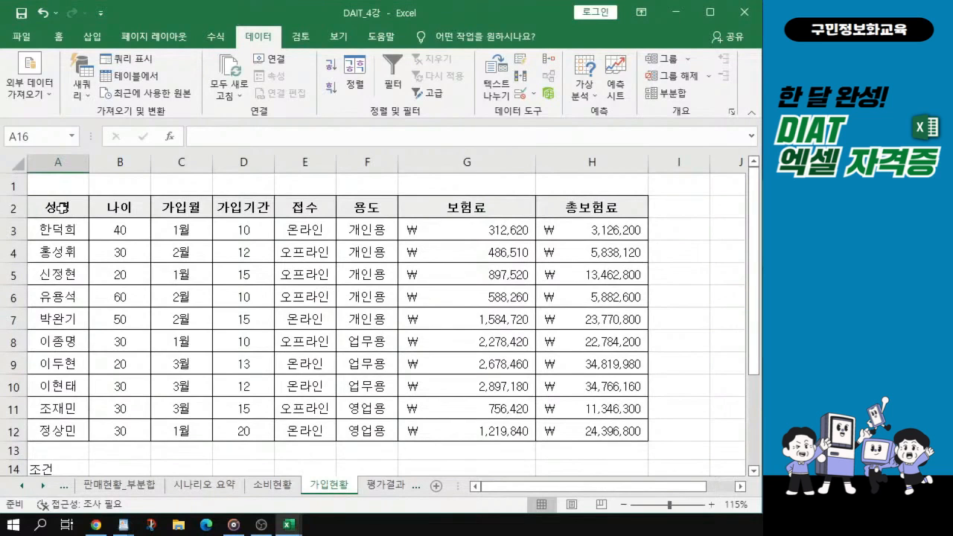
{"action": "left_click", "coordinate": [62, 207]}
{"action": "scroll", "coordinate": [62, 207], "scroll_direction": "up", "scroll_amount": 1}
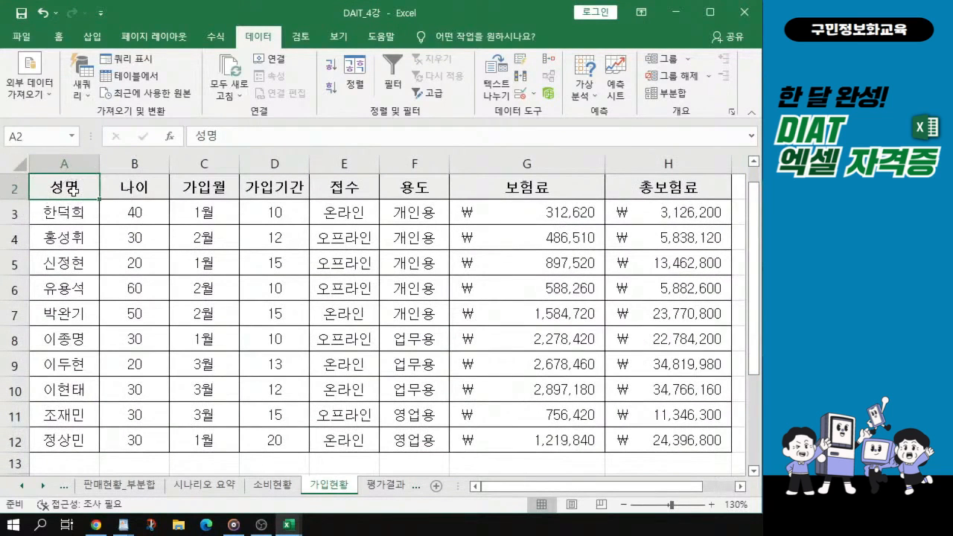
{"action": "left_click", "coordinate": [201, 188]}
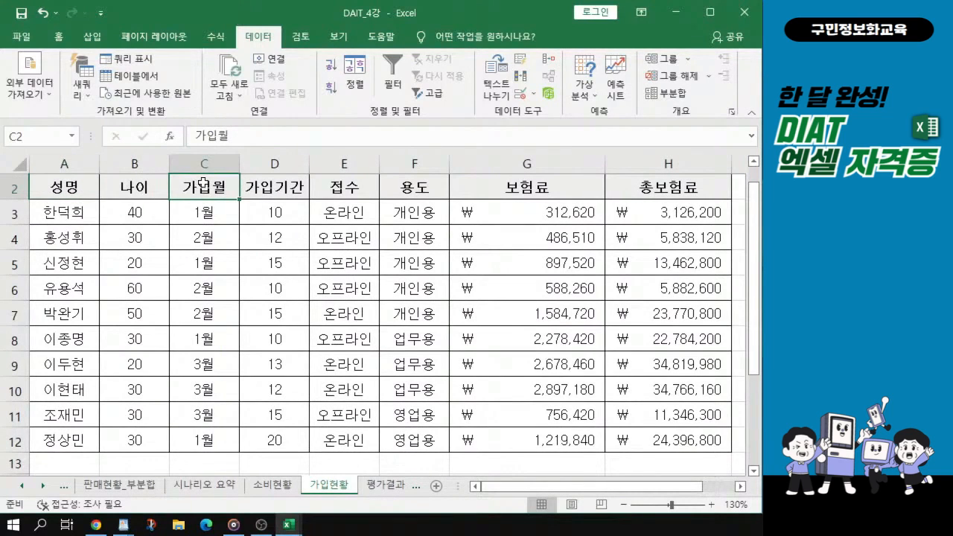
{"action": "left_click", "coordinate": [69, 186]}
{"action": "left_click", "coordinate": [200, 186], "text": "ctrl"}
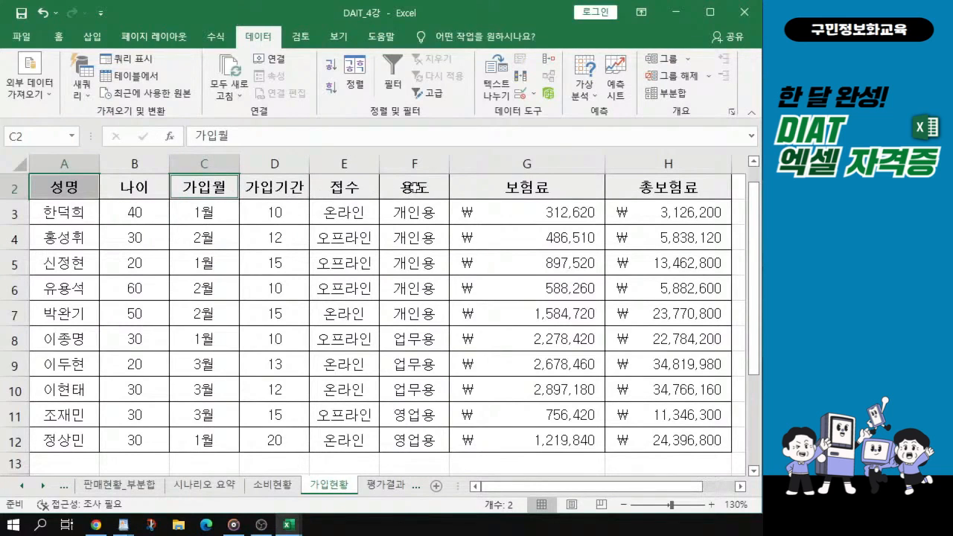
{"action": "left_click_drag", "start_coordinate": [413, 187], "coordinate": [526, 197]}
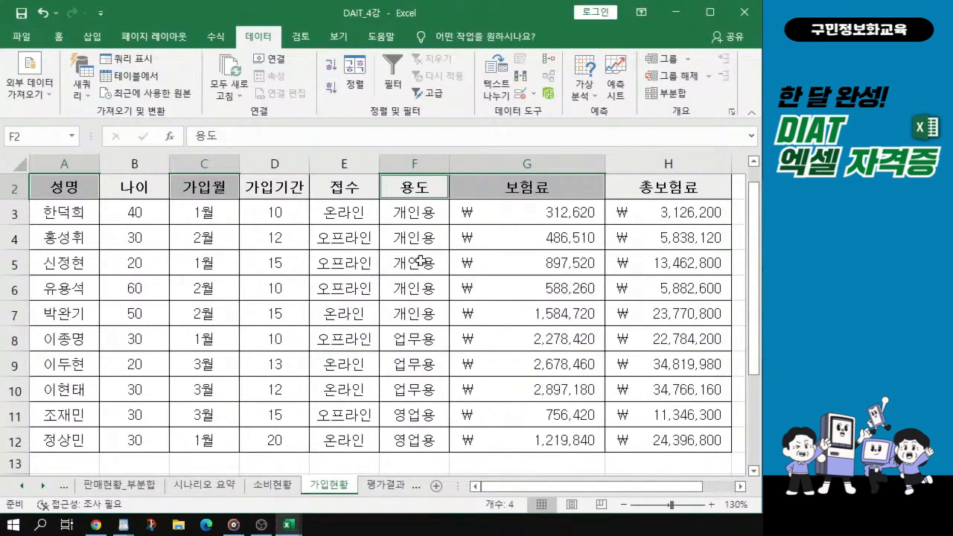
{"action": "key", "text": "ctrl+c"}
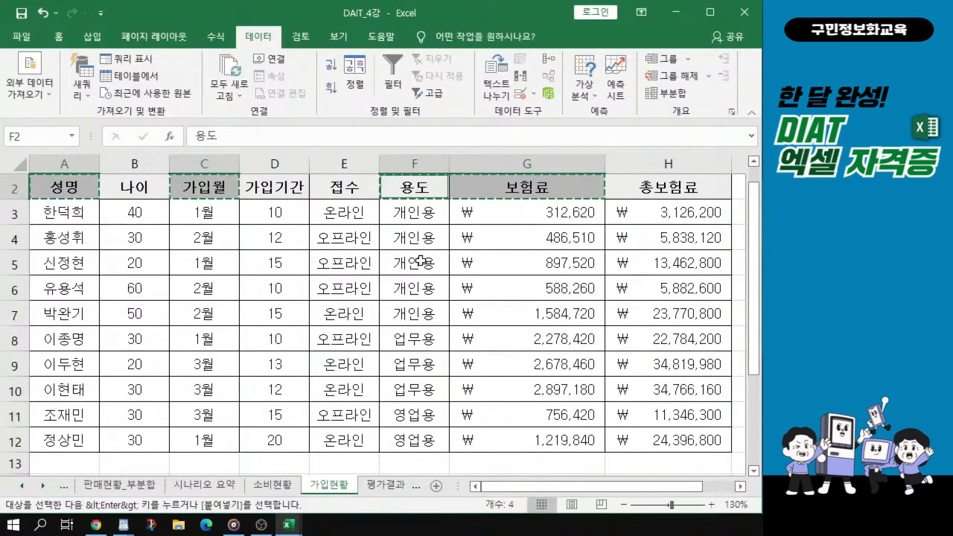
{"action": "key", "text": "ctrl"}
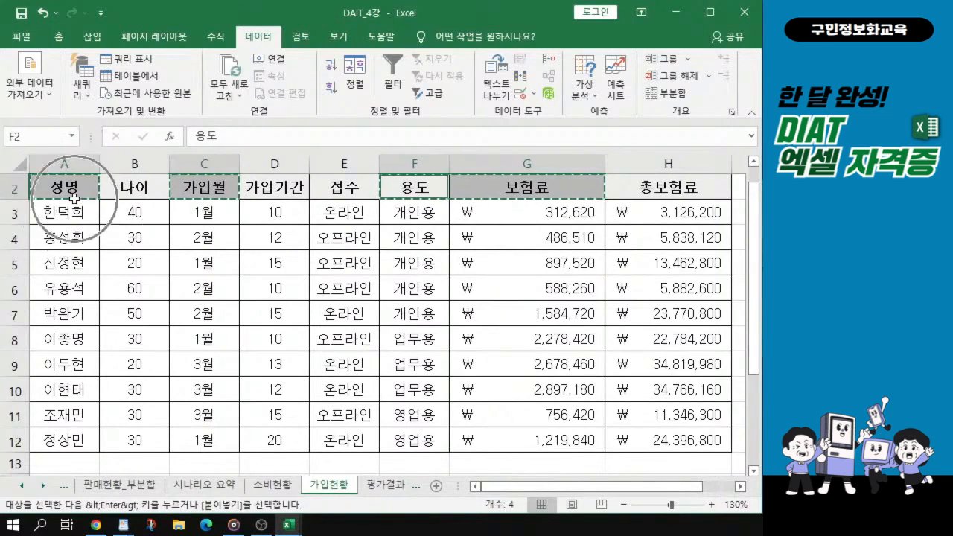
{"action": "key", "text": "ctrl"}
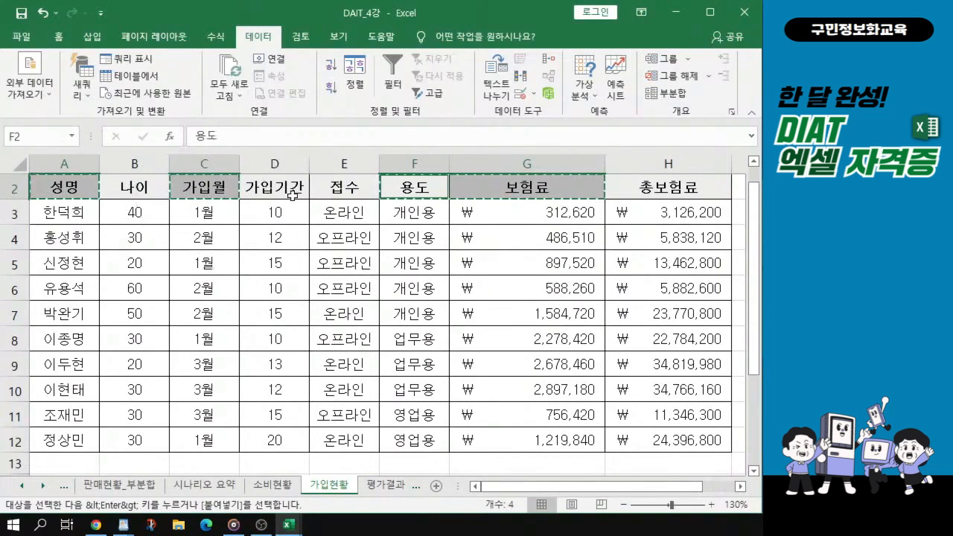
{"action": "key", "text": "ctrl"}
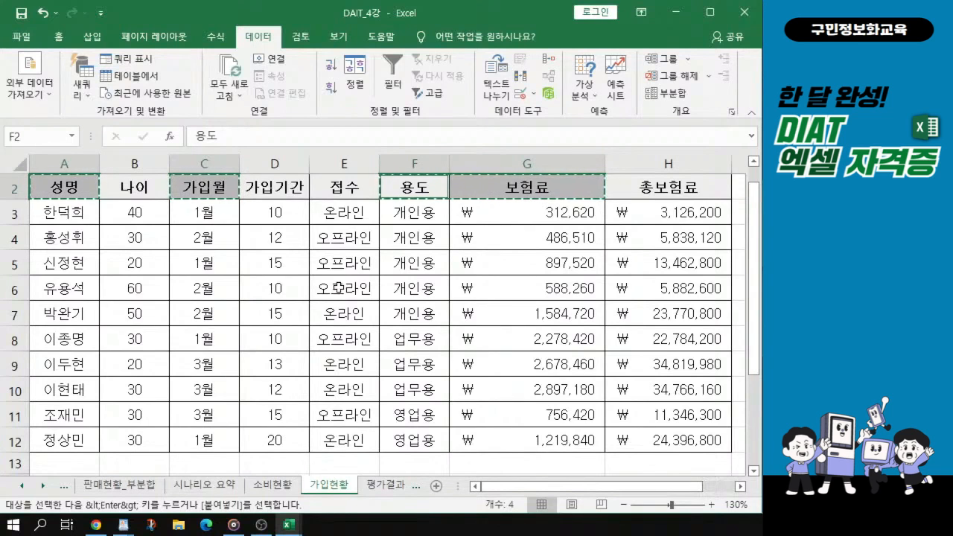
- Paste the copied headings below the condition area, starting at cell A17
{"action": "scroll", "coordinate": [338, 286], "scroll_direction": "down", "scroll_amount": 1}
{"action": "scroll", "coordinate": [339, 286], "scroll_direction": "down", "scroll_amount": 2}
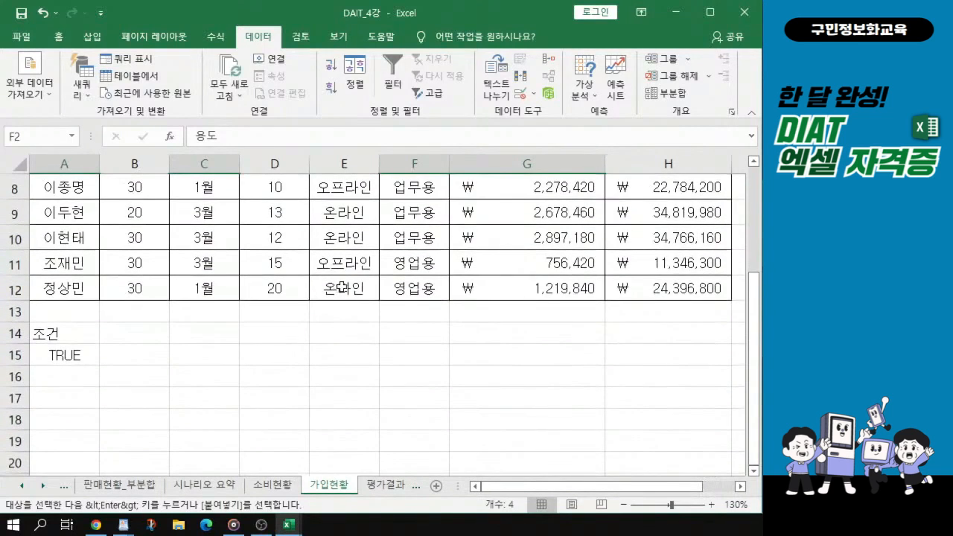
{"action": "left_click", "coordinate": [58, 398]}
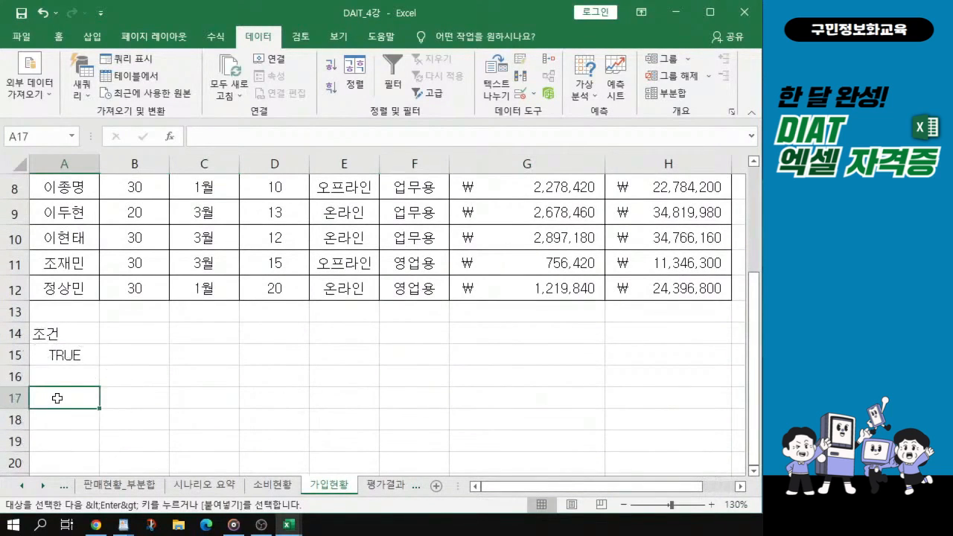
{"action": "key", "text": "ctrl"}
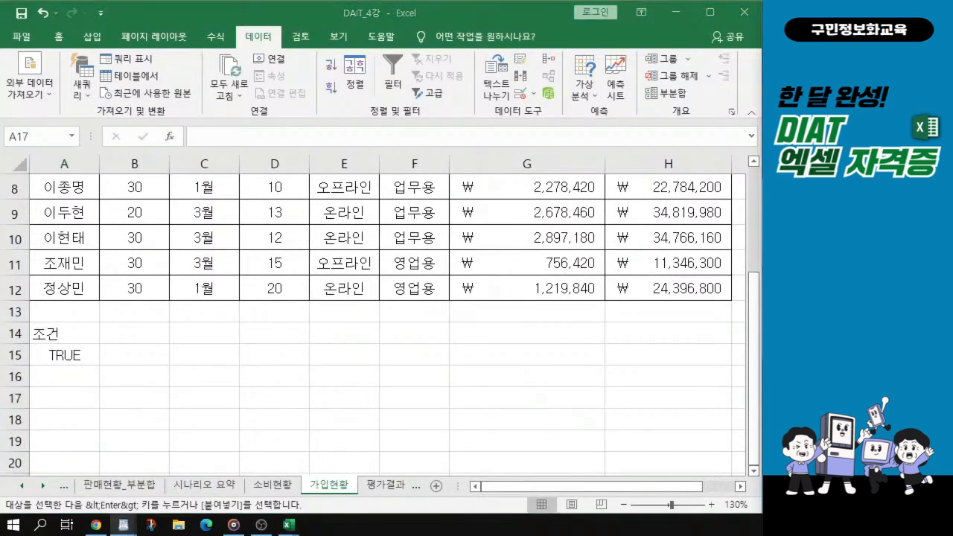
{"action": "left_click", "coordinate": [72, 397]}
{"action": "key", "text": "ctrl"}
{"action": "key", "text": "ctrl"}
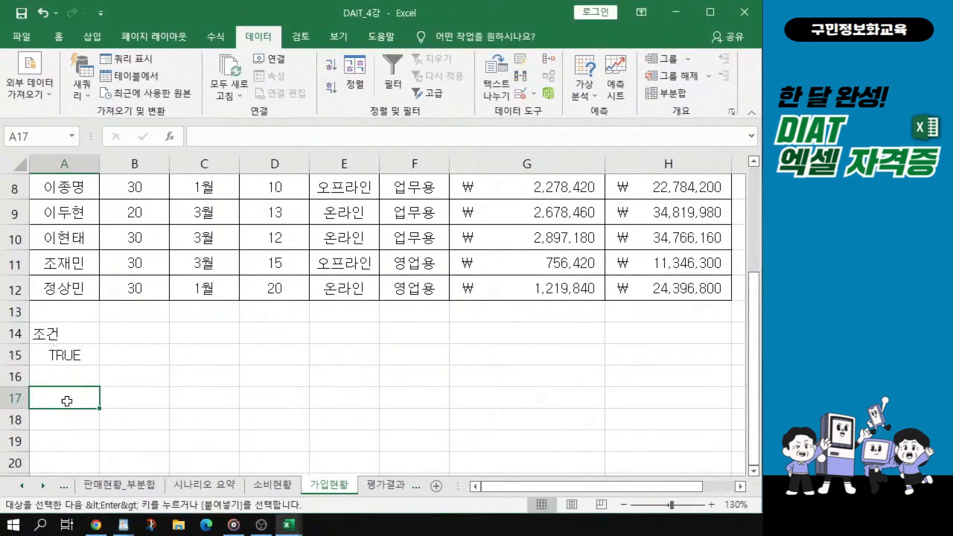
{"action": "key", "text": "ctrl+v"}
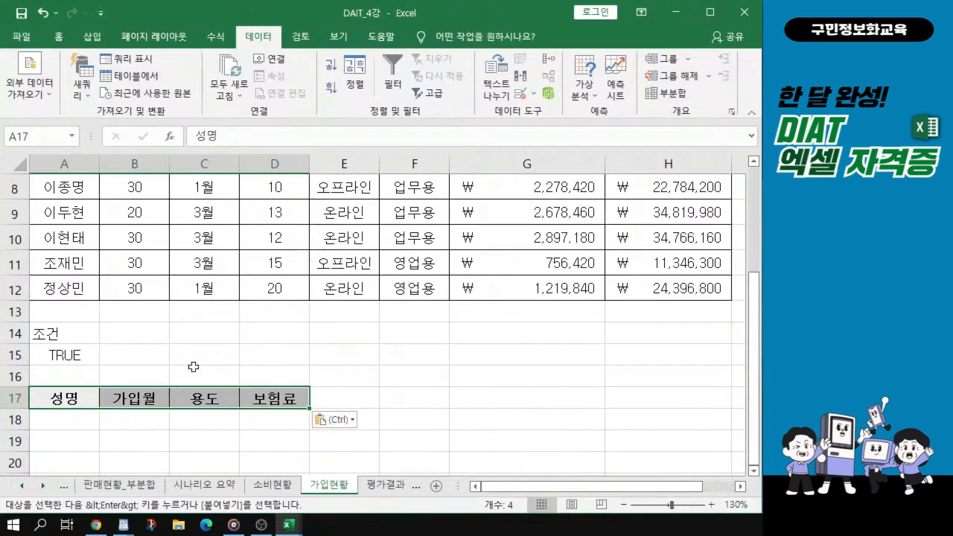
- Clear the pending copy selection and select a data cell inside the 가입현황 table
{"action": "scroll", "coordinate": [253, 335], "scroll_direction": "up", "scroll_amount": 1}
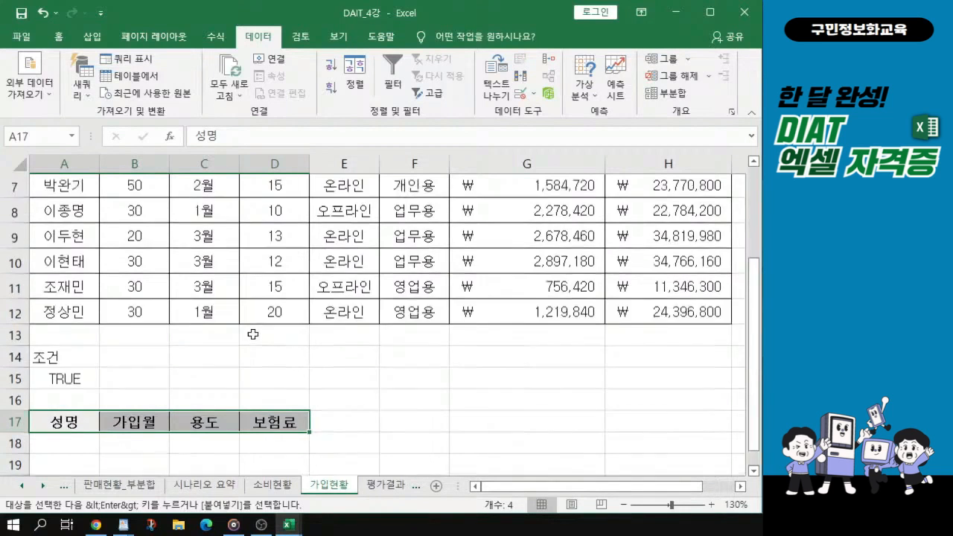
{"action": "scroll", "coordinate": [253, 334], "scroll_direction": "up", "scroll_amount": 2}
{"action": "left_click", "coordinate": [255, 277]}
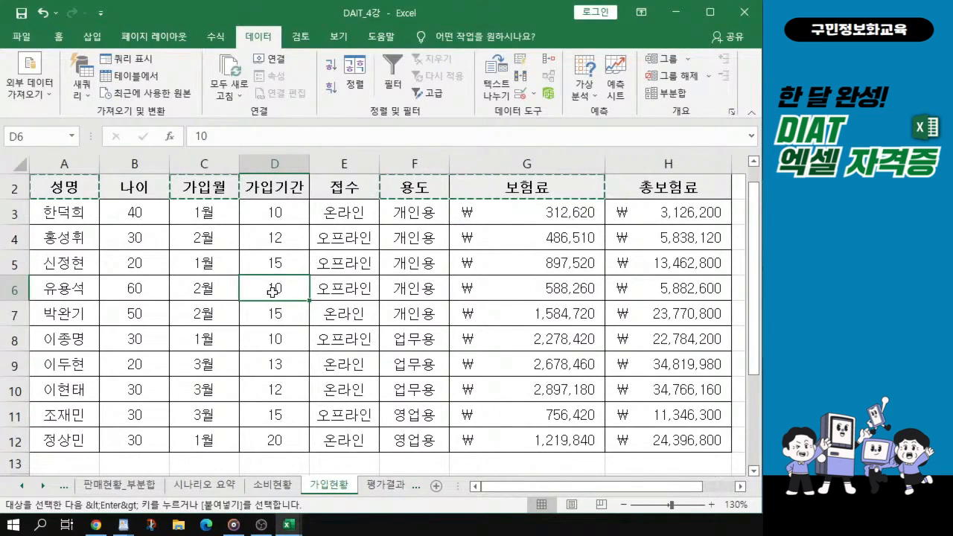
{"action": "key", "text": "Escape"}
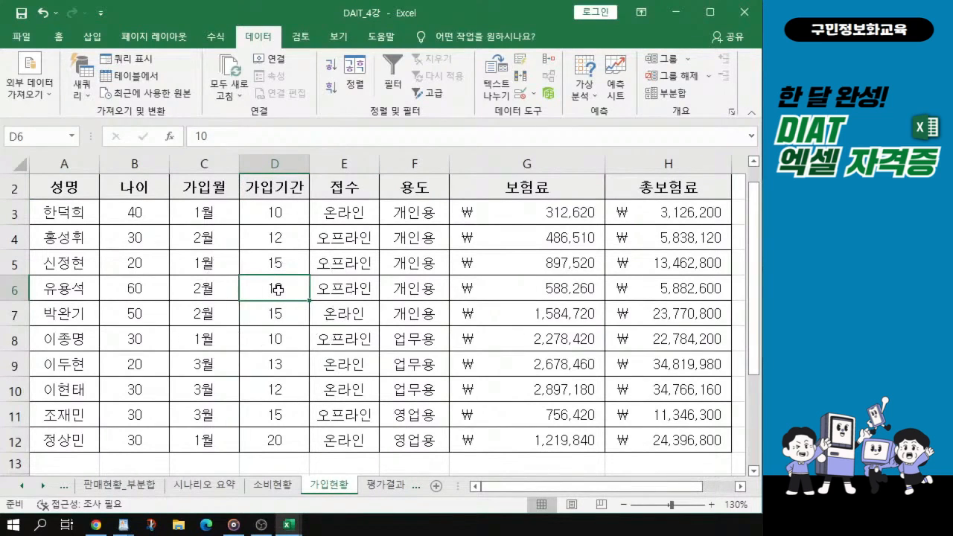
{"action": "left_click", "coordinate": [336, 310]}
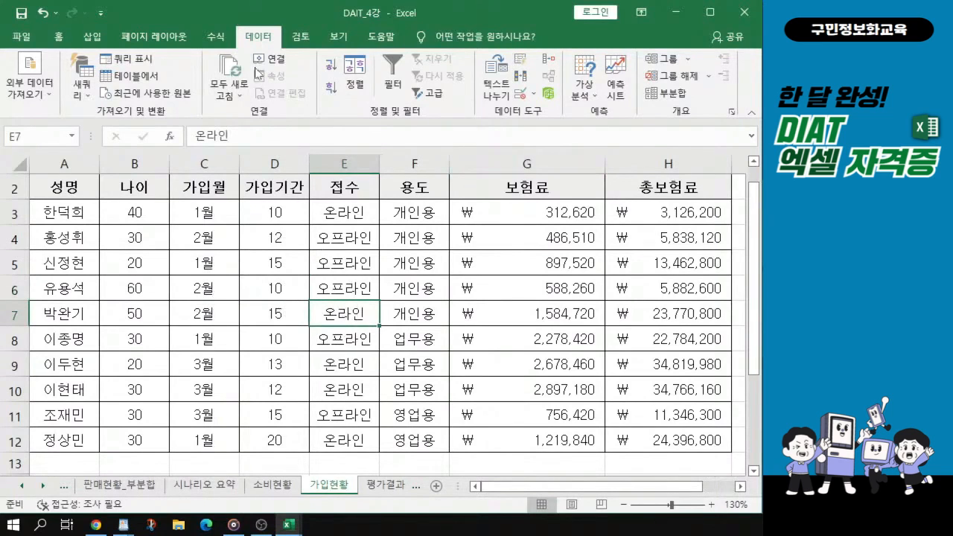
- Open the Advanced Filter for the table range A2:H12 and set it to copy the results to another location
{"action": "left_click", "coordinate": [259, 45]}
{"action": "left_click", "coordinate": [432, 94]}
{"action": "key", "text": "ctrl"}
{"action": "key", "text": "ctrl"}
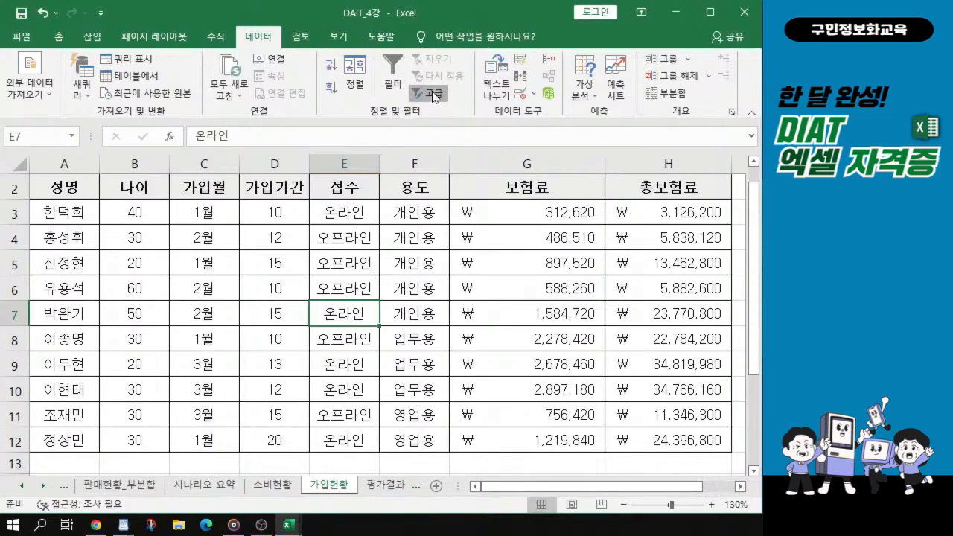
{"action": "left_click", "coordinate": [434, 95]}
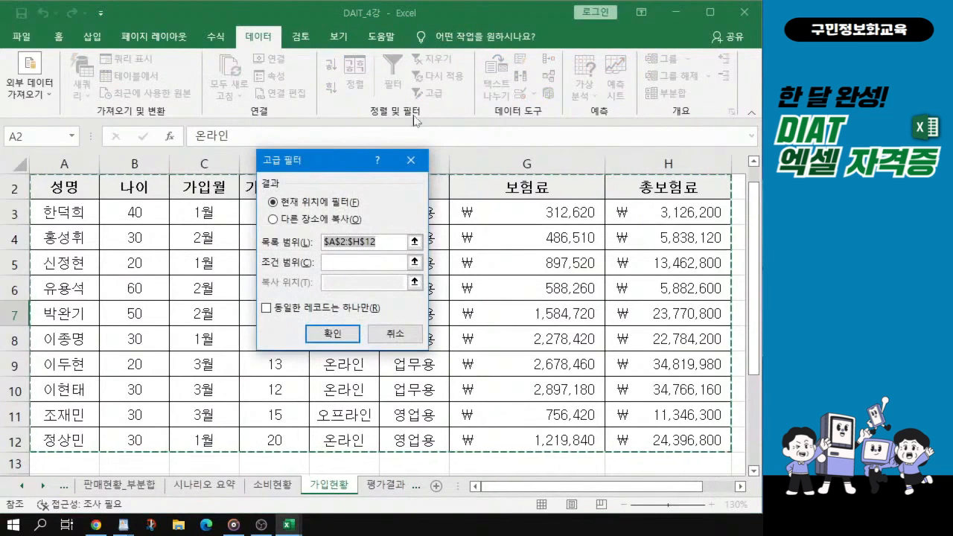
{"action": "left_click_drag", "start_coordinate": [339, 167], "coordinate": [317, 164]}
{"action": "left_click", "coordinate": [261, 222]}
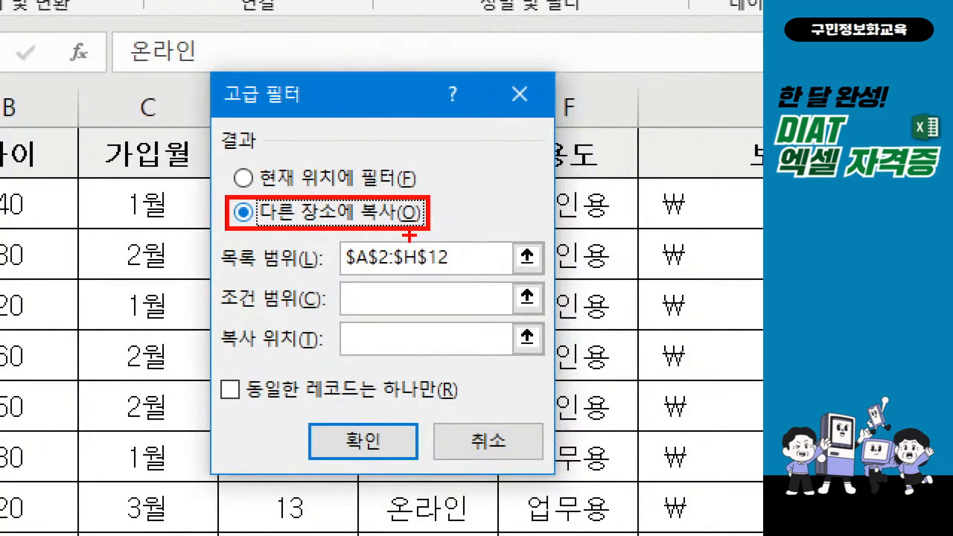
{"action": "left_click_drag", "start_coordinate": [149, 166], "coordinate": [96, 244]}
{"action": "left_click_drag", "start_coordinate": [160, 195], "coordinate": [112, 283]}
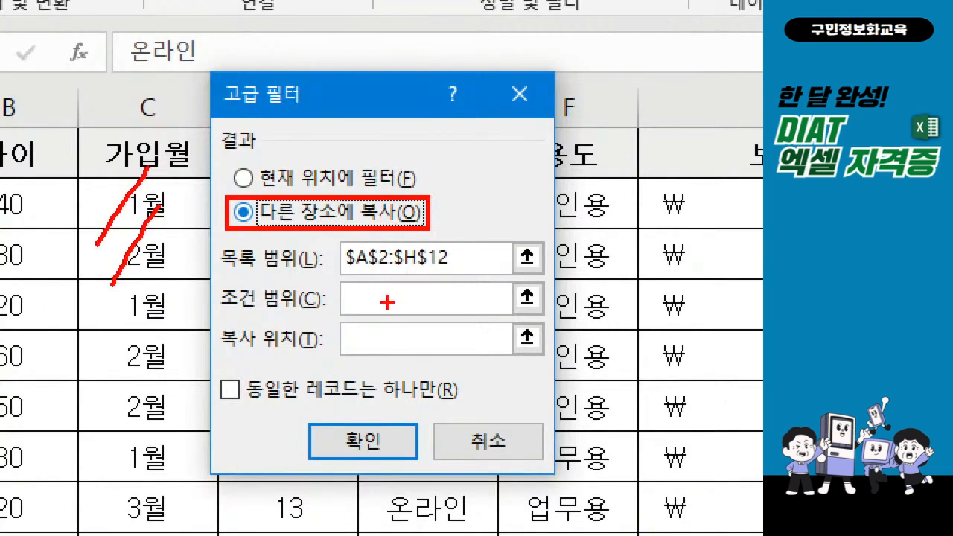
{"action": "left_click_drag", "start_coordinate": [363, 289], "coordinate": [394, 290]}
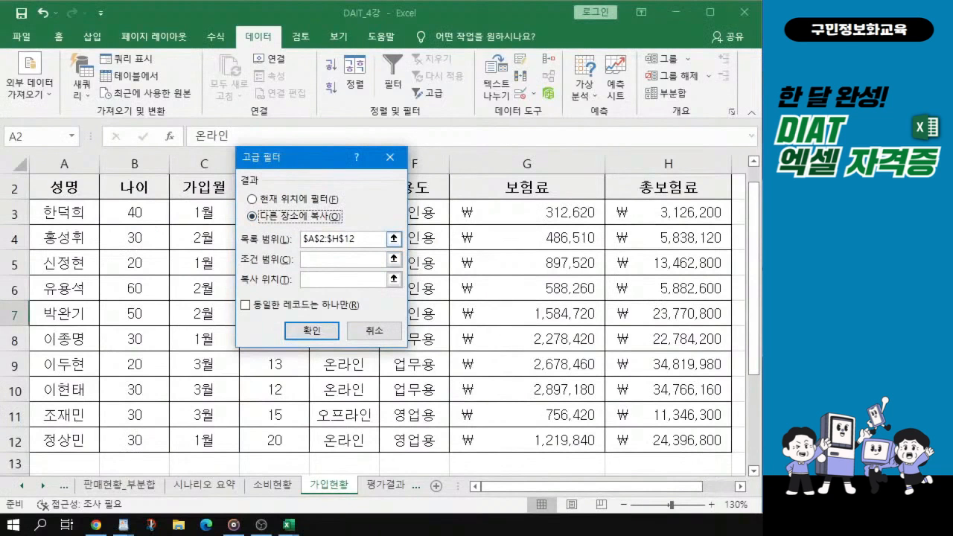
{"action": "key", "text": "ctrl"}
{"action": "key", "text": "ctrl"}
{"action": "key", "text": "ctrl"}
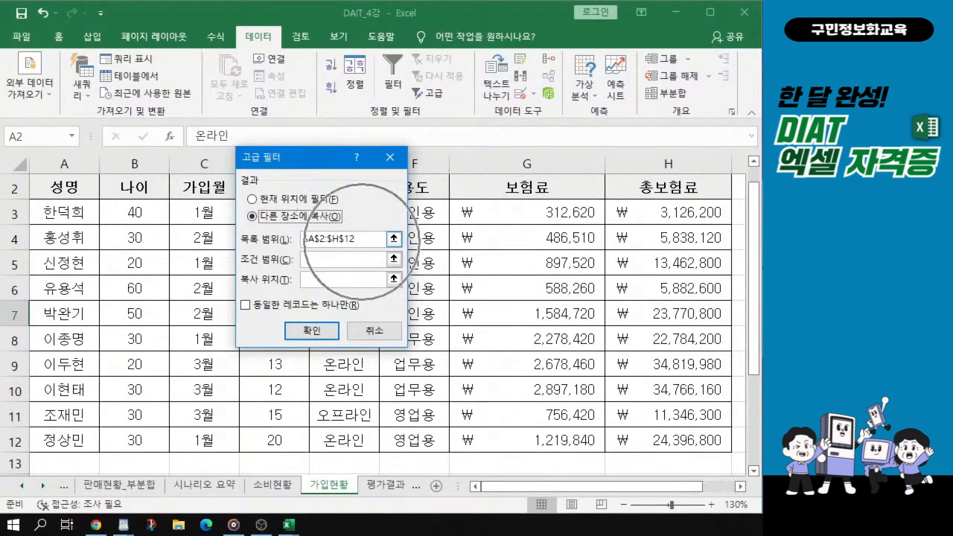
- Set the filter's criteria range to A14:A15, covering the 조건 heading and its AND formula
{"action": "left_click", "coordinate": [357, 258]}
{"action": "key", "text": "ctrl"}
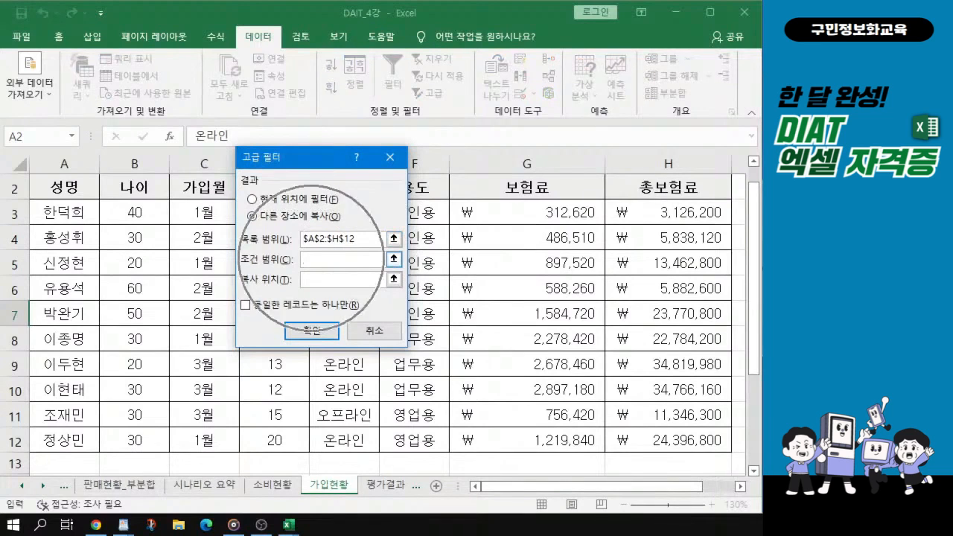
{"action": "scroll", "coordinate": [158, 322], "scroll_direction": "down", "scroll_amount": 1}
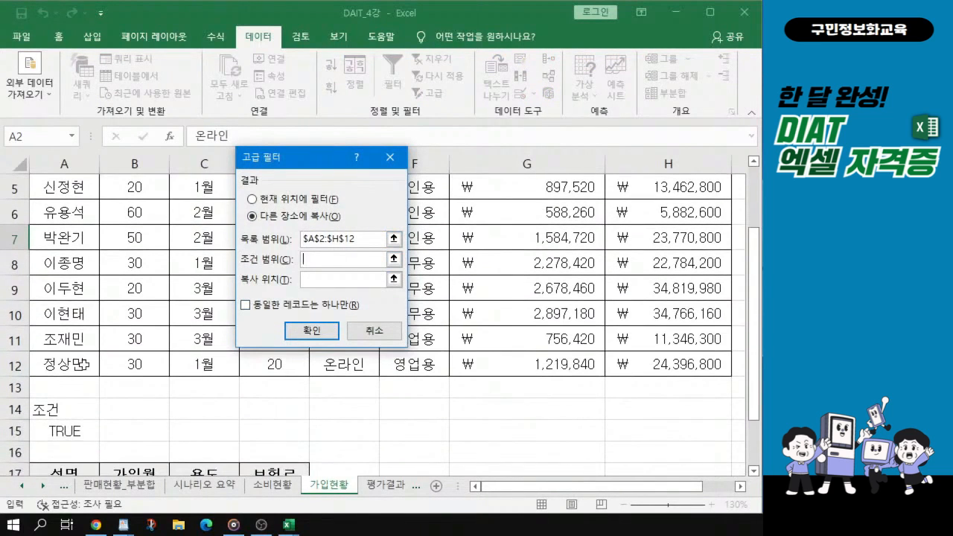
{"action": "key", "text": "ctrl"}
{"action": "left_click", "coordinate": [62, 409]}
{"action": "left_click_drag", "start_coordinate": [63, 409], "coordinate": [63, 431]}
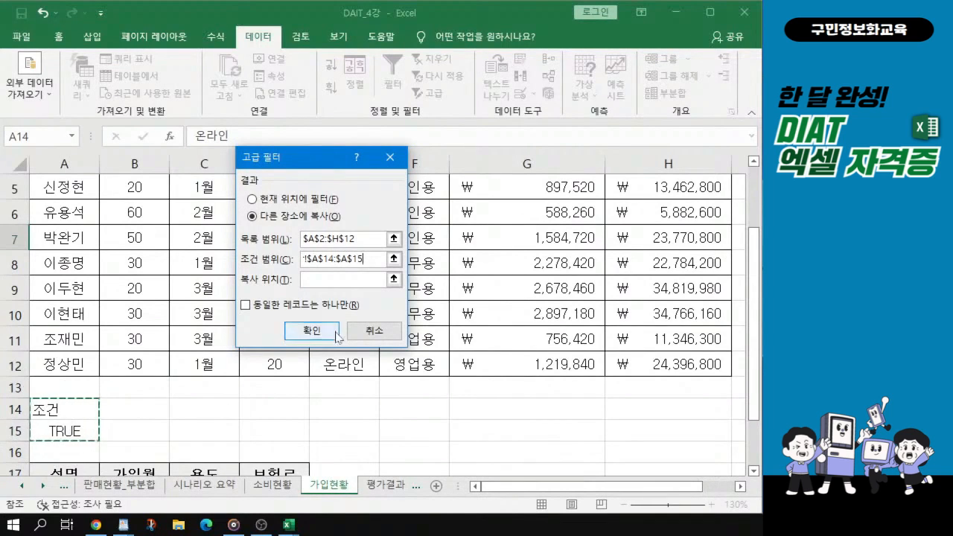
- Set the copy destination to the headings in A17:D17 and run the advanced filter
{"action": "left_click", "coordinate": [328, 283]}
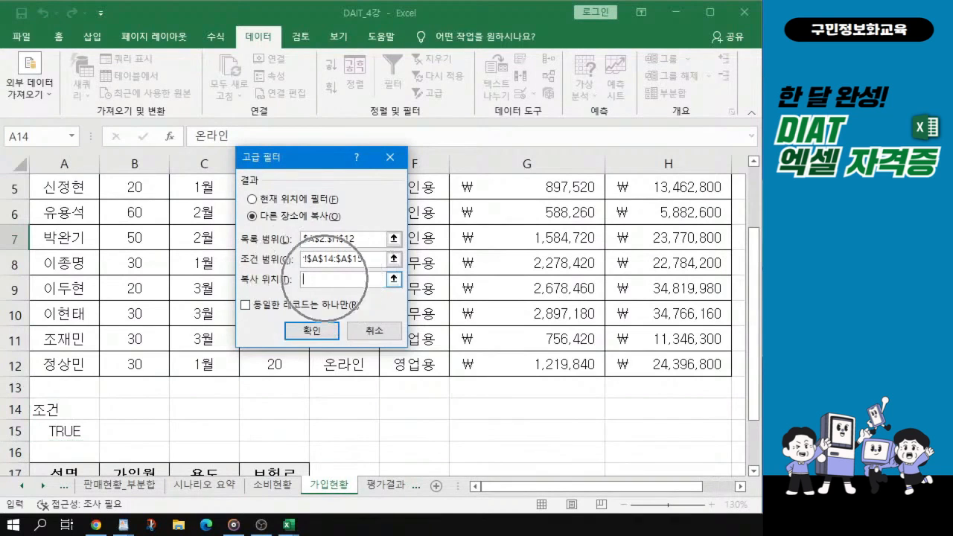
{"action": "scroll", "coordinate": [229, 387], "scroll_direction": "down", "scroll_amount": 1}
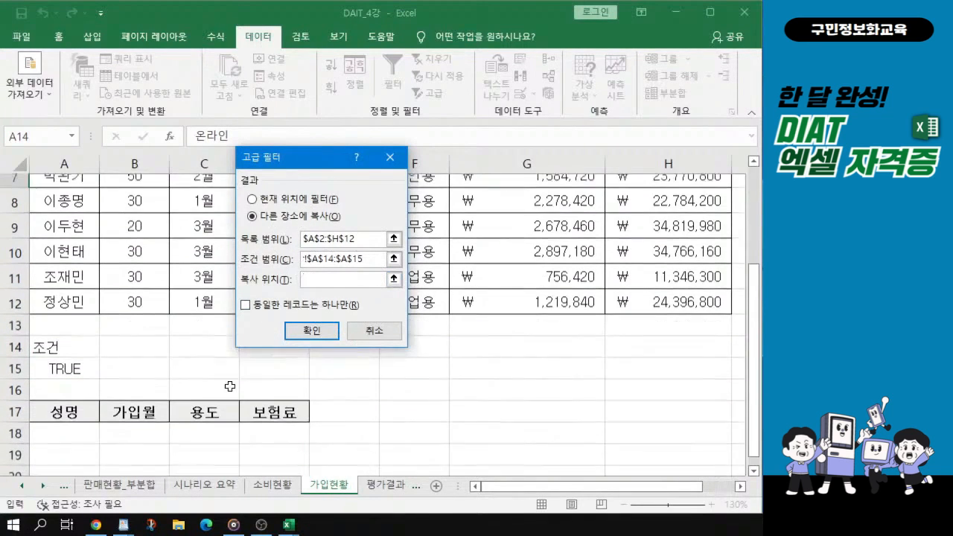
{"action": "left_click_drag", "start_coordinate": [60, 398], "coordinate": [273, 398]}
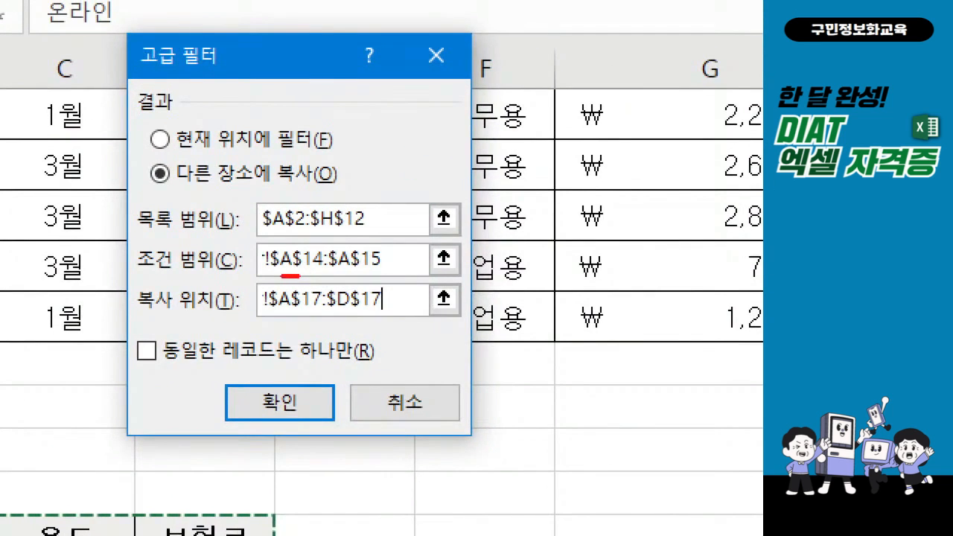
{"action": "mouse_move", "coordinate": [326, 273]}
{"action": "left_mouse_down"}
{"action": "mouse_move", "coordinate": [285, 280]}
{"action": "mouse_move", "coordinate": [388, 276]}
{"action": "mouse_move", "coordinate": [286, 276]}
{"action": "left_mouse_up"}
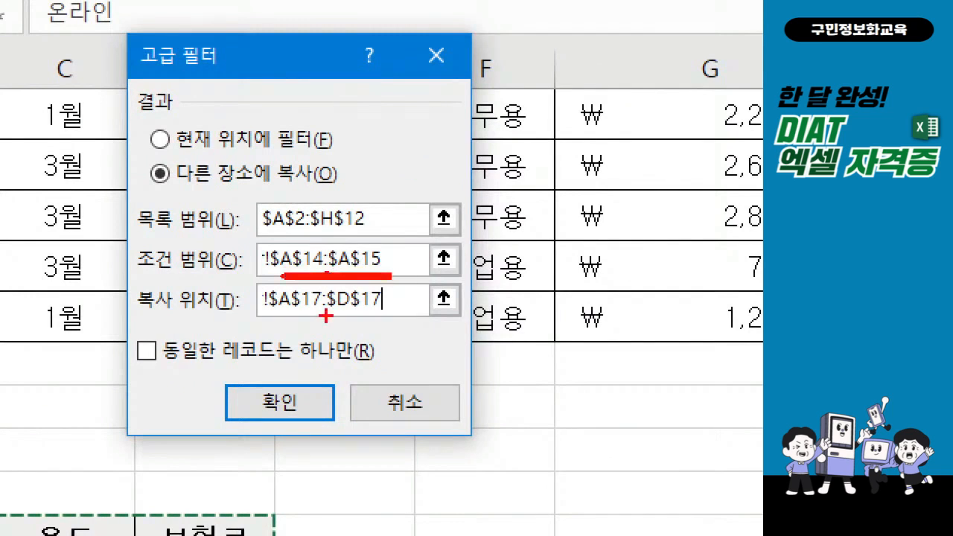
{"action": "mouse_move", "coordinate": [284, 315]}
{"action": "left_mouse_down"}
{"action": "mouse_move", "coordinate": [390, 314]}
{"action": "mouse_move", "coordinate": [283, 315]}
{"action": "left_mouse_up"}
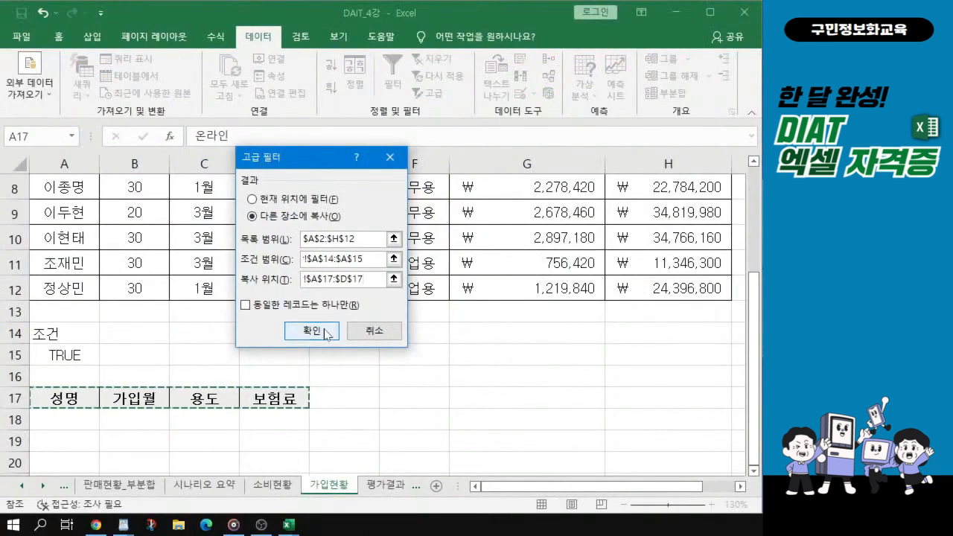
{"action": "left_click", "coordinate": [279, 402]}
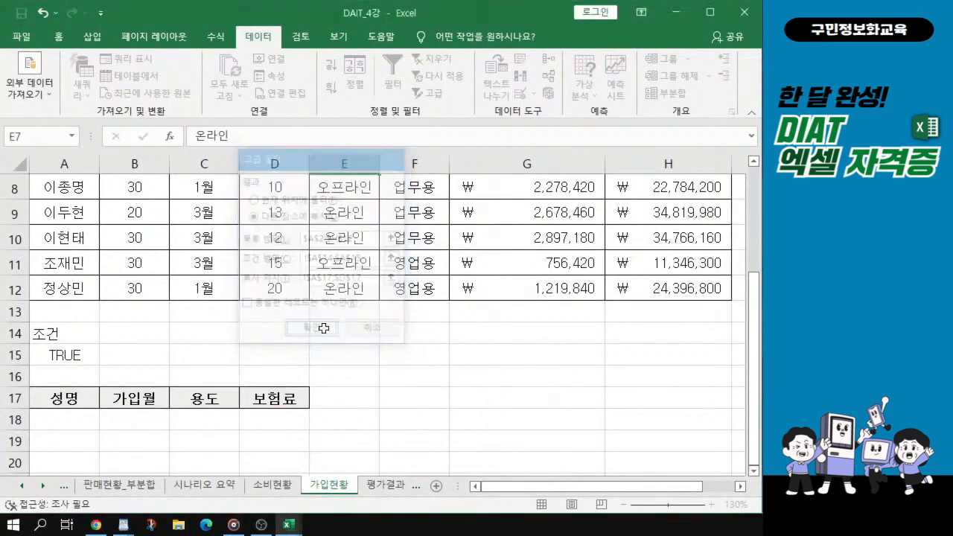
- Auto-fit the width of column D so the extracted 보험료 amounts fit
{"action": "scroll", "coordinate": [223, 455], "scroll_direction": "down", "scroll_amount": 1}
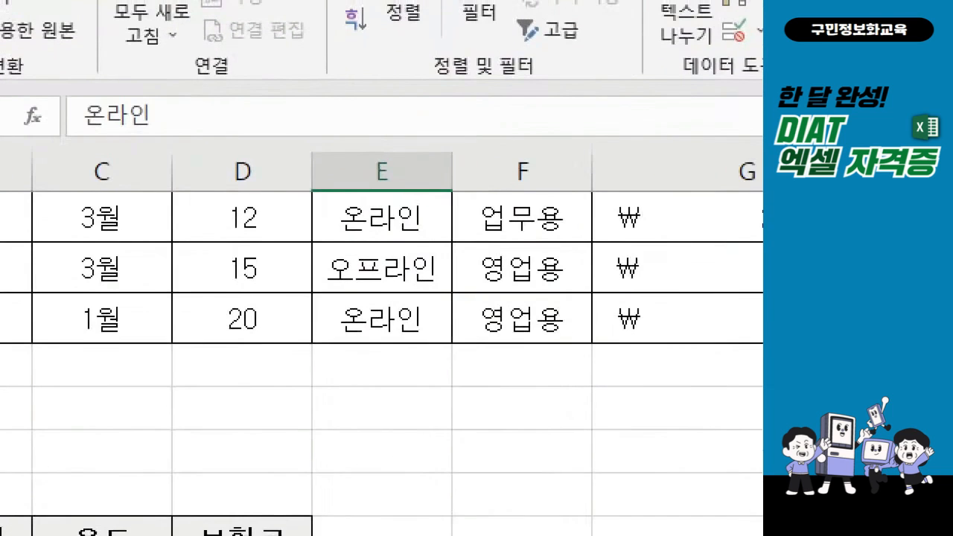
{"action": "mouse_move", "coordinate": [303, 152]}
{"action": "left_mouse_down"}
{"action": "mouse_move", "coordinate": [315, 187]}
{"action": "mouse_move", "coordinate": [341, 145]}
{"action": "left_mouse_up"}
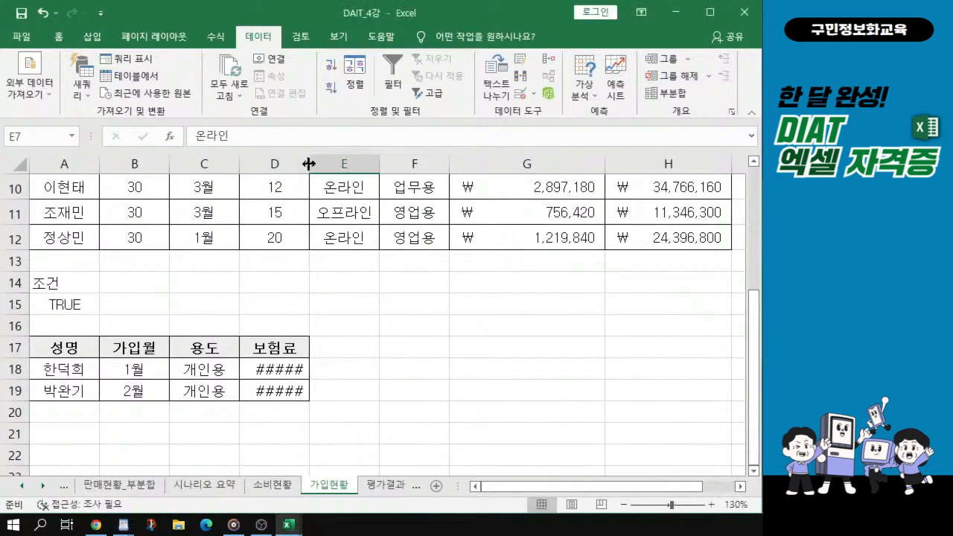
{"action": "double_click", "coordinate": [308, 164]}
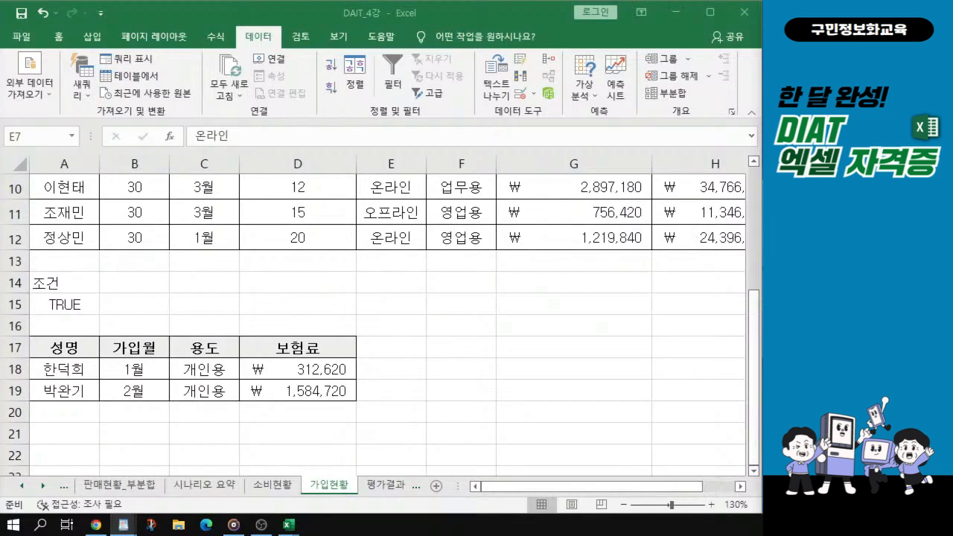
- Examine the changing cells, both scenarios' values and the result cells on the 시나리오_가입현황 sheet of the 부분합과 시나리오 완성 workbook
{"action": "left_click_drag", "start_coordinate": [2, 420], "coordinate": [512, 22]}
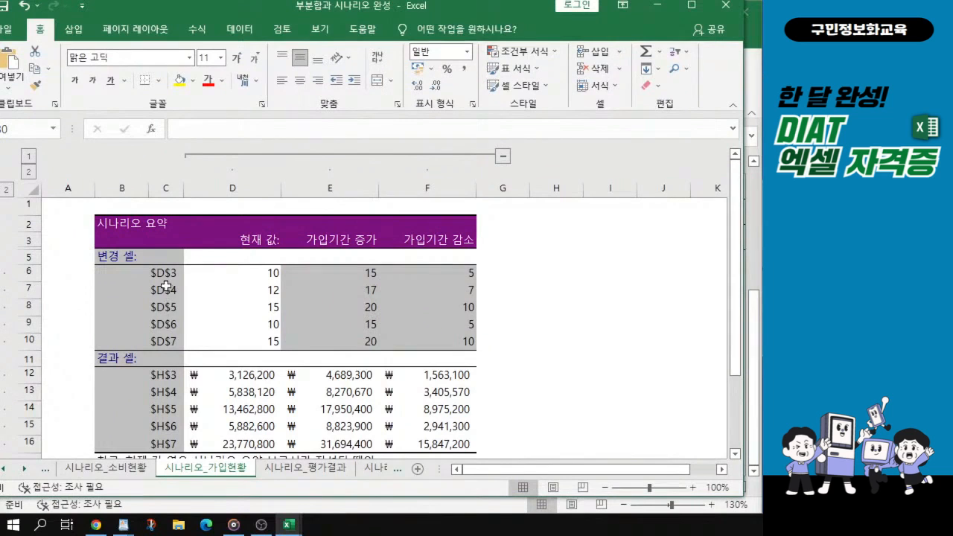
{"action": "left_click_drag", "start_coordinate": [474, 10], "coordinate": [0, 235]}
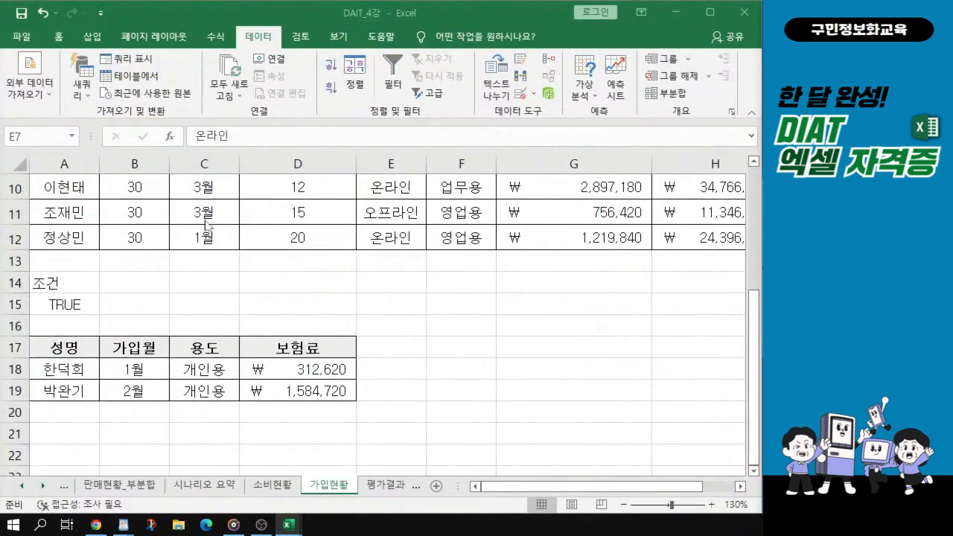
{"action": "scroll", "coordinate": [469, 223], "scroll_direction": "up", "scroll_amount": 2}
{"action": "scroll", "coordinate": [465, 224], "scroll_direction": "up", "scroll_amount": 2}
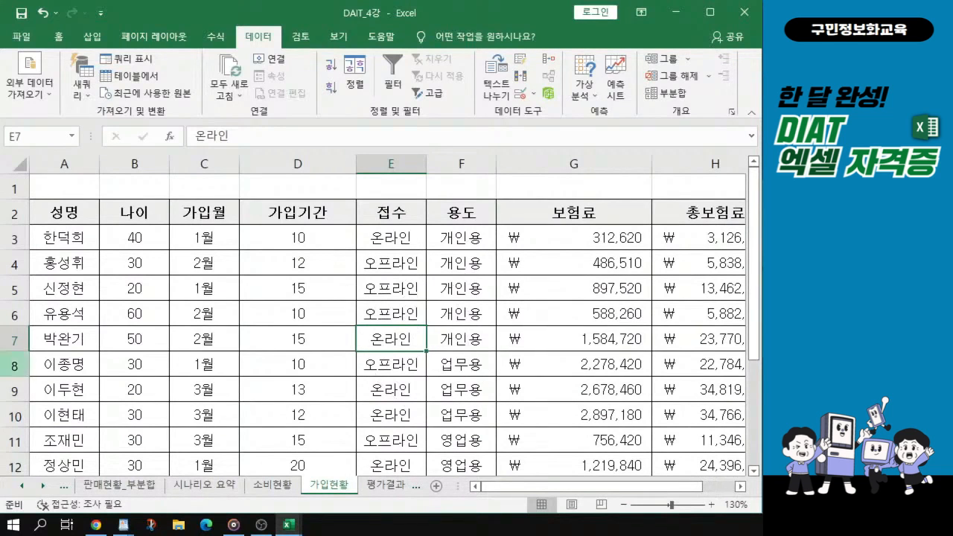
{"action": "left_click_drag", "start_coordinate": [0, 207], "coordinate": [525, 36]}
{"action": "left_click_drag", "start_coordinate": [168, 292], "coordinate": [173, 357]}
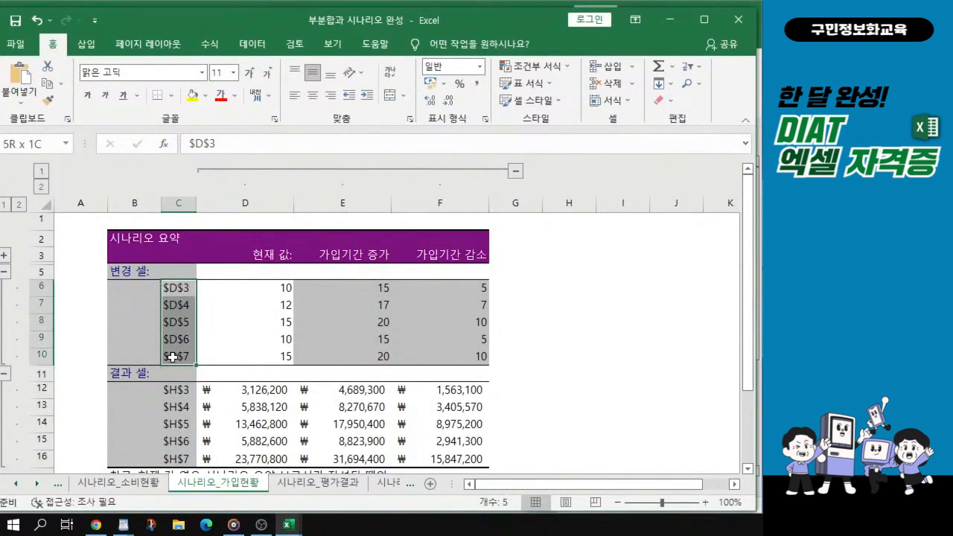
{"action": "left_click", "coordinate": [365, 288]}
{"action": "left_click_drag", "start_coordinate": [355, 248], "coordinate": [358, 357]}
{"action": "left_click_drag", "start_coordinate": [435, 253], "coordinate": [446, 362], "text": "ctrl"}
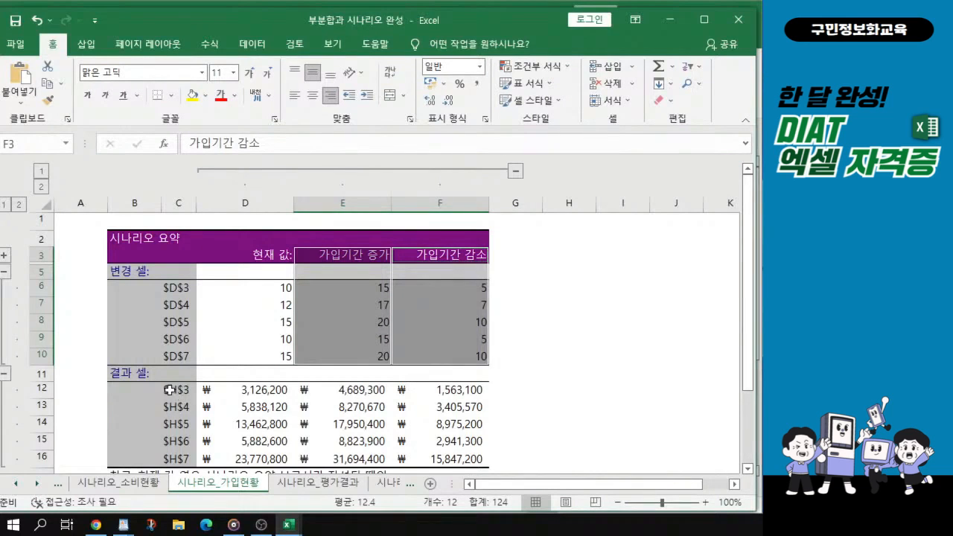
{"action": "left_click_drag", "start_coordinate": [167, 389], "coordinate": [171, 458], "text": "ctrl"}
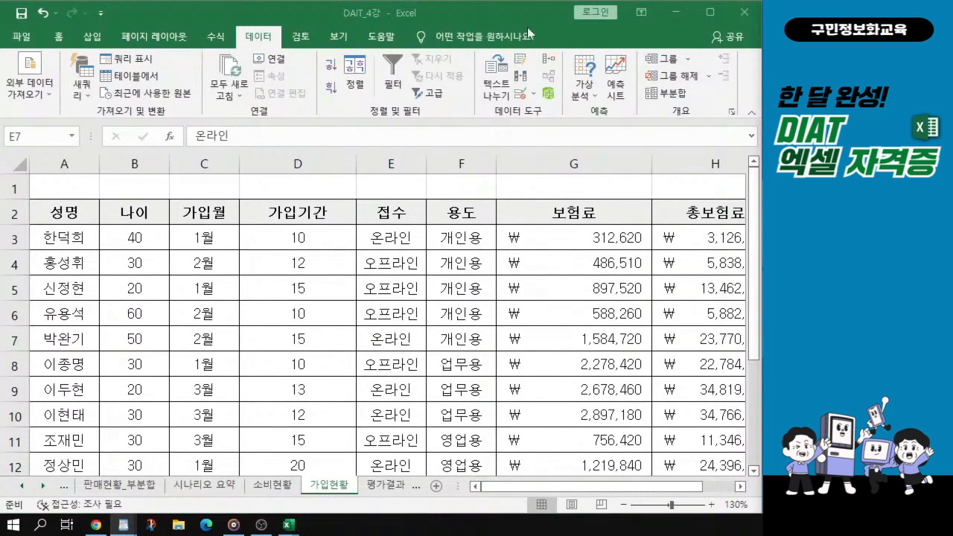
- Add a new scenario in the Scenario Manager and name it 가입기간 증가
{"action": "left_click", "coordinate": [581, 99]}
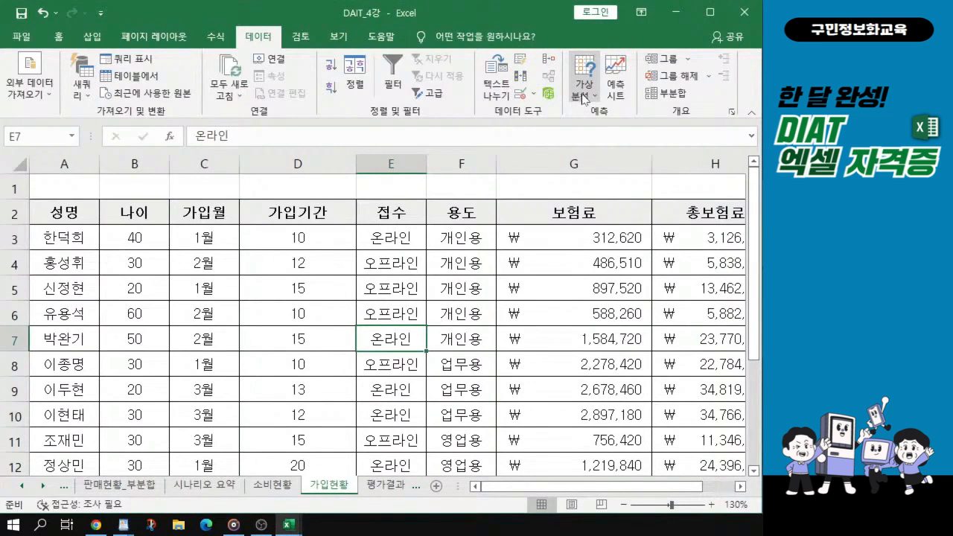
{"action": "left_click", "coordinate": [256, 42]}
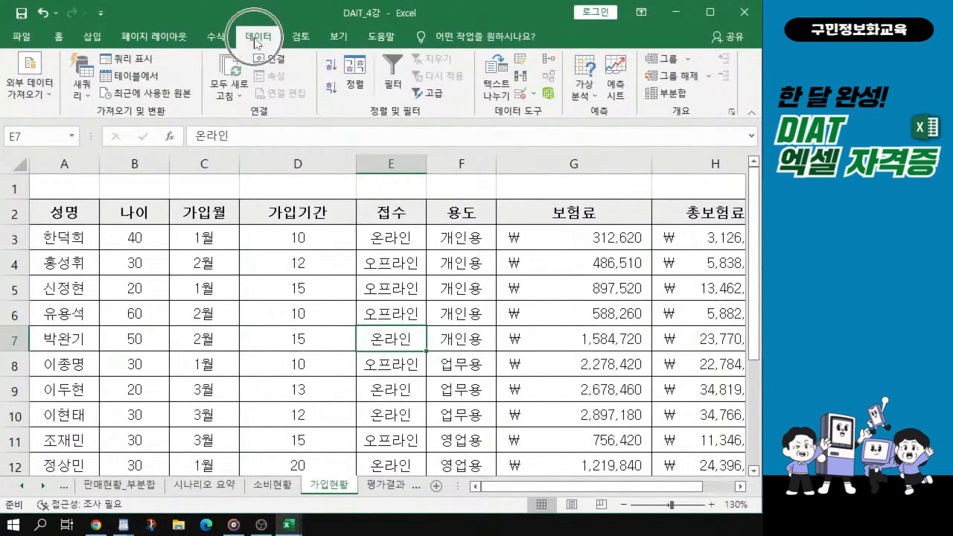
{"action": "left_click", "coordinate": [594, 95]}
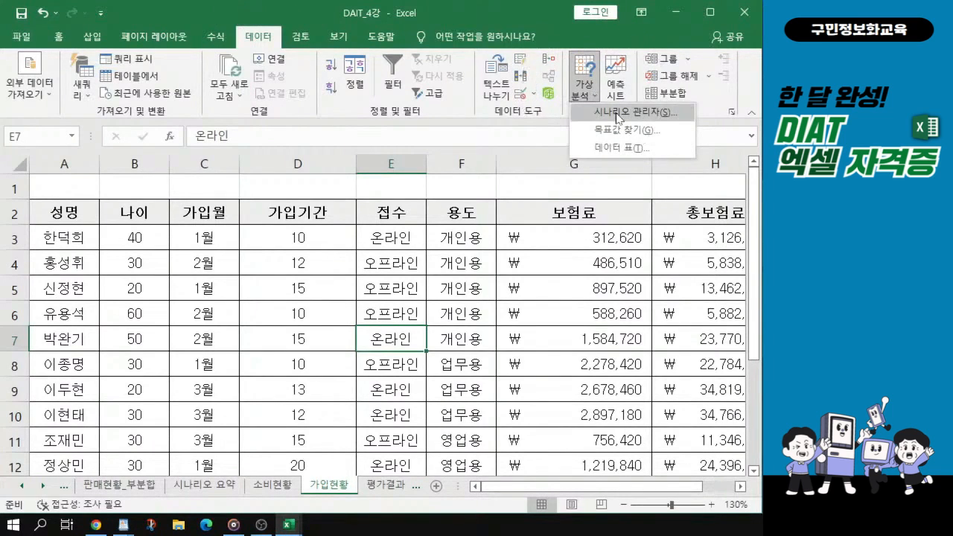
{"action": "left_click", "coordinate": [617, 118]}
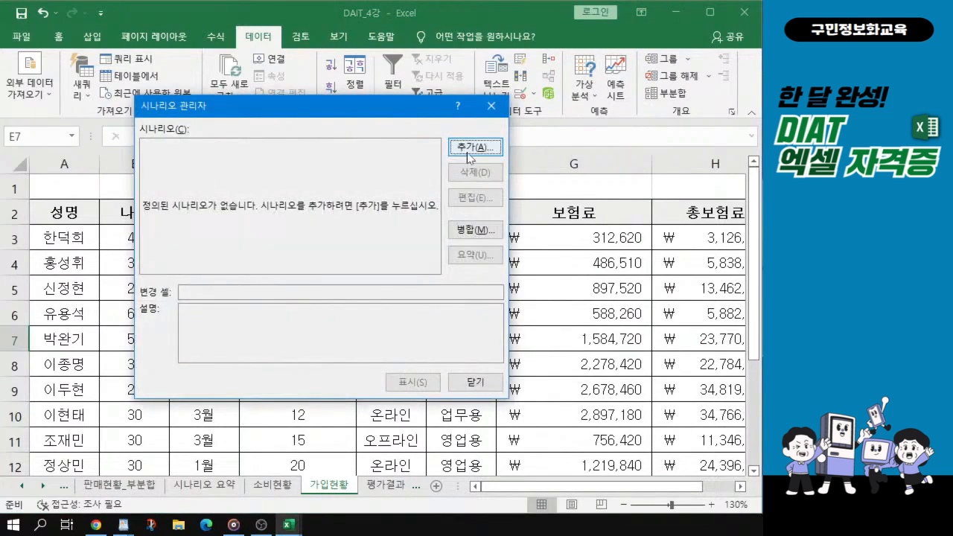
{"action": "left_click", "coordinate": [476, 148]}
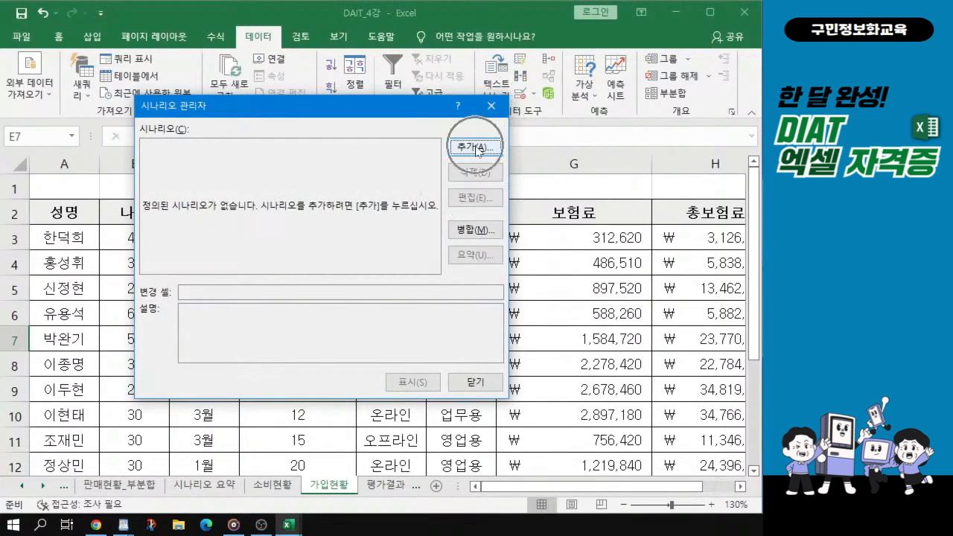
{"action": "left_click", "coordinate": [477, 148]}
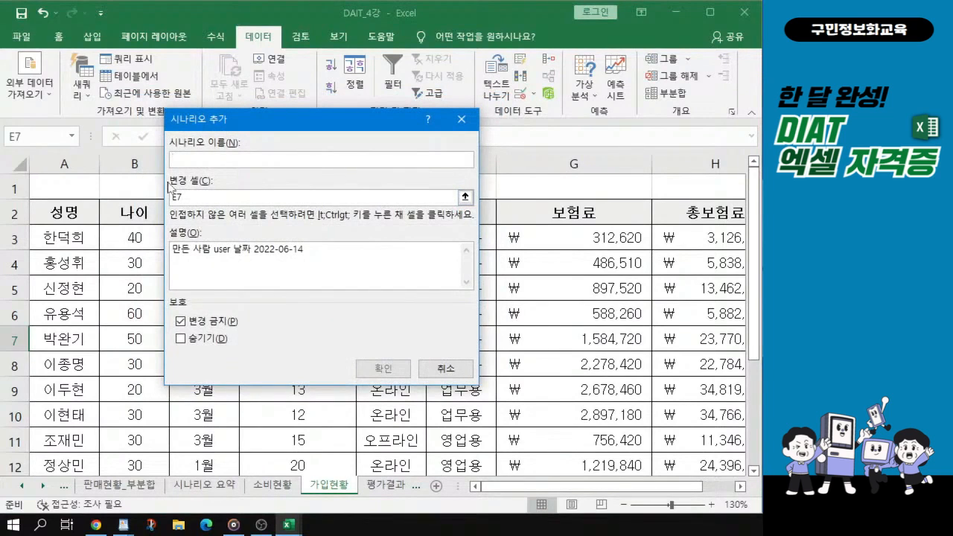
{"action": "type", "text": "가입"}
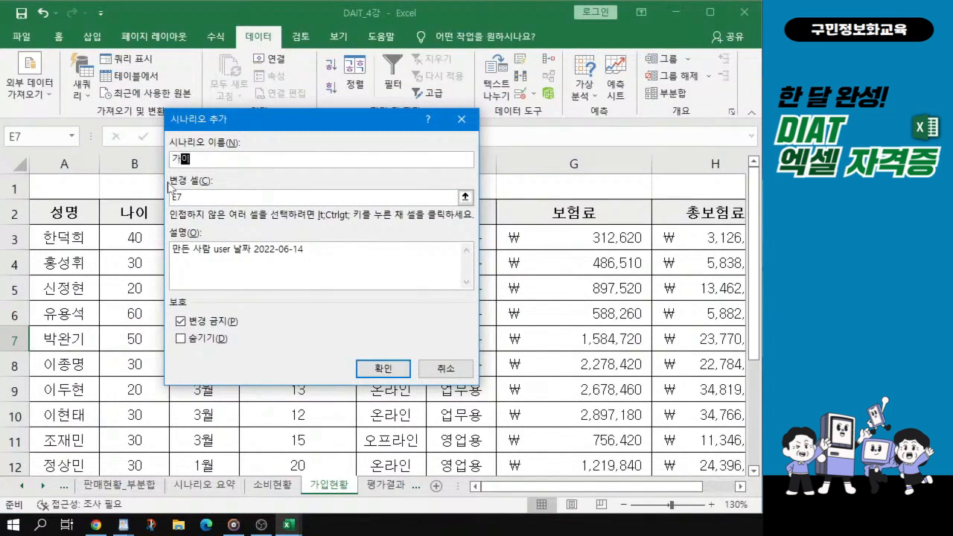
{"action": "type", "text": "기가중ㄱ"}
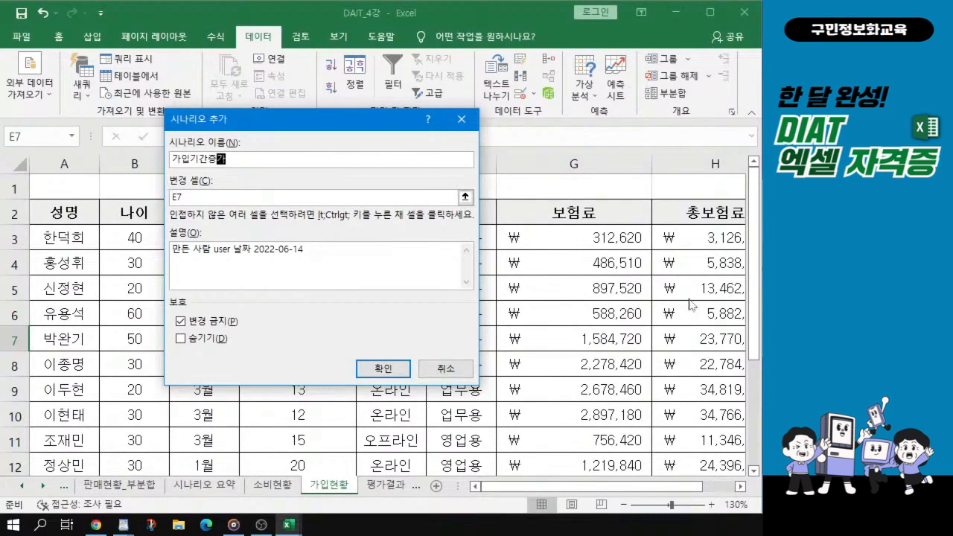
{"action": "left_click", "coordinate": [208, 159]}
{"action": "key", "text": "alt+Tab"}
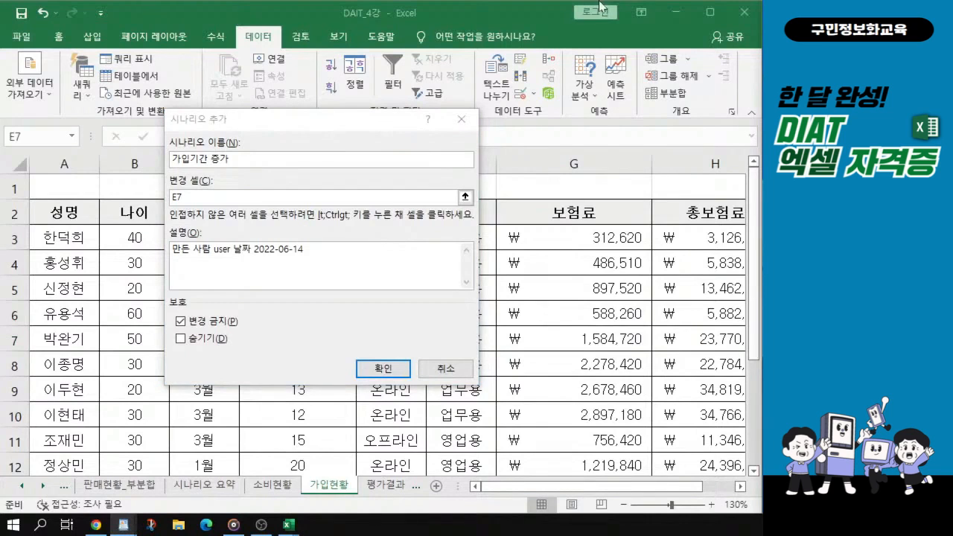
- Clear the prefilled changing-cell reference and move the scenario dialog clear of the 가입기간 column
{"action": "left_click", "coordinate": [188, 195]}
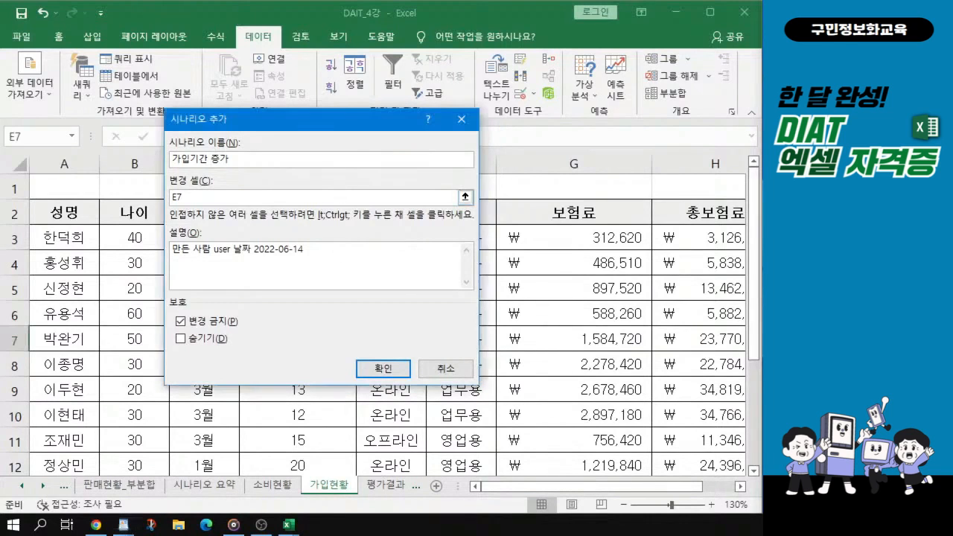
{"action": "key", "text": "ctrl"}
{"action": "key", "text": "ctrl"}
{"action": "key", "text": "ctrl"}
{"action": "left_click_drag", "start_coordinate": [188, 197], "coordinate": [170, 197]}
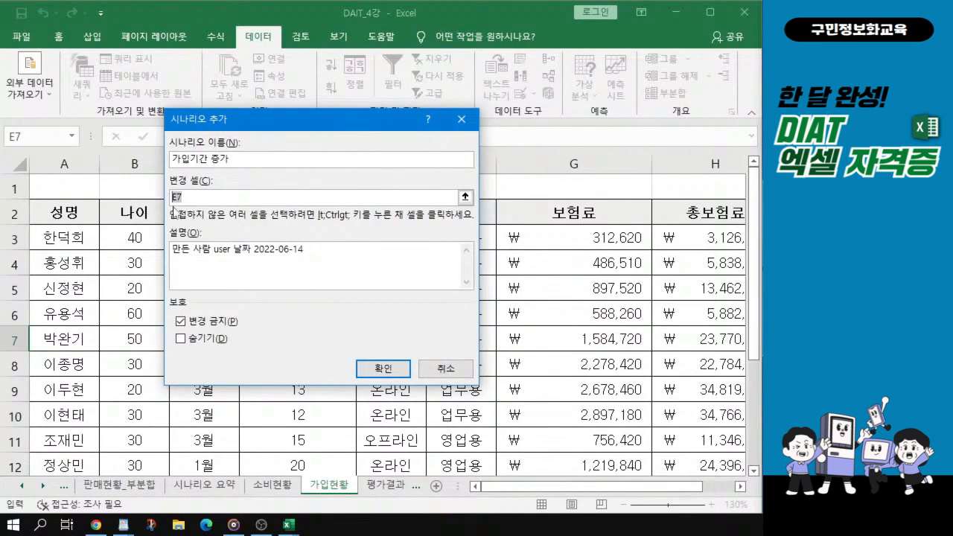
{"action": "key", "text": "Delete"}
{"action": "left_click_drag", "start_coordinate": [307, 123], "coordinate": [386, 136]}
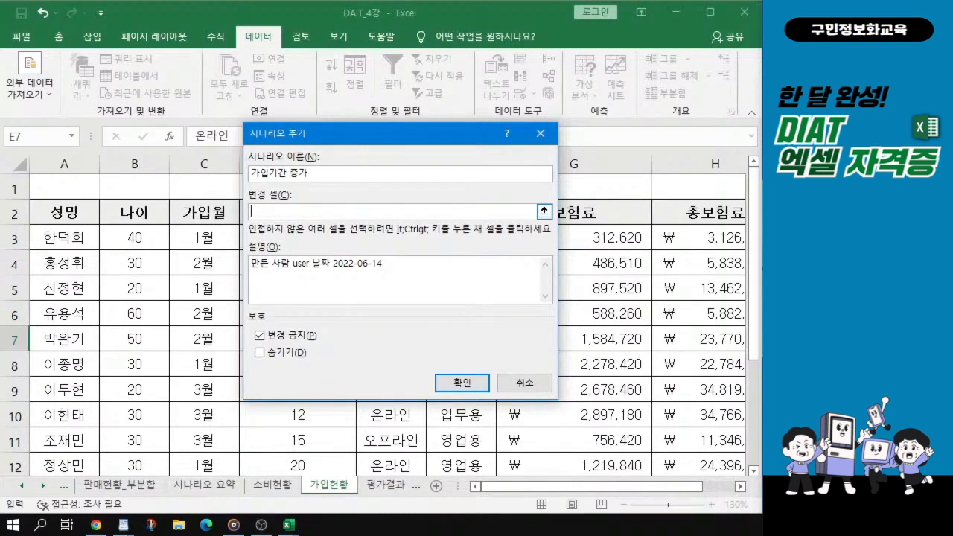
{"action": "left_click_drag", "start_coordinate": [416, 140], "coordinate": [608, 160]}
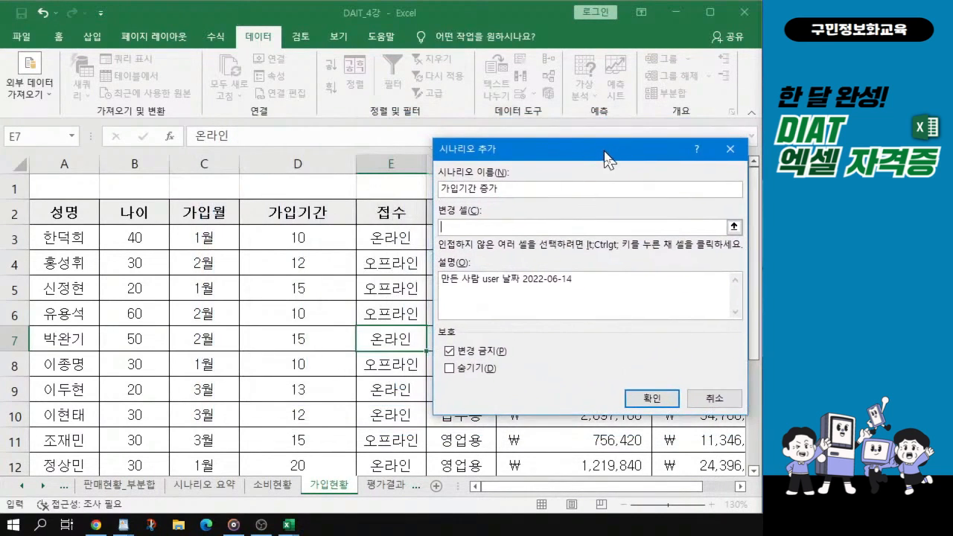
{"action": "left_click", "coordinate": [297, 242]}
{"action": "left_click", "coordinate": [297, 242]}
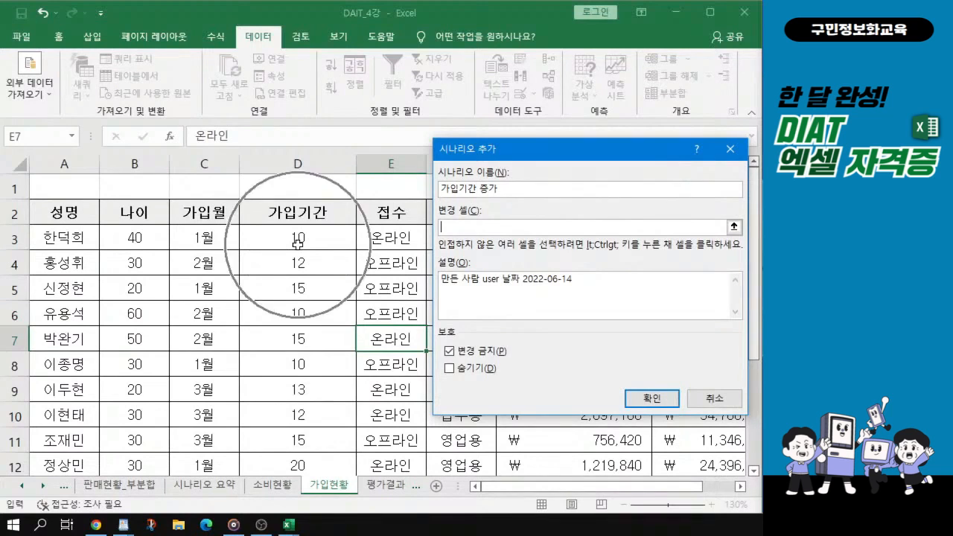
{"action": "left_click_drag", "start_coordinate": [530, 154], "coordinate": [594, 153]}
{"action": "left_click", "coordinate": [465, 240]}
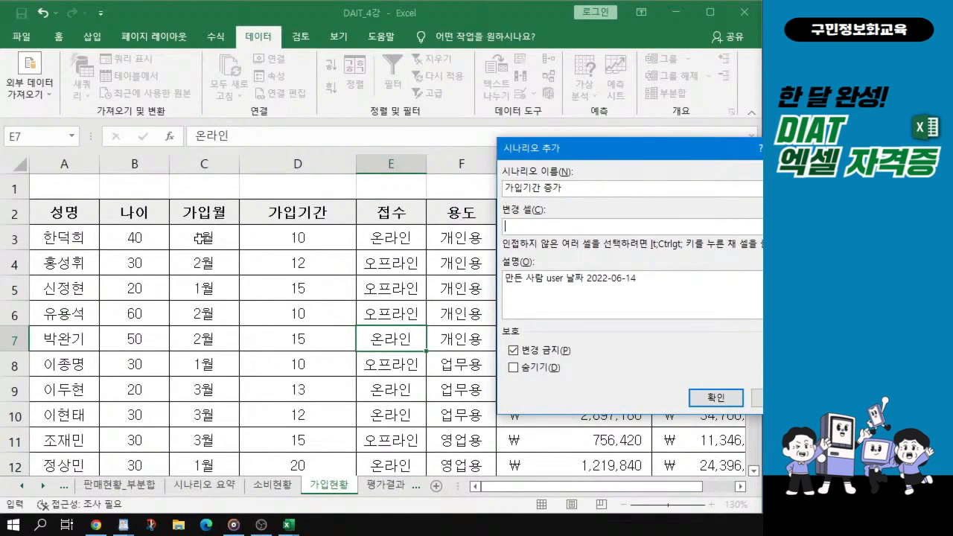
- Set the scenario's changing cells to the 가입기간 values in D3:D7 and accept the definition
{"action": "left_click", "coordinate": [285, 242]}
{"action": "left_click_drag", "start_coordinate": [285, 242], "coordinate": [297, 335]}
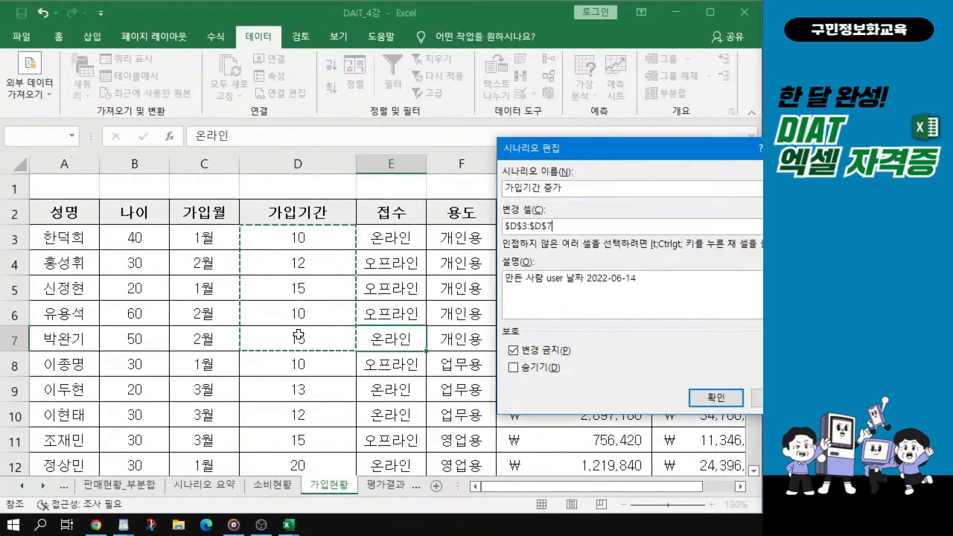
{"action": "key", "text": "ctrl"}
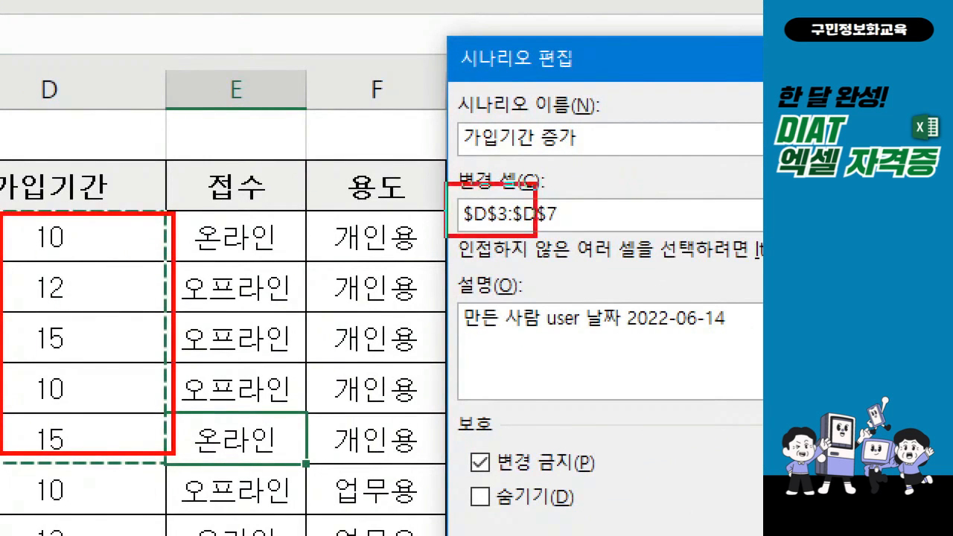
{"action": "left_click_drag", "start_coordinate": [535, 236], "coordinate": [565, 236]}
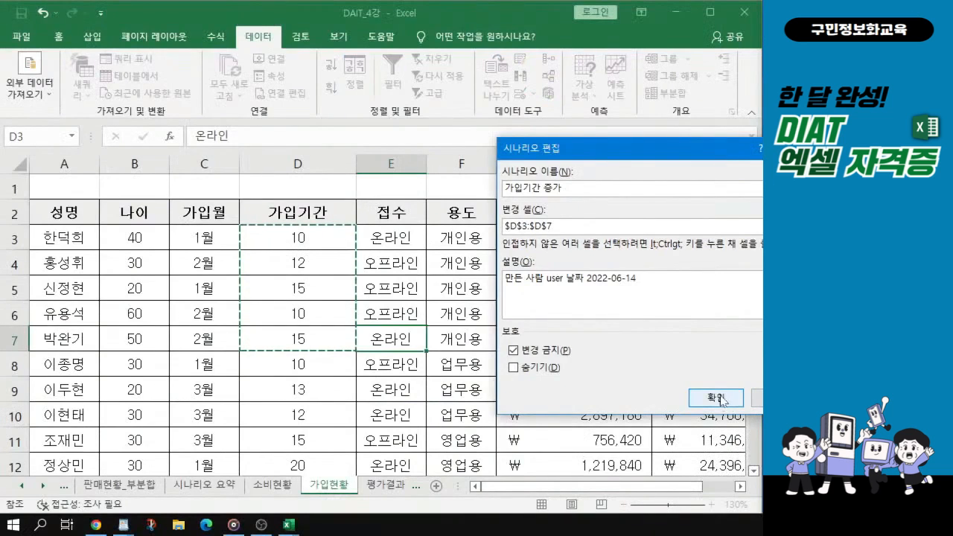
{"action": "left_click", "coordinate": [890, 535]}
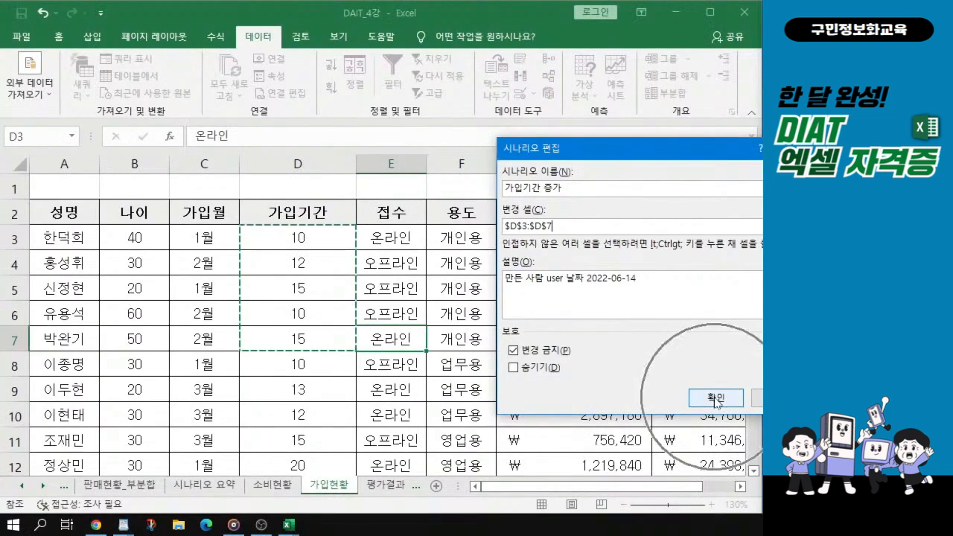
{"action": "left_click_drag", "start_coordinate": [640, 148], "coordinate": [620, 134]}
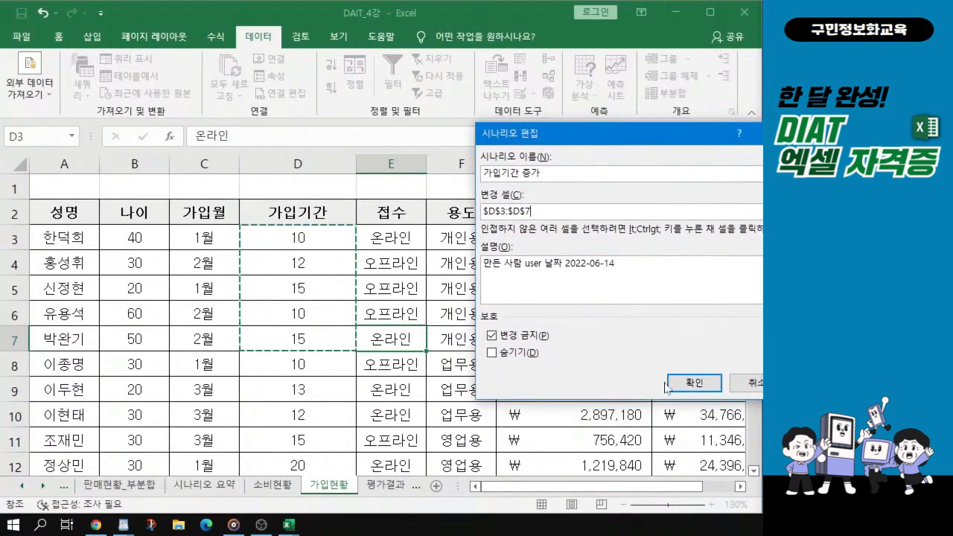
{"action": "left_click", "coordinate": [691, 384]}
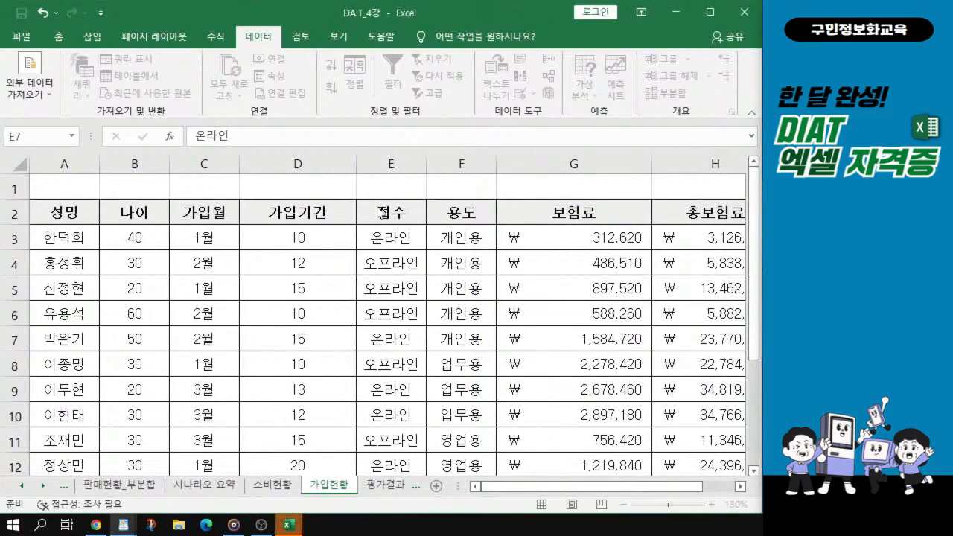
- Enter the 가입기간 증가 scenario values 15, 17, 20, 15 and 20 for cells D3 through D7
{"action": "left_click_drag", "start_coordinate": [583, 186], "coordinate": [425, 167]}
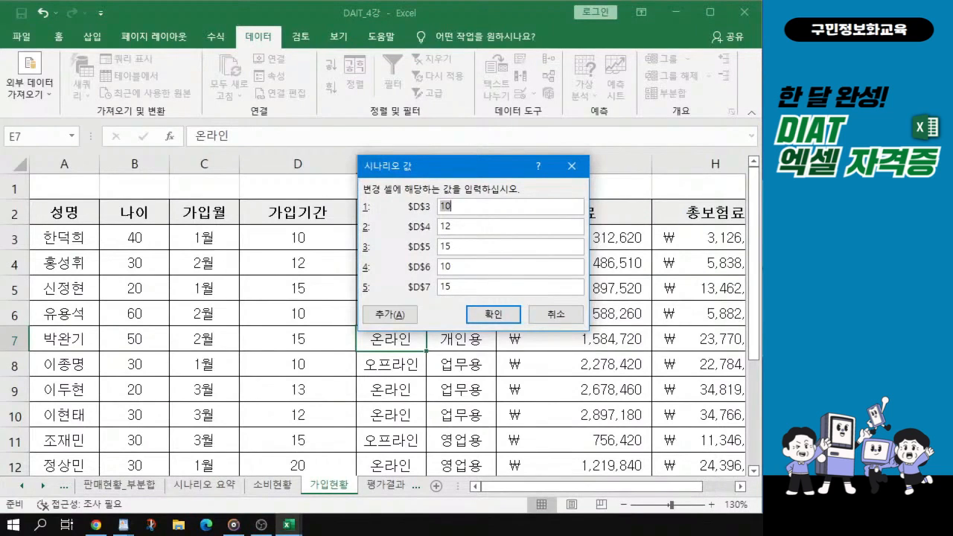
{"action": "type", "text": "15"}
{"action": "key", "text": "Tab"}
{"action": "type", "text": "17"}
{"action": "key", "text": "Tab"}
{"action": "type", "text": "20"}
{"action": "key", "text": "Tab"}
{"action": "type", "text": "15"}
{"action": "key", "text": "Tab"}
{"action": "type", "text": "20"}
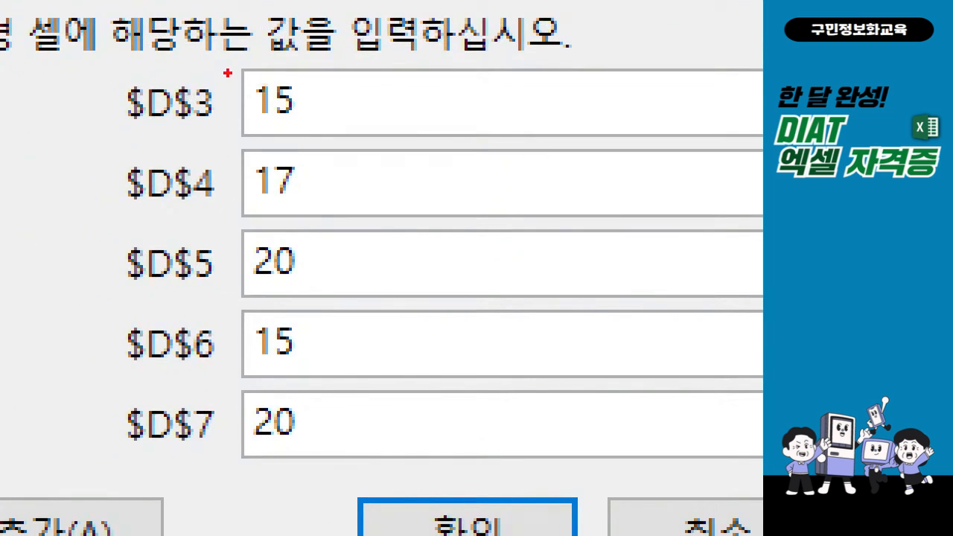
{"action": "mouse_move", "coordinate": [225, 58]}
{"action": "left_mouse_down"}
{"action": "mouse_move", "coordinate": [202, 141]}
{"action": "mouse_move", "coordinate": [320, 462]}
{"action": "mouse_move", "coordinate": [335, 460]}
{"action": "left_mouse_up"}
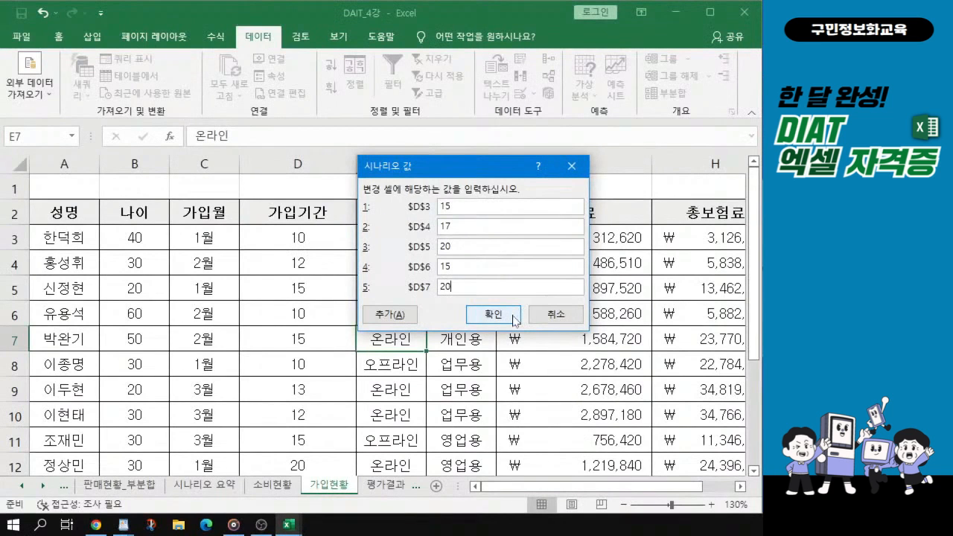
{"action": "left_click", "coordinate": [504, 318]}
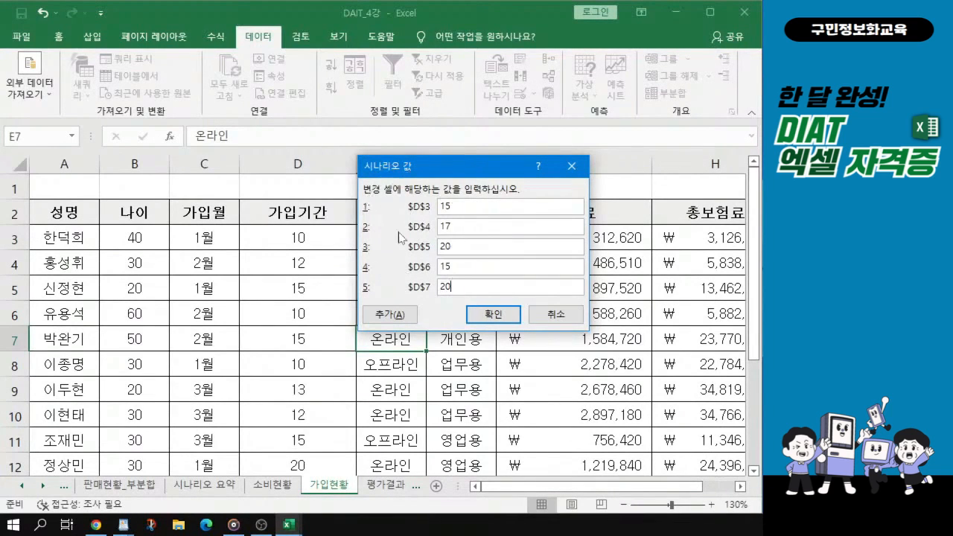
- Add a second scenario named 가입기간 감소, keeping D3:D7 as its changing cells
{"action": "left_click", "coordinate": [385, 315]}
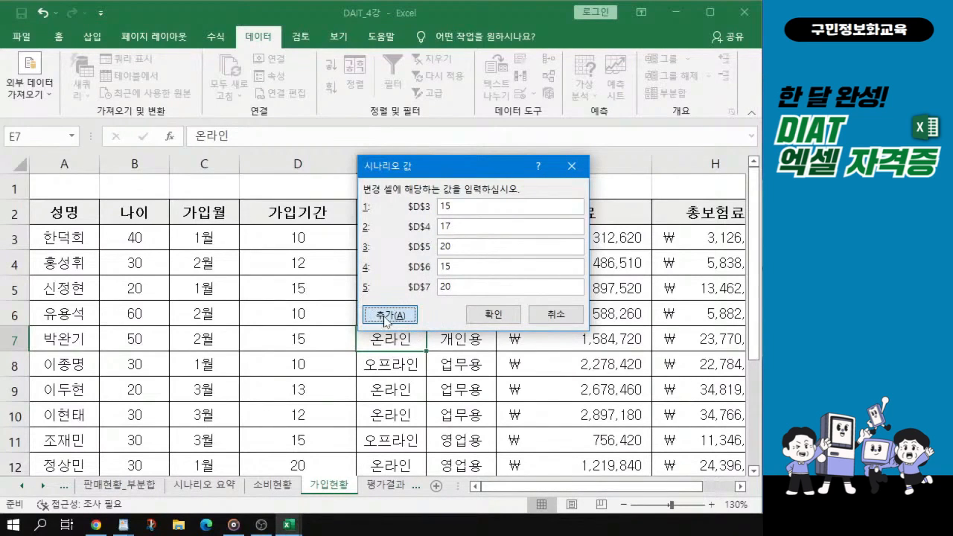
{"action": "left_click", "coordinate": [385, 316]}
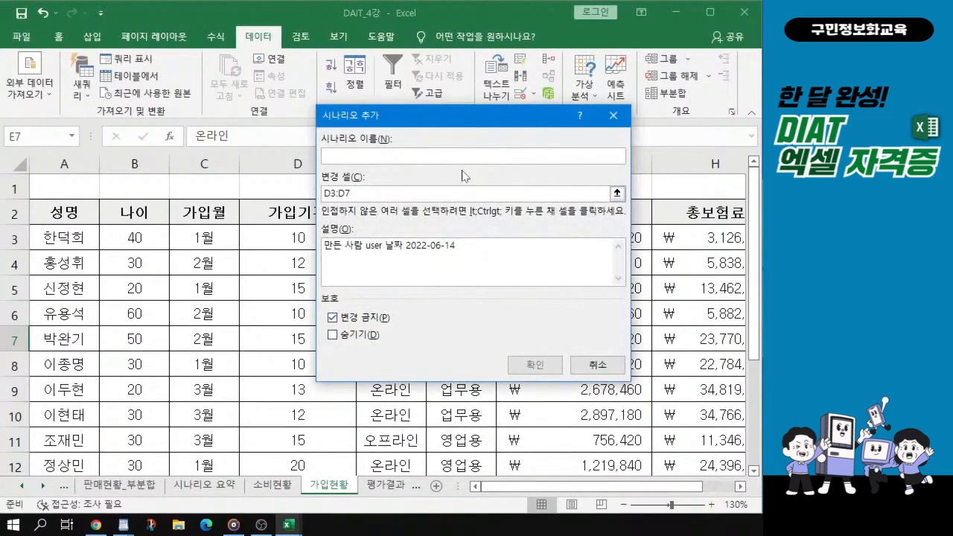
{"action": "key", "text": "alt+Tab"}
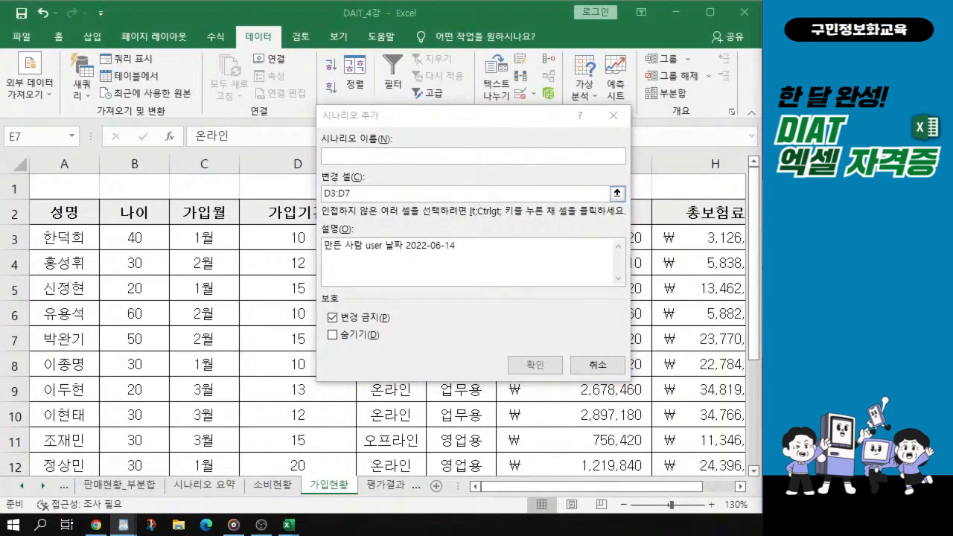
{"action": "key", "text": "alt+Tab"}
{"action": "type", "text": "가입기간"}
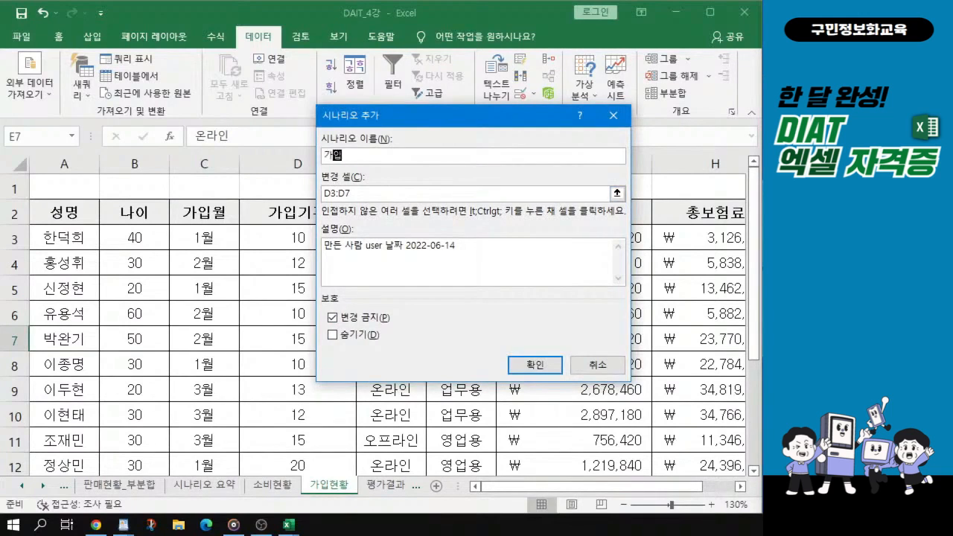
{"action": "type", "text": " 감소"}
{"action": "key", "text": "ctrl"}
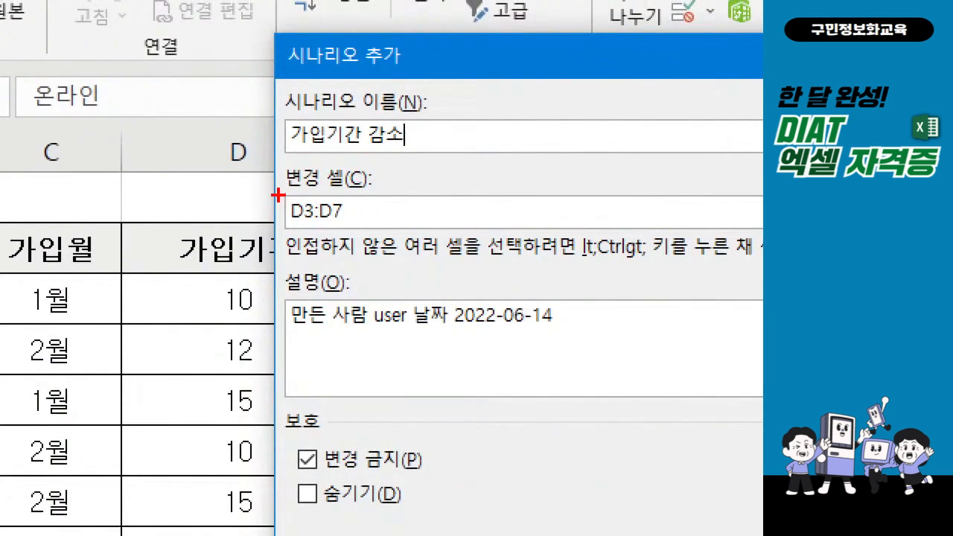
{"action": "mouse_move", "coordinate": [277, 111]}
{"action": "left_mouse_down"}
{"action": "mouse_move", "coordinate": [295, 142]}
{"action": "mouse_move", "coordinate": [426, 147]}
{"action": "left_mouse_up"}
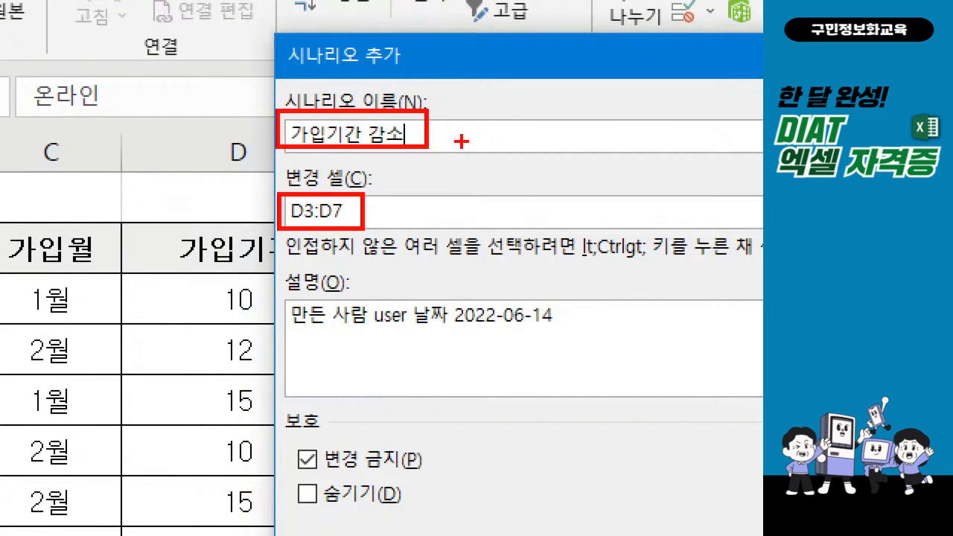
{"action": "key", "text": "Escape"}
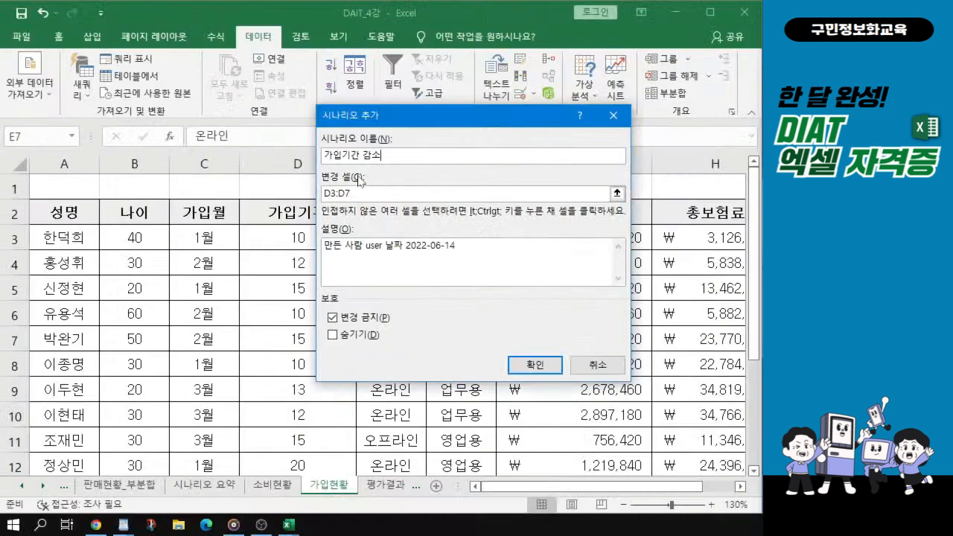
{"action": "left_click", "coordinate": [532, 366]}
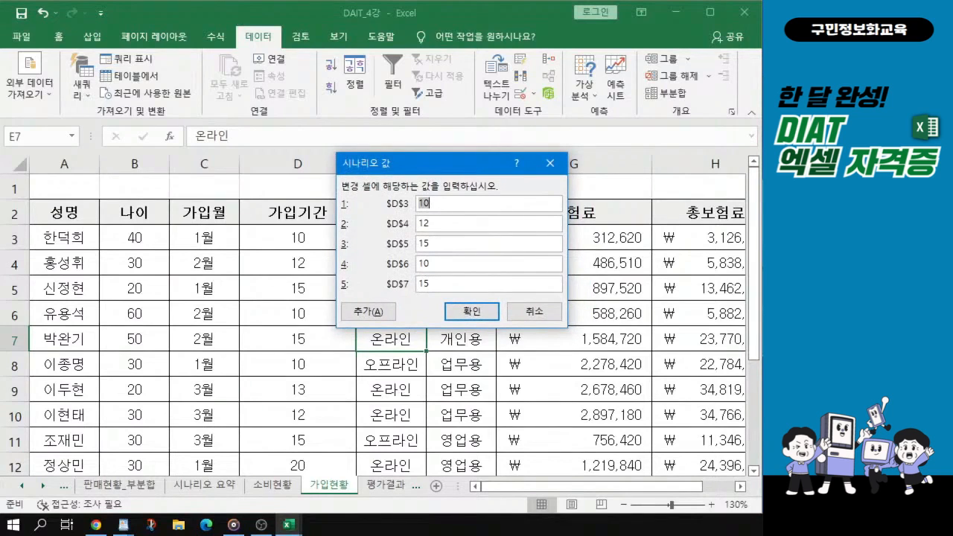
- Enter the 가입기간 감소 scenario values 5, 7, 10, 5 and 10 for cells D3 through D7
{"action": "type", "text": "5"}
{"action": "key", "text": "Tab"}
{"action": "type", "text": "7"}
{"action": "key", "text": "Tab"}
{"action": "type", "text": "10"}
{"action": "key", "text": "Tab"}
{"action": "type", "text": "5"}
{"action": "key", "text": "Tab"}
{"action": "type", "text": "10"}
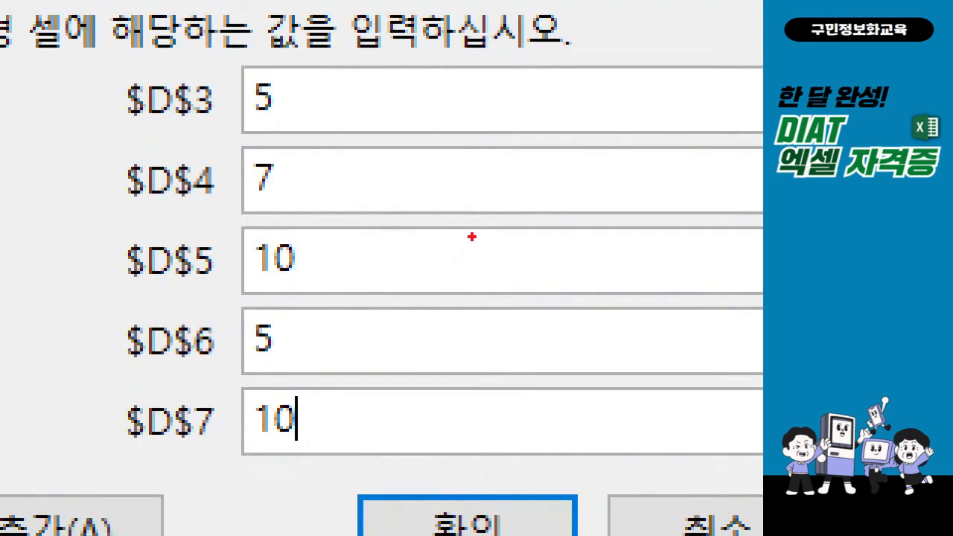
{"action": "mouse_move", "coordinate": [214, 40]}
{"action": "left_mouse_down"}
{"action": "mouse_move", "coordinate": [340, 482]}
{"action": "mouse_move", "coordinate": [362, 482]}
{"action": "left_mouse_up"}
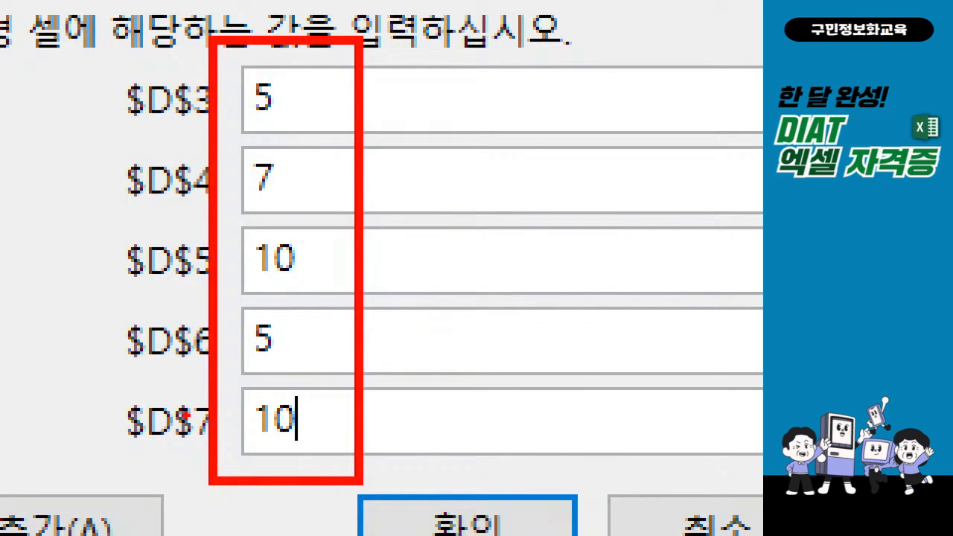
- Accept the 가입기간 감소 scenario values and start a scenario summary from the defined scenarios
{"action": "key", "text": "e"}
{"action": "mouse_move", "coordinate": [113, 65]}
{"action": "left_mouse_down"}
{"action": "mouse_move", "coordinate": [119, 186]}
{"action": "mouse_move", "coordinate": [336, 484]}
{"action": "mouse_move", "coordinate": [355, 480]}
{"action": "left_mouse_up"}
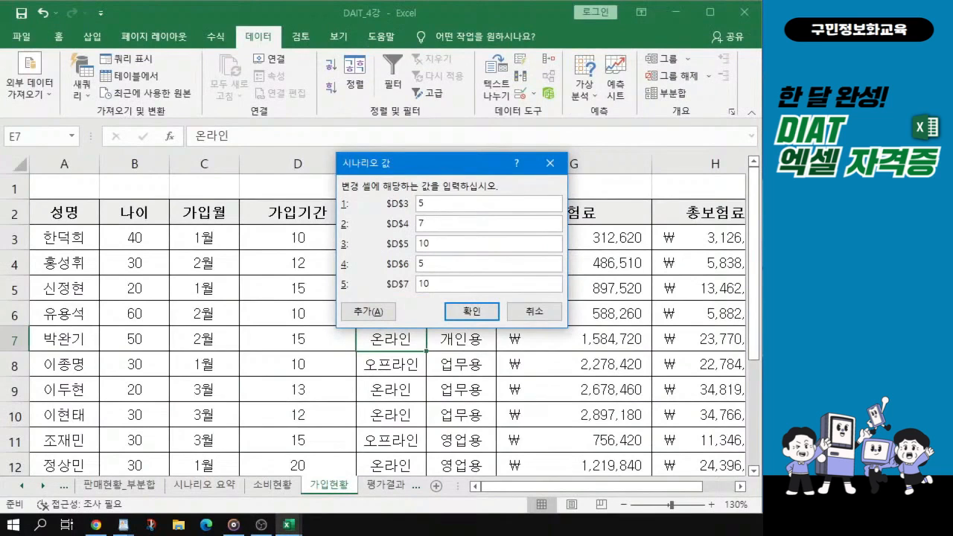
{"action": "left_click", "coordinate": [480, 313]}
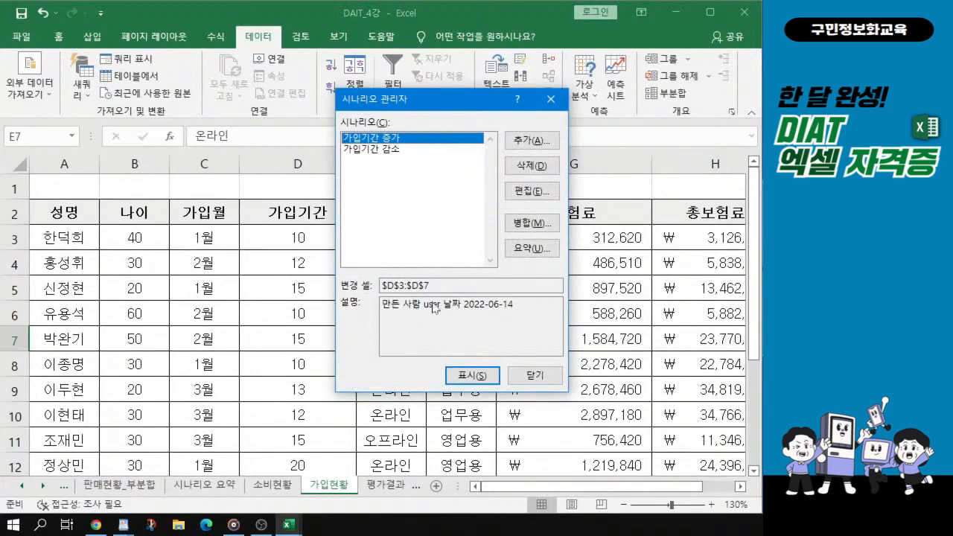
{"action": "left_click", "coordinate": [534, 254]}
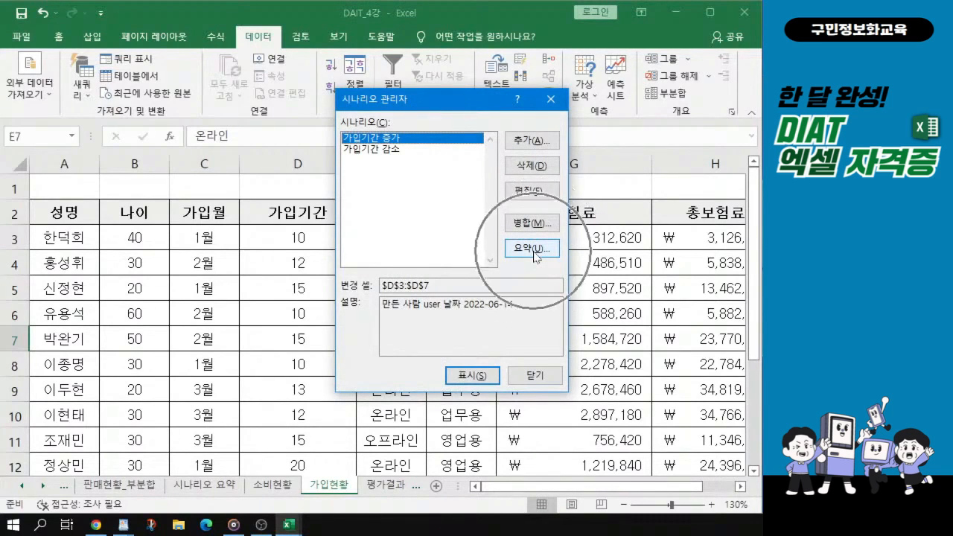
{"action": "key", "text": "ctrl"}
{"action": "key", "text": "ctrl"}
{"action": "left_click", "coordinate": [535, 249]}
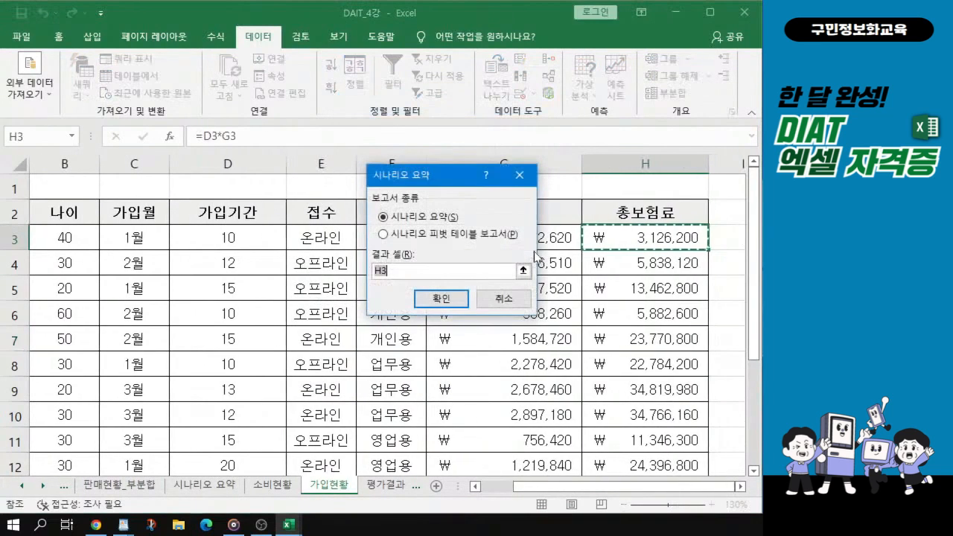
- Set the result cells to the 총보험료 values in H3:H7 and generate the report as a 시나리오 요약
{"action": "left_click_drag", "start_coordinate": [454, 175], "coordinate": [396, 162]}
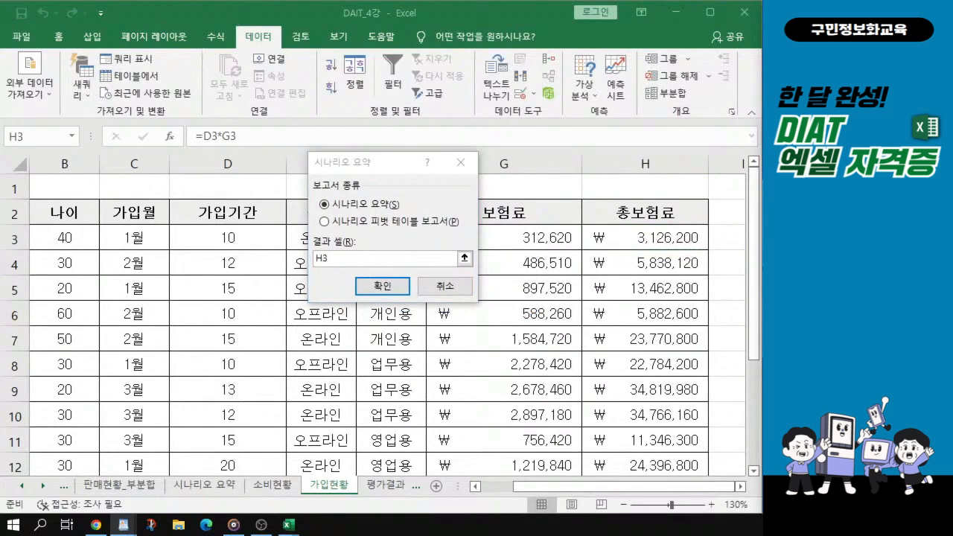
{"action": "left_click", "coordinate": [384, 170]}
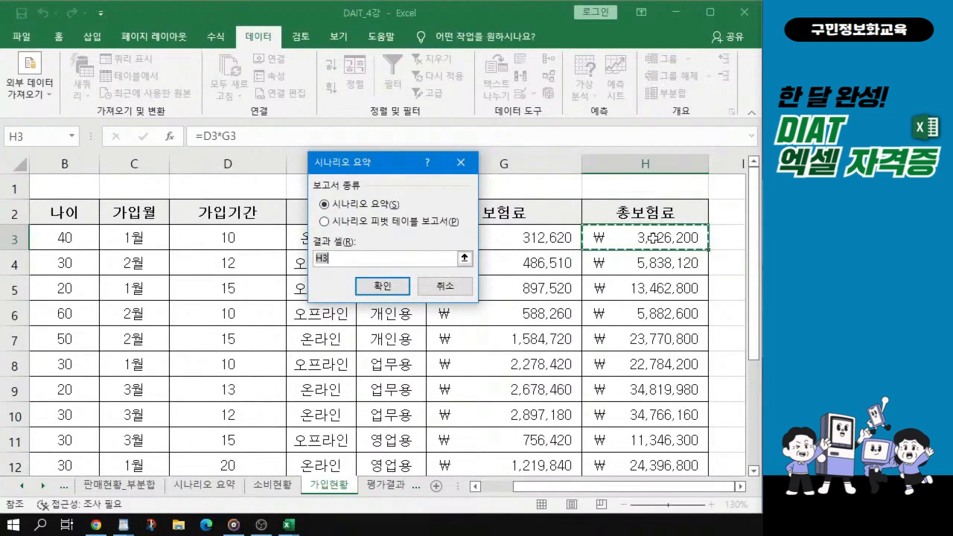
{"action": "left_click_drag", "start_coordinate": [371, 161], "coordinate": [217, 164]}
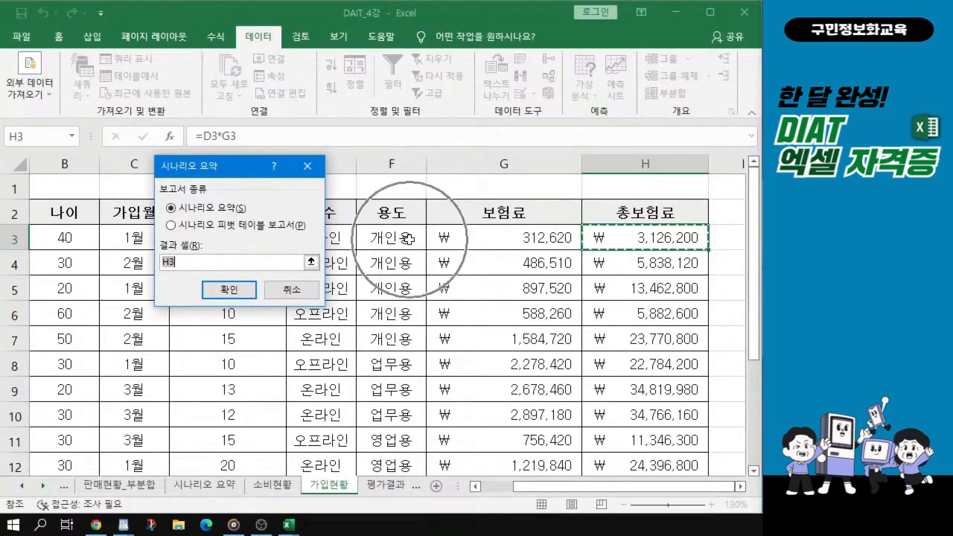
{"action": "left_click", "coordinate": [659, 242]}
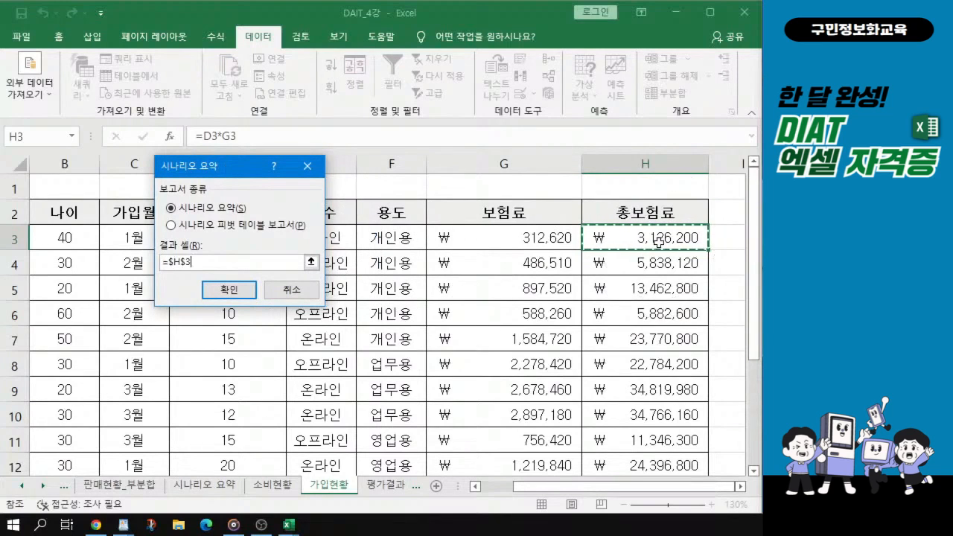
{"action": "left_click_drag", "start_coordinate": [658, 243], "coordinate": [659, 335]}
{"action": "key", "text": "ctrl"}
{"action": "key", "text": "ctrl"}
{"action": "key", "text": "ctrl"}
{"action": "key", "text": "ctrl"}
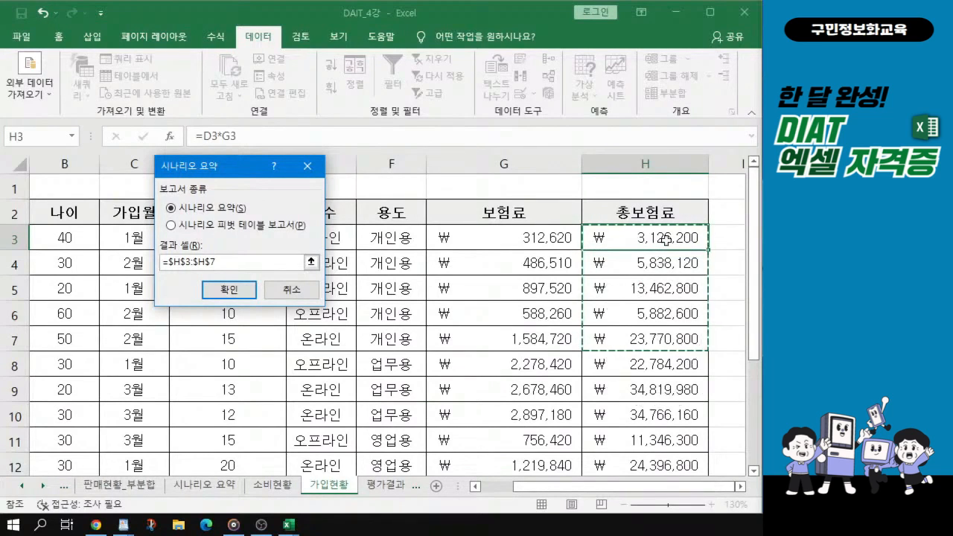
{"action": "key", "text": "ctrl"}
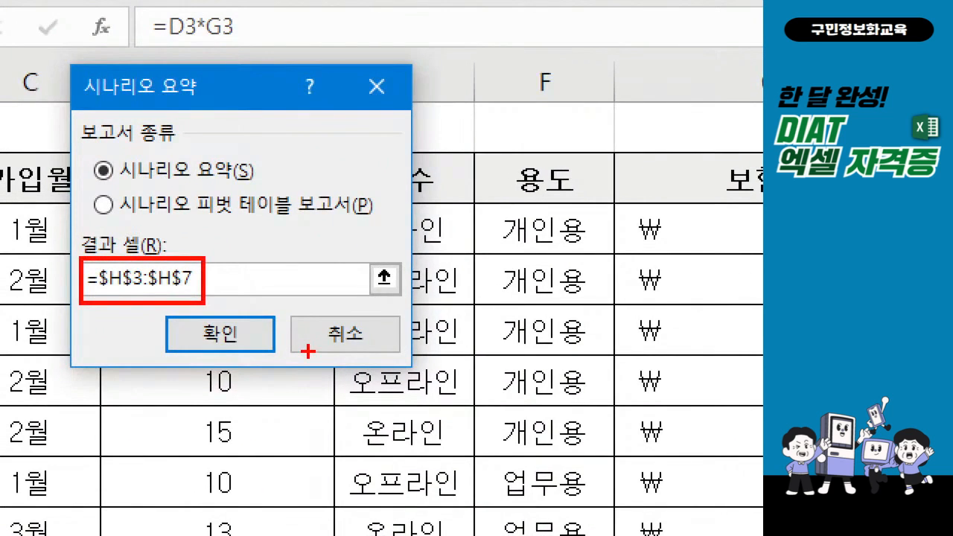
{"action": "mouse_move", "coordinate": [232, 314]}
{"action": "left_mouse_down"}
{"action": "mouse_move", "coordinate": [250, 330]}
{"action": "mouse_move", "coordinate": [283, 307]}
{"action": "left_mouse_up"}
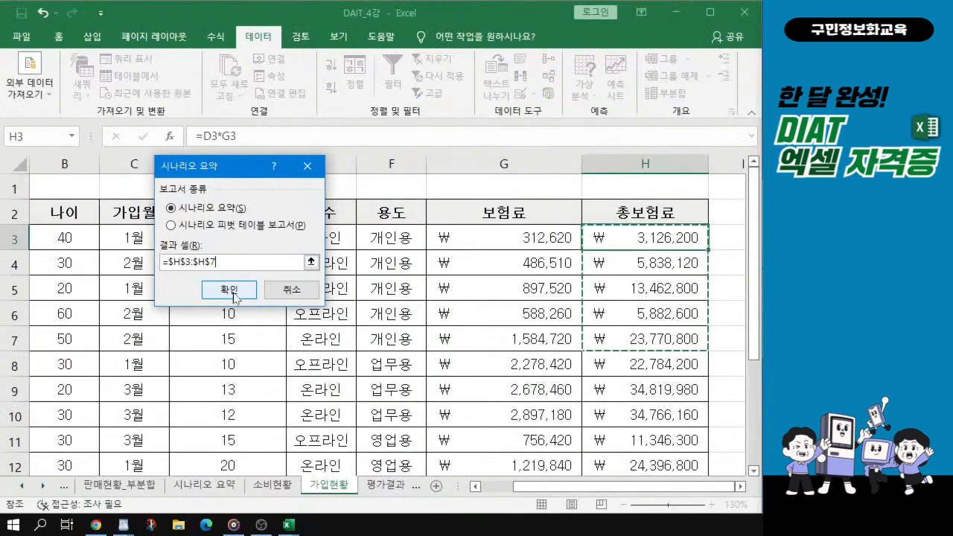
{"action": "left_click", "coordinate": [227, 345]}
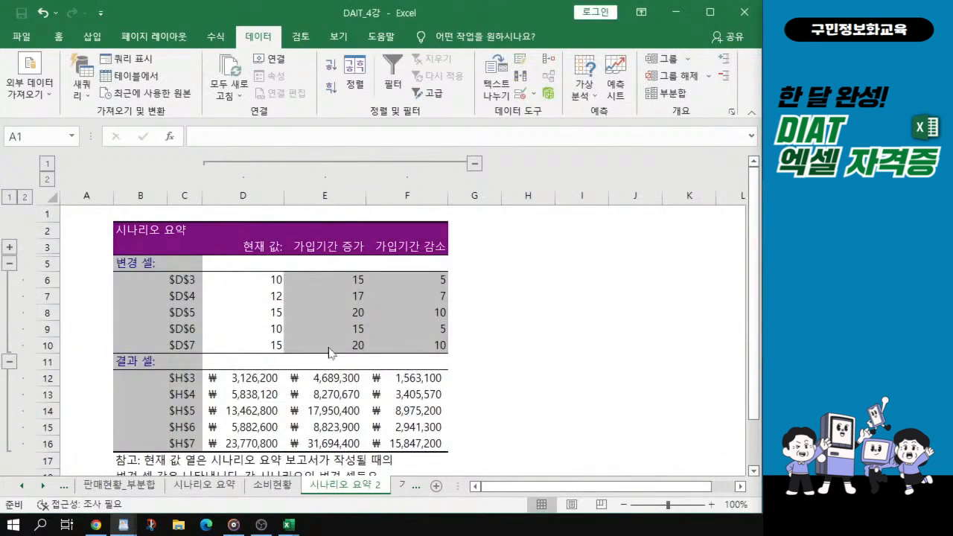
- Check the changing cells, scenario values and result cells on the 시나리오_가입현황 sheet of the reference workbook 부분합과 시나리오 완성
{"action": "left_click_drag", "start_coordinate": [0, 216], "coordinate": [469, 3]}
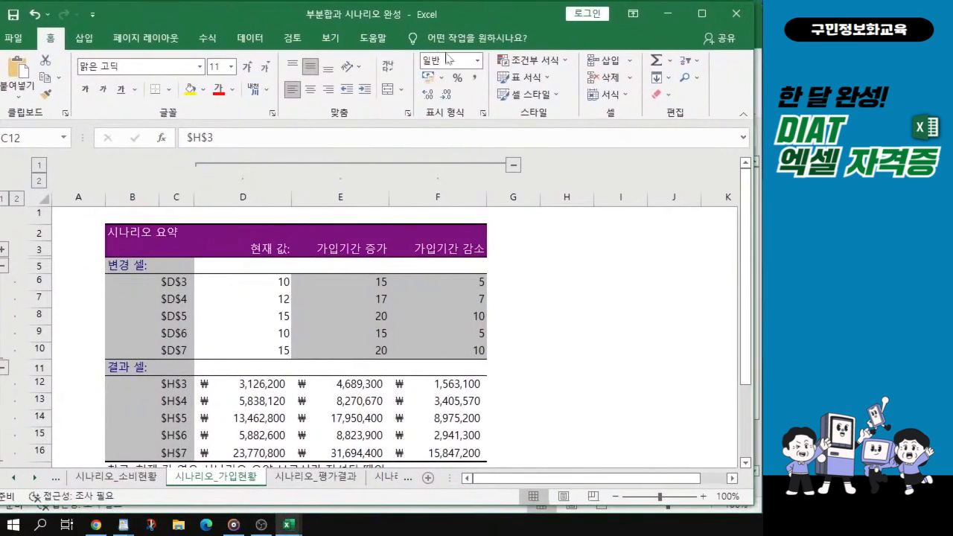
{"action": "left_click", "coordinate": [259, 346]}
{"action": "scroll", "coordinate": [319, 363], "scroll_direction": "up", "scroll_amount": 1}
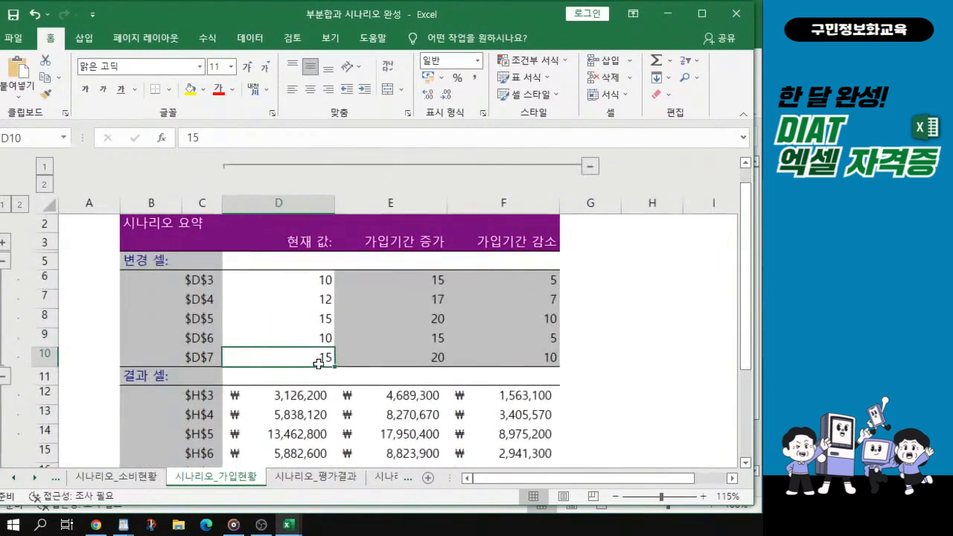
{"action": "left_click_drag", "start_coordinate": [632, 504], "coordinate": [638, 526]}
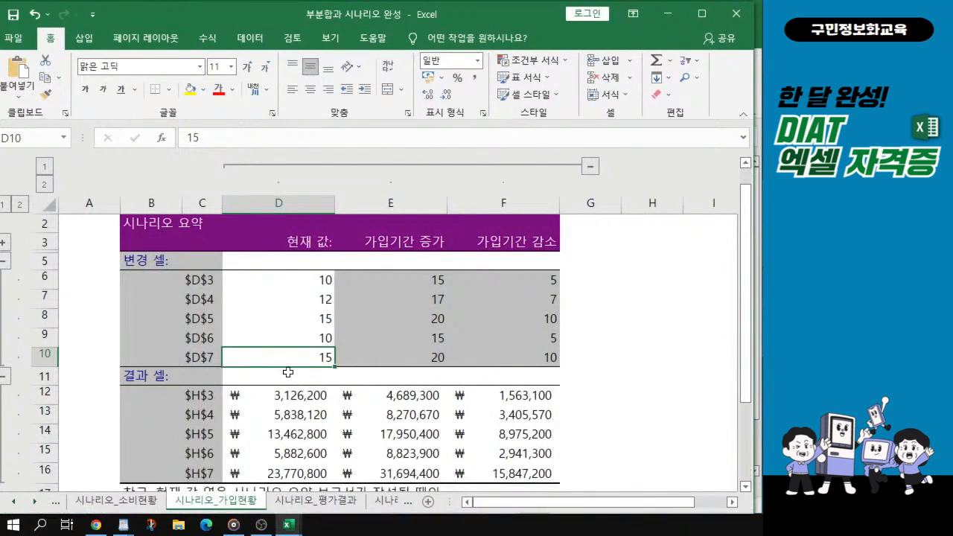
{"action": "left_click_drag", "start_coordinate": [191, 279], "coordinate": [191, 359]}
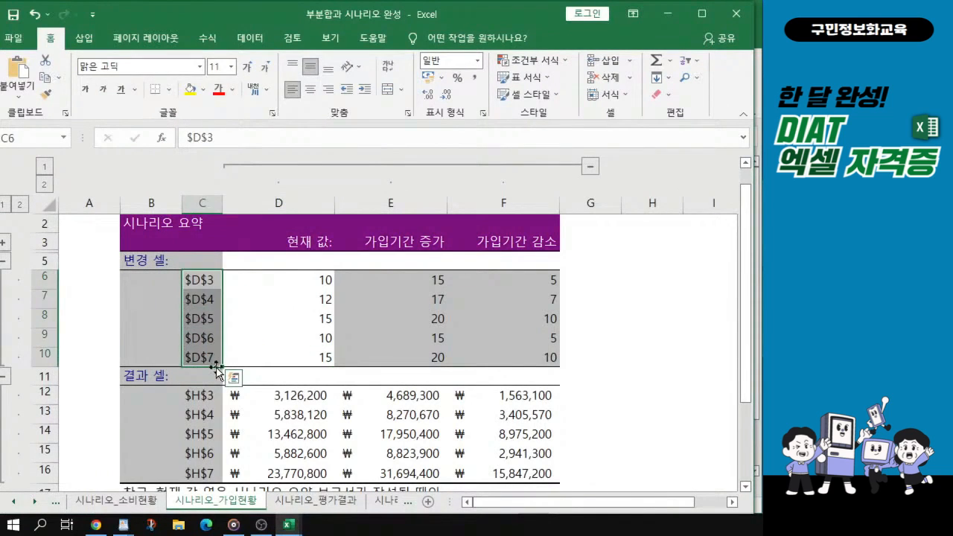
{"action": "left_click_drag", "start_coordinate": [406, 279], "coordinate": [527, 359]}
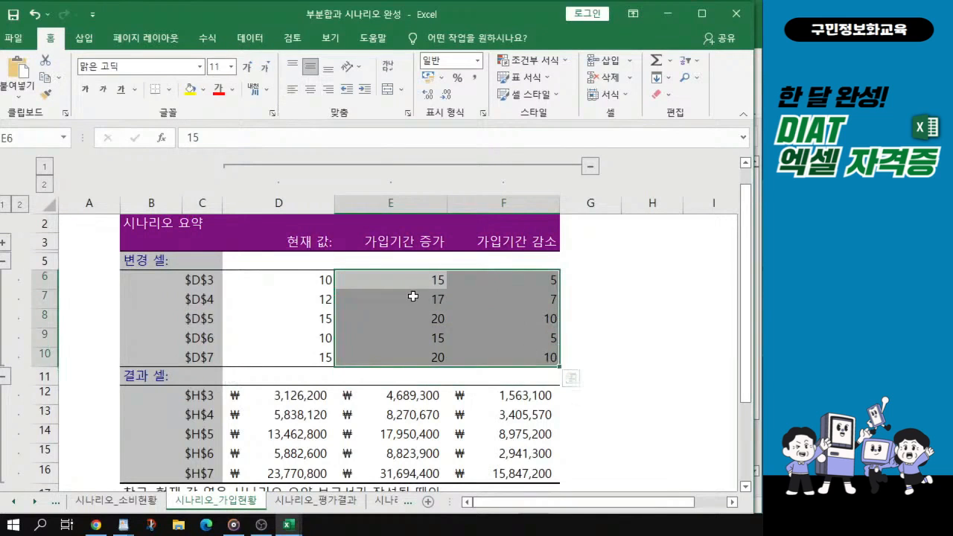
{"action": "left_click_drag", "start_coordinate": [191, 396], "coordinate": [198, 477]}
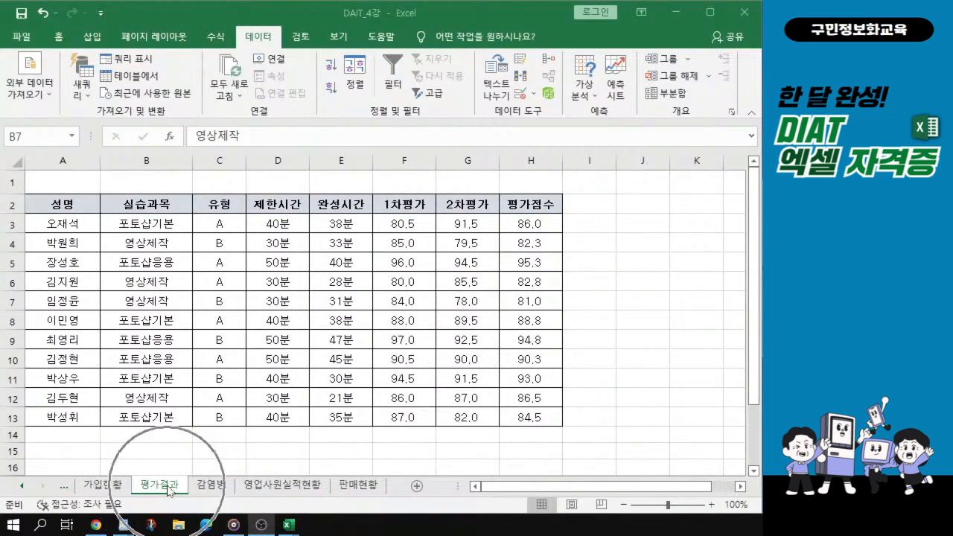
{"action": "key", "text": "alt+Tab"}
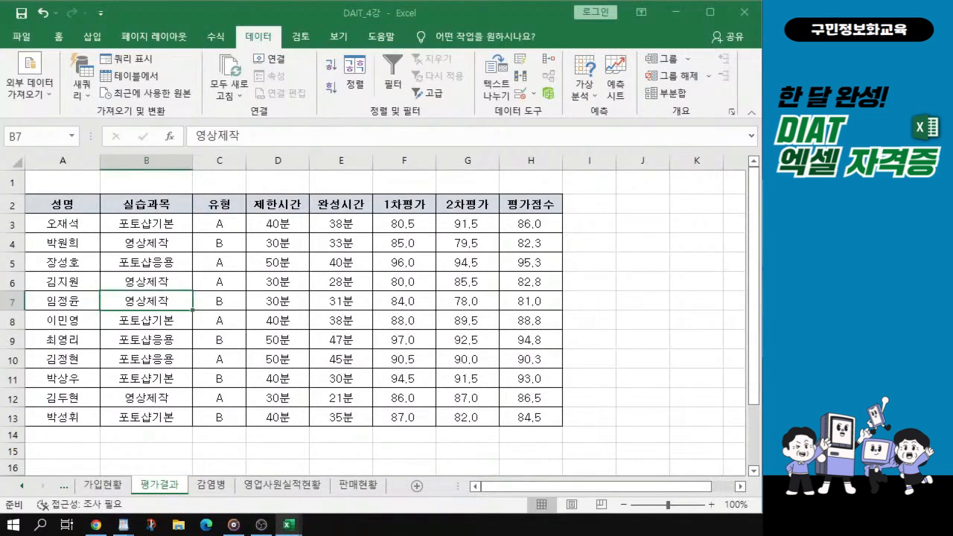
{"action": "key", "text": "ctrl"}
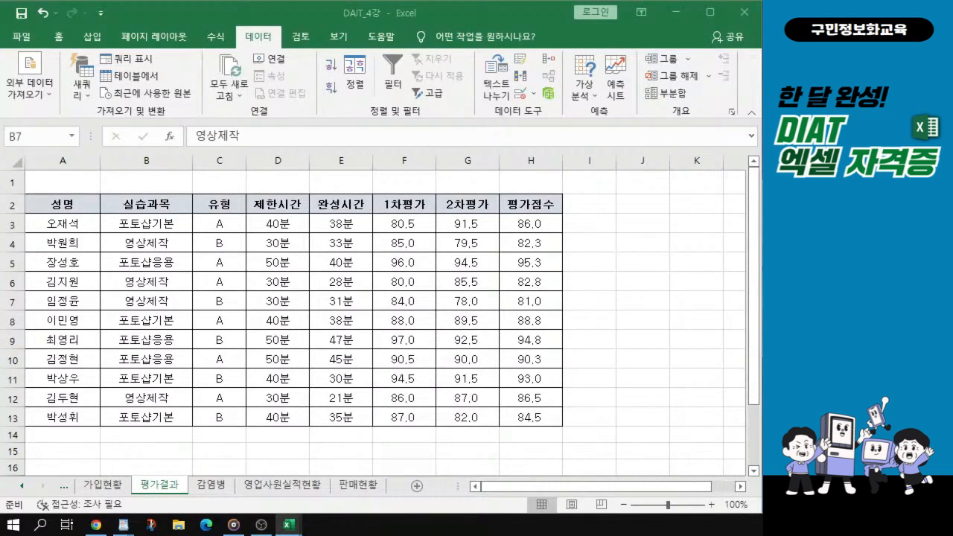
{"action": "key", "text": "alt+Tab"}
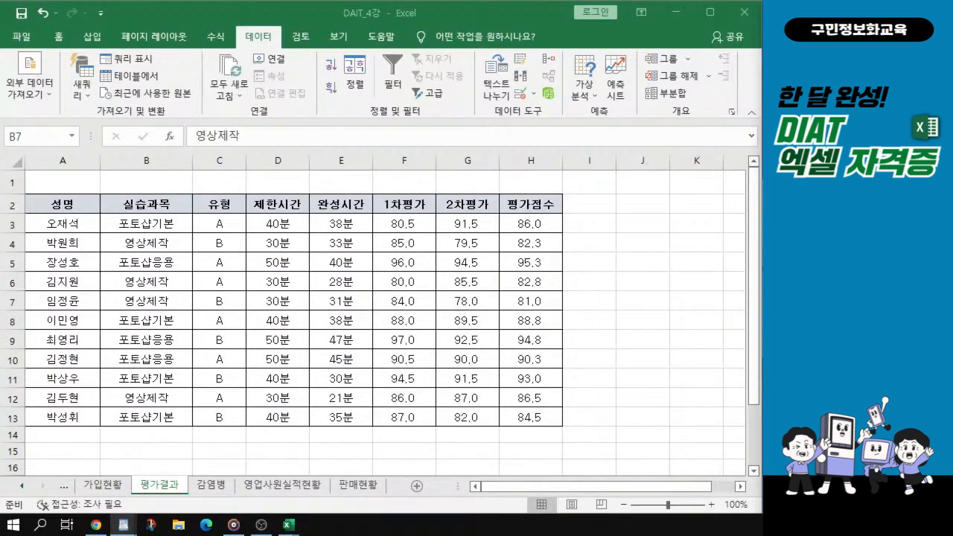
- Enter the label 조건 in cell A15, below the table on the 평가결과 sheet
{"action": "left_click", "coordinate": [65, 451]}
{"action": "scroll", "coordinate": [57, 451], "scroll_direction": "up", "scroll_amount": 1, "text": "ctrl"}
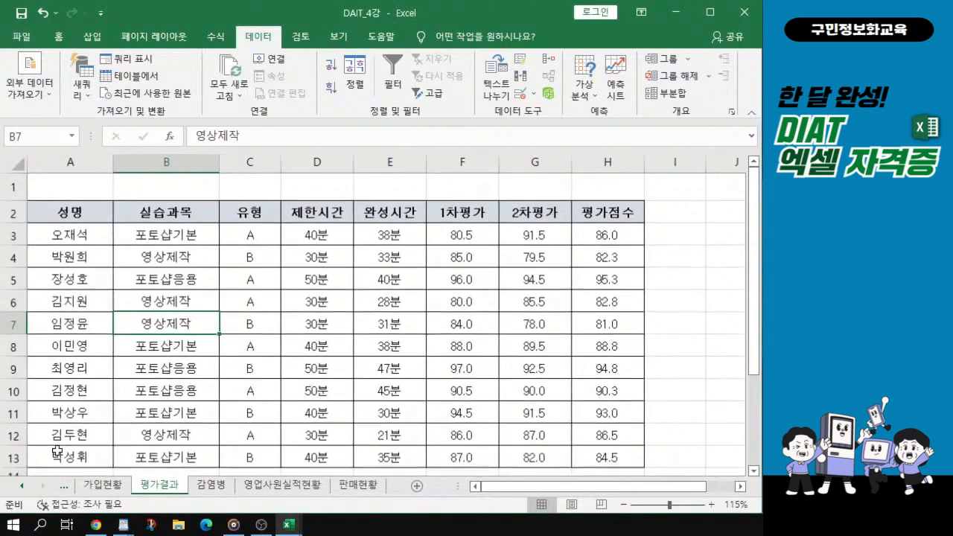
{"action": "scroll", "coordinate": [59, 435], "scroll_direction": "down", "scroll_amount": 1}
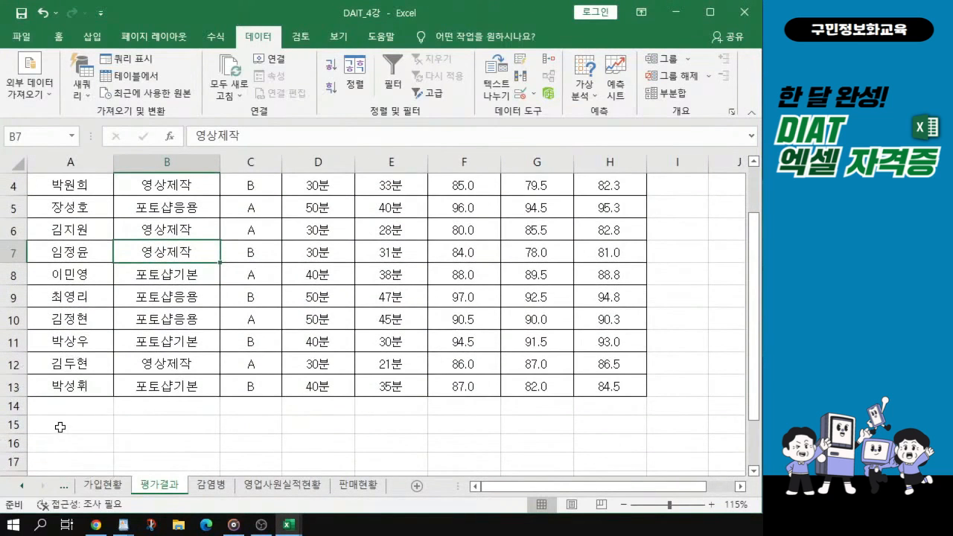
{"action": "left_click", "coordinate": [60, 426]}
{"action": "type", "text": "조"}
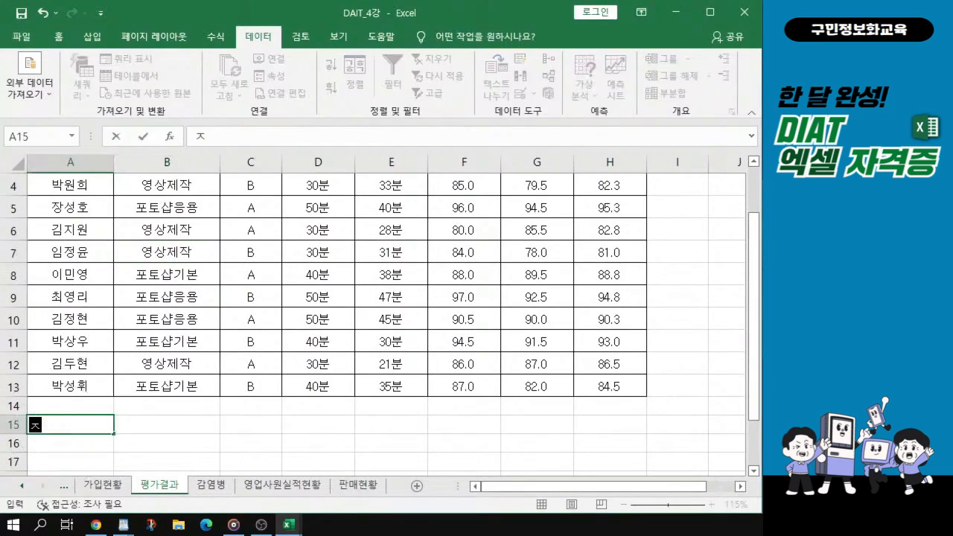
{"action": "type", "text": "건"}
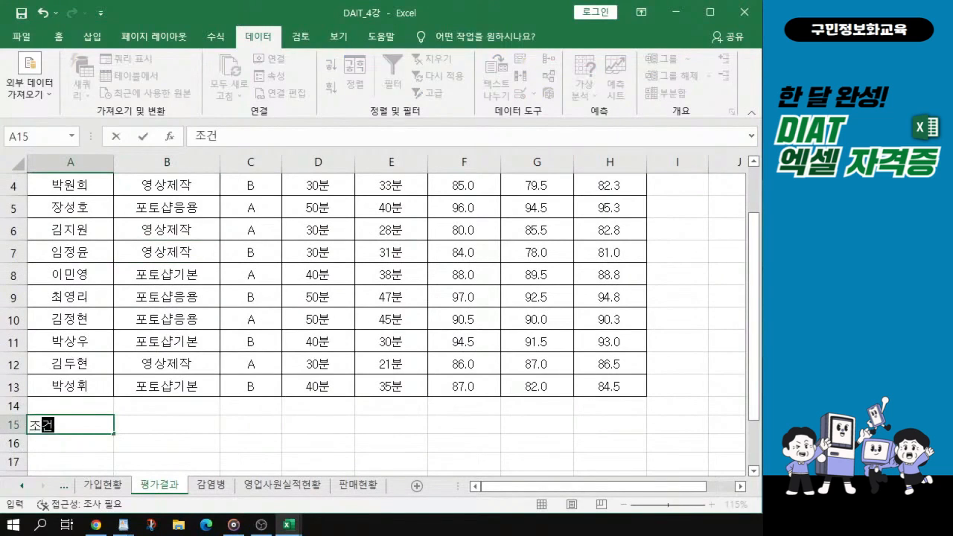
- Begin an AND formula in cell A16, directly under the 조건 label
{"action": "left_click", "coordinate": [64, 444]}
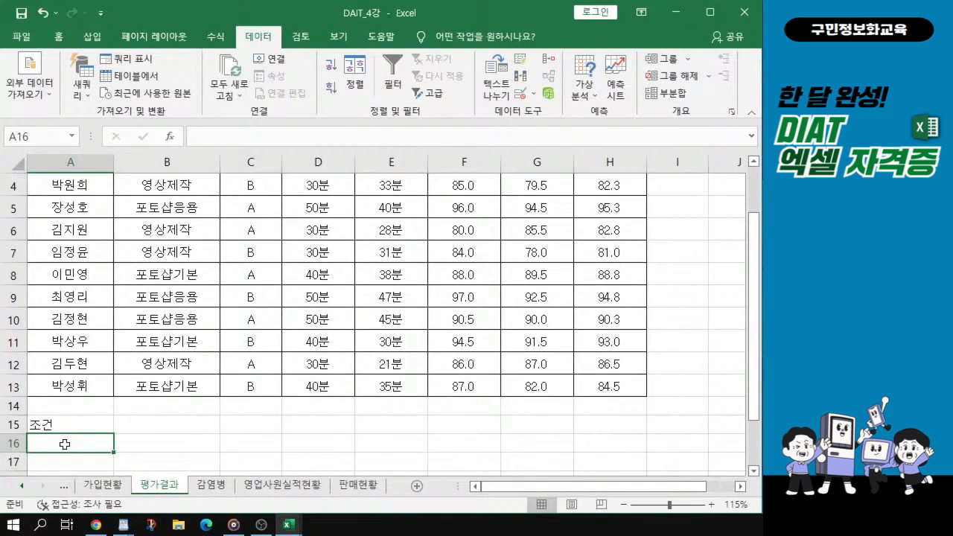
{"action": "scroll", "coordinate": [65, 444], "scroll_direction": "up", "scroll_amount": 1, "text": "ctrl"}
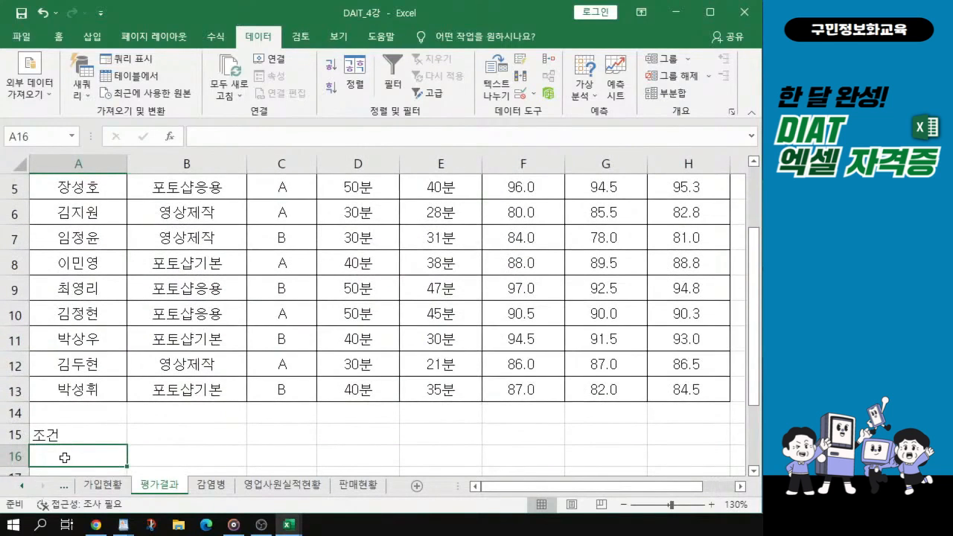
{"action": "type", "text": "=ab"}
{"action": "key", "text": "BackSpace"}
{"action": "type", "text": "n"}
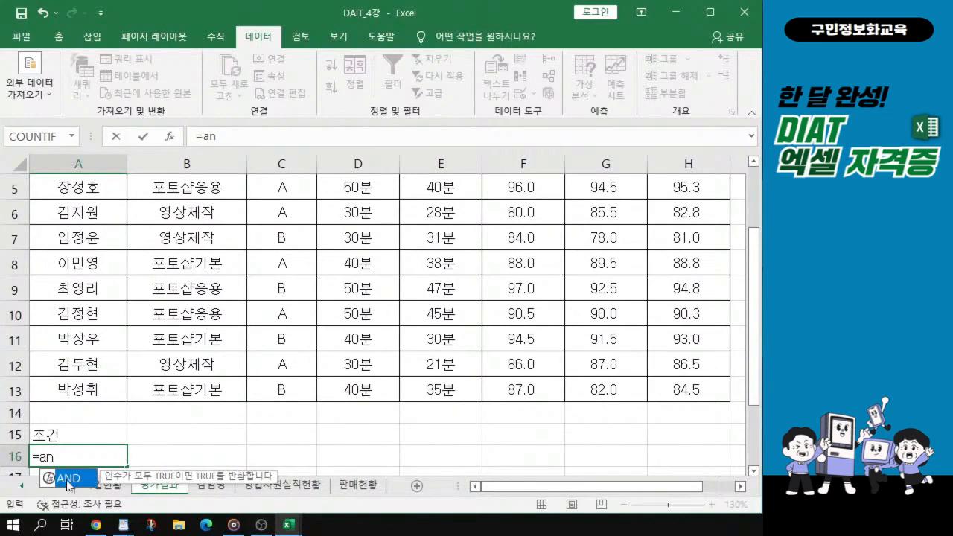
{"action": "key", "text": "ctrl"}
{"action": "double_click", "coordinate": [86, 482]}
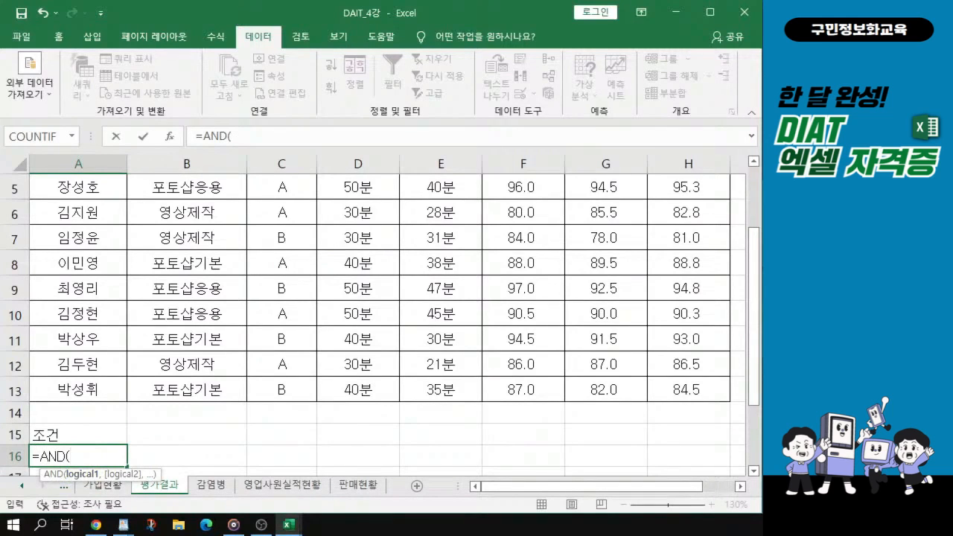
- Add the first AND condition in A16, requiring the 실습과목 cell B3 to equal "영상제작"
{"action": "key", "text": "alt+Tab"}
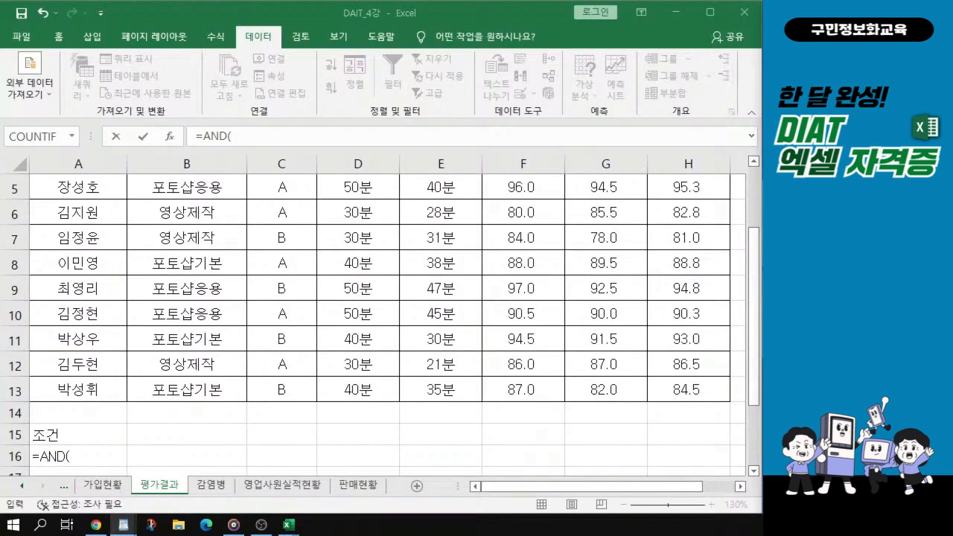
{"action": "key", "text": "alt+Tab"}
{"action": "scroll", "coordinate": [134, 246], "scroll_direction": "up", "scroll_amount": 1}
{"action": "scroll", "coordinate": [134, 246], "scroll_direction": "down", "scroll_amount": 1}
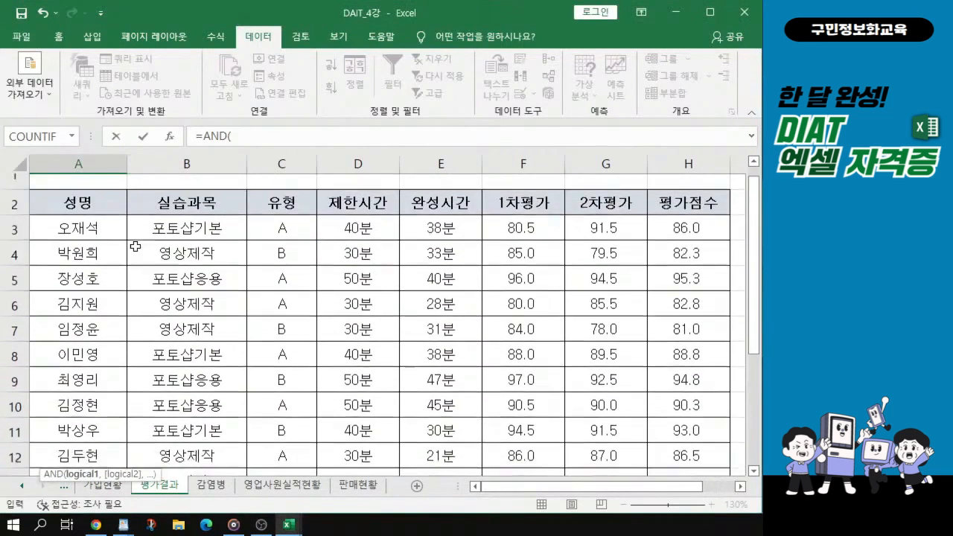
{"action": "scroll", "coordinate": [182, 212], "scroll_direction": "up", "scroll_amount": 1}
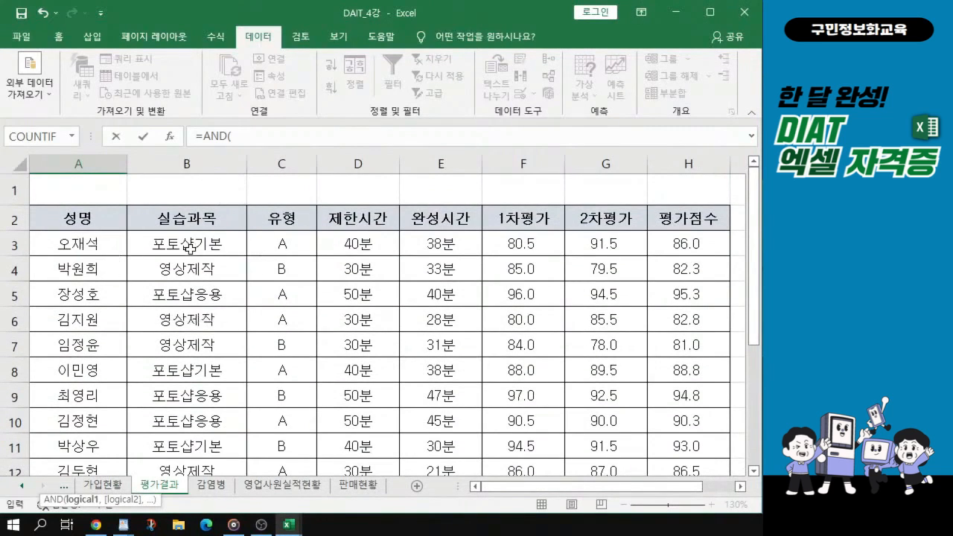
{"action": "left_click", "coordinate": [193, 241]}
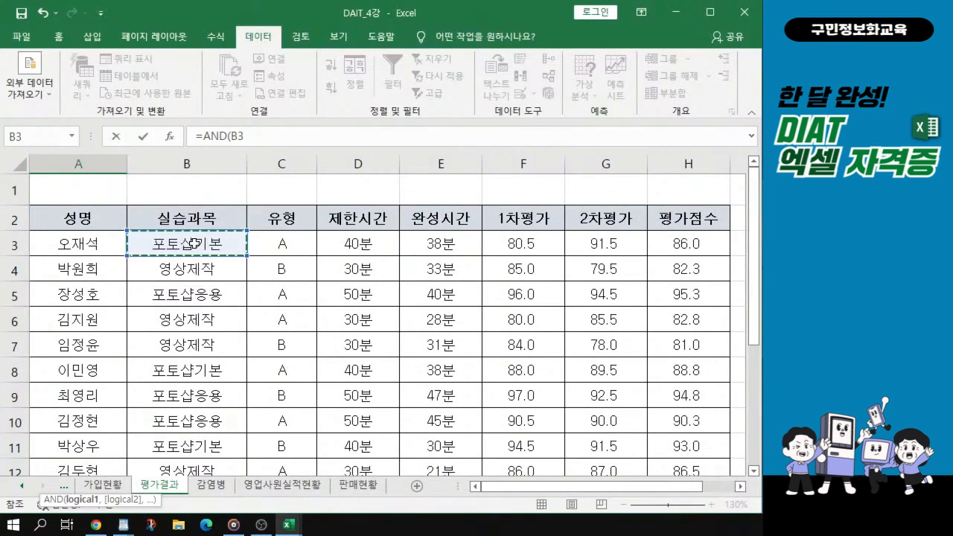
{"action": "scroll", "coordinate": [193, 242], "scroll_direction": "down", "scroll_amount": 2}
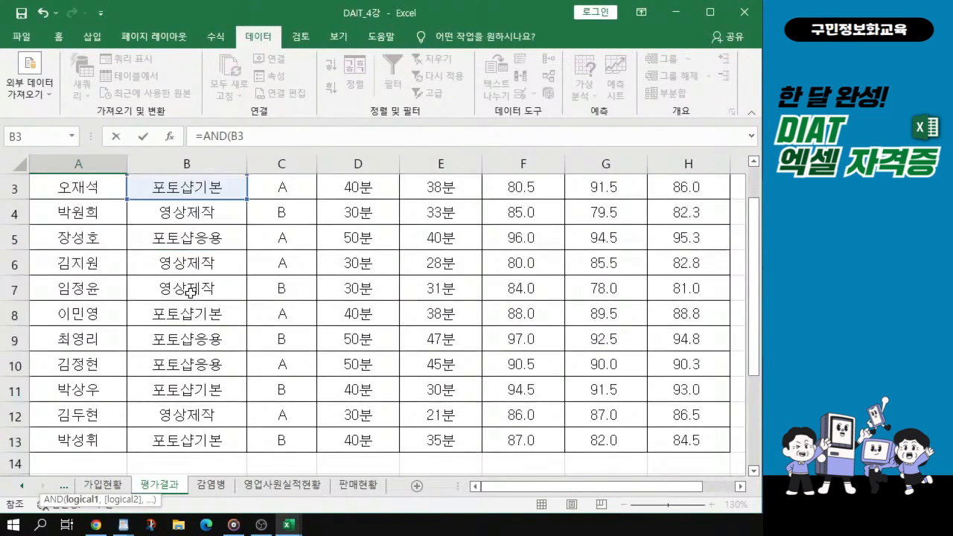
{"action": "type", "text": "="}
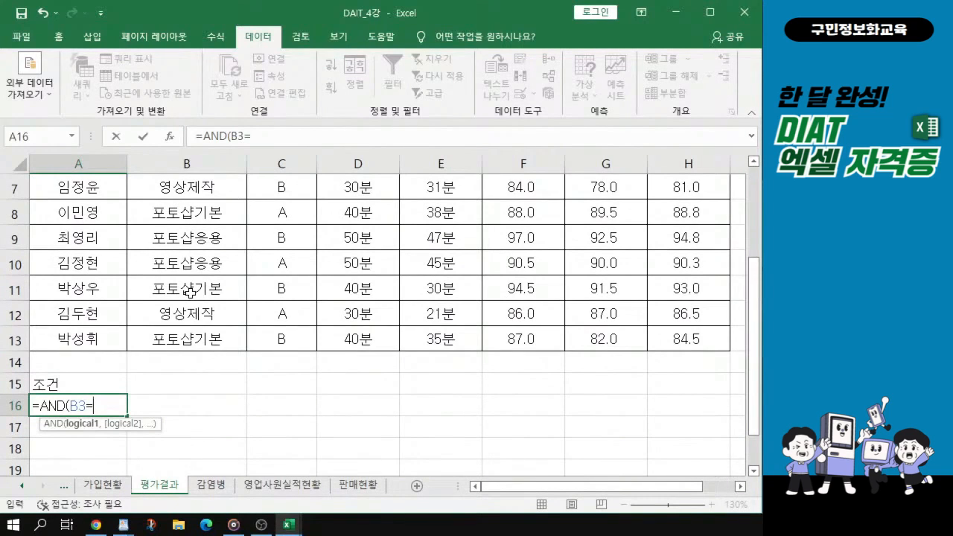
{"action": "type", "text": "\"영상제작\""}
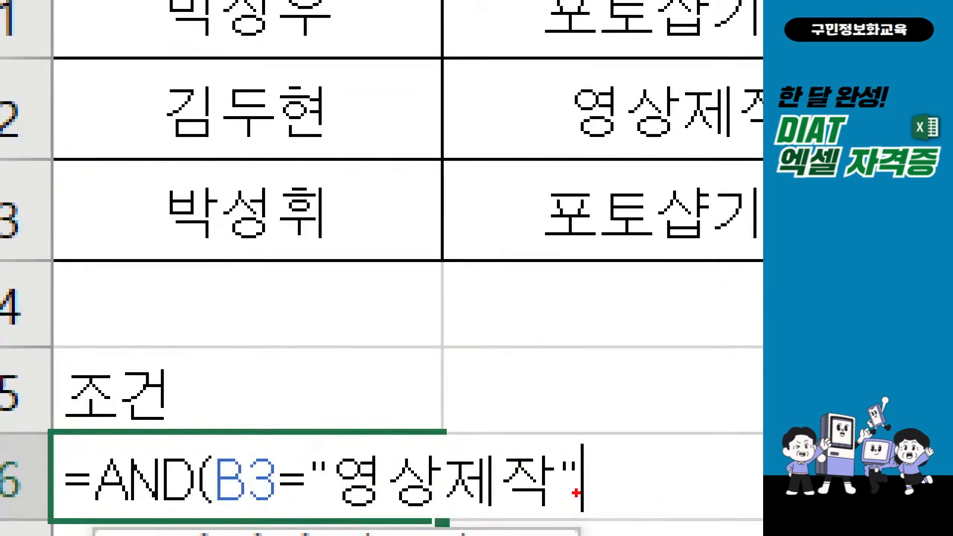
{"action": "left_click_drag", "start_coordinate": [575, 492], "coordinate": [534, 519]}
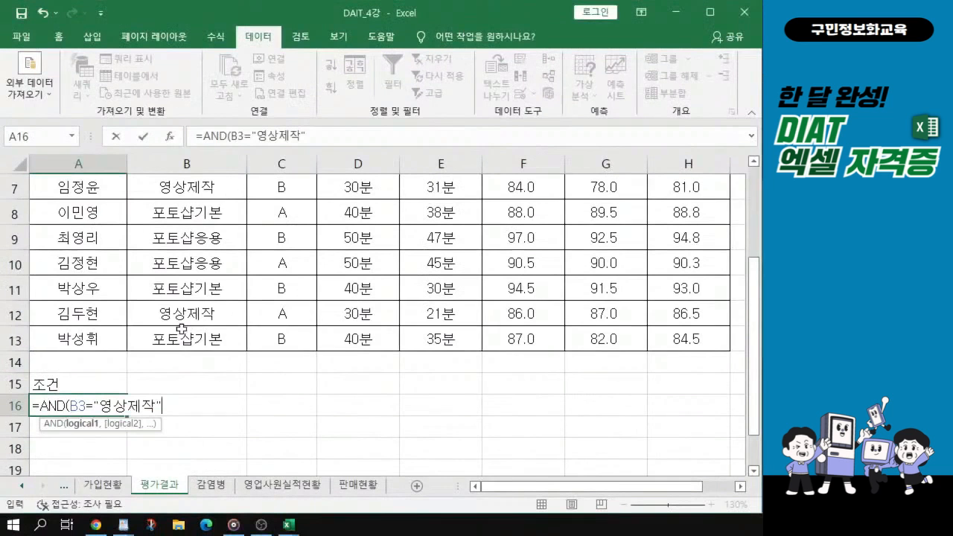
- Add the second condition E3<=30 for 완성시간 and complete the AND formula in A16
{"action": "scroll", "coordinate": [419, 238], "scroll_direction": "up", "scroll_amount": 1}
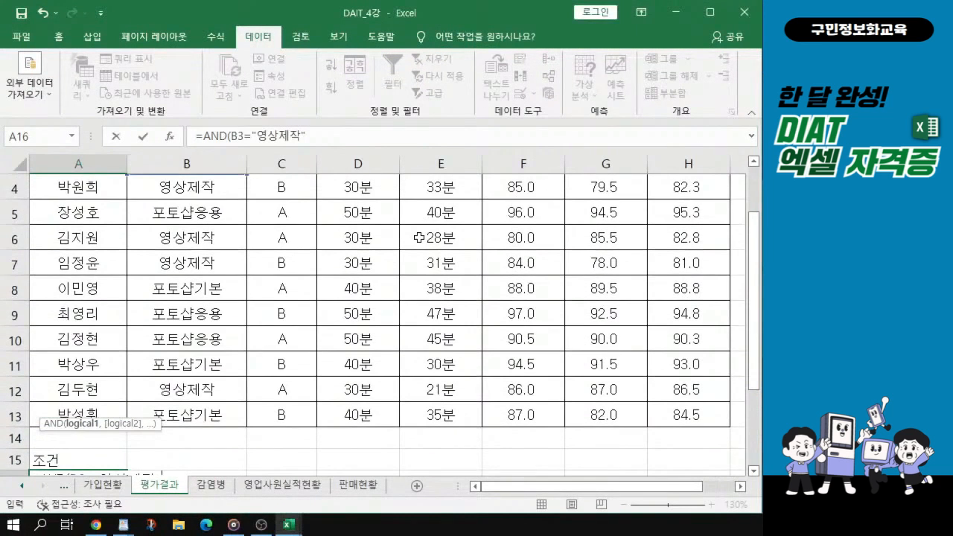
{"action": "scroll", "coordinate": [257, 342], "scroll_direction": "down", "scroll_amount": 1}
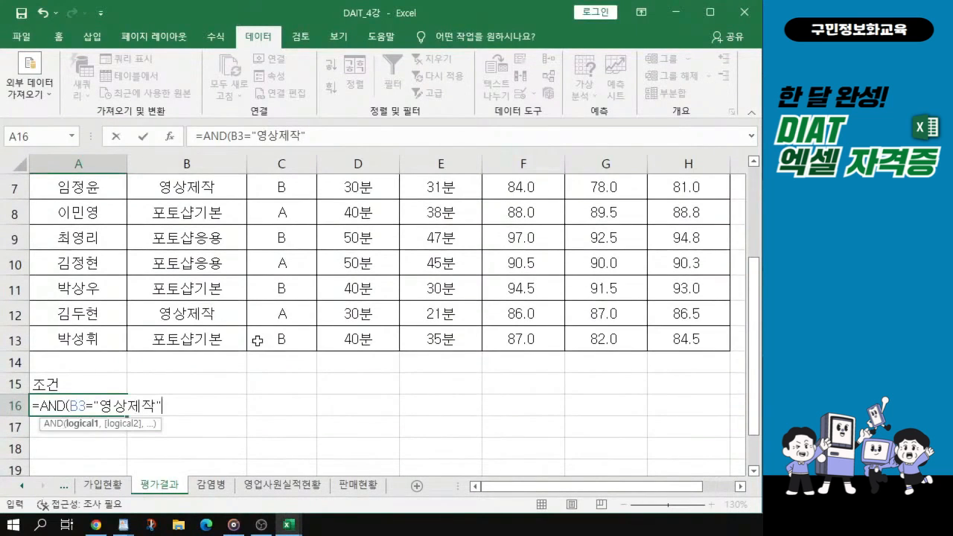
{"action": "type", "text": ","}
{"action": "scroll", "coordinate": [404, 242], "scroll_direction": "up", "scroll_amount": 2}
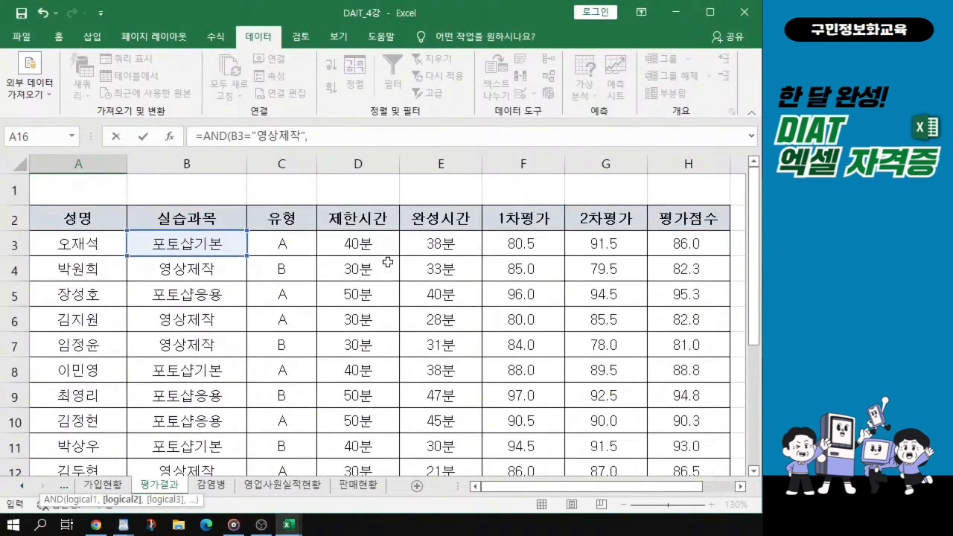
{"action": "left_click", "coordinate": [453, 245]}
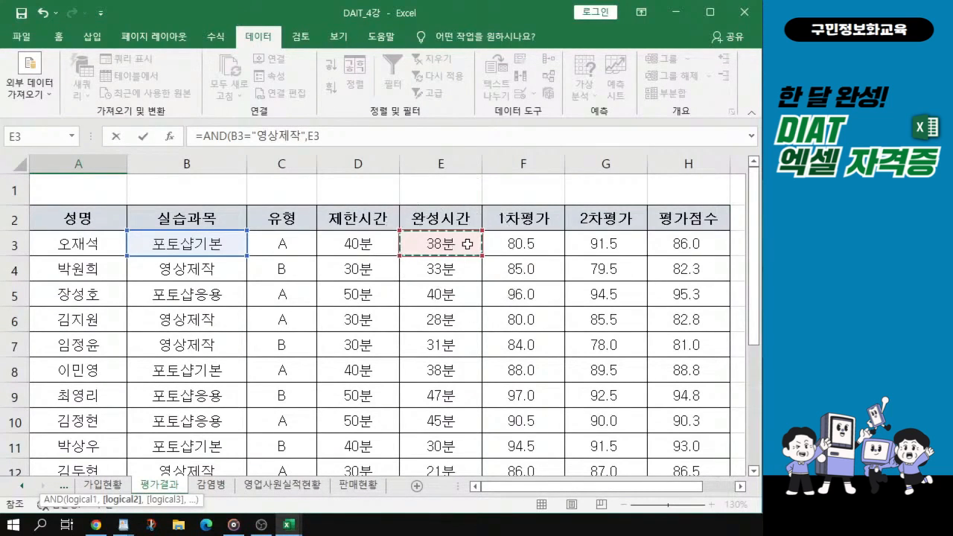
{"action": "scroll", "coordinate": [405, 303], "scroll_direction": "down", "scroll_amount": 2}
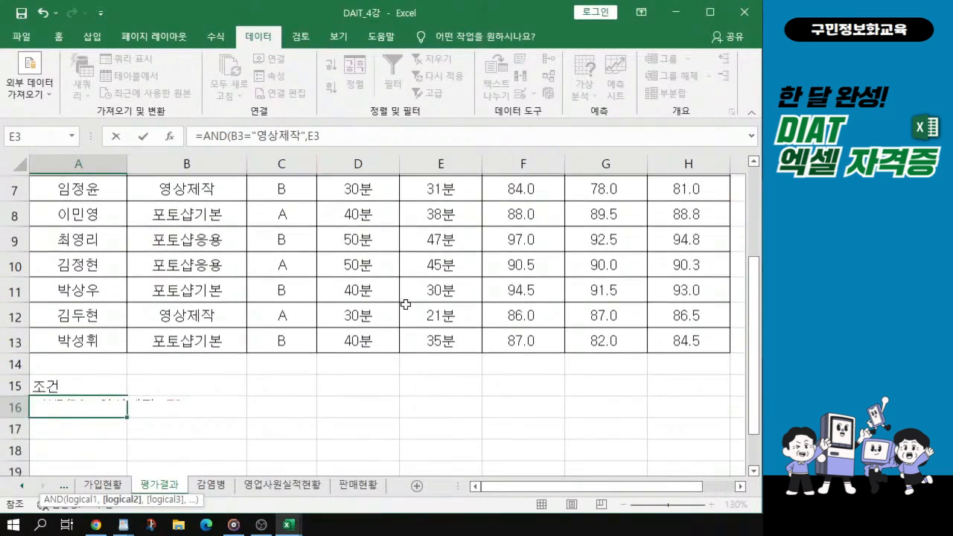
{"action": "type", "text": "<=30"}
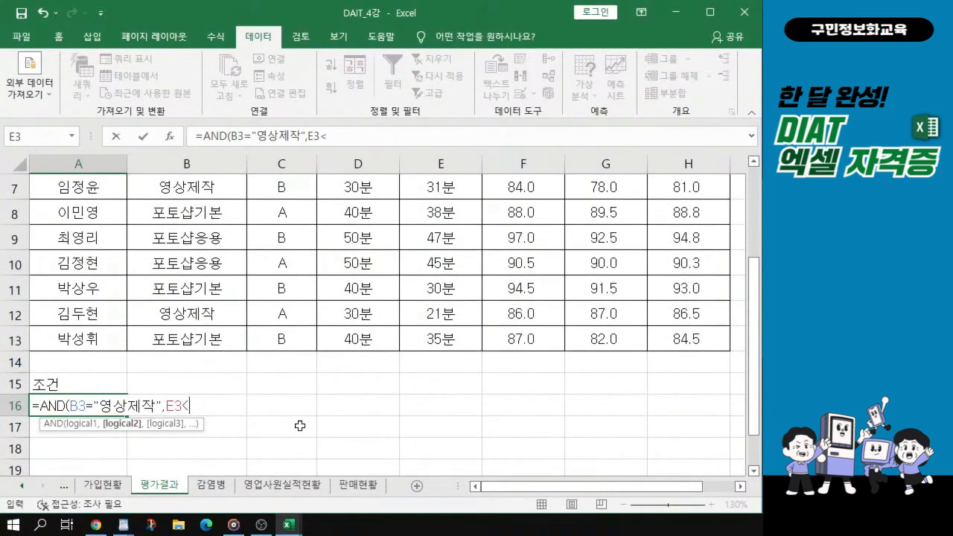
{"action": "type", "text": ")"}
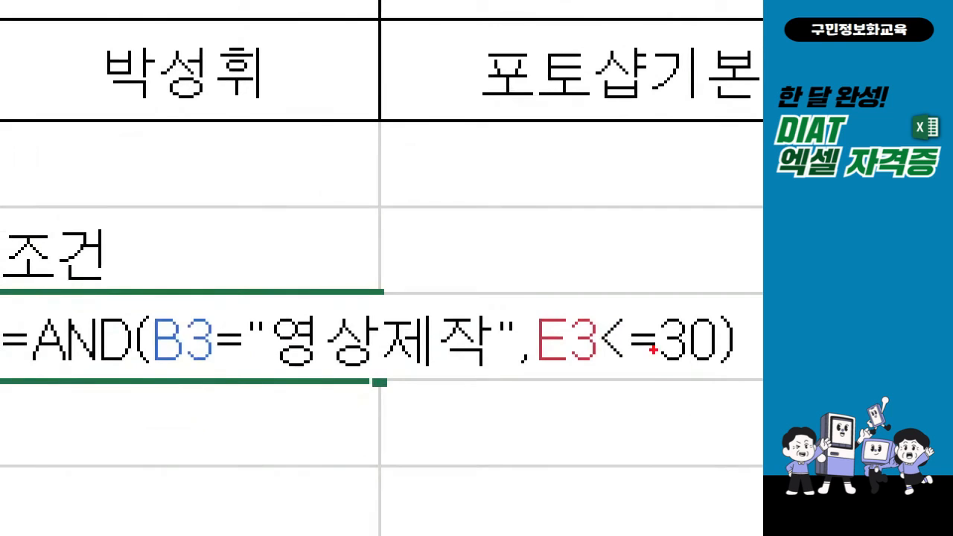
{"action": "left_click_drag", "start_coordinate": [736, 370], "coordinate": [746, 371]}
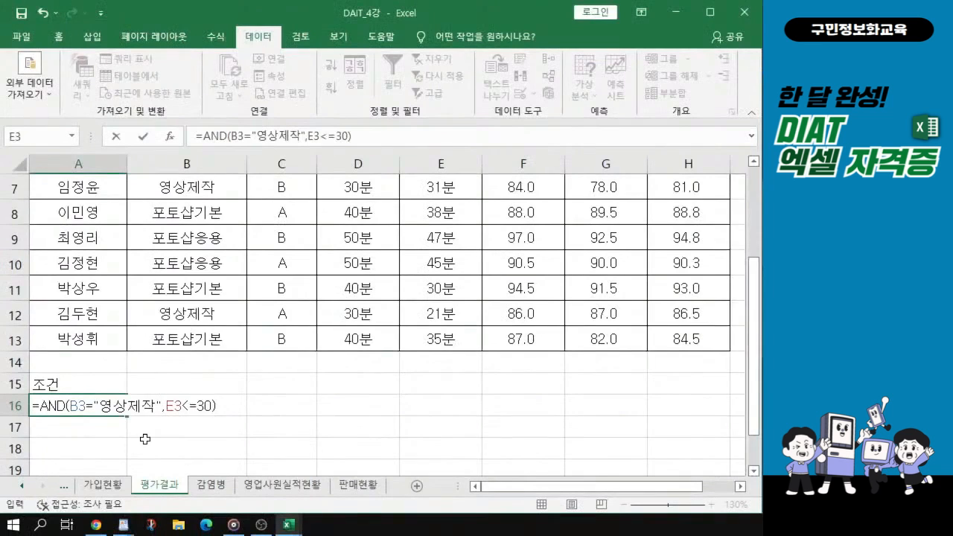
{"action": "key", "text": "Return"}
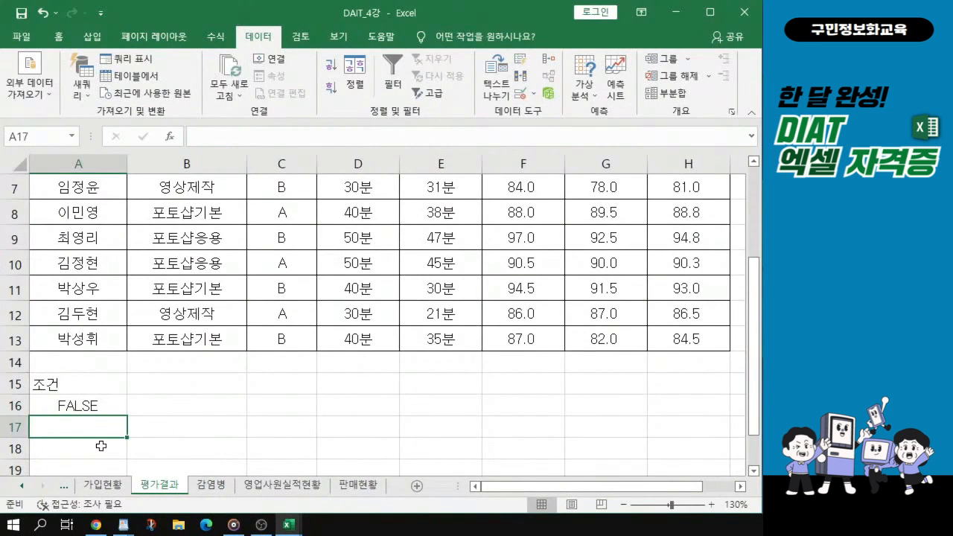
- Copy the header cells 성명, 유형, 1차평가 and 2차평가 from row 2 of the table
{"action": "scroll", "coordinate": [160, 302], "scroll_direction": "up", "scroll_amount": 2}
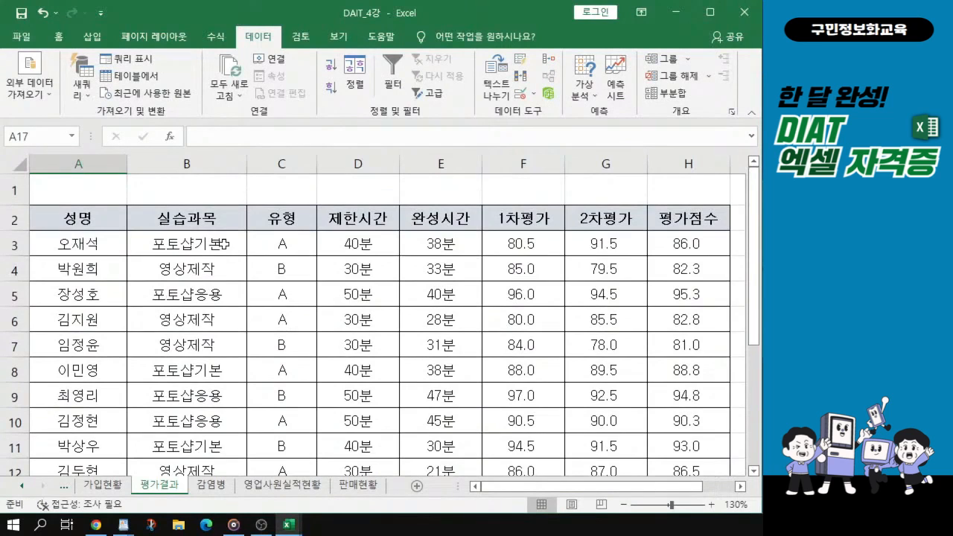
{"action": "key", "text": "alt+Tab"}
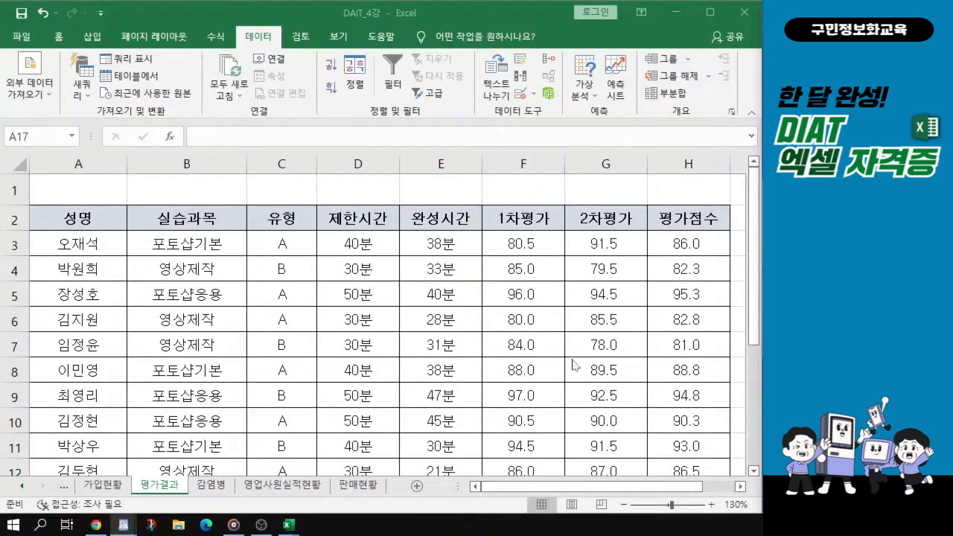
{"action": "left_click", "coordinate": [71, 217]}
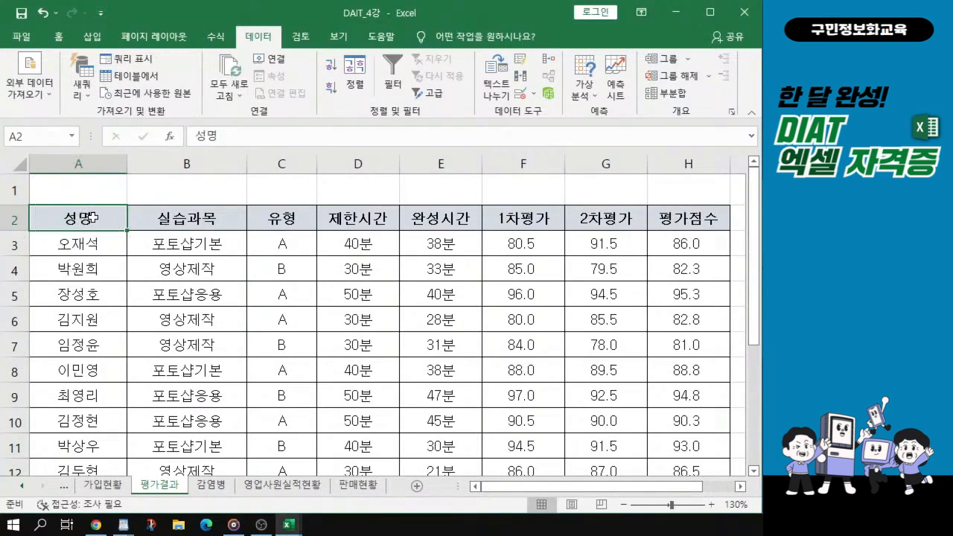
{"action": "left_click", "coordinate": [287, 218], "text": "ctrl"}
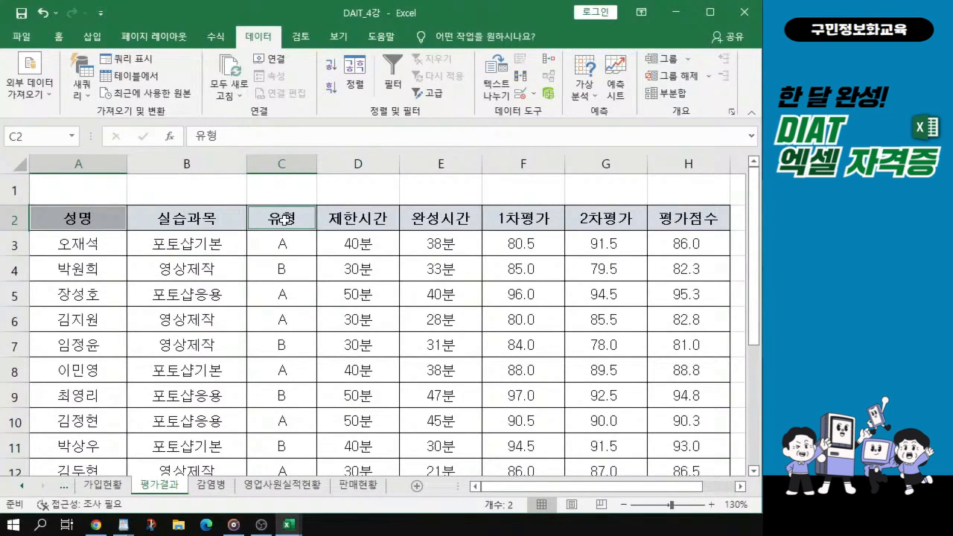
{"action": "left_click", "coordinate": [523, 219], "text": "ctrl"}
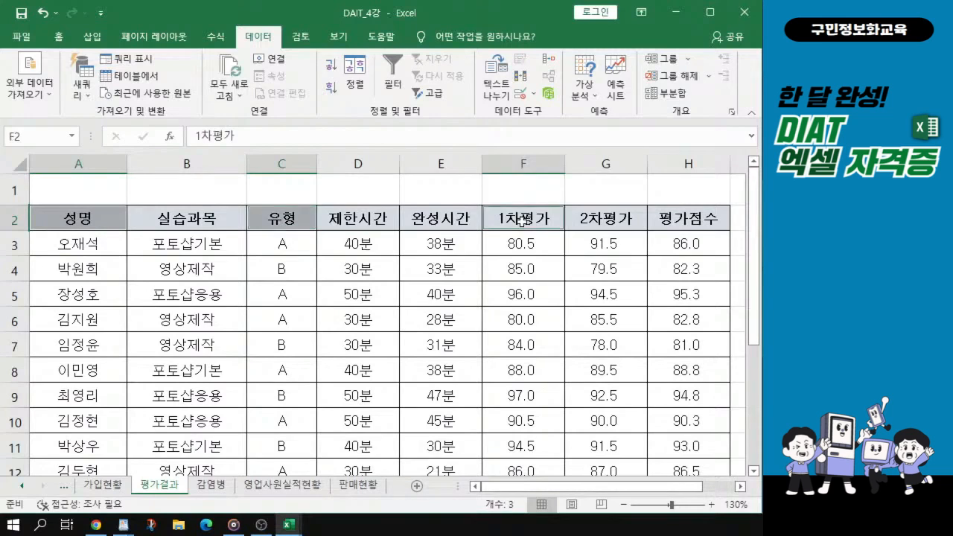
{"action": "left_click_drag", "start_coordinate": [522, 219], "coordinate": [611, 220]}
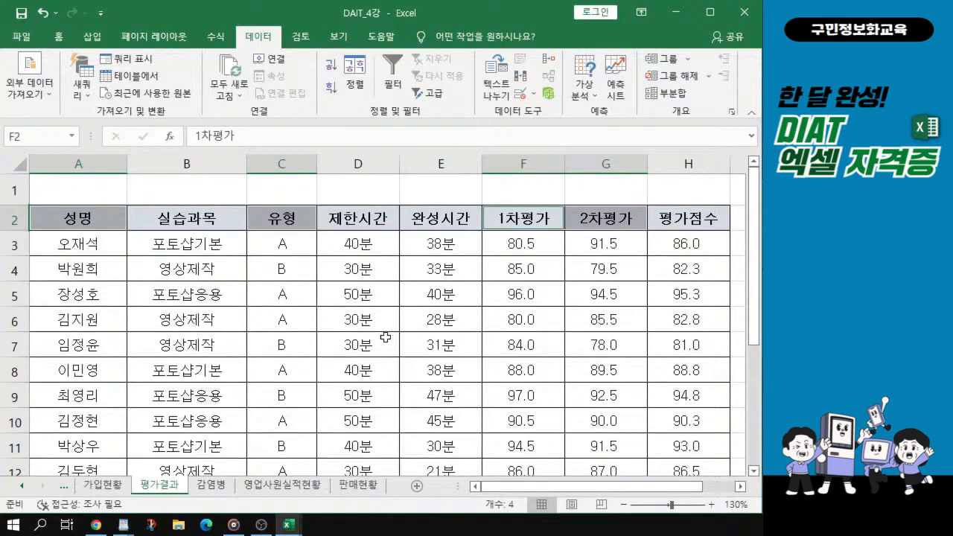
{"action": "key", "text": "ctrl+c"}
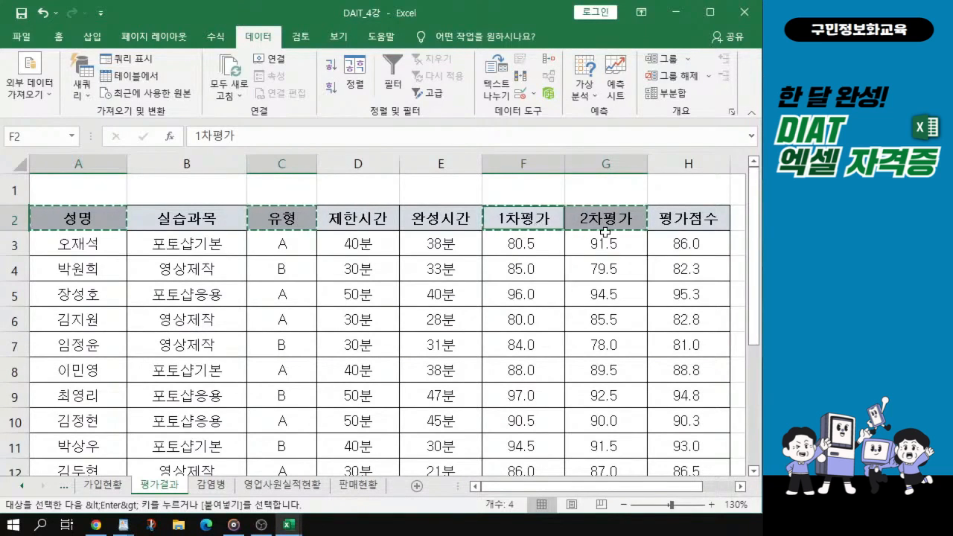
- Paste the copied headers below the criterion starting at A18, and end copy mode
{"action": "scroll", "coordinate": [516, 274], "scroll_direction": "down", "scroll_amount": 2}
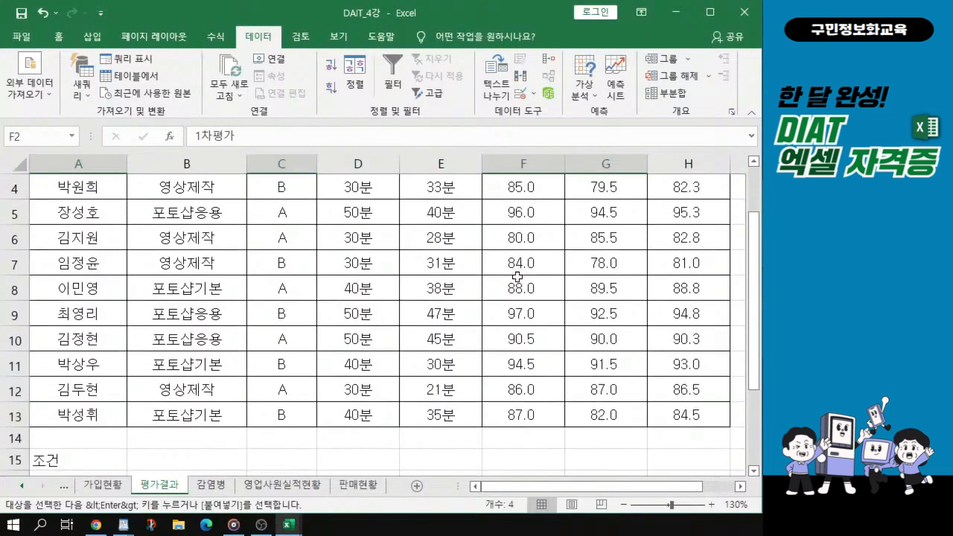
{"action": "scroll", "coordinate": [517, 277], "scroll_direction": "down", "scroll_amount": 3}
{"action": "scroll", "coordinate": [516, 274], "scroll_direction": "up", "scroll_amount": 2}
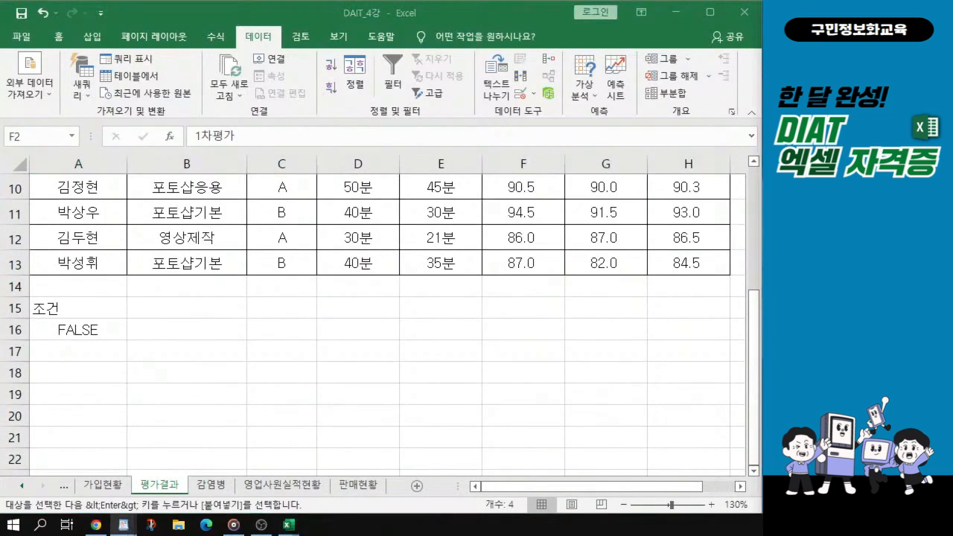
{"action": "left_click", "coordinate": [58, 370]}
{"action": "left_click", "coordinate": [58, 370]}
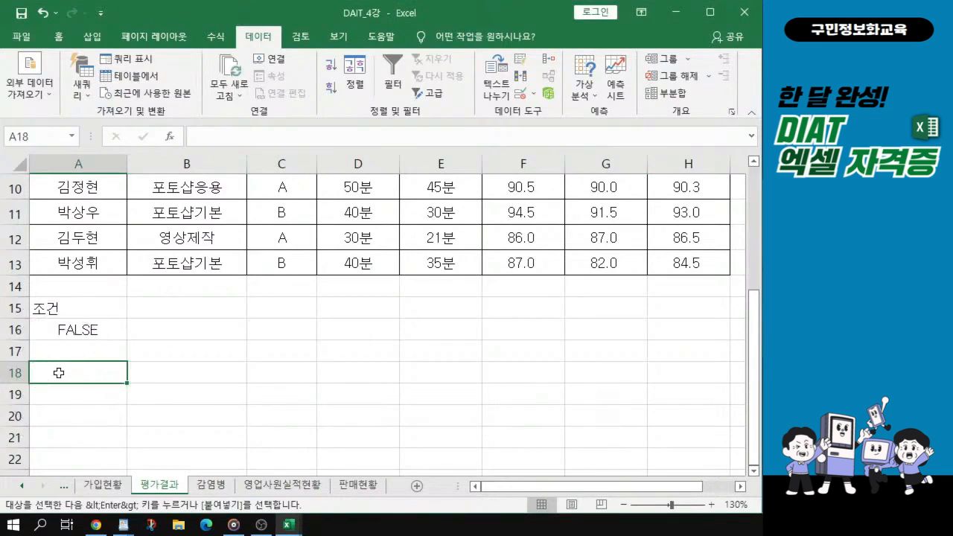
{"action": "key", "text": "ctrl+v"}
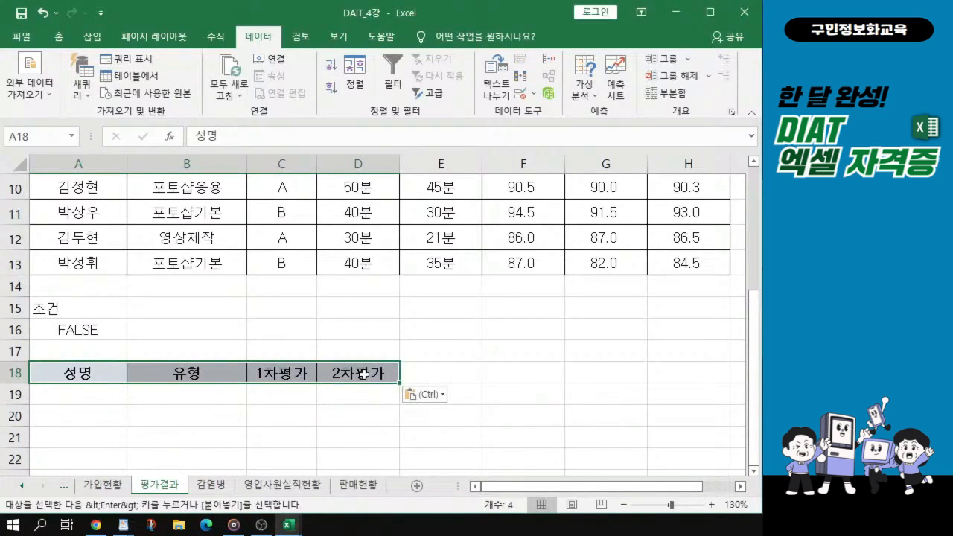
{"action": "key", "text": "ctrl"}
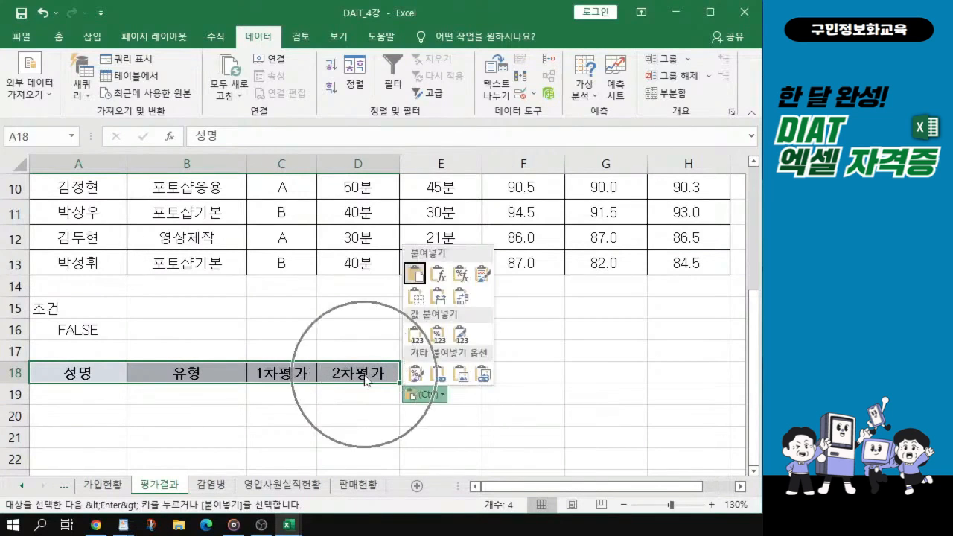
{"action": "scroll", "coordinate": [310, 298], "scroll_direction": "up", "scroll_amount": 1}
{"action": "scroll", "coordinate": [310, 298], "scroll_direction": "up", "scroll_amount": 3}
{"action": "left_click", "coordinate": [301, 269]}
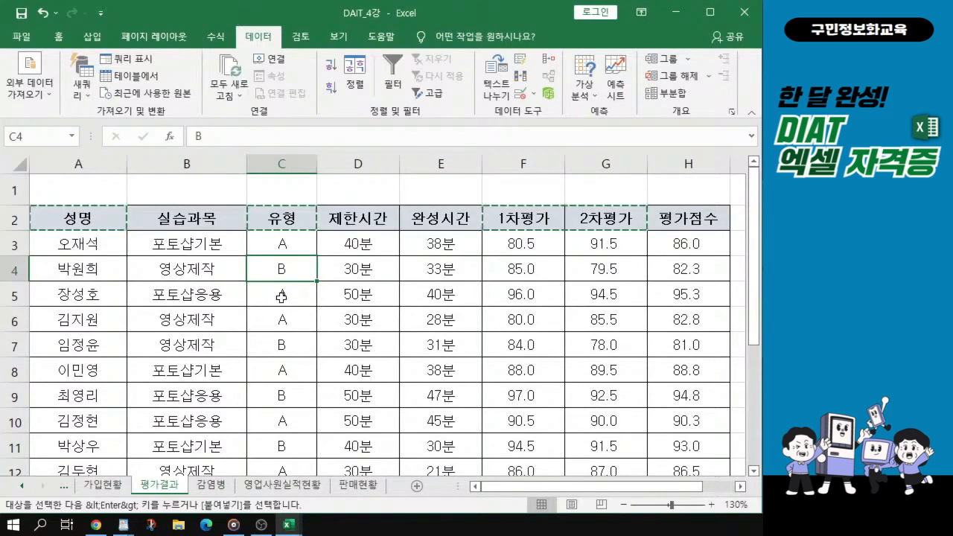
{"action": "key", "text": "Escape"}
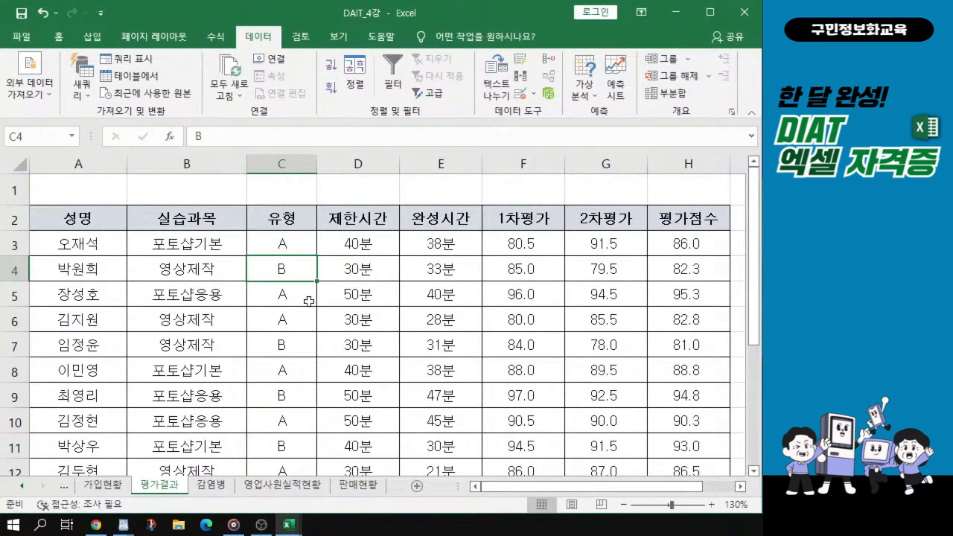
- Open Advanced Filter for the 평가결과 table A2:H13 and set it to copy the results to another location
{"action": "left_click", "coordinate": [295, 336]}
{"action": "key", "text": "ctrl"}
{"action": "key", "text": "ctrl"}
{"action": "key", "text": "ctrl"}
{"action": "key", "text": "ctrl"}
{"action": "key", "text": "ctrl"}
{"action": "key", "text": "ctrl"}
{"action": "key", "text": "ctrl"}
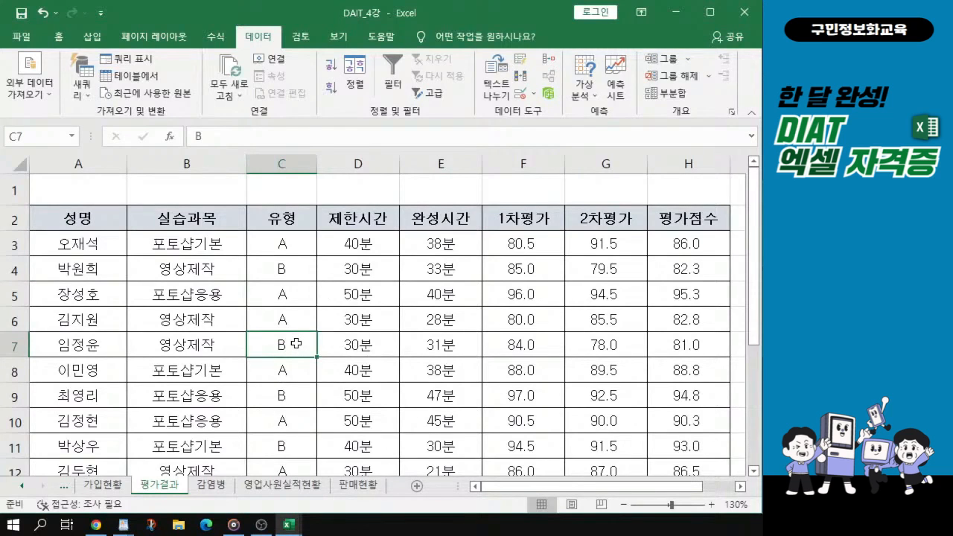
{"action": "key", "text": "ctrl+1"}
{"action": "left_click", "coordinate": [426, 96]}
{"action": "left_click_drag", "start_coordinate": [389, 68], "coordinate": [482, 114]}
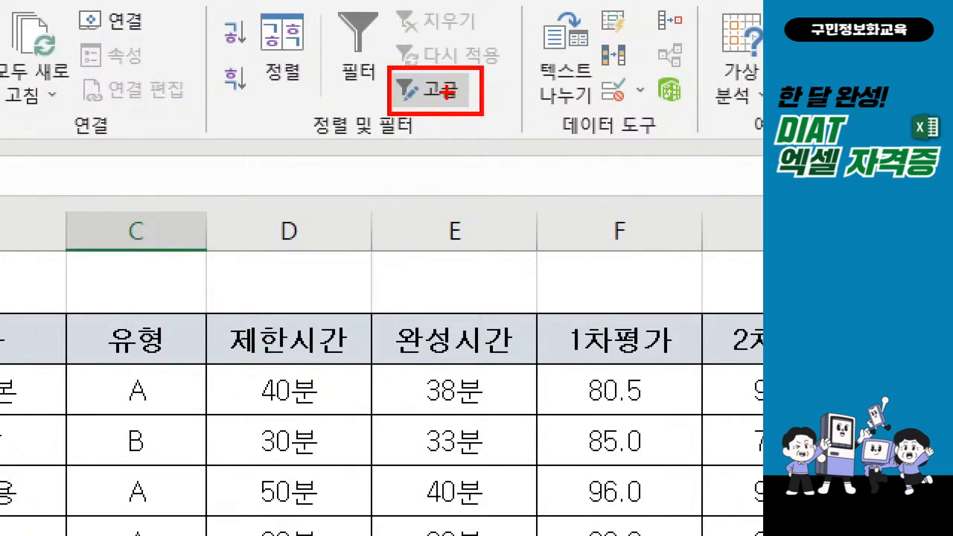
{"action": "key", "text": "Escape"}
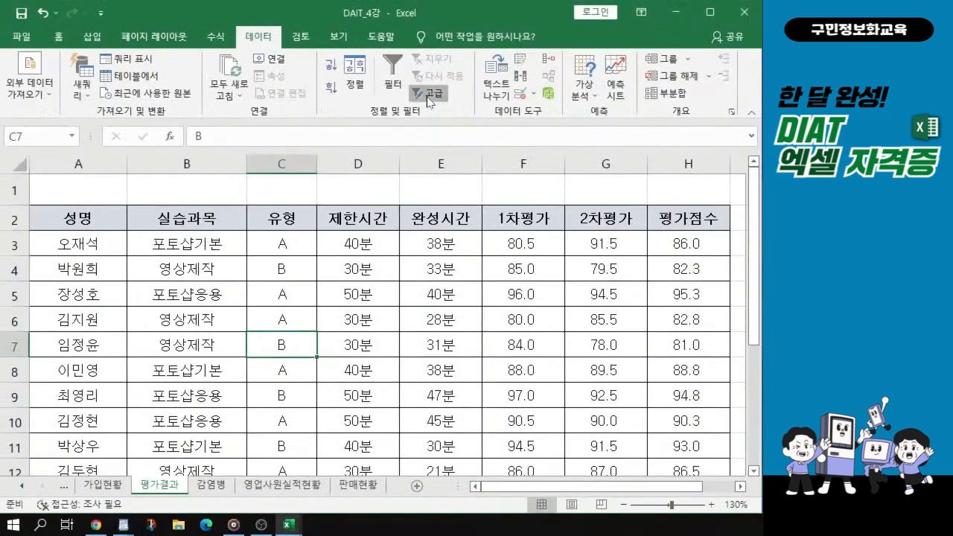
{"action": "left_click", "coordinate": [429, 93]}
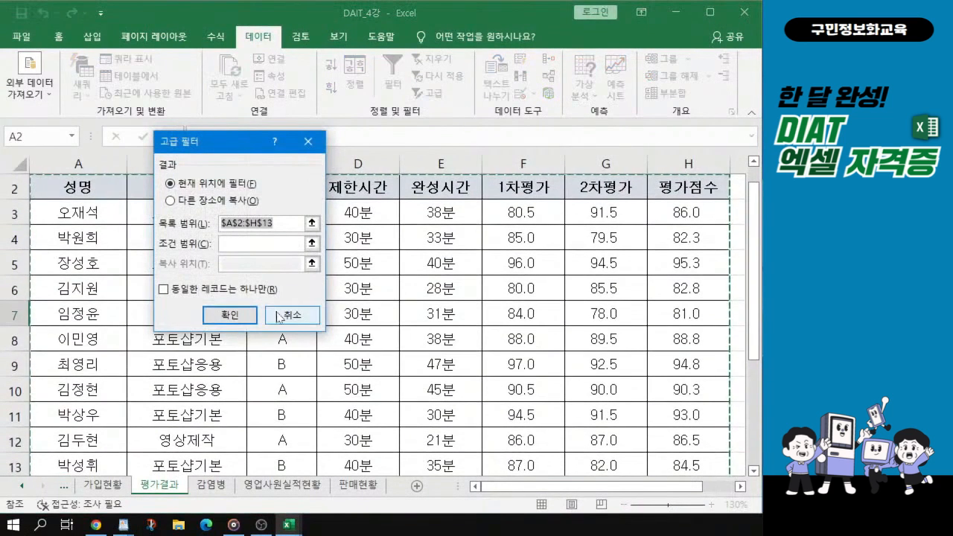
{"action": "left_click", "coordinate": [176, 204]}
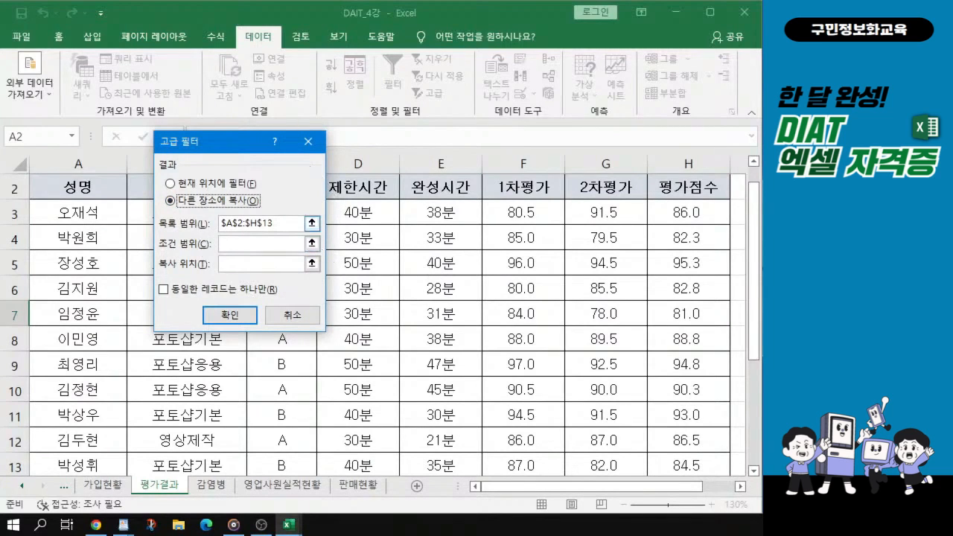
{"action": "left_click", "coordinate": [404, 183]}
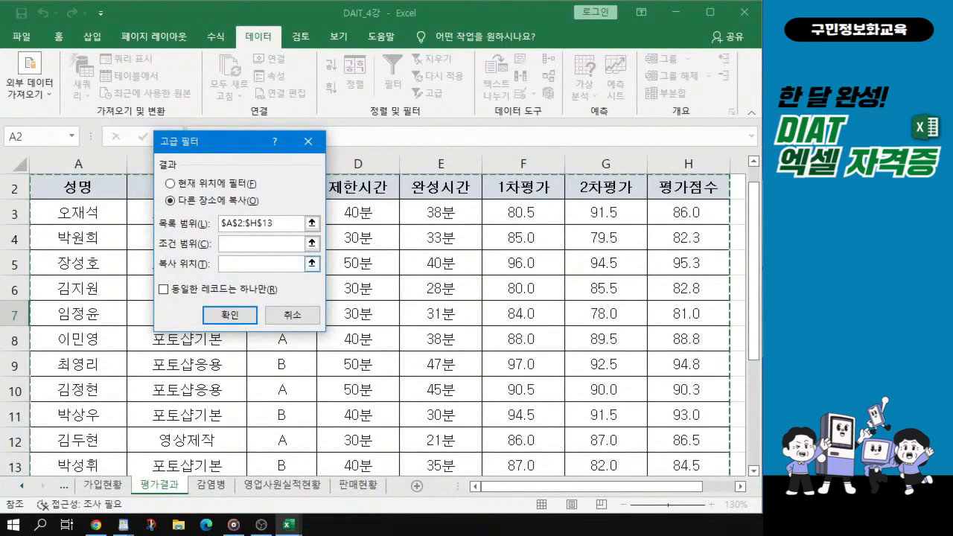
- Set the Advanced Filter criteria range to A15:A16, the 조건 label and its formula
{"action": "left_click", "coordinate": [247, 245]}
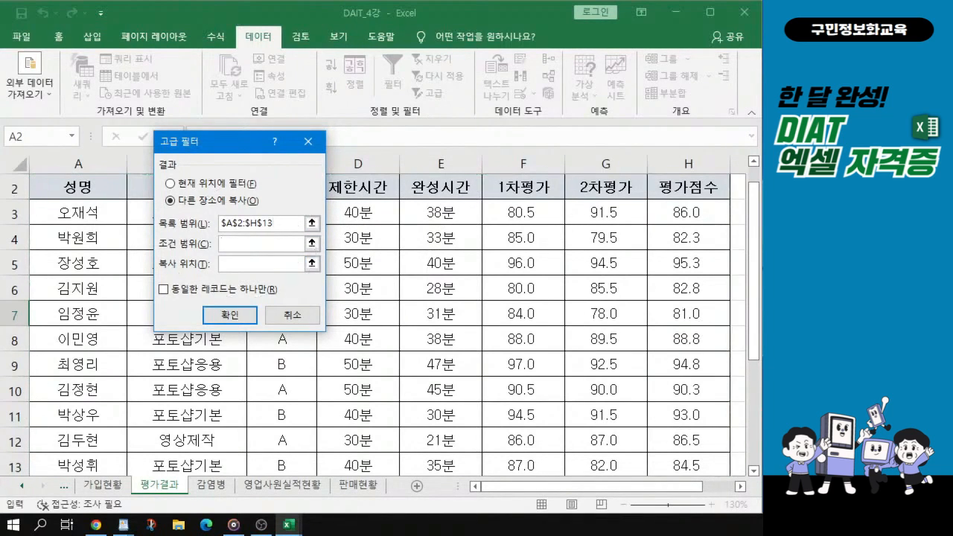
{"action": "scroll", "coordinate": [212, 440], "scroll_direction": "down", "scroll_amount": 2}
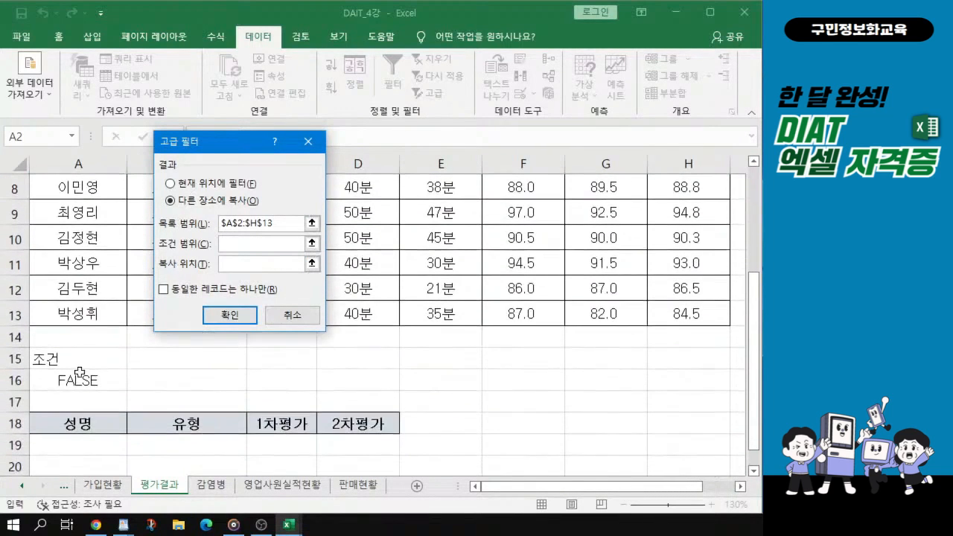
{"action": "left_click", "coordinate": [70, 364]}
{"action": "left_click_drag", "start_coordinate": [71, 363], "coordinate": [90, 379]}
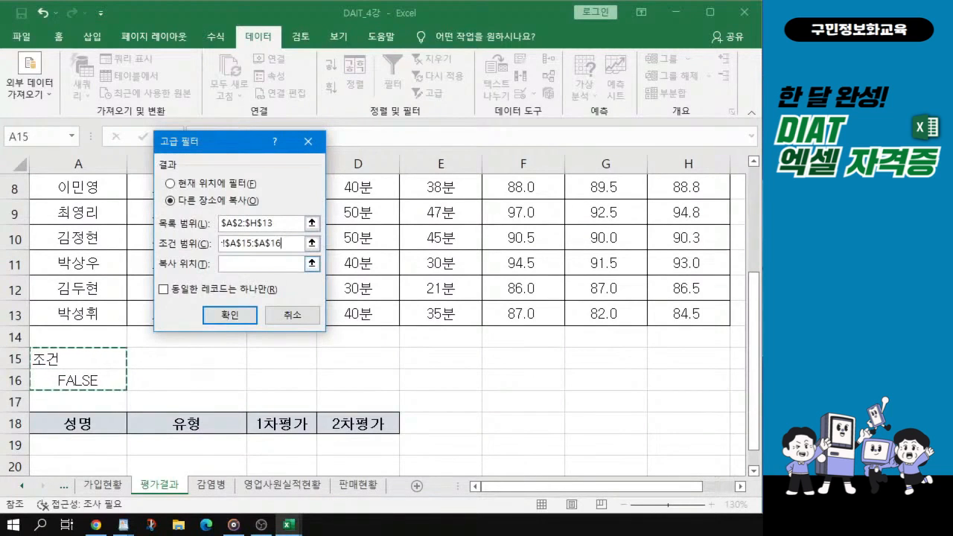
- Set the copy destination to the headers in A18:D18 and run the Advanced Filter
{"action": "key", "text": "Tab"}
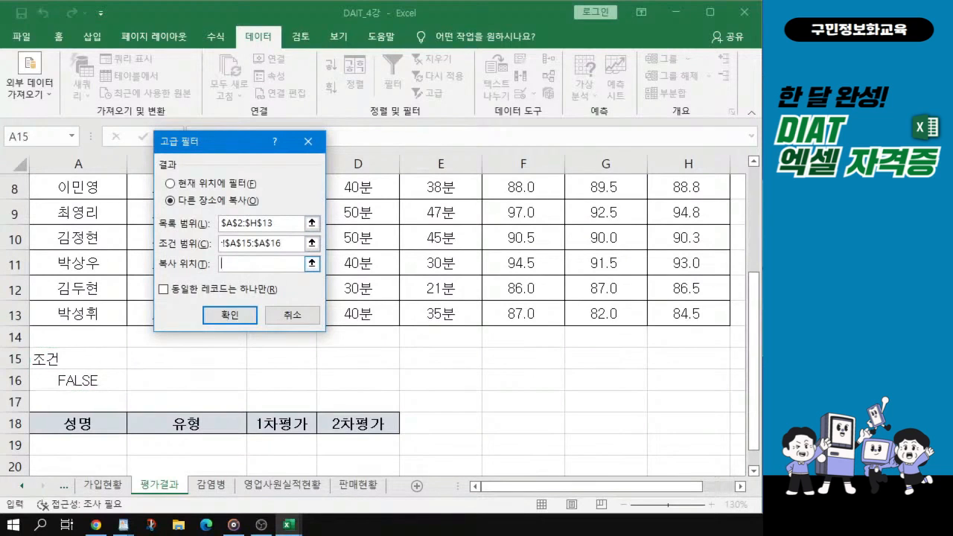
{"action": "left_click_drag", "start_coordinate": [80, 424], "coordinate": [396, 423]}
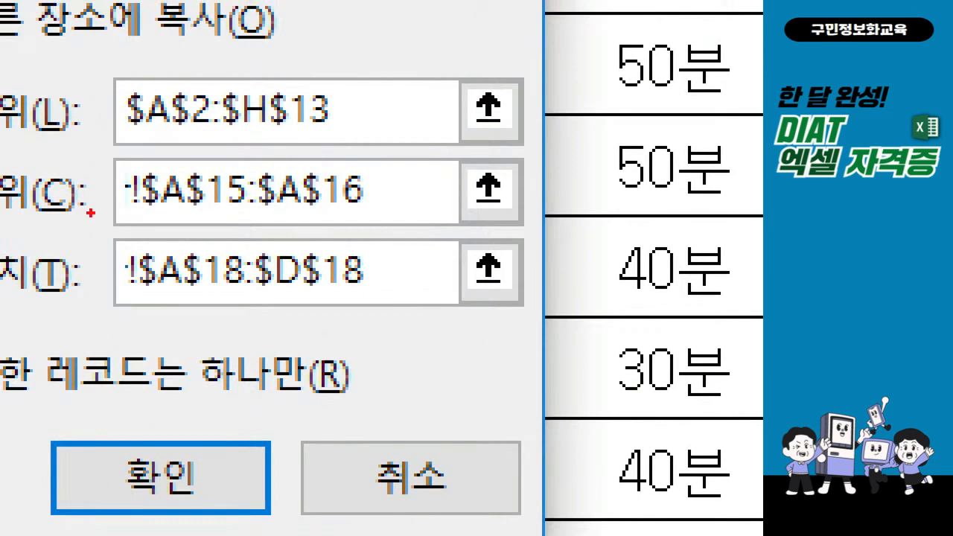
{"action": "mouse_move", "coordinate": [100, 154]}
{"action": "left_mouse_down"}
{"action": "mouse_move", "coordinate": [123, 186]}
{"action": "mouse_move", "coordinate": [389, 226]}
{"action": "left_mouse_up"}
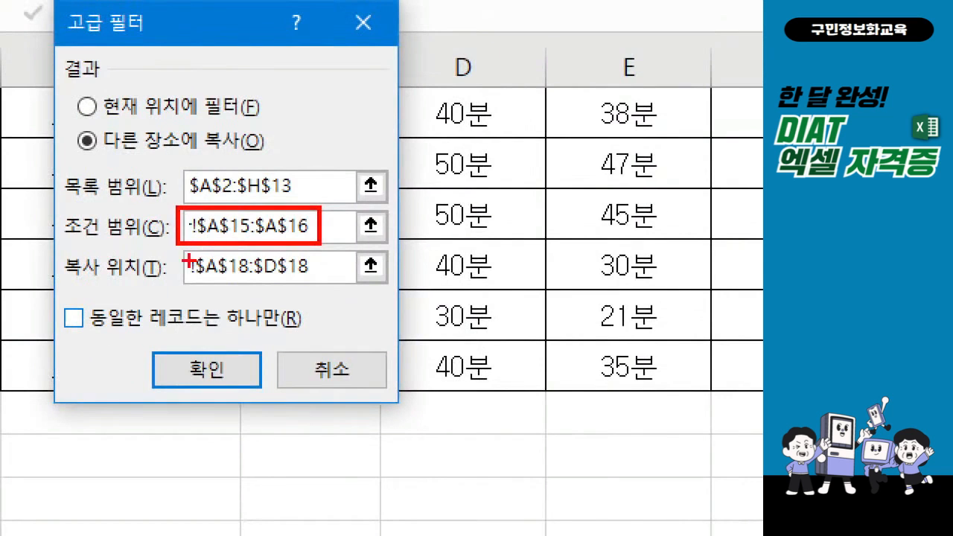
{"action": "mouse_move", "coordinate": [176, 250]}
{"action": "left_mouse_down"}
{"action": "mouse_move", "coordinate": [195, 274]}
{"action": "mouse_move", "coordinate": [337, 292]}
{"action": "left_mouse_up"}
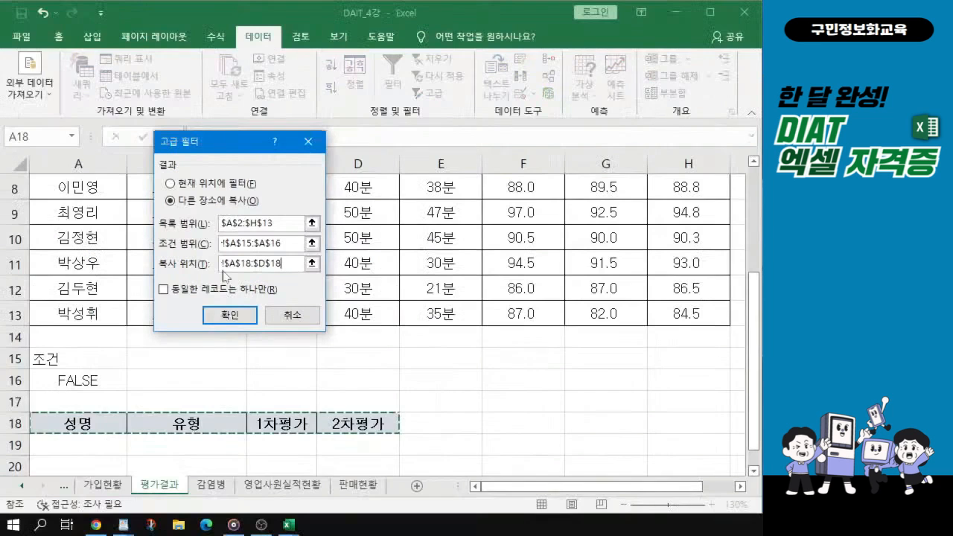
{"action": "left_click", "coordinate": [195, 382]}
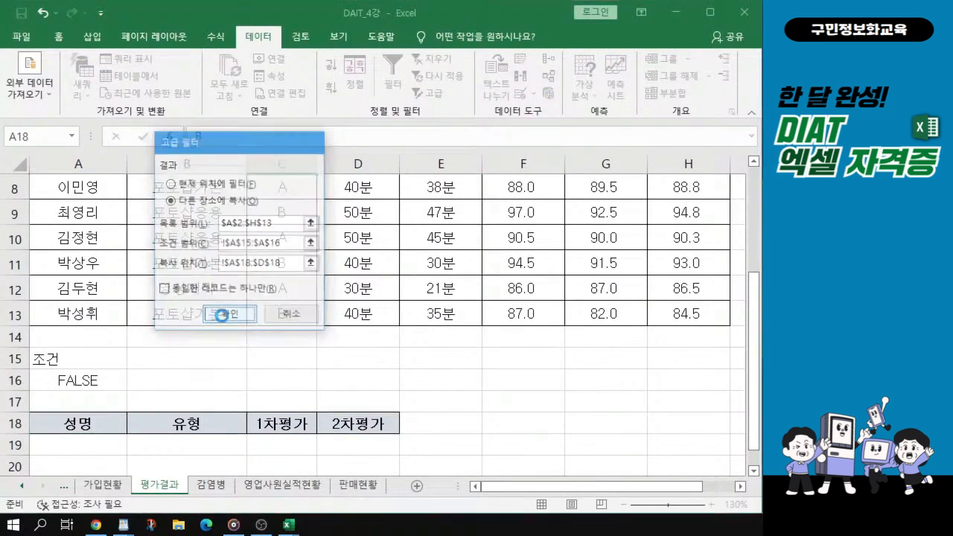
{"action": "scroll", "coordinate": [283, 372], "scroll_direction": "down", "scroll_amount": 1}
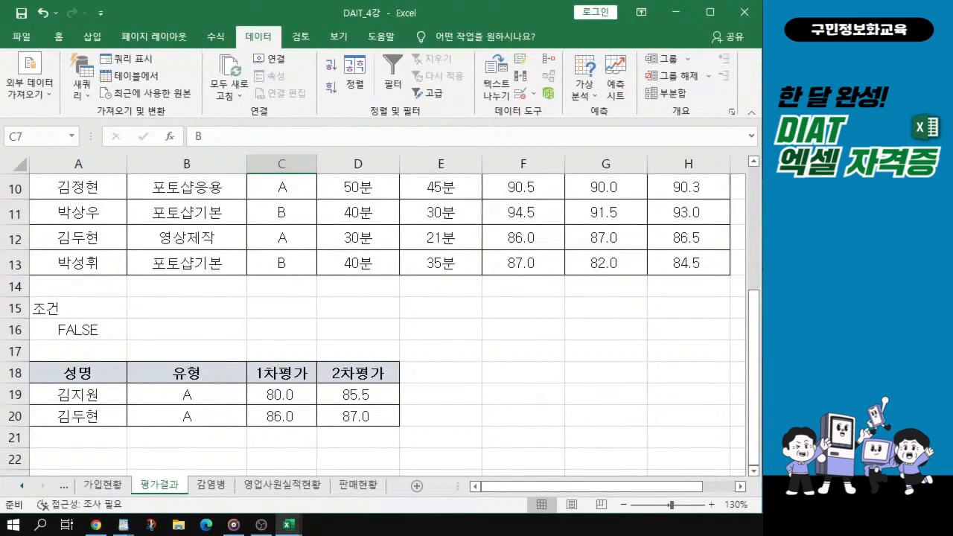
- Switch to the 부분합과 시나리오 완성 workbook and examine the 1차평가 점수 증가 and 감소 scenarios and their changing cells
{"action": "key", "text": "alt+Tab"}
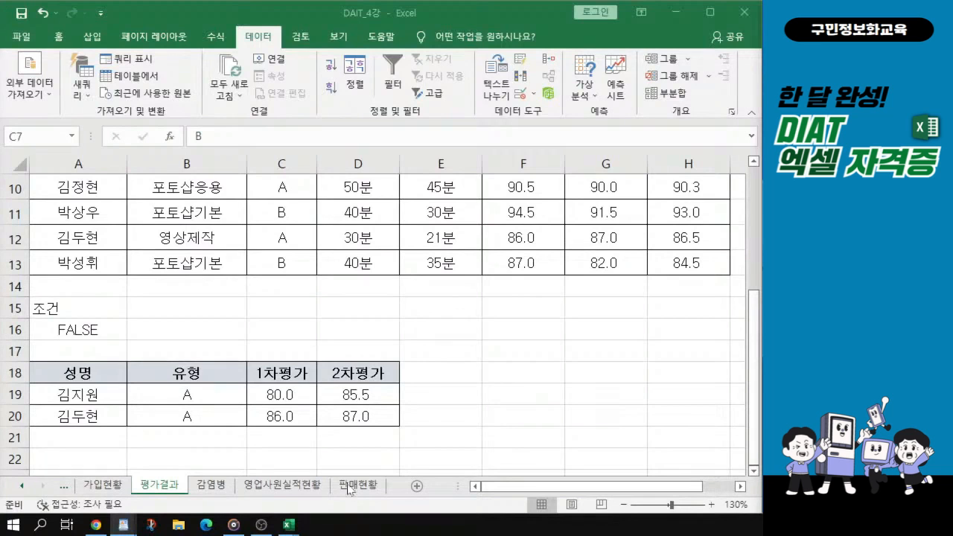
{"action": "left_click_drag", "start_coordinate": [149, 512], "coordinate": [461, 35]}
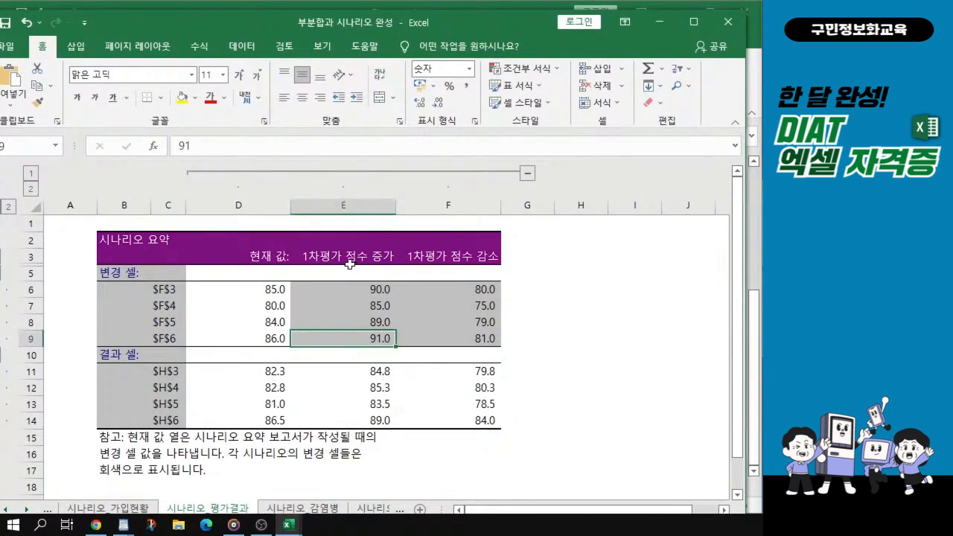
{"action": "left_click_drag", "start_coordinate": [355, 259], "coordinate": [358, 340]}
{"action": "scroll", "coordinate": [363, 320], "scroll_direction": "up", "scroll_amount": 1}
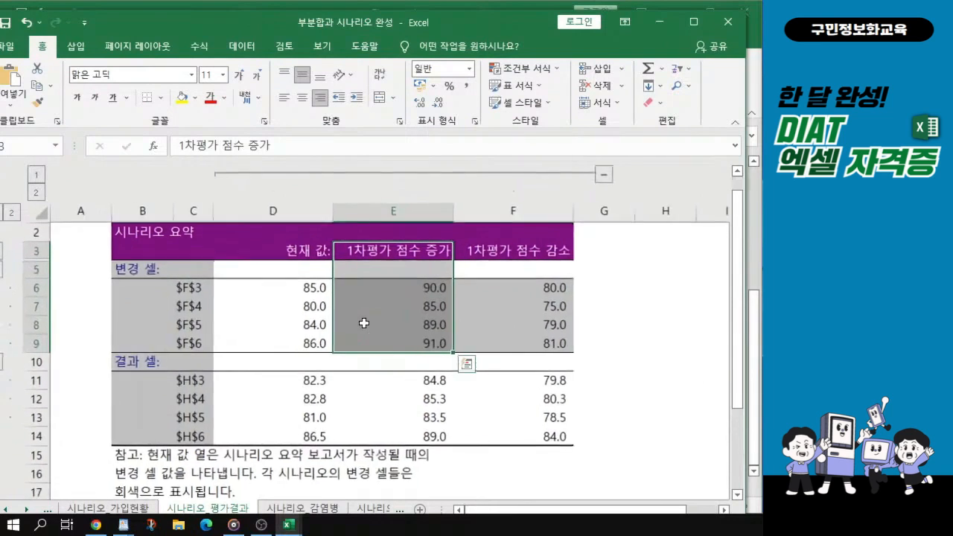
{"action": "left_click_drag", "start_coordinate": [518, 244], "coordinate": [524, 347]}
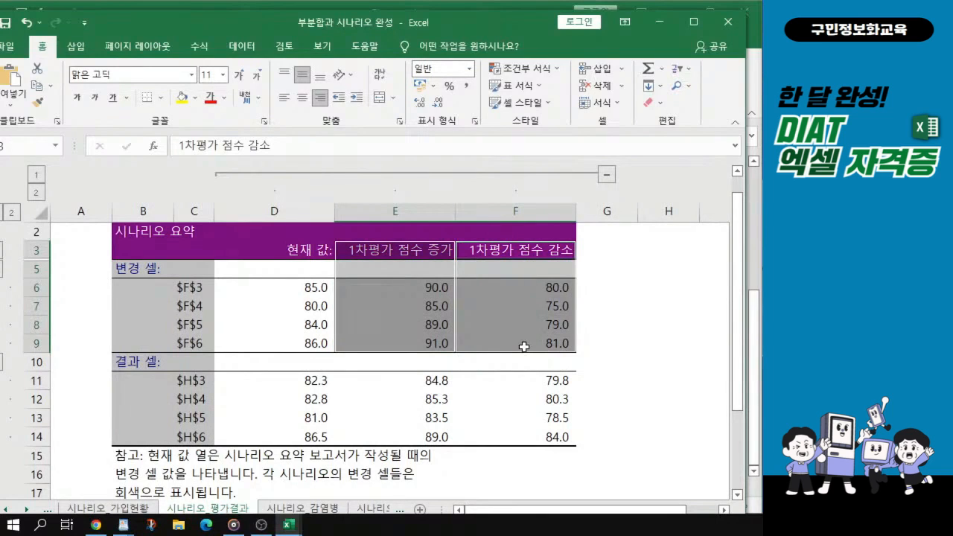
{"action": "key", "text": "alt+Tab"}
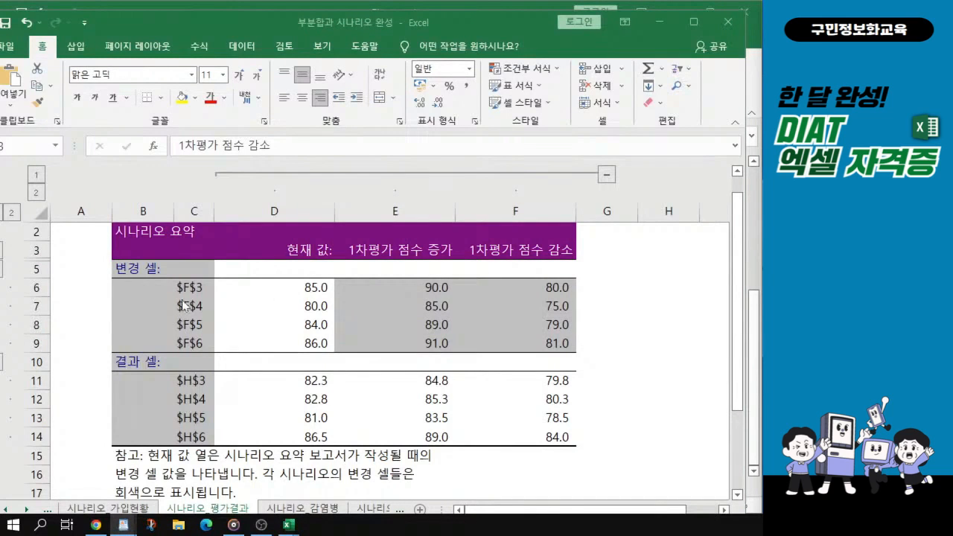
{"action": "key", "text": "alt+Tab"}
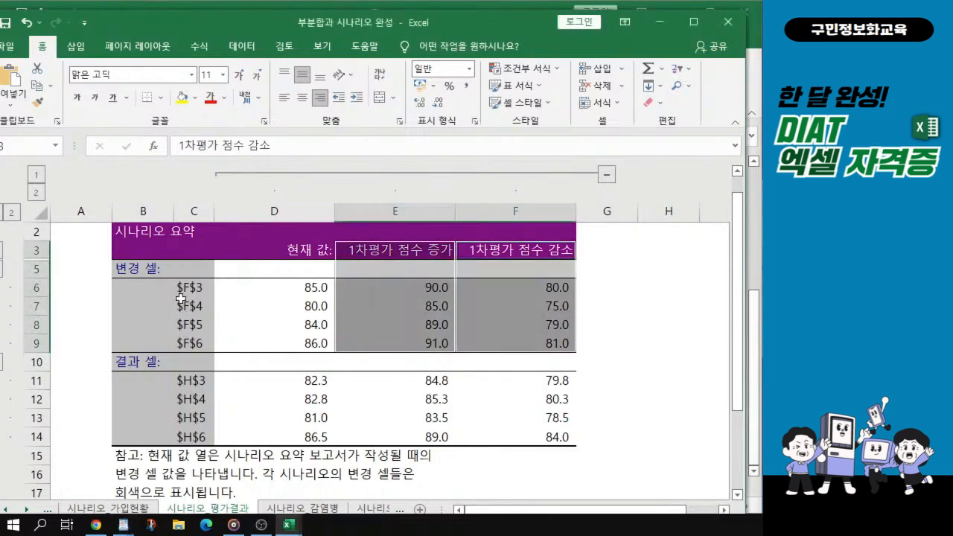
{"action": "left_click", "coordinate": [184, 288]}
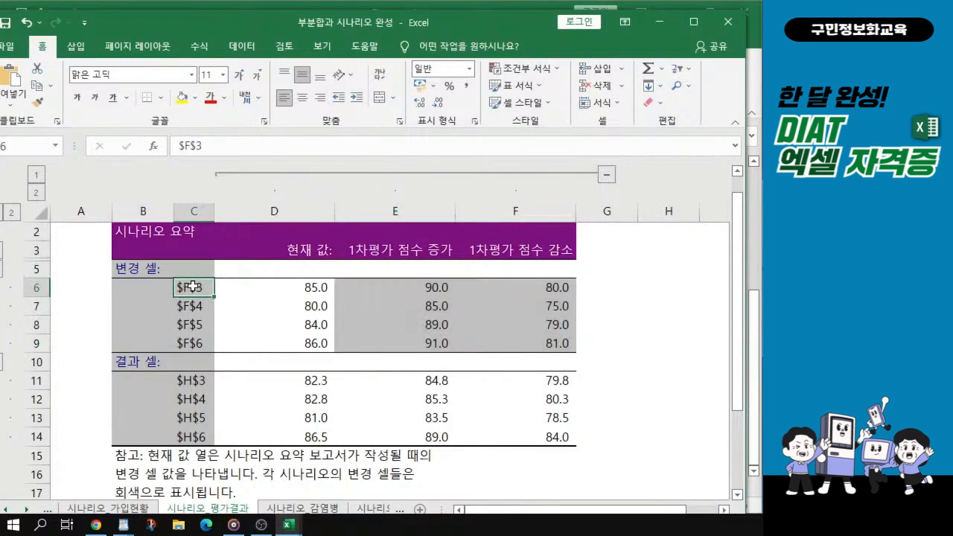
{"action": "left_click_drag", "start_coordinate": [192, 289], "coordinate": [203, 344]}
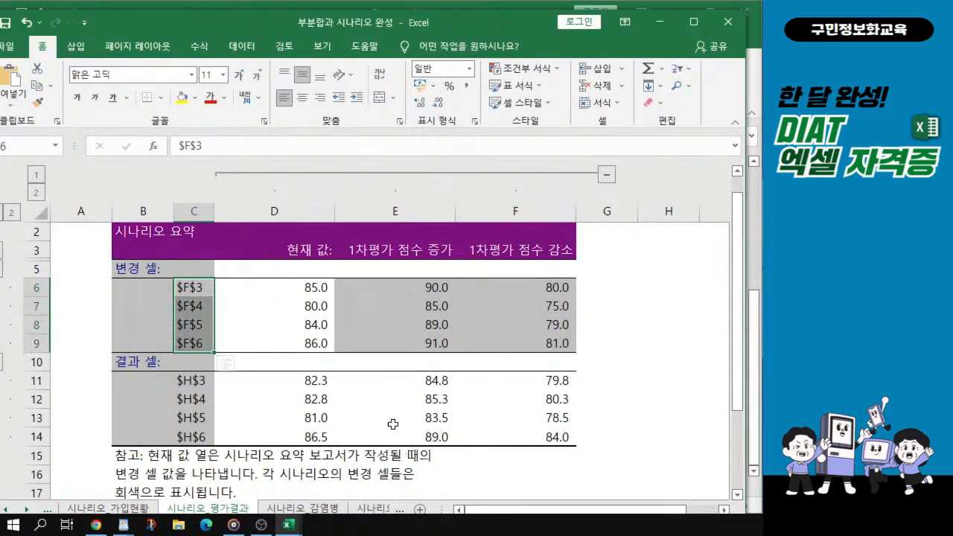
{"action": "left_click_drag", "start_coordinate": [416, 24], "coordinate": [0, 153]}
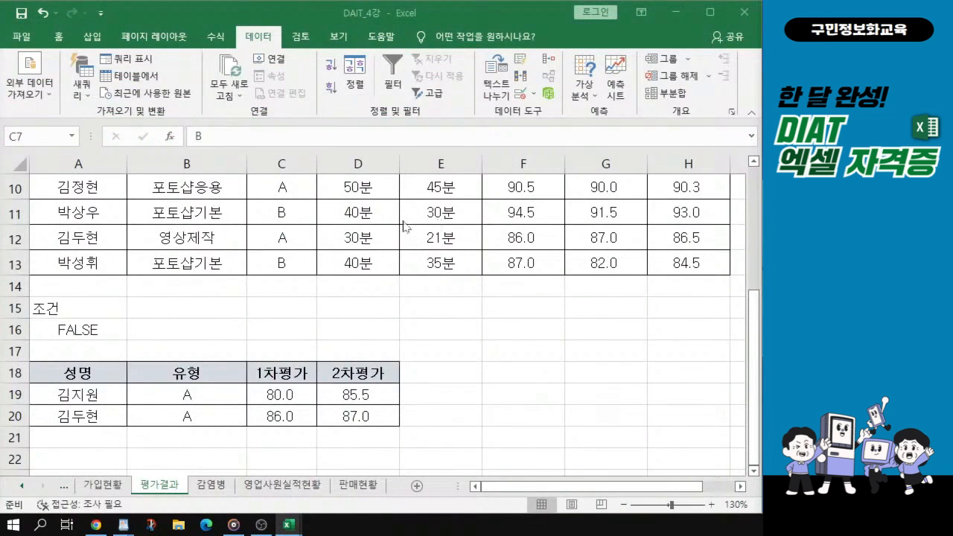
- Examine the 실습과목 and 1차평가 columns of the 평가결과 table to see where the 영상제작 rows are
{"action": "scroll", "coordinate": [284, 240], "scroll_direction": "up", "scroll_amount": 1}
{"action": "scroll", "coordinate": [283, 238], "scroll_direction": "up", "scroll_amount": 2}
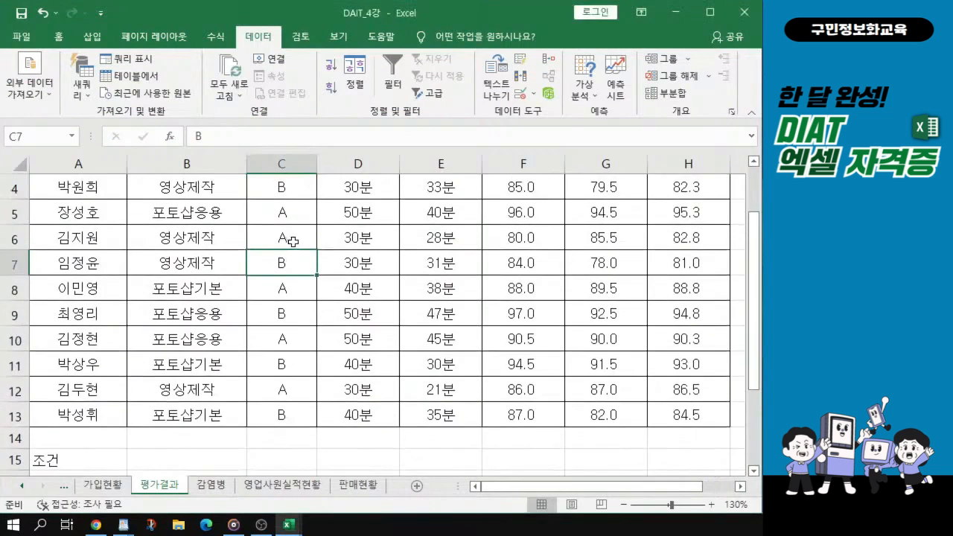
{"action": "key", "text": "ctrl"}
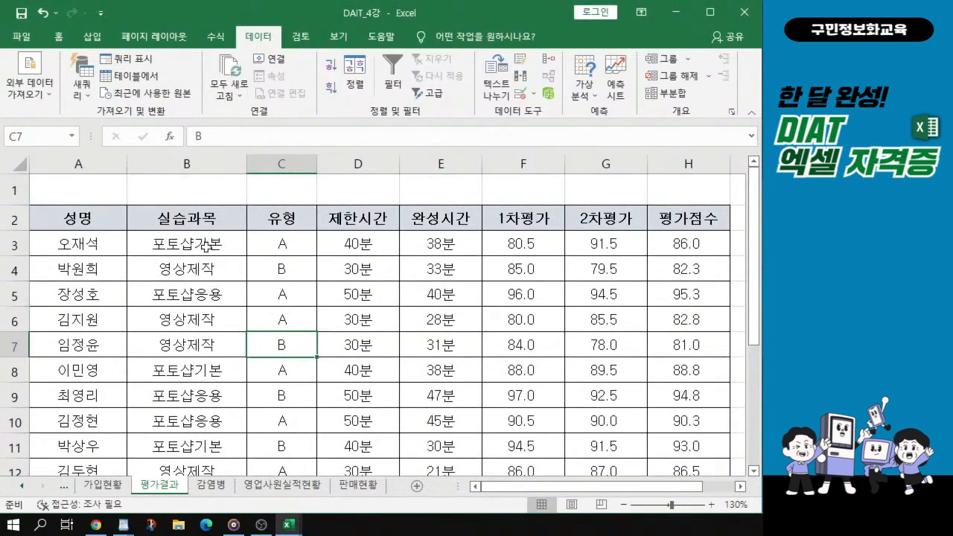
{"action": "key", "text": "ctrl"}
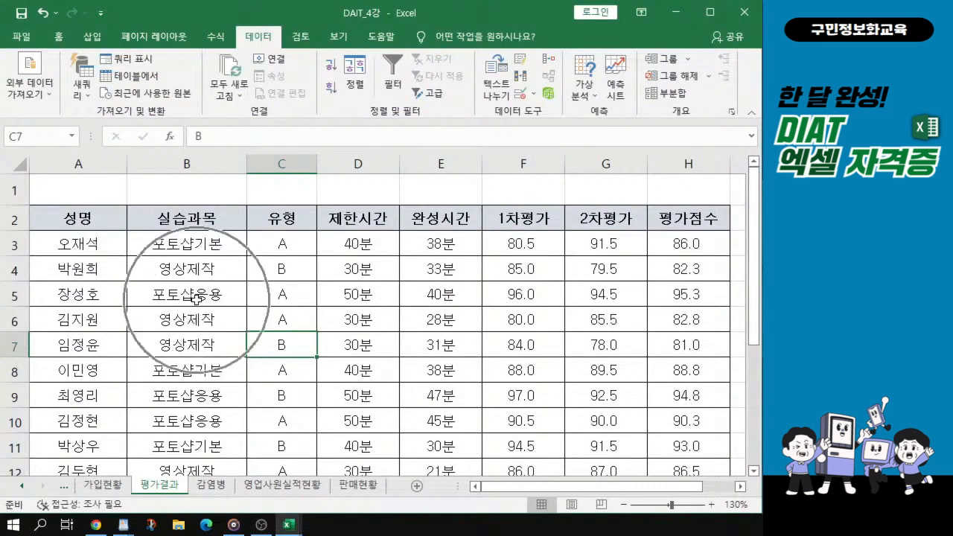
{"action": "left_click", "coordinate": [191, 267]}
{"action": "key", "text": "ctrl"}
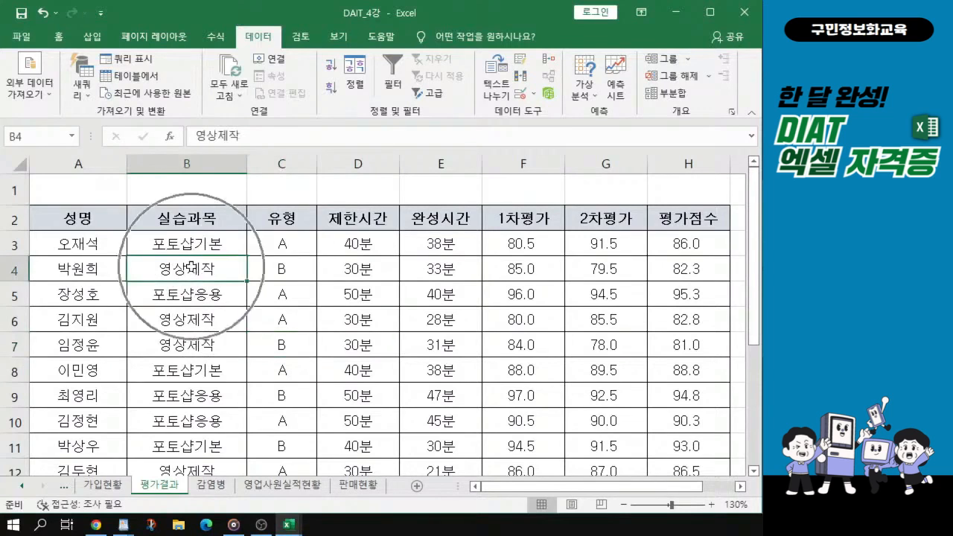
{"action": "key", "text": "ctrl"}
{"action": "key", "text": "ctrl"}
{"action": "key", "text": "ctrl"}
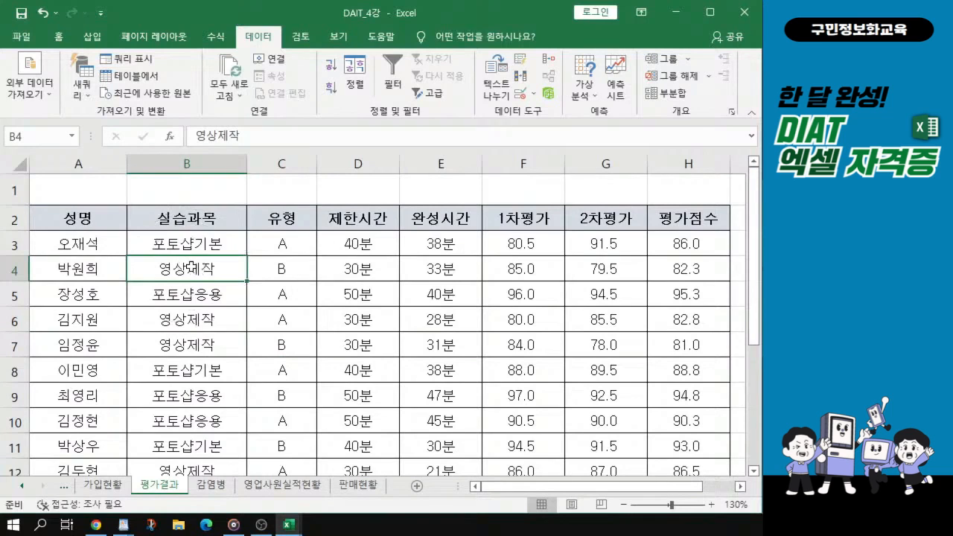
{"action": "left_click", "coordinate": [532, 247]}
{"action": "key", "text": "ctrl"}
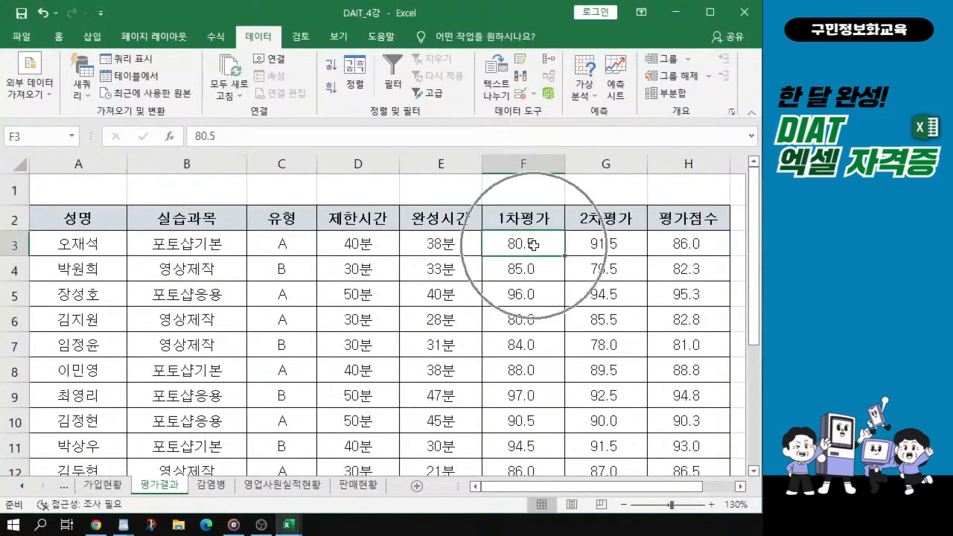
{"action": "left_click_drag", "start_coordinate": [532, 246], "coordinate": [548, 320]}
- Sort the 평가결과 table by 실습과목 in ascending order
{"action": "left_click", "coordinate": [211, 286]}
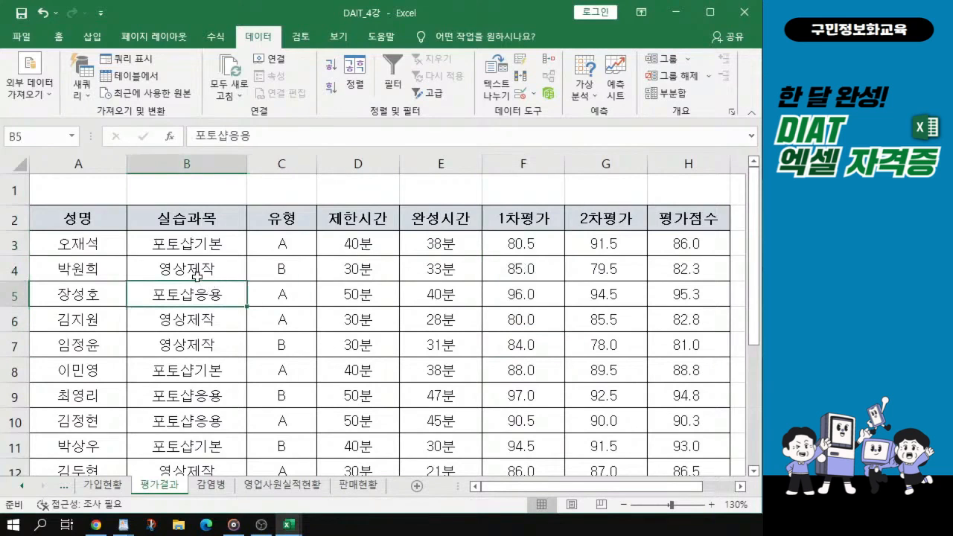
{"action": "key", "text": "ctrl"}
{"action": "key", "text": "ctrl"}
{"action": "key", "text": "ctrl"}
{"action": "key", "text": "ctrl"}
{"action": "key", "text": "ctrl"}
{"action": "key", "text": "ctrl"}
{"action": "key", "text": "ctrl"}
{"action": "left_click", "coordinate": [329, 130]}
{"action": "left_click_drag", "start_coordinate": [184, 244], "coordinate": [653, 324]}
{"action": "left_click", "coordinate": [176, 304]}
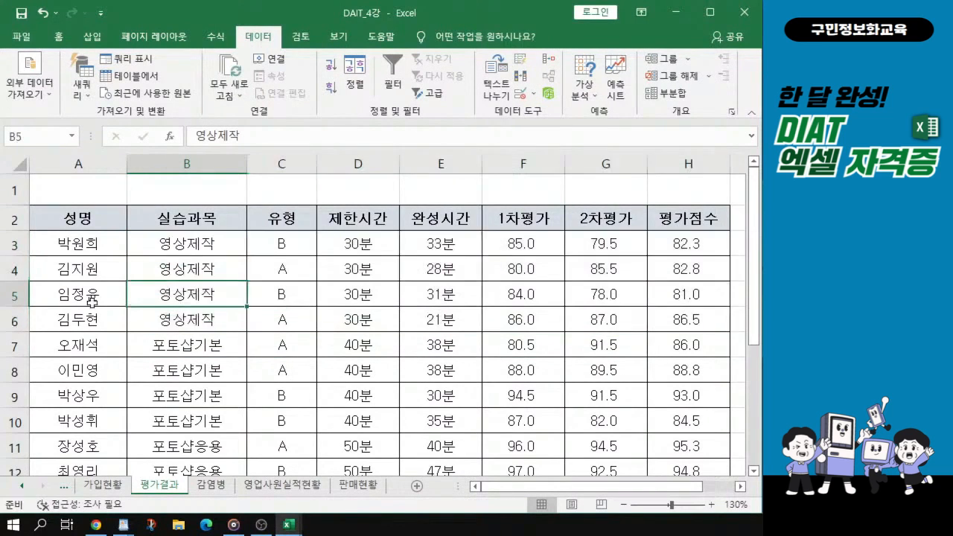
{"action": "key", "text": "alt+Tab"}
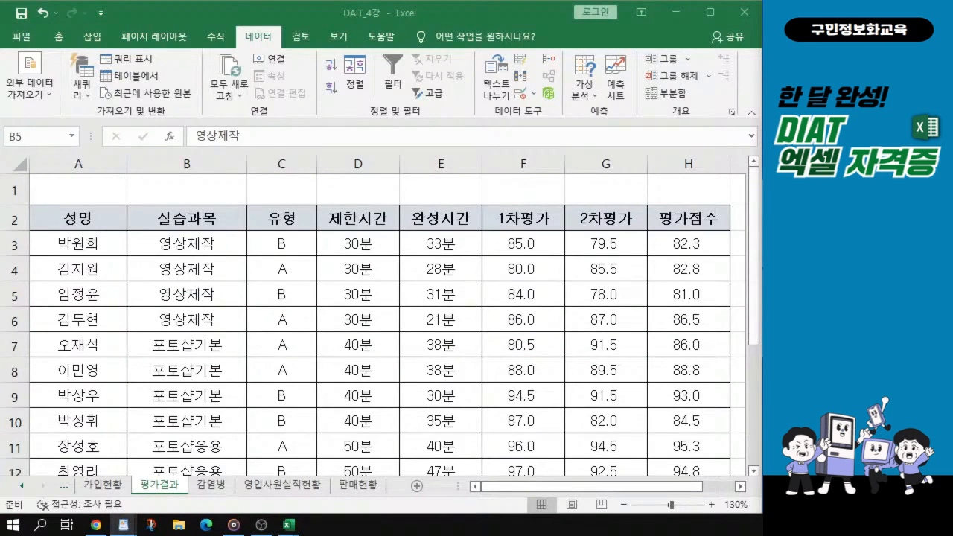
{"action": "key", "text": "alt+Tab"}
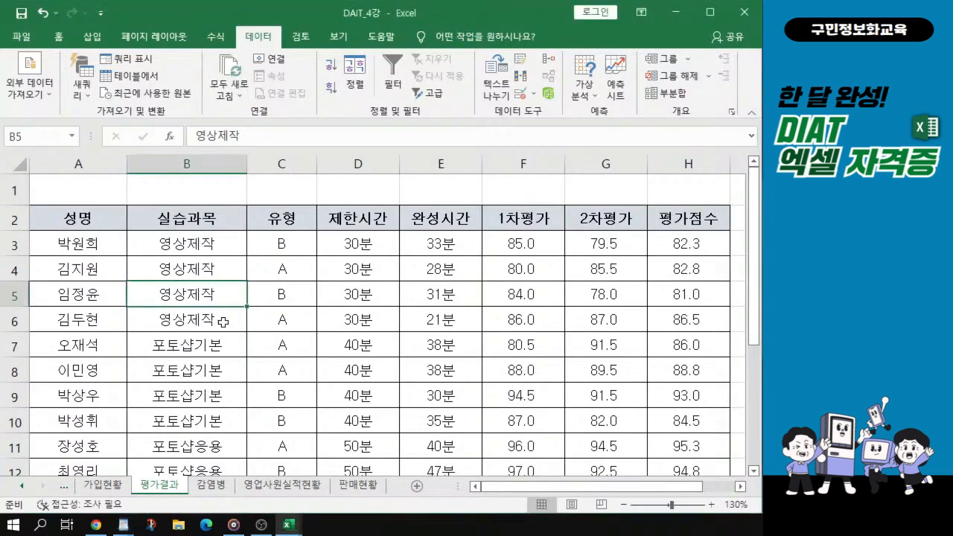
{"action": "left_click", "coordinate": [215, 306]}
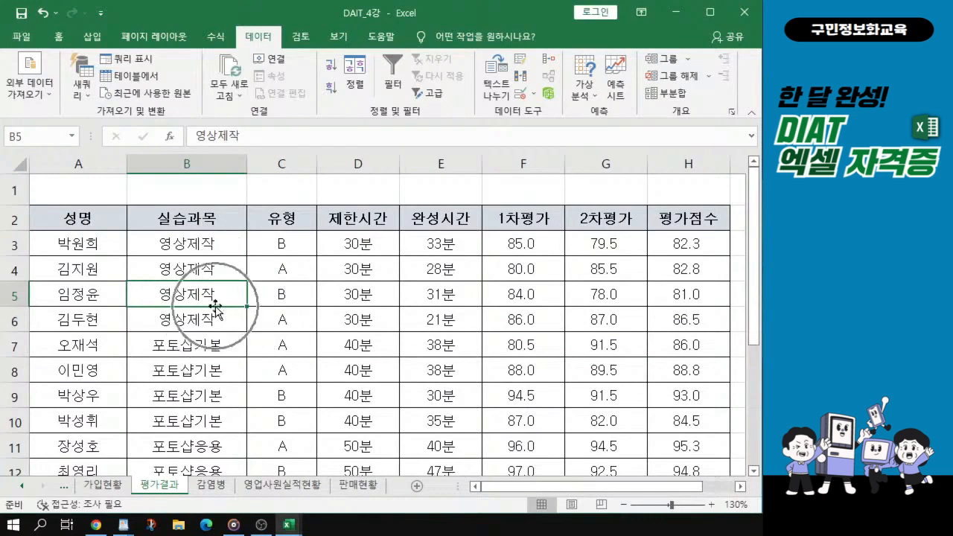
- Start a new scenario in Scenario Manager and name it 1차평가 점수 증가
{"action": "left_click", "coordinate": [594, 99]}
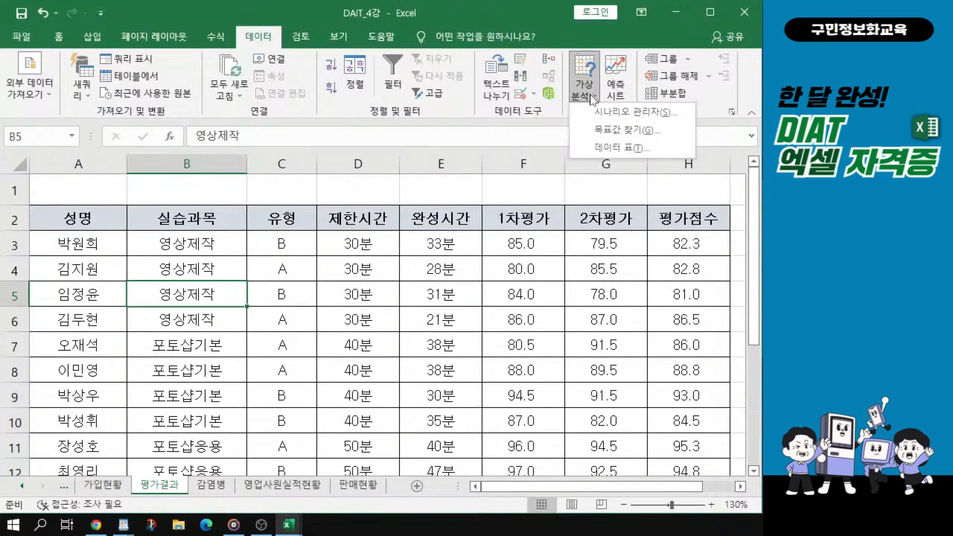
{"action": "left_click", "coordinate": [621, 121]}
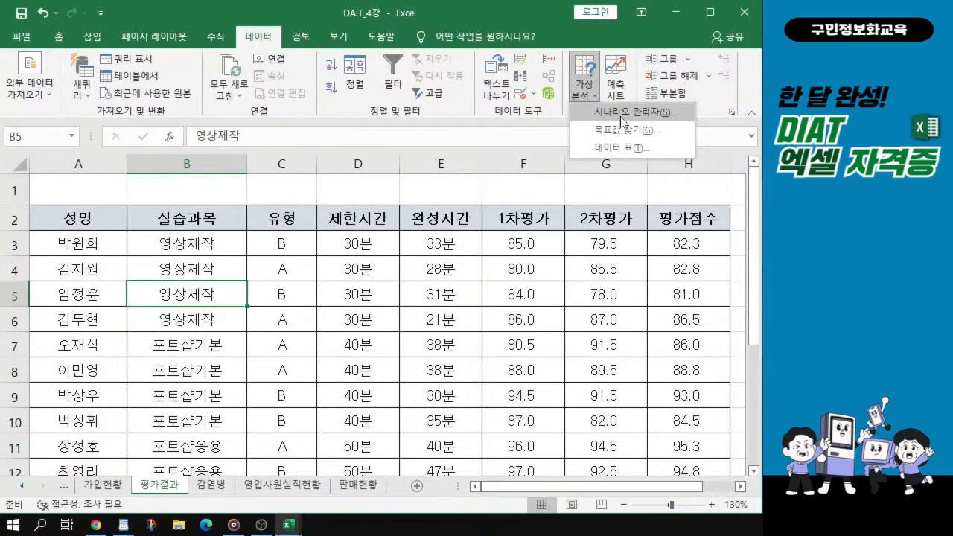
{"action": "left_click", "coordinate": [392, 133]}
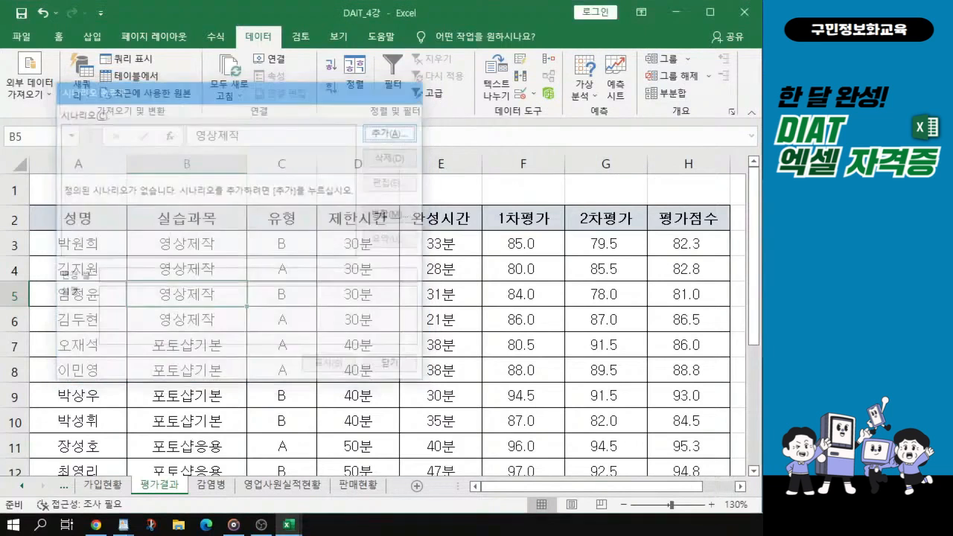
{"action": "left_click_drag", "start_coordinate": [192, 105], "coordinate": [291, 119]}
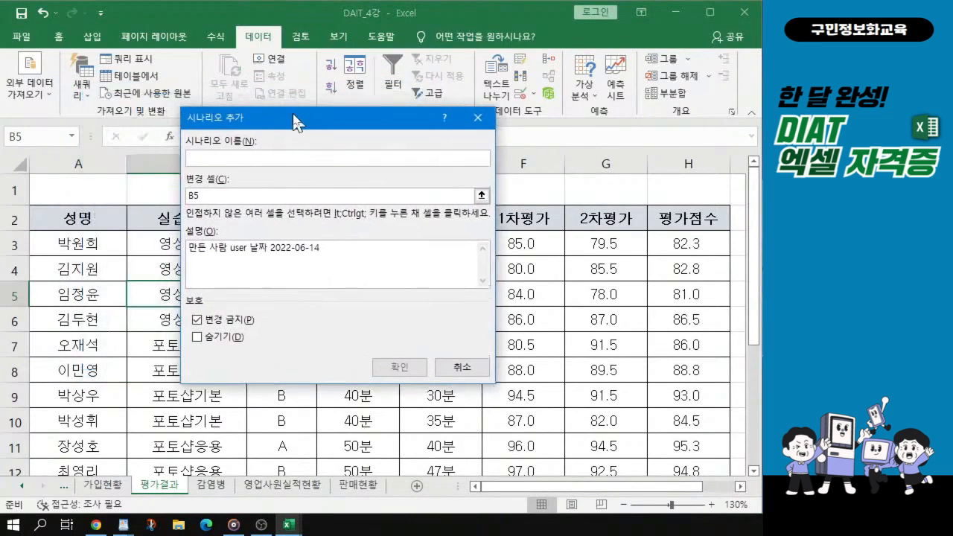
{"action": "type", "text": "1ㅊ"}
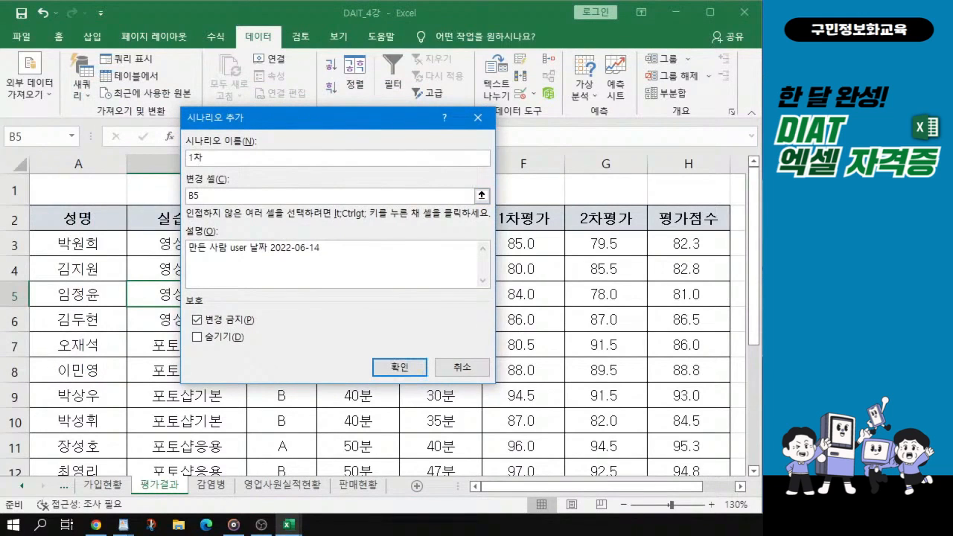
{"action": "type", "text": "평가 ㅈ"}
{"action": "type", "text": "수 증가"}
{"action": "key", "text": "Tab"}
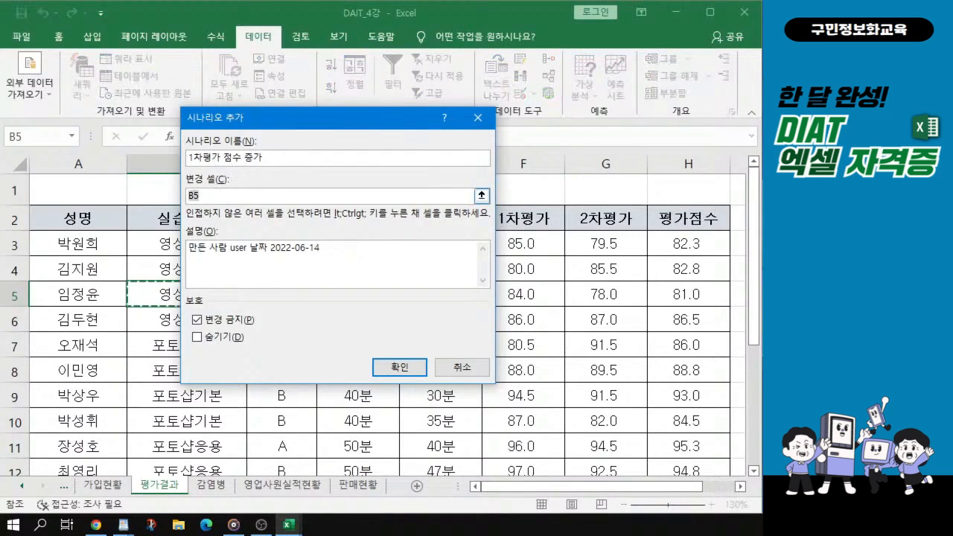
- Set the scenario's changing cells to the 영상제작 1차평가 scores in F3:F6 and accept the definition
{"action": "key", "text": "BackSpace"}
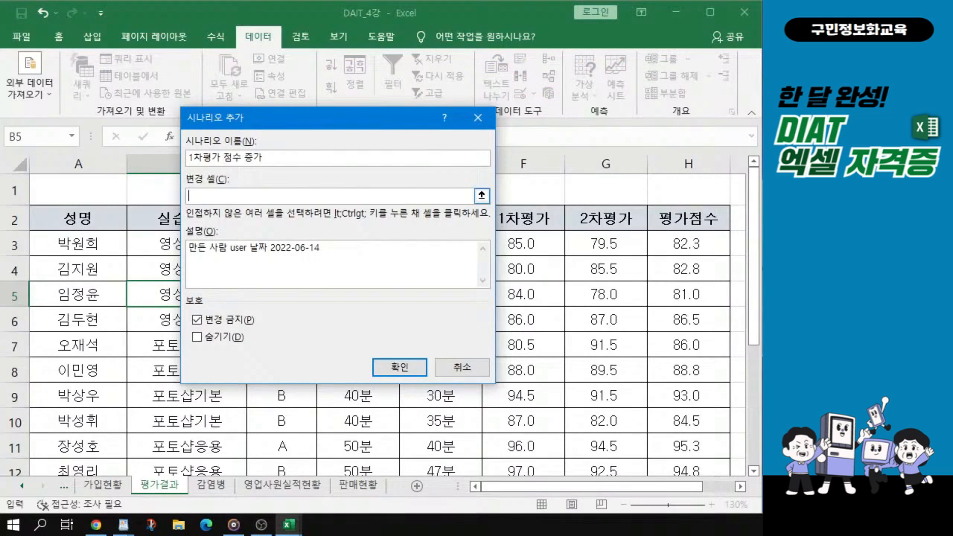
{"action": "left_click_drag", "start_coordinate": [392, 119], "coordinate": [313, 374]}
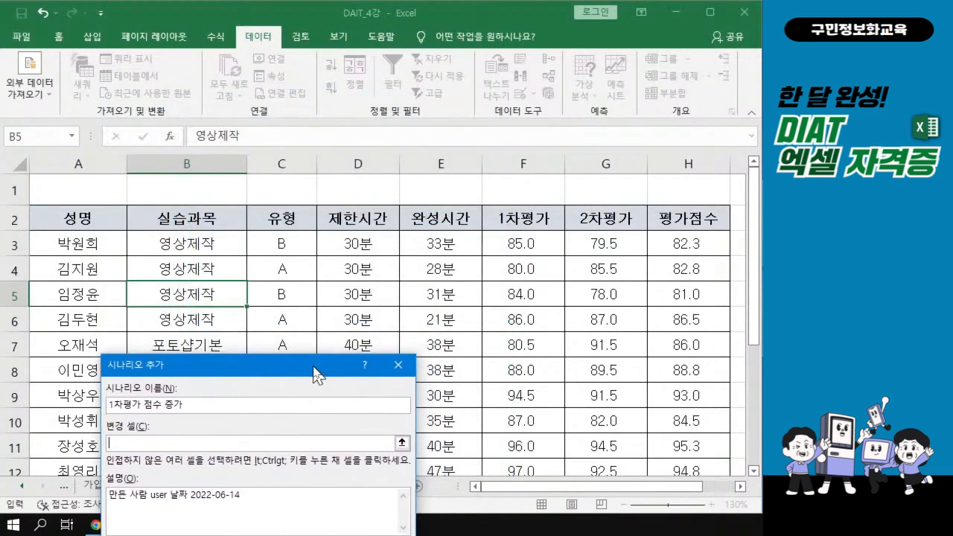
{"action": "left_click", "coordinate": [524, 242]}
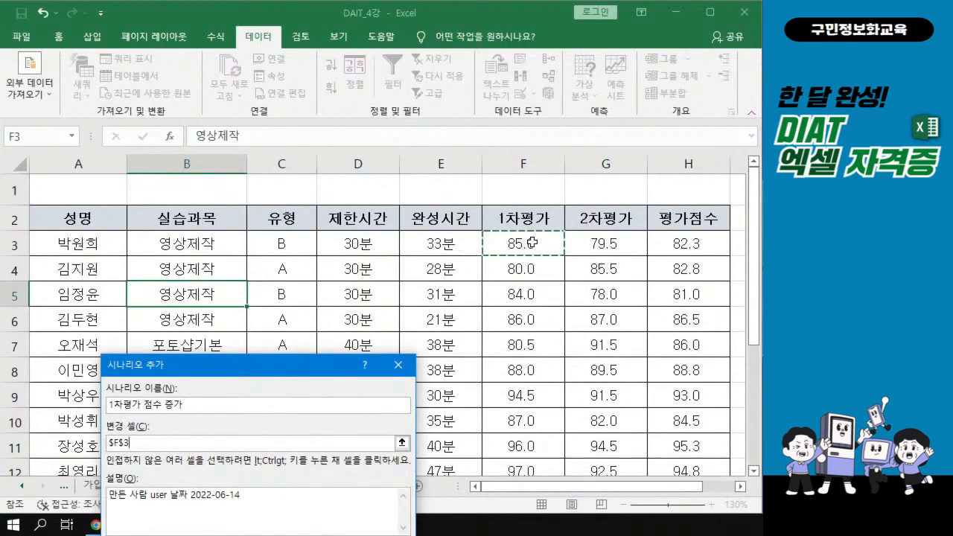
{"action": "left_click_drag", "start_coordinate": [536, 242], "coordinate": [537, 325]}
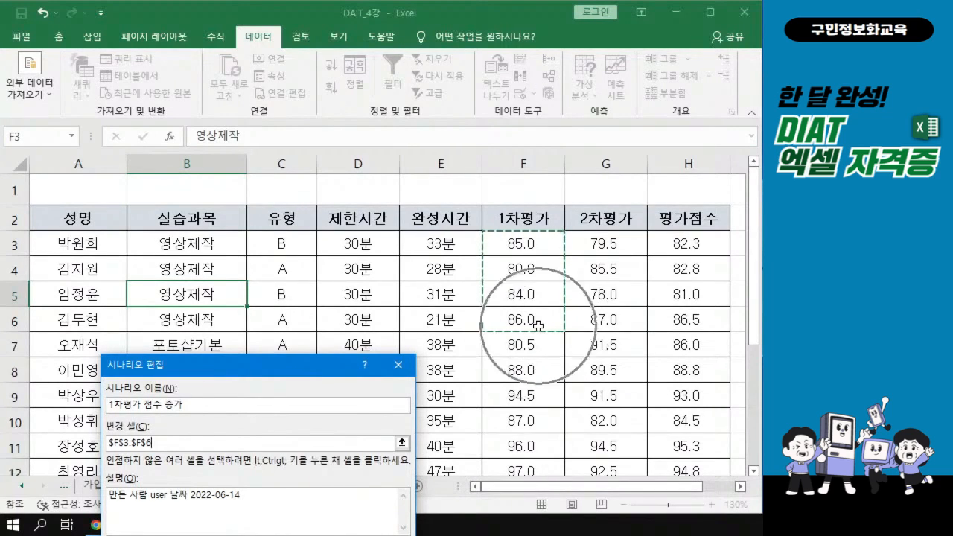
{"action": "left_click_drag", "start_coordinate": [243, 366], "coordinate": [260, 145]}
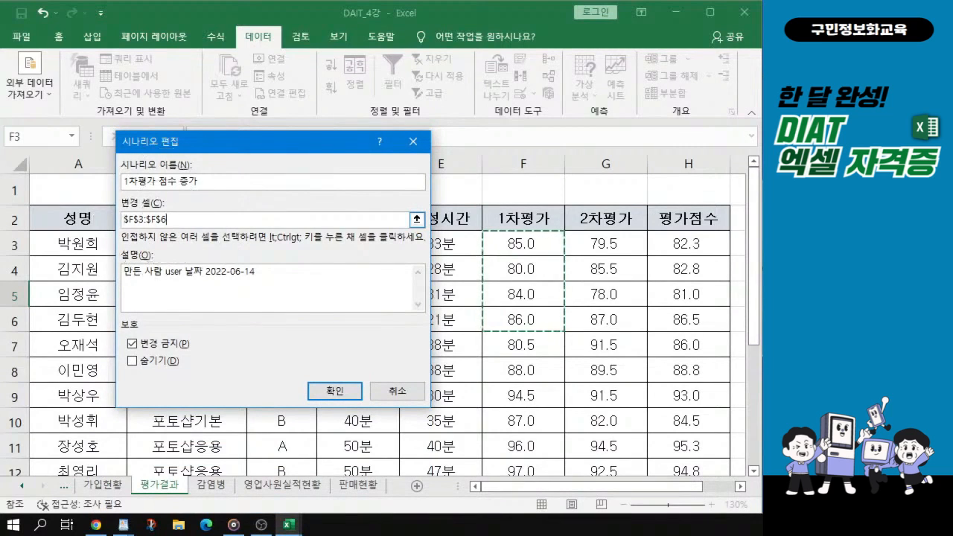
{"action": "left_click", "coordinate": [337, 392]}
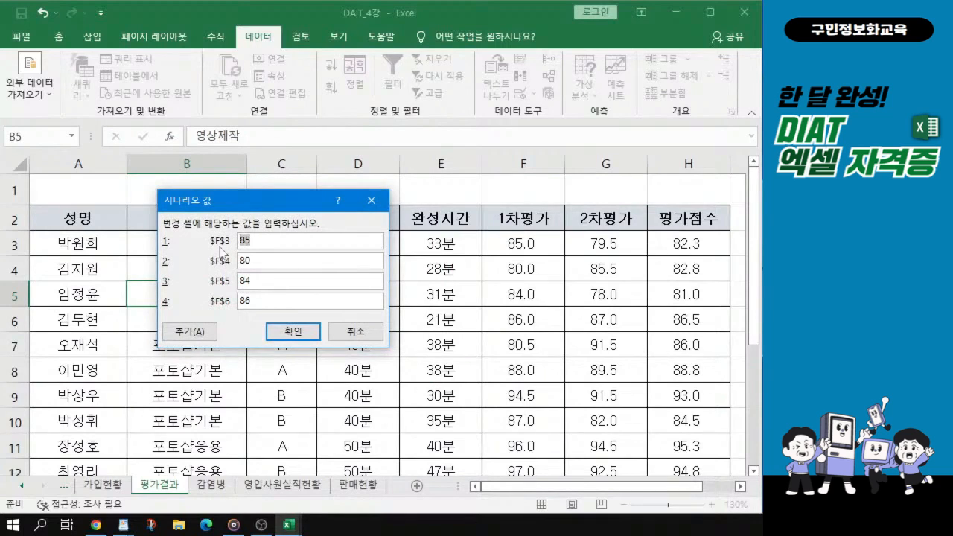
- Set the increase scenario's values to 90 for F3, 85 for F4, 89 for F5 and 91 for F6
{"action": "type", "text": "90"}
{"action": "key", "text": "Tab"}
{"action": "type", "text": "85"}
{"action": "key", "text": "Tab"}
{"action": "type", "text": "89"}
{"action": "key", "text": "Tab"}
{"action": "type", "text": "91"}
{"action": "key", "text": "alt+Tab"}
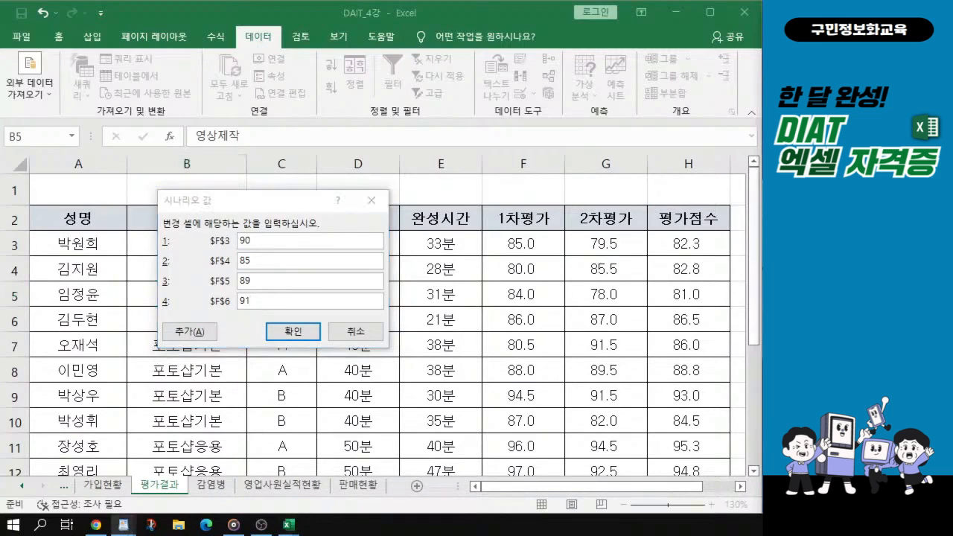
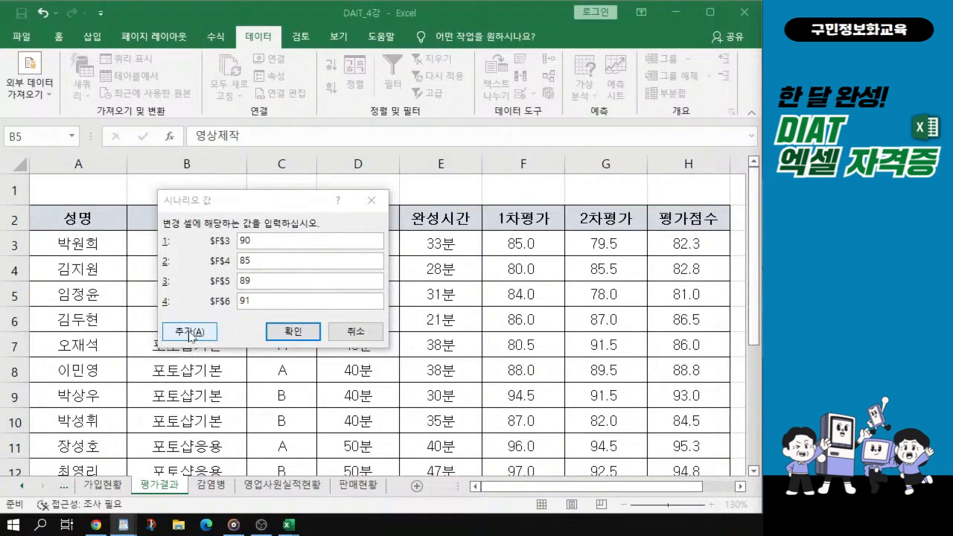
- Add a second scenario named 1차평가 점수 감소 with F3:F6 as its changing cells
{"action": "left_click", "coordinate": [191, 332]}
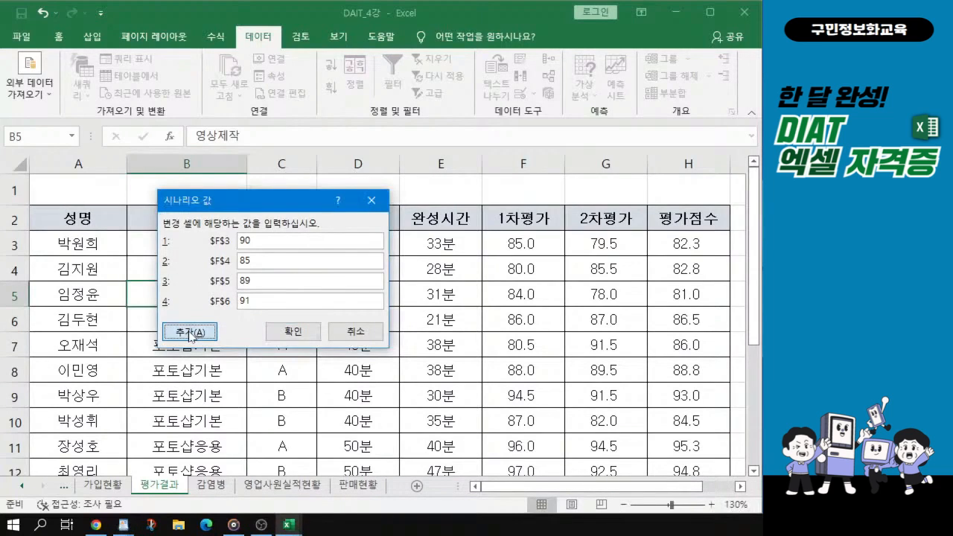
{"action": "left_click", "coordinate": [190, 332]}
{"action": "left_click_drag", "start_coordinate": [280, 142], "coordinate": [436, 155]}
{"action": "type", "text": "1"}
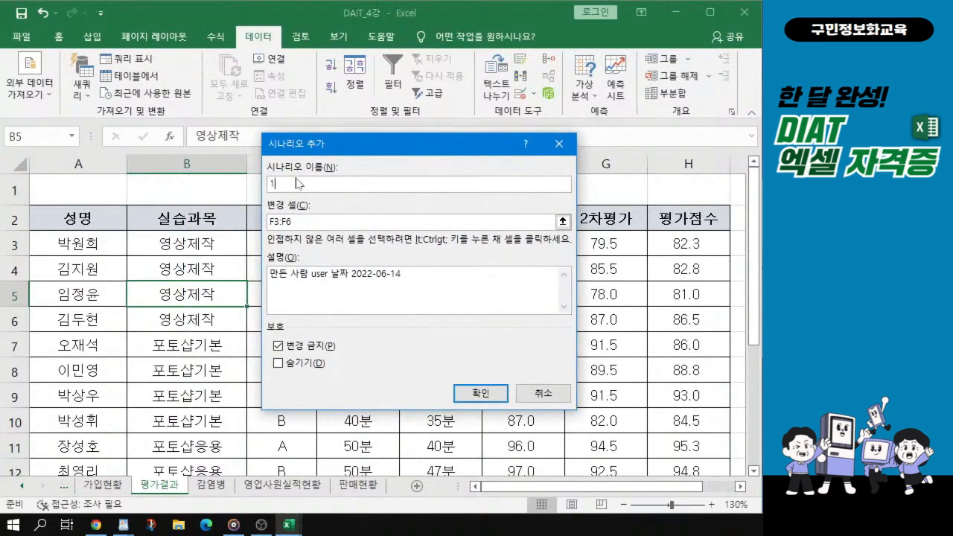
{"action": "type", "text": "차평가점수 감소"}
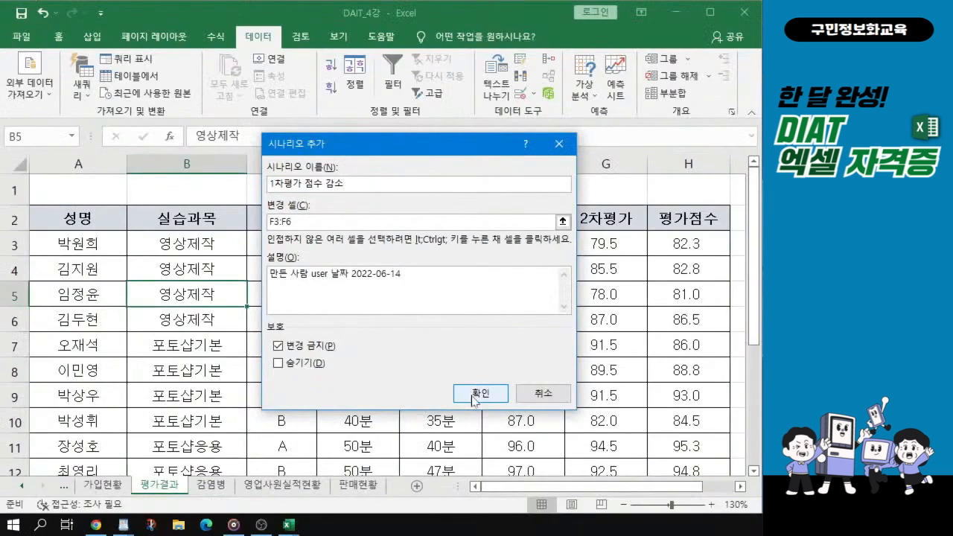
{"action": "left_click", "coordinate": [471, 396]}
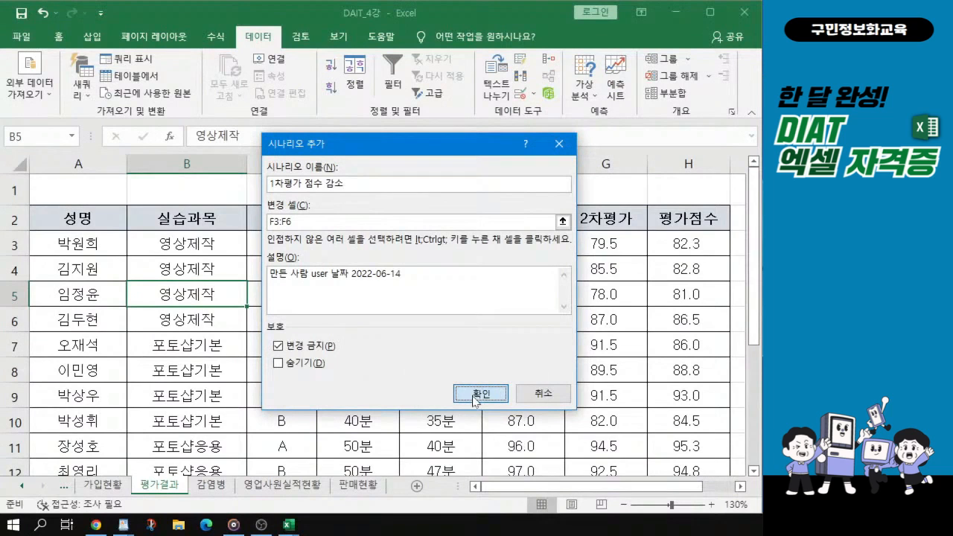
{"action": "left_click", "coordinate": [473, 396]}
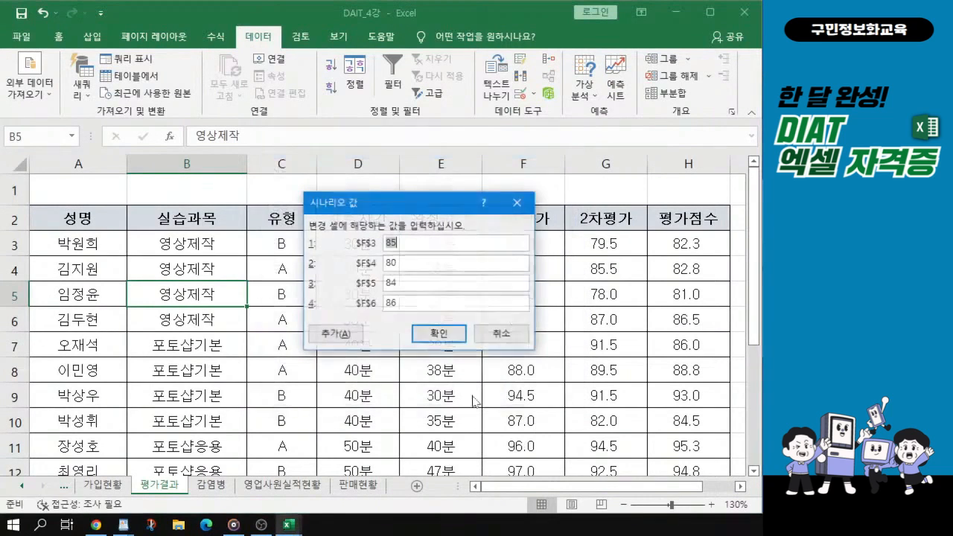
- Set the decrease scenario's values to 80 for F3, 75 for F4, 79 for F5 and 81 for F6, and confirm
{"action": "left_click_drag", "start_coordinate": [374, 202], "coordinate": [368, 186]}
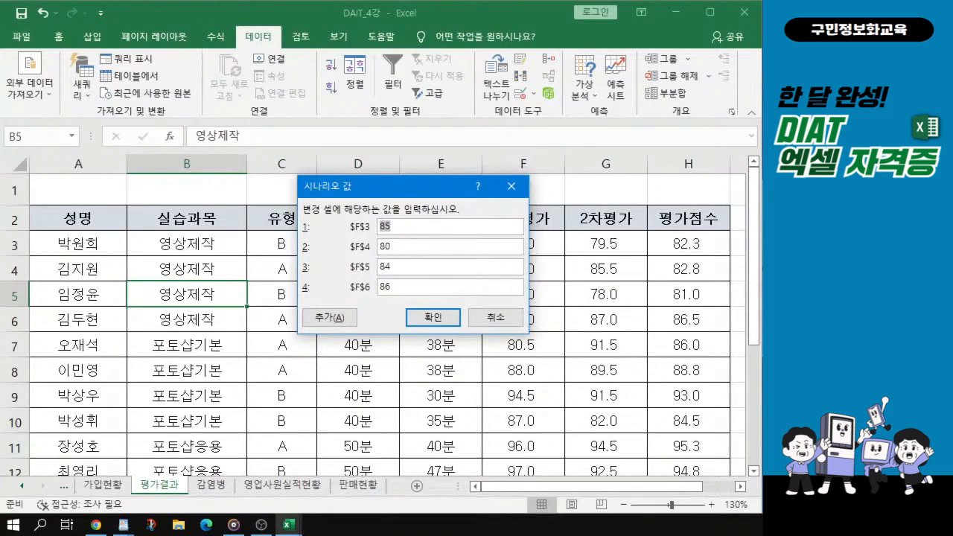
{"action": "type", "text": "80"}
{"action": "key", "text": "Tab"}
{"action": "type", "text": "75"}
{"action": "key", "text": "Tab"}
{"action": "type", "text": "79"}
{"action": "key", "text": "Tab"}
{"action": "type", "text": "81"}
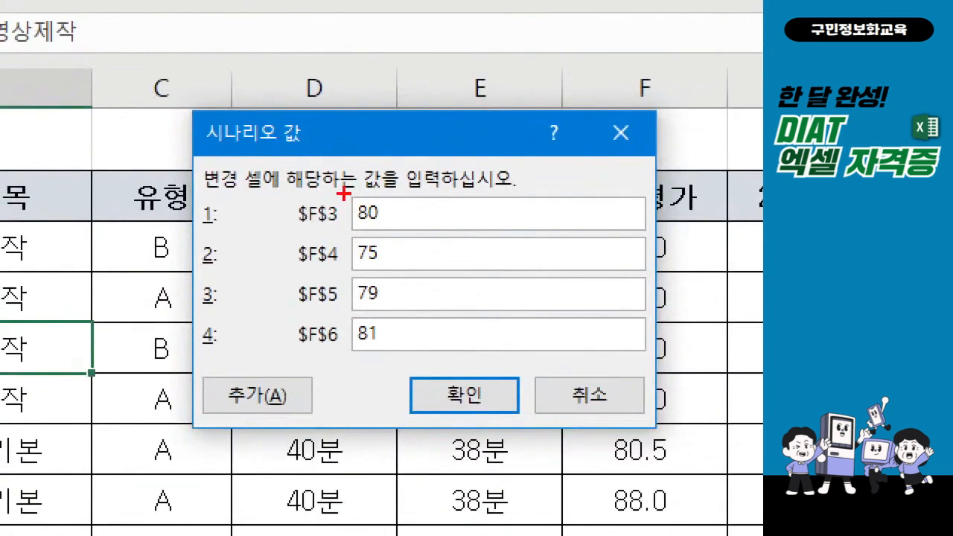
{"action": "left_click_drag", "start_coordinate": [277, 221], "coordinate": [409, 351]}
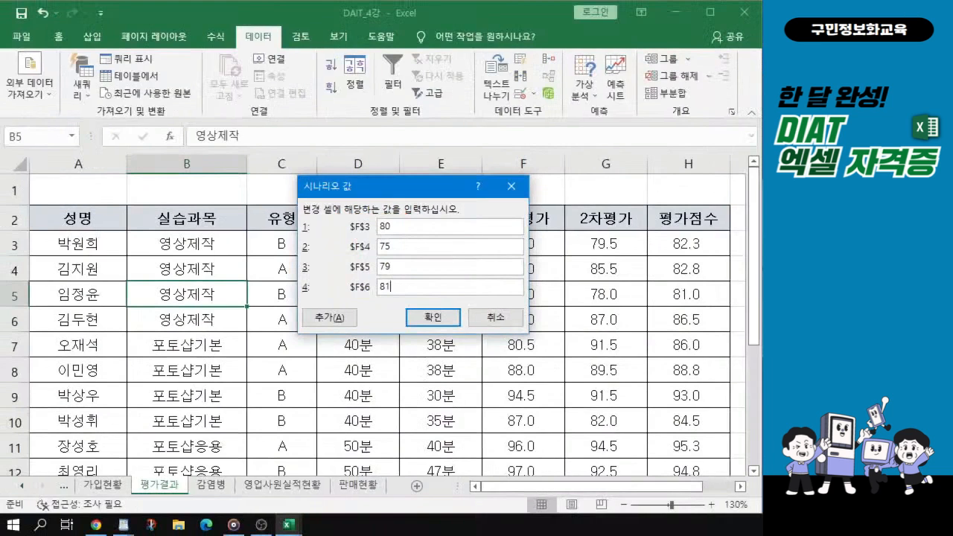
{"action": "left_click", "coordinate": [450, 320]}
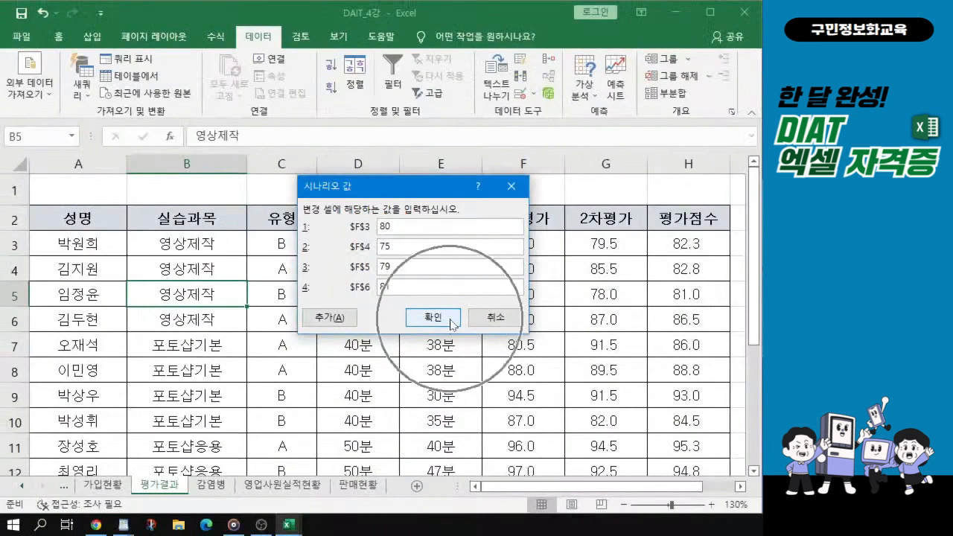
{"action": "left_click", "coordinate": [452, 322]}
{"action": "left_click", "coordinate": [451, 322]}
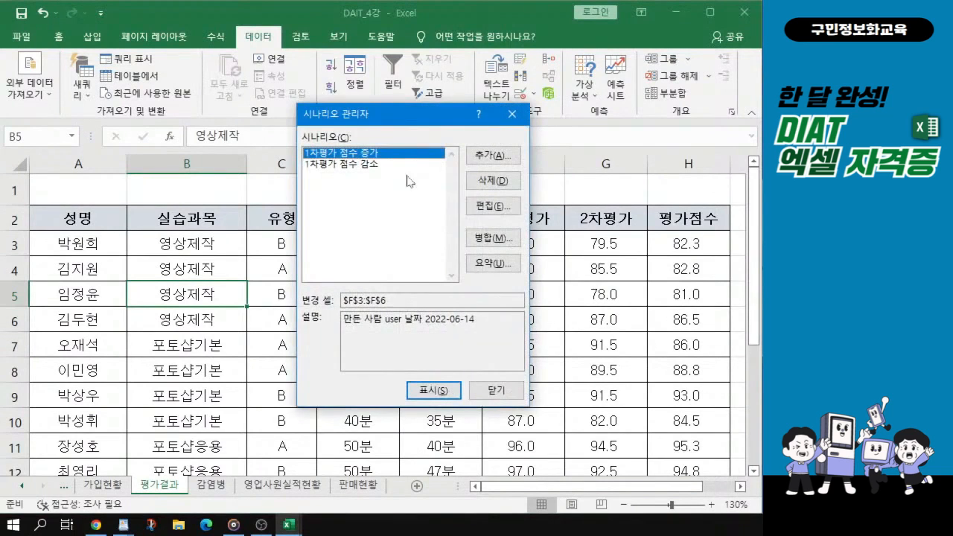
- Generate a scenario summary report with the 평가점수 cells H3:H6 as result cells
{"action": "left_click_drag", "start_coordinate": [404, 110], "coordinate": [297, 98]}
{"action": "left_click", "coordinate": [386, 254]}
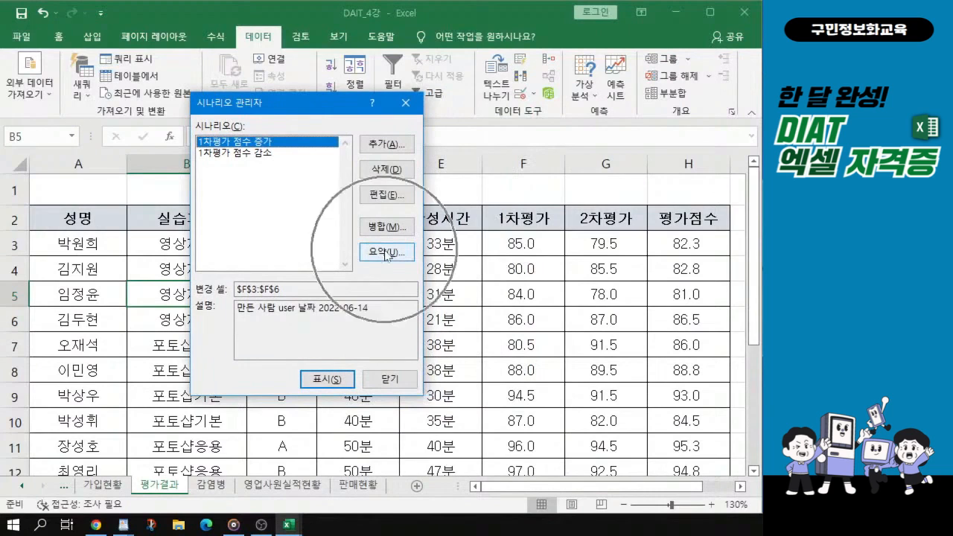
{"action": "key", "text": "ctrl"}
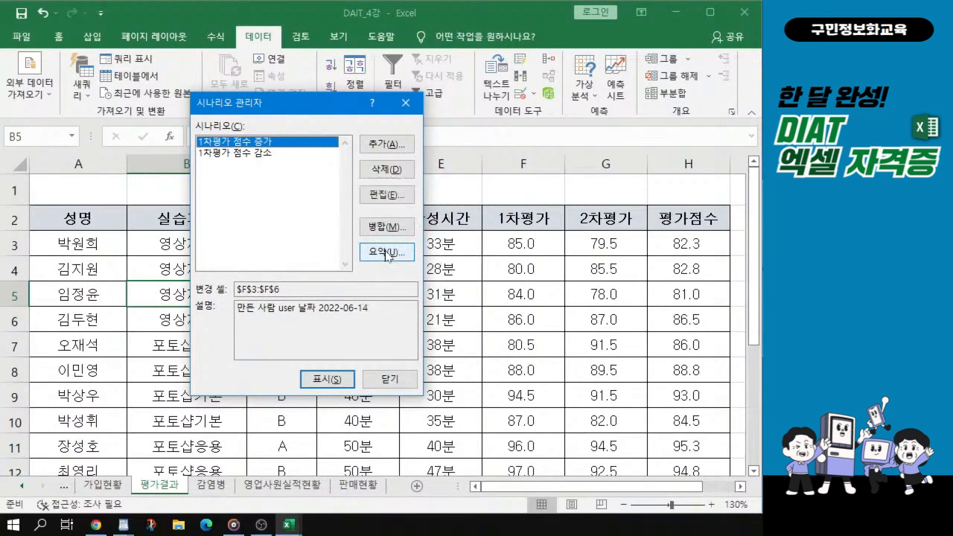
{"action": "left_click", "coordinate": [385, 253]}
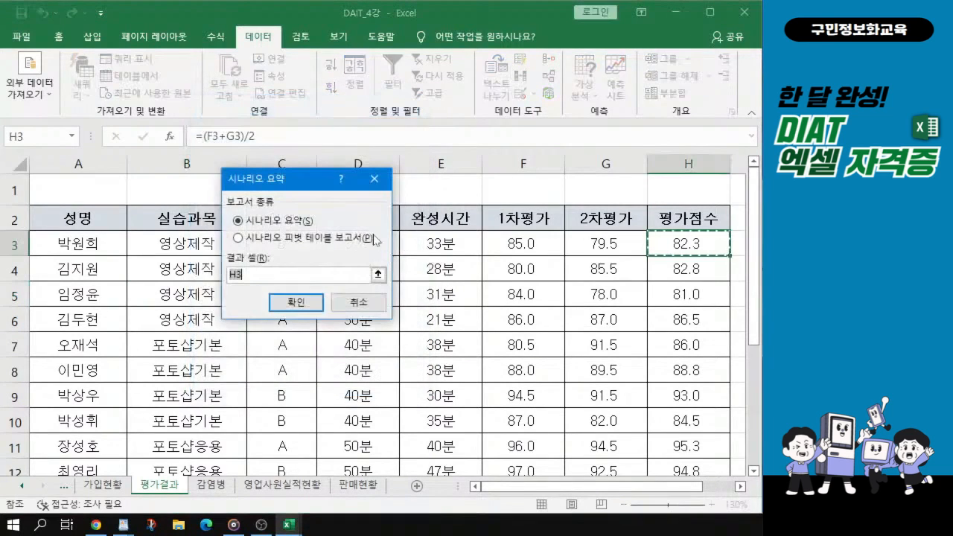
{"action": "left_click_drag", "start_coordinate": [306, 179], "coordinate": [295, 176]}
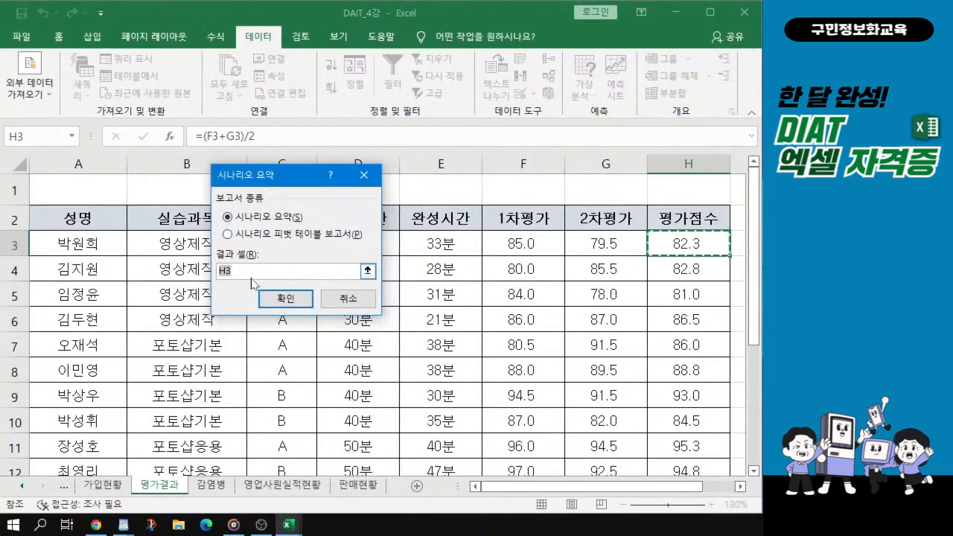
{"action": "key", "text": "Return"}
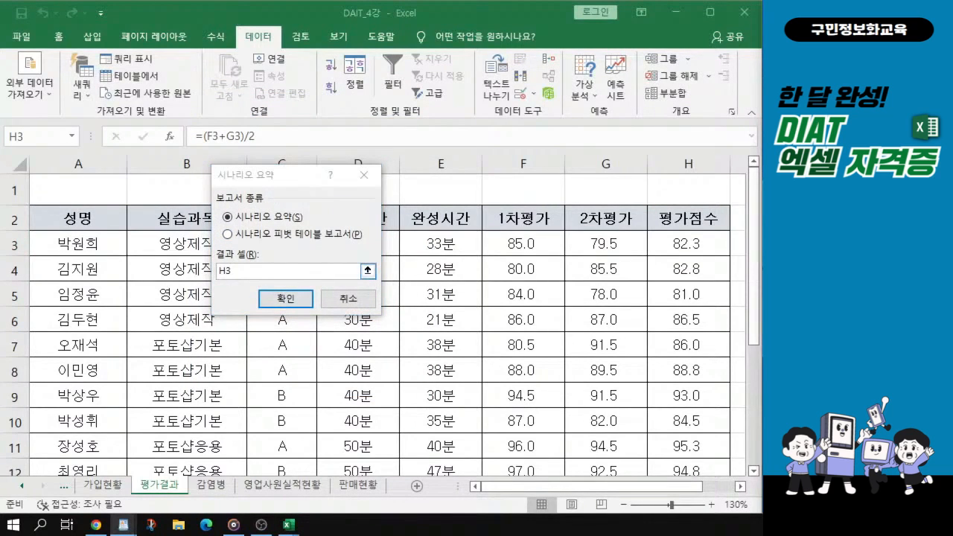
{"action": "left_click", "coordinate": [361, 271]}
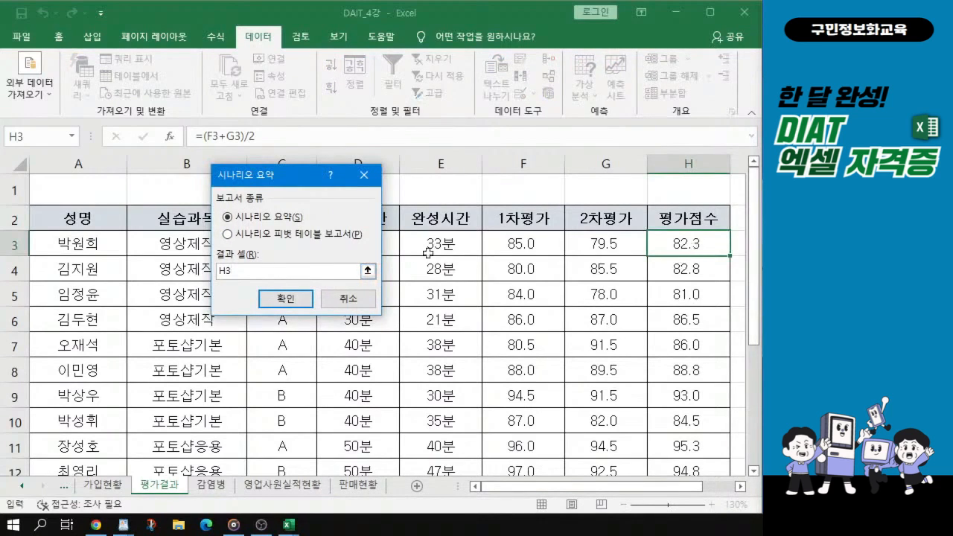
{"action": "double_click", "coordinate": [256, 270]}
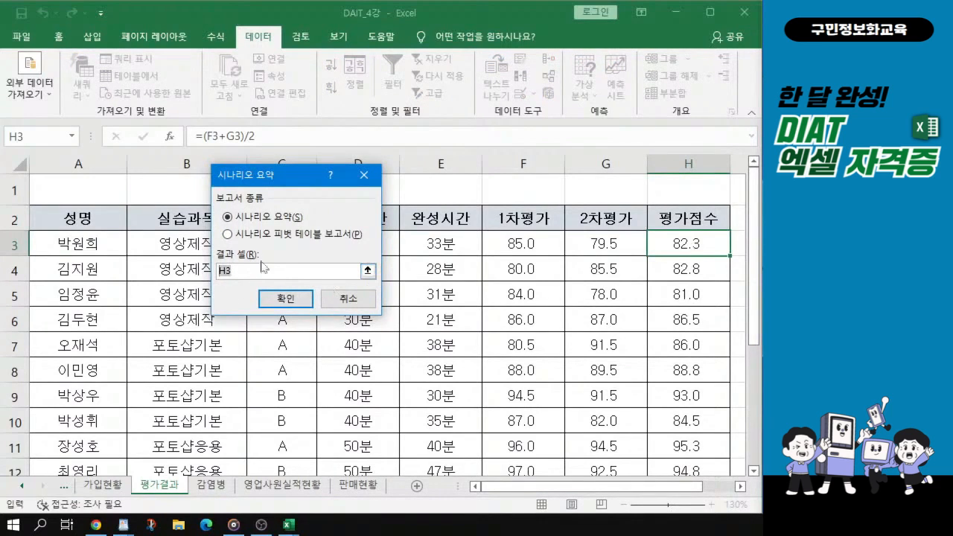
{"action": "left_click", "coordinate": [692, 239]}
{"action": "left_click_drag", "start_coordinate": [691, 240], "coordinate": [696, 322]}
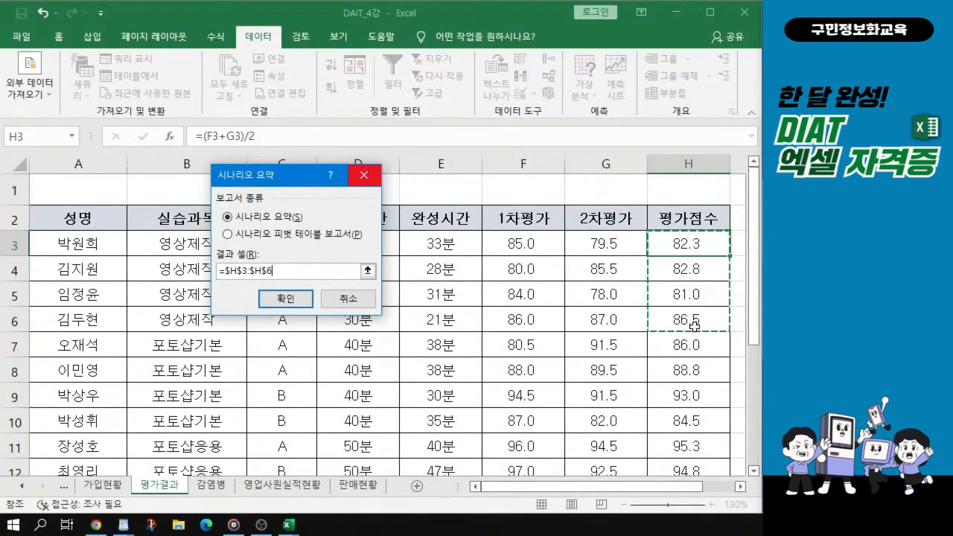
{"action": "left_click", "coordinate": [295, 301]}
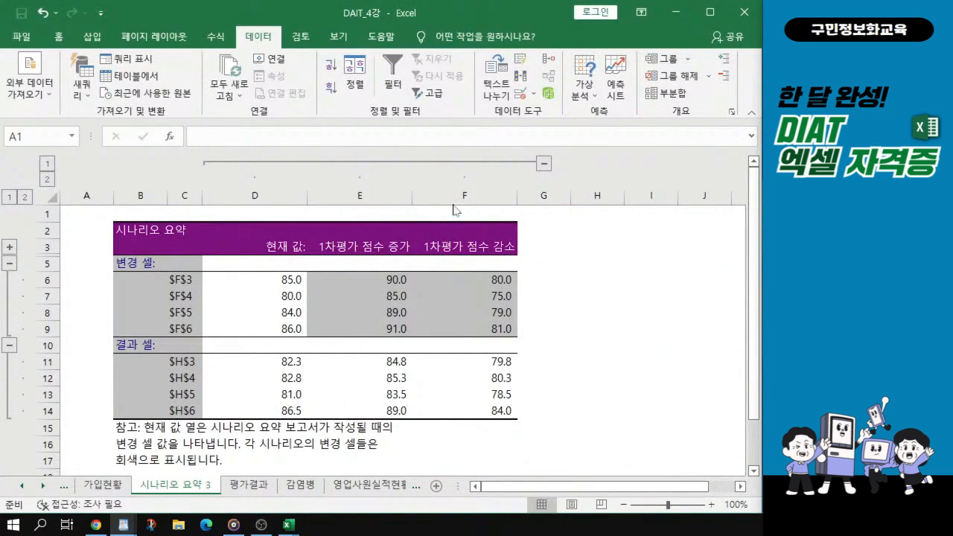
- Switch to the 부분합과 시나리오 완성 workbook and examine the changing and result cells of its 시나리오_평가결과 summary
{"action": "left_click_drag", "start_coordinate": [0, 283], "coordinate": [421, 15]}
{"action": "left_click_drag", "start_coordinate": [148, 306], "coordinate": [147, 360]}
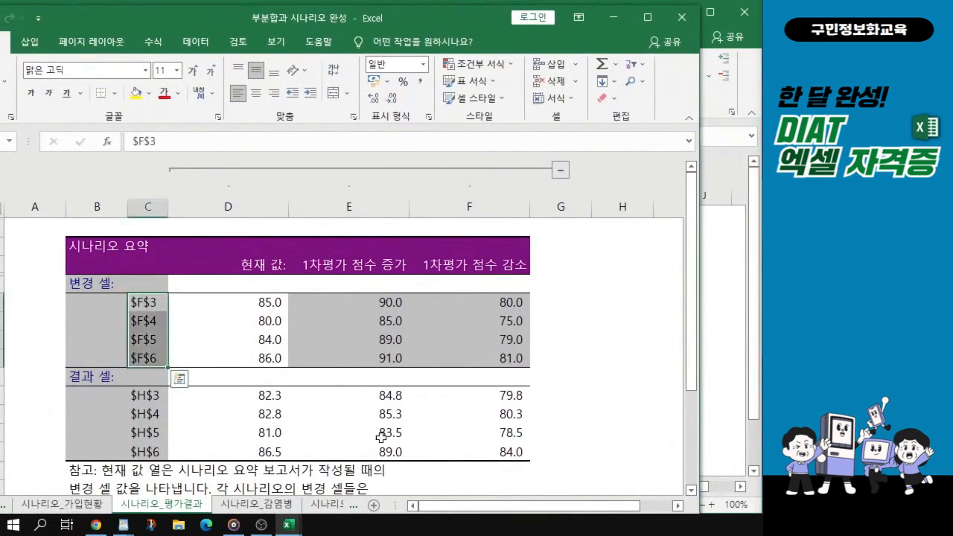
{"action": "left_click", "coordinate": [261, 447]}
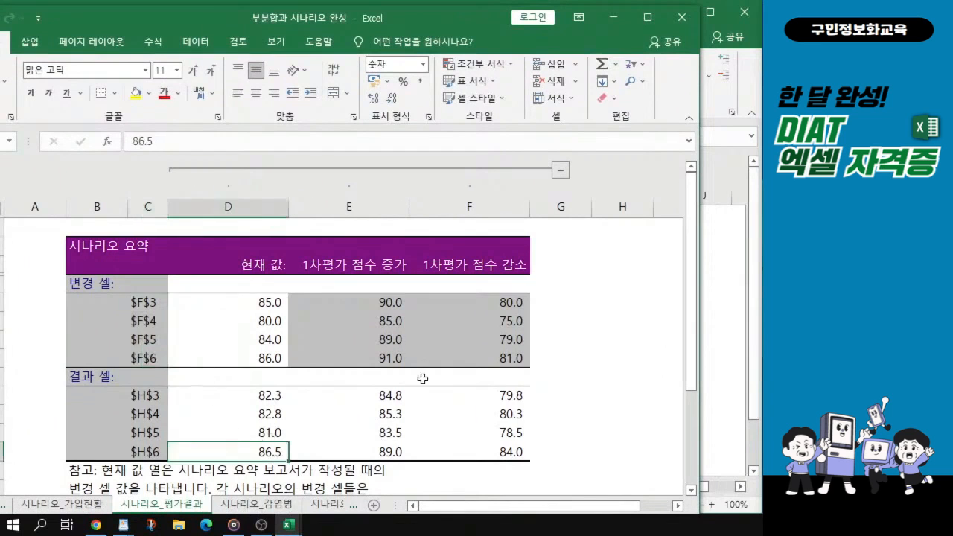
- Return to the DAIT_4강 workbook and open the 감염병 sheet
{"action": "left_click_drag", "start_coordinate": [435, 14], "coordinate": [0, 232]}
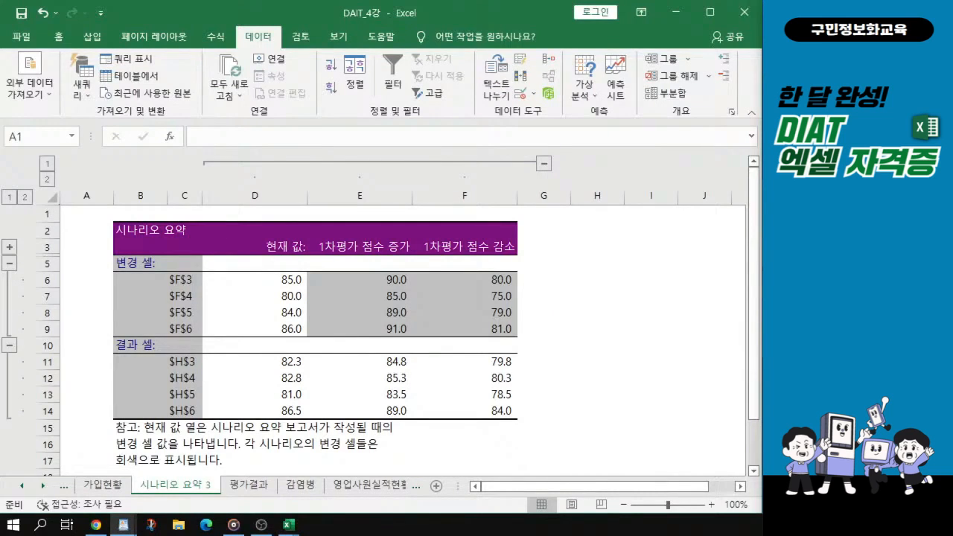
{"action": "left_click", "coordinate": [299, 491]}
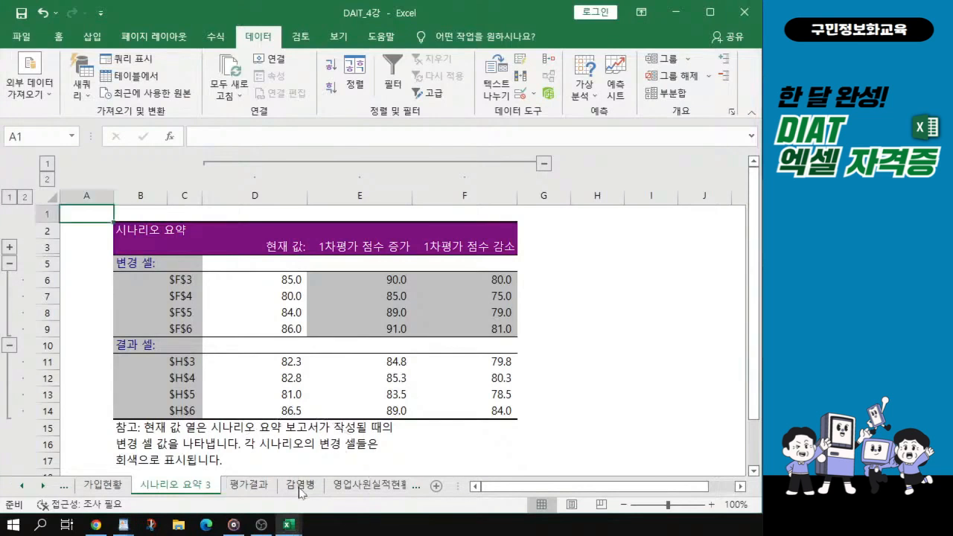
{"action": "left_click", "coordinate": [301, 488]}
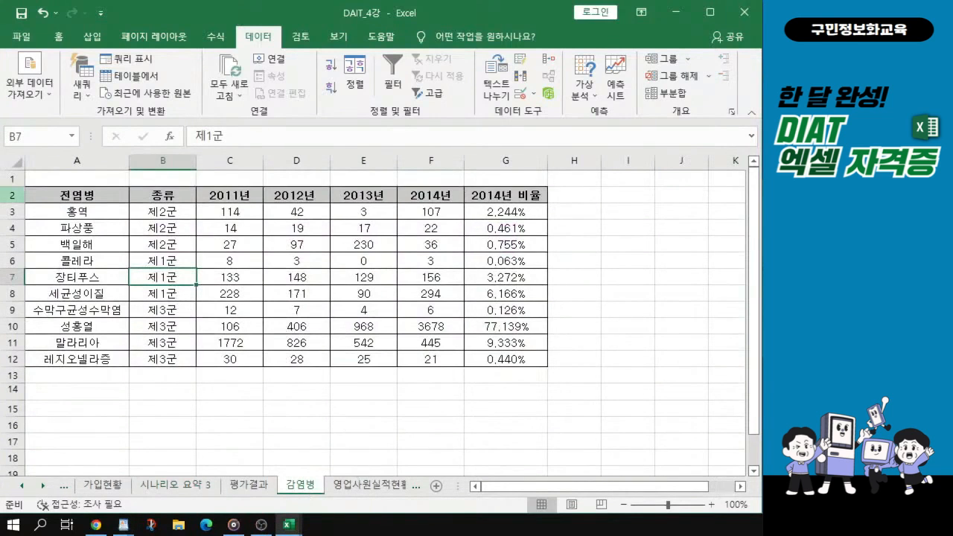
{"action": "key", "text": "alt+Tab"}
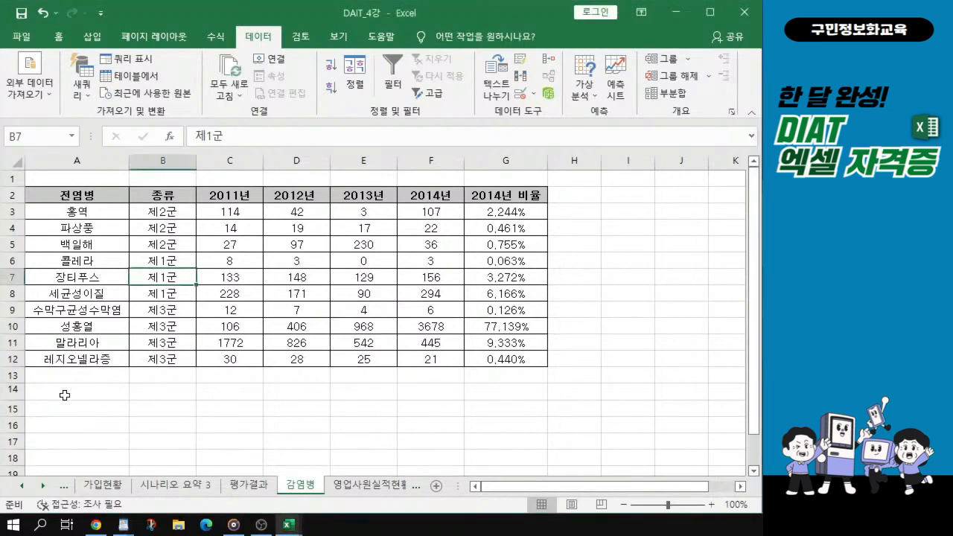
- Enter the label 조건 in cell A14 below the infectious disease table
{"action": "scroll", "coordinate": [67, 394], "scroll_direction": "up", "scroll_amount": 1}
{"action": "left_click", "coordinate": [53, 423]}
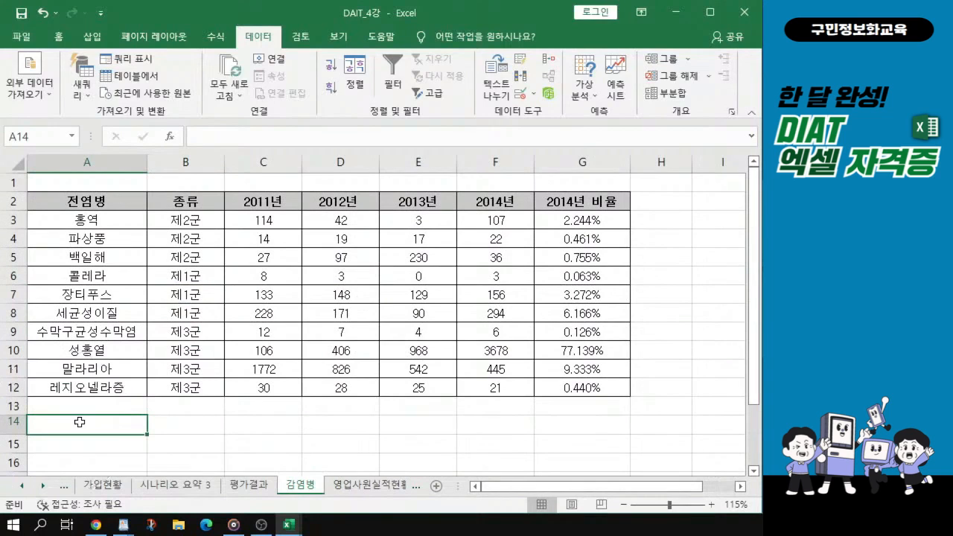
{"action": "type", "text": "조건"}
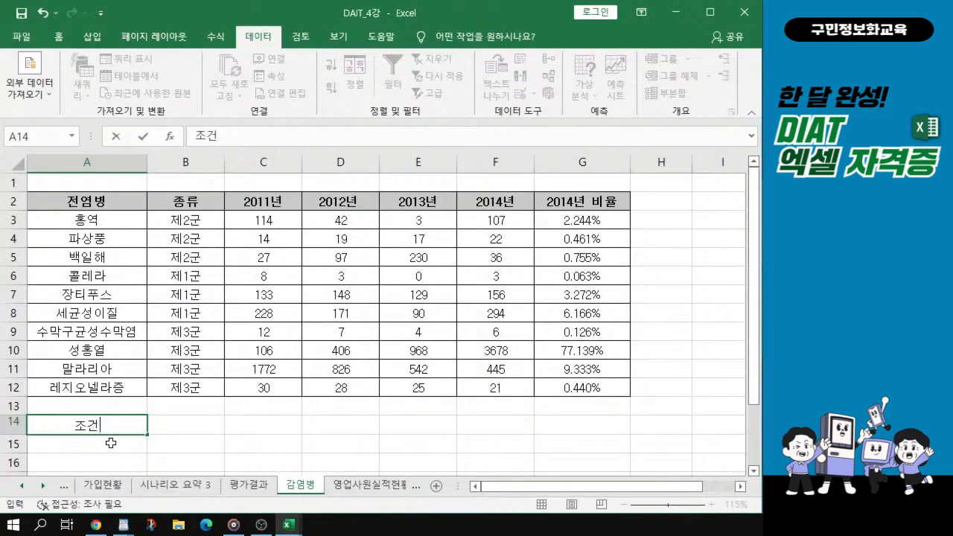
{"action": "key", "text": "Return"}
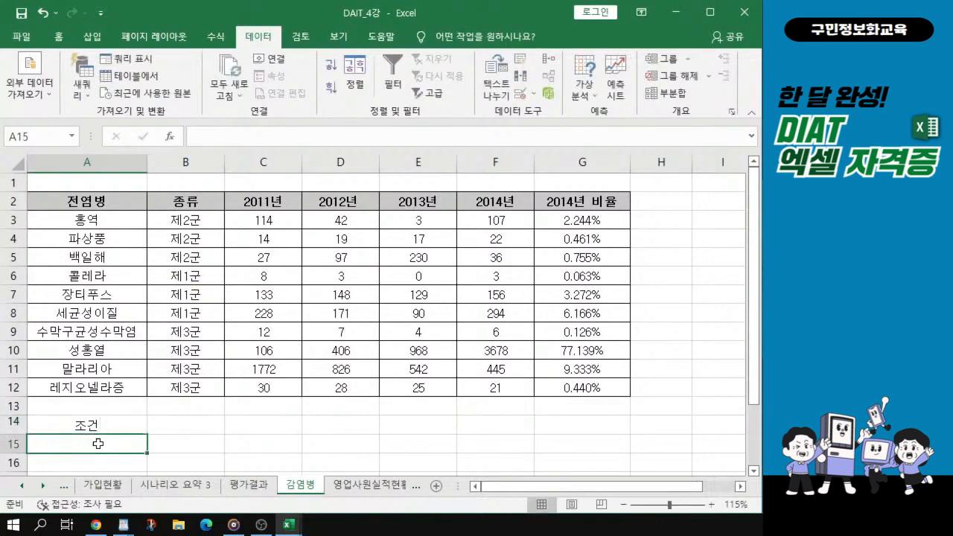
- Start an AND formula in A15 with E3>=100 as its first condition for the 2013년 column
{"action": "scroll", "coordinate": [98, 444], "scroll_direction": "up", "scroll_amount": 1}
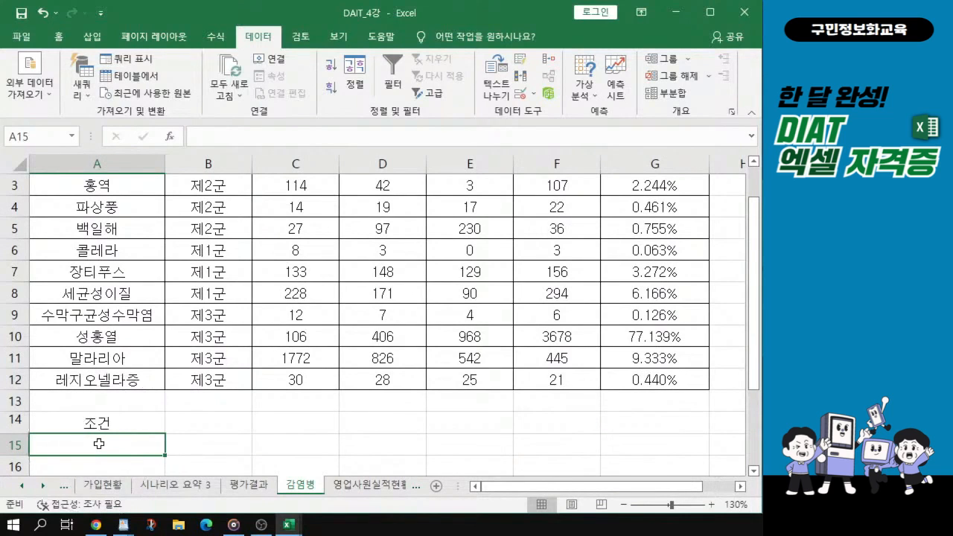
{"action": "type", "text": "=an"}
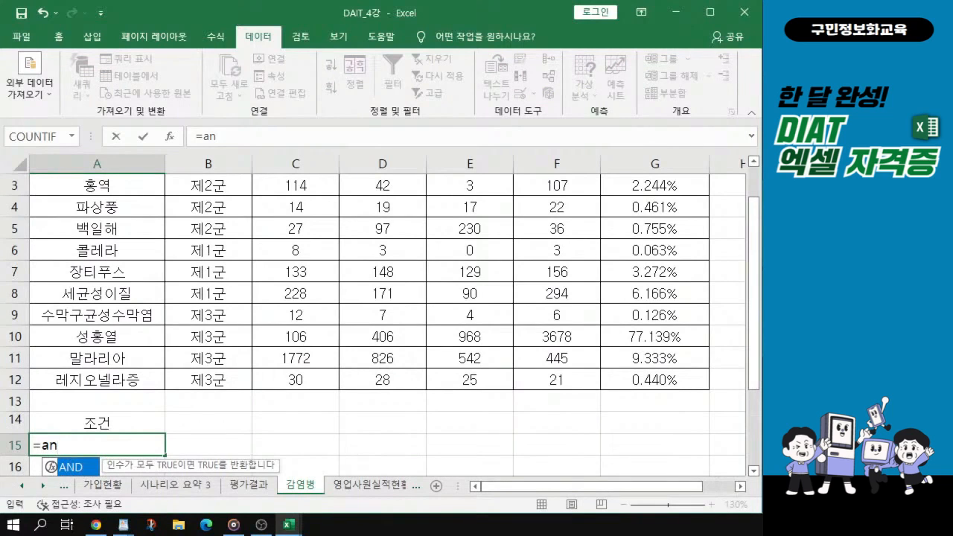
{"action": "double_click", "coordinate": [84, 471]}
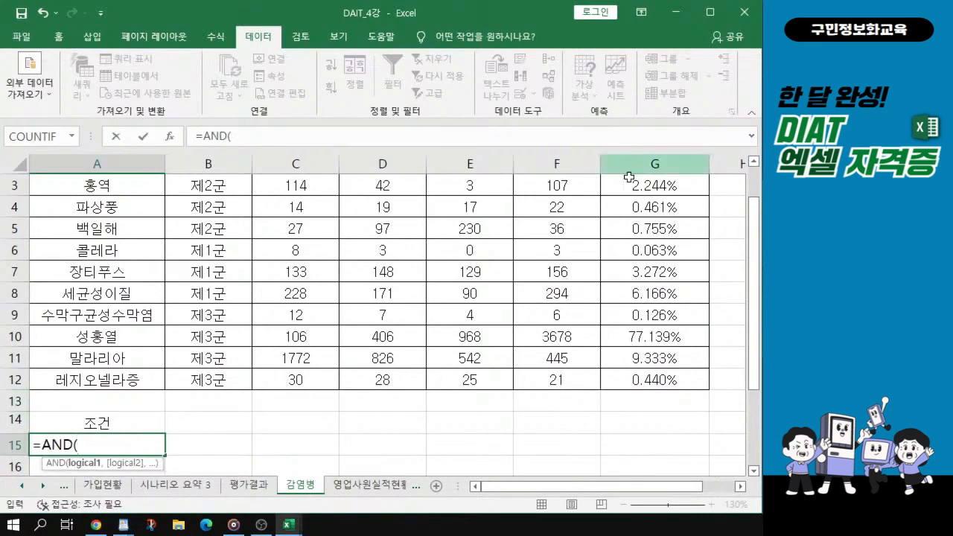
{"action": "scroll", "coordinate": [249, 290], "scroll_direction": "up", "scroll_amount": 1}
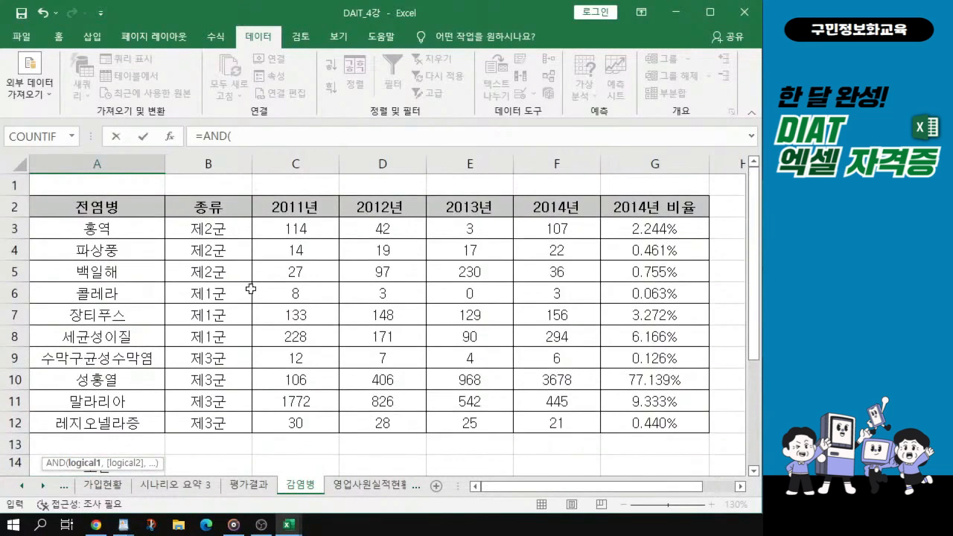
{"action": "left_click", "coordinate": [484, 229]}
{"action": "key", "text": "ctrl"}
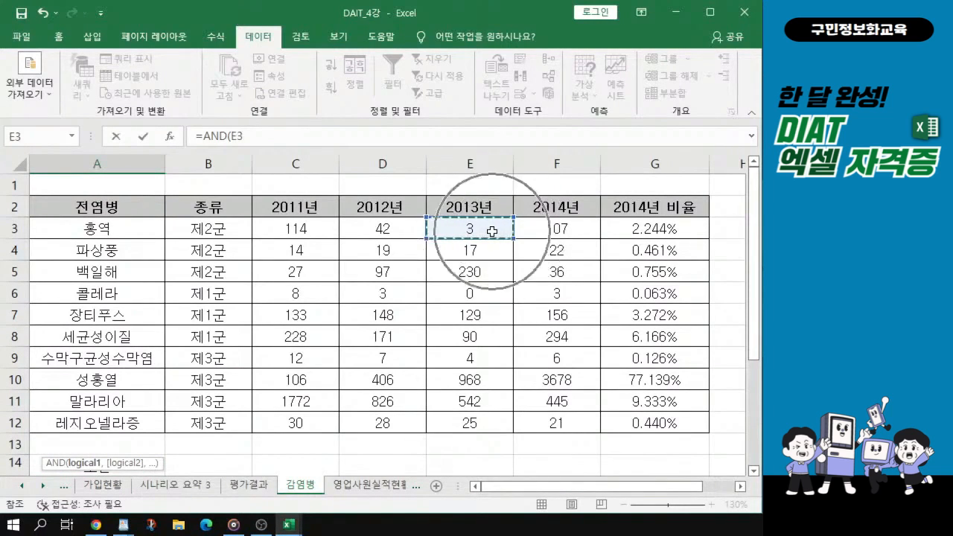
{"action": "key", "text": "ctrl"}
{"action": "key", "text": "ctrl"}
{"action": "scroll", "coordinate": [334, 362], "scroll_direction": "down", "scroll_amount": 1}
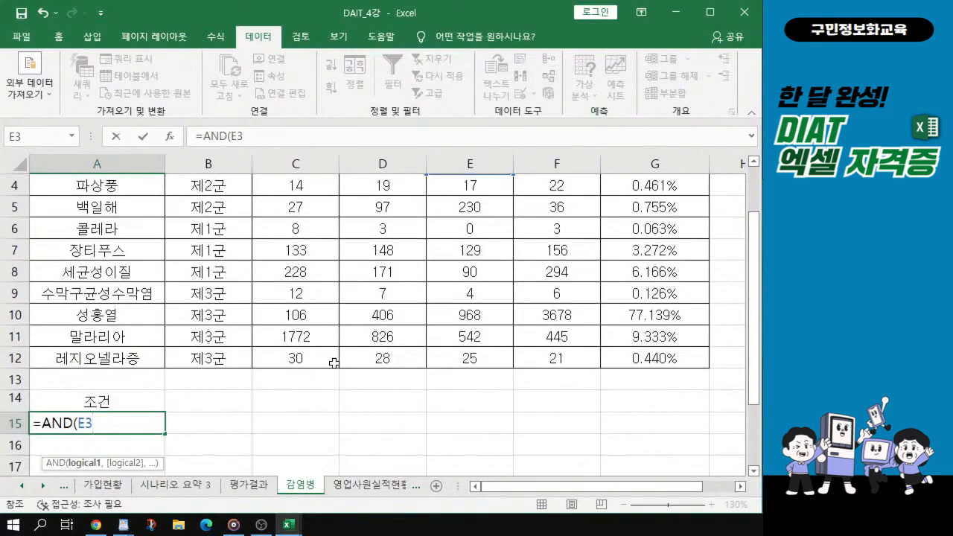
{"action": "type", "text": ">=100"}
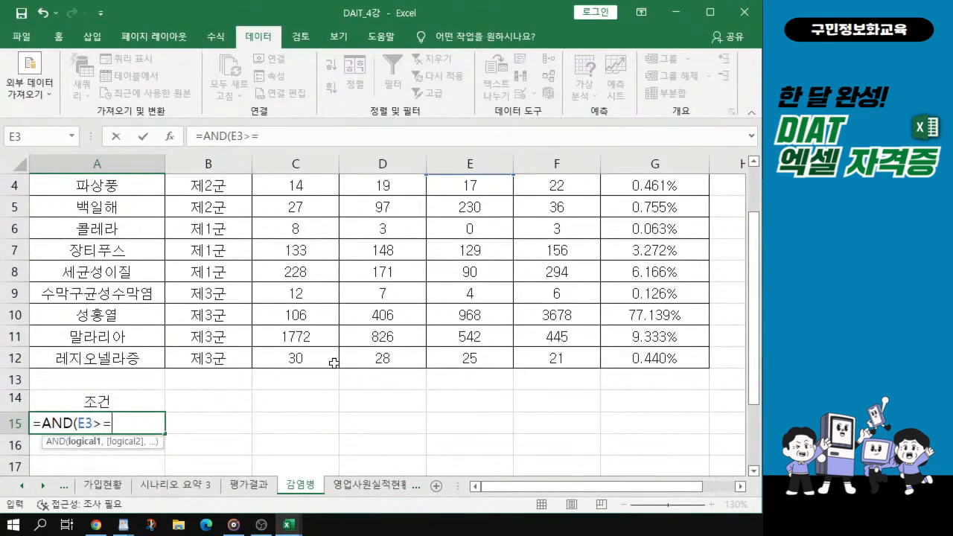
{"action": "type", "text": ","}
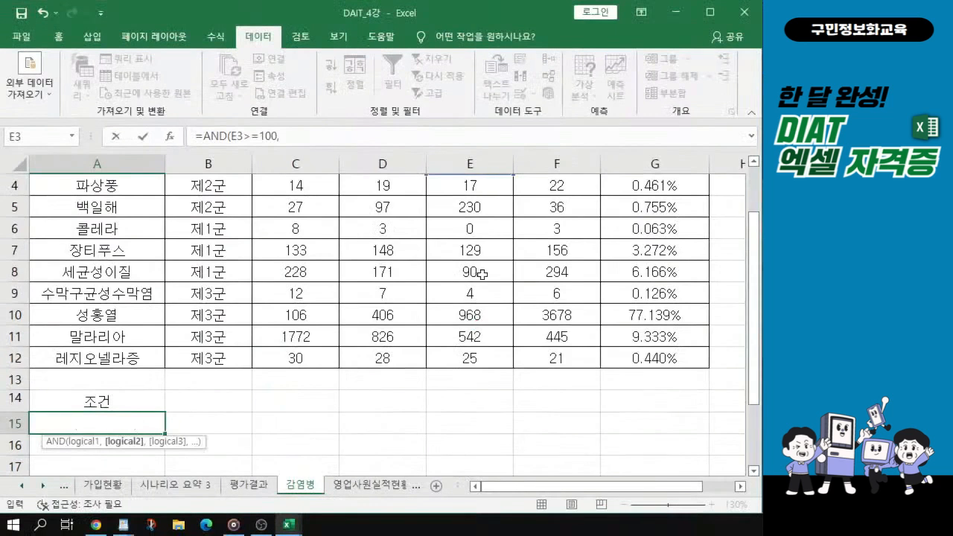
- Add F3>=100 as the second condition for the 2014년 column and complete the AND formula in A15
{"action": "scroll", "coordinate": [482, 273], "scroll_direction": "up", "scroll_amount": 1}
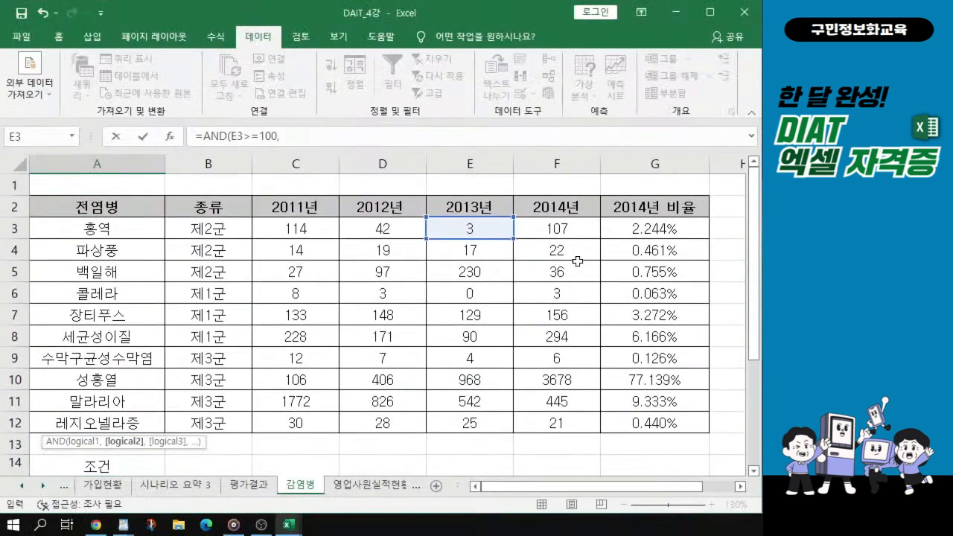
{"action": "left_click", "coordinate": [565, 232]}
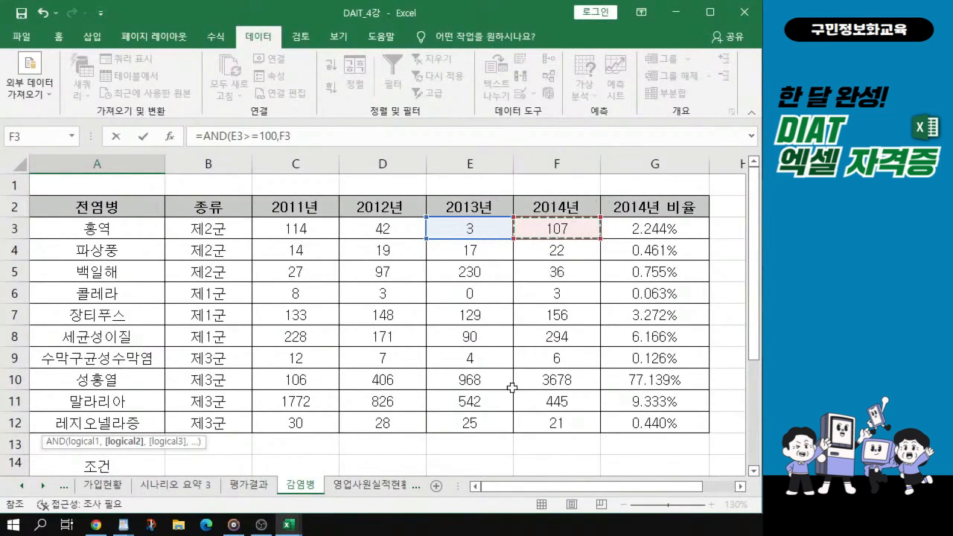
{"action": "scroll", "coordinate": [513, 365], "scroll_direction": "down", "scroll_amount": 1}
{"action": "type", "text": ">=100)"}
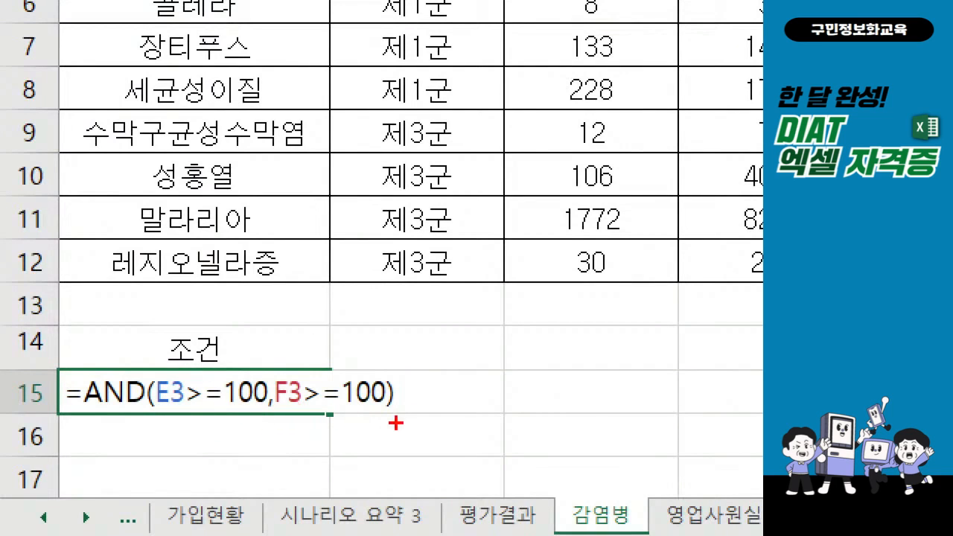
{"action": "left_click_drag", "start_coordinate": [371, 415], "coordinate": [403, 415]}
{"action": "key", "text": "Escape"}
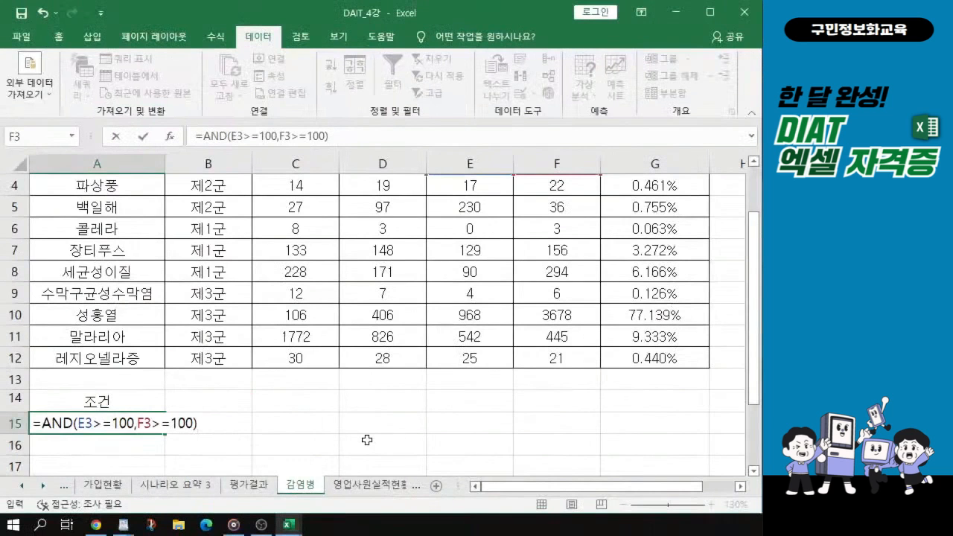
{"action": "key", "text": "Return"}
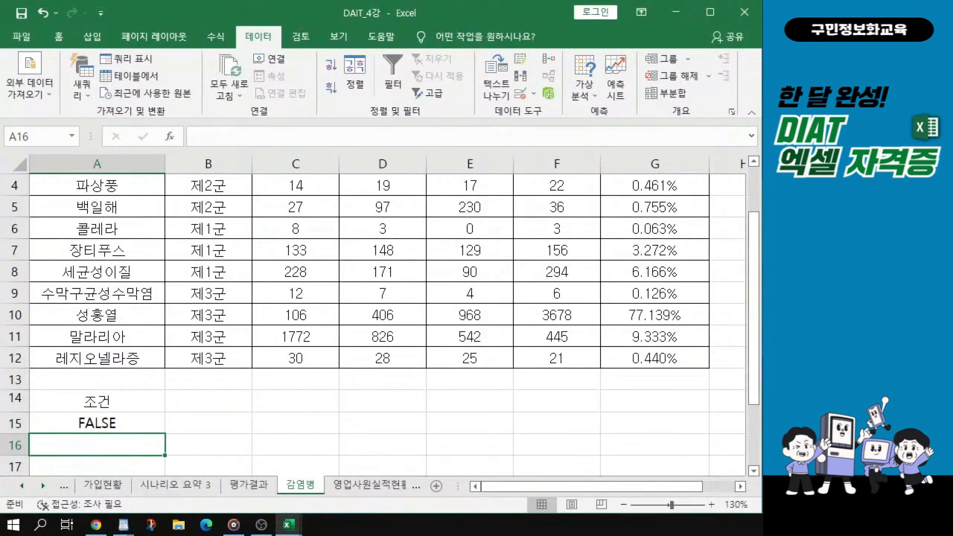
- Copy the 전염병, 종류, 2013년 and 2014년 header cells A2:B2 and E2:F2 together
{"action": "key", "text": "alt+Tab"}
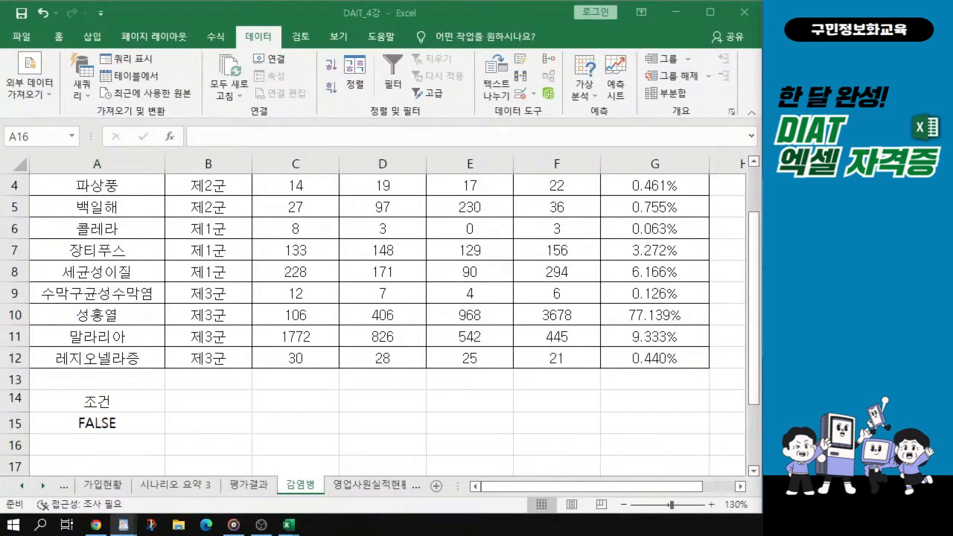
{"action": "scroll", "coordinate": [265, 272], "scroll_direction": "up", "scroll_amount": 1}
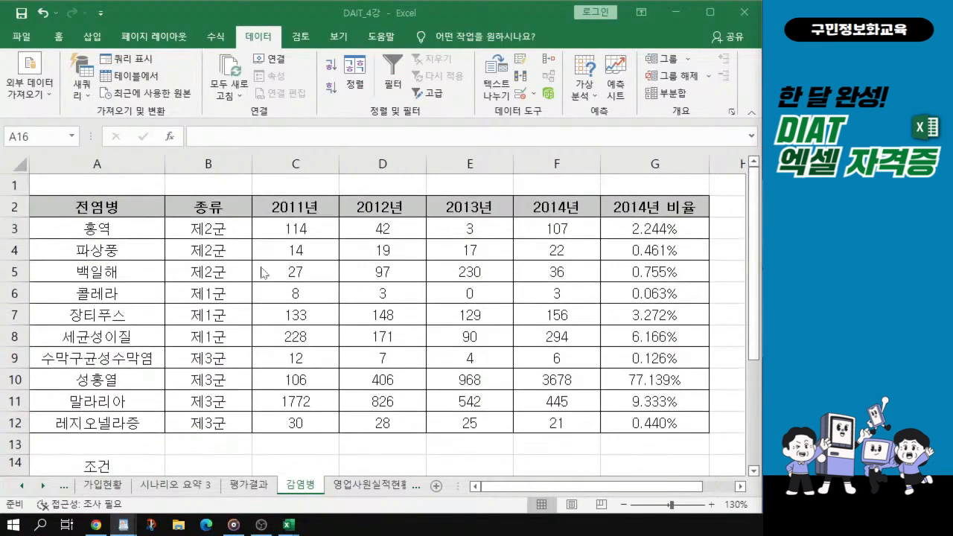
{"action": "key", "text": "ctrl"}
{"action": "left_click", "coordinate": [111, 207]}
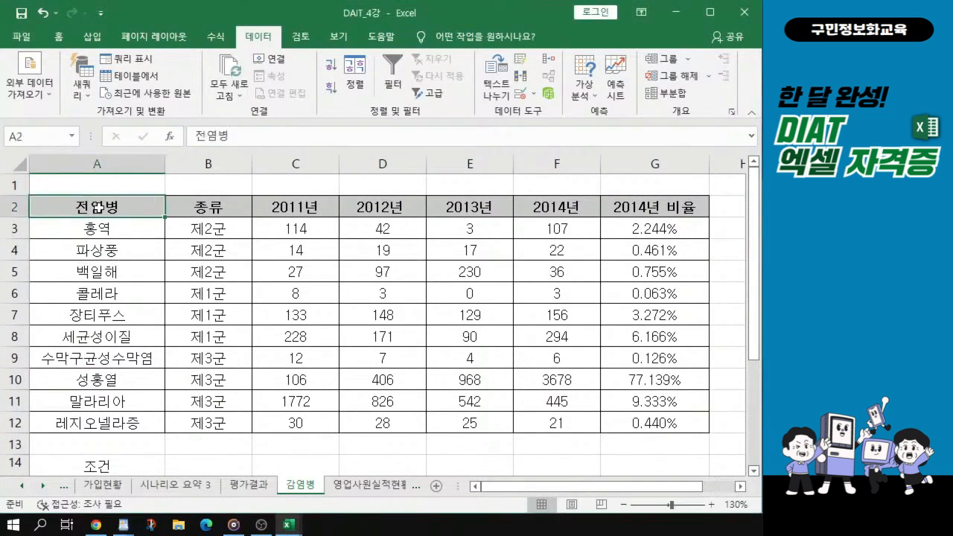
{"action": "key", "text": "ctrl"}
{"action": "key", "text": "ctrl"}
{"action": "left_click_drag", "start_coordinate": [98, 206], "coordinate": [224, 210]}
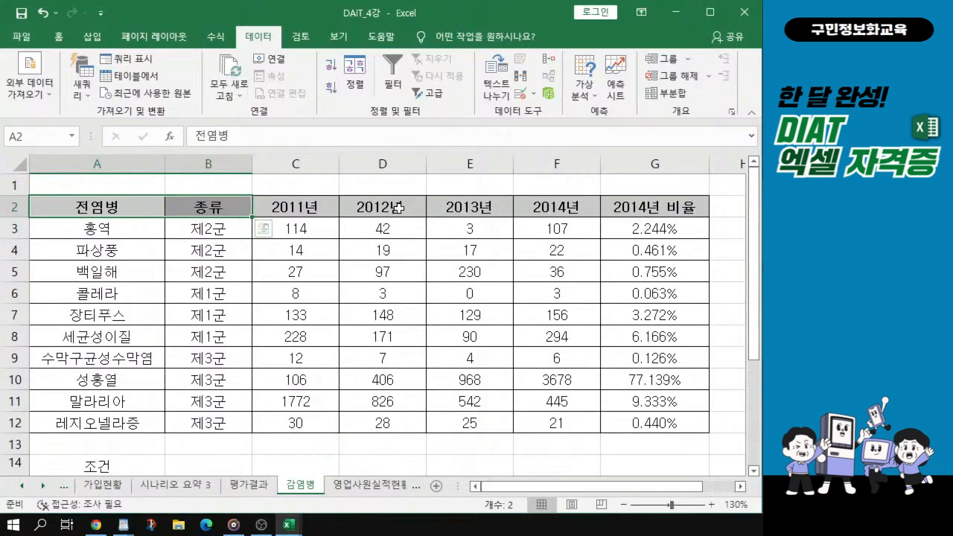
{"action": "left_click", "coordinate": [459, 206], "text": "ctrl"}
{"action": "left_click_drag", "start_coordinate": [459, 206], "coordinate": [571, 213]}
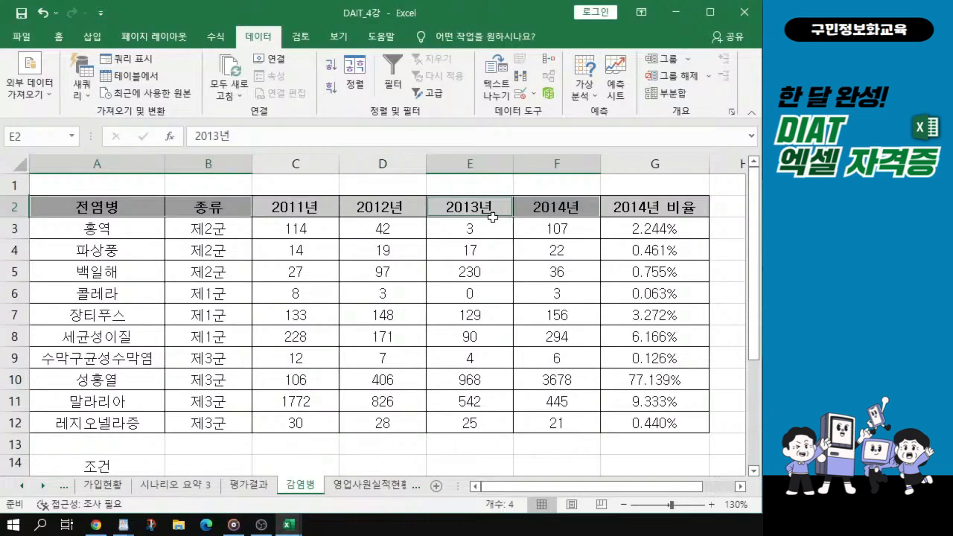
{"action": "scroll", "coordinate": [492, 216], "scroll_direction": "up", "scroll_amount": 1}
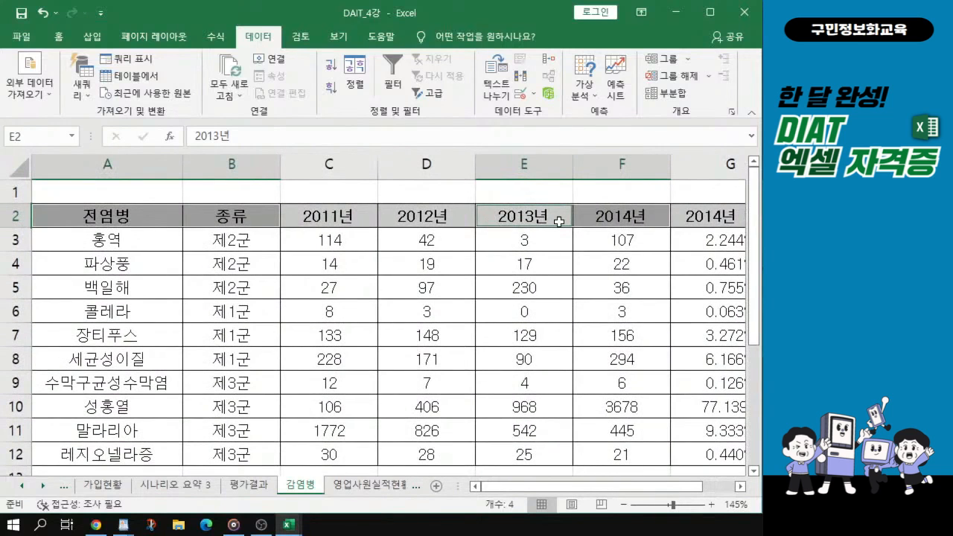
{"action": "key", "text": "ctrl+c"}
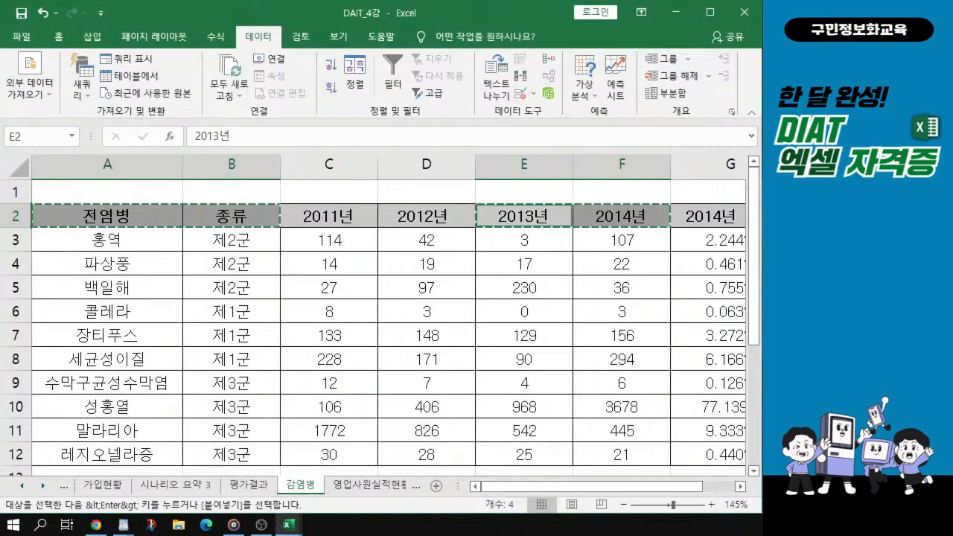
- Paste the copied headers starting at cell A18 below the condition range
{"action": "key", "text": "alt+Tab"}
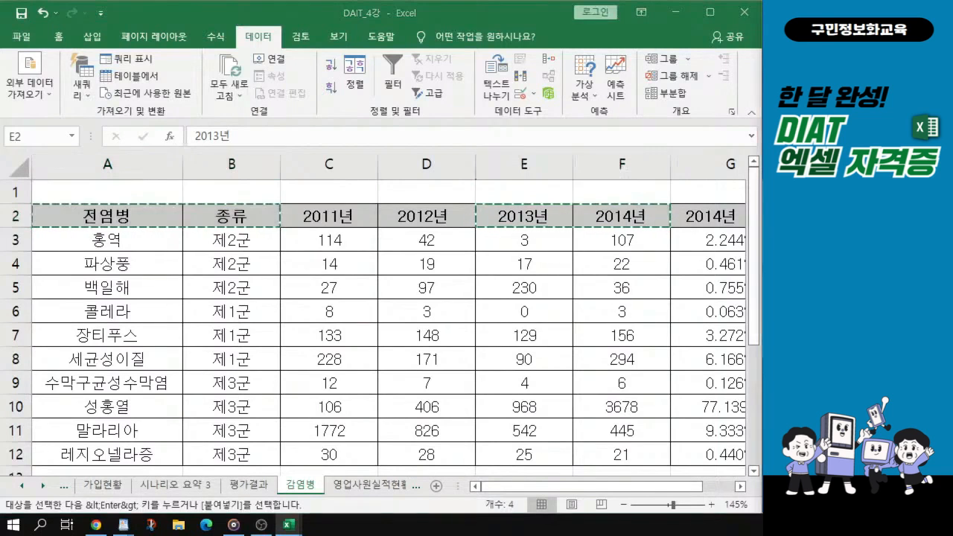
{"action": "scroll", "coordinate": [191, 351], "scroll_direction": "down", "scroll_amount": 3}
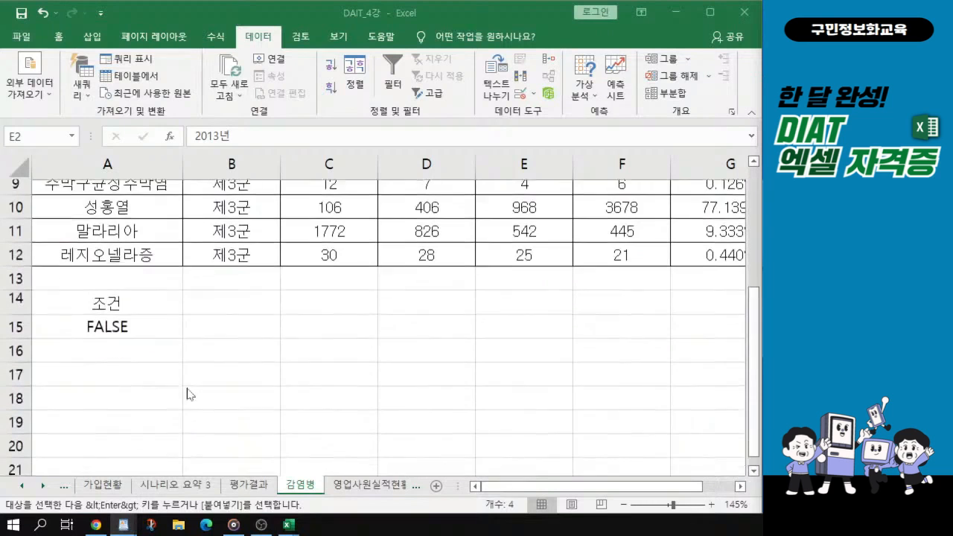
{"action": "key", "text": "alt+Tab"}
{"action": "left_click", "coordinate": [62, 383]}
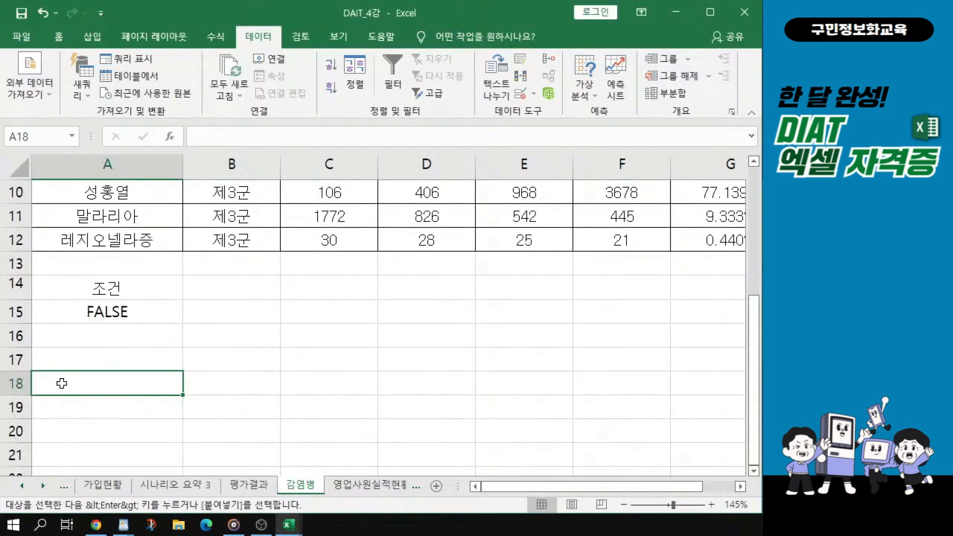
{"action": "key", "text": "ctrl+v"}
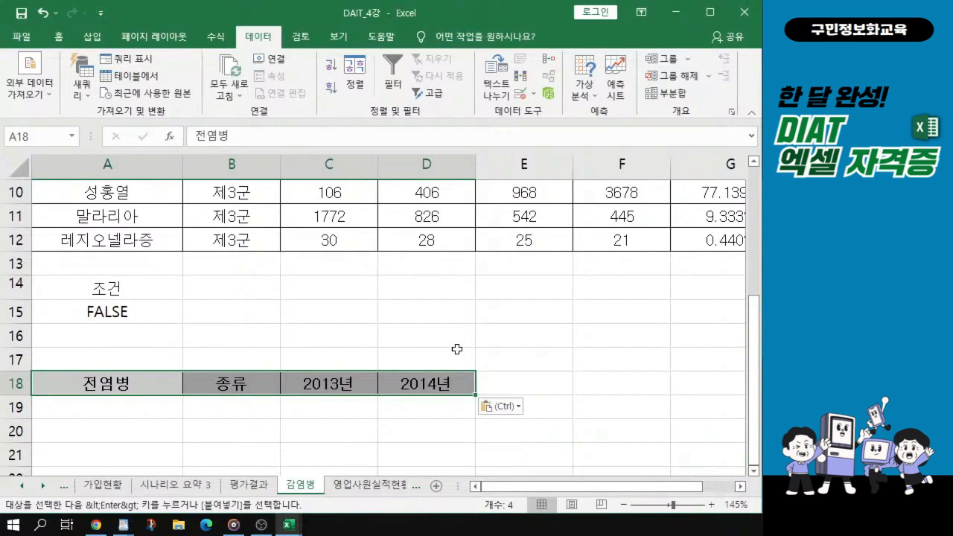
- Select cell B5 inside the source data table and clear the copy marquee around the headers
{"action": "scroll", "coordinate": [456, 349], "scroll_direction": "up", "scroll_amount": 2}
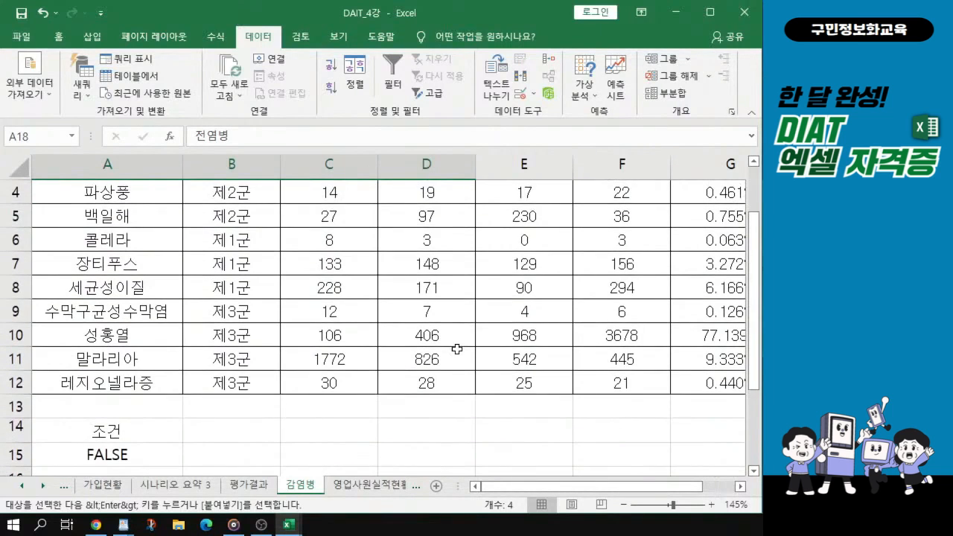
{"action": "scroll", "coordinate": [456, 349], "scroll_direction": "down", "scroll_amount": 1}
{"action": "key", "text": "ctrl"}
{"action": "scroll", "coordinate": [364, 413], "scroll_direction": "up", "scroll_amount": 2}
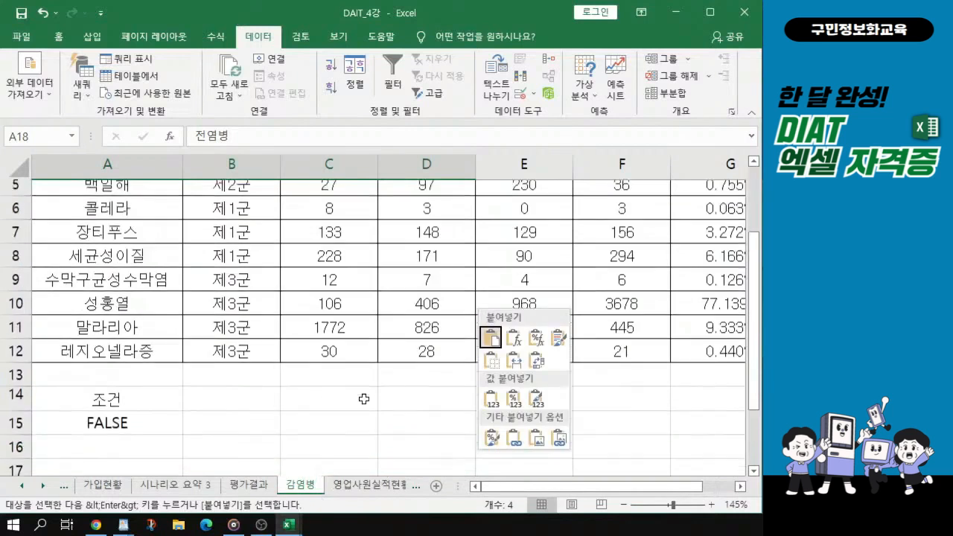
{"action": "left_click", "coordinate": [279, 293]}
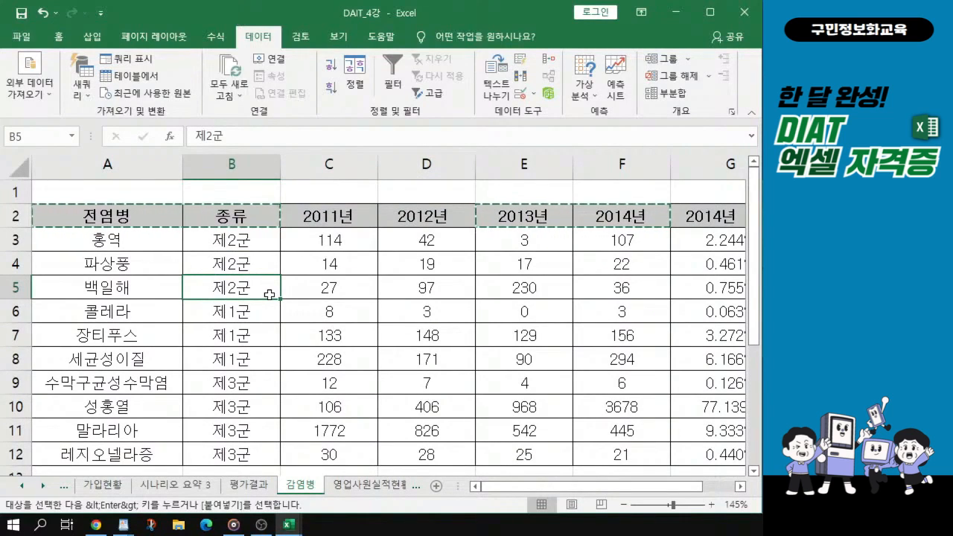
{"action": "key", "text": "Escape"}
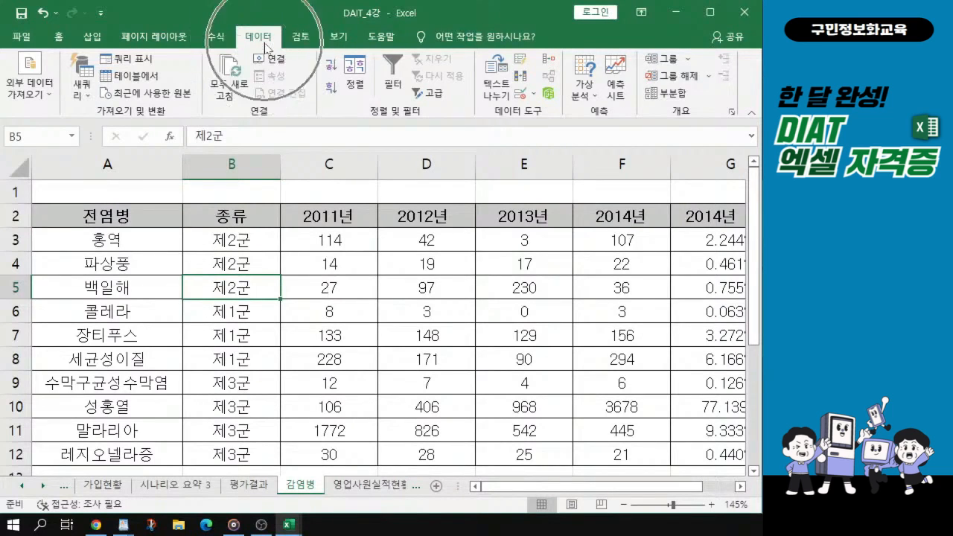
- Open the advanced filter for list A2:G12, choose copying to another location, and set the criteria range to A14:A15
{"action": "left_click", "coordinate": [431, 95]}
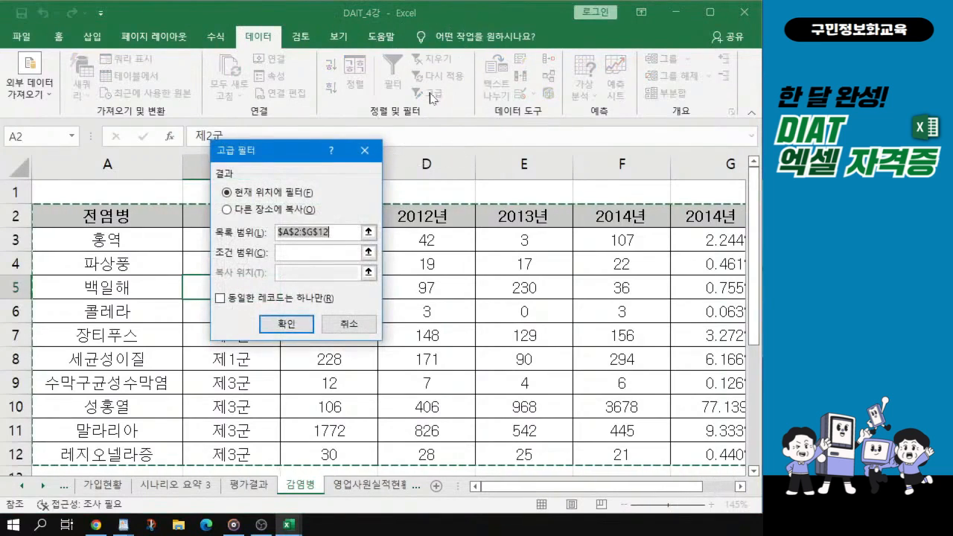
{"action": "left_click", "coordinate": [238, 211]}
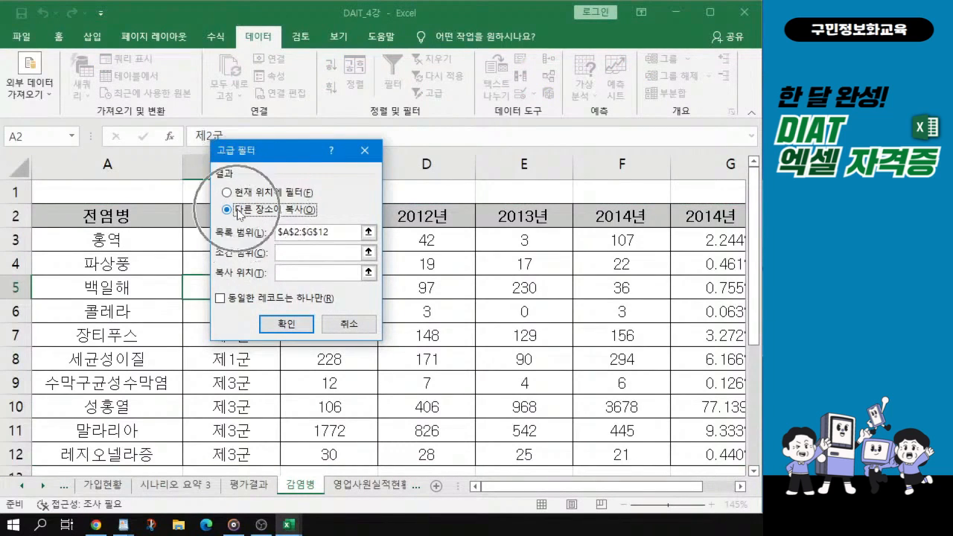
{"action": "left_click", "coordinate": [287, 252]}
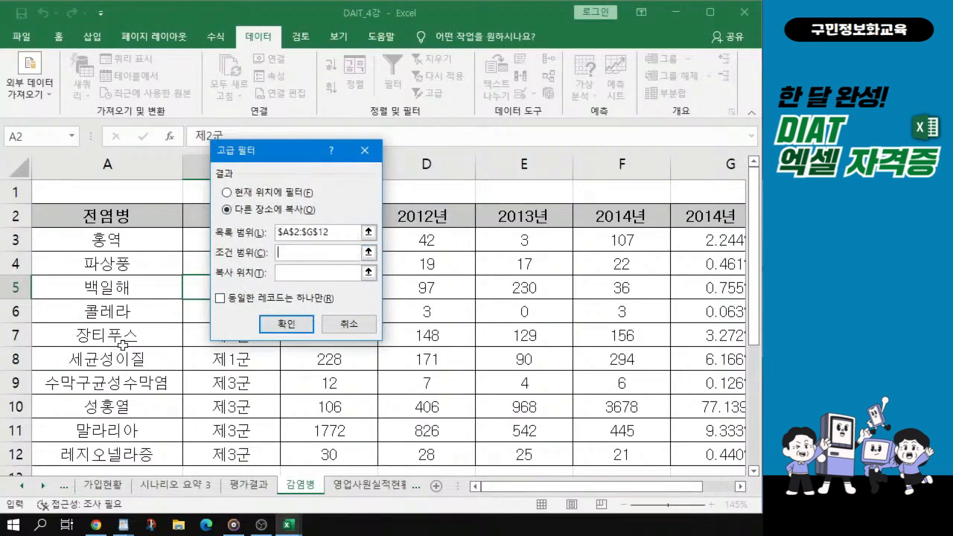
{"action": "scroll", "coordinate": [123, 344], "scroll_direction": "down", "scroll_amount": 2}
{"action": "left_click_drag", "start_coordinate": [101, 359], "coordinate": [98, 382]}
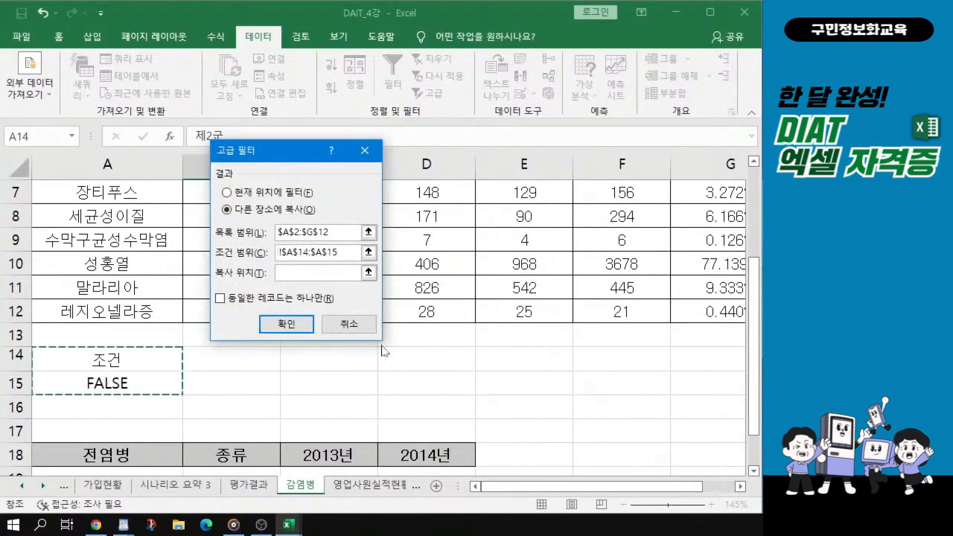
- Set the copy destination to the header cells A18:D18 and run the advanced filter
{"action": "left_click", "coordinate": [312, 272]}
{"action": "key", "text": "ctrl"}
{"action": "scroll", "coordinate": [182, 382], "scroll_direction": "down", "scroll_amount": 1}
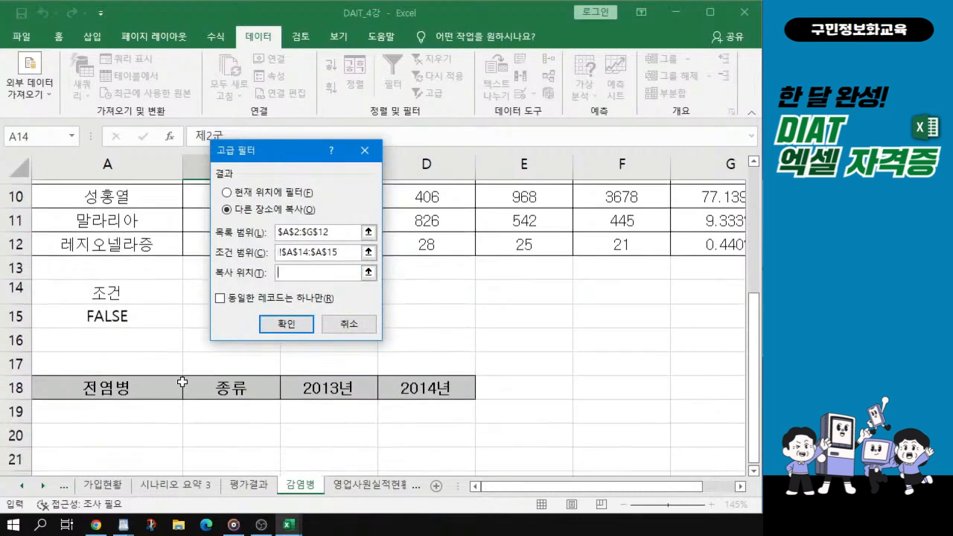
{"action": "left_click_drag", "start_coordinate": [103, 386], "coordinate": [434, 384]}
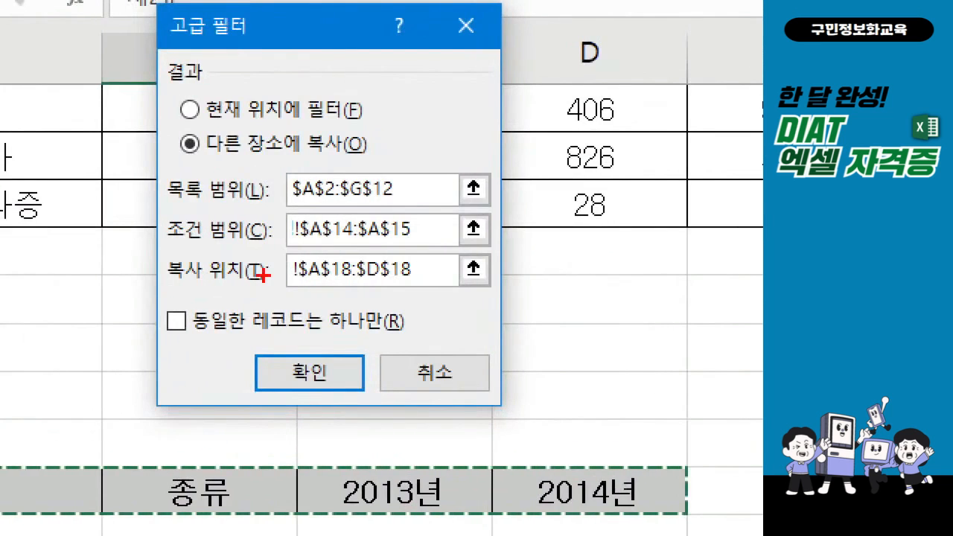
{"action": "mouse_move", "coordinate": [279, 215]}
{"action": "left_mouse_down"}
{"action": "mouse_move", "coordinate": [335, 247]}
{"action": "mouse_move", "coordinate": [419, 246]}
{"action": "left_mouse_up"}
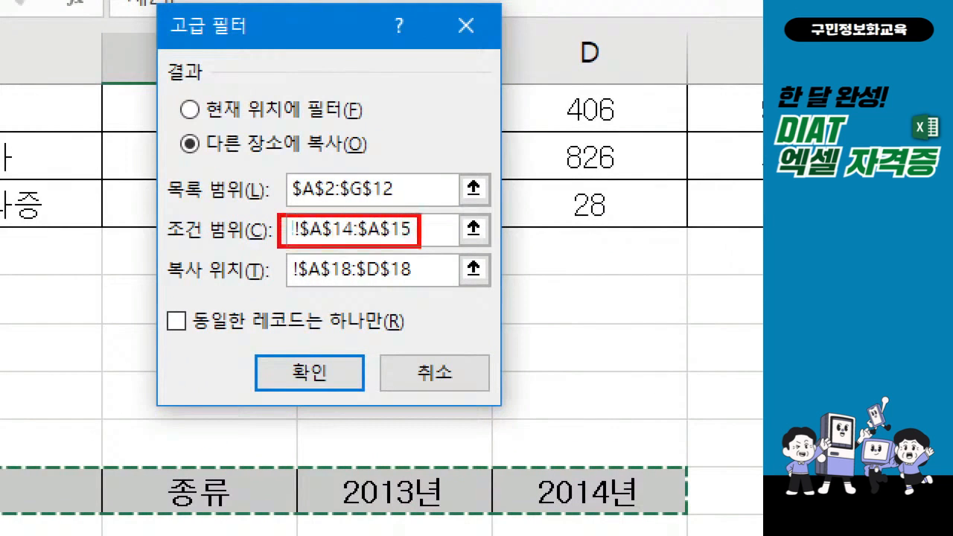
{"action": "mouse_move", "coordinate": [276, 256]}
{"action": "left_mouse_down"}
{"action": "mouse_move", "coordinate": [299, 290]}
{"action": "mouse_move", "coordinate": [424, 293]}
{"action": "left_mouse_up"}
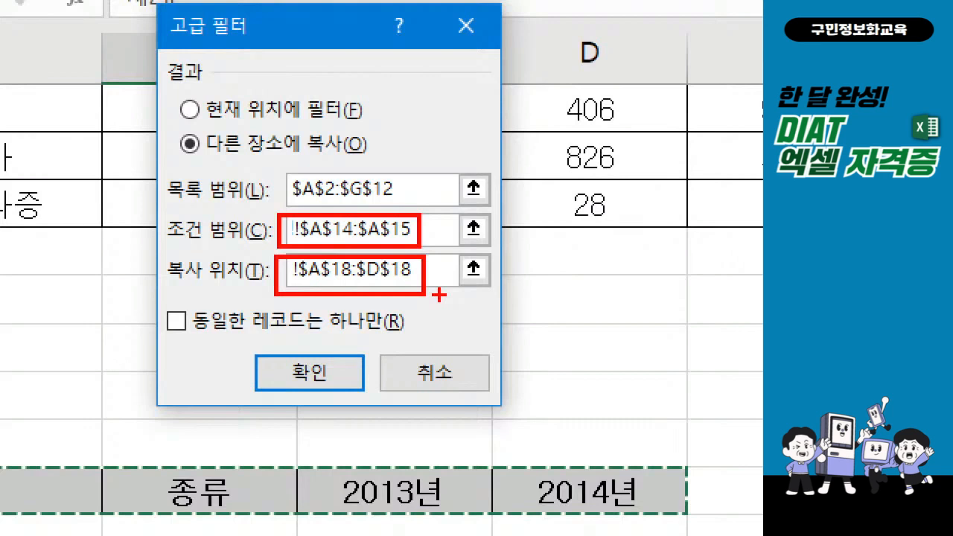
{"action": "mouse_move", "coordinate": [274, 361]}
{"action": "left_mouse_down"}
{"action": "mouse_move", "coordinate": [308, 341]}
{"action": "mouse_move", "coordinate": [302, 363]}
{"action": "left_mouse_up"}
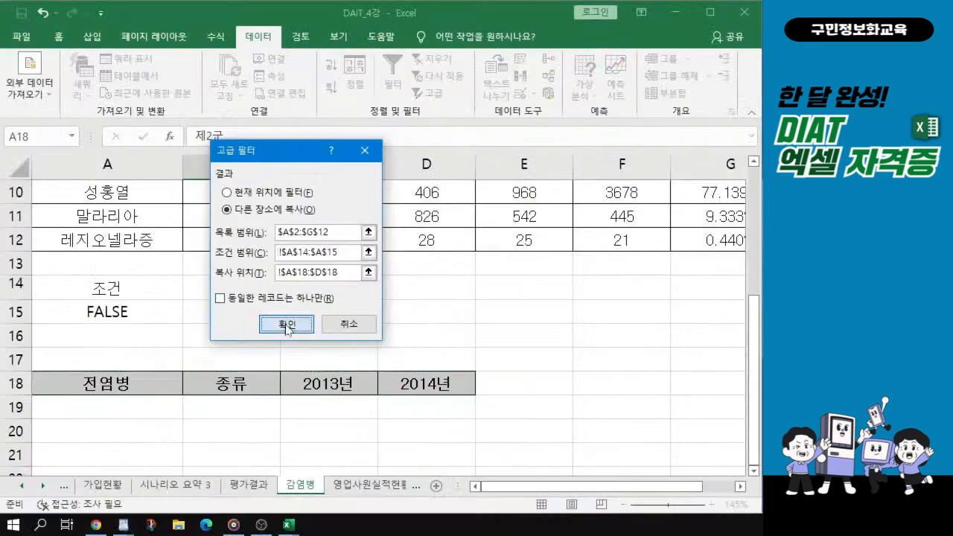
{"action": "left_click", "coordinate": [287, 324]}
{"action": "scroll", "coordinate": [264, 374], "scroll_direction": "down", "scroll_amount": 1}
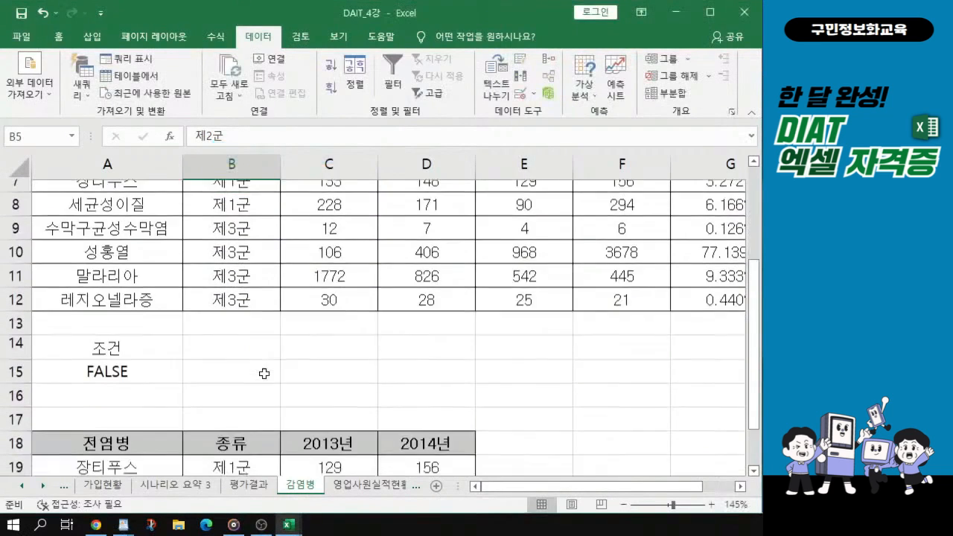
{"action": "scroll", "coordinate": [264, 374], "scroll_direction": "down", "scroll_amount": 2}
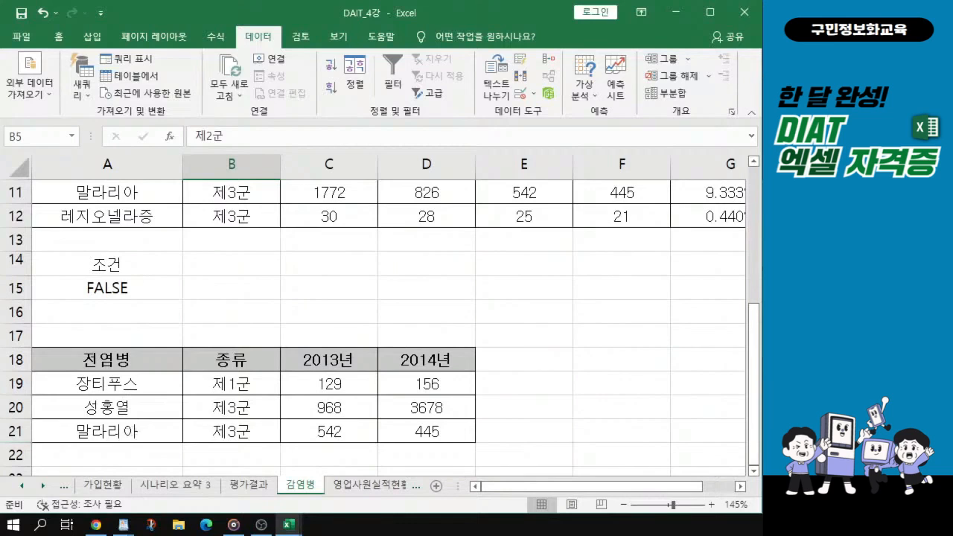
- Switch to the 부분합과 시나리오 완성 workbook, examine the 시나리오_감염병 summary's changing and result cells, and return to DAIT_4강
{"action": "key", "text": "alt+Tab"}
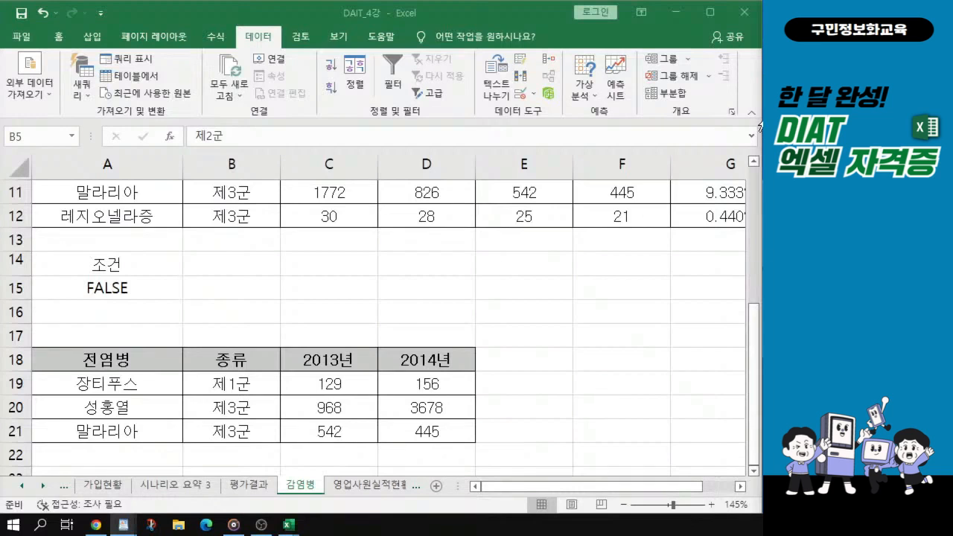
{"action": "scroll", "coordinate": [280, 224], "scroll_direction": "up", "scroll_amount": 2}
{"action": "scroll", "coordinate": [281, 224], "scroll_direction": "up", "scroll_amount": 1}
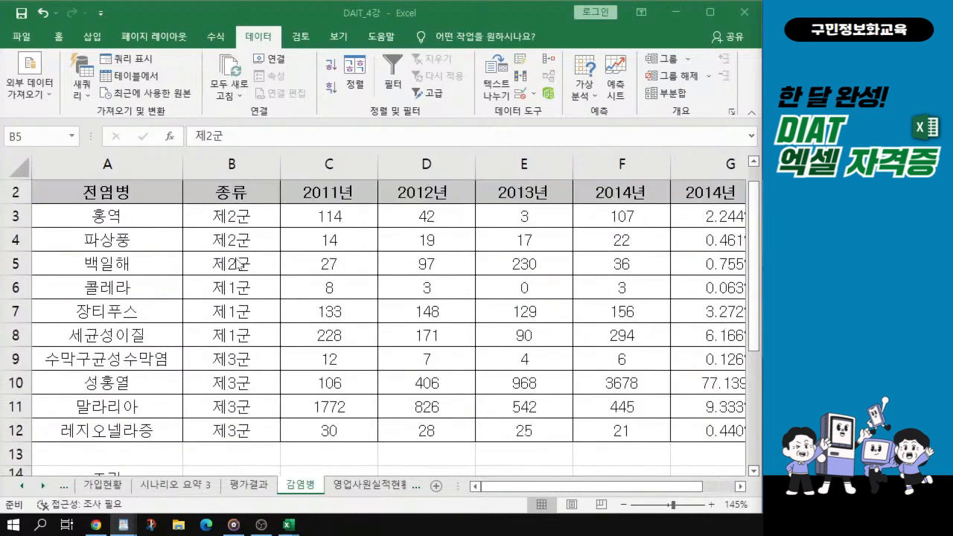
{"action": "left_click_drag", "start_coordinate": [2, 149], "coordinate": [445, 2]}
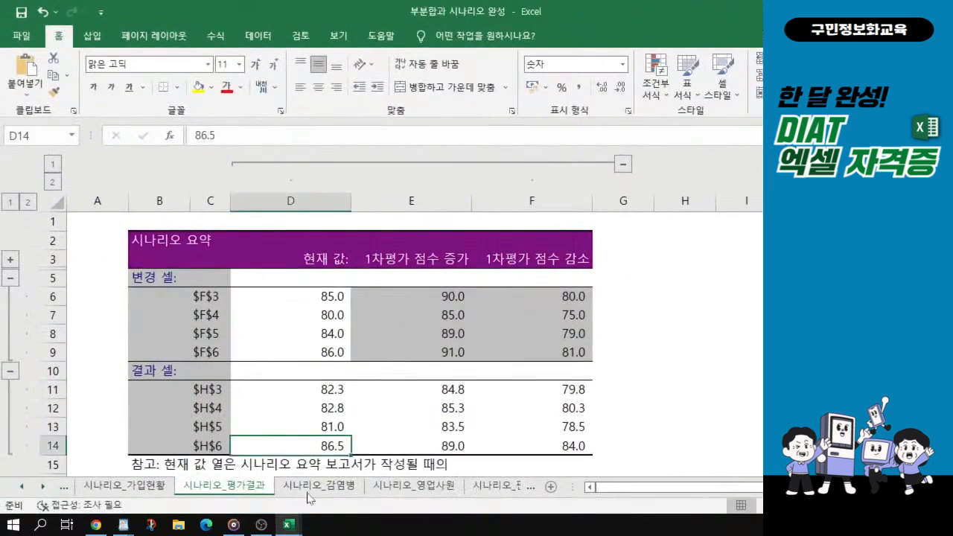
{"action": "left_click", "coordinate": [308, 492]}
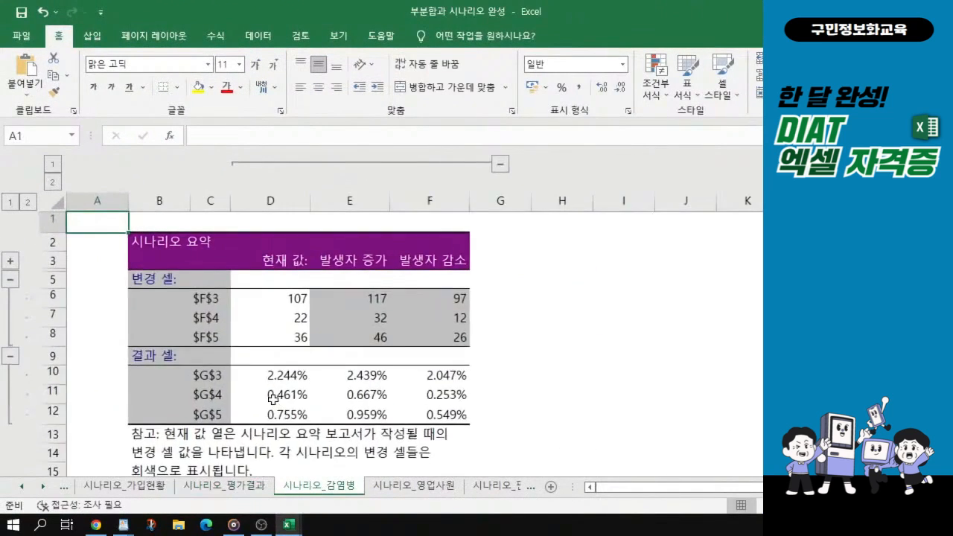
{"action": "scroll", "coordinate": [273, 398], "scroll_direction": "up", "scroll_amount": 1}
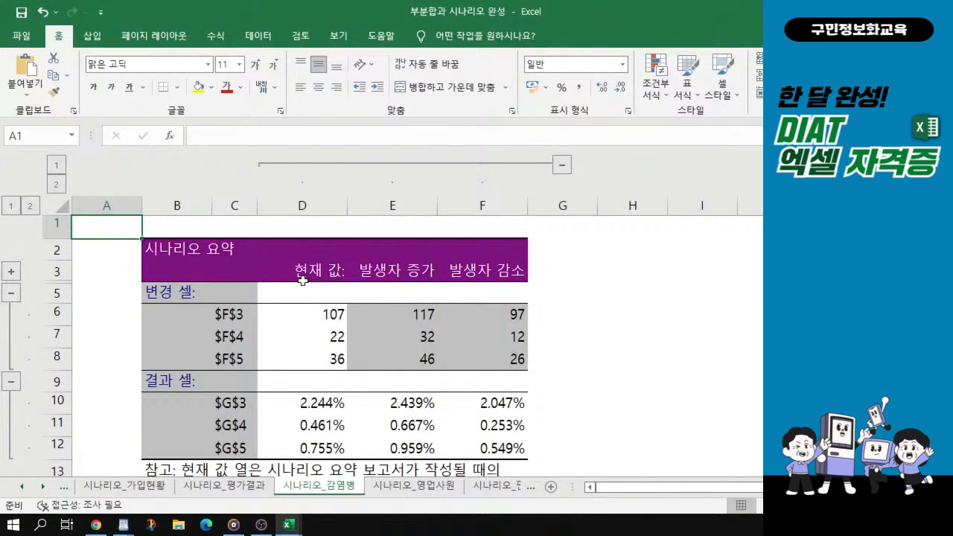
{"action": "double_click", "coordinate": [530, 10]}
{"action": "left_click_drag", "start_coordinate": [524, 21], "coordinate": [0, 268]}
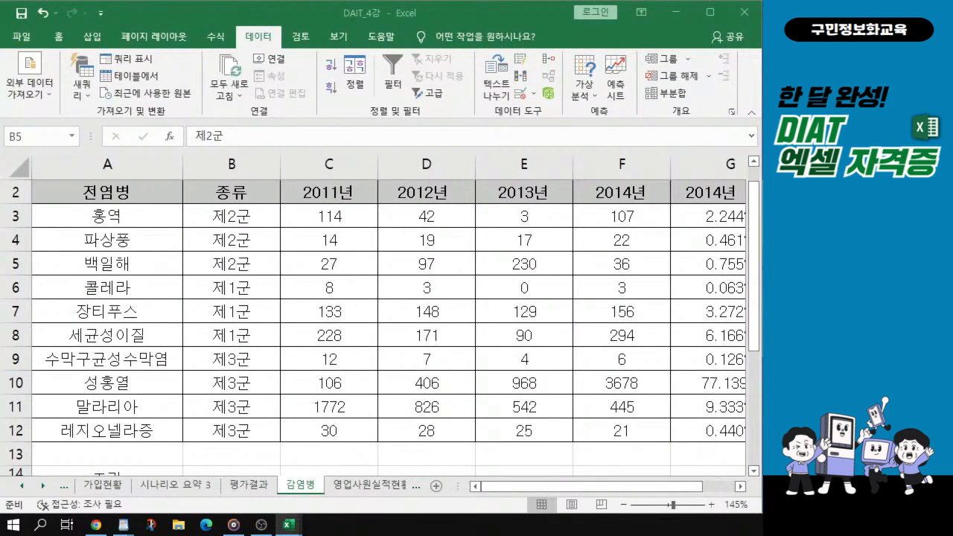
{"action": "key", "text": "alt+Tab"}
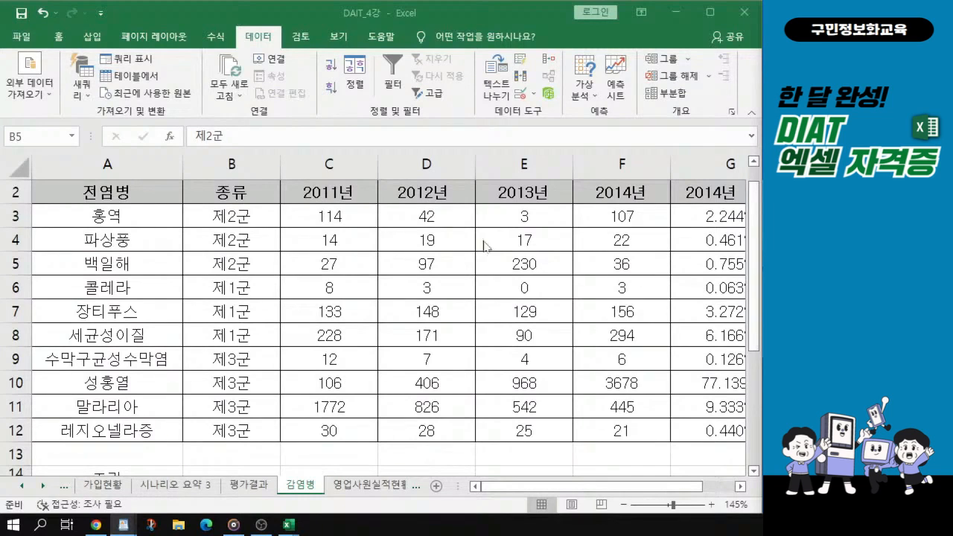
{"action": "key", "text": "alt+Tab"}
- Highlight the 제2군 cells B3:B5 together with their 2014년 values F3:F5 to review which cells the scenario covers
{"action": "left_click_drag", "start_coordinate": [244, 217], "coordinate": [244, 263]}
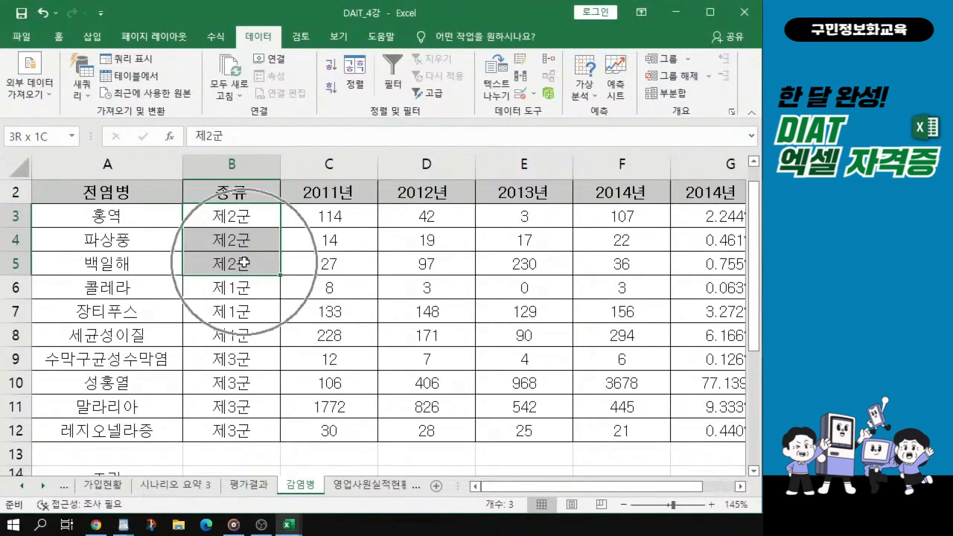
{"action": "left_click", "coordinate": [644, 208], "text": "ctrl"}
{"action": "left_click_drag", "start_coordinate": [644, 205], "coordinate": [642, 262]}
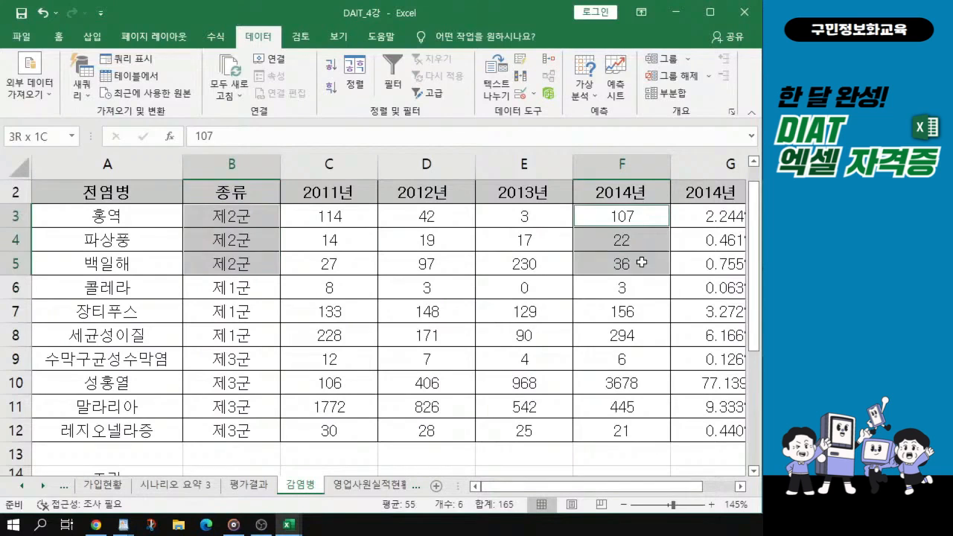
{"action": "left_click", "coordinate": [622, 287]}
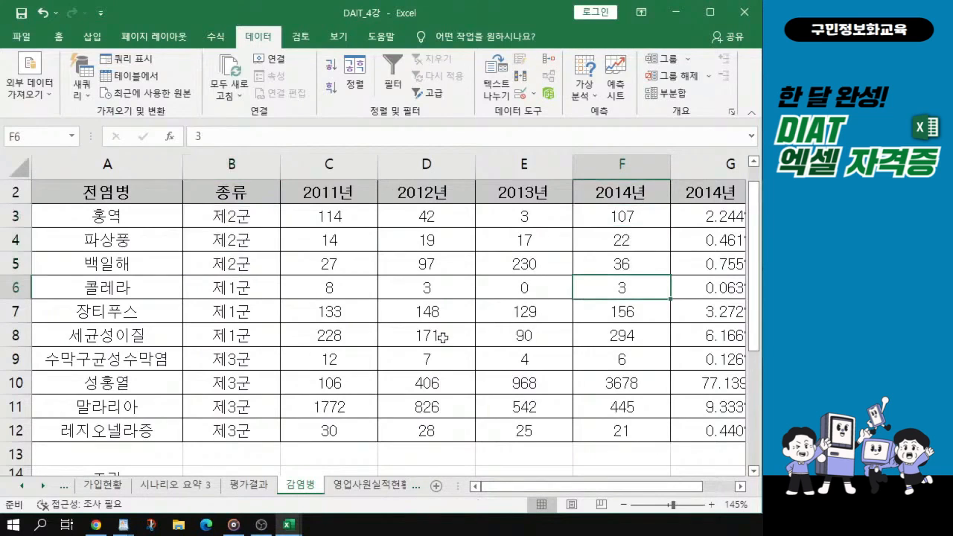
{"action": "left_click", "coordinate": [335, 290]}
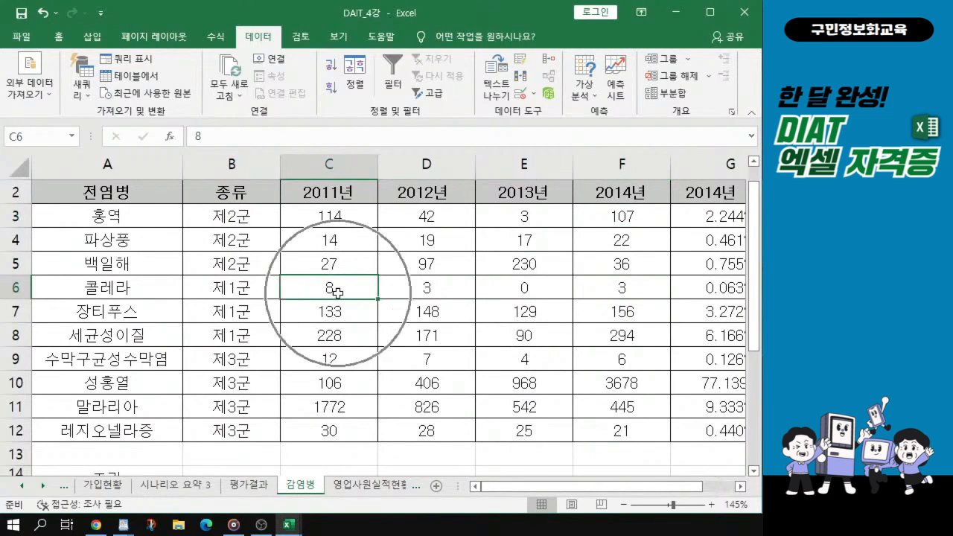
- Open the Scenario Manager from the what-if analysis tools and start adding a new scenario
{"action": "left_click", "coordinate": [590, 99]}
{"action": "left_click", "coordinate": [618, 116]}
{"action": "left_click", "coordinate": [618, 116]}
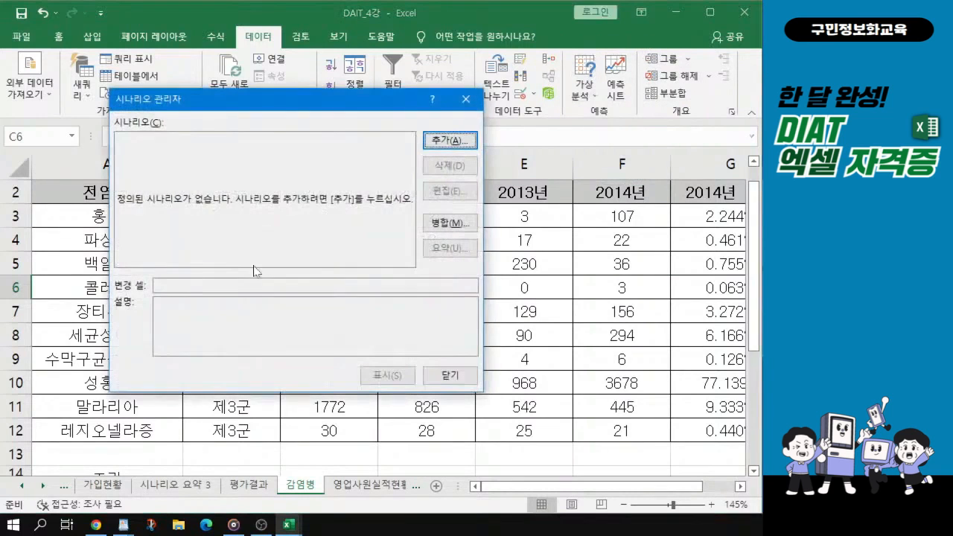
{"action": "left_click", "coordinate": [452, 140]}
{"action": "left_click", "coordinate": [452, 139]}
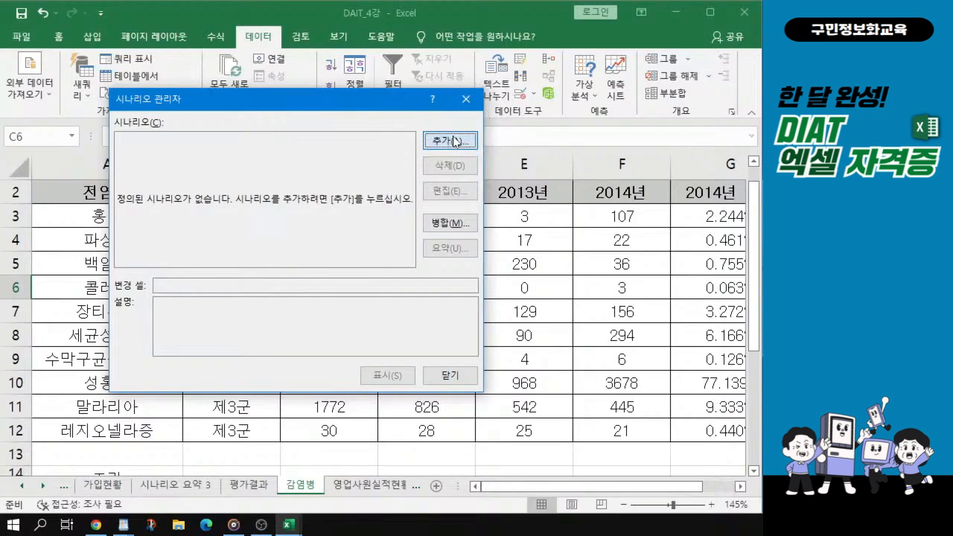
{"action": "left_click_drag", "start_coordinate": [279, 113], "coordinate": [387, 134]}
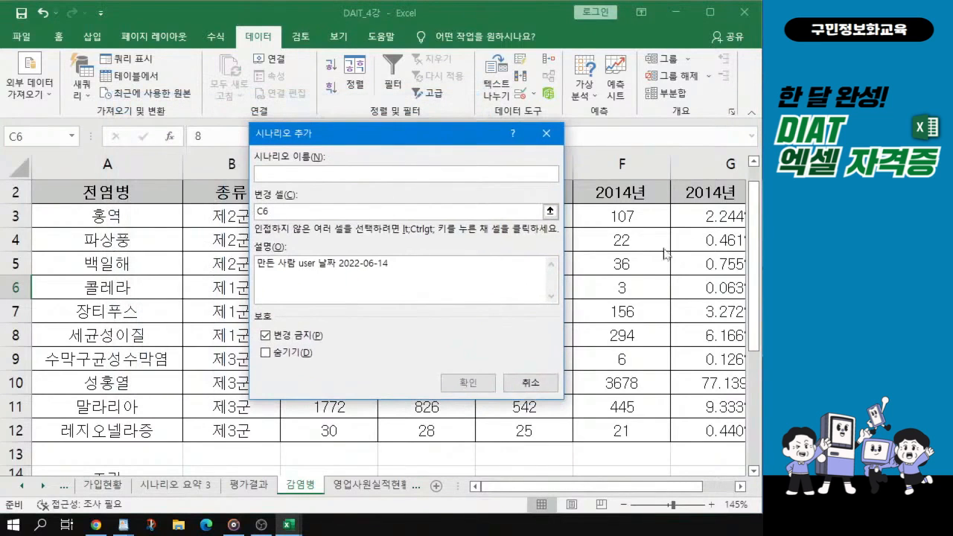
{"action": "type", "text": "qkftodwk"}
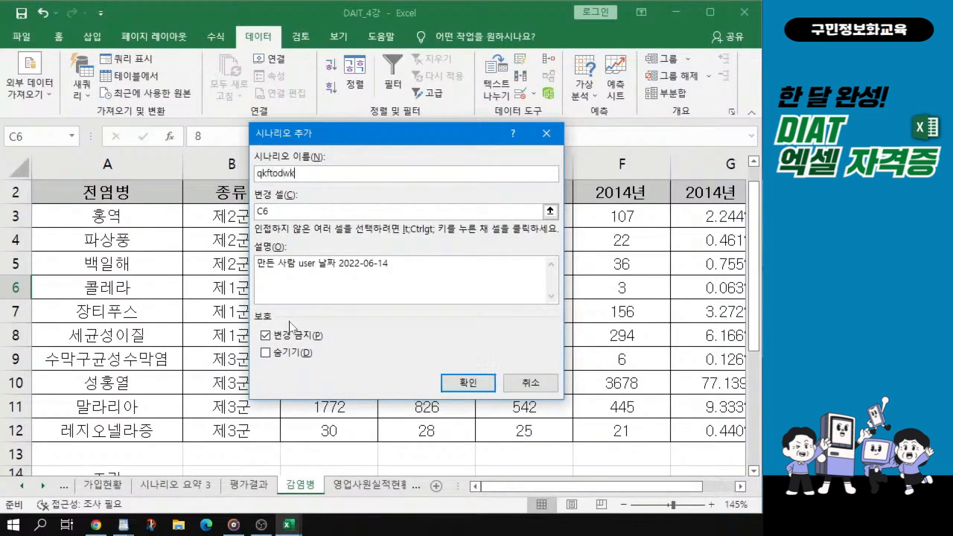
{"action": "key", "text": "BackSpace"}
{"action": "key", "text": "BackSpace"}
{"action": "key", "text": "BackSpace"}
{"action": "key", "text": "BackSpace"}
{"action": "key", "text": "BackSpace"}
{"action": "key", "text": "BackSpace"}
{"action": "key", "text": "BackSpace"}
{"action": "key", "text": "BackSpace"}
- Name the new scenario 발생자 증가
{"action": "type", "text": "qkftodwk whdf"}
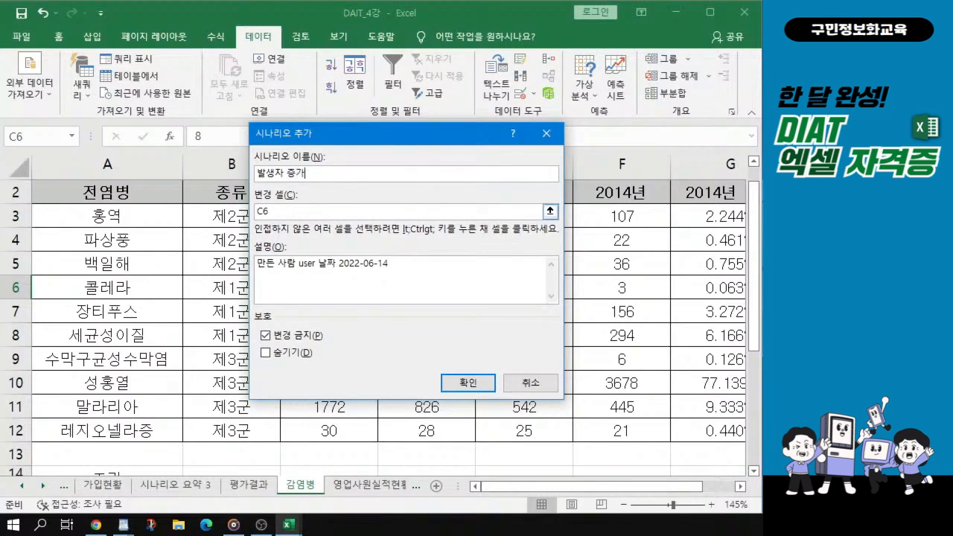
{"action": "key", "text": "alt+Tab"}
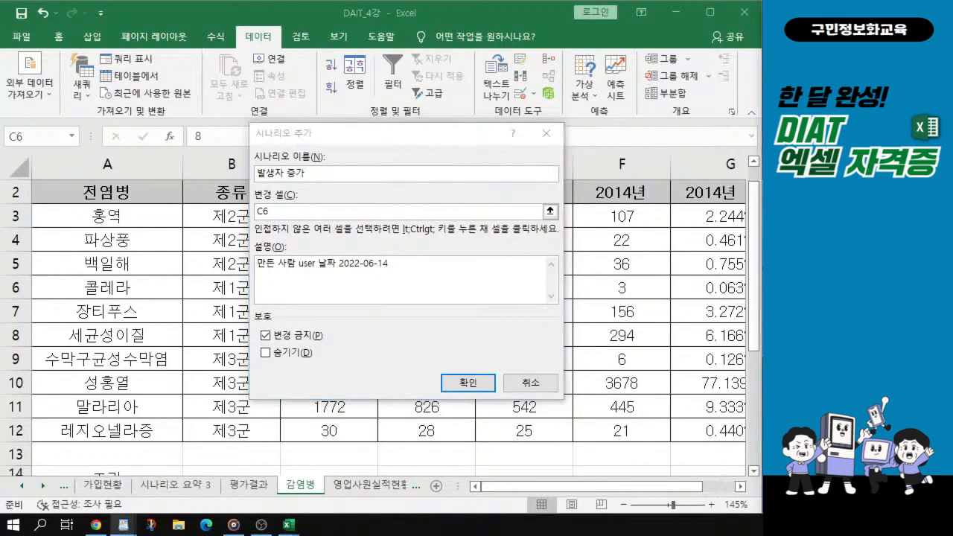
{"action": "key", "text": "alt+Tab"}
- Move the scenario dialog clear of the 2014년 values and set the changing cell reference to F3
{"action": "key", "text": "Tab"}
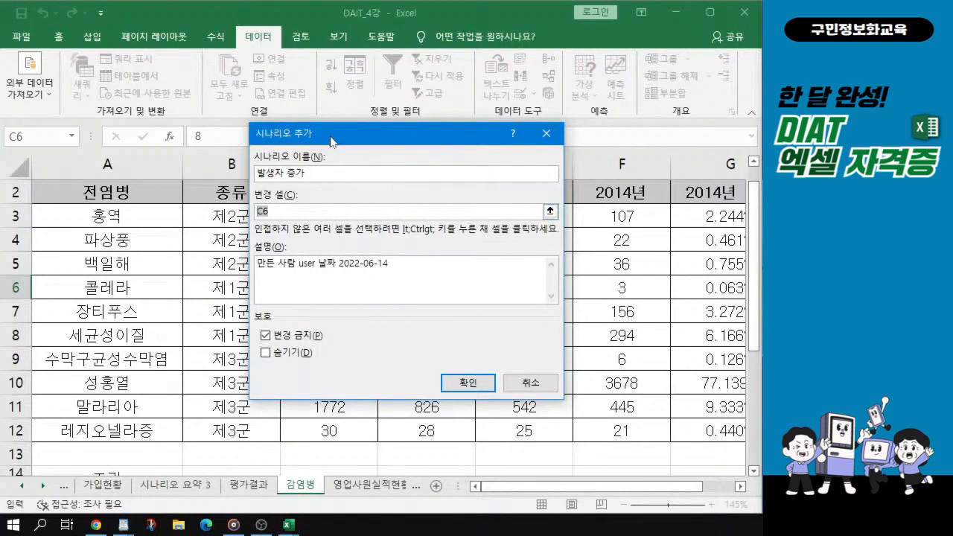
{"action": "left_click_drag", "start_coordinate": [329, 142], "coordinate": [242, 148]}
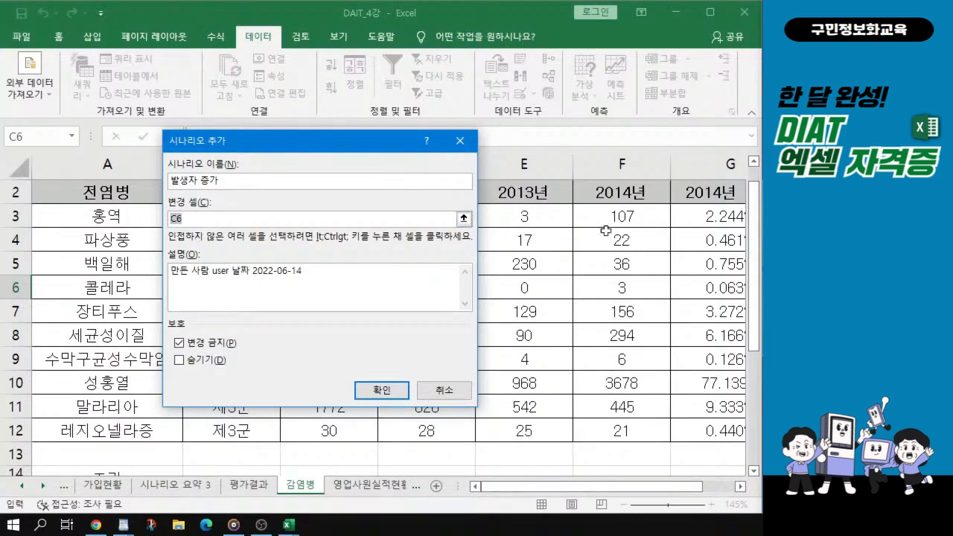
{"action": "left_click_drag", "start_coordinate": [286, 140], "coordinate": [305, 292]}
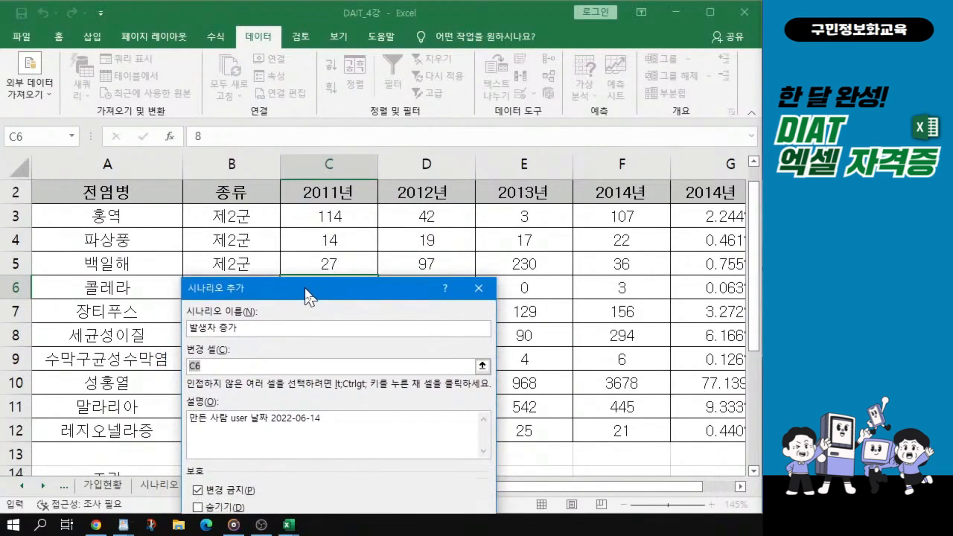
{"action": "left_click", "coordinate": [628, 216]}
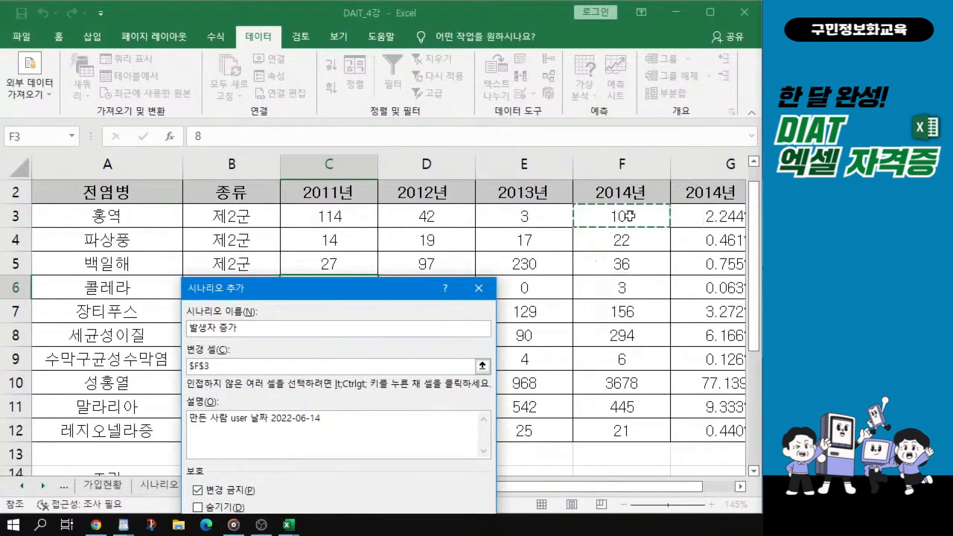
{"action": "left_click_drag", "start_coordinate": [629, 216], "coordinate": [633, 280]}
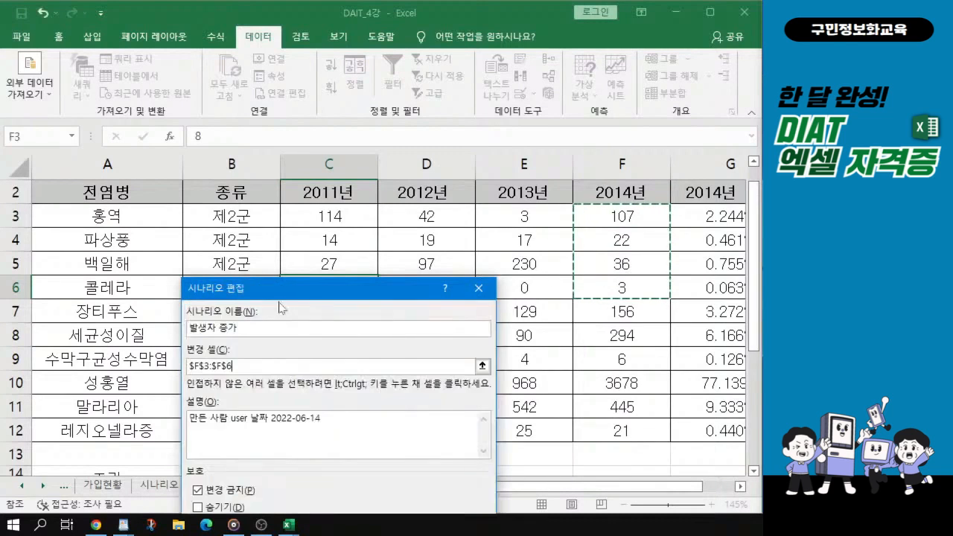
{"action": "key", "text": "BackSpace"}
{"action": "key", "text": "BackSpace"}
{"action": "key", "text": "BackSpace"}
{"action": "key", "text": "BackSpace"}
{"action": "key", "text": "BackSpace"}
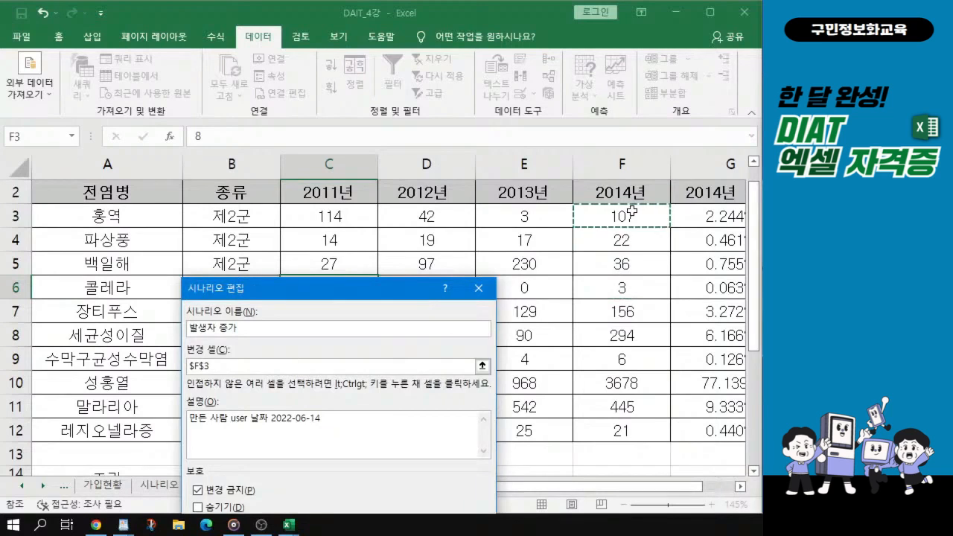
- Extend the scenario's changing cells to the 제2군 2014년 values in F3:F5
{"action": "left_click_drag", "start_coordinate": [631, 213], "coordinate": [636, 267]}
{"action": "mouse_move", "coordinate": [307, 299]}
{"action": "left_mouse_down"}
{"action": "mouse_move", "coordinate": [309, 323]}
{"action": "mouse_move", "coordinate": [296, 304]}
{"action": "left_mouse_up"}
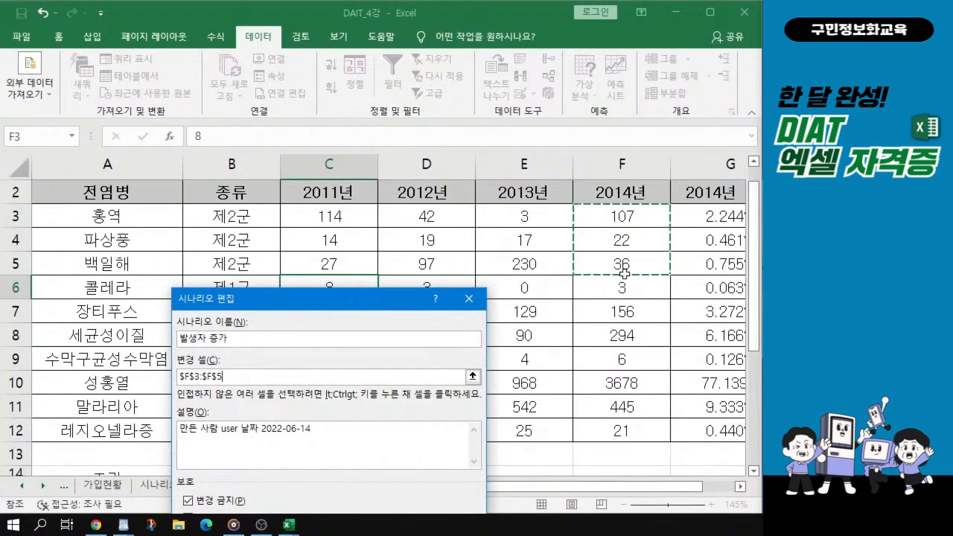
- Accept the F3:F5 changing cells and set the 발생자 증가 scenario values to 117, 32 and 46
{"action": "left_click_drag", "start_coordinate": [368, 304], "coordinate": [368, 196]}
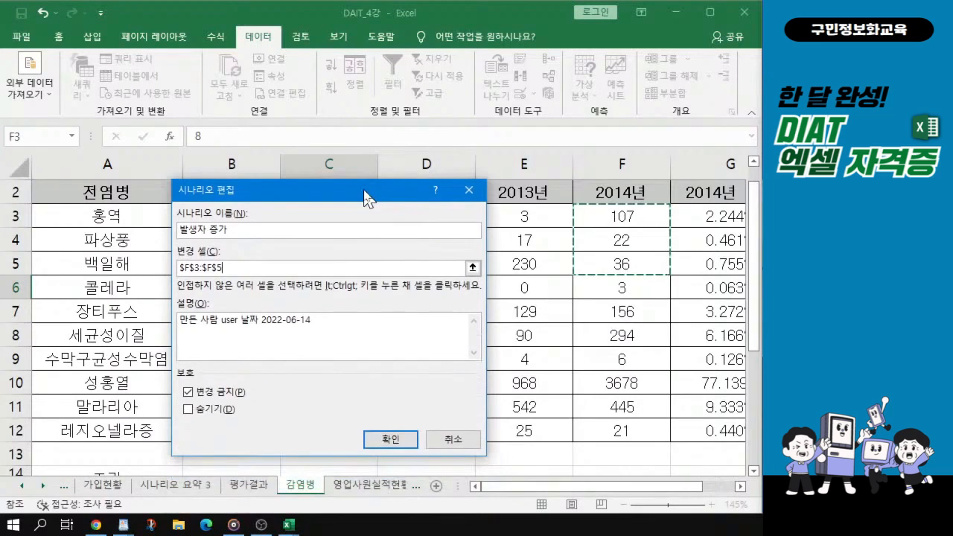
{"action": "left_click", "coordinate": [395, 445]}
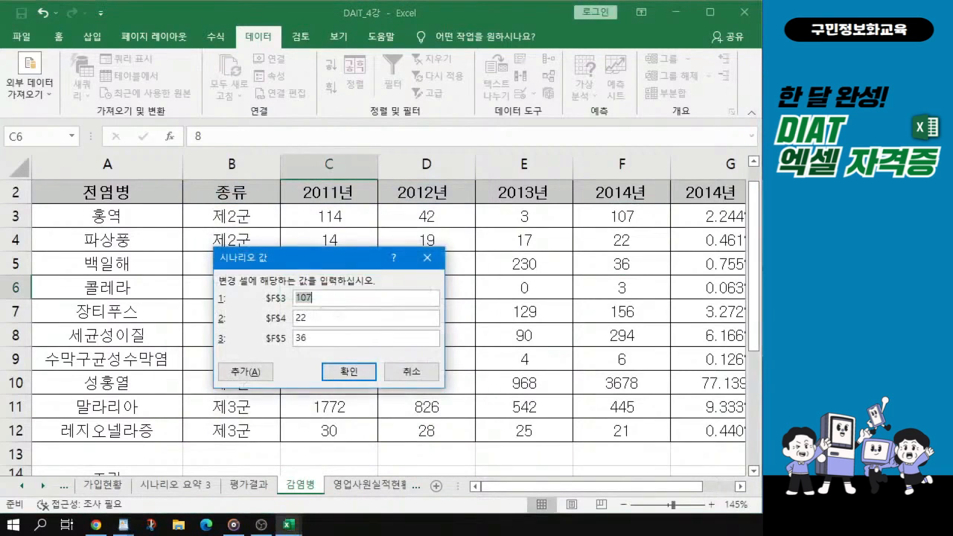
{"action": "left_click_drag", "start_coordinate": [336, 258], "coordinate": [333, 182]}
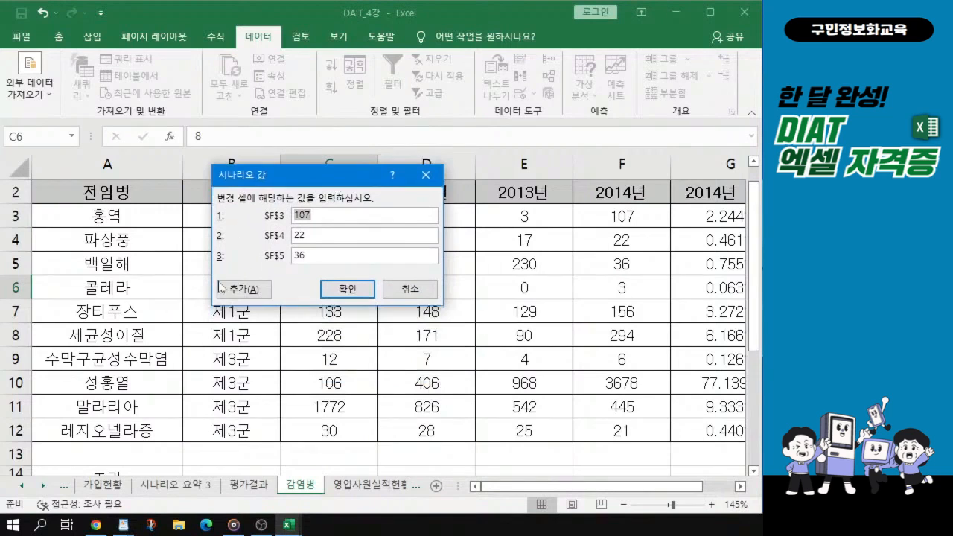
{"action": "type", "text": "117"}
{"action": "key", "text": "Tab"}
{"action": "type", "text": "32"}
{"action": "key", "text": "Tab"}
{"action": "type", "text": "4"}
{"action": "key", "text": "ctrl+1"}
{"action": "left_click", "coordinate": [313, 237]}
{"action": "left_click_drag", "start_coordinate": [168, 176], "coordinate": [351, 292]}
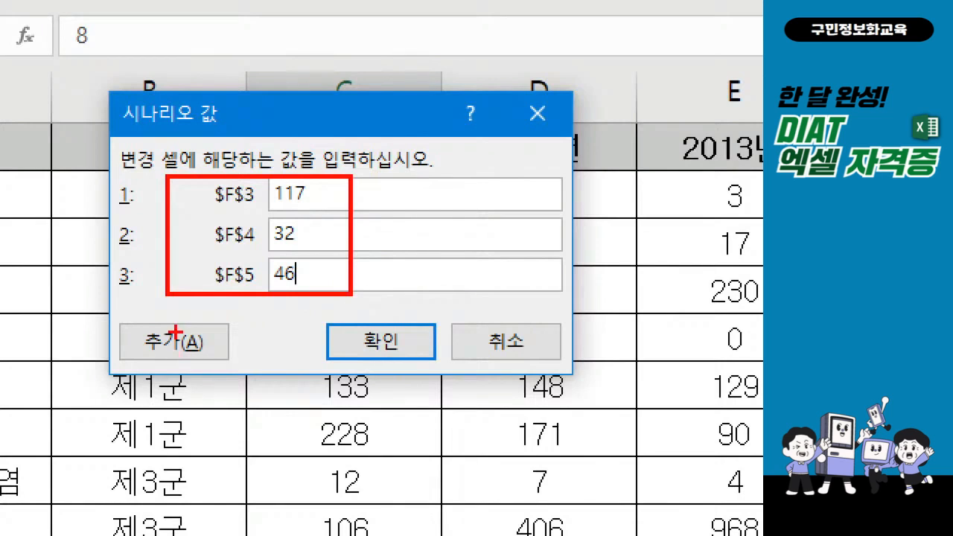
{"action": "left_click_drag", "start_coordinate": [158, 335], "coordinate": [183, 325]}
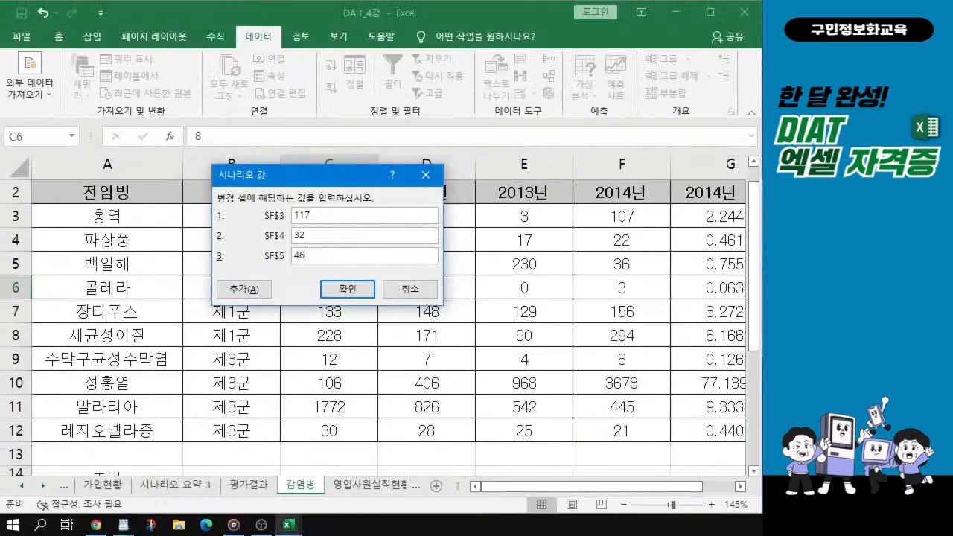
{"action": "left_click", "coordinate": [166, 346]}
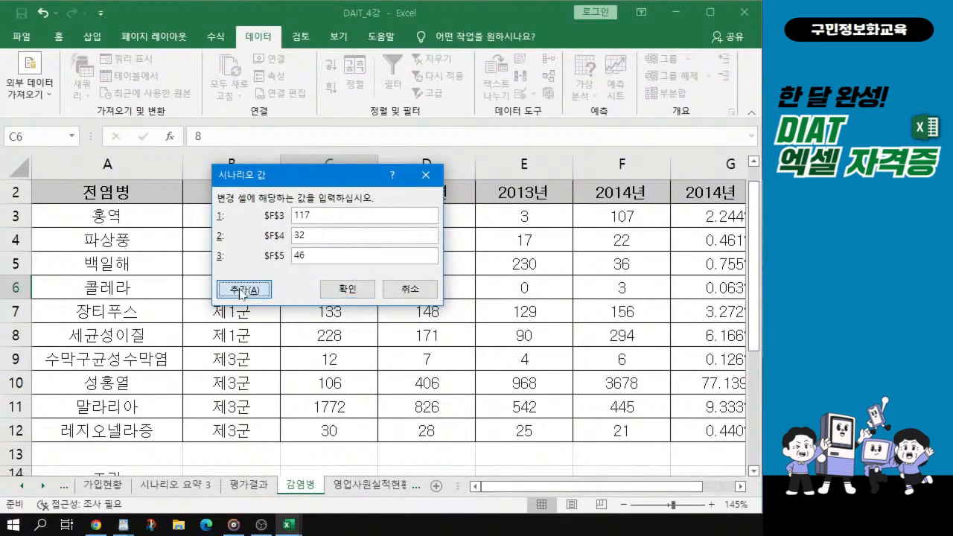
- Add another scenario named 발생자 감소 with the same changing cells F3:F5 and proceed to its values
{"action": "left_click", "coordinate": [240, 291]}
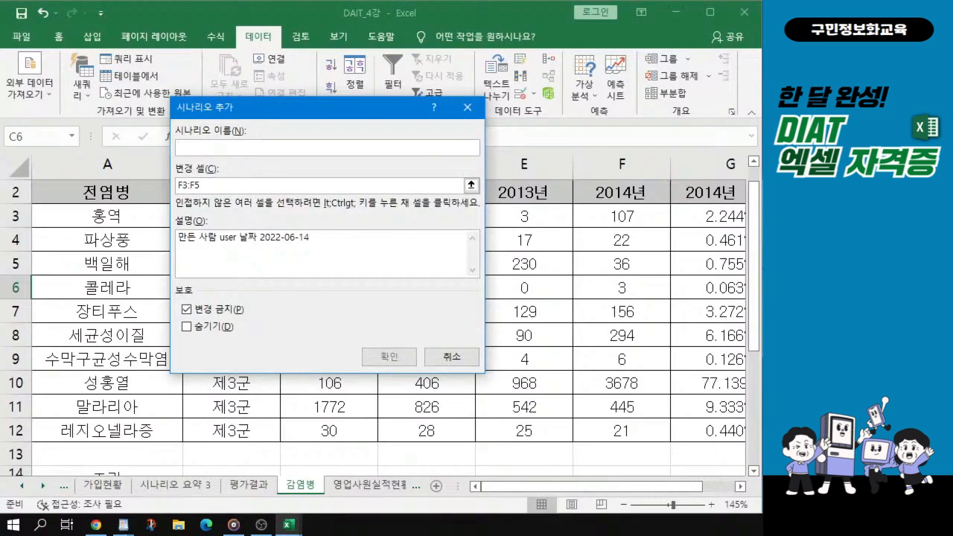
{"action": "key", "text": "alt+Tab"}
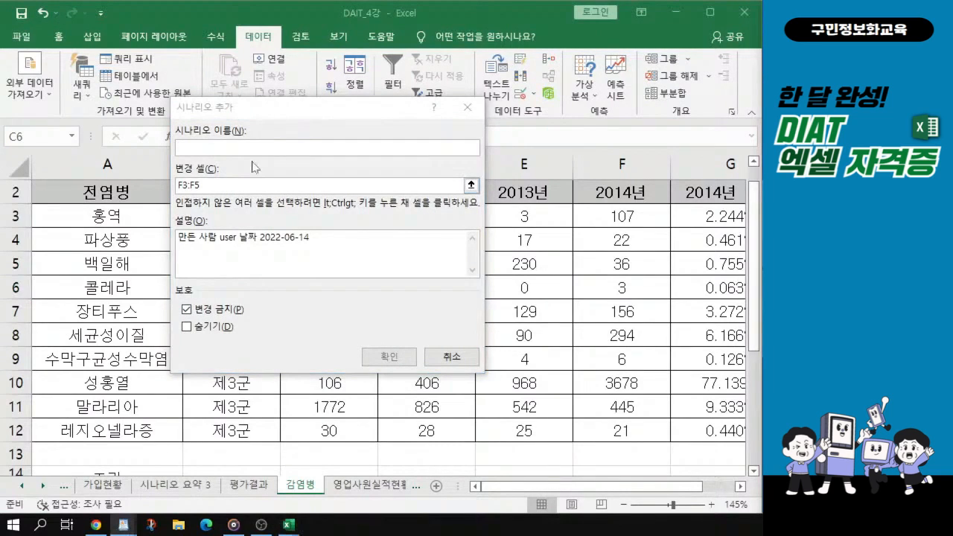
{"action": "key", "text": "alt+Tab"}
{"action": "type", "text": "발생자 "}
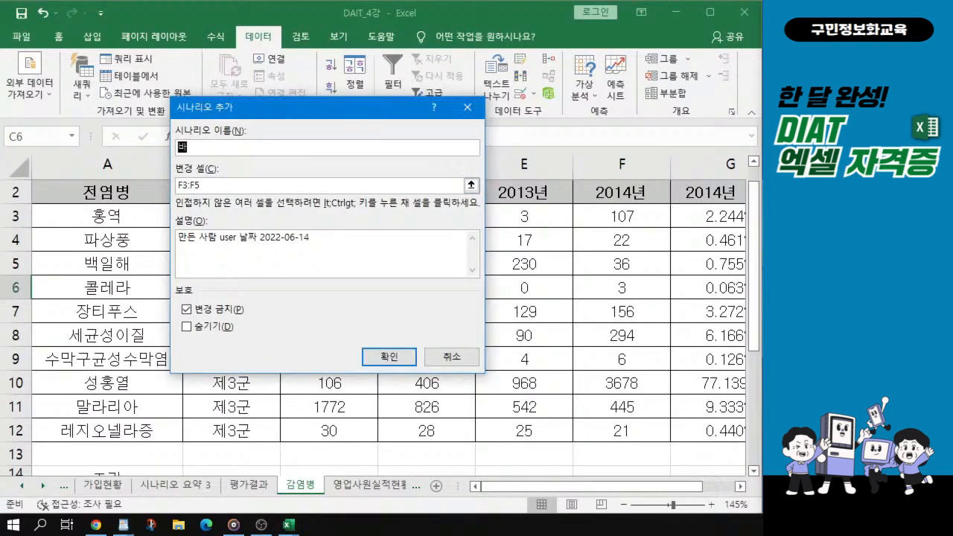
{"action": "type", "text": "감ㅅ"}
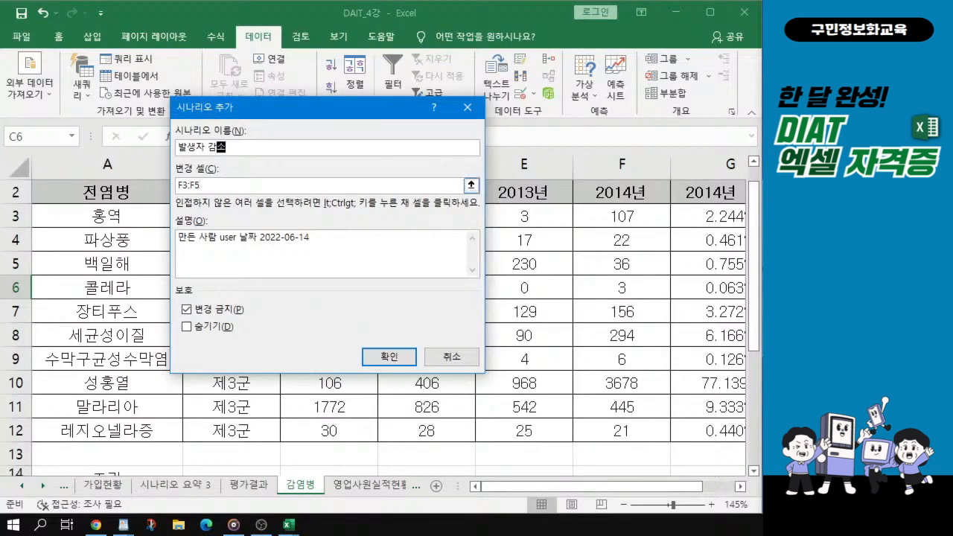
{"action": "key", "text": "ctrl"}
{"action": "key", "text": "ctrl"}
{"action": "key", "text": "ctrl"}
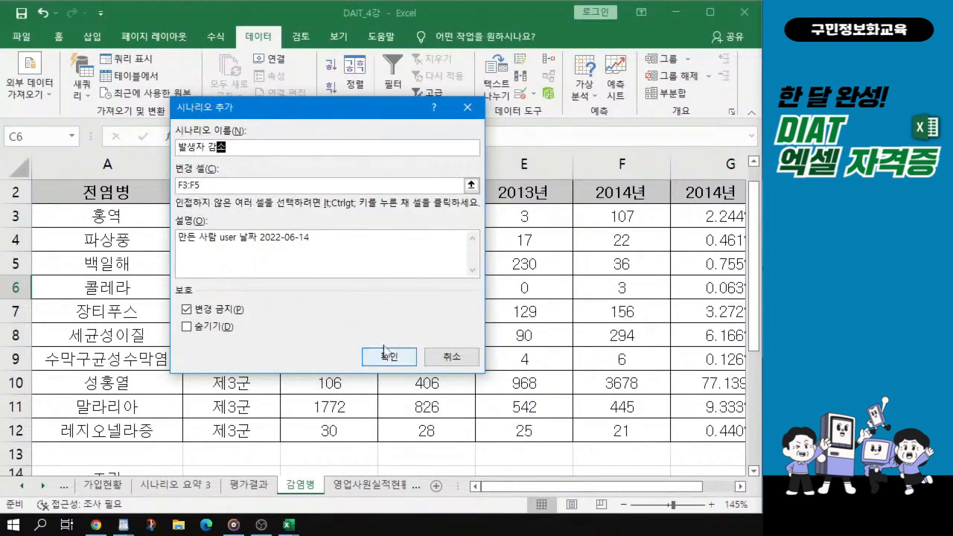
{"action": "key", "text": "ctrl"}
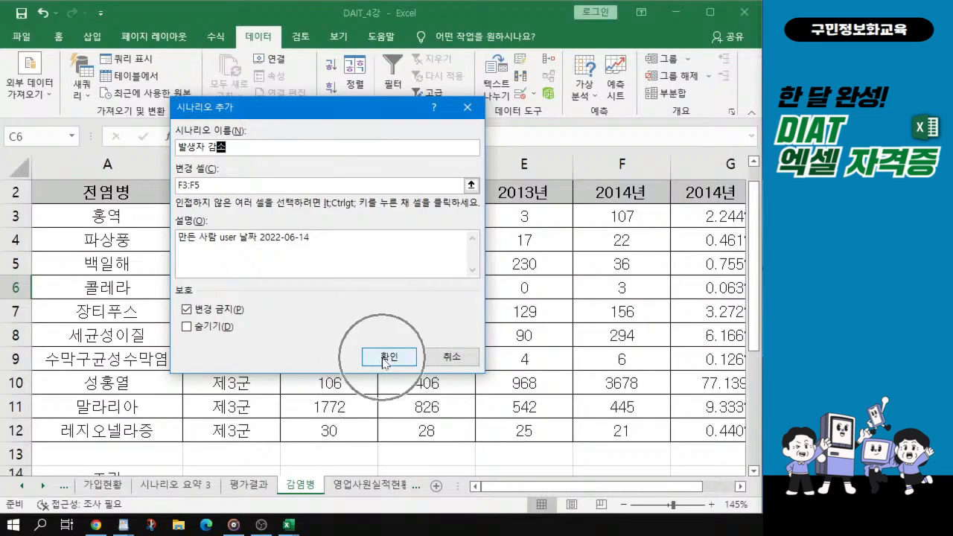
{"action": "left_click", "coordinate": [385, 358]}
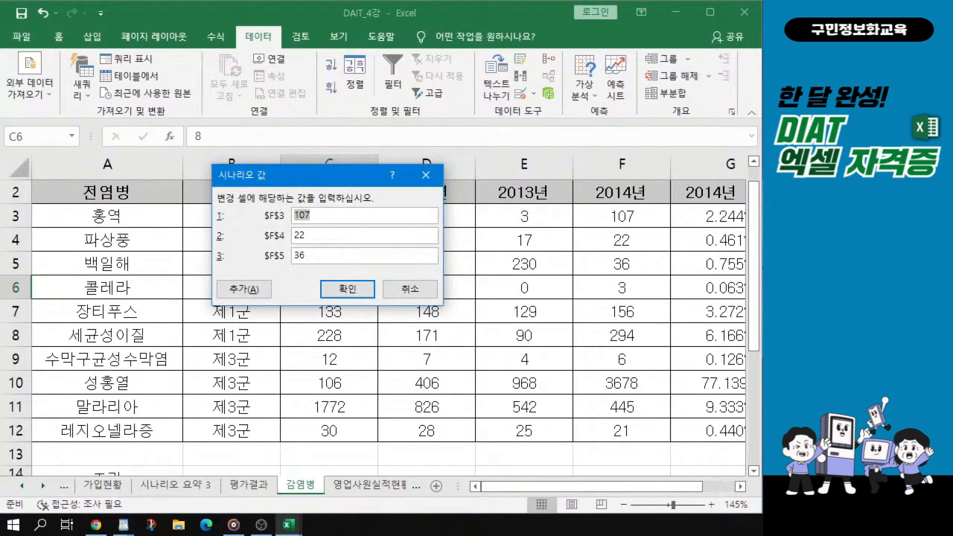
- Set the 발생자 감소 scenario values for F3, F4 and F5 to 97, 12 and 26 and confirm them
{"action": "type", "text": "97"}
{"action": "key", "text": "shift+Home"}
{"action": "type", "text": "1"}
{"action": "key", "text": "Tab"}
{"action": "type", "text": "2"}
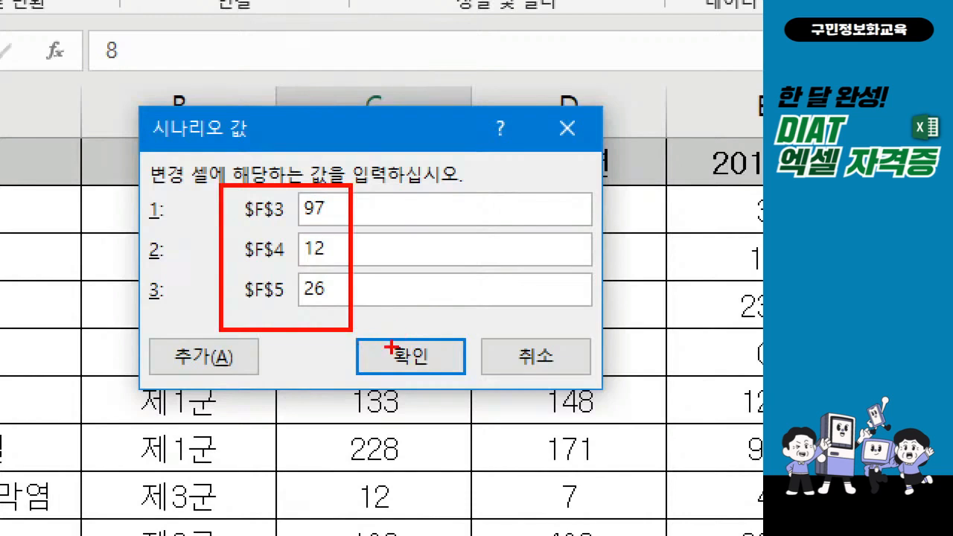
{"action": "left_click_drag", "start_coordinate": [372, 341], "coordinate": [421, 324]}
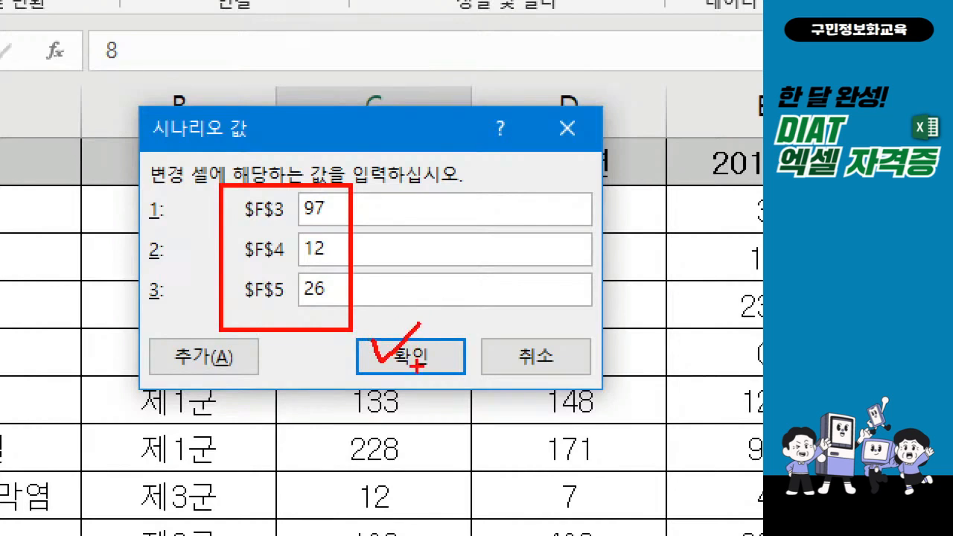
{"action": "key", "text": "Escape"}
{"action": "left_click", "coordinate": [349, 292]}
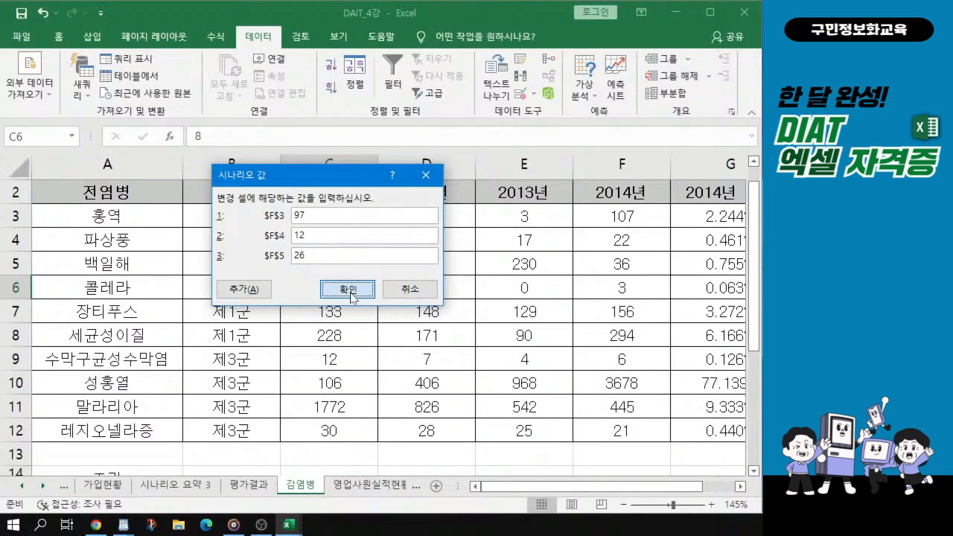
- Start a scenario summary from the Scenario Manager for the two scenarios
{"action": "key", "text": "ctrl"}
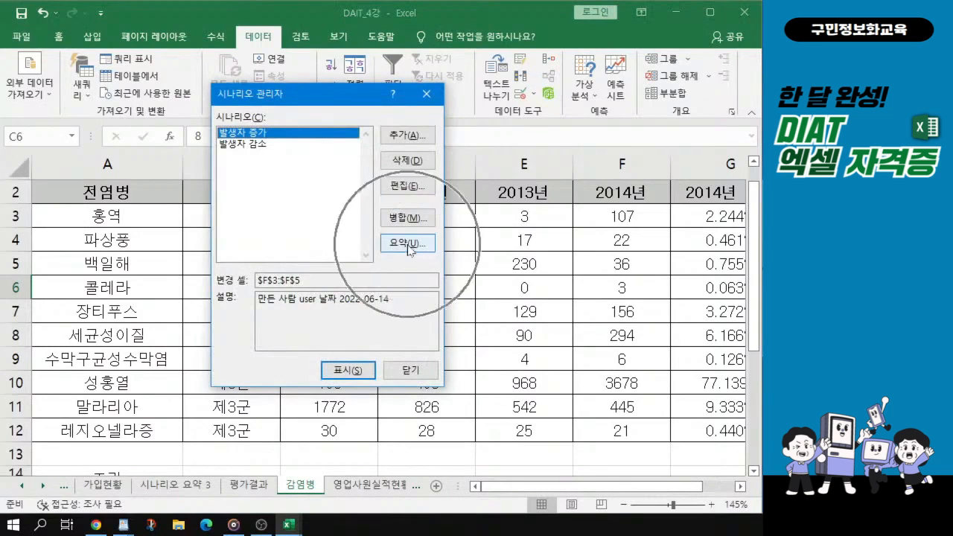
{"action": "key", "text": "ctrl"}
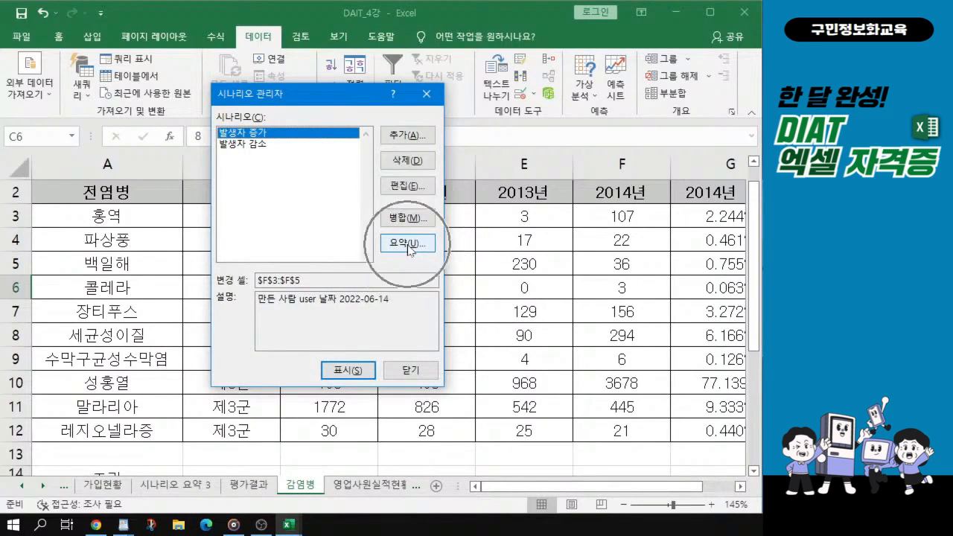
{"action": "left_click", "coordinate": [408, 246]}
{"action": "key", "text": "ctrl"}
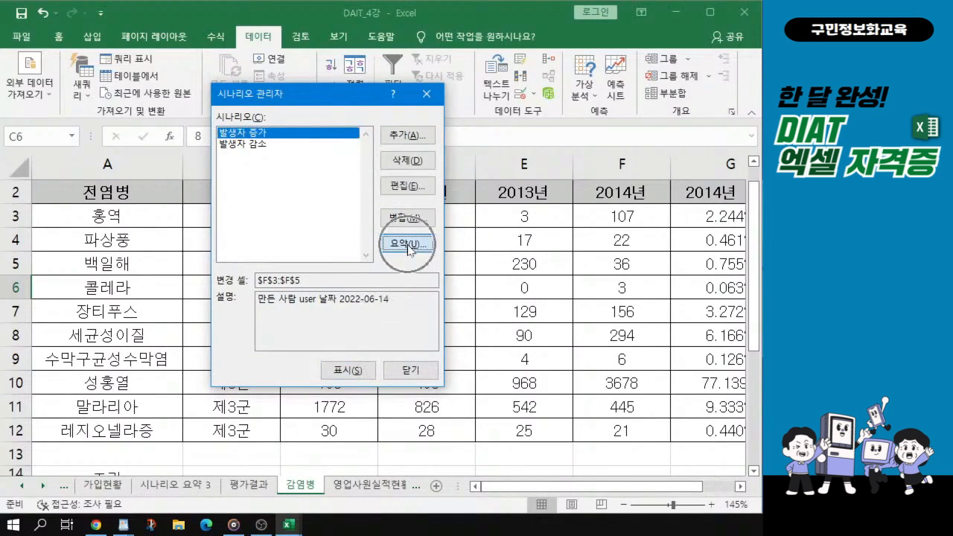
{"action": "left_click", "coordinate": [408, 245]}
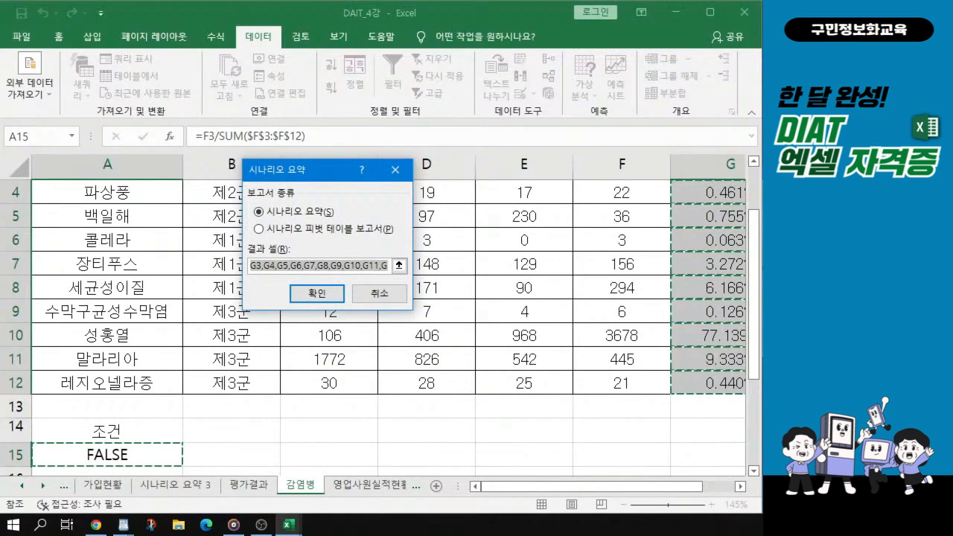
- Clear the suggested result cells of the scenario summary
{"action": "key", "text": "Return"}
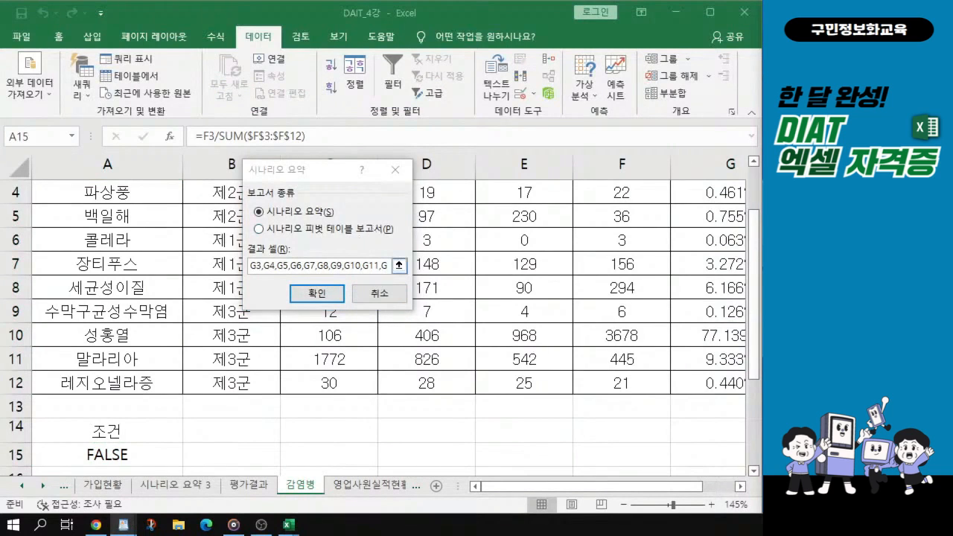
{"action": "left_click", "coordinate": [331, 265]}
{"action": "left_click_drag", "start_coordinate": [387, 265], "coordinate": [216, 271]}
{"action": "key", "text": "Delete"}
{"action": "key", "text": "Delete"}
{"action": "key", "text": "Delete"}
{"action": "key", "text": "Delete"}
{"action": "key", "text": "Delete"}
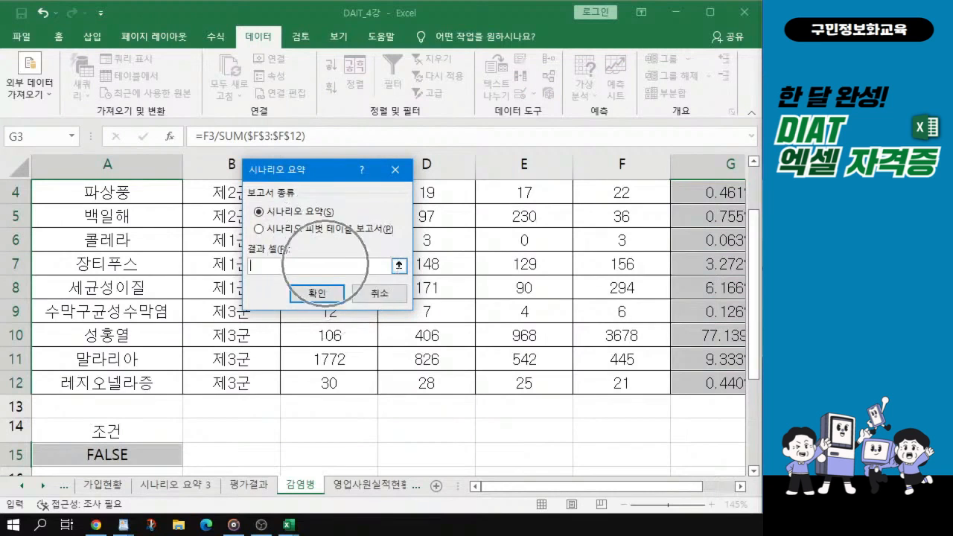
- Set the result cells to the 제2군 2014년 비율 values in G3:G5 and generate the scenario summary report
{"action": "left_click_drag", "start_coordinate": [675, 488], "coordinate": [708, 489]}
{"action": "scroll", "coordinate": [609, 322], "scroll_direction": "up", "scroll_amount": 1}
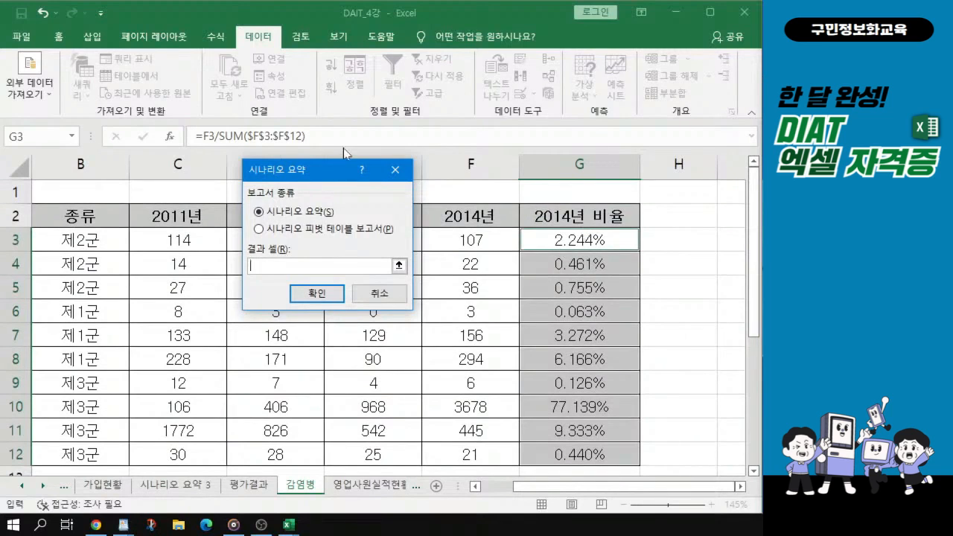
{"action": "left_click_drag", "start_coordinate": [329, 171], "coordinate": [313, 335]}
{"action": "left_click", "coordinate": [590, 239]}
{"action": "left_click_drag", "start_coordinate": [590, 239], "coordinate": [597, 282]}
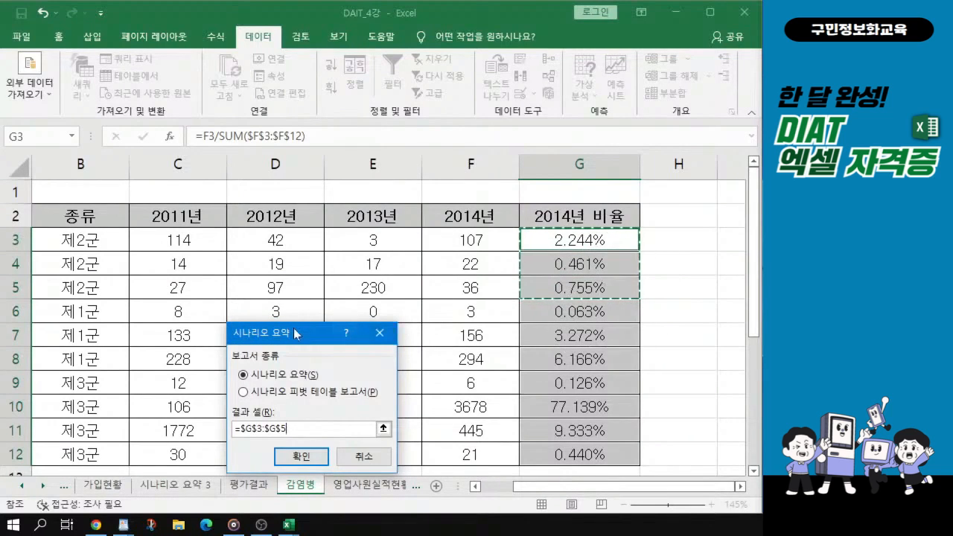
{"action": "left_click_drag", "start_coordinate": [298, 333], "coordinate": [331, 221]}
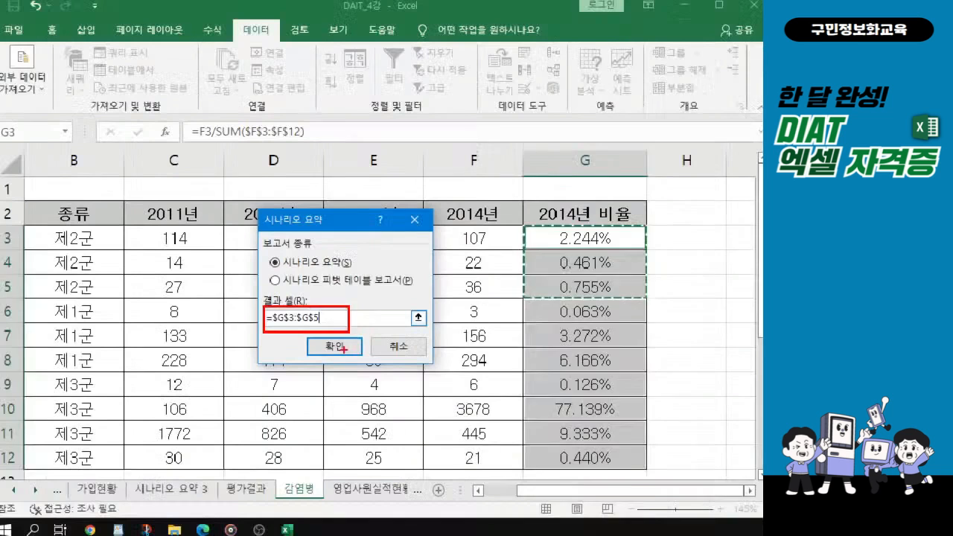
{"action": "left_click", "coordinate": [343, 347]}
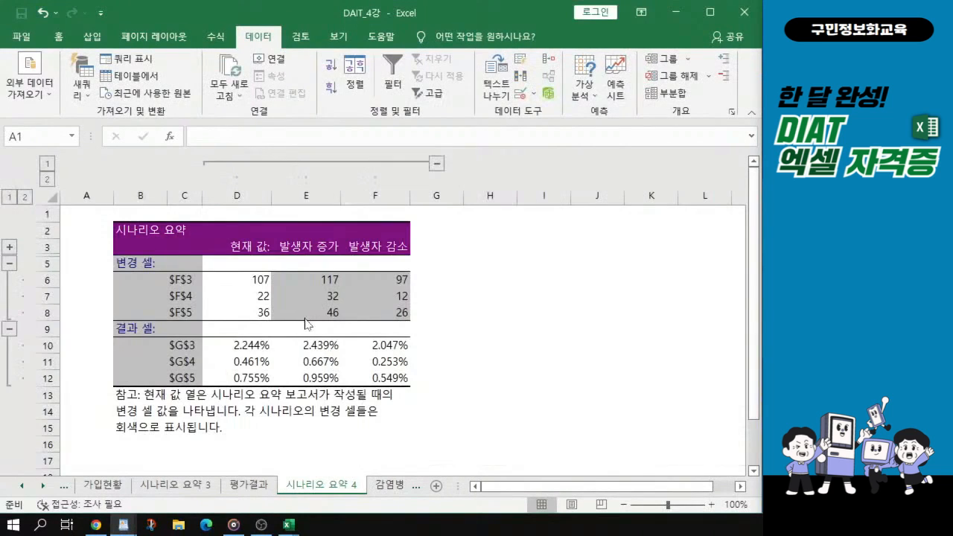
- Enlarge the new scenario summary and compare it with the 시나리오_감염병 sheet in the workbook 부분합과 시나리오 완성
{"action": "scroll", "coordinate": [237, 327], "scroll_direction": "up", "scroll_amount": 2, "text": "ctrl"}
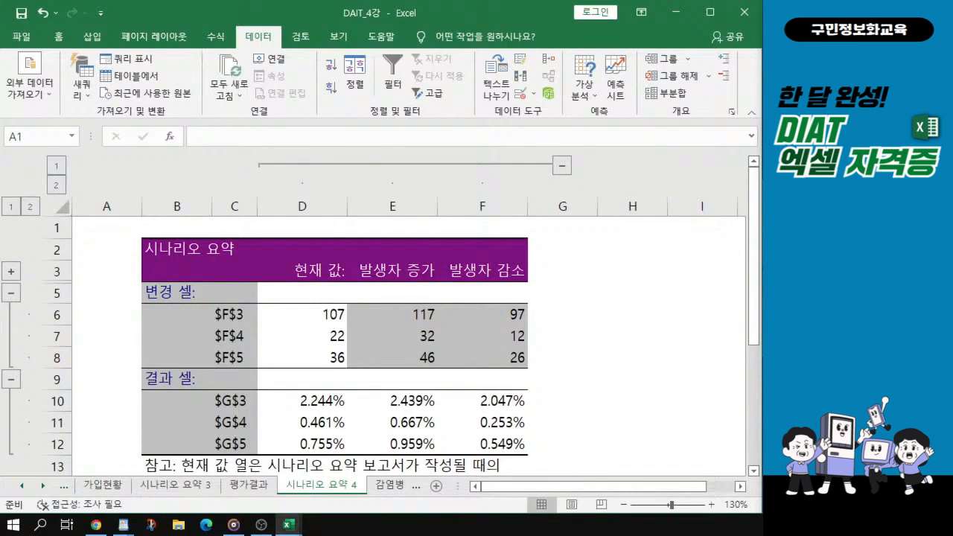
{"action": "left_click_drag", "start_coordinate": [652, 143], "coordinate": [500, 23]}
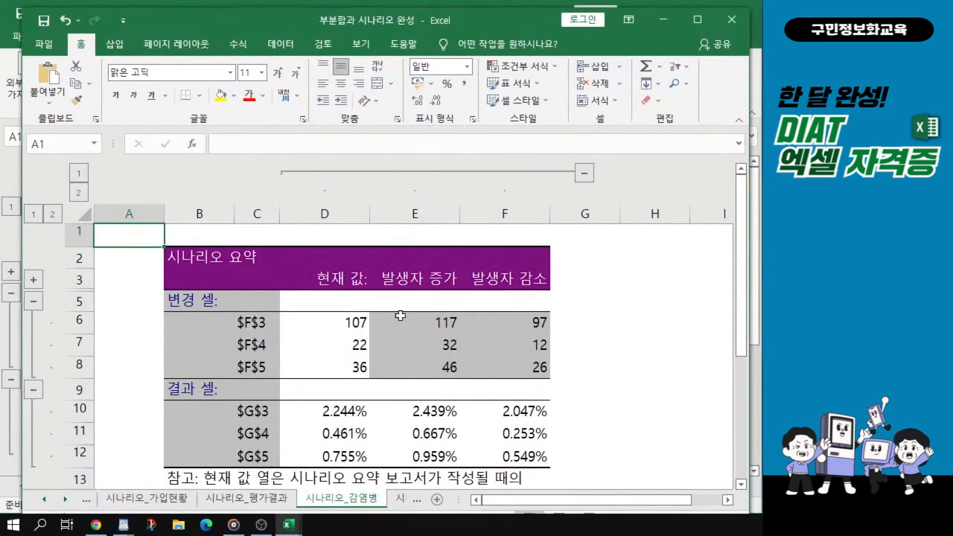